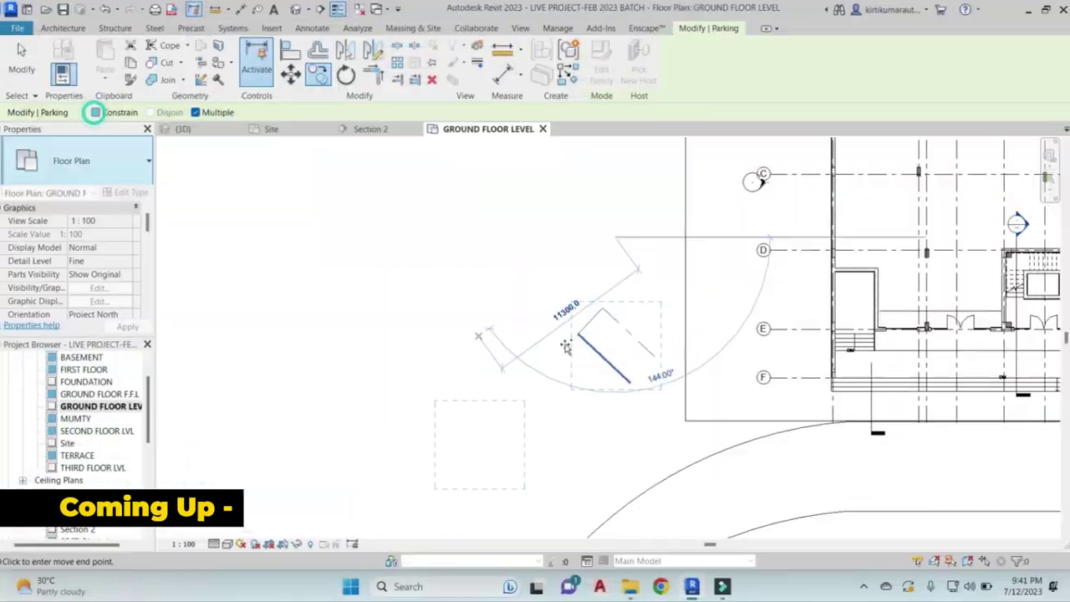
Place a 4800 x 2400 parking space and three Deciduous Tree 042 trees in a row
click(566, 347)
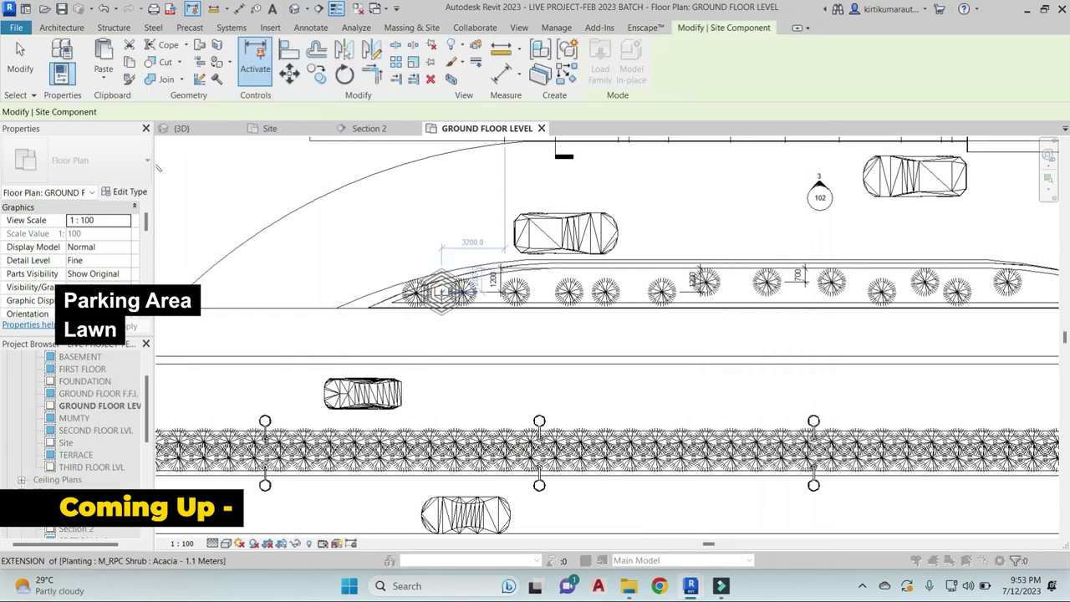
click(447, 292)
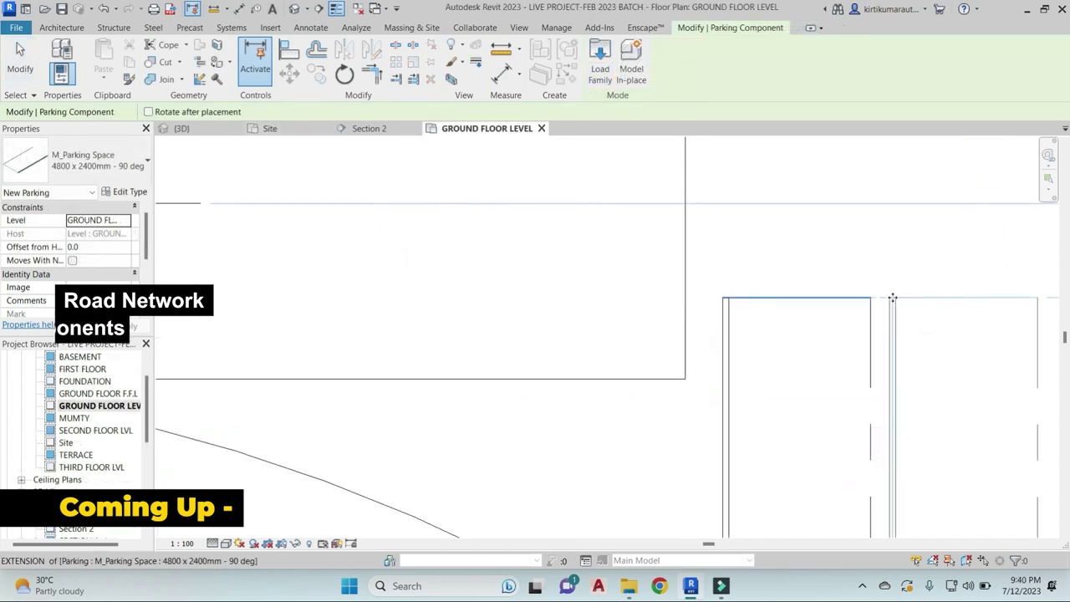
click(464, 266)
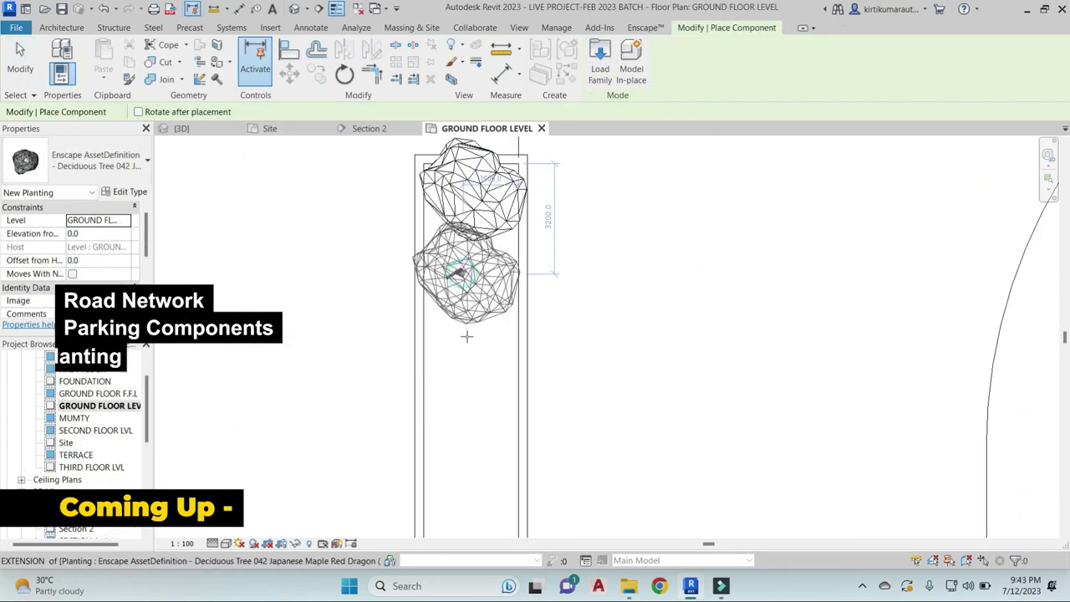
click(463, 426)
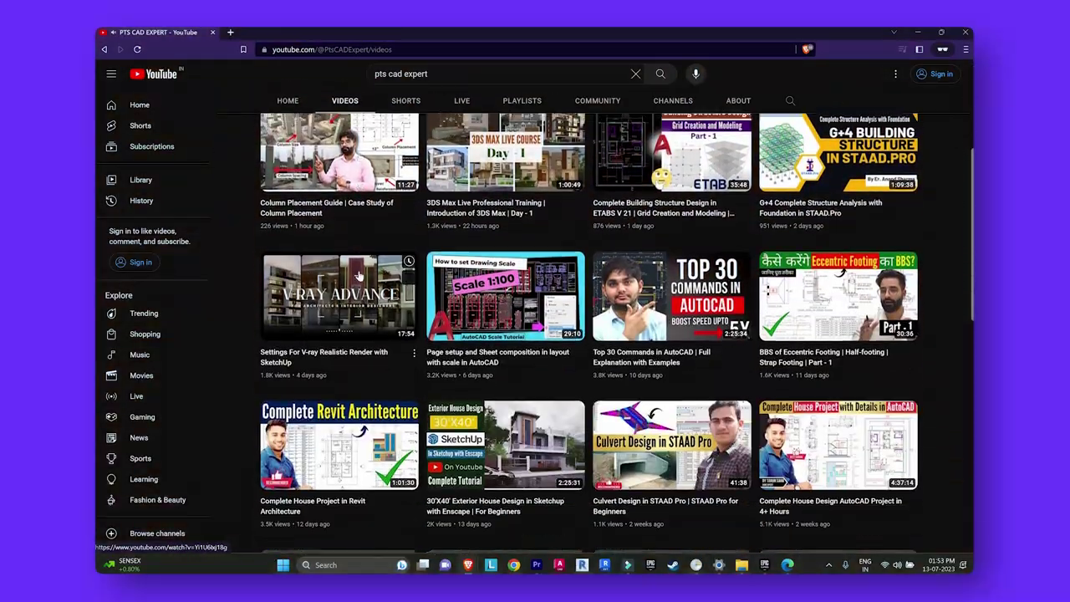
scroll(359, 276, down, 3)
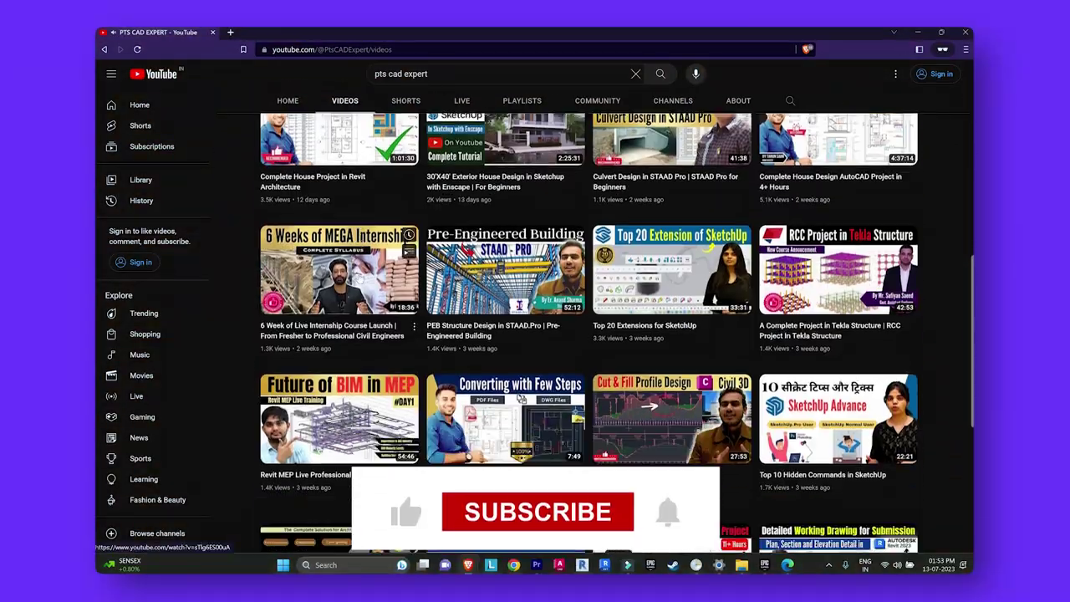
scroll(360, 277, down, 3)
scroll(360, 276, down, 3)
scroll(359, 276, down, 2)
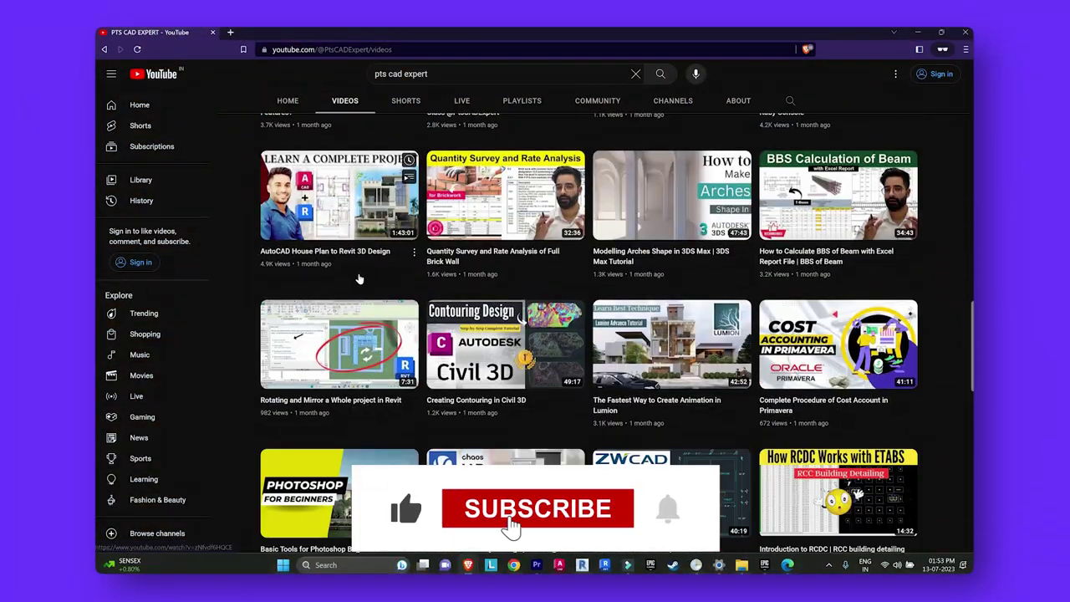
scroll(360, 277, down, 4)
scroll(359, 278, down, 4)
scroll(359, 278, down, 2)
scroll(360, 279, down, 2)
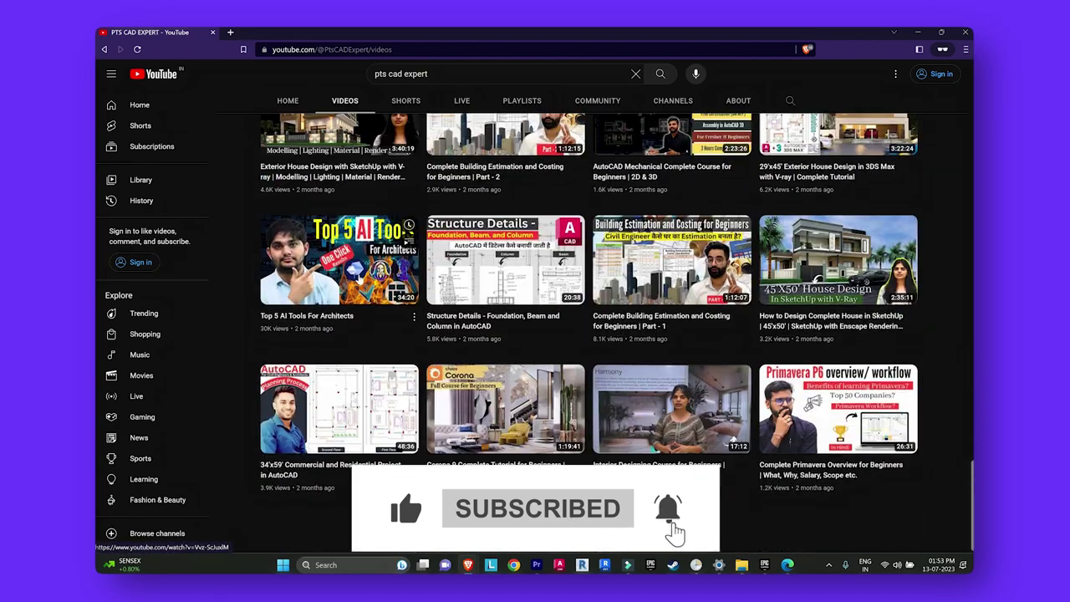
scroll(359, 278, down, 3)
scroll(359, 278, down, 1)
scroll(289, 291, down, 3)
scroll(284, 295, down, 3)
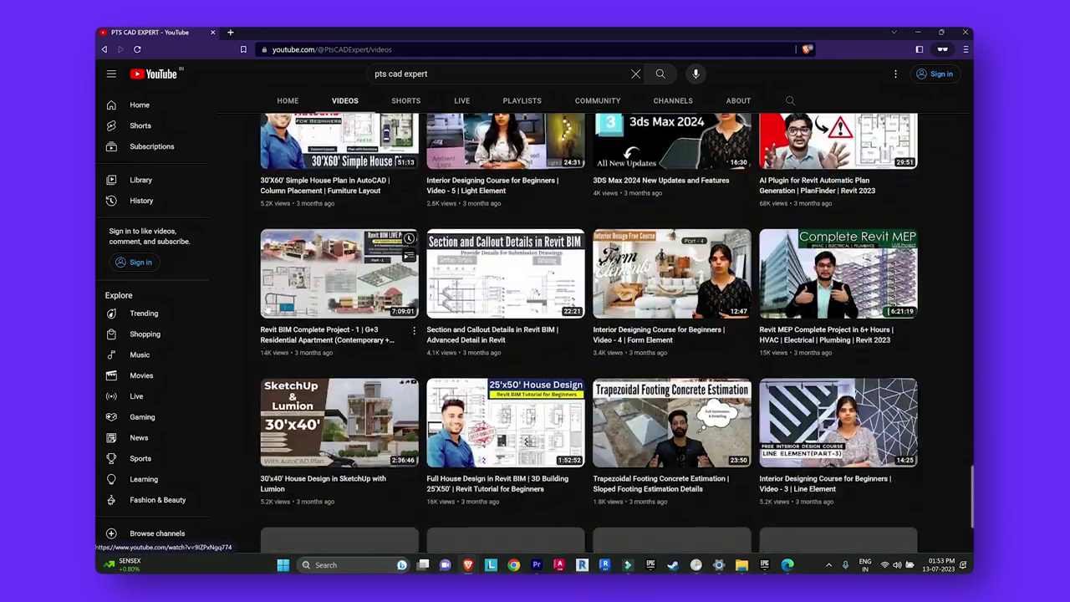
scroll(275, 301, down, 1)
scroll(265, 309, down, 1)
scroll(266, 309, down, 4)
scroll(265, 309, down, 1)
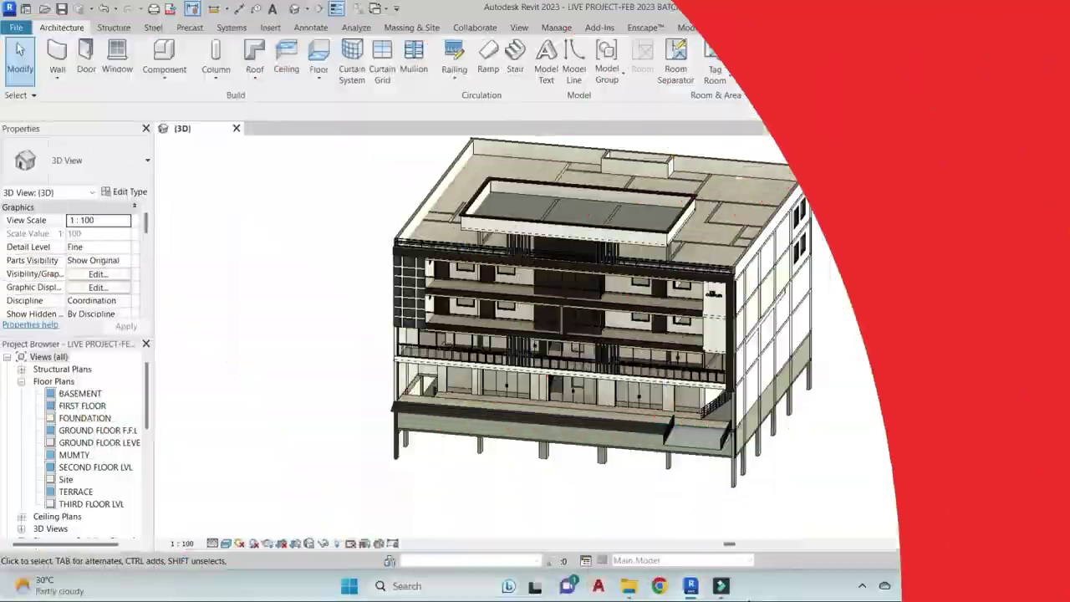
Orbit the 3D building view, then switch to the Site floor plan and zoom out
click(861, 586)
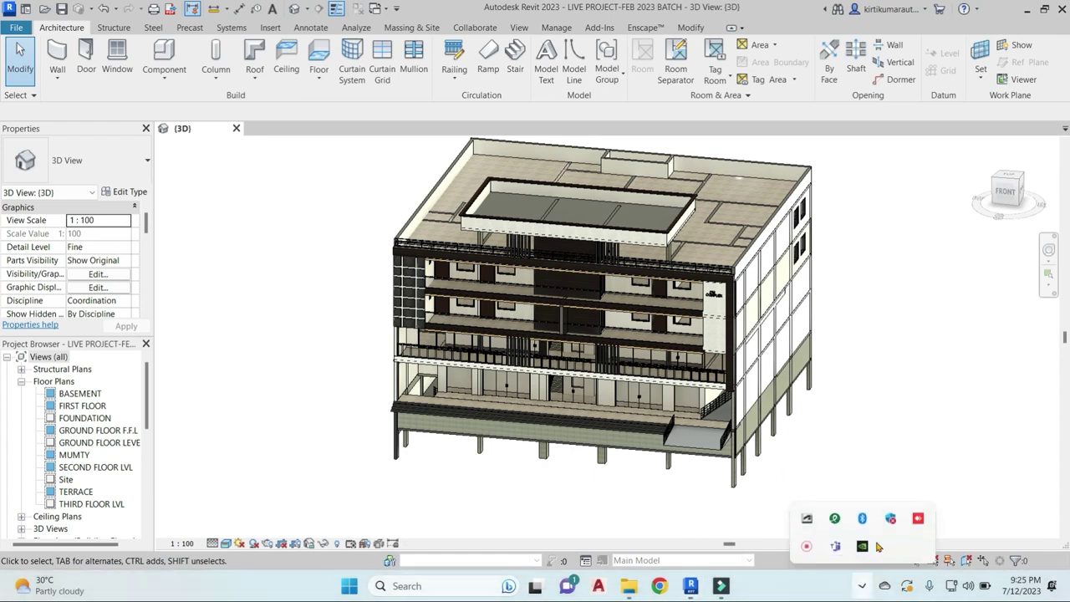
mouse_move(838, 468)
shift+middle_down()
mouse_move(768, 430)
mouse_move(819, 375)
shift+middle_up()
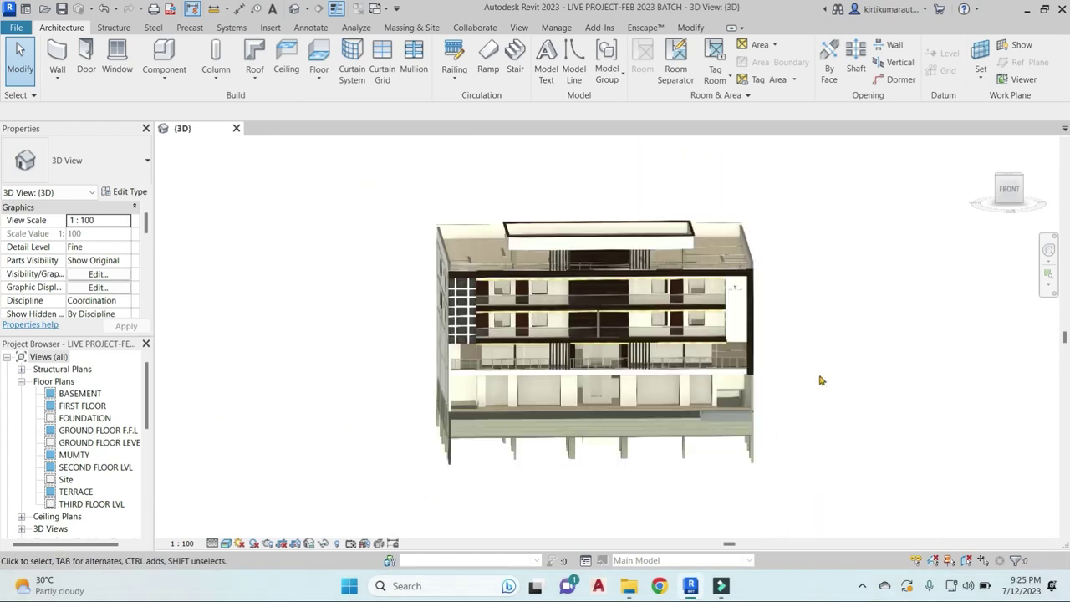
scroll(780, 320, down, 4)
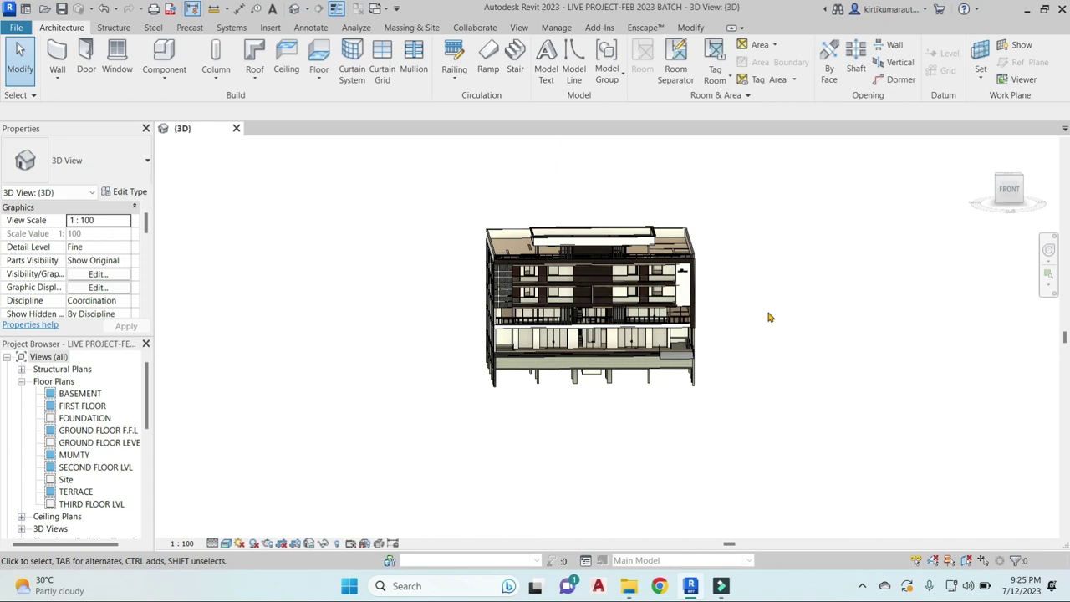
scroll(87, 386, down, 1)
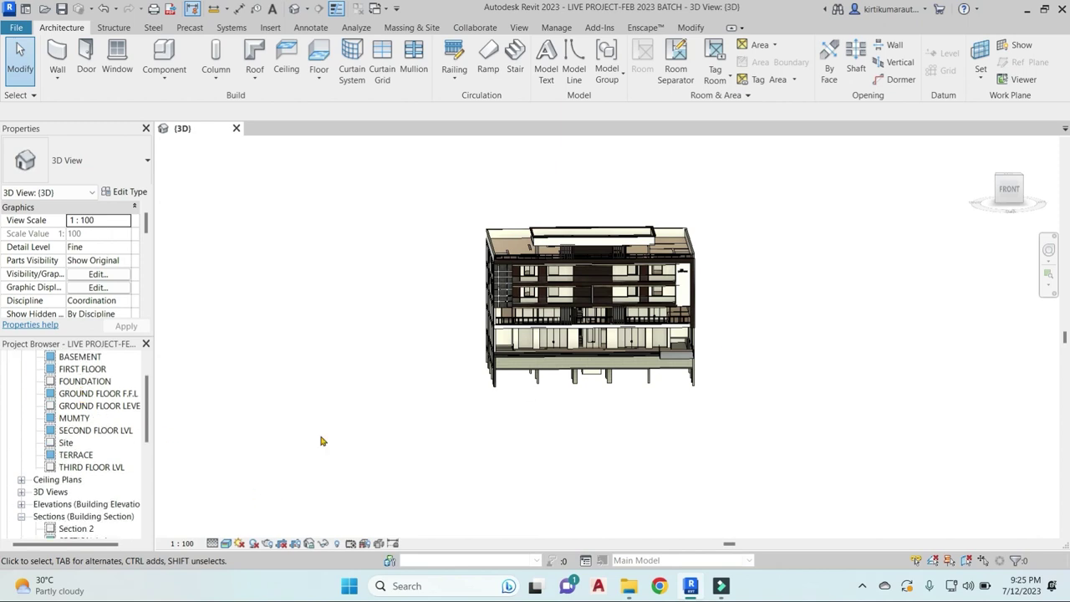
double_click(66, 443)
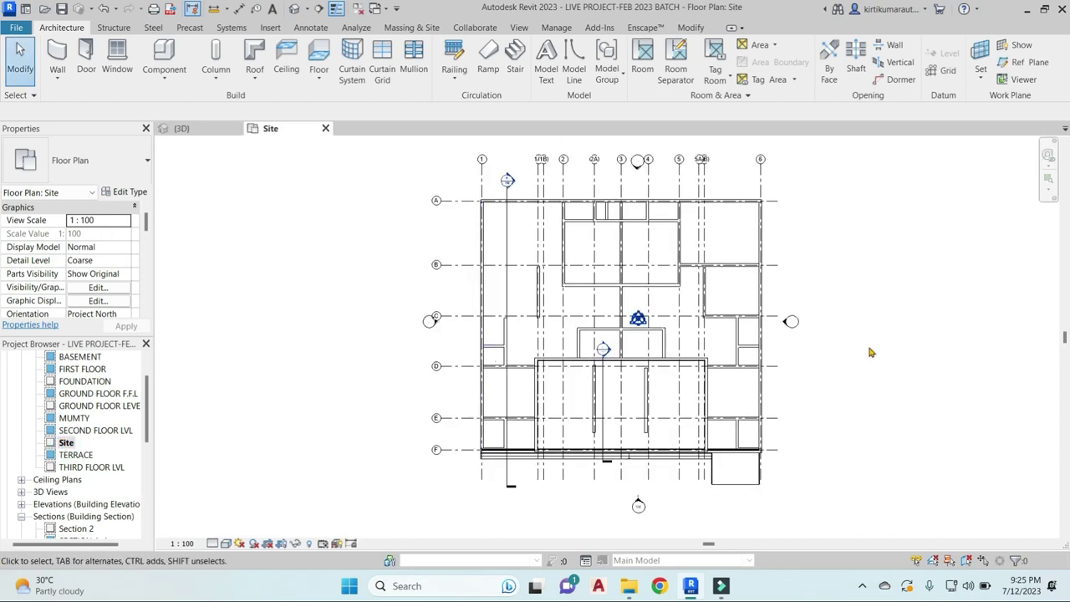
scroll(869, 352, down, 1)
scroll(836, 415, down, 1)
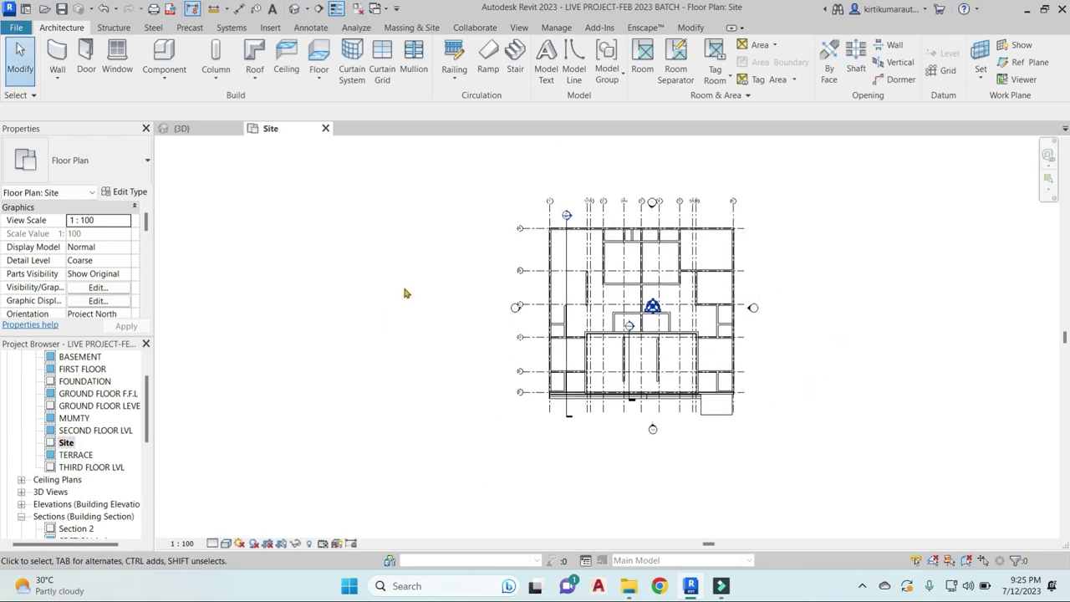
Start Toposurface, inspect the ground floor, basement and foundation levels in Section 2, then return to Site
click(426, 30)
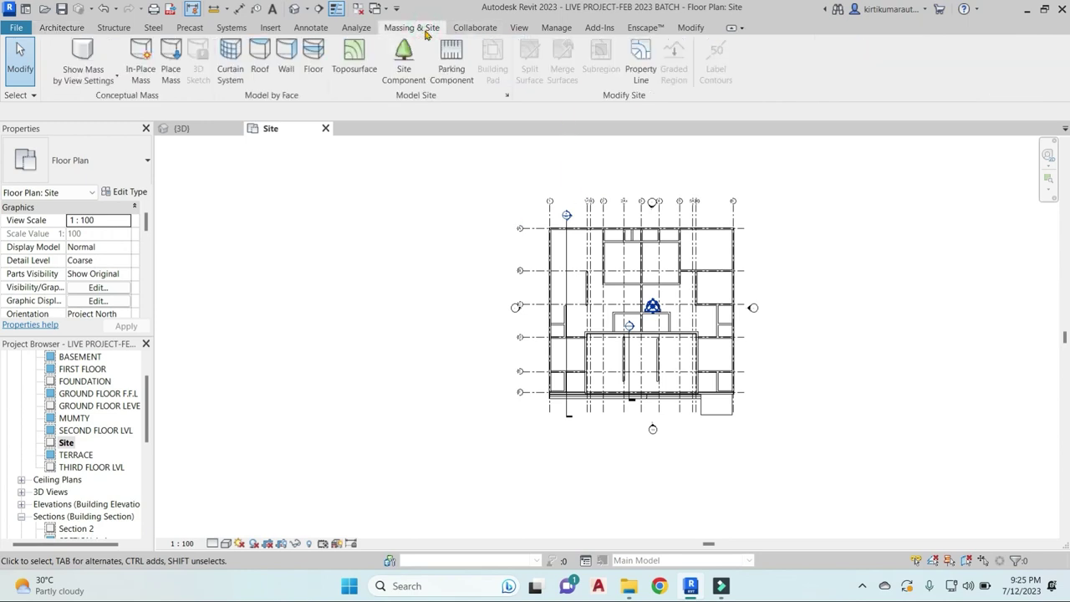
click(354, 55)
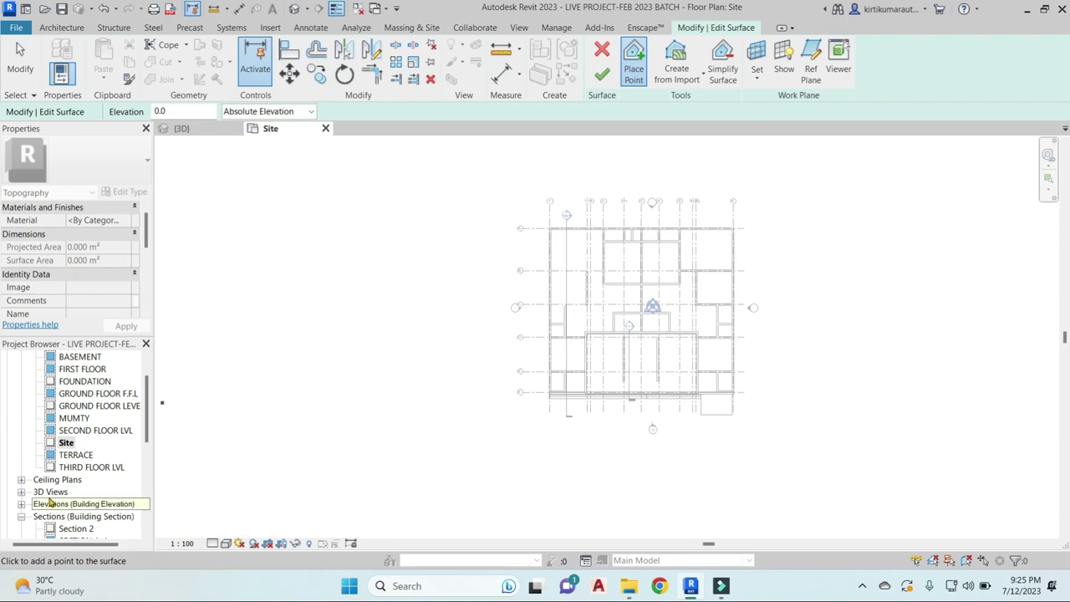
scroll(61, 456, down, 1)
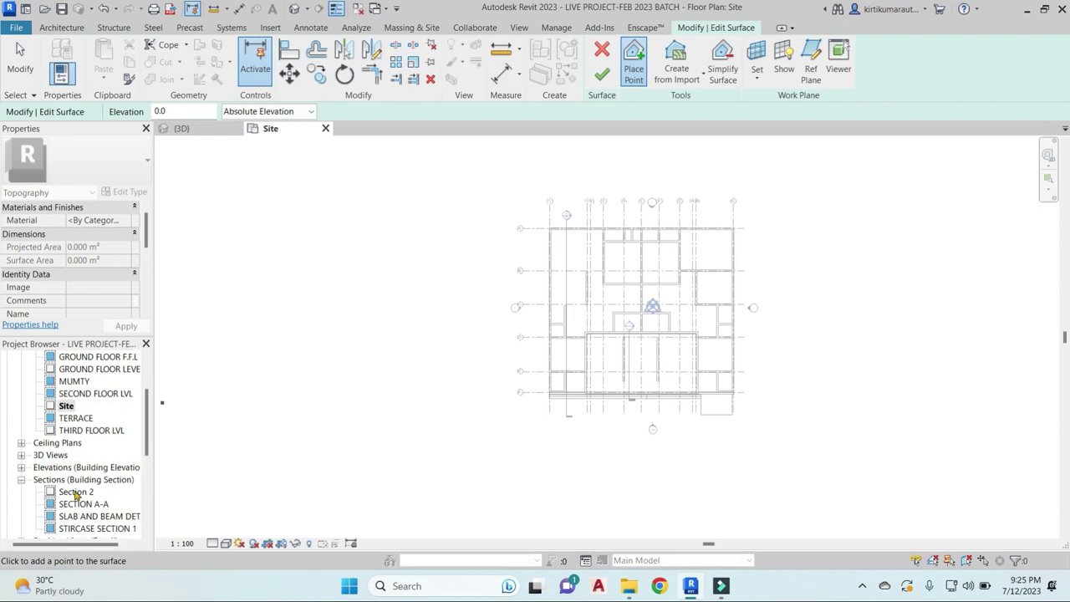
double_click(76, 491)
scroll(800, 415, up, 1)
scroll(644, 389, up, 2)
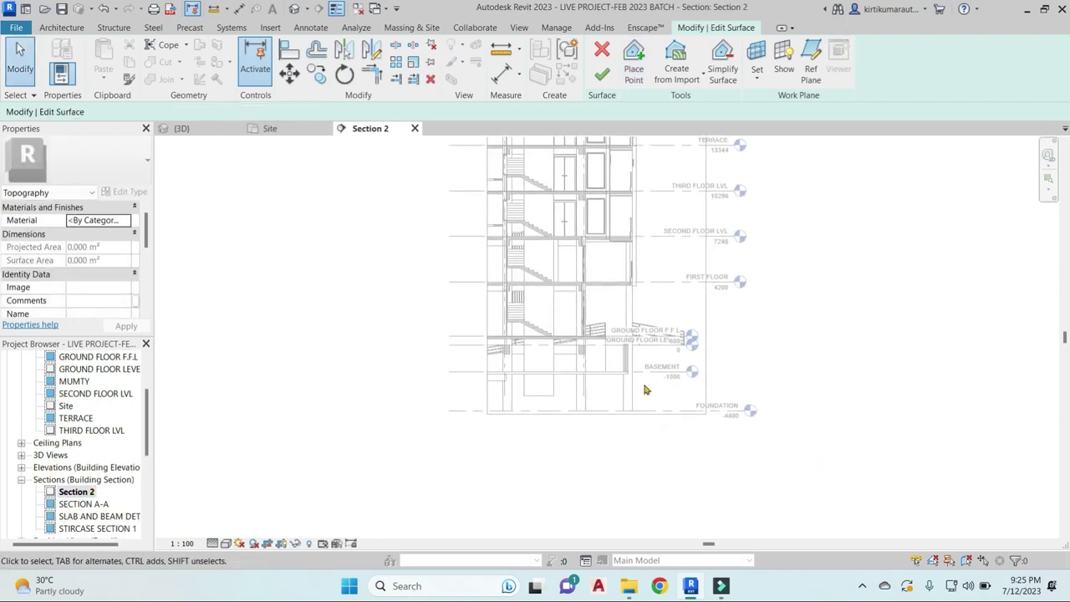
scroll(657, 304, up, 2)
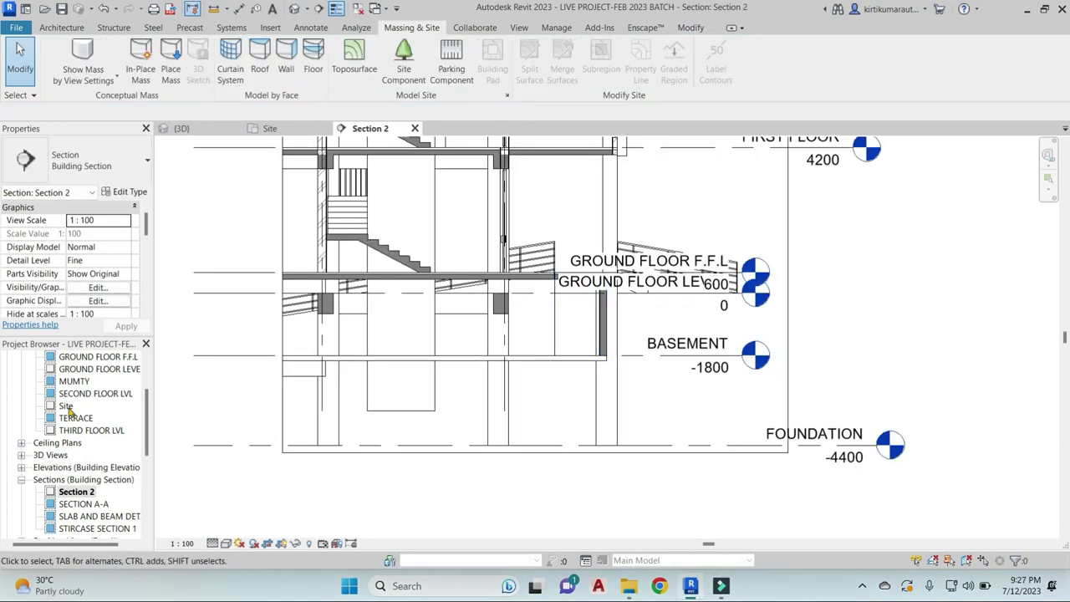
double_click(66, 407)
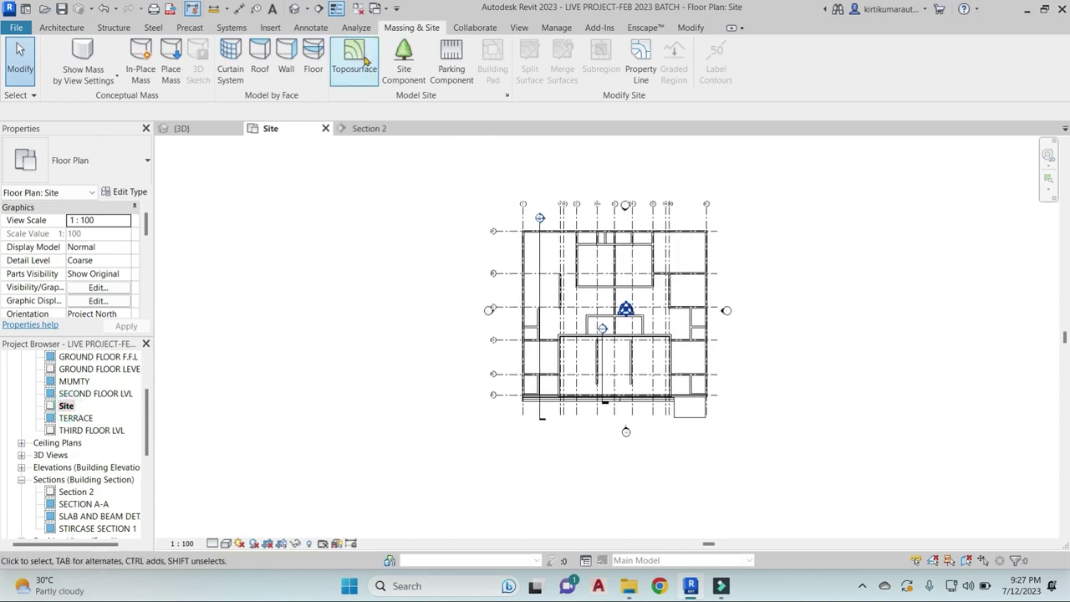
Begin a new toposurface with Place Point active, dismissing the Create from Import options
click(363, 59)
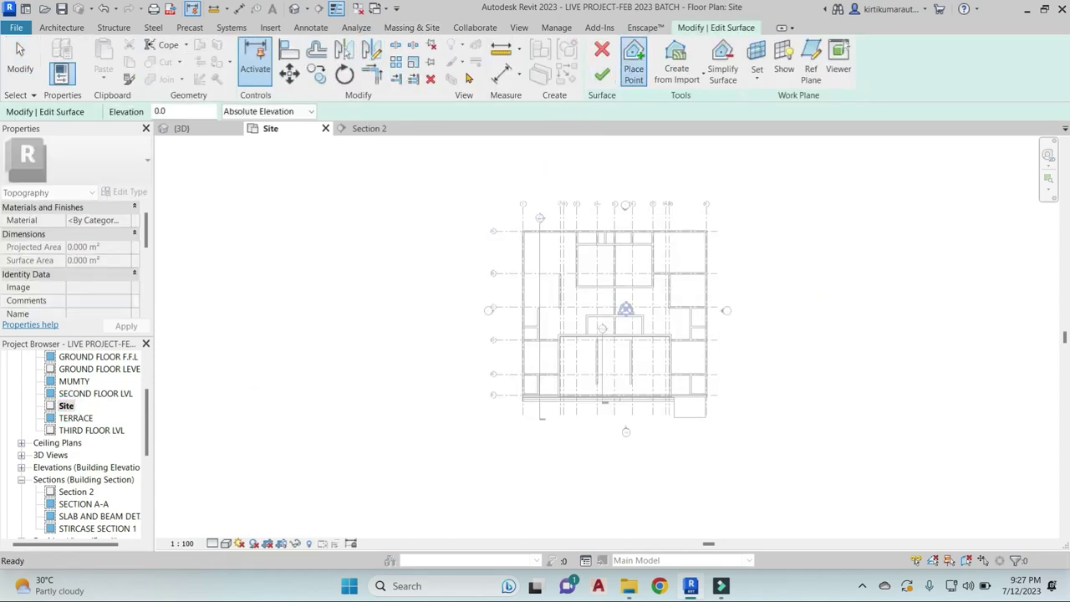
click(641, 74)
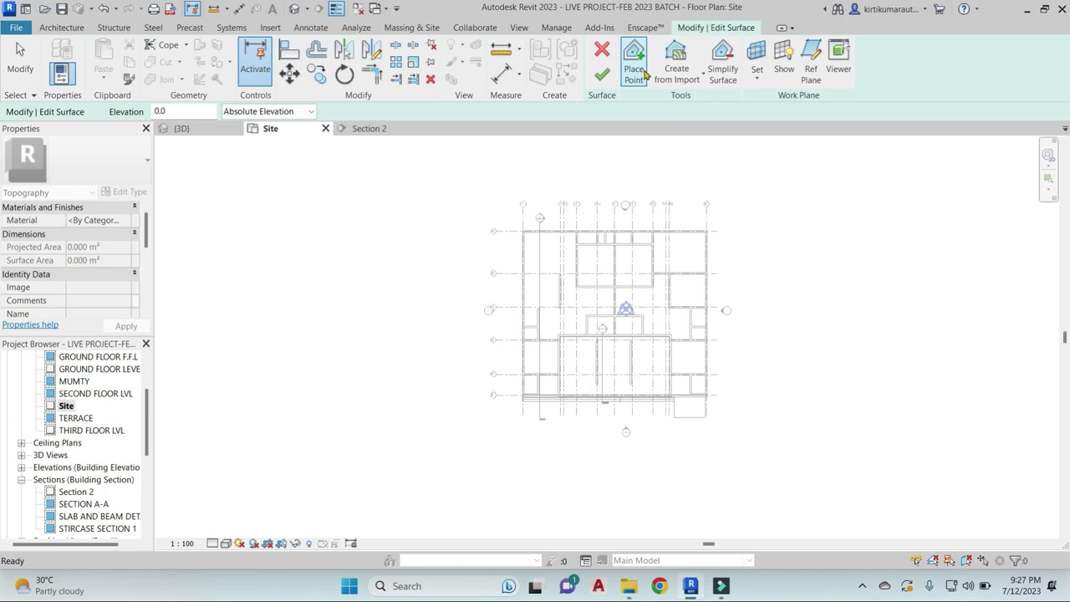
click(676, 72)
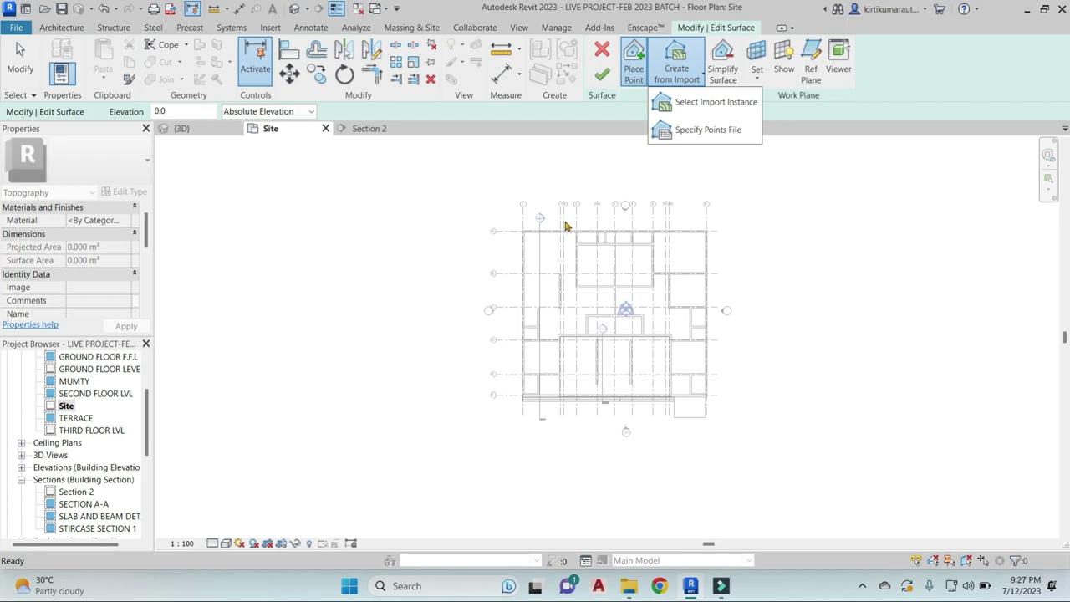
click(633, 68)
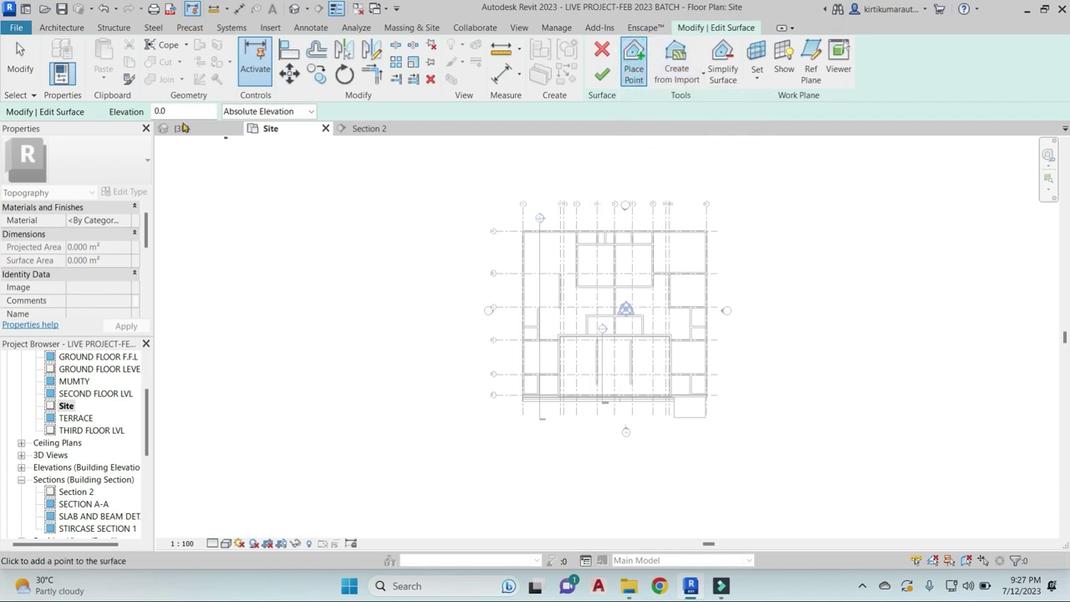
scroll(371, 201, down, 1)
middle_drag(370, 201, 611, 236)
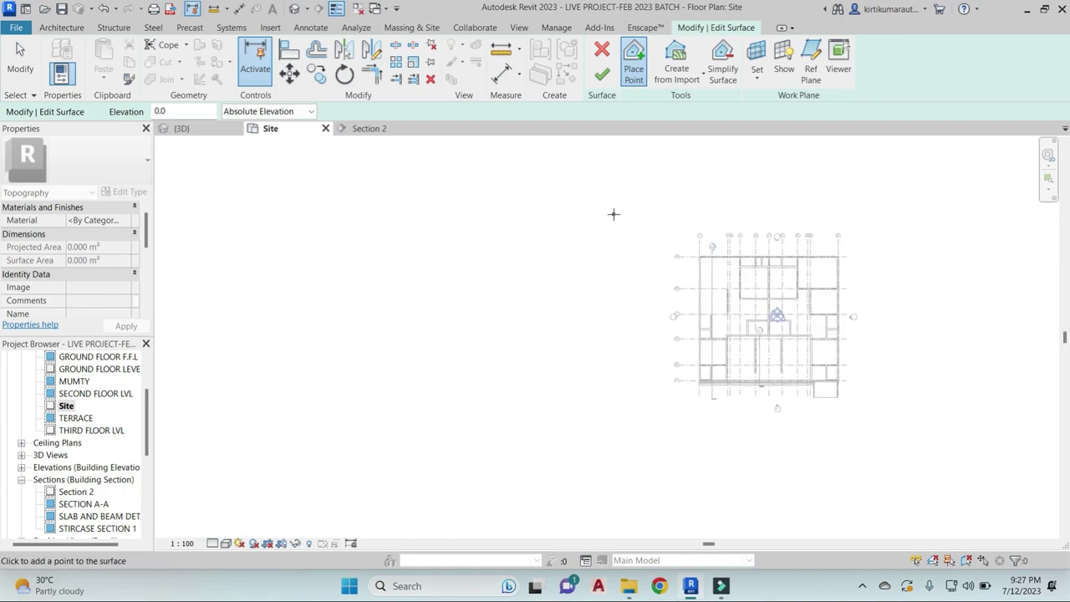
scroll(585, 211, down, 1)
Place five elevation-0 toposurface points around the building's corners
click(581, 269)
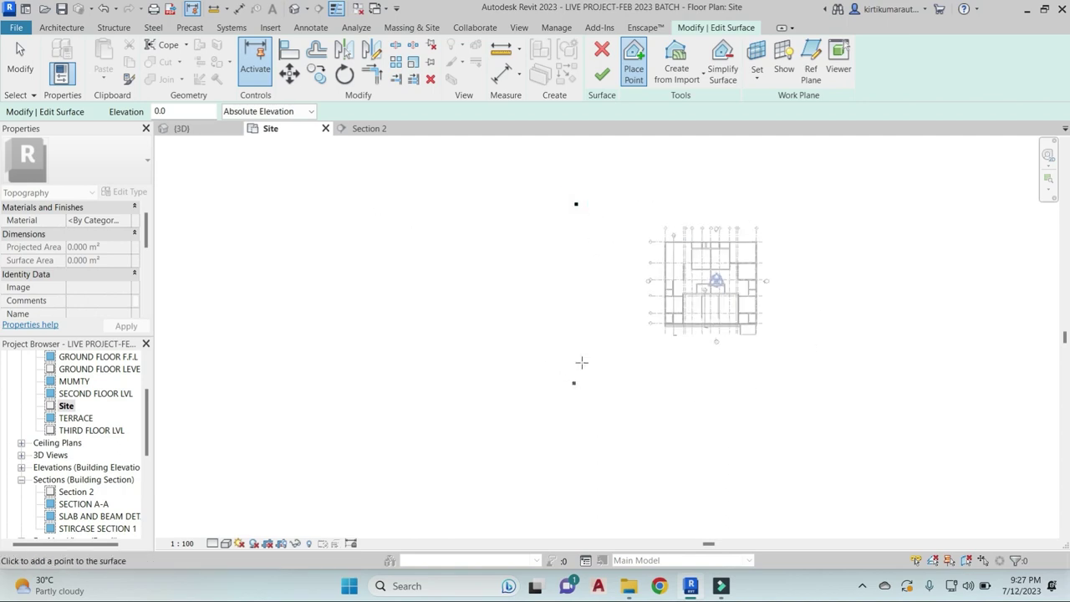
click(474, 201)
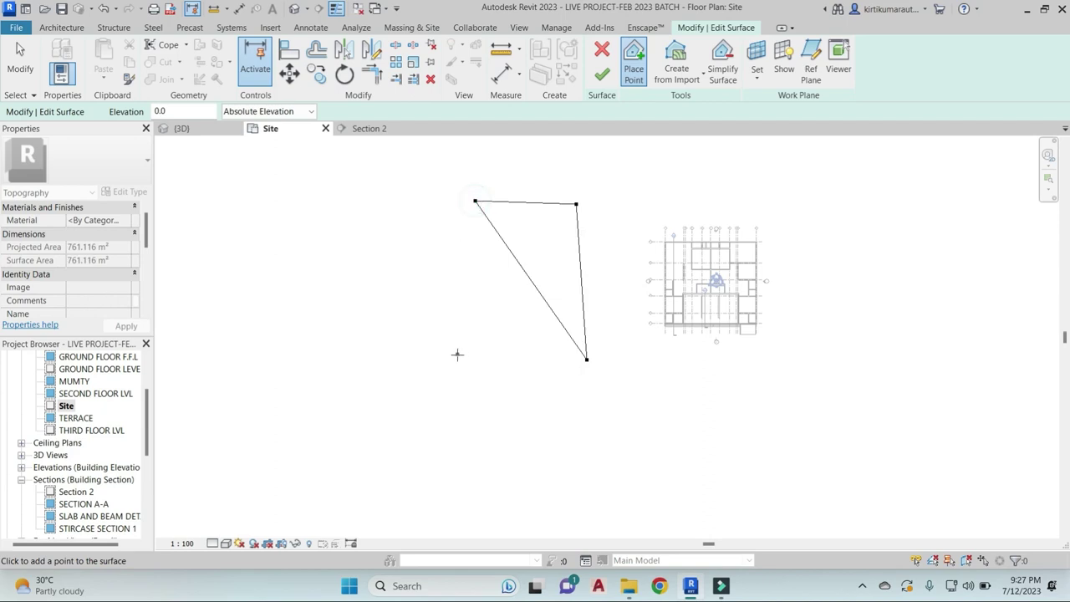
click(456, 361)
click(825, 186)
click(845, 351)
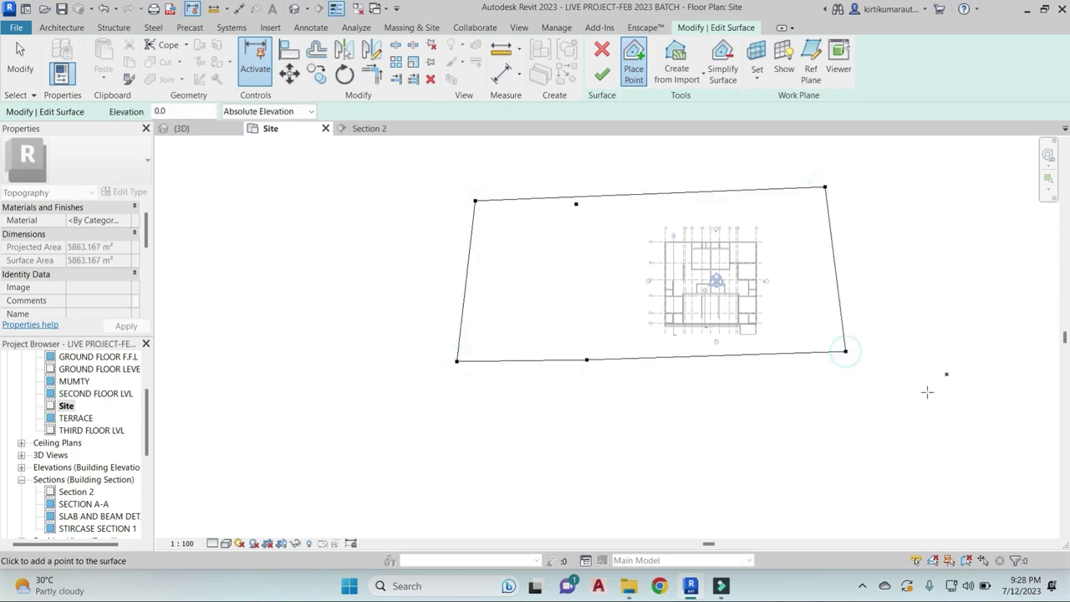
middle_drag(927, 390, 893, 334)
Add elevation-0 points along the site's east, bottom and left edges
click(924, 290)
click(942, 145)
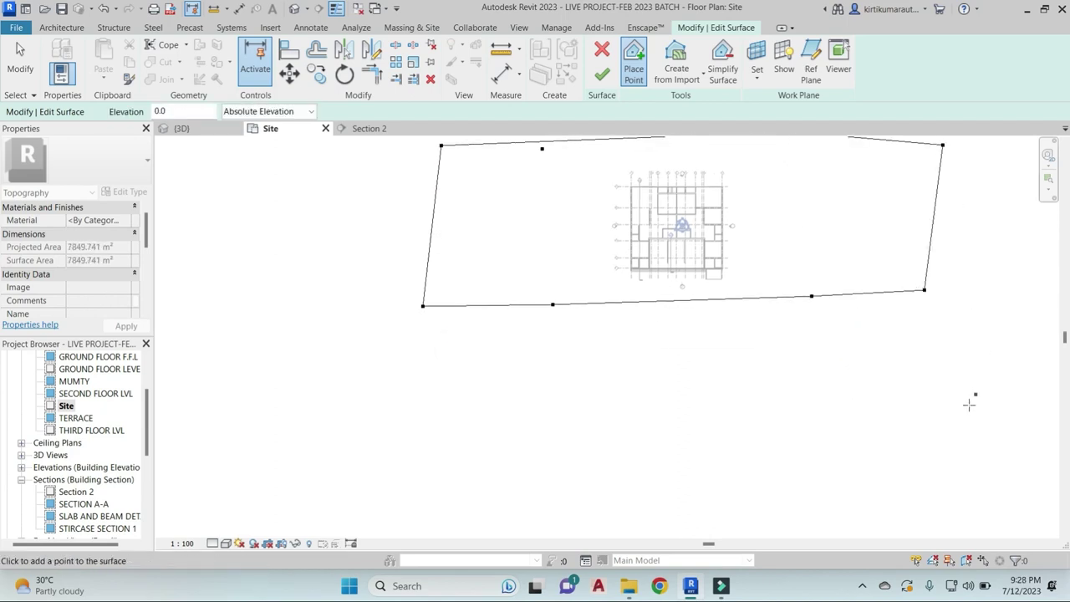
click(942, 438)
click(703, 468)
click(399, 451)
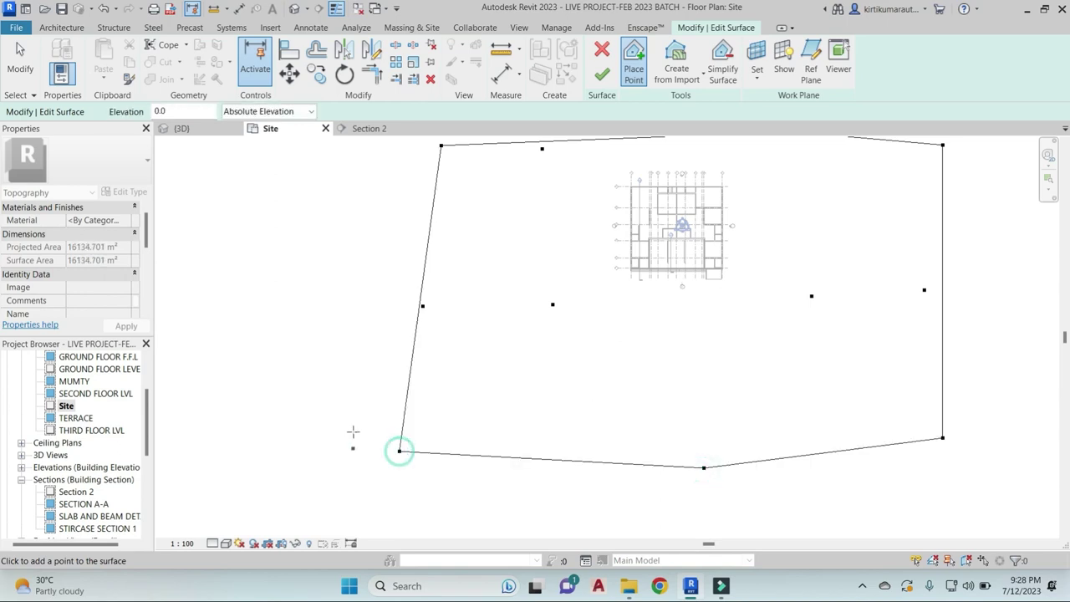
click(387, 220)
click(388, 154)
Add more elevation-0 points at the lower corners and top-right, reaching 20963.124 m²
middle_drag(434, 405, 447, 415)
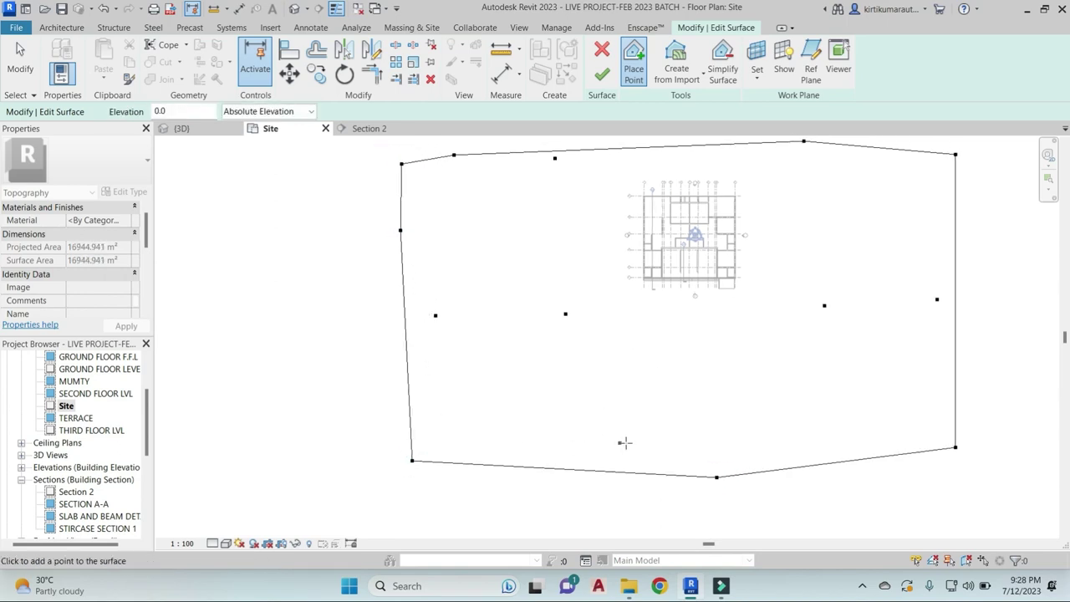
click(403, 483)
click(960, 482)
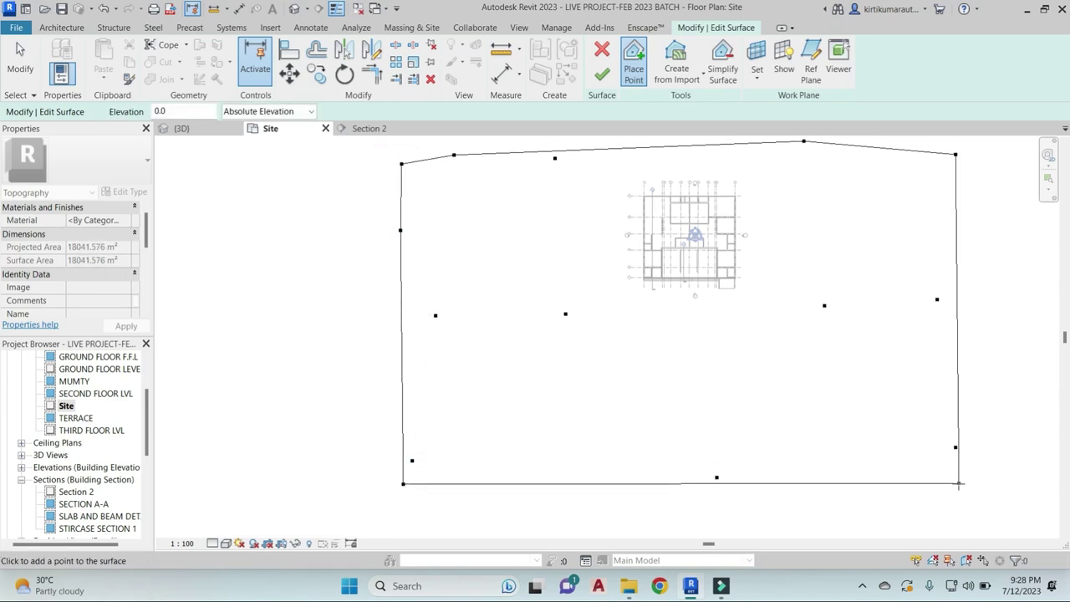
scroll(960, 483, down, 1)
middle_drag(987, 477, 859, 469)
scroll(875, 246, down, 1)
click(885, 238)
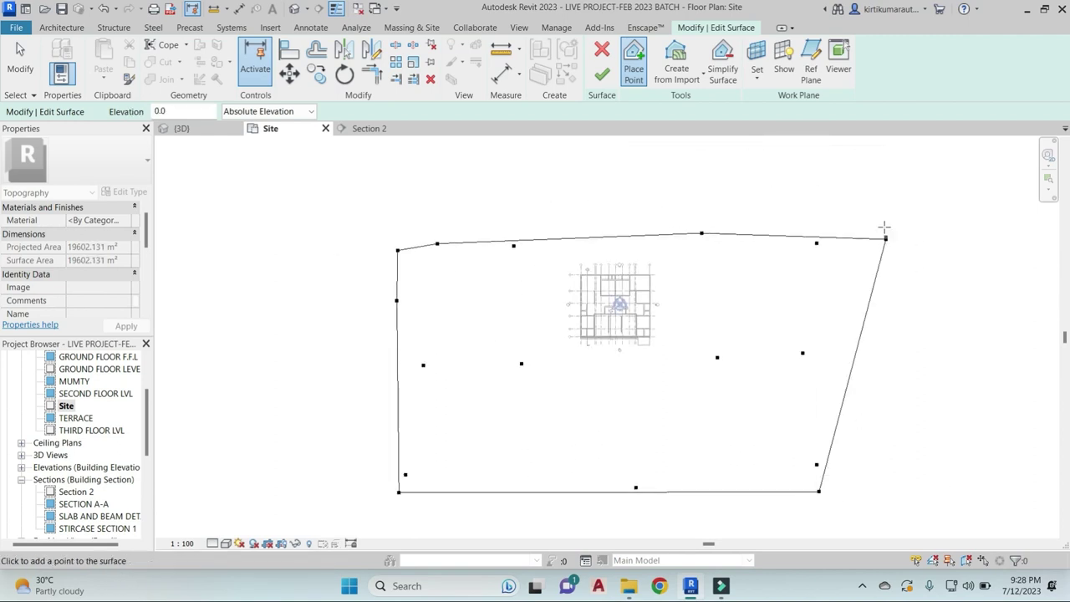
click(865, 195)
text(4)
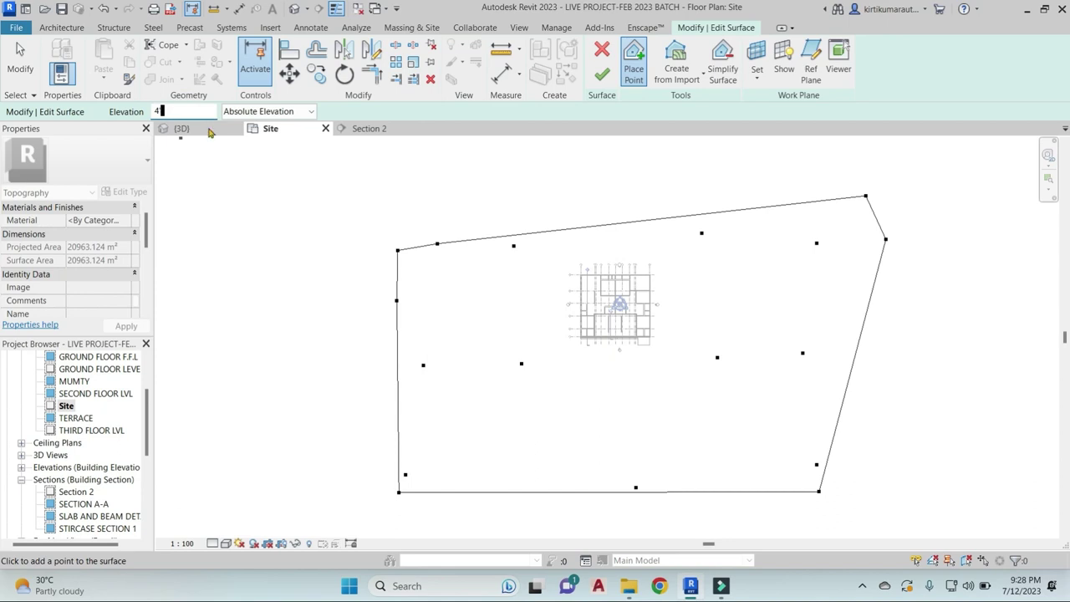
Place raised points at elevation 1219.2 around the site's top-right
click(950, 205)
click(926, 167)
click(869, 155)
middle_drag(855, 153, 805, 239)
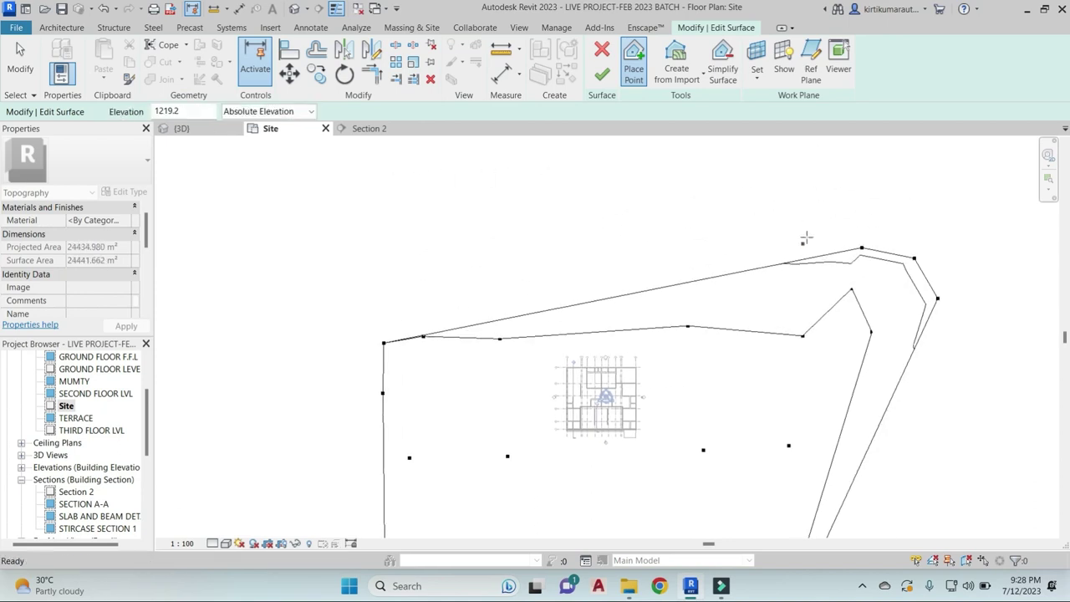
click(834, 194)
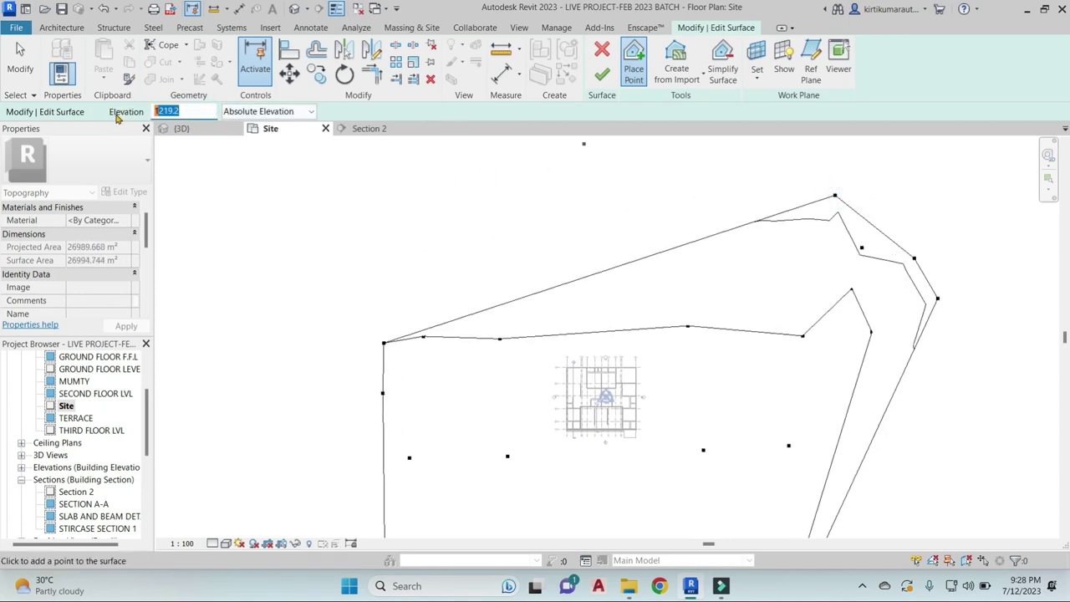
text(1133.6)
Place 2133.6-high points along the top edge toward the upper left
click(892, 217)
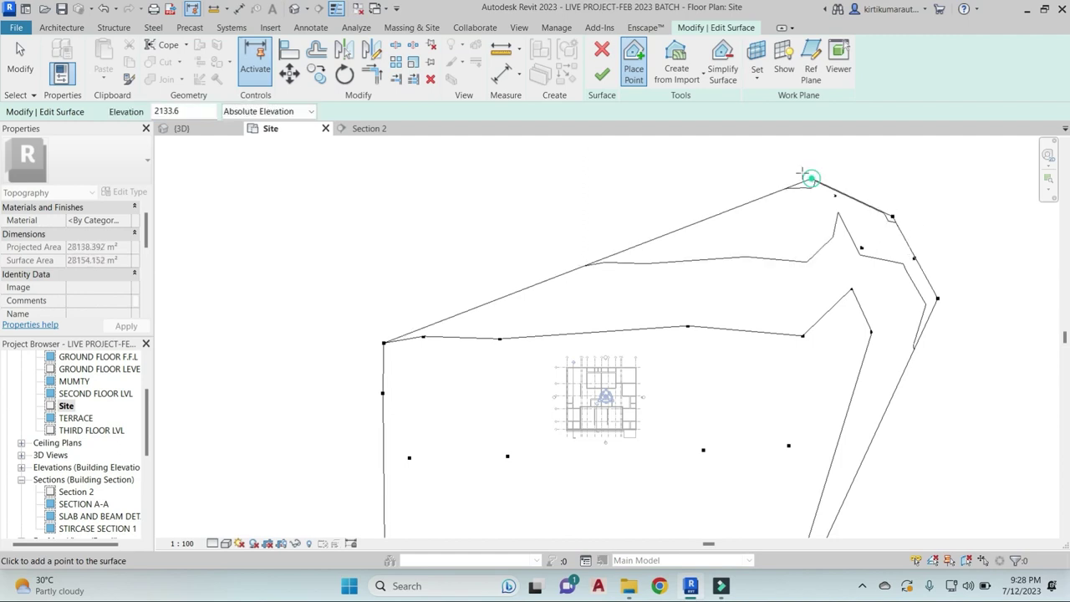
click(811, 178)
click(778, 159)
click(657, 151)
click(597, 159)
click(504, 194)
click(428, 228)
click(385, 248)
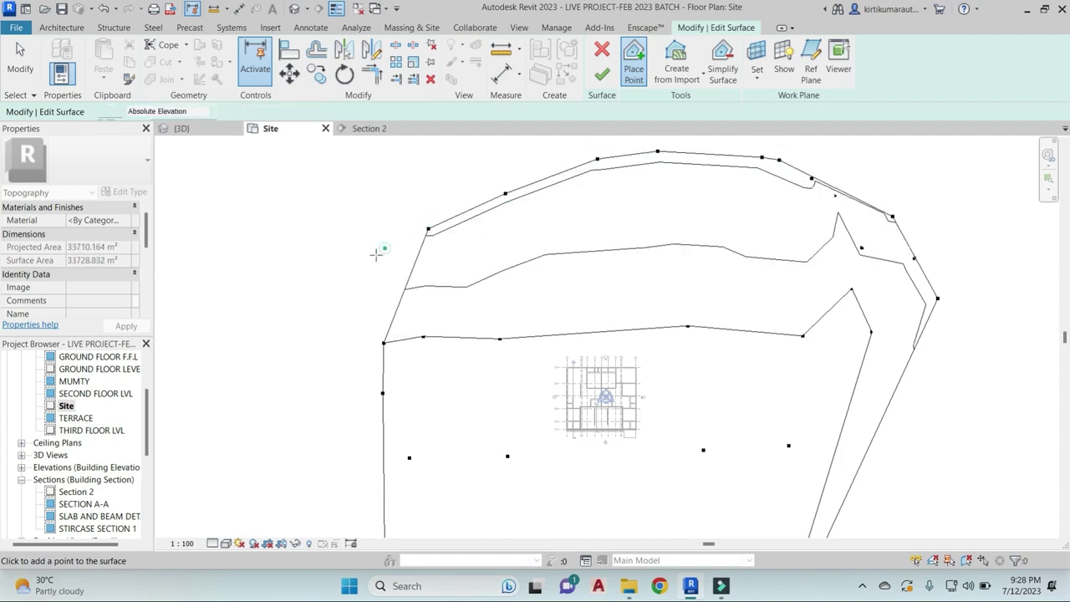
click(354, 264)
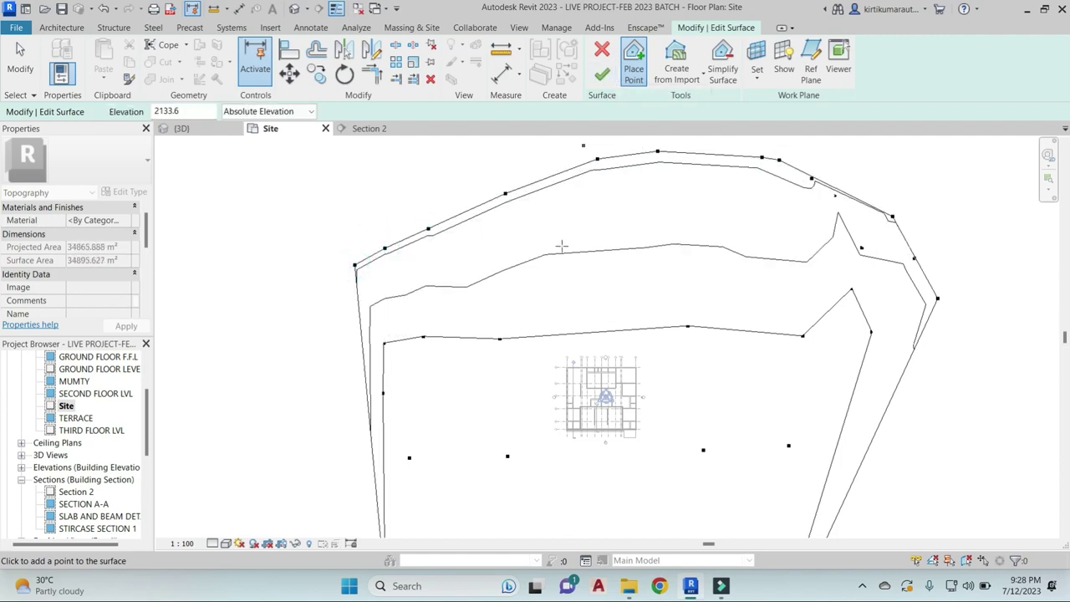
Add the remaining lower points on the left and bottom-right, then finish the surface
scroll(536, 306, down, 2)
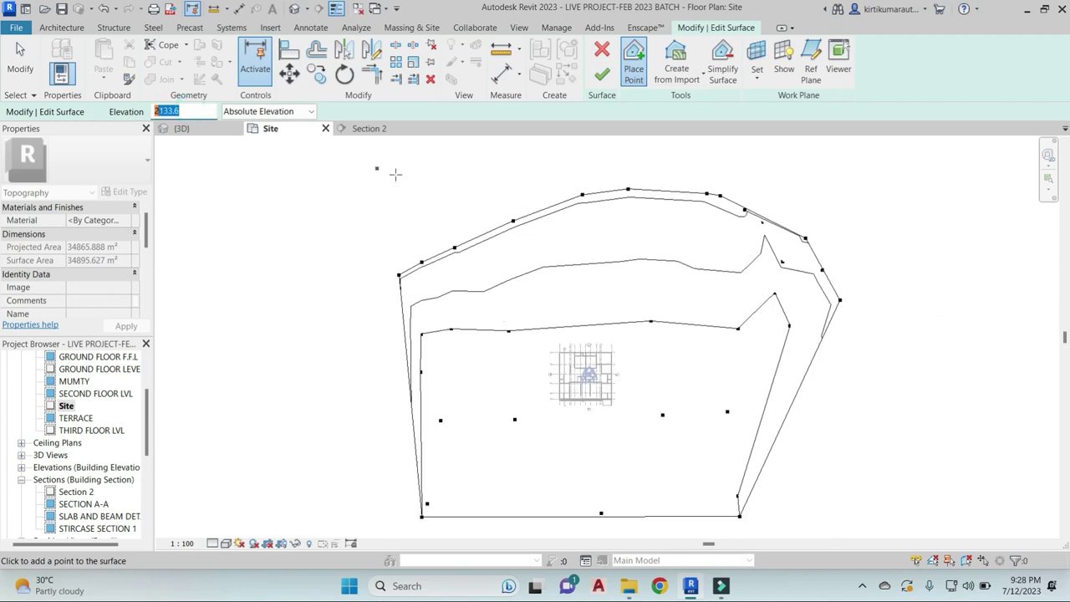
click(396, 421)
click(350, 406)
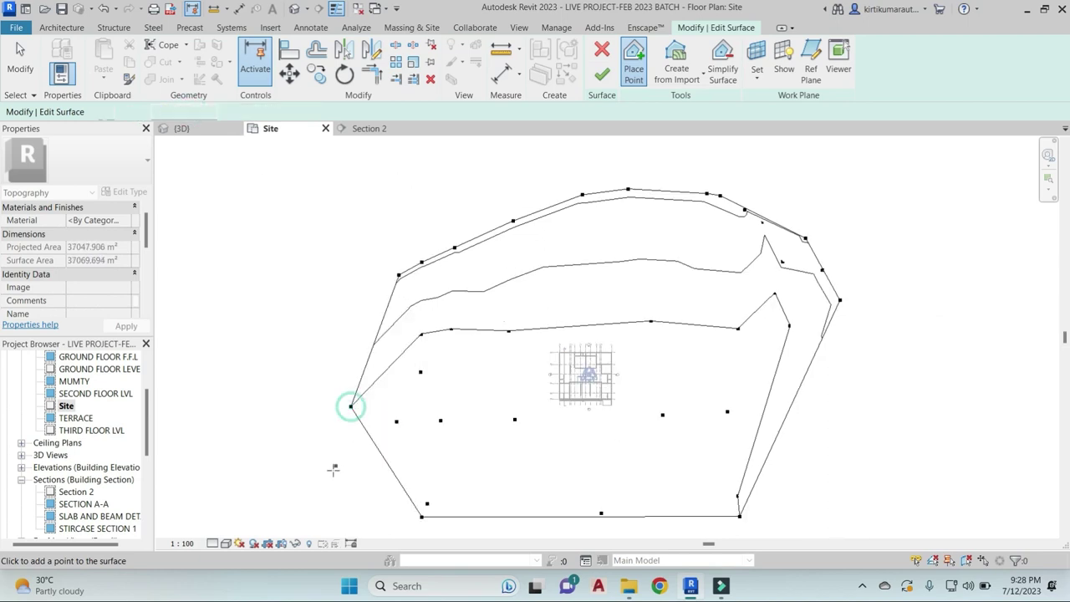
click(322, 493)
click(828, 511)
click(866, 413)
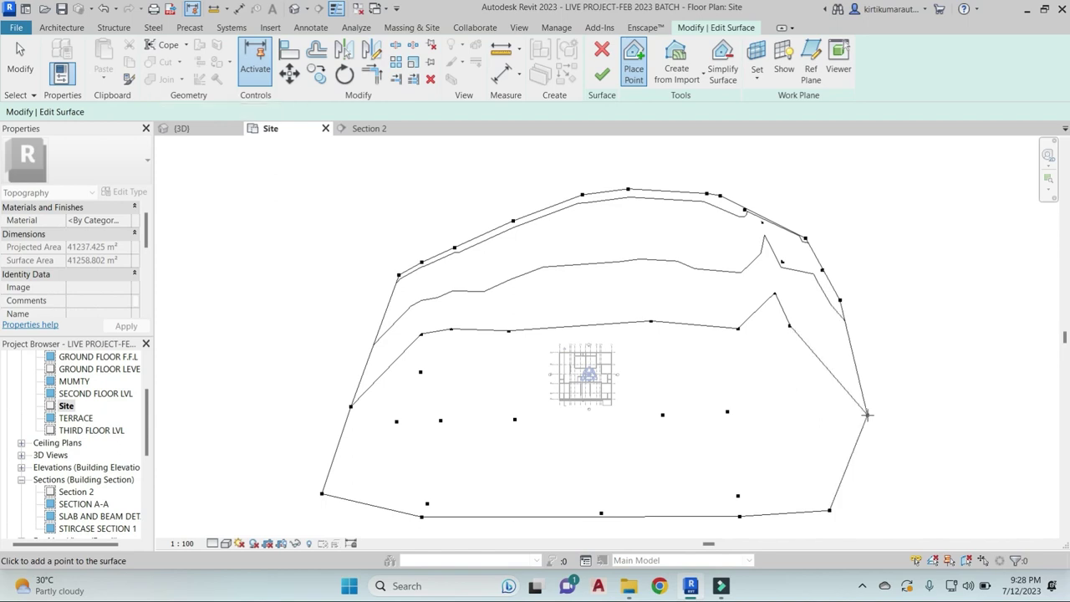
click(597, 75)
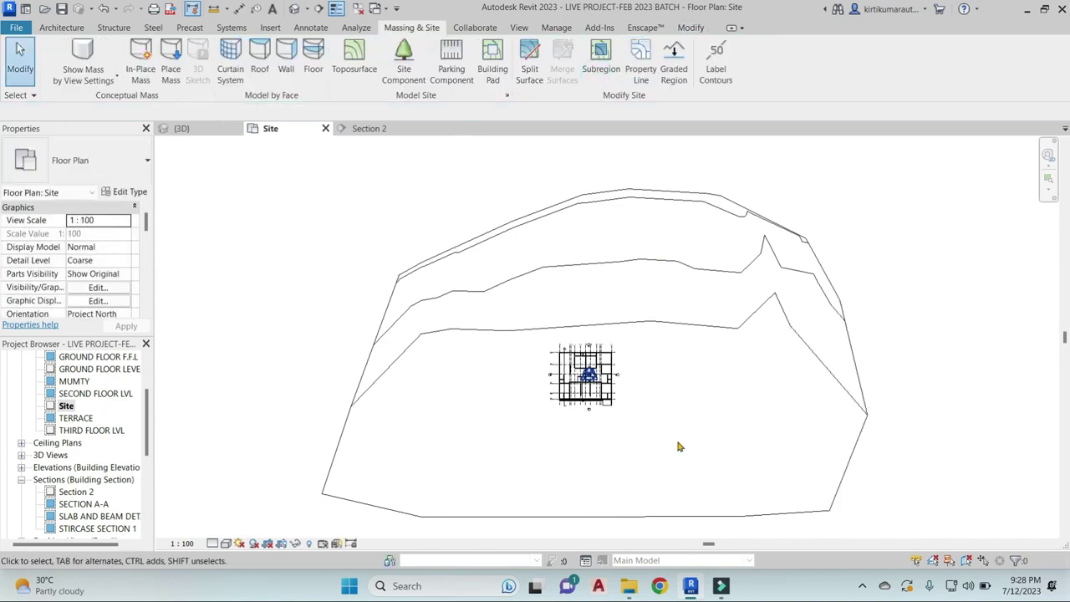
Switch to the {3D} view and orbit to see the building on the sloped toposurface
click(294, 8)
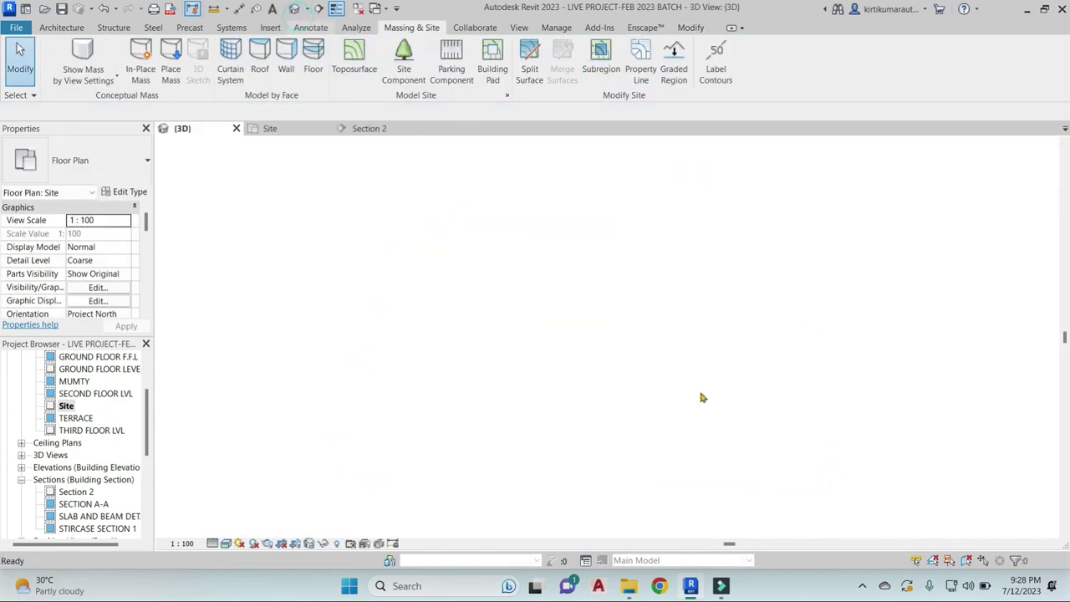
mouse_move(744, 410)
shift+middle_down()
mouse_move(836, 434)
mouse_move(908, 359)
mouse_move(895, 389)
mouse_move(811, 468)
mouse_move(836, 340)
mouse_move(771, 401)
shift+middle_up()
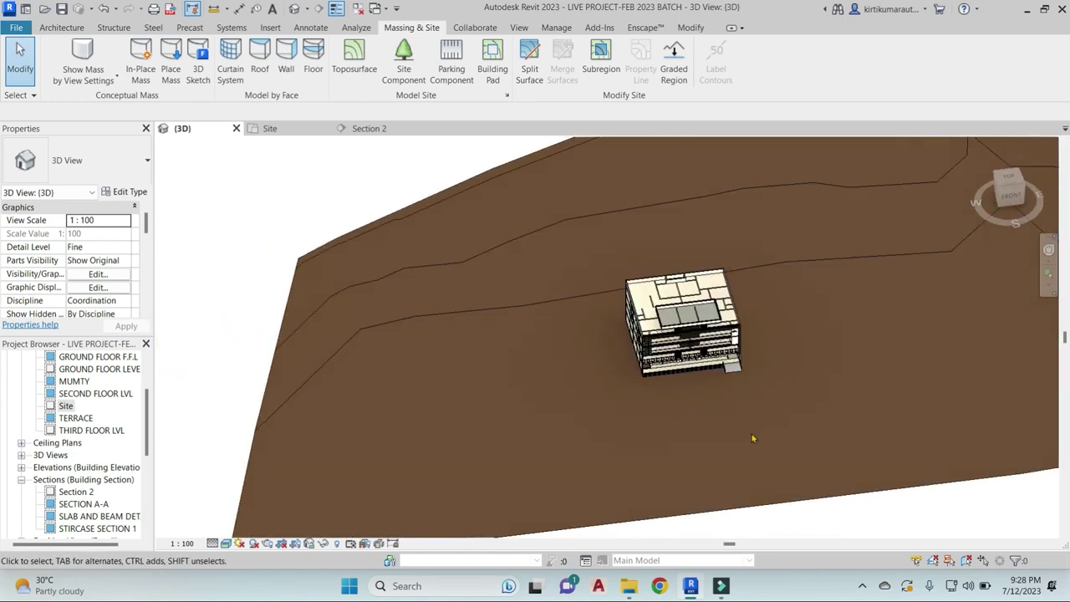
scroll(754, 438, down, 5)
shift+middle_drag(754, 438, 622, 370)
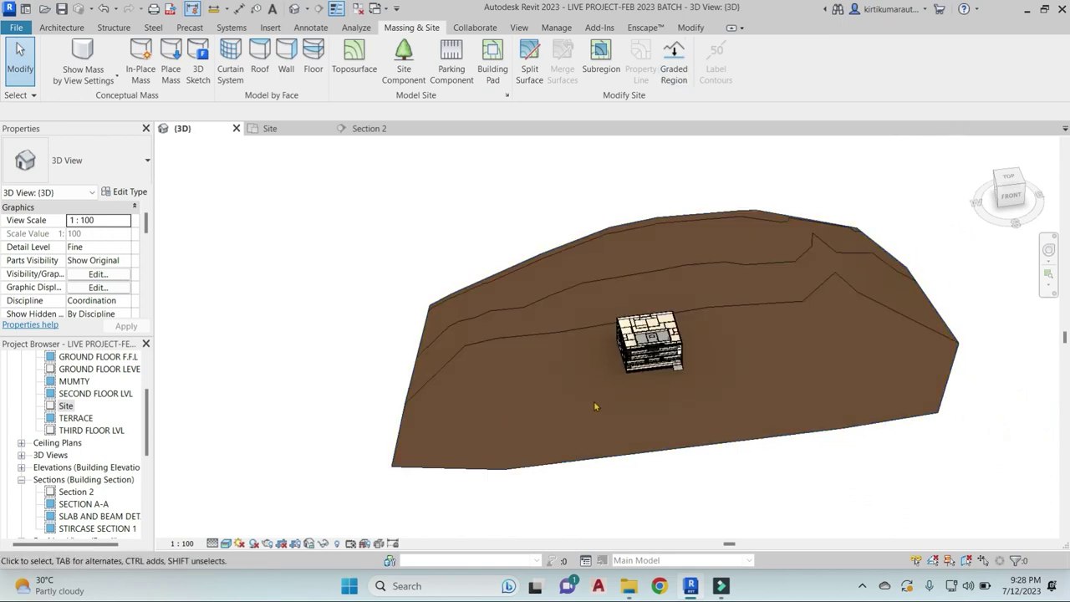
On the Site plan, set the Site Settings additional contour increment to 300
double_click(66, 405)
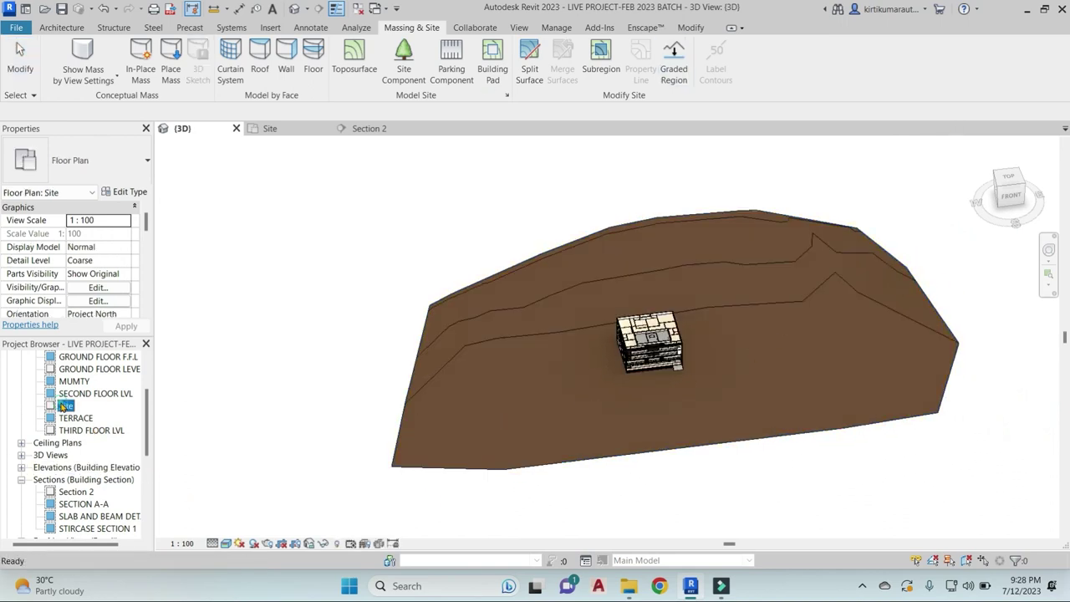
scroll(632, 357, down, 1)
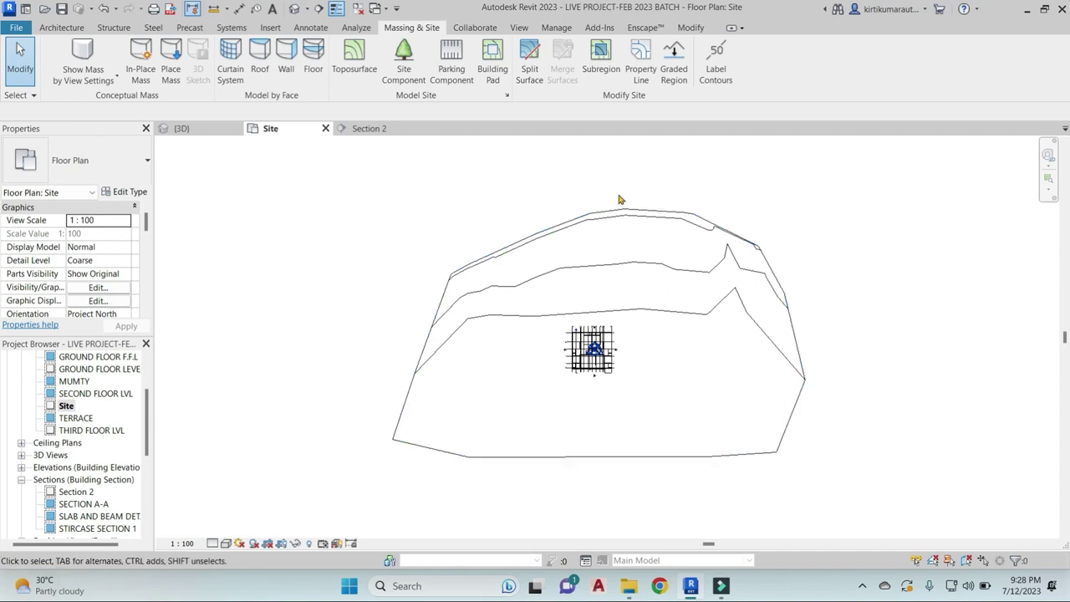
click(506, 98)
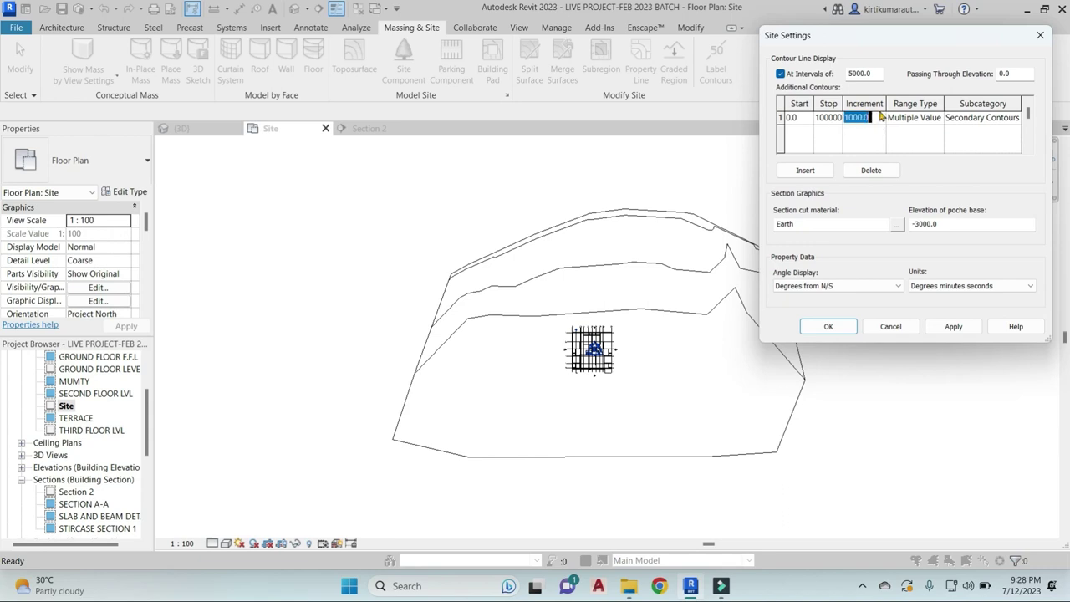
text(300)
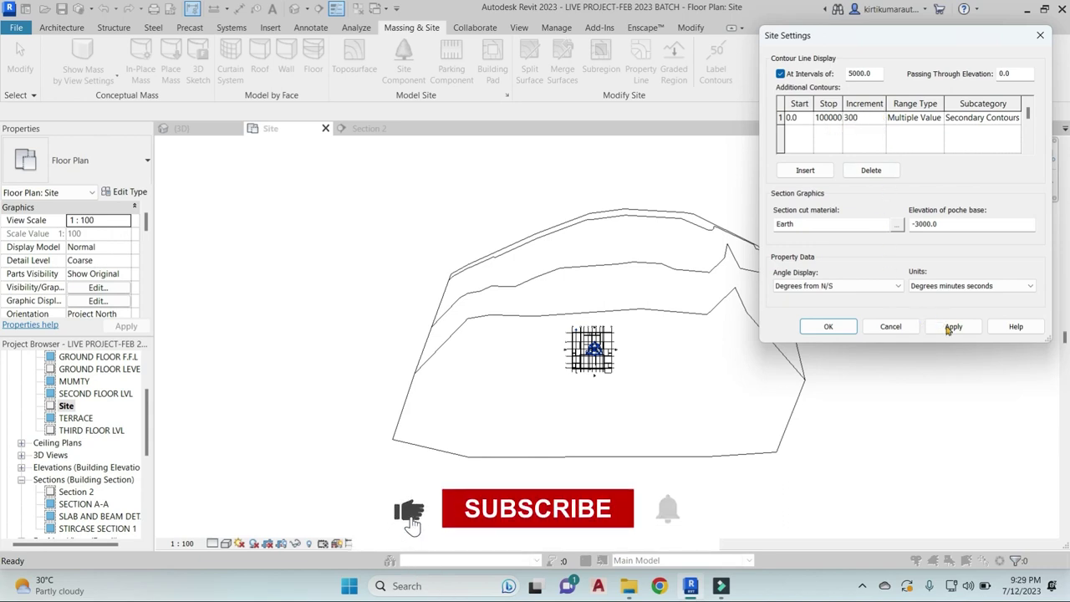
click(951, 327)
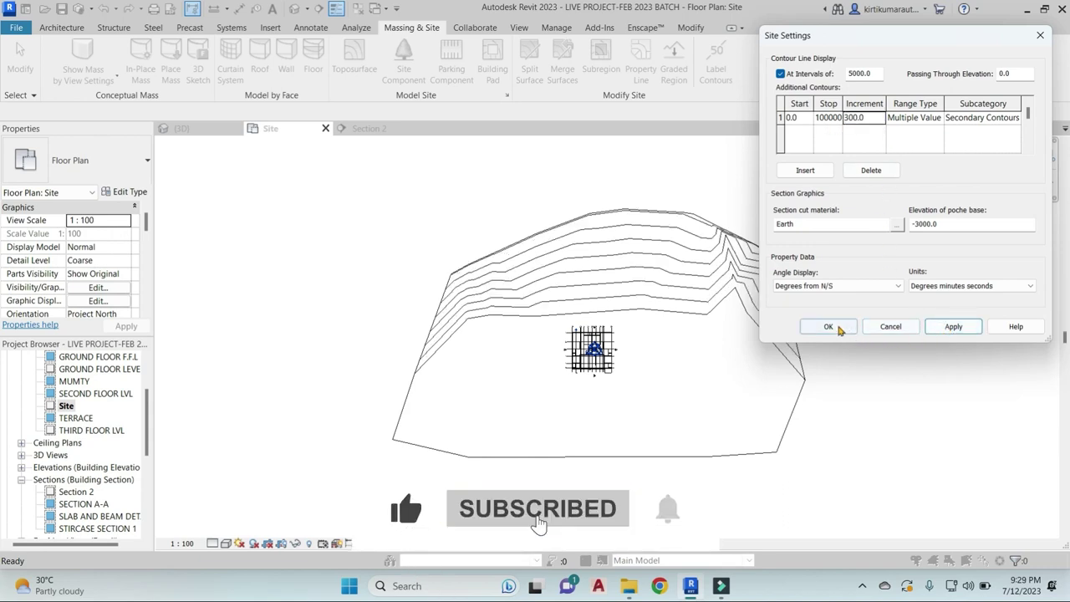
click(827, 326)
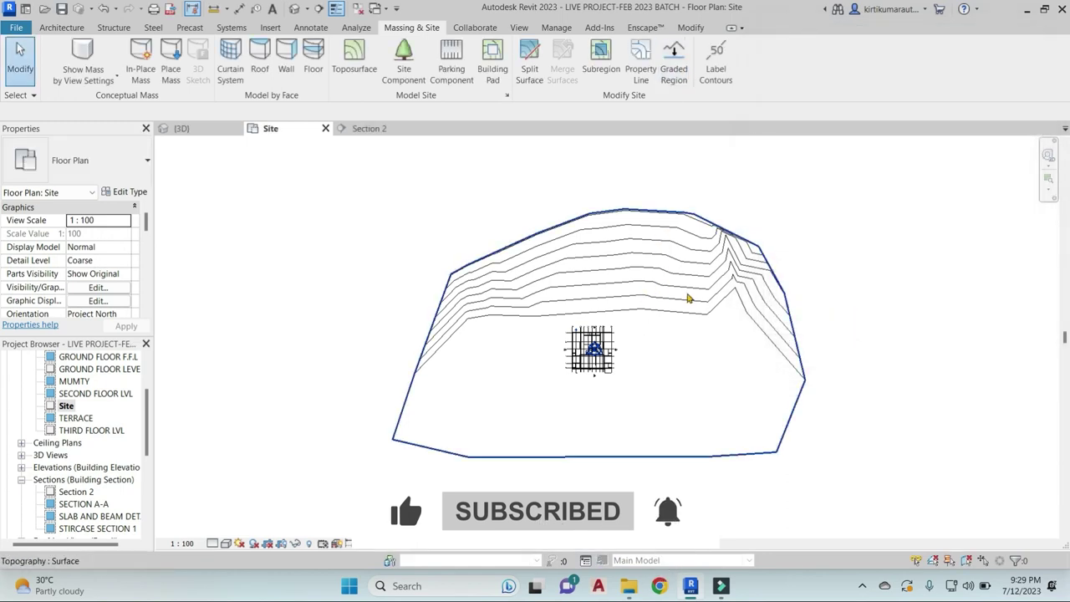
Label the contours with a line drawn across them
click(730, 78)
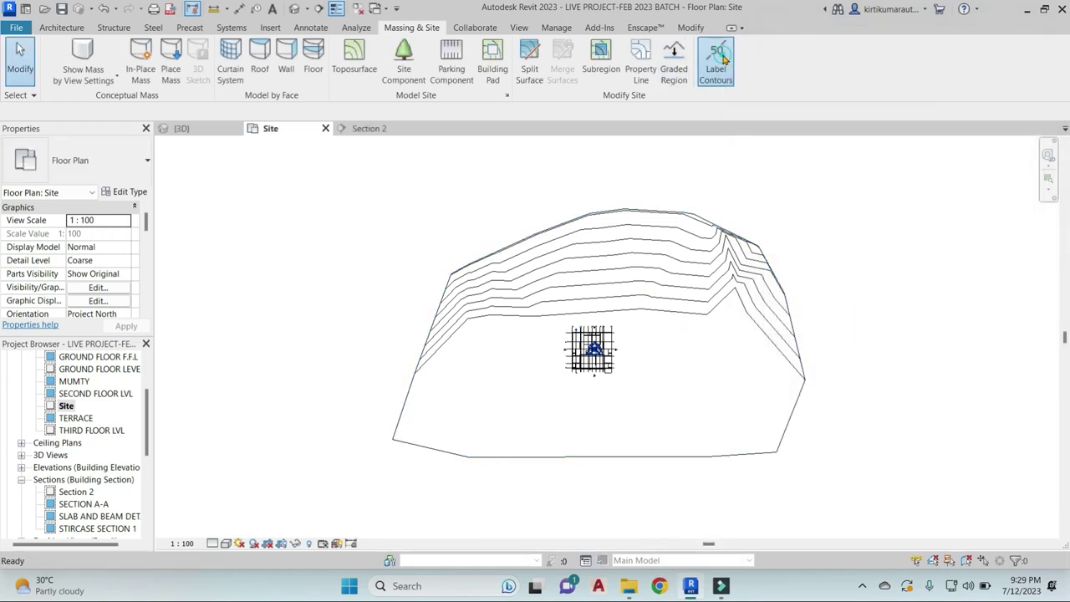
click(653, 315)
click(653, 204)
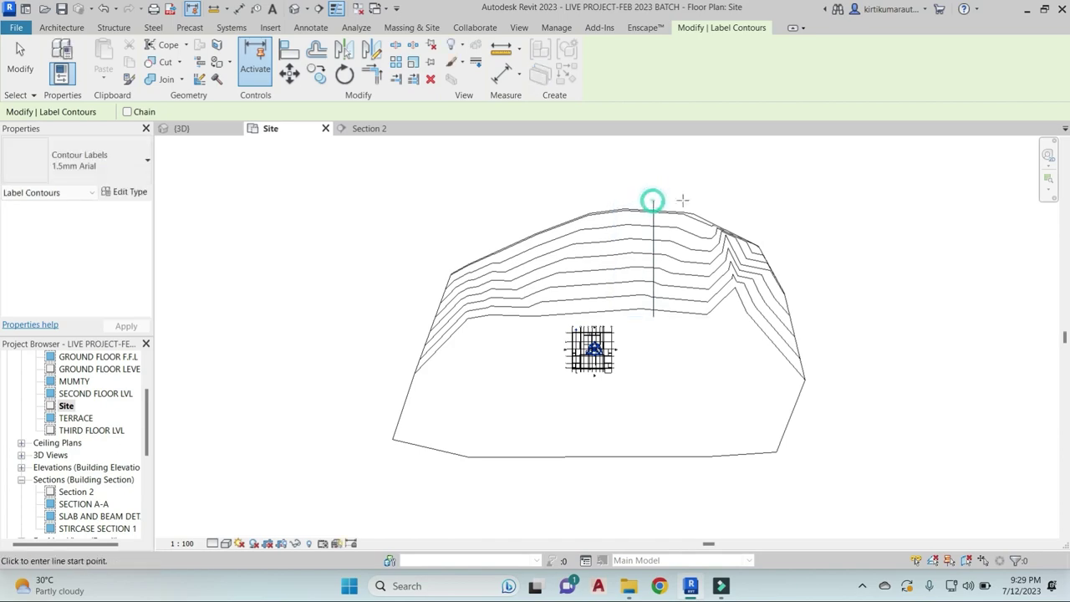
scroll(646, 312, up, 3)
scroll(647, 312, up, 2)
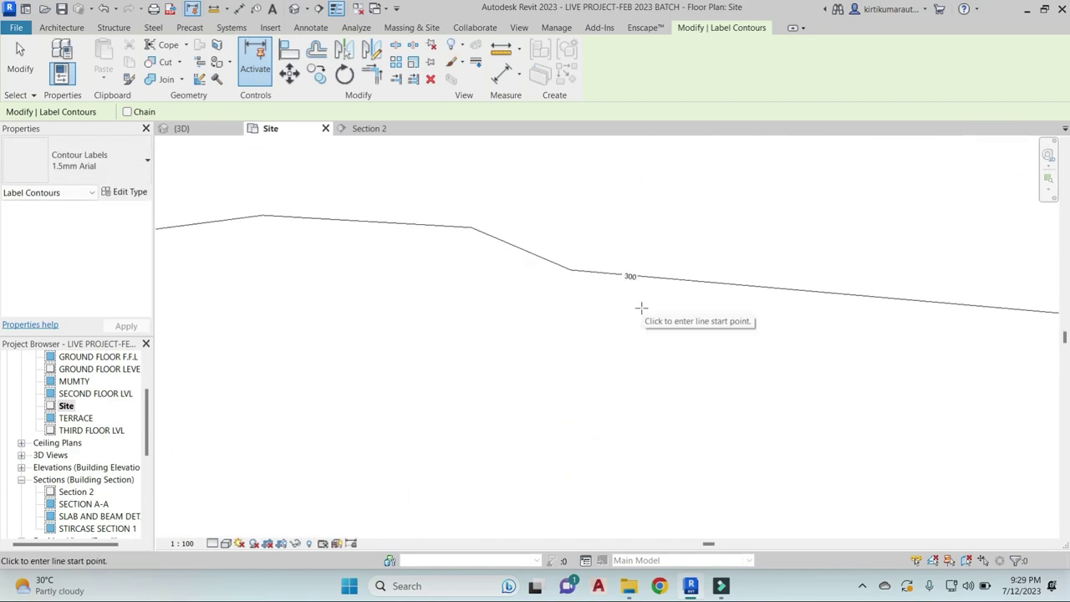
scroll(633, 446, up, 3)
scroll(644, 441, up, 1)
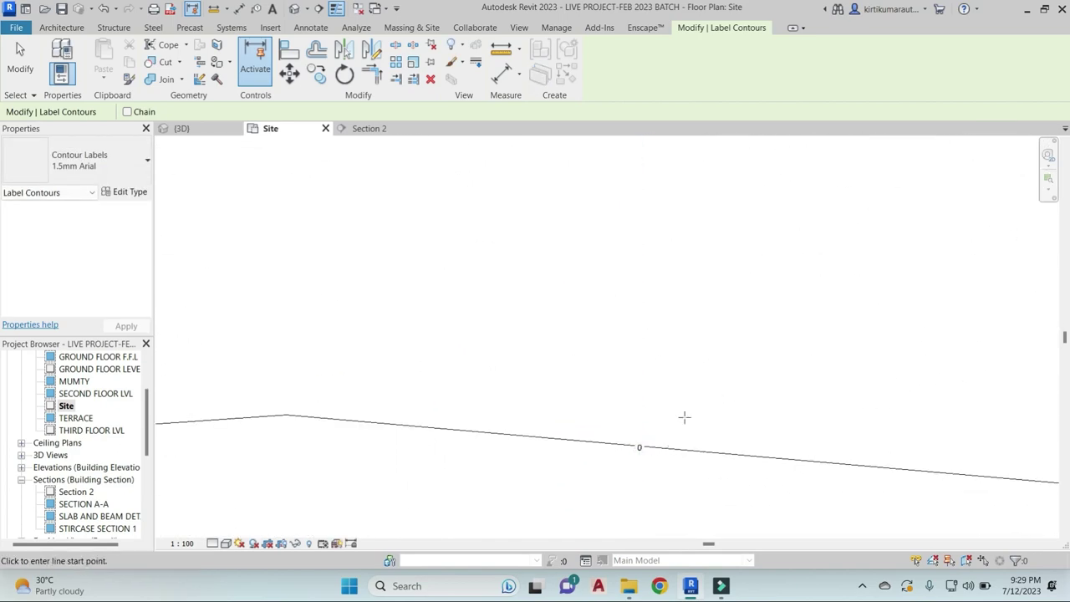
scroll(684, 417, down, 3)
scroll(704, 423, up, 2)
scroll(649, 370, up, 1)
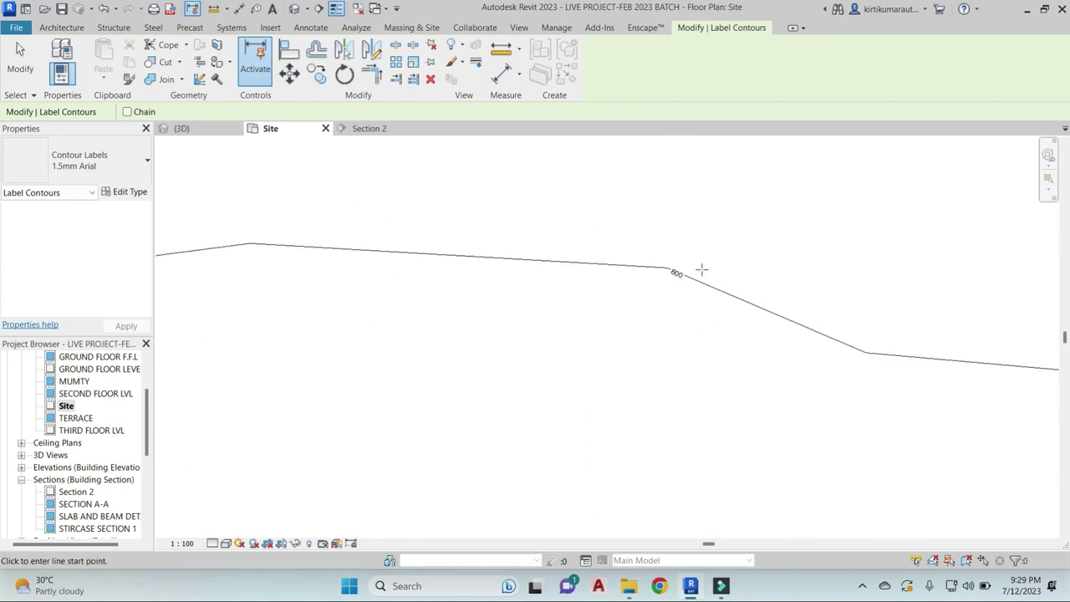
Check the contour labels such as 0, 300, 600, 1200 and 1500, then finish labelling
mouse_move(701, 269)
middle_down()
mouse_move(699, 530)
mouse_move(687, 375)
middle_up()
scroll(693, 340, down, 2)
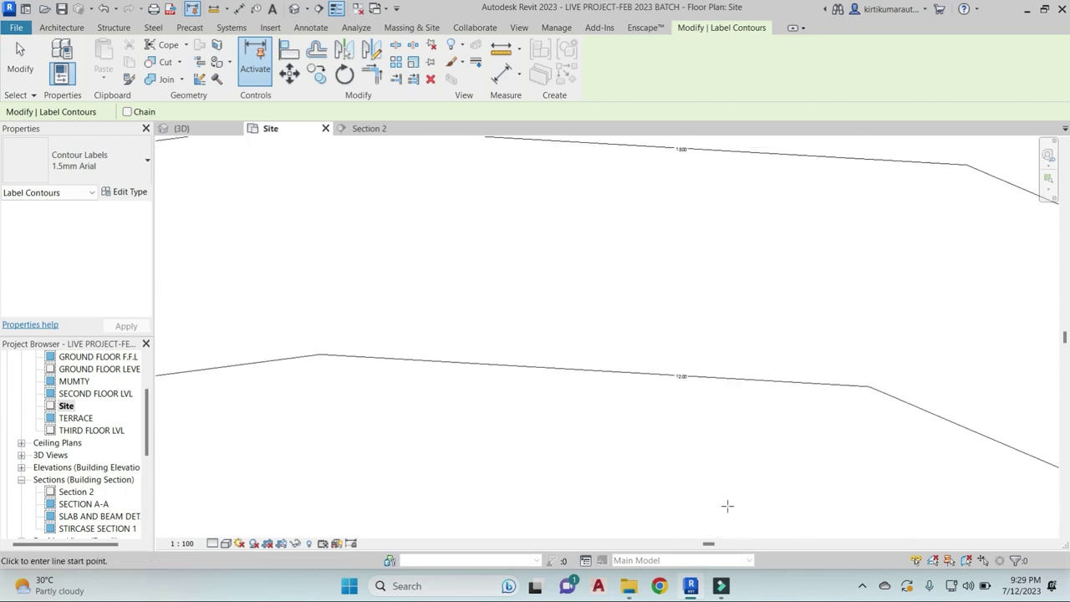
scroll(703, 377, down, 3)
scroll(703, 376, down, 3)
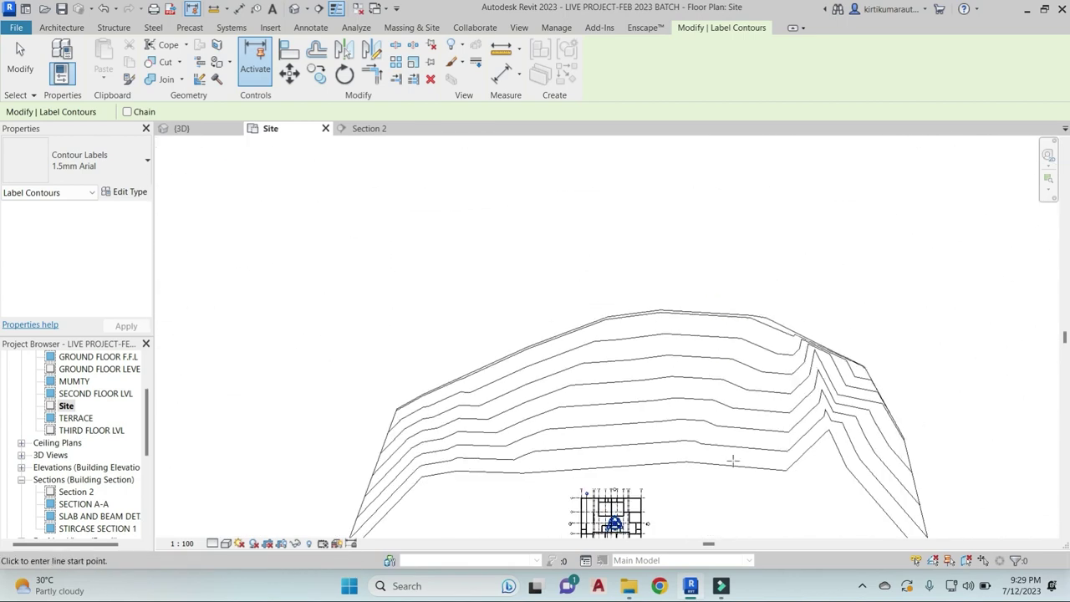
scroll(685, 333, up, 1)
scroll(823, 308, down, 2)
key(Escape)
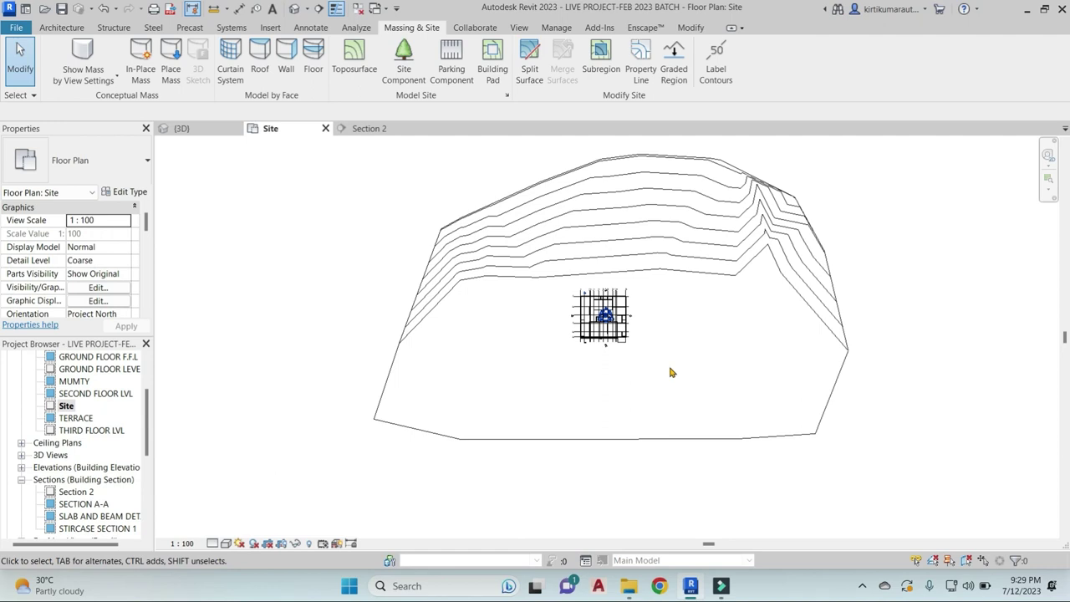
Start a subregion and sketch a 263000 × 12000 road rectangle below the building
scroll(669, 380, up, 1)
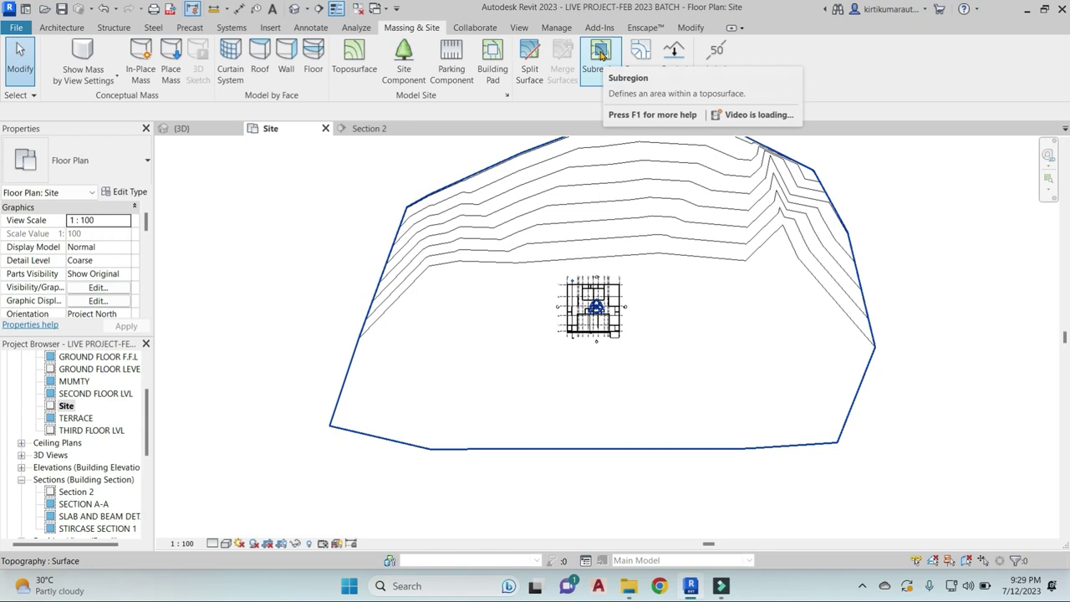
click(601, 56)
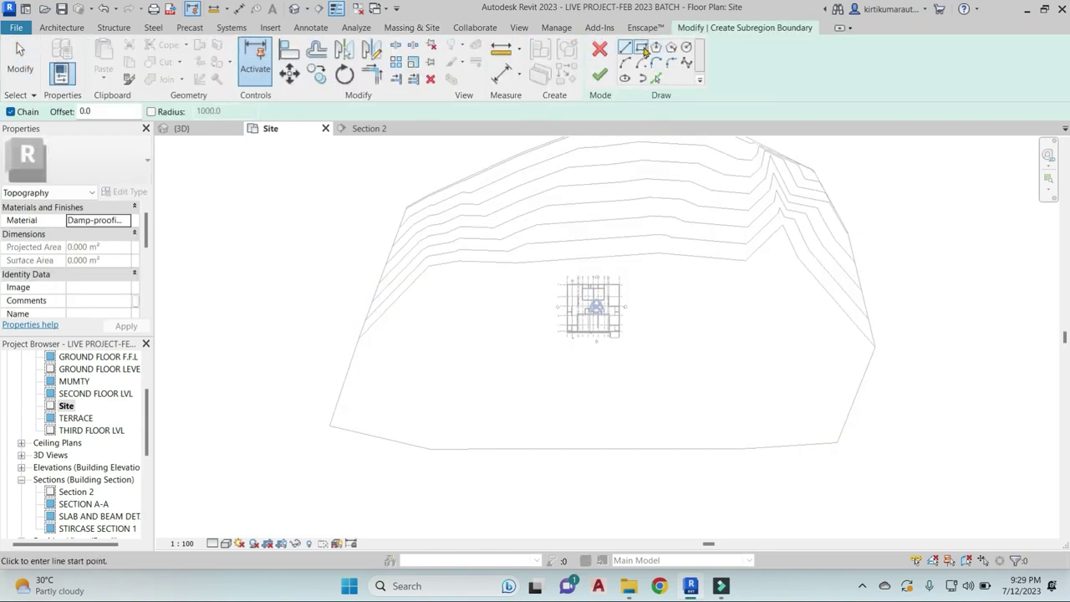
click(365, 352)
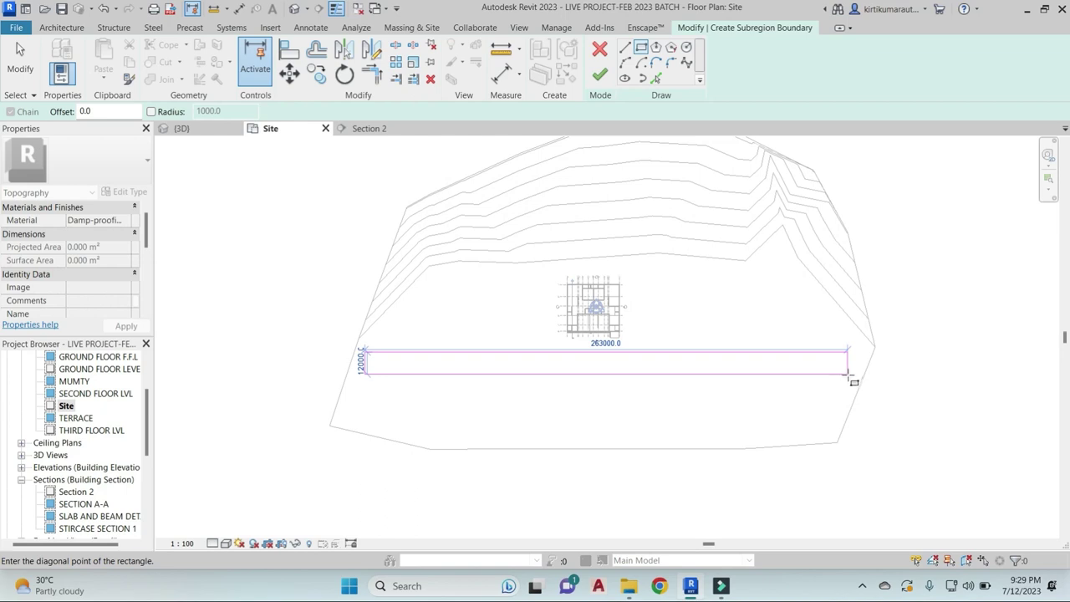
click(849, 381)
key(Escape)
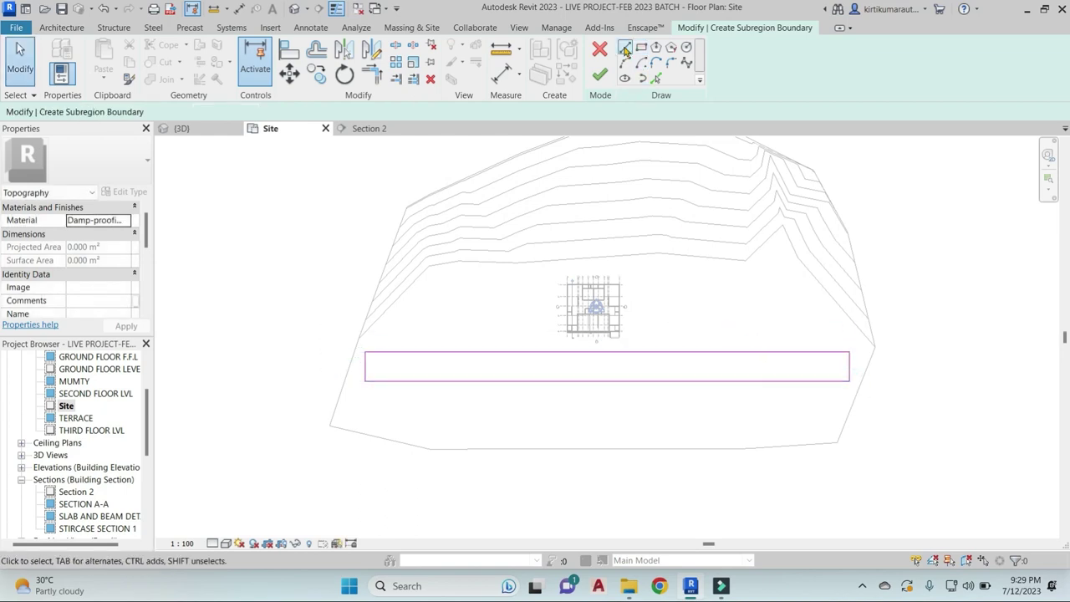
click(625, 50)
Draw two vertical branch lines rising from the road rectangle's top edge on the right
scroll(747, 334, up, 2)
click(771, 361)
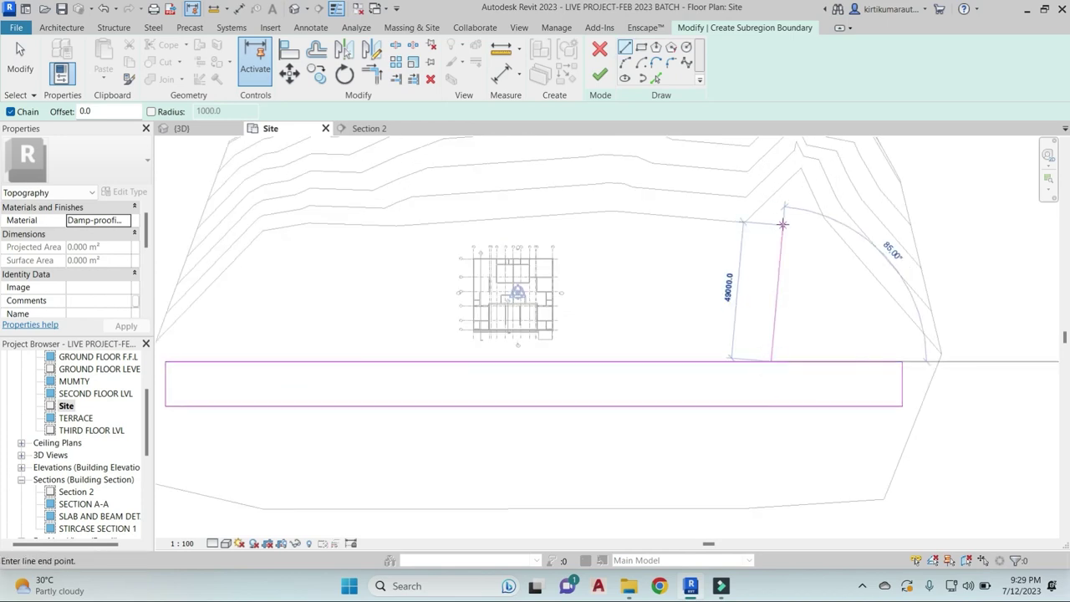
click(771, 209)
key(Escape)
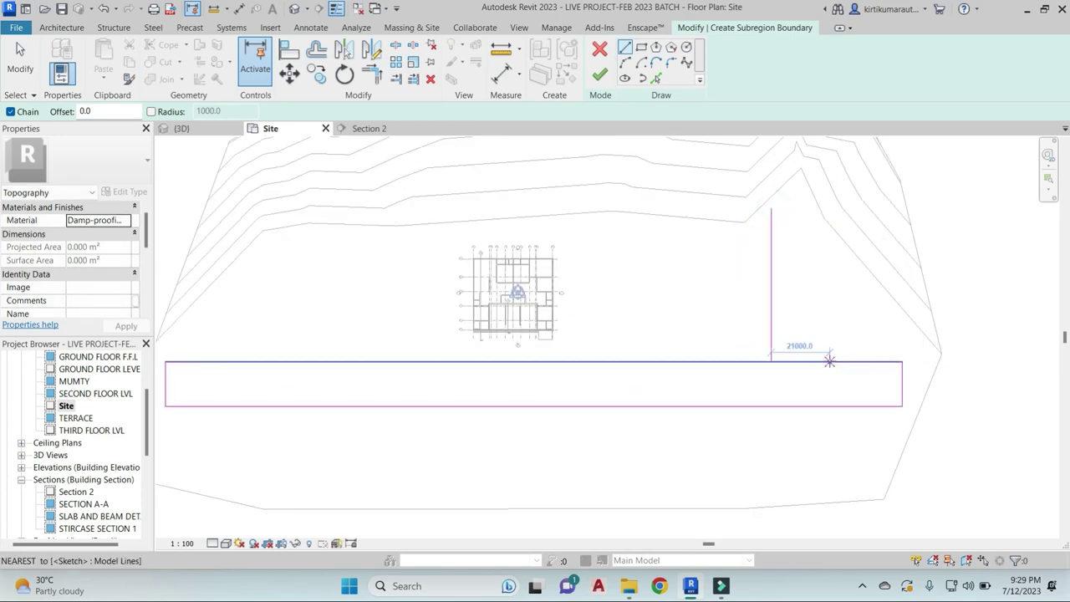
click(829, 361)
click(829, 209)
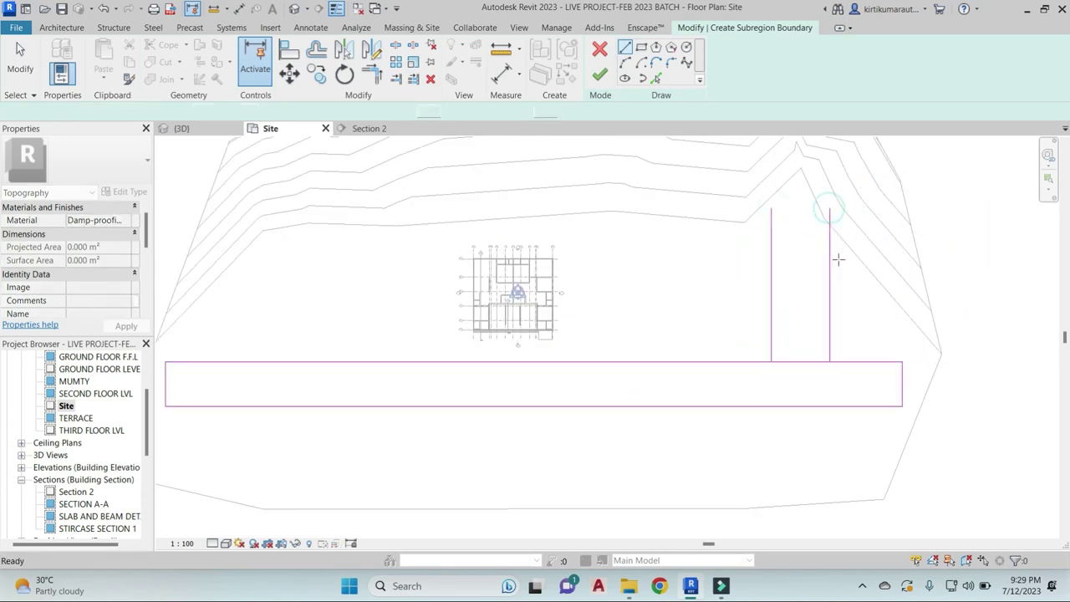
scroll(829, 211, down, 2)
key(Escape)
Draw two short parallel stub lines down from the road's bottom edge on the left
middle_drag(745, 340, 805, 314)
click(528, 332)
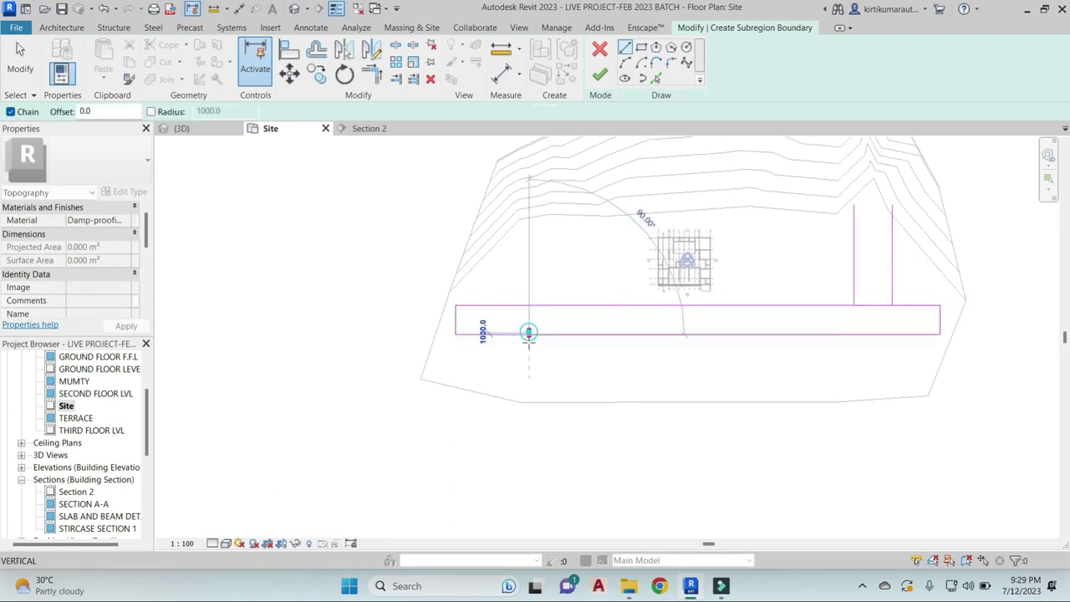
click(528, 388)
key(Escape)
click(577, 335)
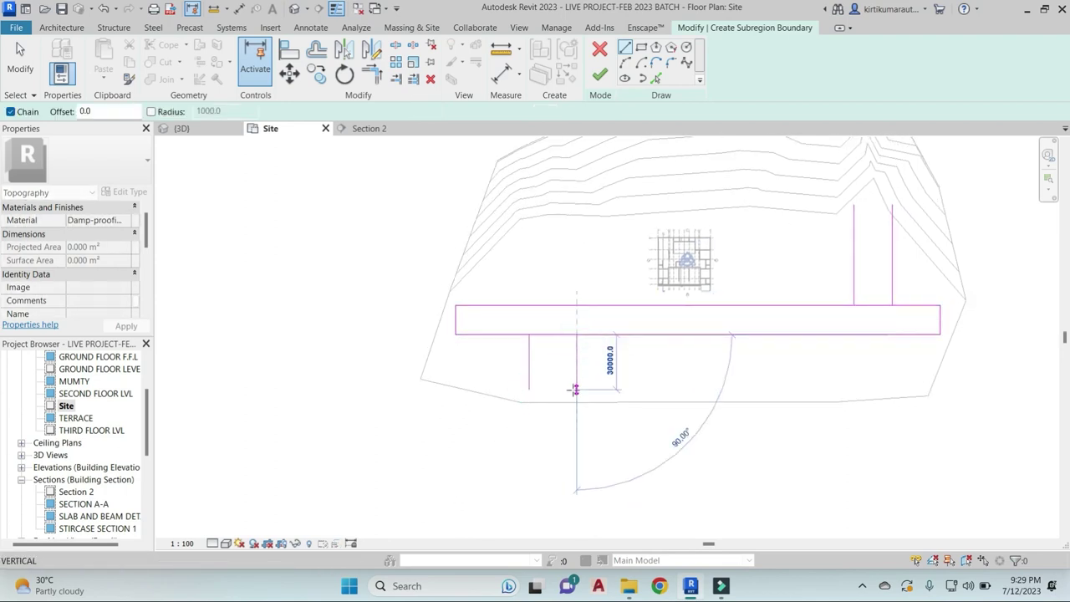
click(575, 390)
key(Escape)
key(Escape)
click(581, 382)
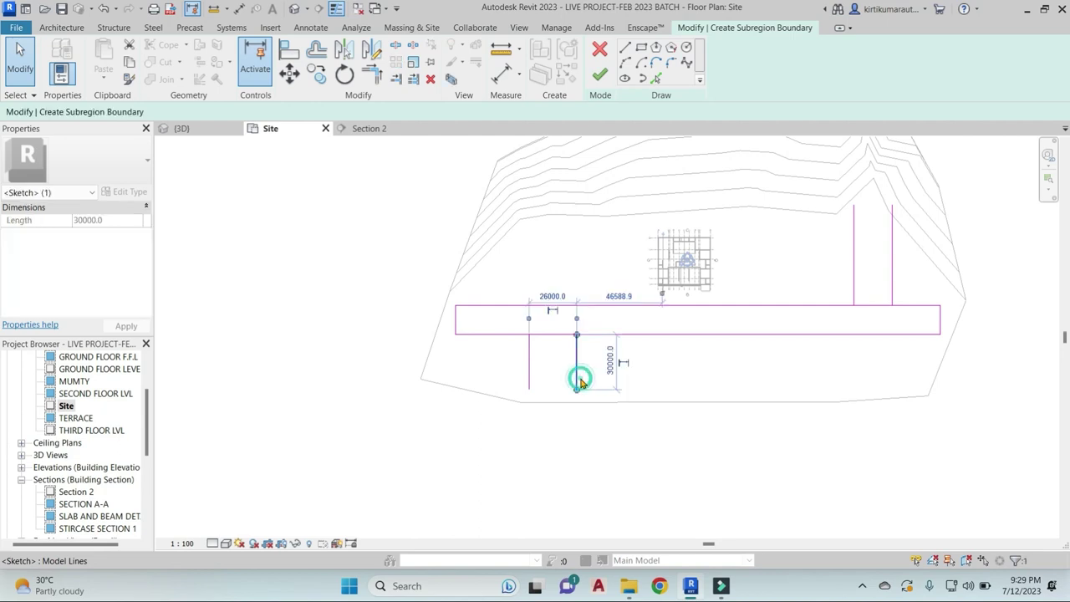
key(Escape)
Close the stub's bottom with a zigzag break mark, then select its five boundary lines
click(529, 387)
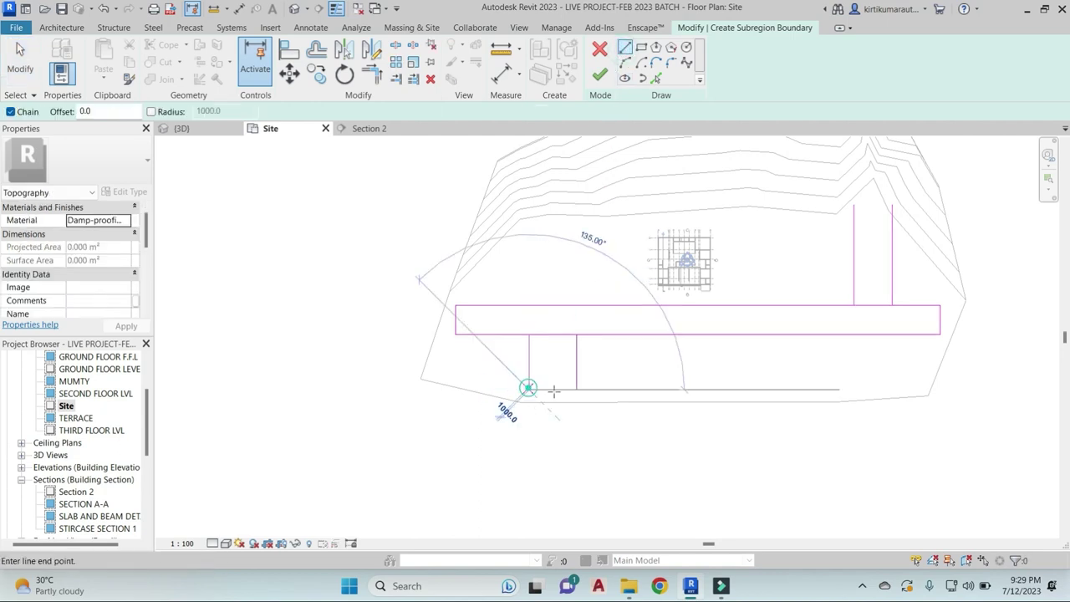
scroll(531, 386, up, 3)
scroll(541, 389, up, 2)
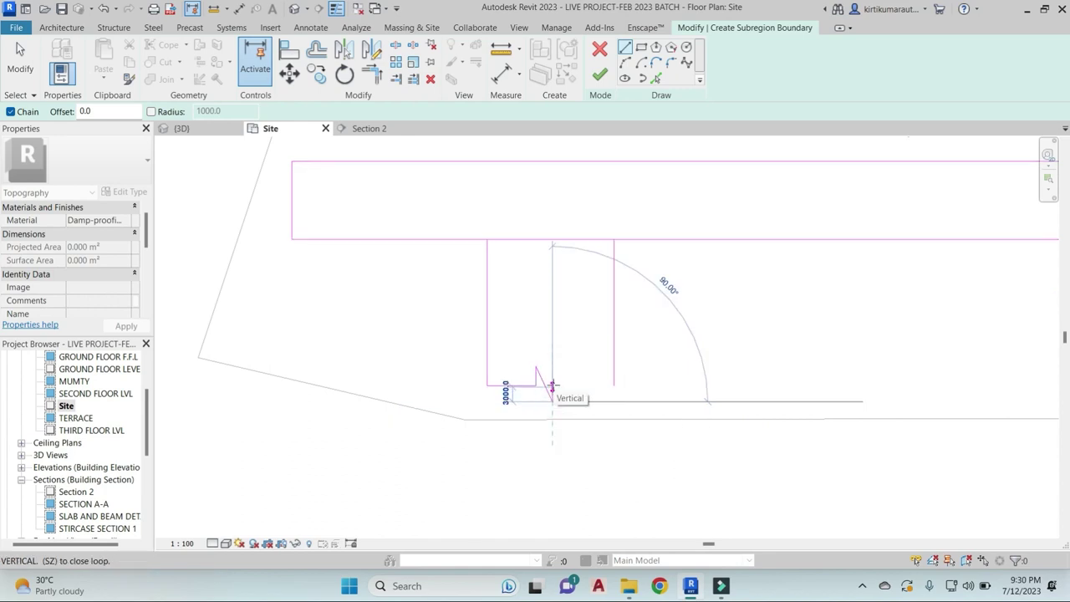
click(552, 386)
click(614, 385)
key(Escape)
key(Escape)
scroll(659, 387, down, 4)
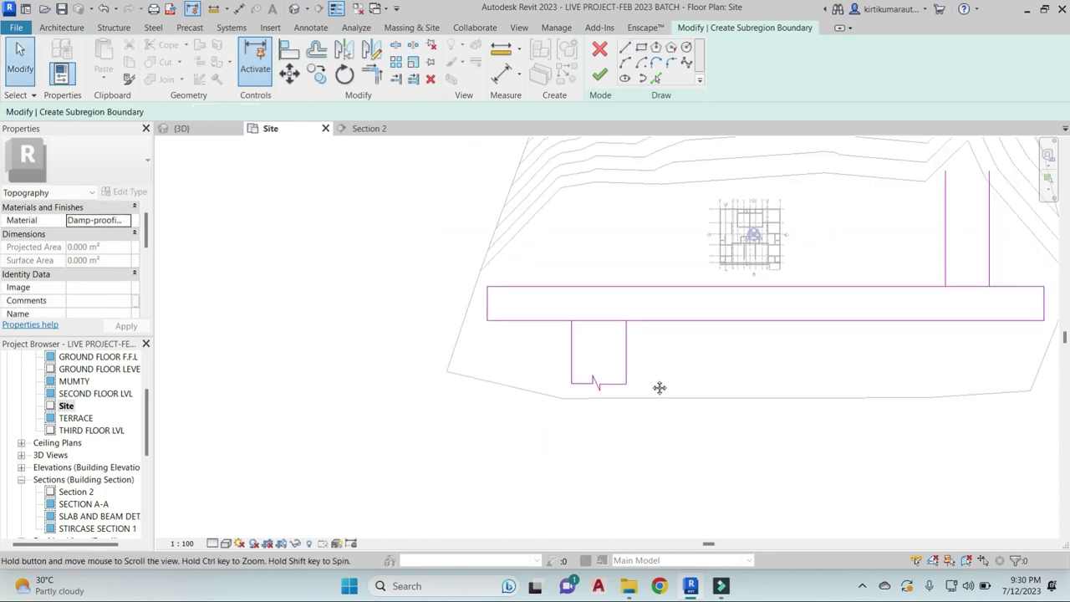
middle_drag(659, 386, 590, 399)
scroll(590, 399, down, 2)
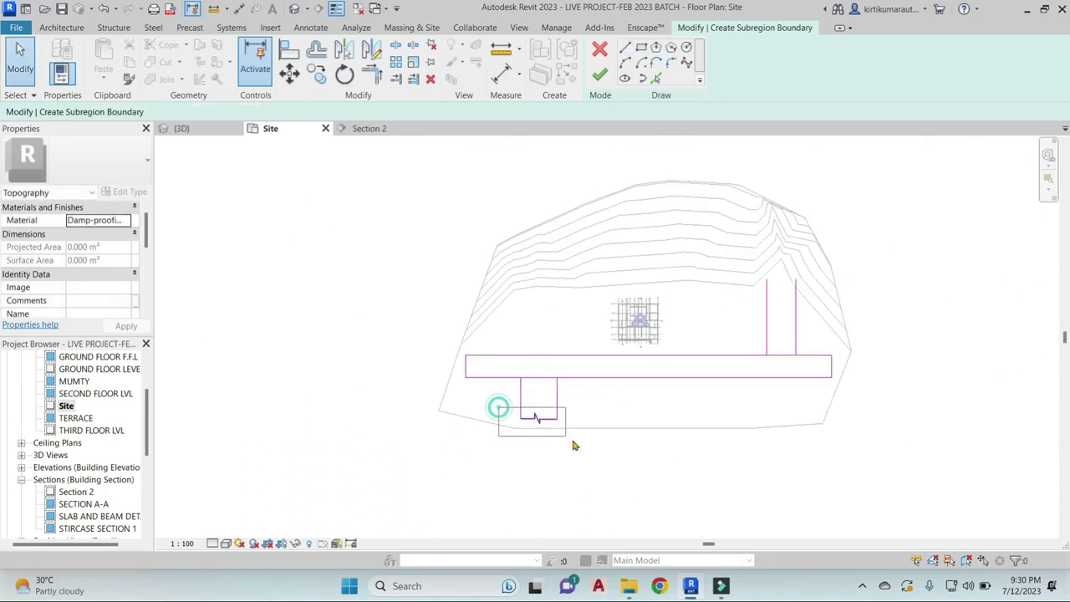
drag(498, 407, 573, 445)
Copy the break-mark stub with CO and move it to cap the top of the right branch
key(c)
key(o)
click(535, 417)
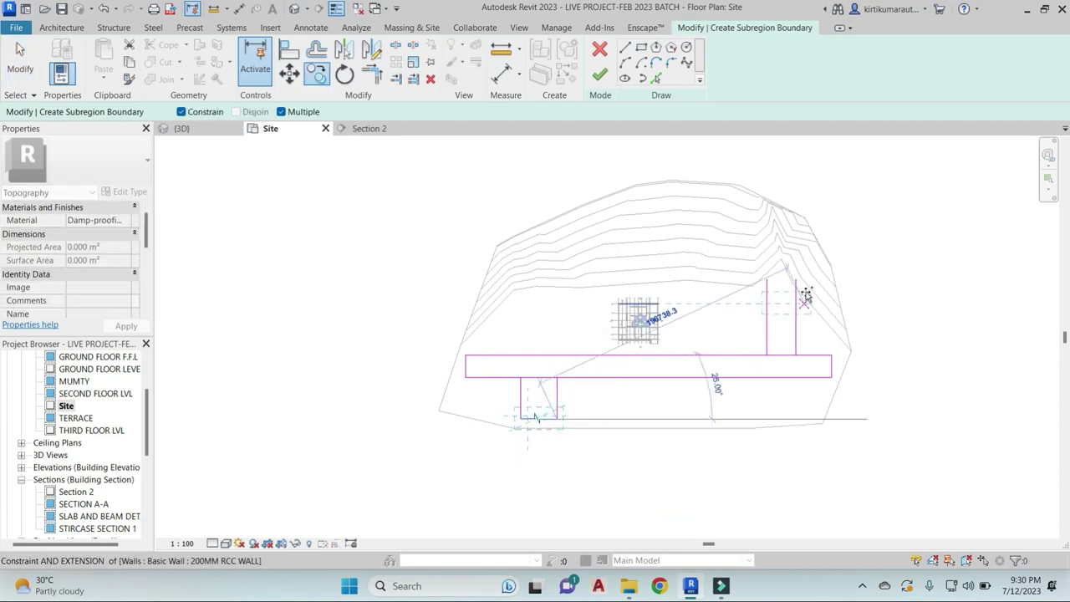
click(798, 282)
scroll(799, 286, up, 3)
key(Escape)
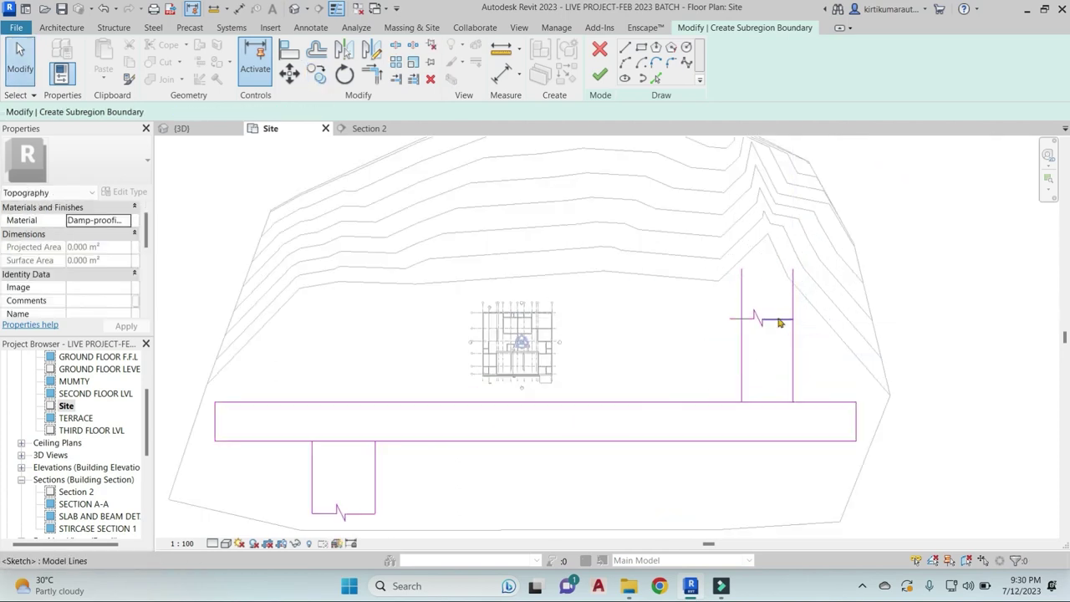
click(779, 323)
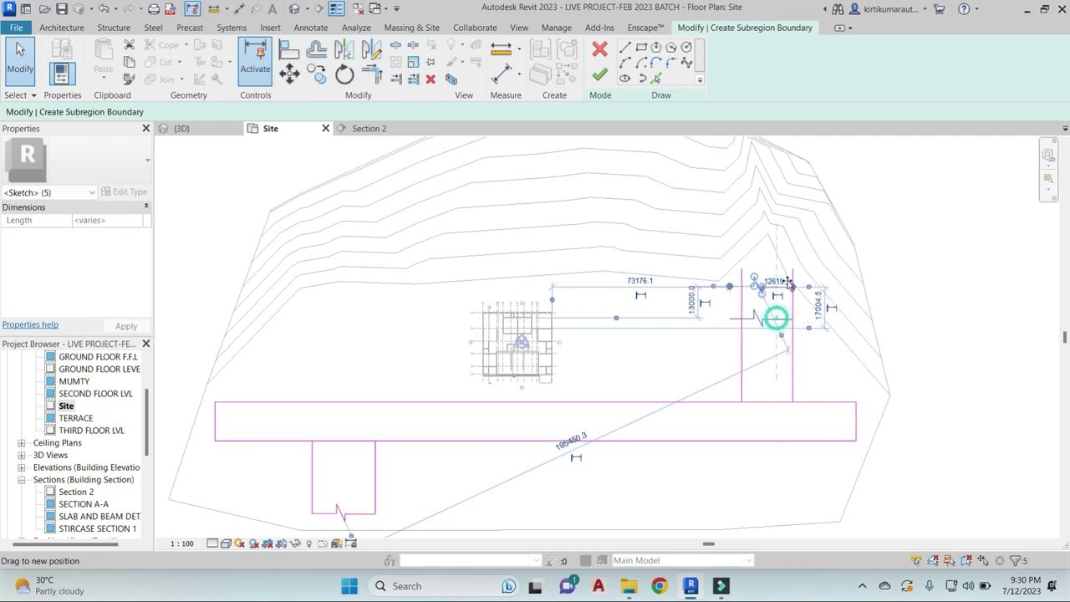
drag(779, 323, 781, 281)
click(778, 297)
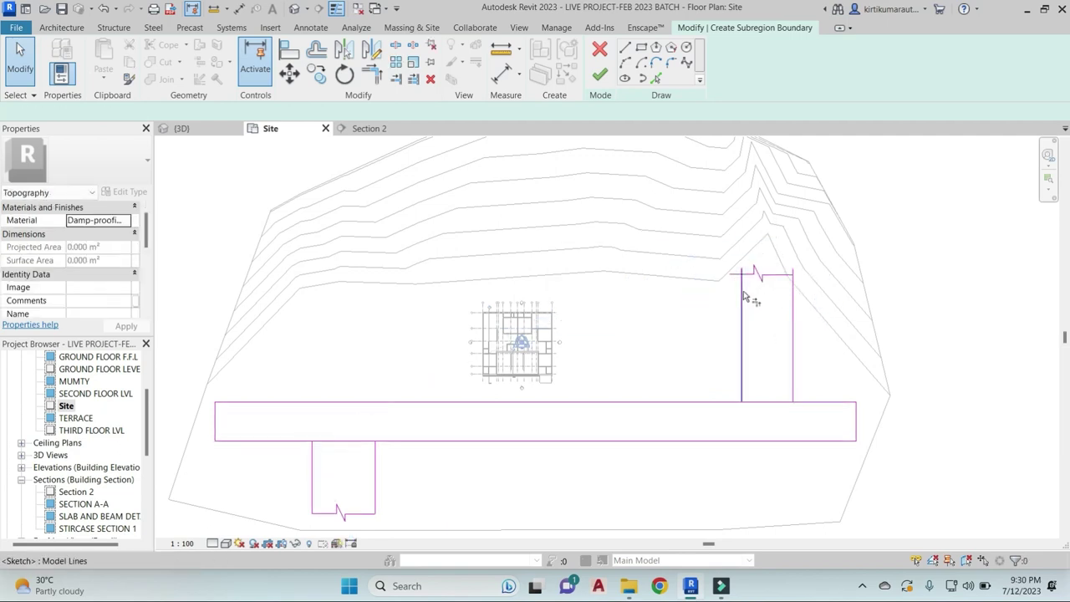
scroll(743, 294, up, 3)
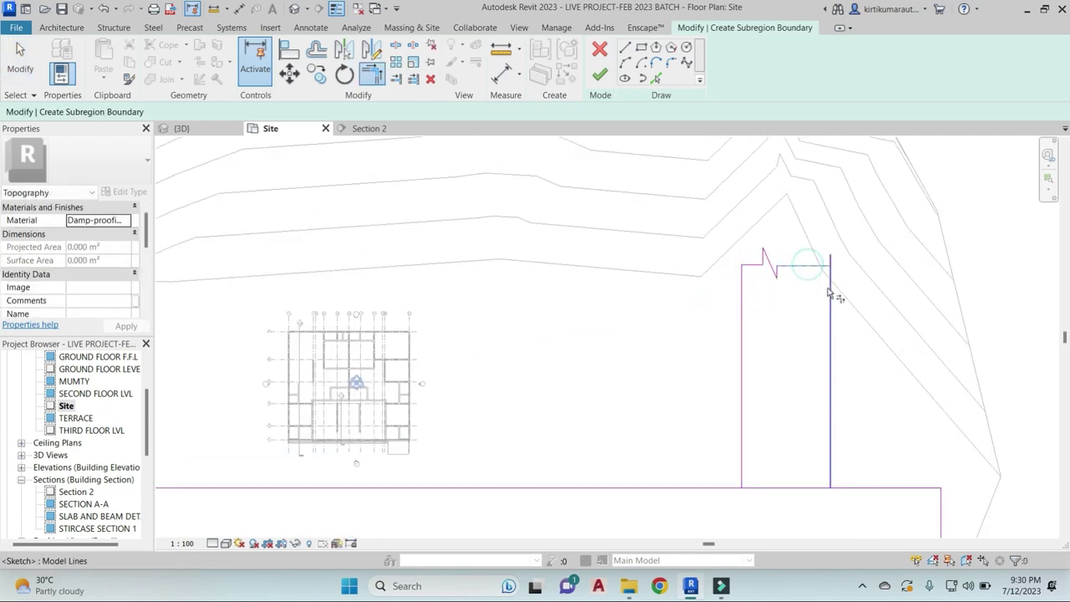
scroll(827, 292, down, 3)
scroll(844, 318, down, 2)
scroll(812, 340, up, 3)
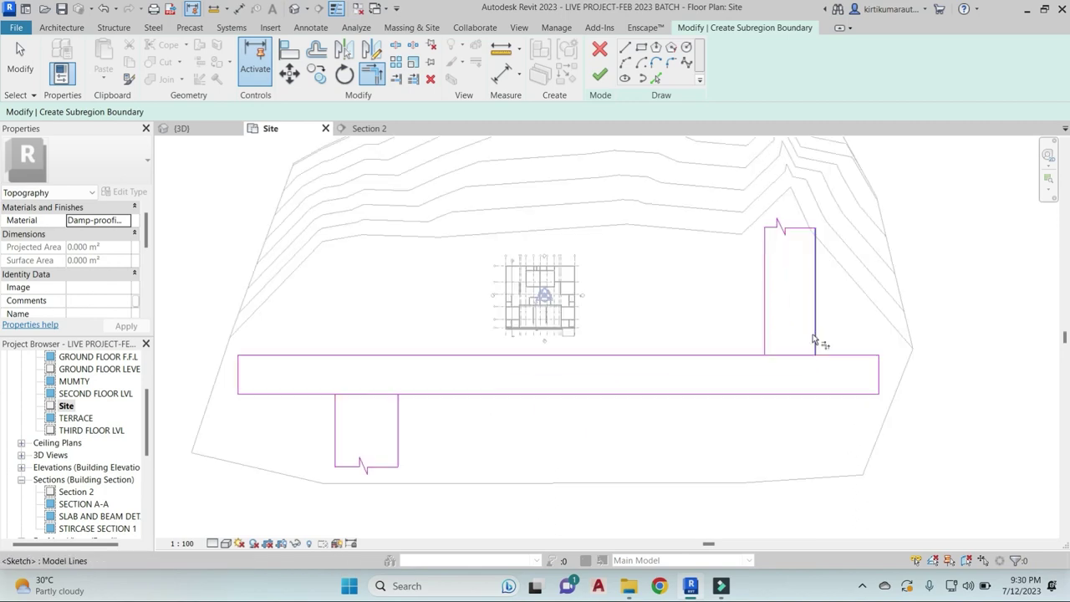
scroll(893, 376, up, 2)
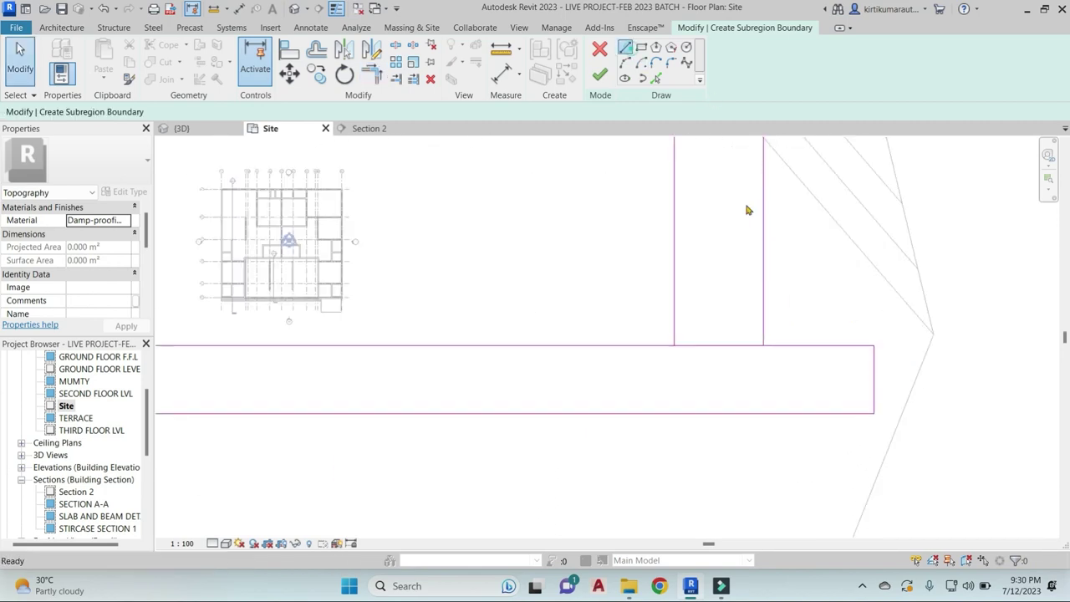
Delete the road rectangle's right end edge
key(l)
key(i)
click(874, 345)
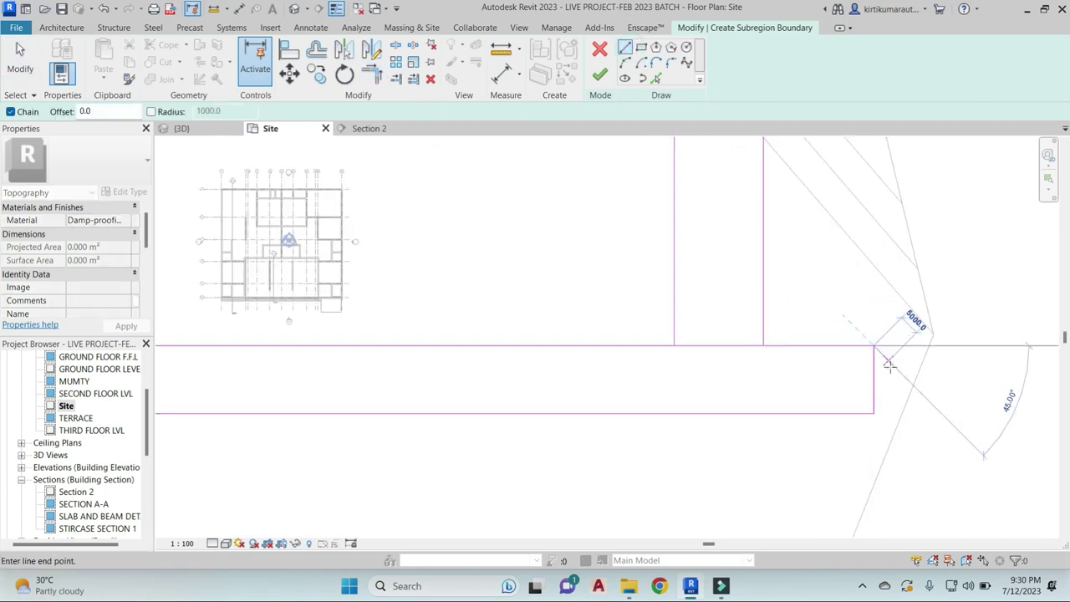
key(Escape)
key(Escape)
click(873, 380)
key(Delete)
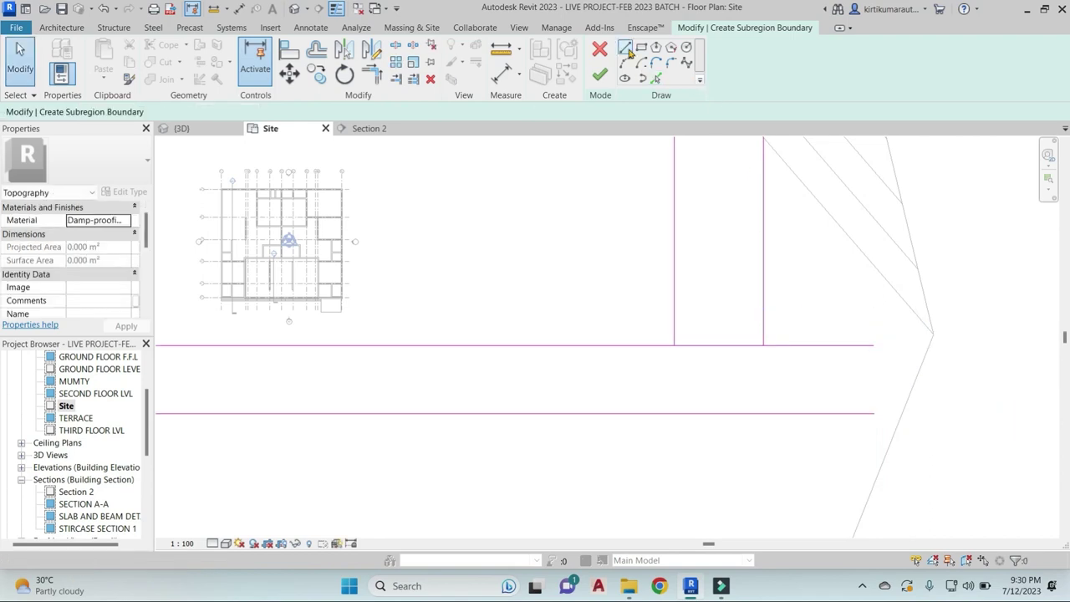
Draw boundary segments at the road's ends, including one down the left end, and check its length
click(625, 48)
click(893, 370)
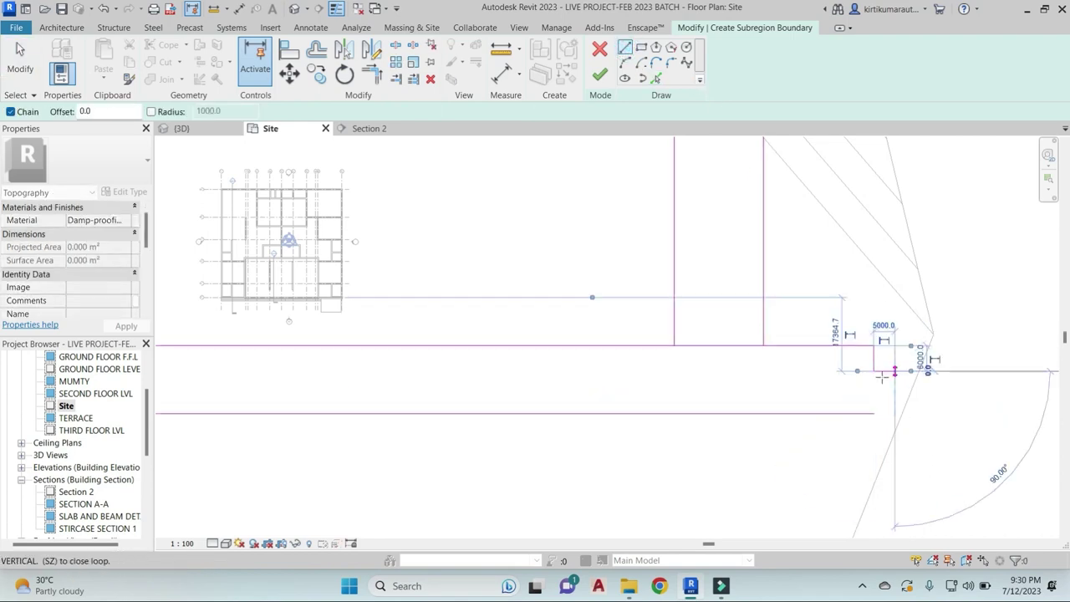
scroll(882, 377, up, 2)
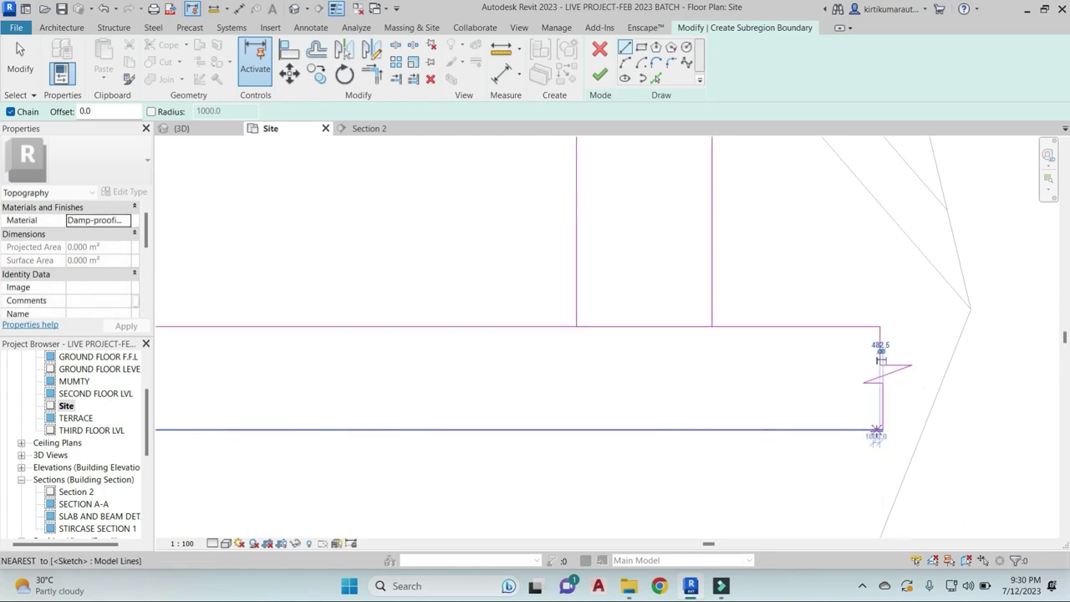
scroll(876, 433, down, 3)
scroll(423, 423, down, 2)
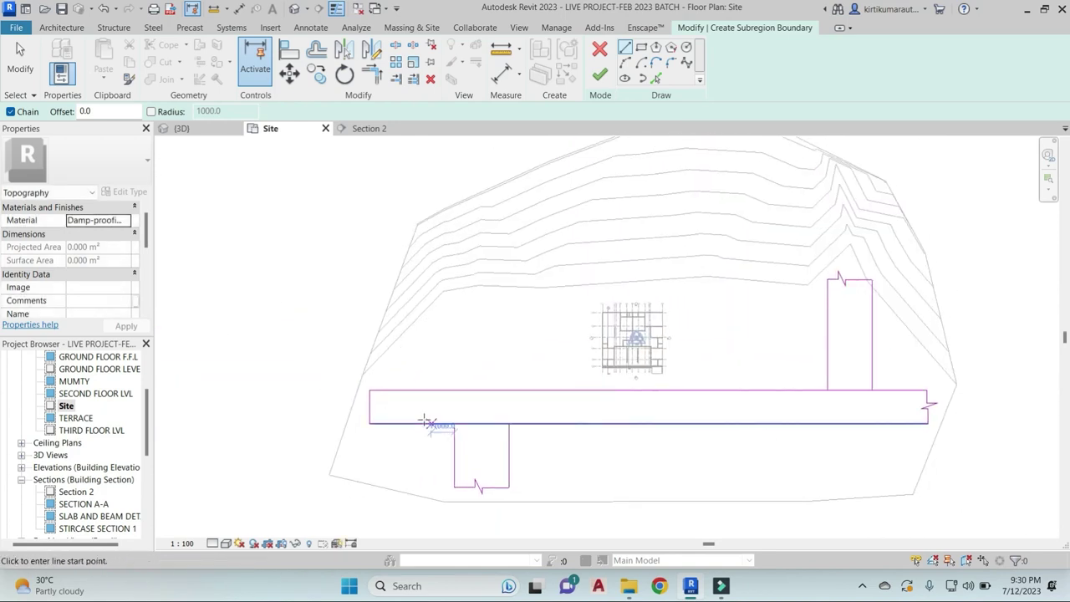
scroll(364, 392, up, 2)
scroll(362, 383, up, 2)
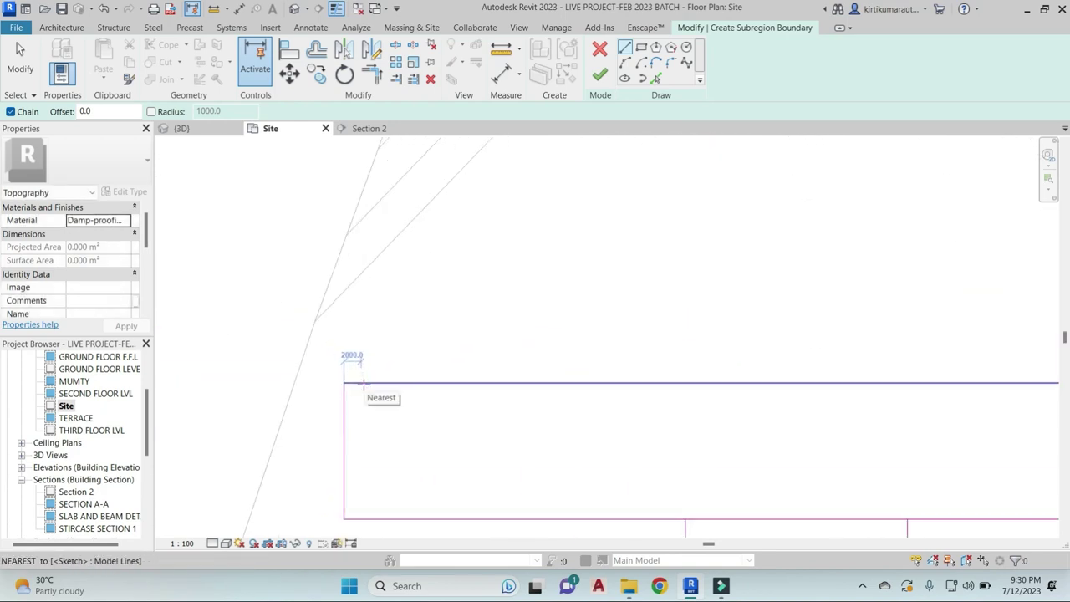
click(343, 383)
click(343, 434)
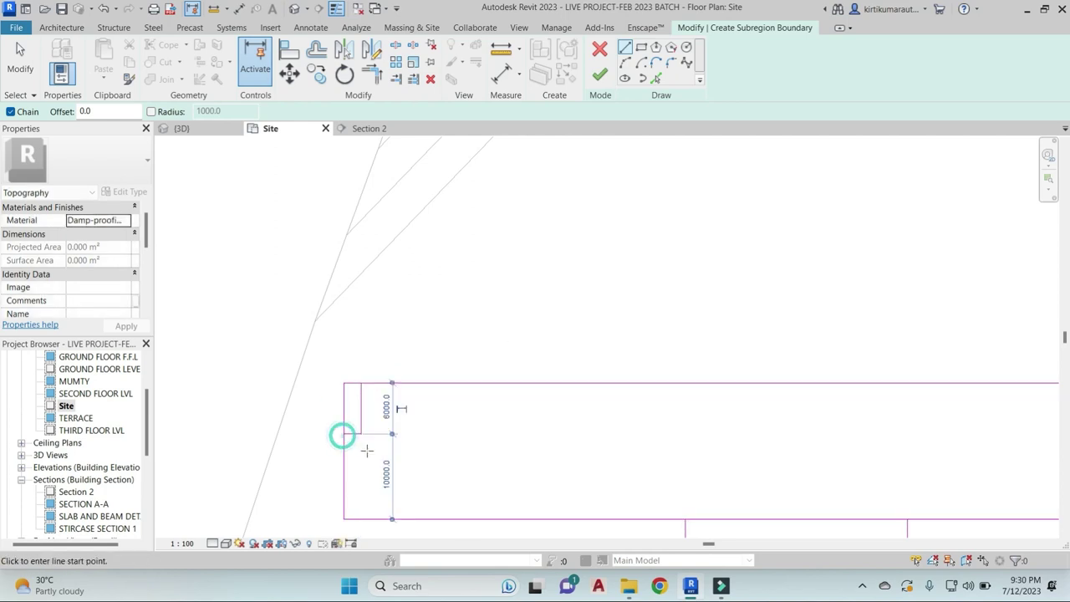
scroll(357, 442, up, 1)
click(370, 457)
key(Escape)
key(Escape)
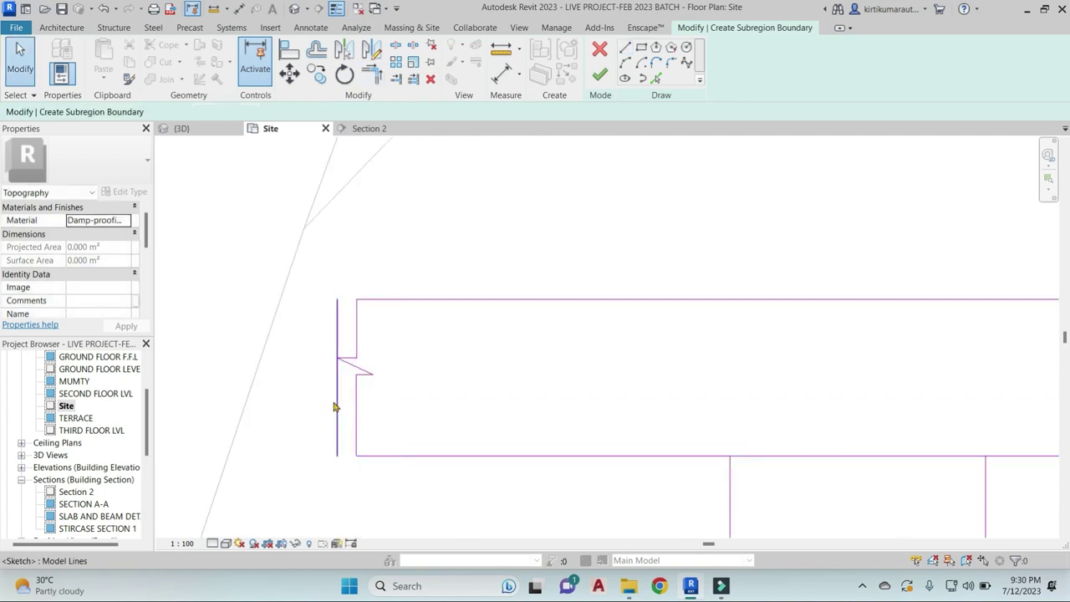
click(335, 399)
click(433, 387)
scroll(468, 393, down, 5)
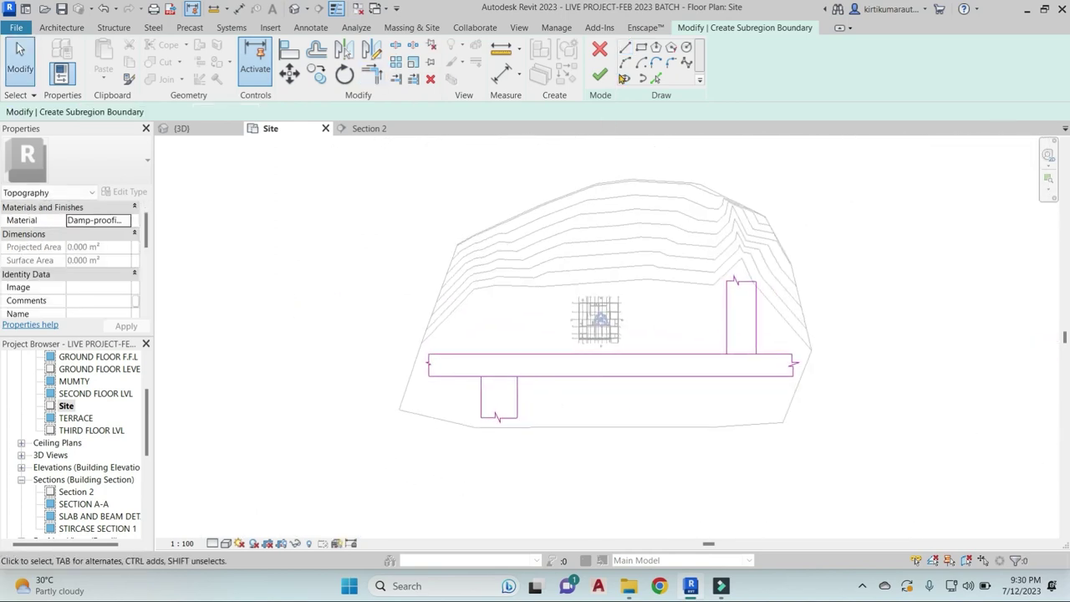
Round both corners where the right branch meets the road's top edge with fillet arcs
click(402, 48)
key(Escape)
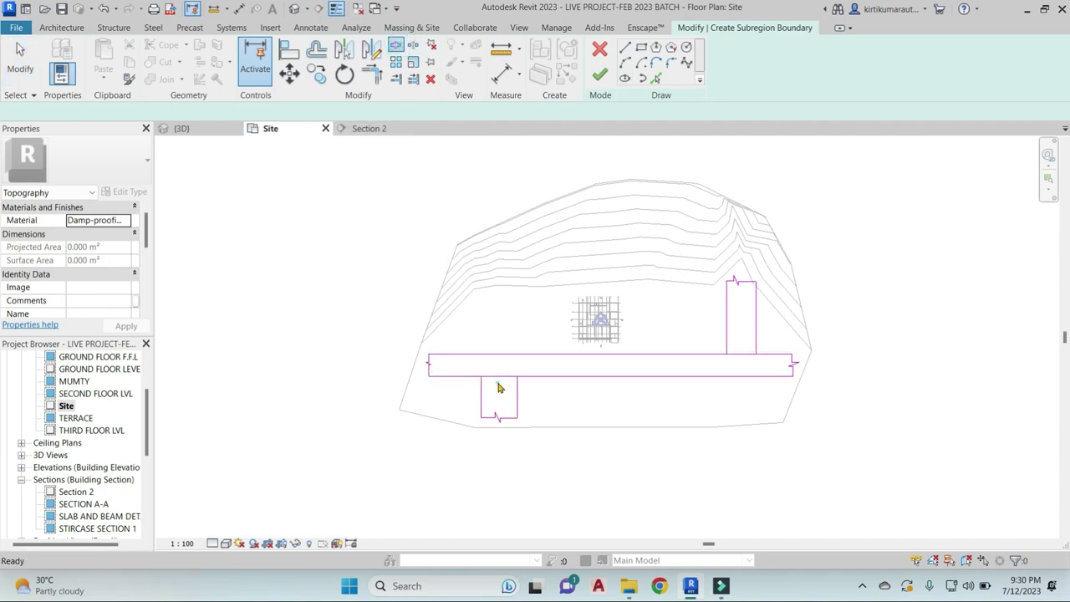
click(397, 45)
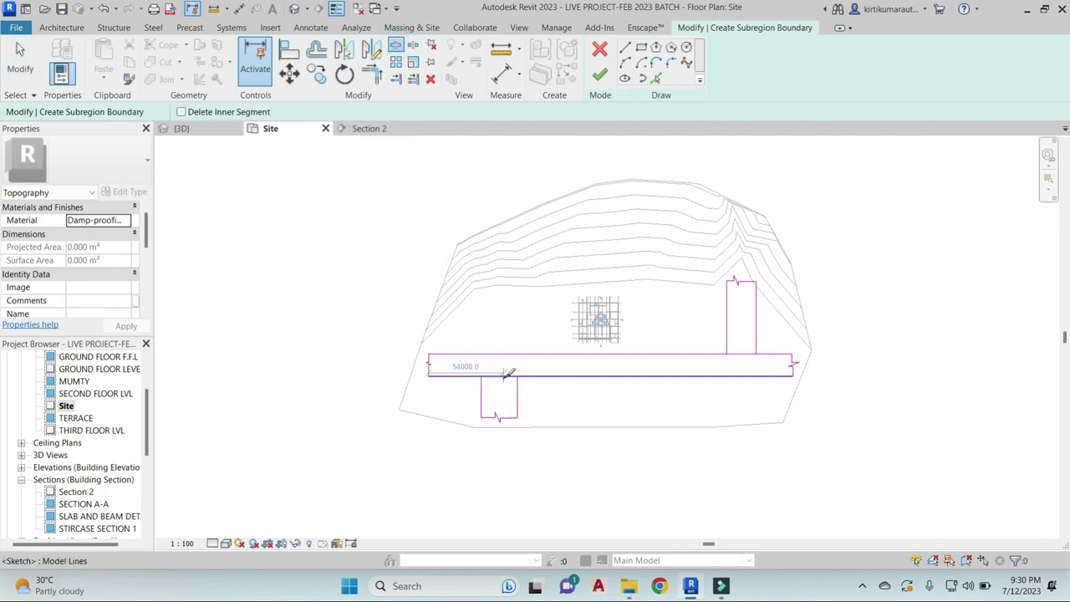
key(Escape)
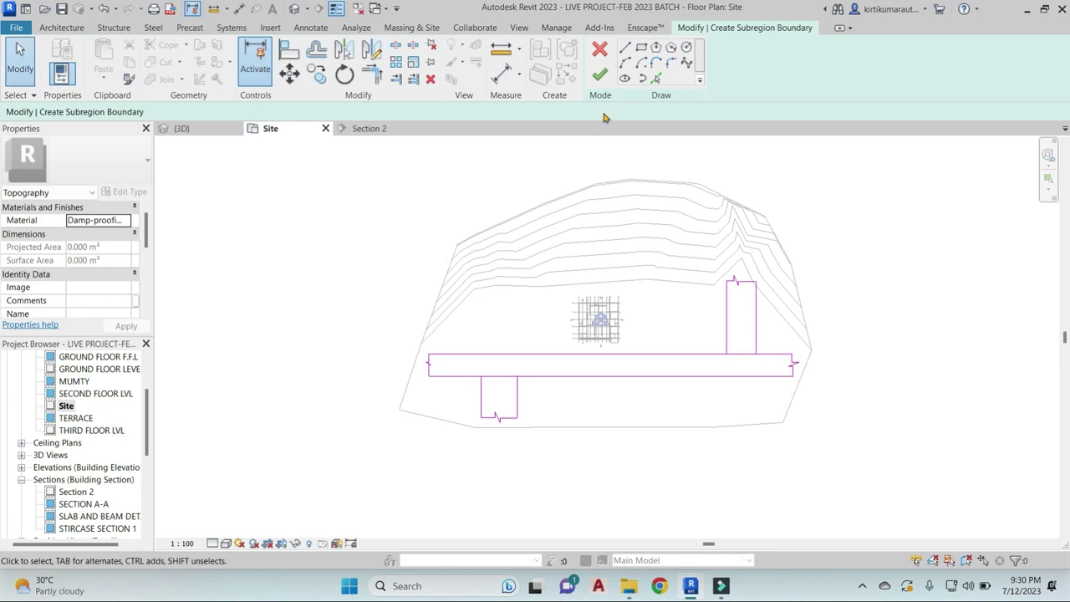
click(673, 64)
scroll(722, 347, up, 3)
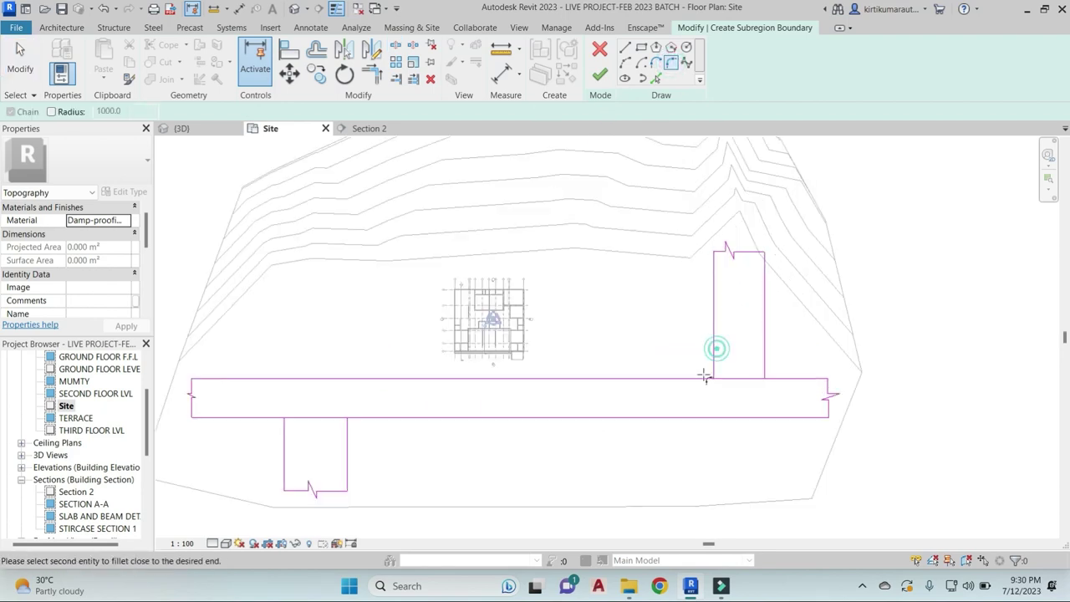
click(705, 376)
click(686, 349)
click(783, 393)
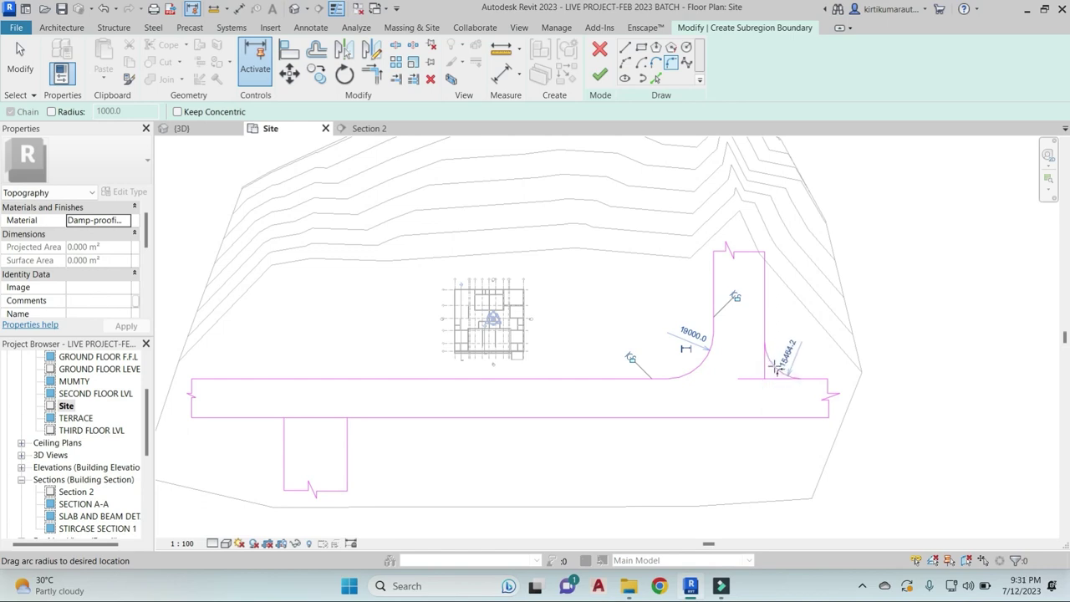
click(775, 364)
Fillet the two corners where the lower branch meets the road's bottom edge
click(354, 437)
click(365, 418)
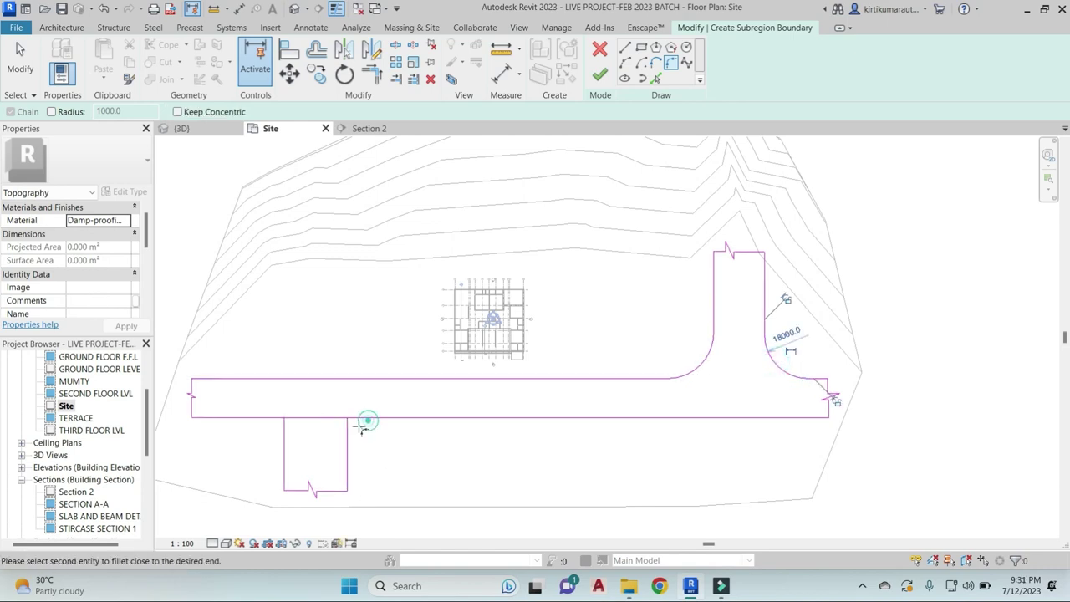
click(355, 431)
click(271, 418)
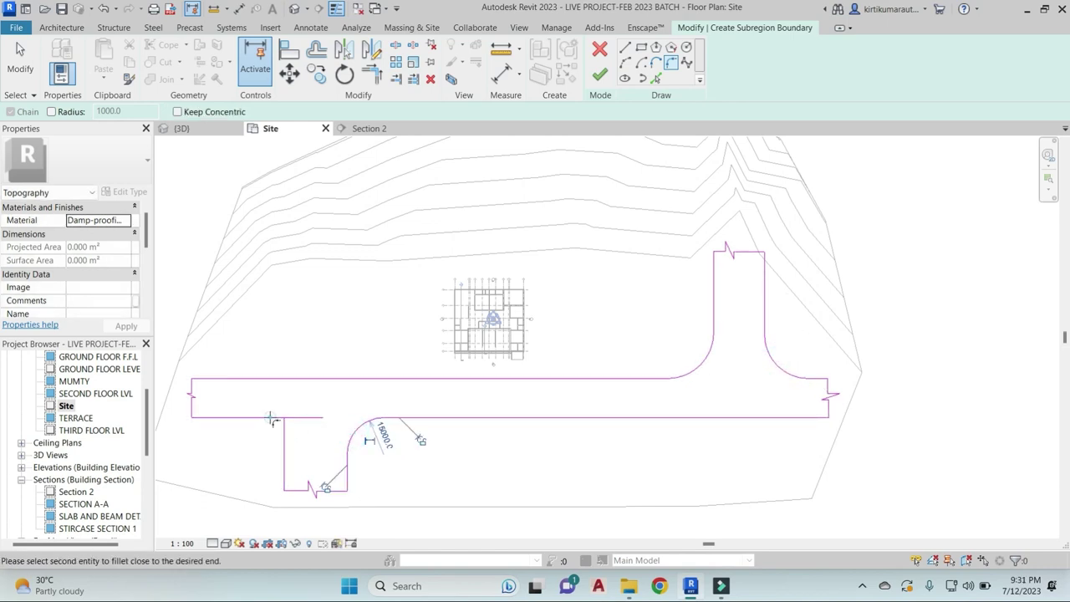
click(285, 437)
scroll(443, 444, down, 3)
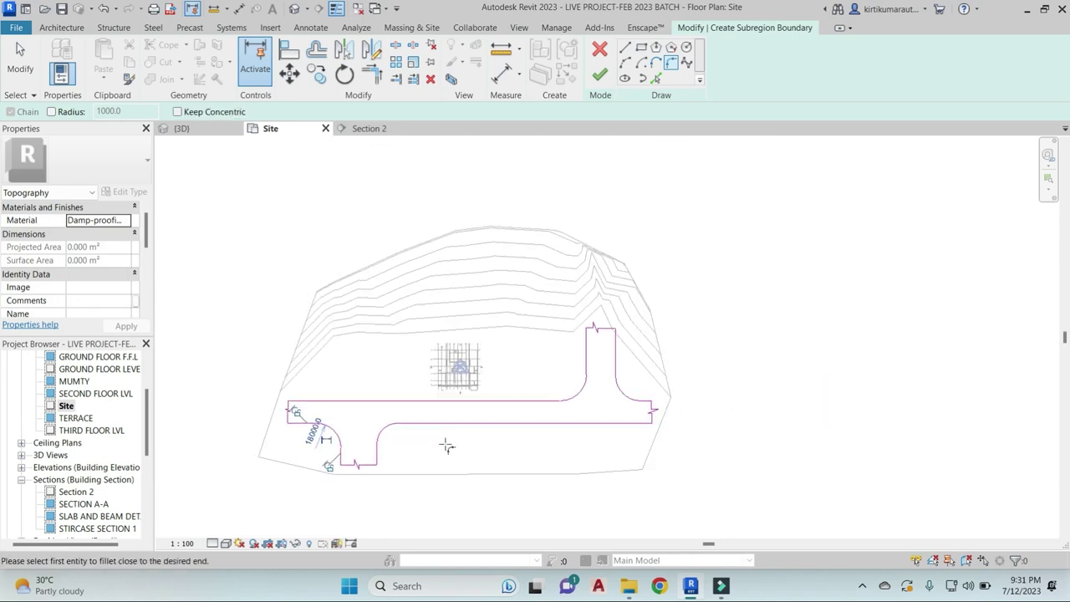
click(382, 422)
key(Escape)
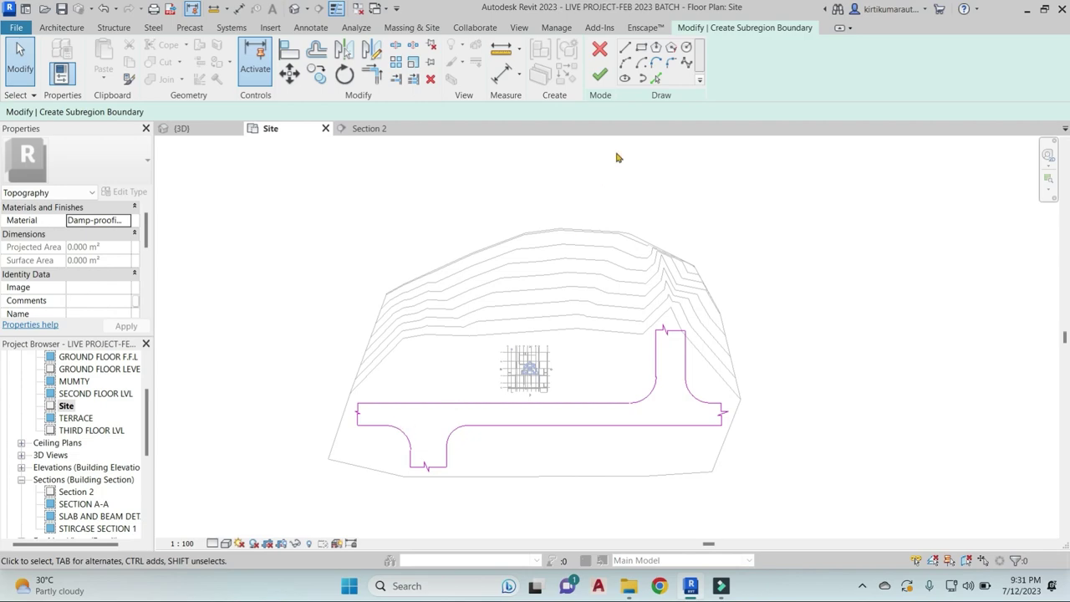
Draw a long, thin lane-marking rectangle along the middle of the main road
scroll(577, 419, up, 2)
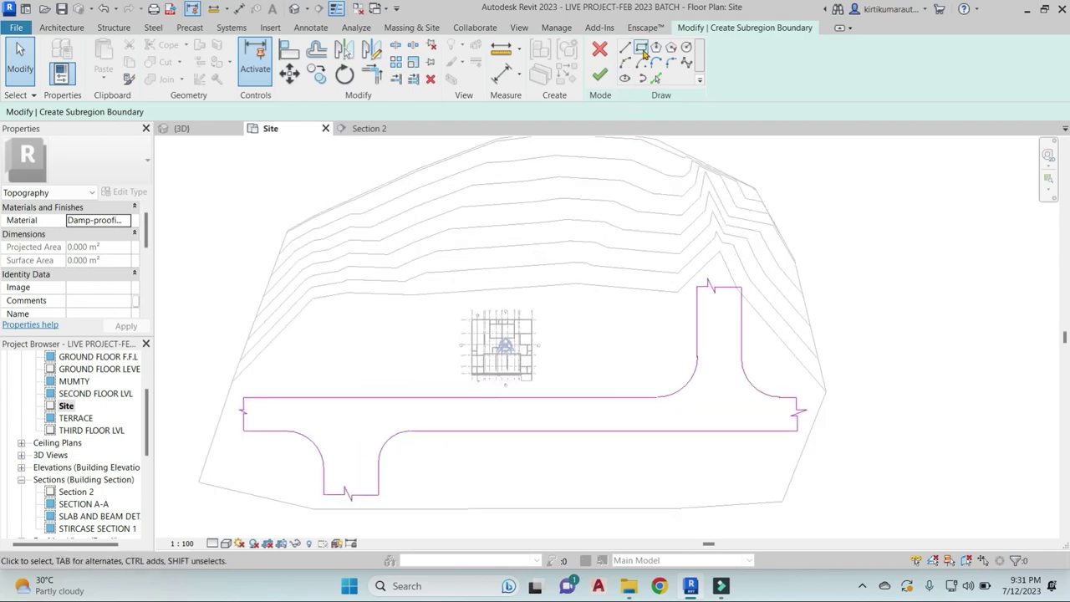
click(641, 48)
scroll(300, 410, up, 2)
scroll(306, 410, up, 1)
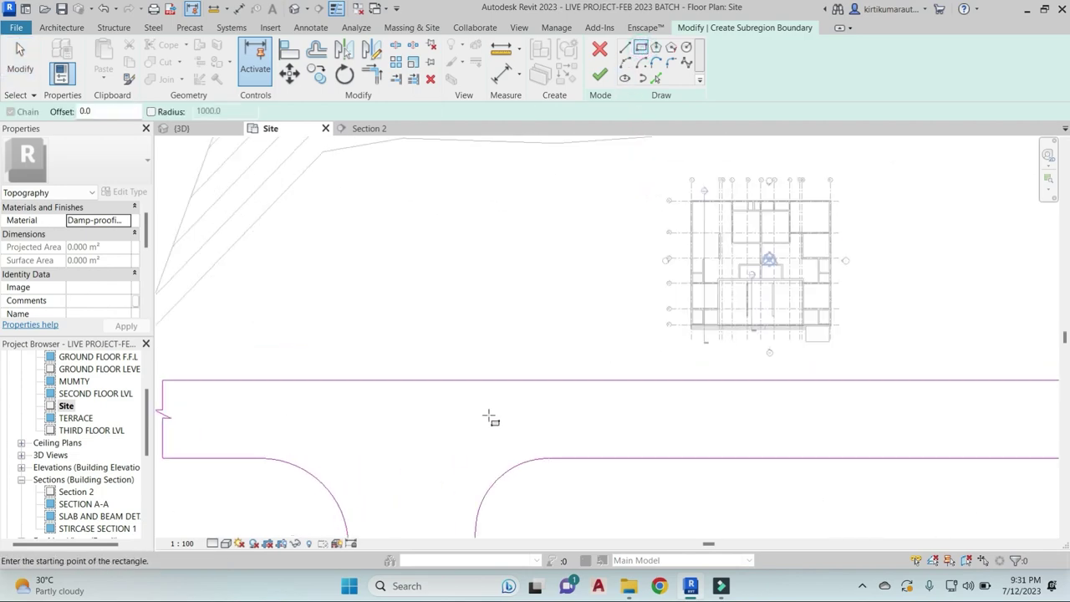
scroll(451, 414, down, 2)
scroll(351, 393, up, 1)
click(325, 381)
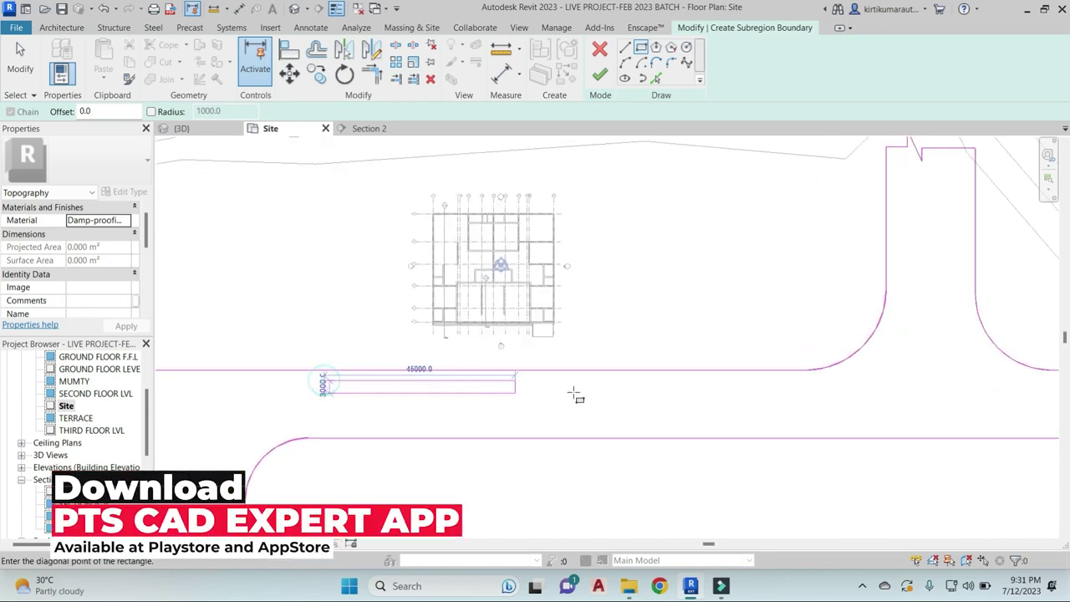
scroll(790, 382, up, 2)
scroll(794, 384, up, 2)
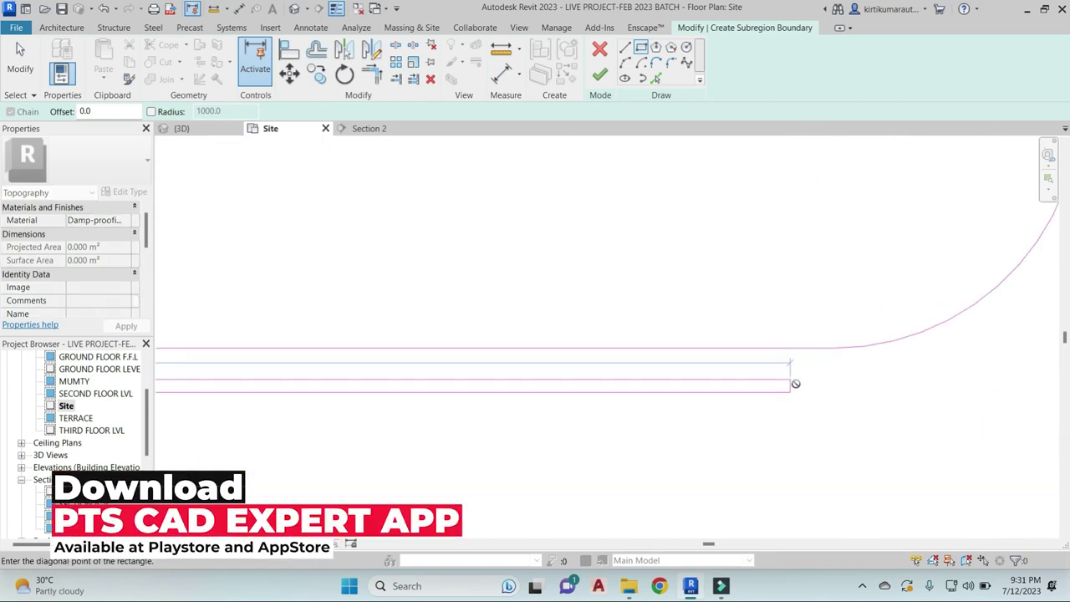
click(789, 381)
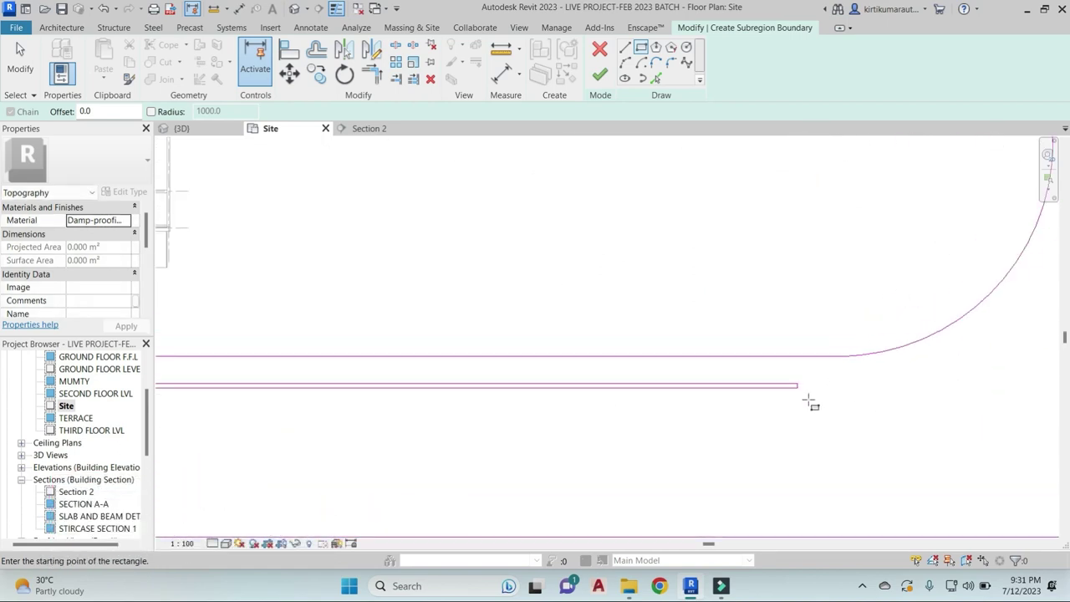
scroll(810, 403, down, 2)
scroll(518, 425, up, 1)
scroll(499, 423, up, 2)
click(500, 422)
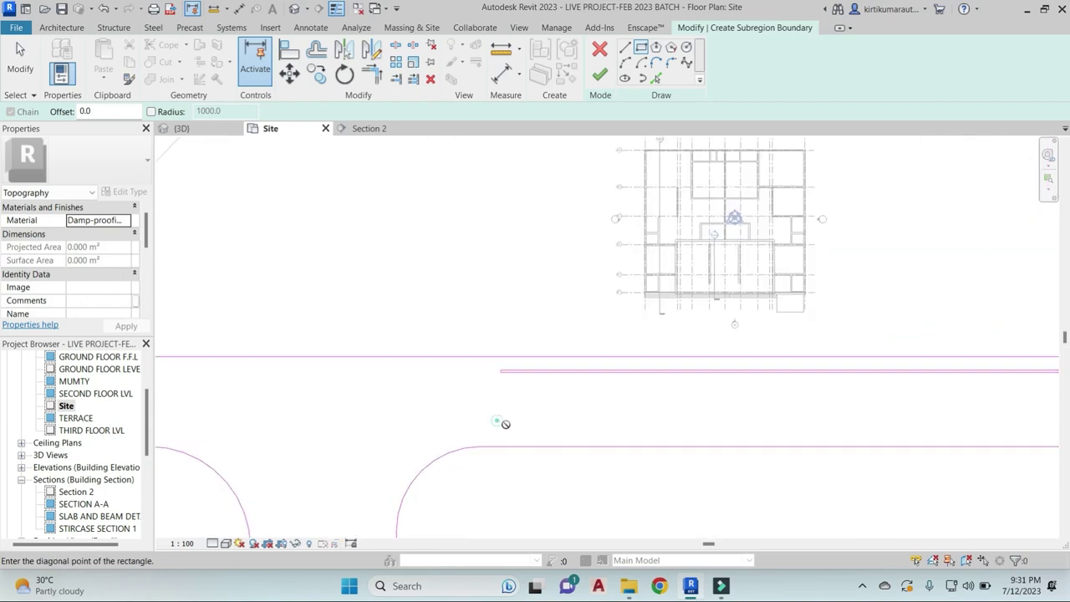
key(Escape)
key(Escape)
scroll(469, 369, down, 2)
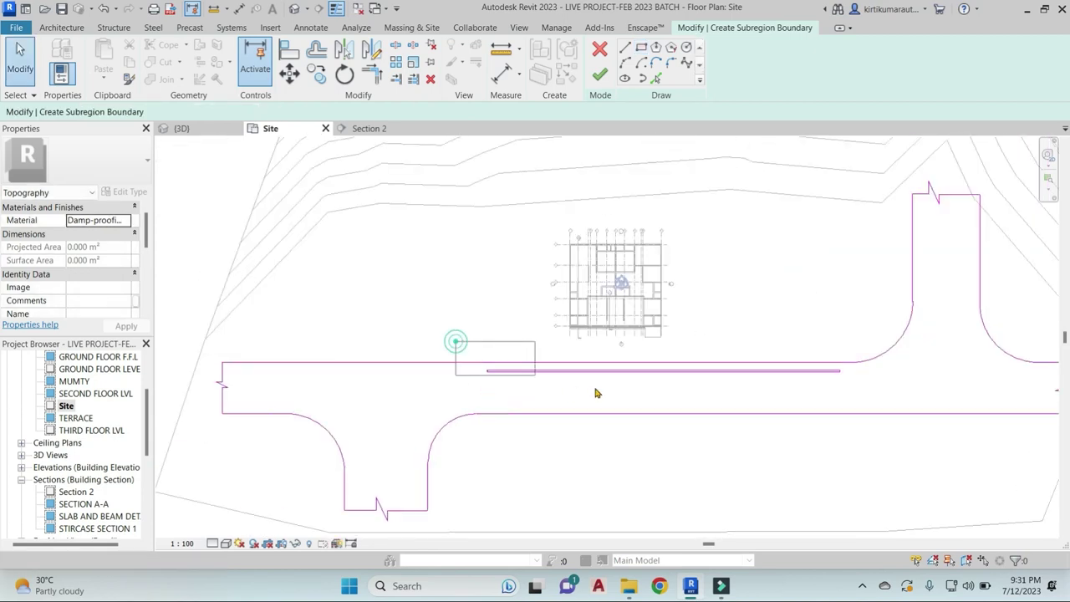
Copy the lane-marking rectangle to a parallel position 8600 lower on the road
drag(842, 407, 856, 403)
key(c)
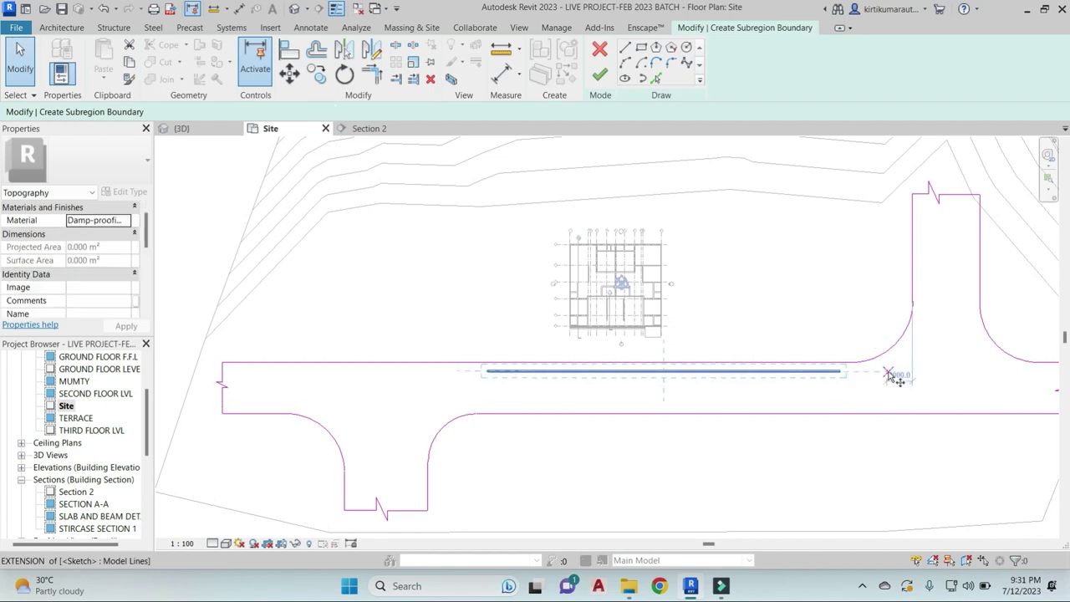
click(887, 371)
click(890, 402)
key(Escape)
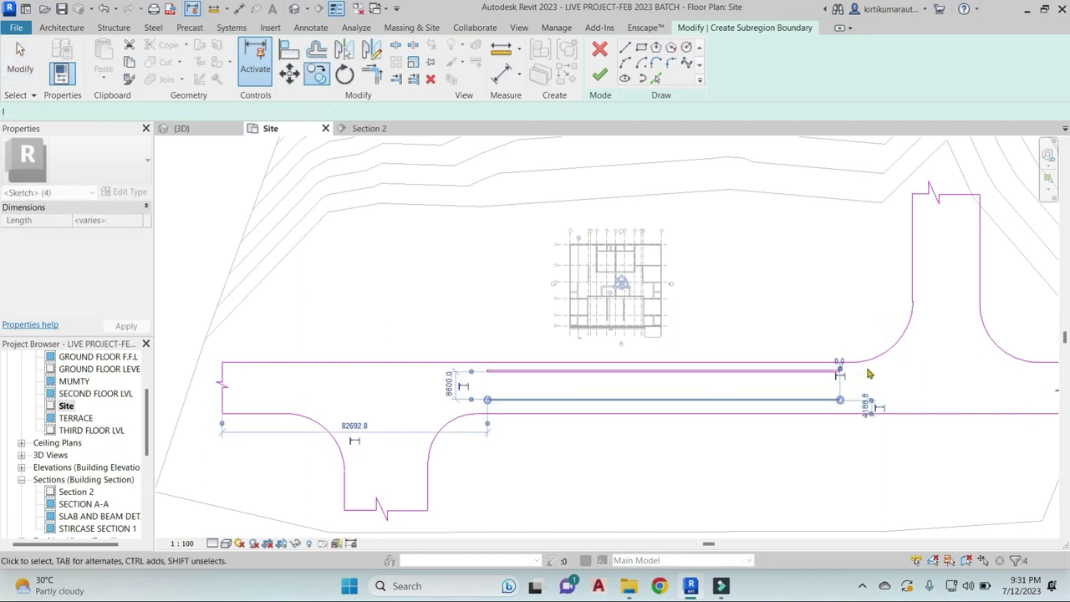
key(Escape)
scroll(788, 400, up, 2)
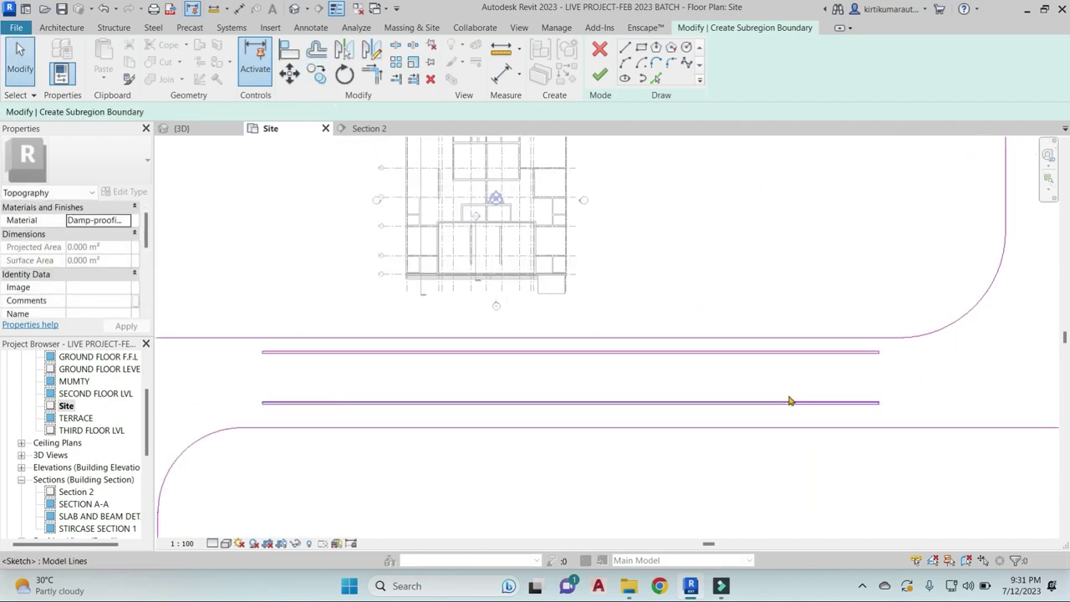
scroll(733, 363, down, 1)
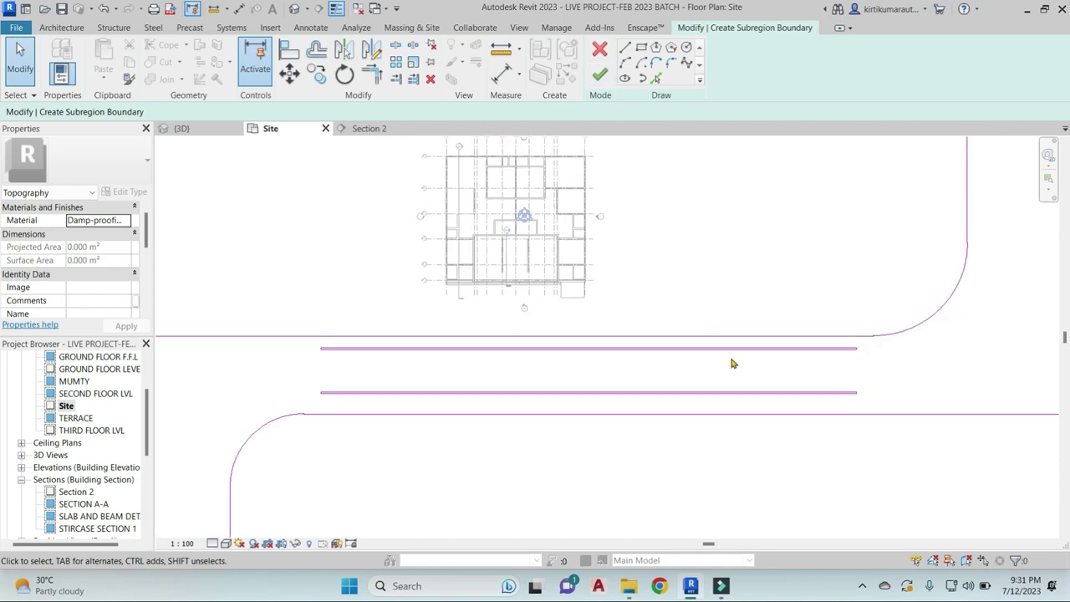
scroll(777, 375, down, 2)
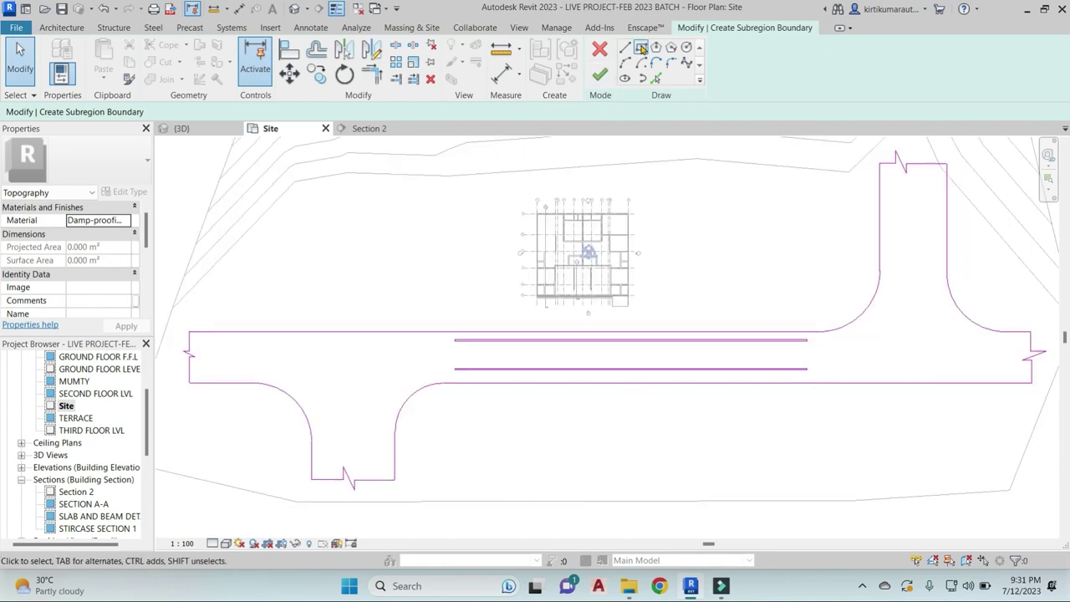
Draw a narrow dash-marking rectangle on the right branch road
click(641, 49)
scroll(884, 197, up, 2)
click(887, 176)
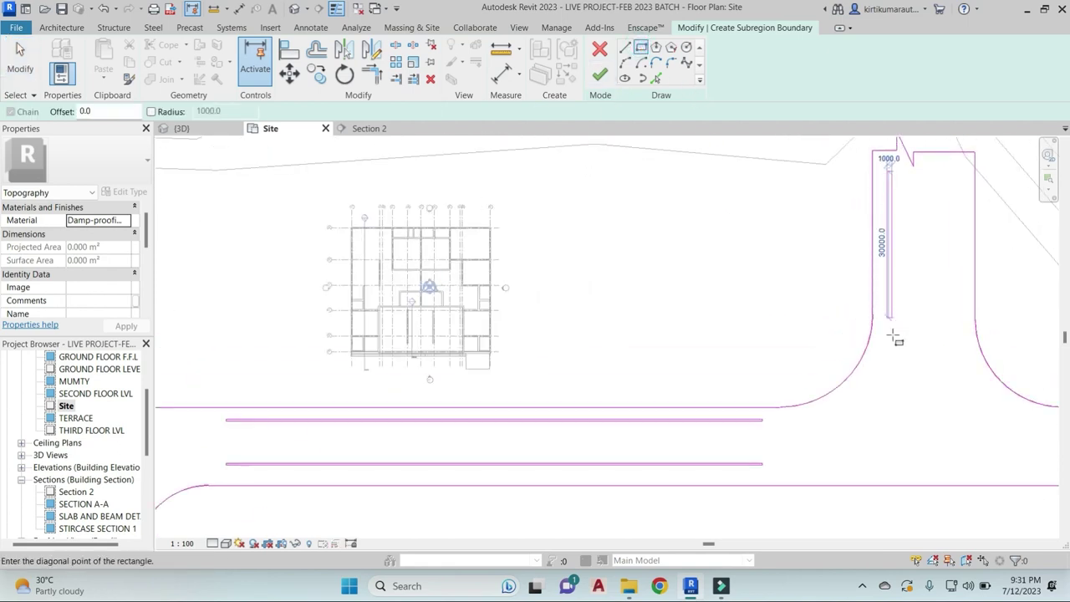
scroll(894, 337, up, 2)
scroll(896, 339, up, 1)
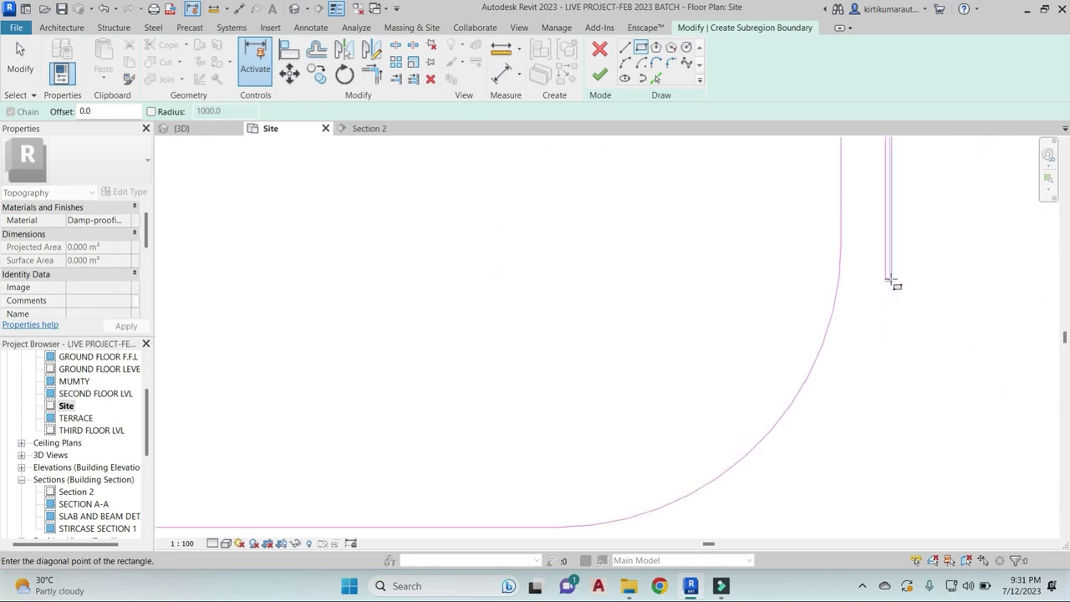
scroll(886, 334, up, 1)
scroll(876, 234, up, 1)
scroll(867, 227, up, 1)
scroll(863, 224, up, 1)
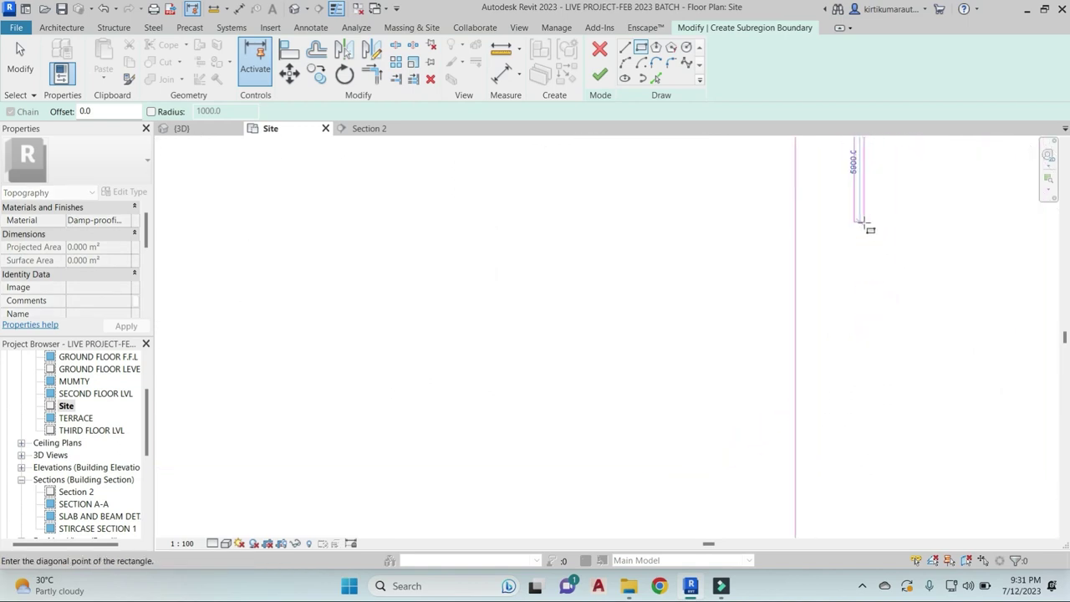
scroll(860, 224, up, 1)
click(847, 222)
scroll(852, 334, down, 2)
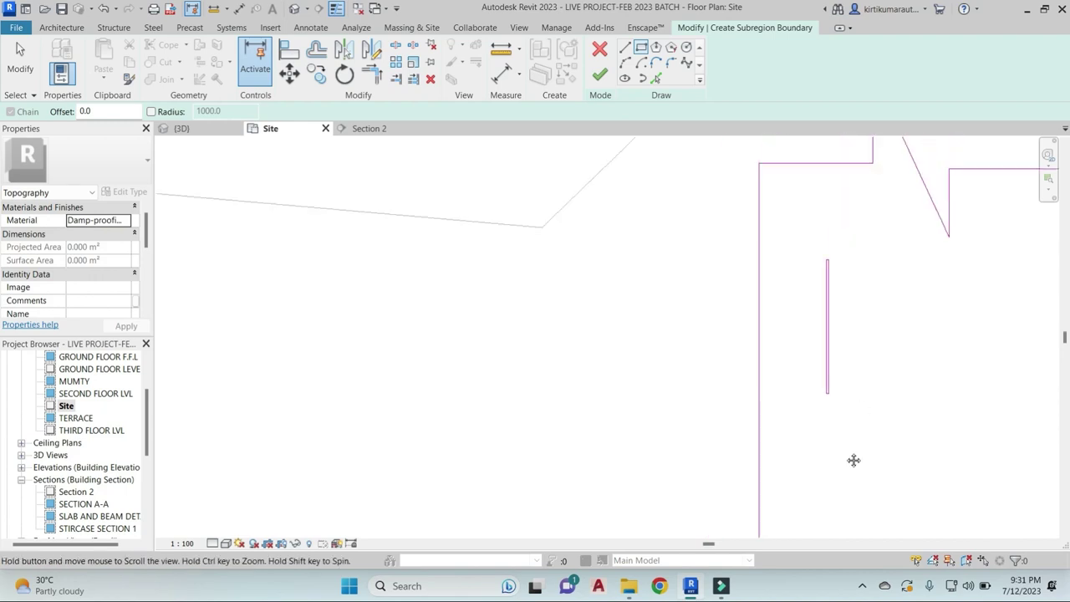
key(Escape)
key(Escape)
Copy the dash further down the branch to form a dashed lane line
click(826, 300)
key(c)
key(o)
scroll(886, 418, down, 1)
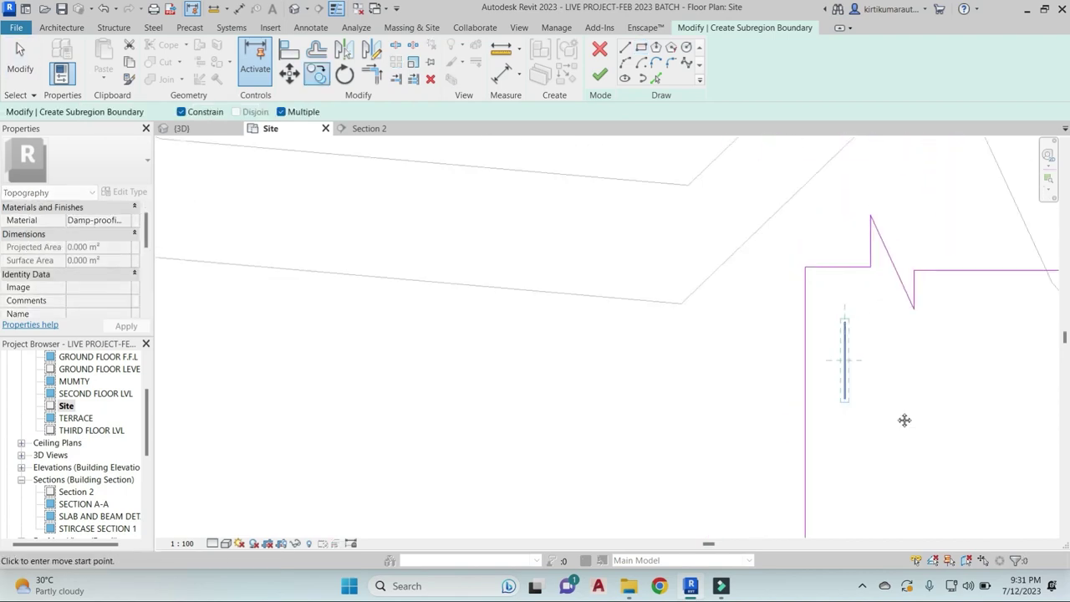
scroll(899, 334, up, 2)
scroll(892, 398, down, 2)
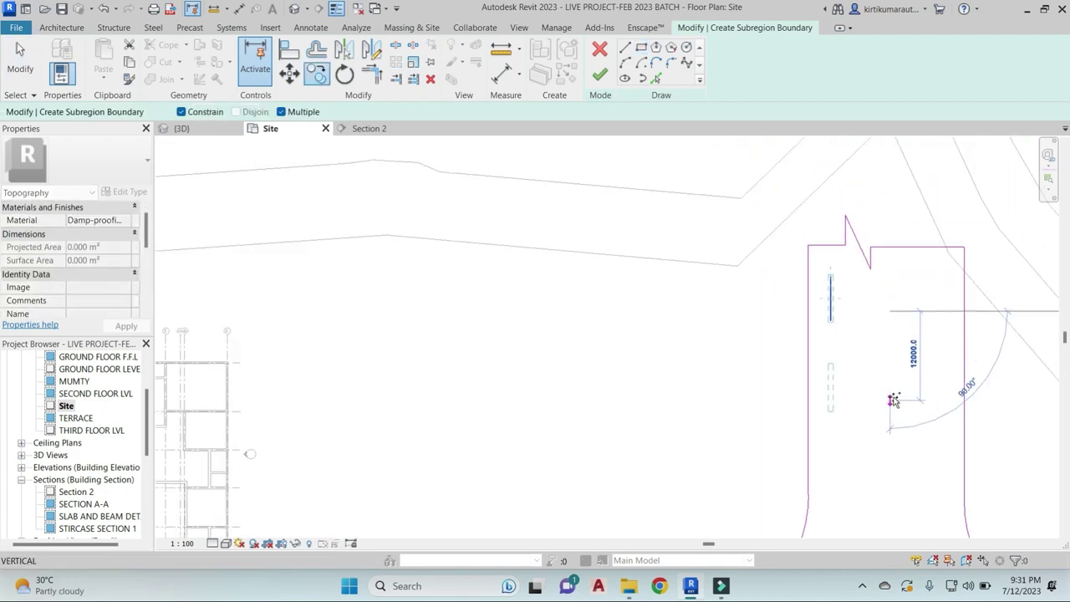
middle_drag(895, 424, 874, 293)
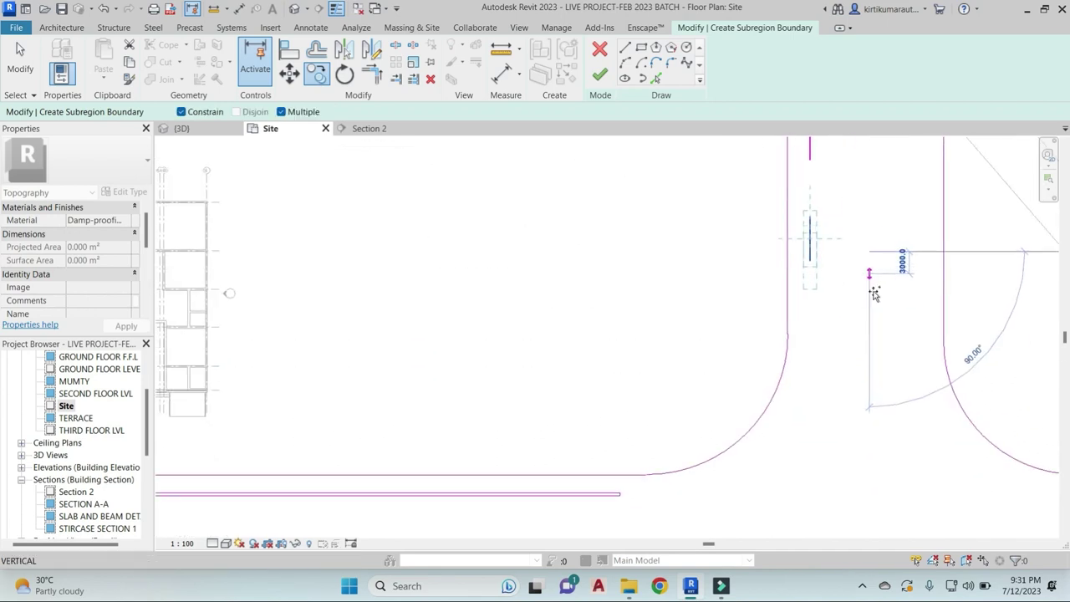
click(874, 346)
scroll(874, 346, down, 2)
key(Escape)
key(Escape)
Copy the column of dashes 11000 across the branch as a second lane line
drag(783, 162, 852, 386)
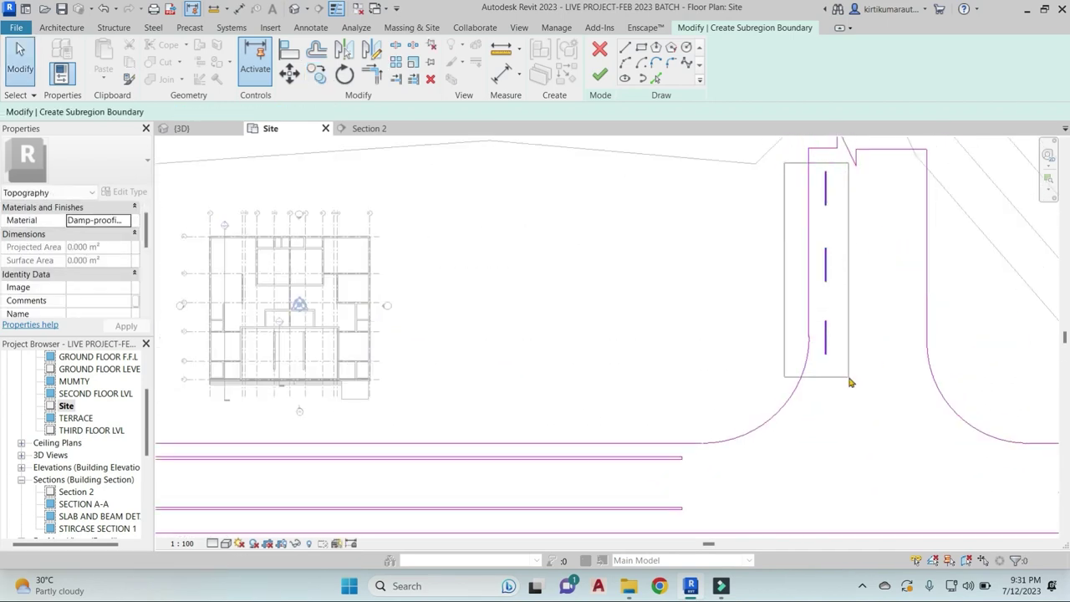
key(c)
key(o)
click(848, 391)
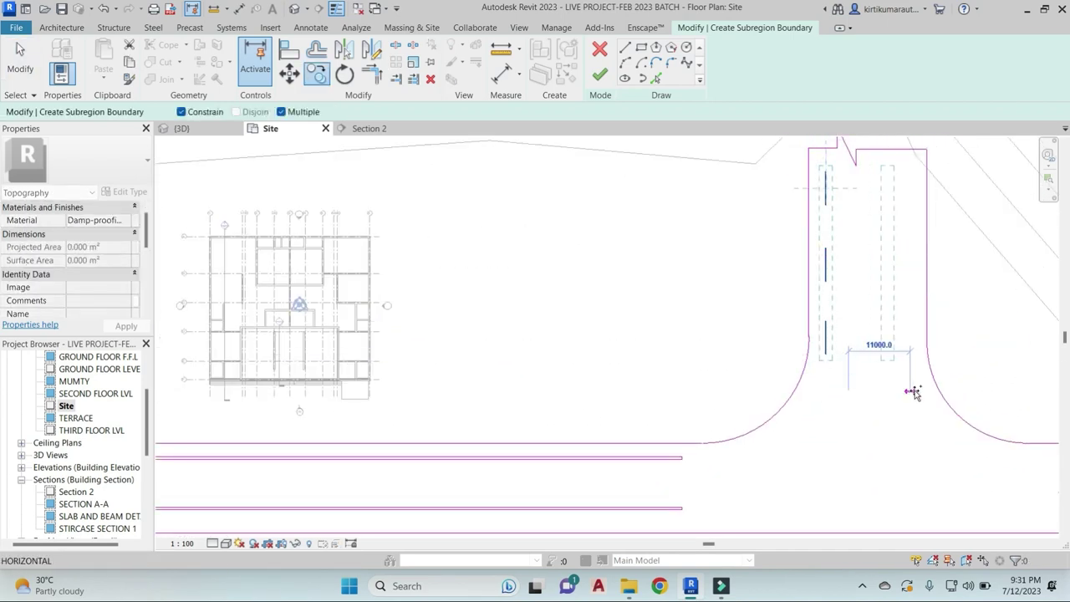
click(917, 394)
scroll(928, 391, down, 2)
key(Escape)
key(Escape)
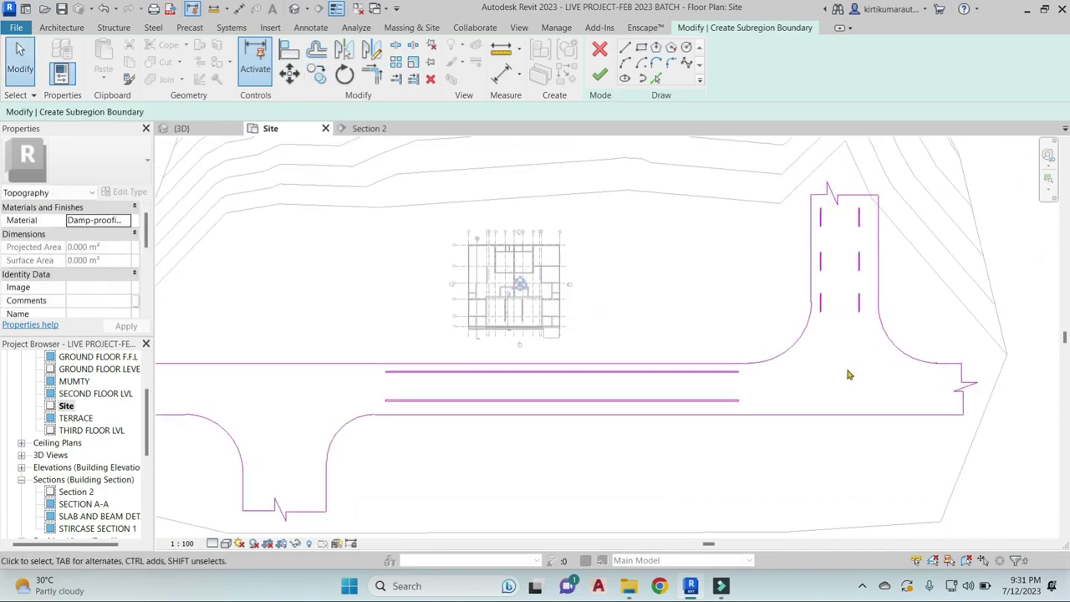
scroll(813, 392, down, 2)
scroll(811, 399, down, 1)
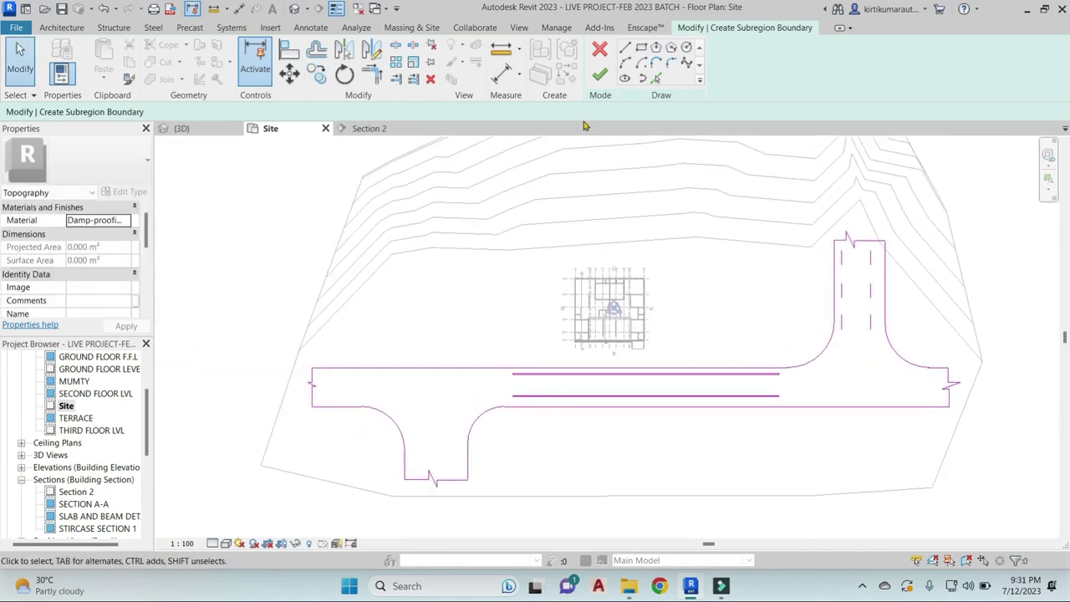
Finish the road subregion and inspect its grey paving in the default 3D view
click(600, 75)
key(Escape)
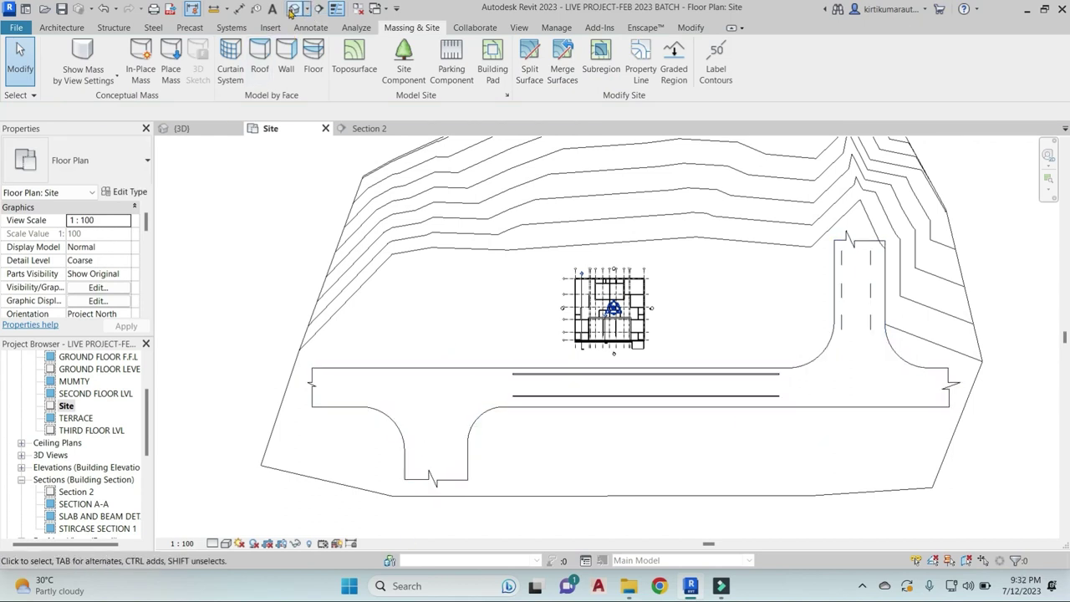
click(290, 12)
mouse_move(544, 358)
shift+middle_down()
mouse_move(678, 432)
mouse_move(787, 462)
shift+middle_up()
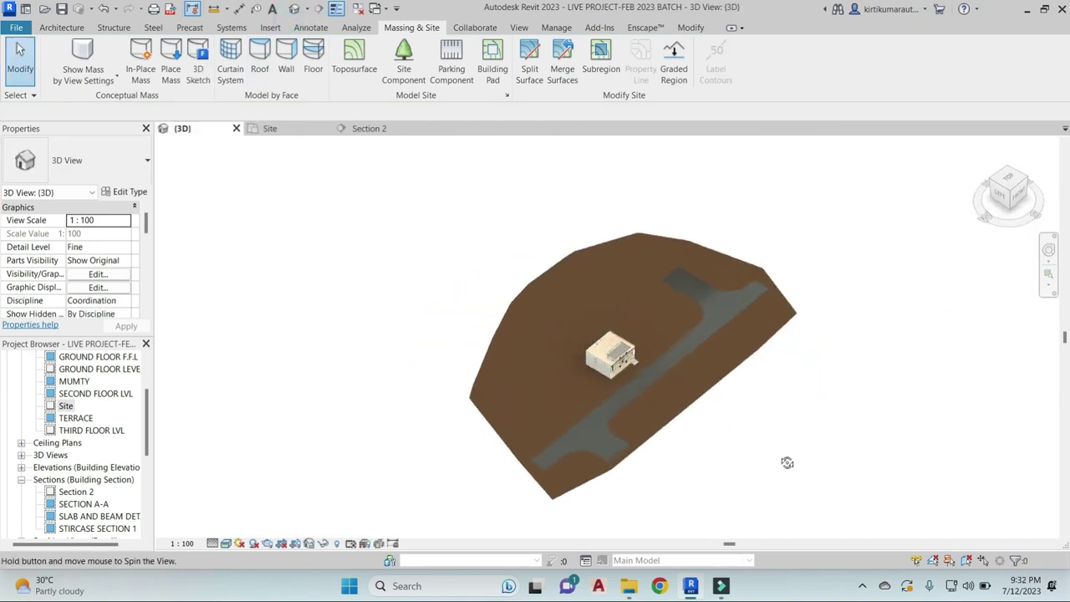
scroll(670, 380, up, 2)
scroll(670, 380, up, 3)
click(667, 364)
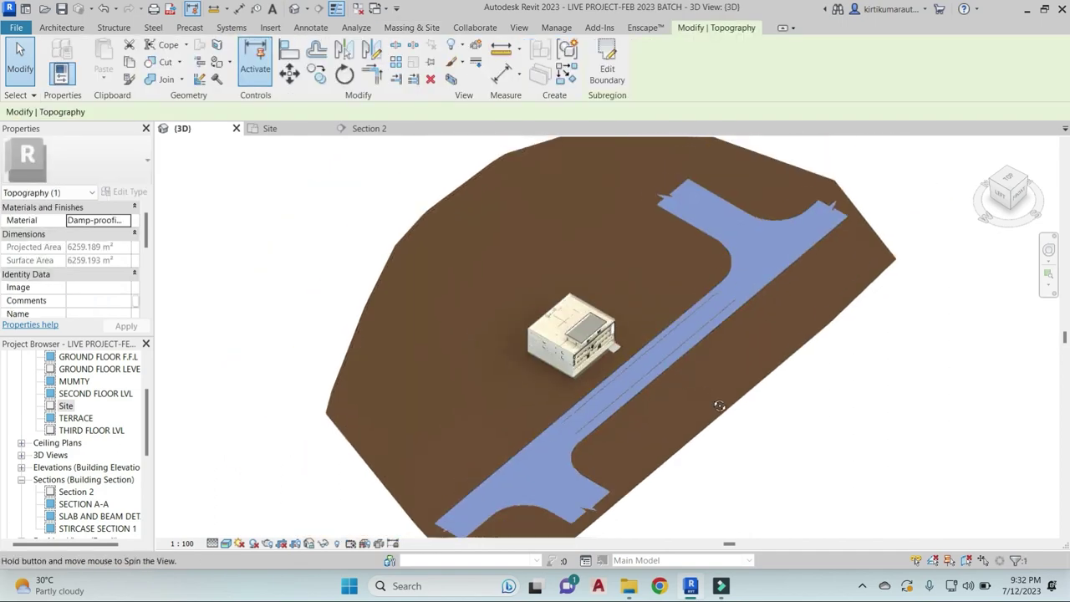
shift+middle_drag(719, 406, 698, 324)
key(Escape)
click(1007, 184)
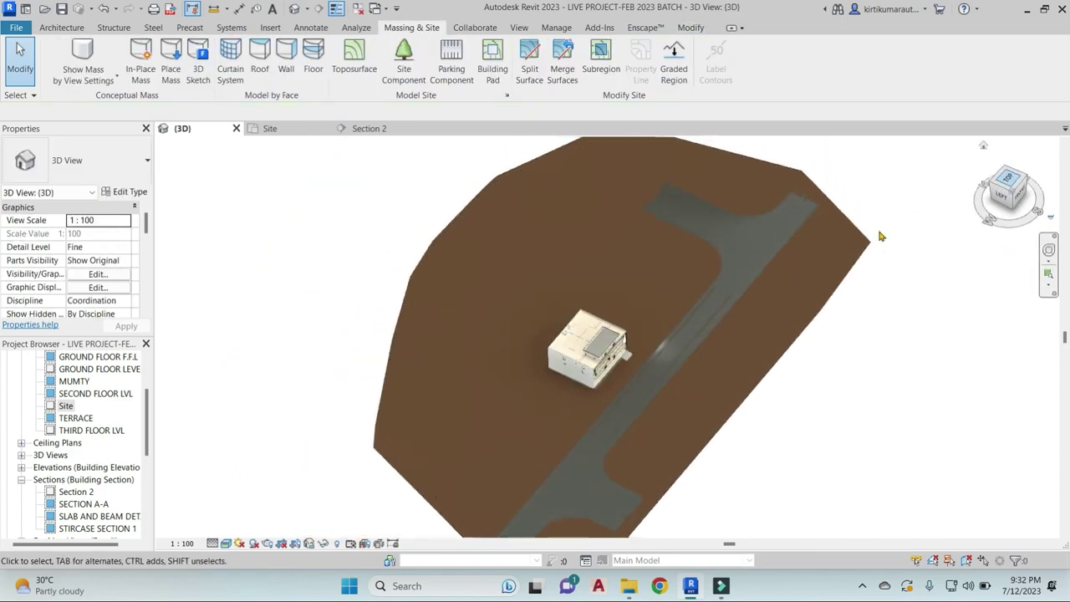
Switch back to the Site floor plan
click(66, 405)
double_click(66, 405)
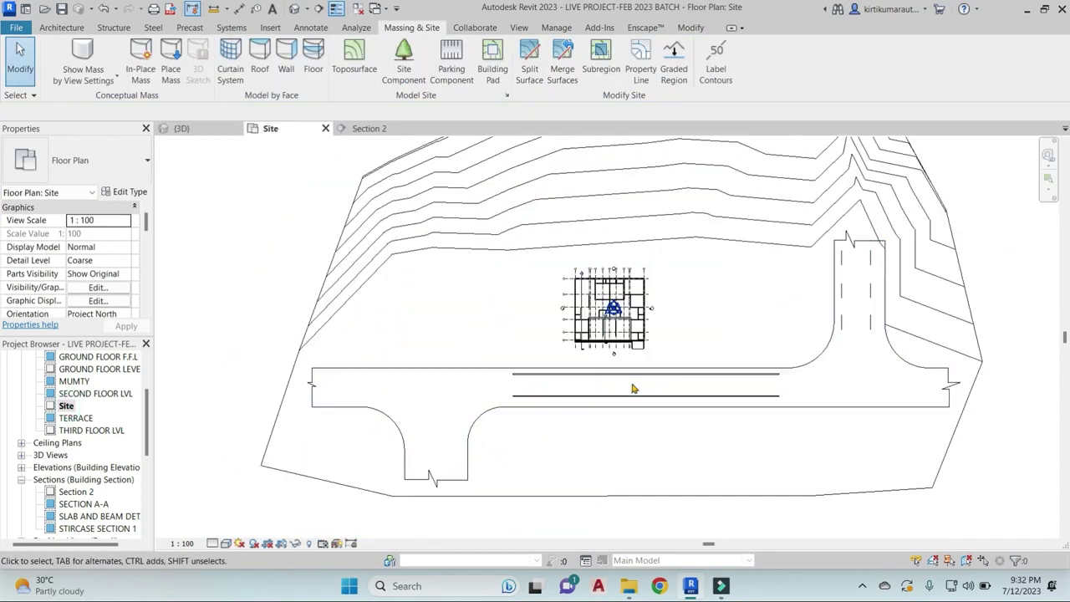
scroll(633, 388, up, 3)
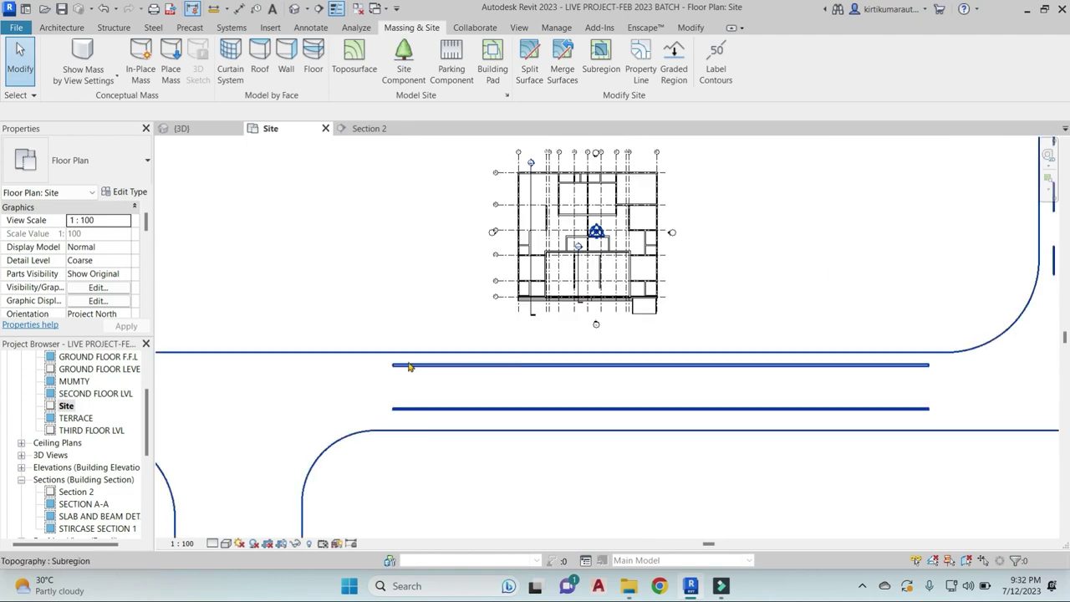
Start a new subregion and draw two long rectangular lane-marking strips along the road
click(600, 57)
click(641, 46)
scroll(418, 358, up, 3)
scroll(368, 365, up, 2)
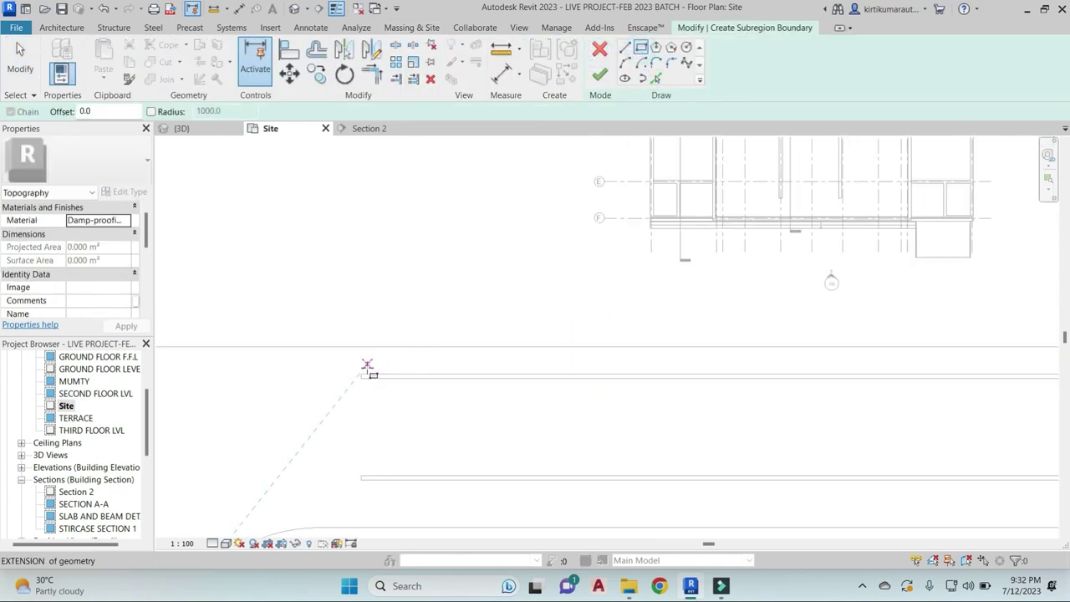
click(359, 365)
scroll(840, 394, down, 4)
scroll(869, 393, up, 2)
scroll(927, 385, up, 2)
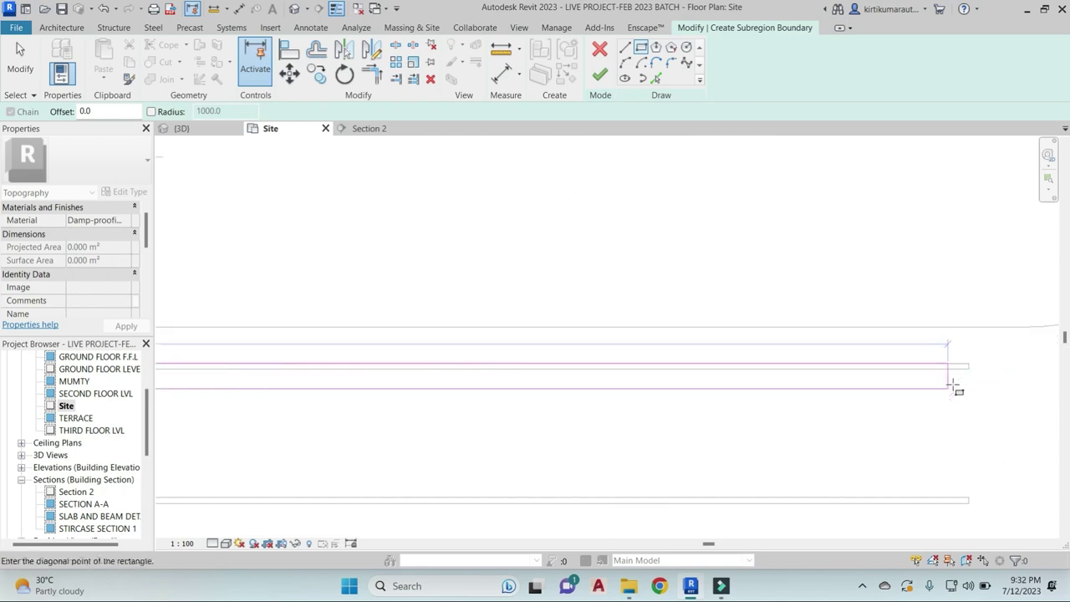
scroll(969, 368, up, 1)
click(978, 357)
scroll(936, 484, down, 3)
scroll(953, 501, down, 1)
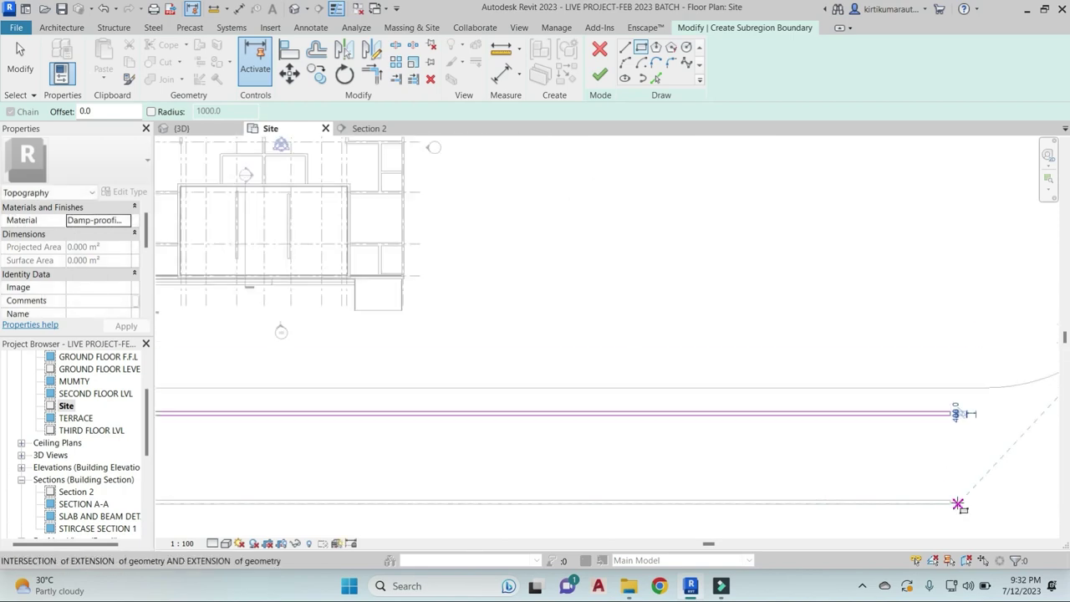
scroll(949, 499, up, 3)
click(945, 497)
scroll(836, 493, down, 1)
scroll(501, 473, down, 2)
scroll(426, 439, up, 1)
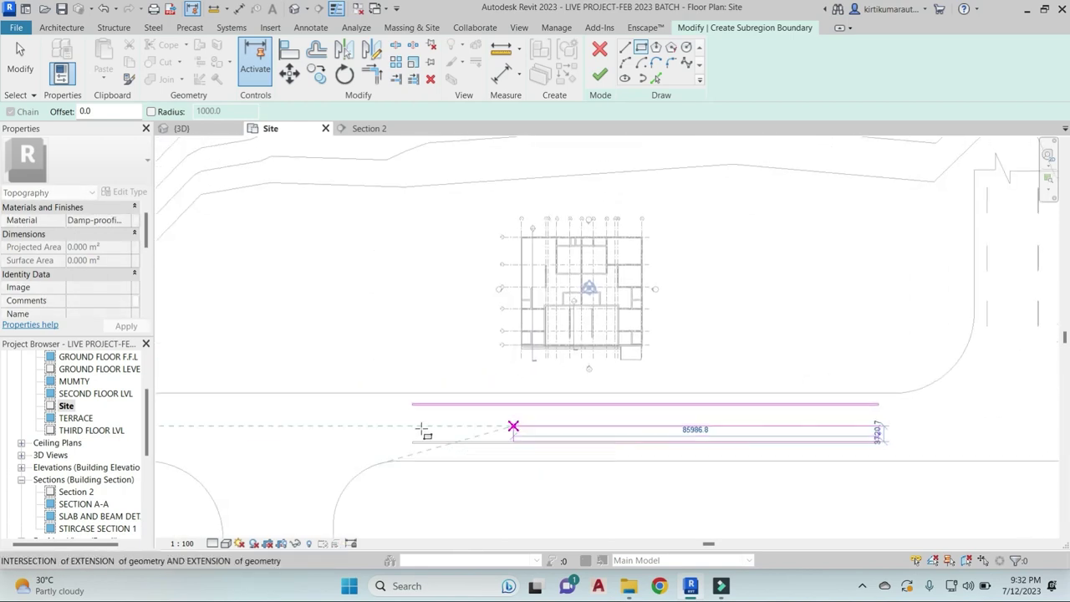
scroll(414, 447, up, 2)
scroll(406, 468, up, 1)
click(406, 476)
scroll(530, 442, down, 2)
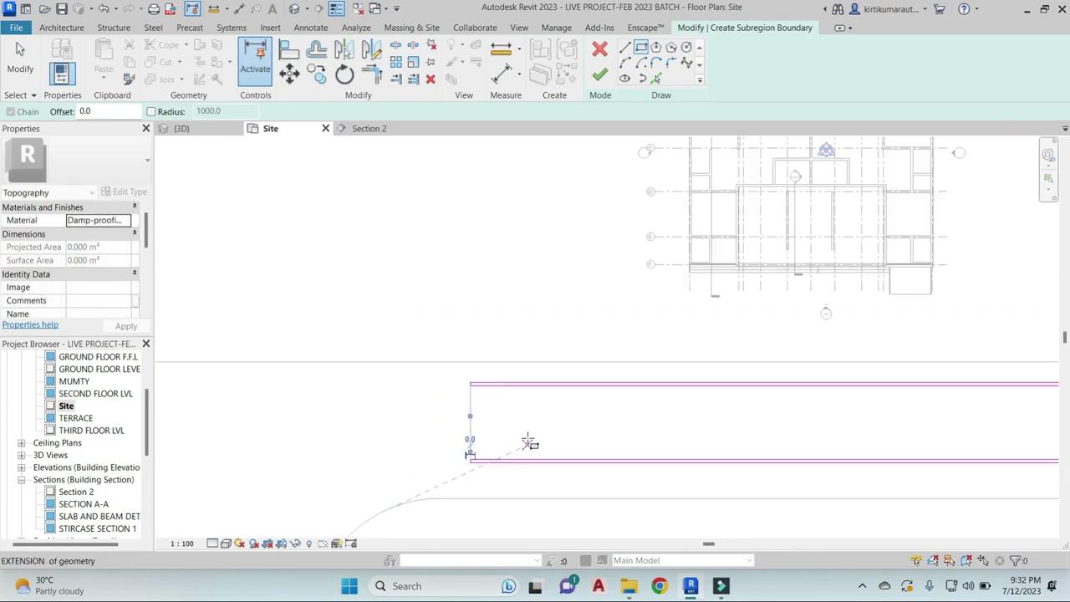
scroll(585, 431, down, 2)
scroll(633, 413, down, 1)
scroll(594, 317, up, 2)
scroll(594, 311, up, 2)
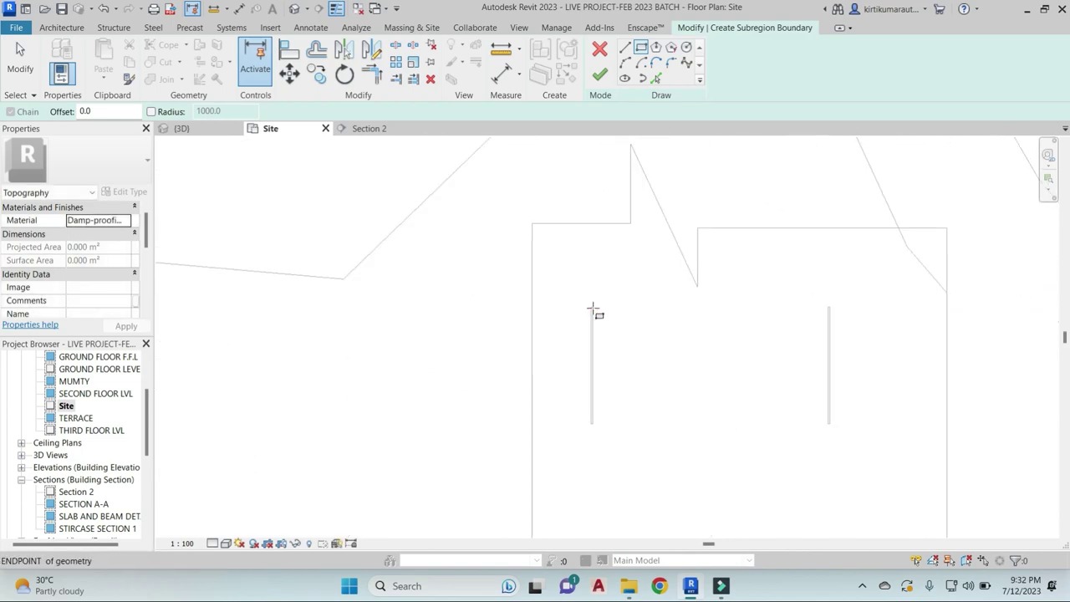
scroll(595, 304, up, 1)
Draw three thin strips on the branch lane dashes, including a 100 by 5900 strip
click(592, 303)
middle_drag(571, 429, 569, 310)
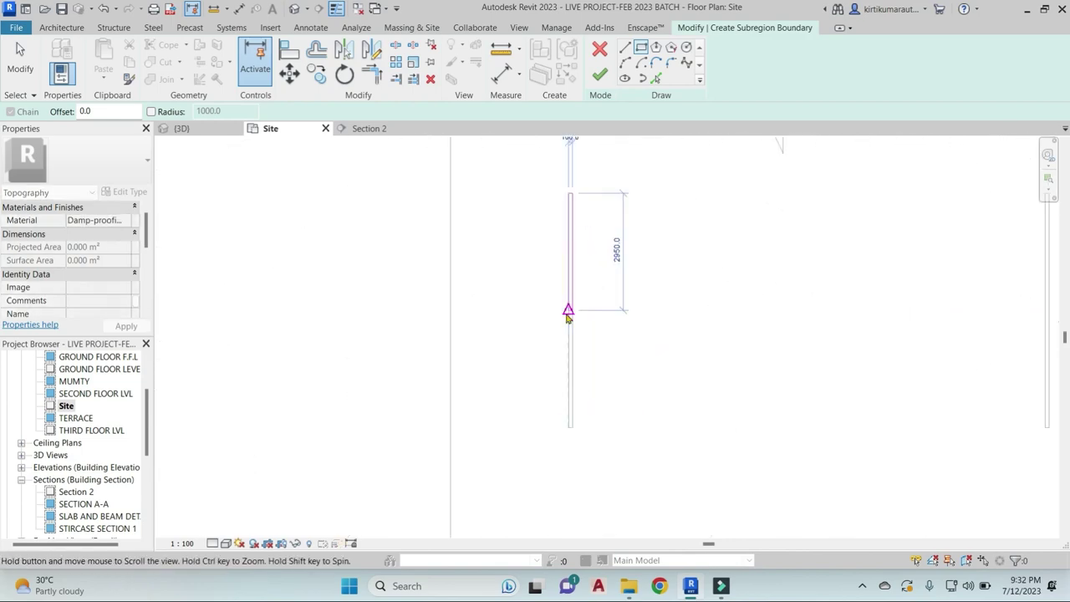
click(568, 430)
scroll(649, 362, down, 2)
middle_drag(649, 362, 696, 380)
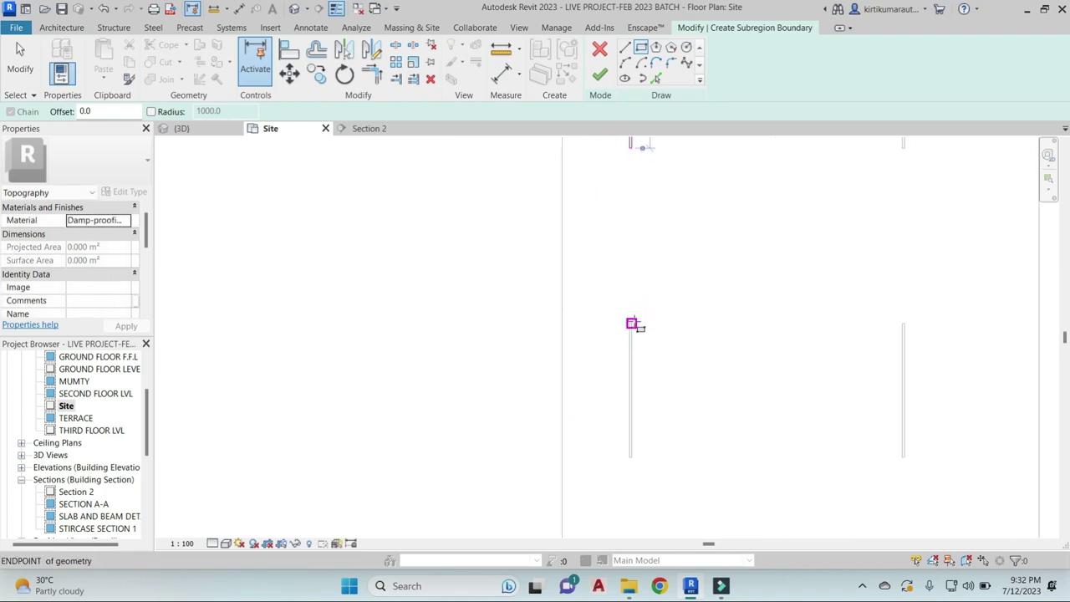
click(633, 324)
scroll(635, 418, down, 1)
click(637, 506)
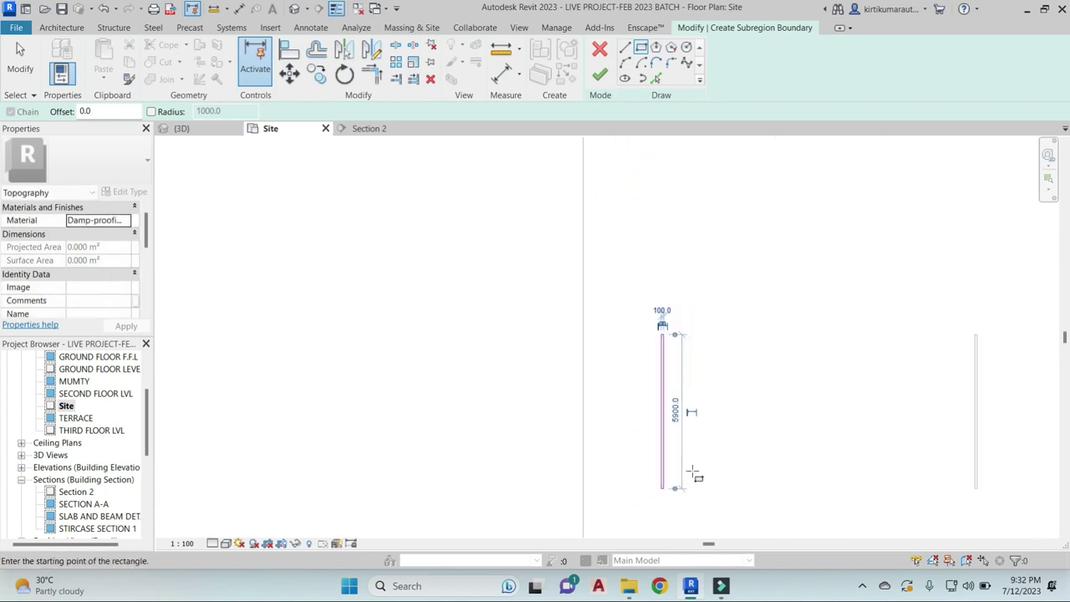
middle_drag(716, 179, 680, 262)
click(659, 247)
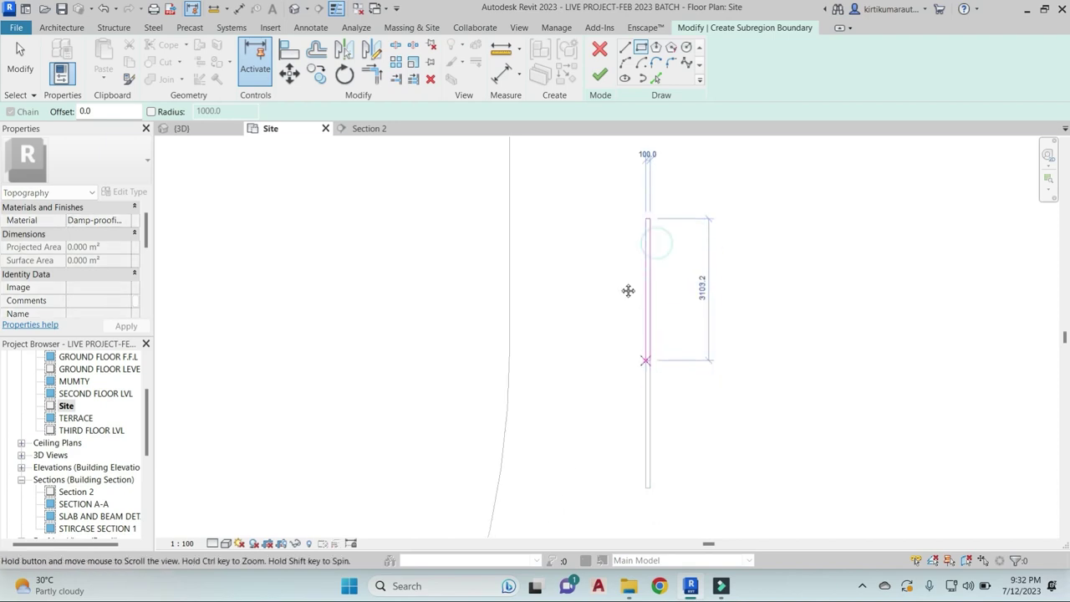
scroll(616, 374, up, 1)
click(615, 380)
scroll(698, 351, down, 2)
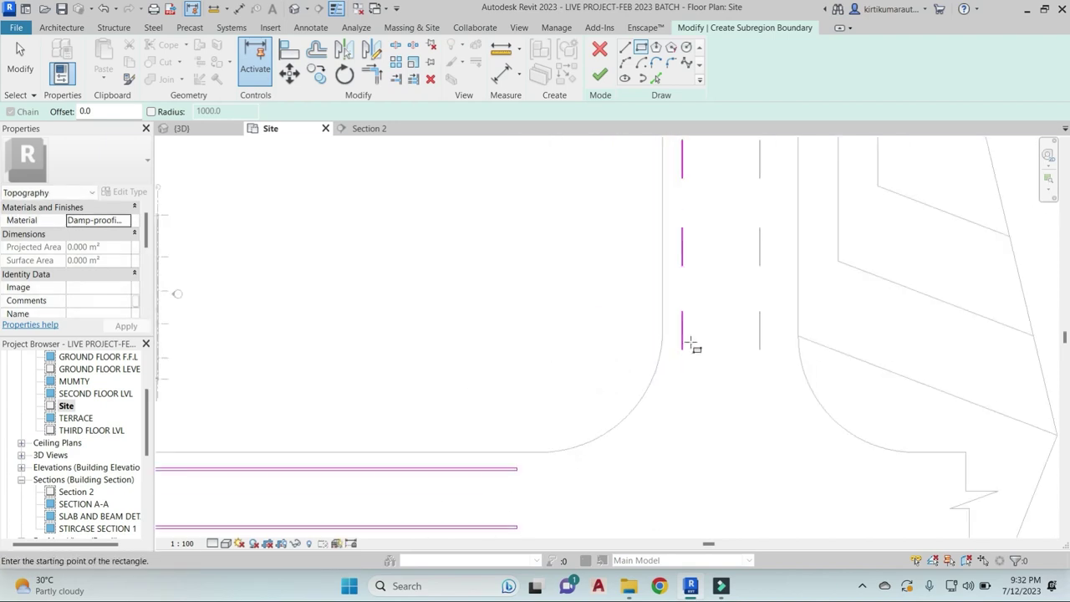
scroll(702, 334, down, 2)
key(Escape)
Move the selected strip lines into their correct position with MV
click(725, 375)
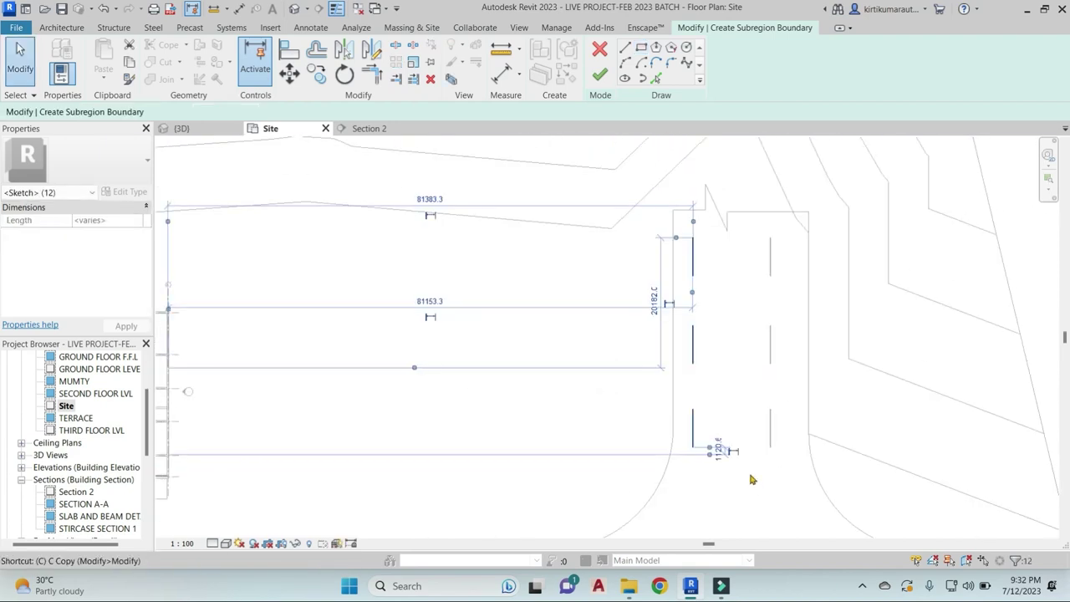
scroll(702, 443, up, 2)
key(m)
key(v)
scroll(695, 464, up, 2)
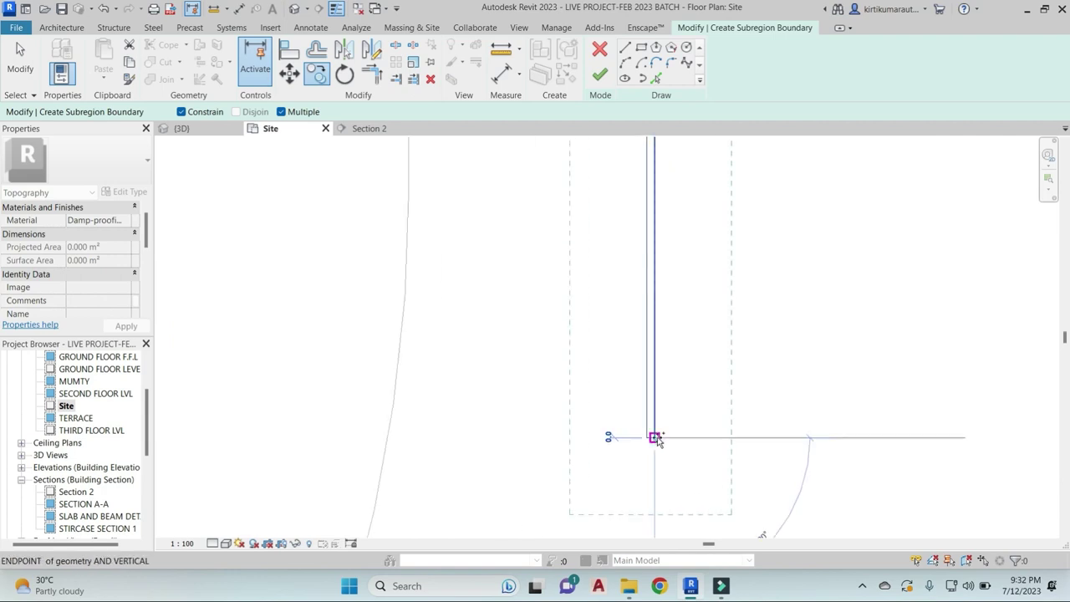
scroll(657, 440, down, 3)
scroll(961, 417, up, 3)
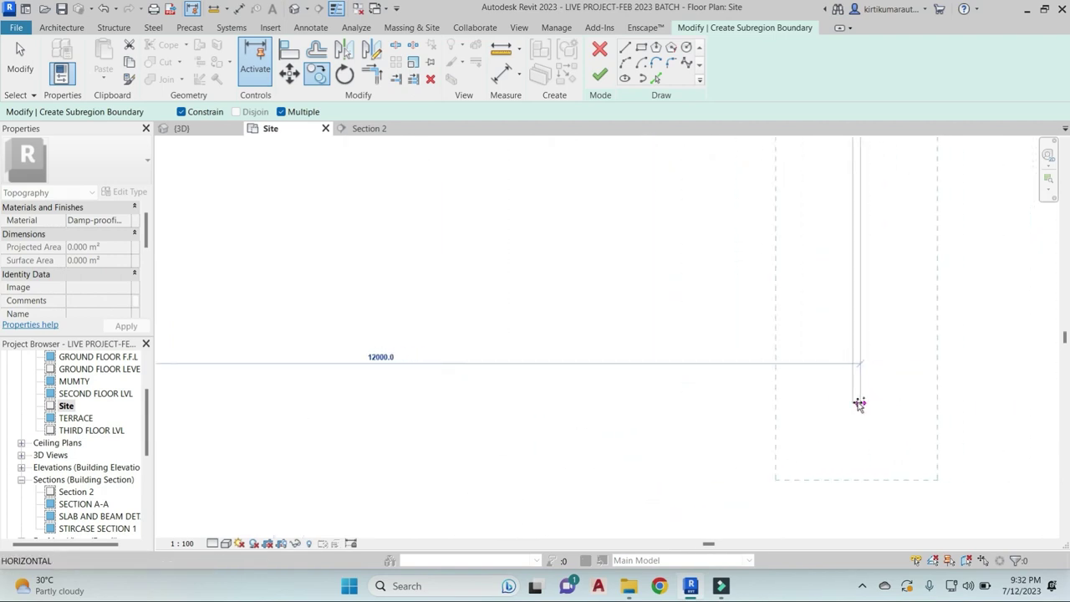
click(862, 404)
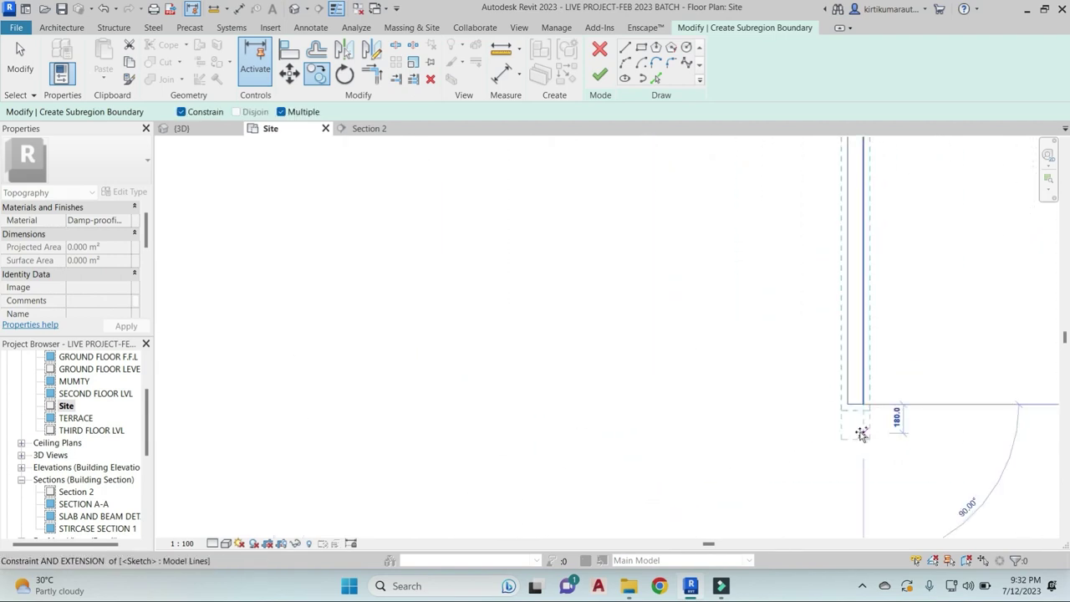
key(Escape)
scroll(847, 401, down, 3)
scroll(697, 209, down, 3)
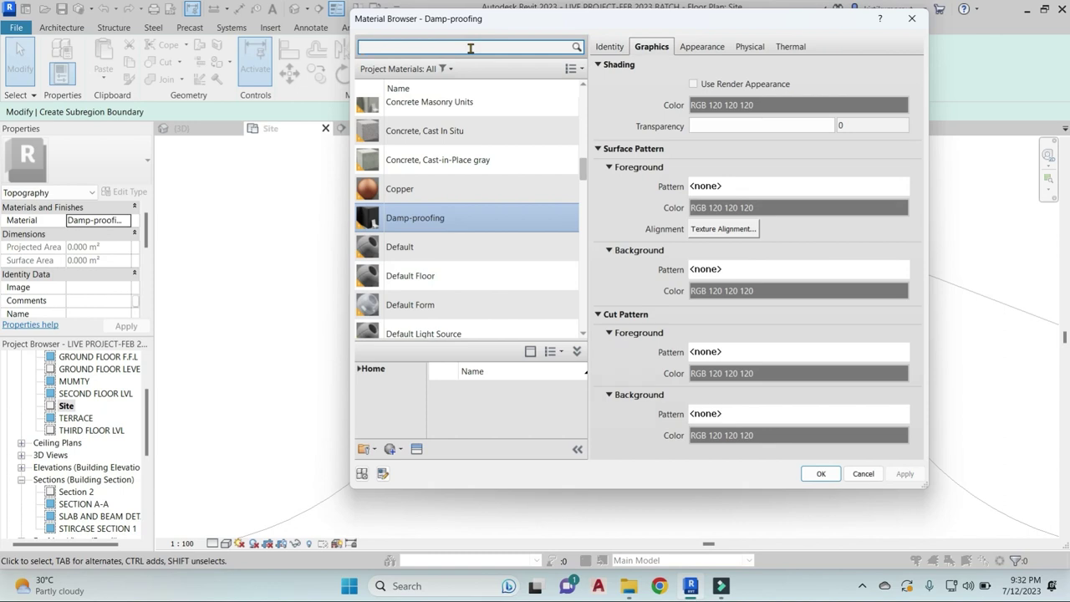
Set the lane-marking subregion's material to Gypsum Wall Board
text(GYP)
click(452, 132)
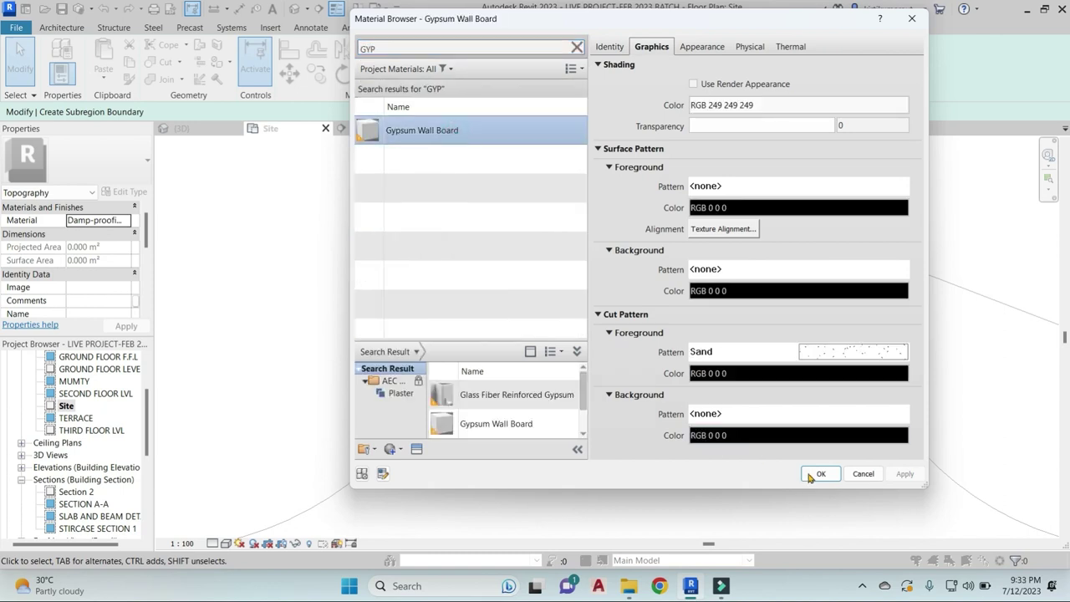
click(817, 474)
Finish the lane-marking subregion and deselect it
click(599, 76)
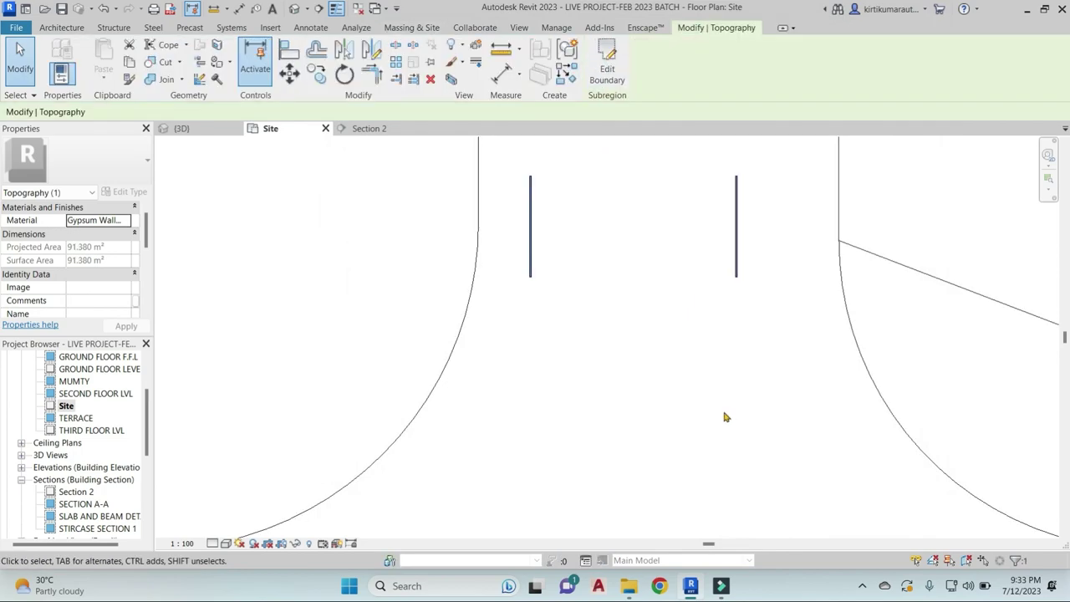
scroll(723, 415, down, 3)
scroll(736, 401, down, 3)
key(Escape)
Inspect the white lane strips in 3D, then attempt a subregion, triggering the work-plane warning
click(297, 10)
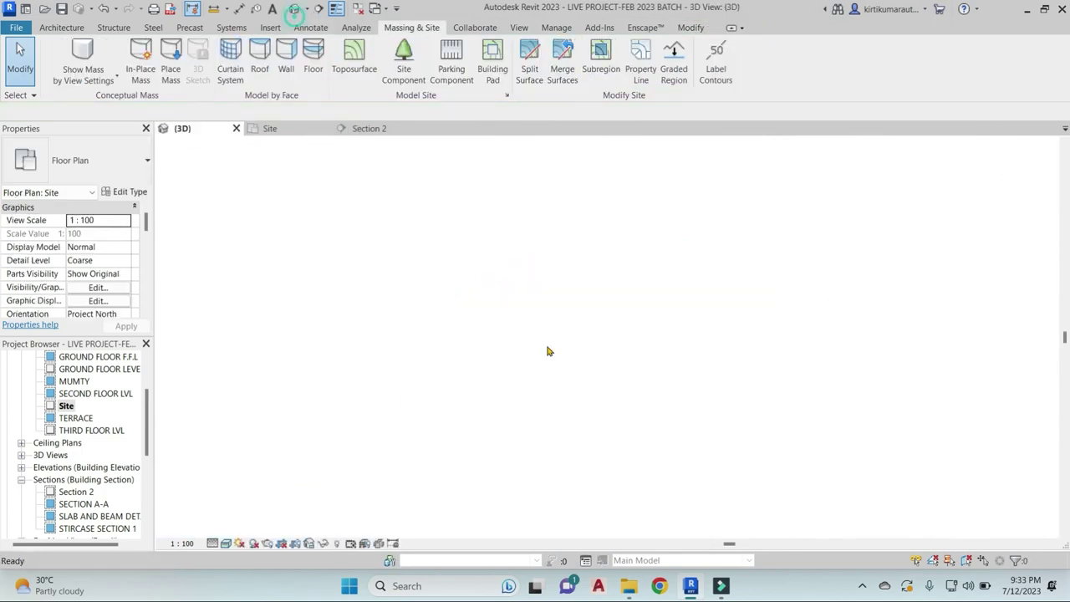
mouse_move(629, 456)
shift+middle_down()
mouse_move(610, 360)
mouse_move(502, 366)
mouse_move(490, 489)
shift+middle_up()
scroll(605, 346, up, 3)
scroll(607, 352, up, 3)
scroll(501, 366, down, 3)
scroll(502, 366, up, 4)
scroll(531, 432, down, 3)
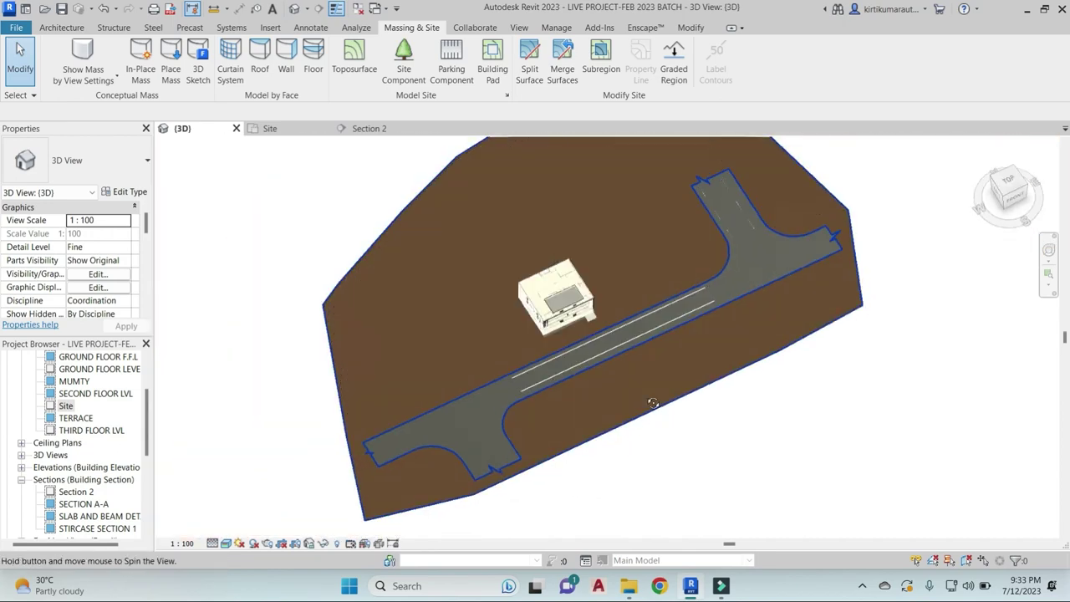
mouse_move(598, 374)
shift+middle_down()
mouse_move(648, 316)
mouse_move(633, 387)
shift+middle_up()
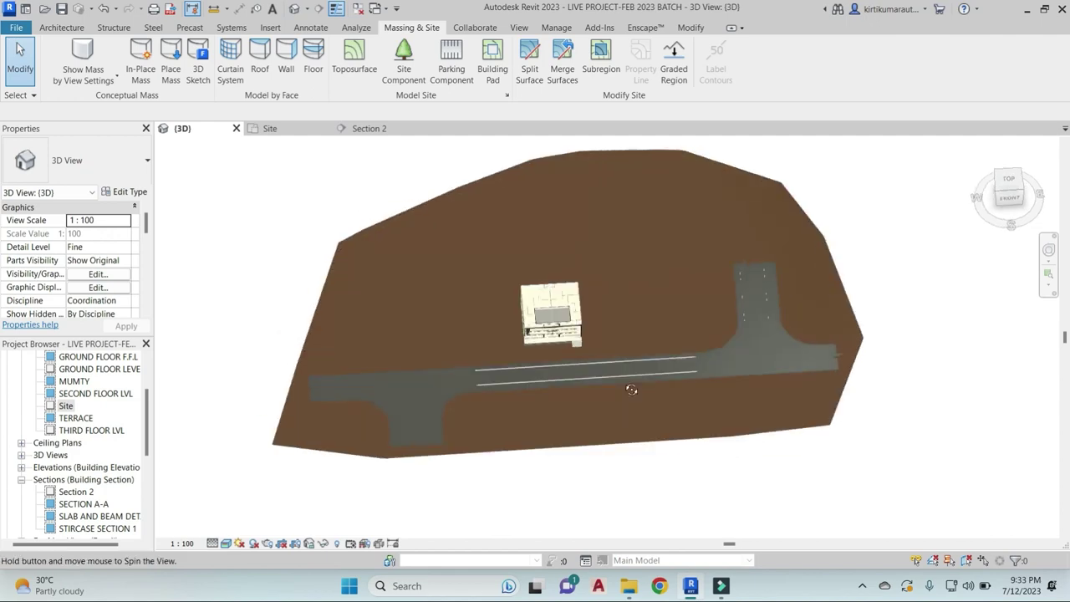
scroll(624, 371, up, 3)
scroll(616, 361, up, 2)
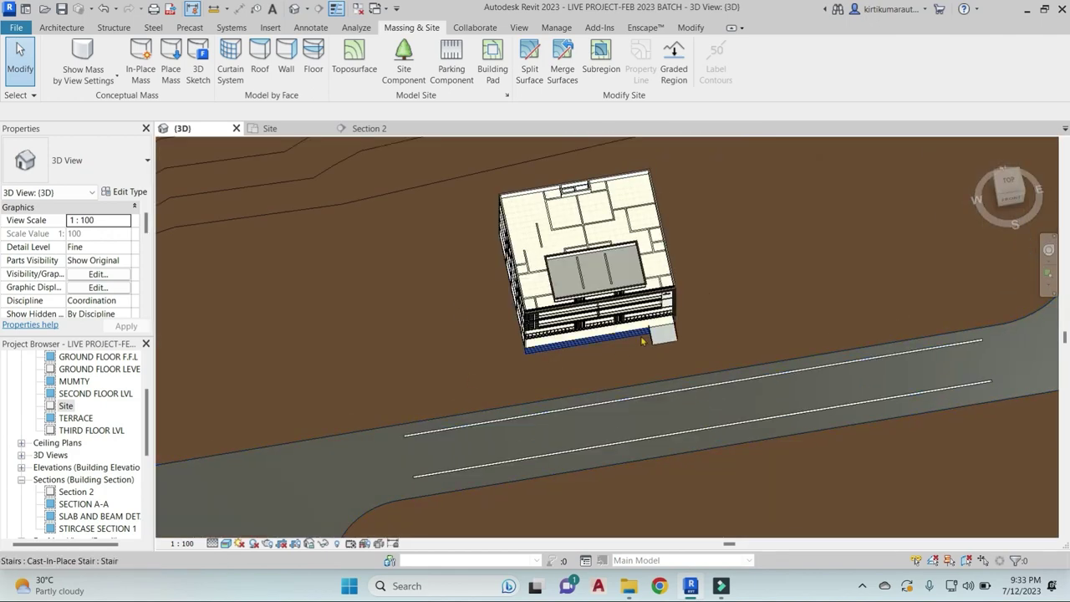
scroll(632, 371, down, 5)
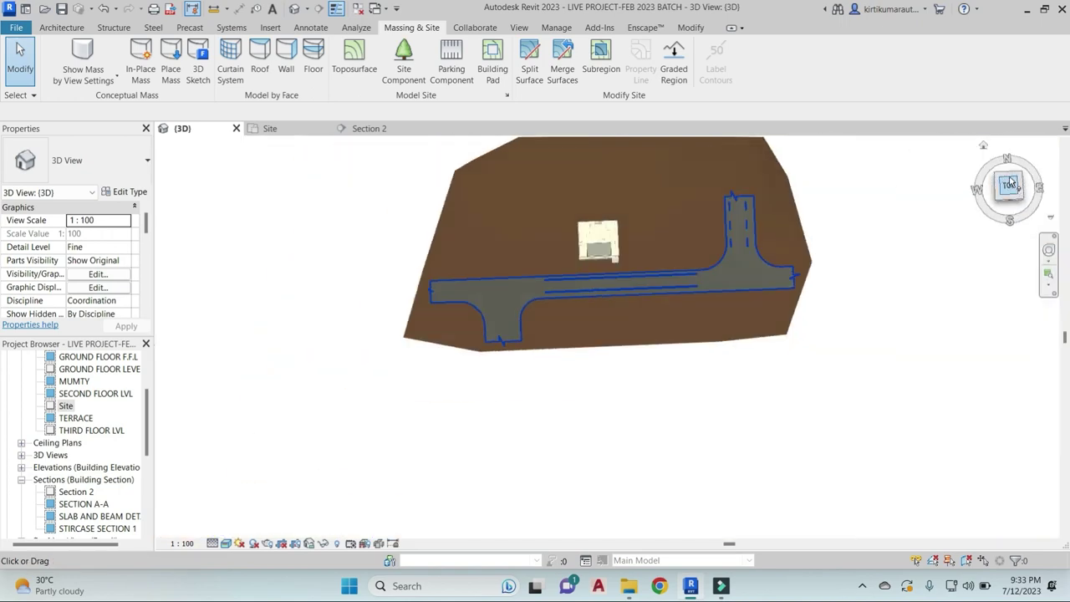
shift+middle_drag(632, 371, 589, 320)
scroll(589, 320, up, 3)
scroll(443, 368, up, 4)
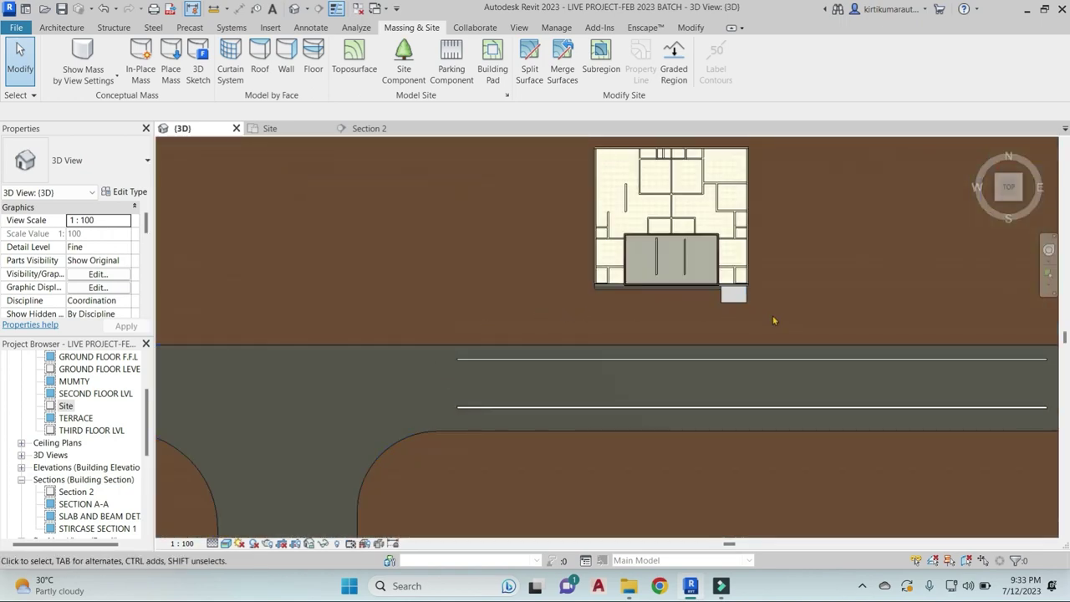
click(601, 60)
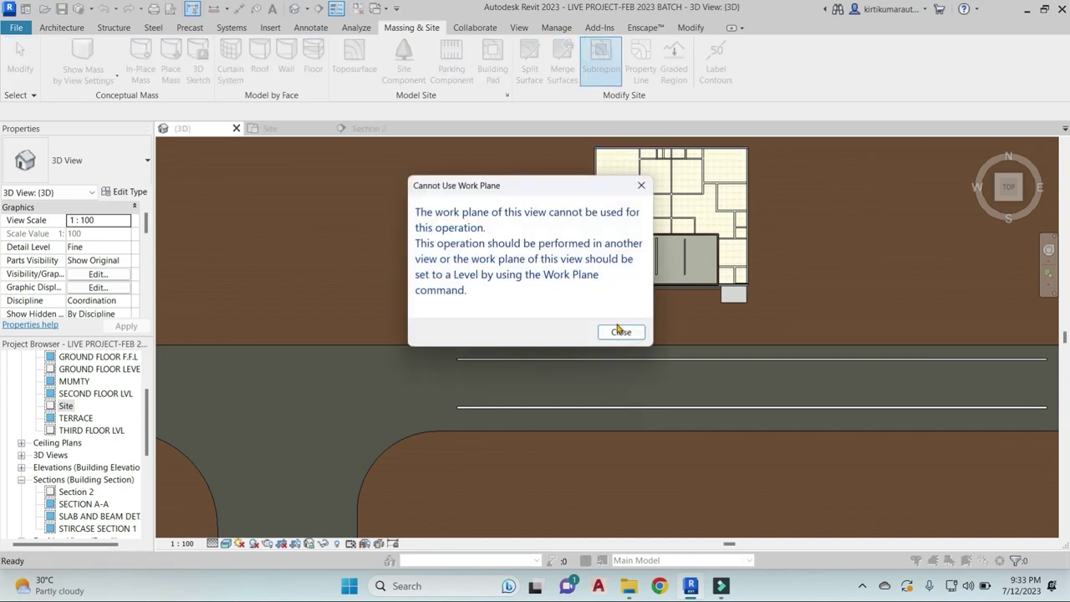
Dismiss the work-plane warning and start a subregion sketch on the Site plan
click(619, 331)
double_click(66, 406)
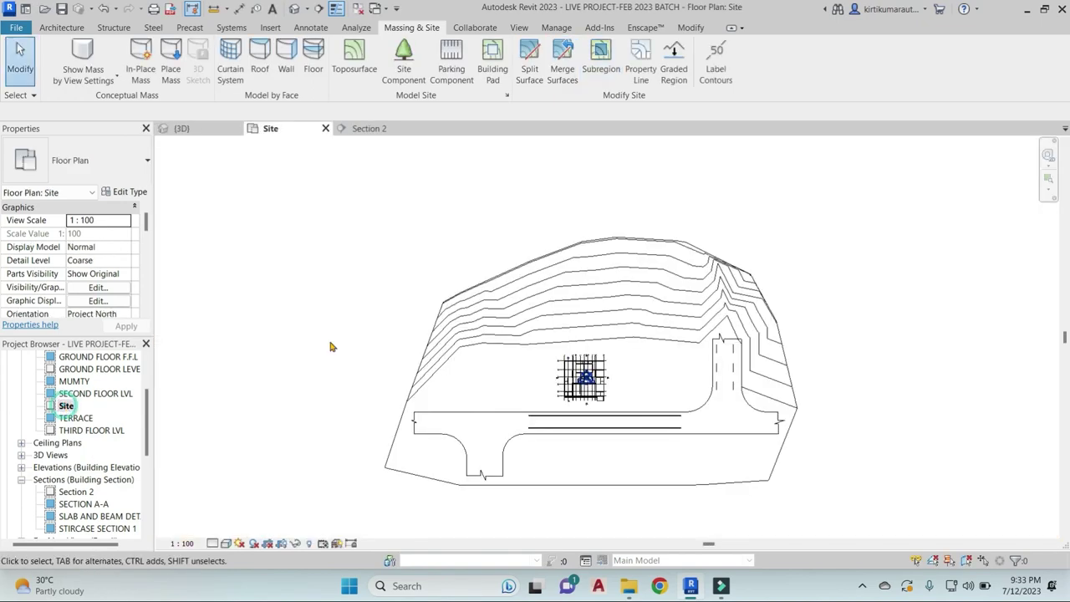
click(601, 60)
scroll(597, 393, up, 5)
scroll(580, 410, up, 3)
scroll(540, 390, up, 2)
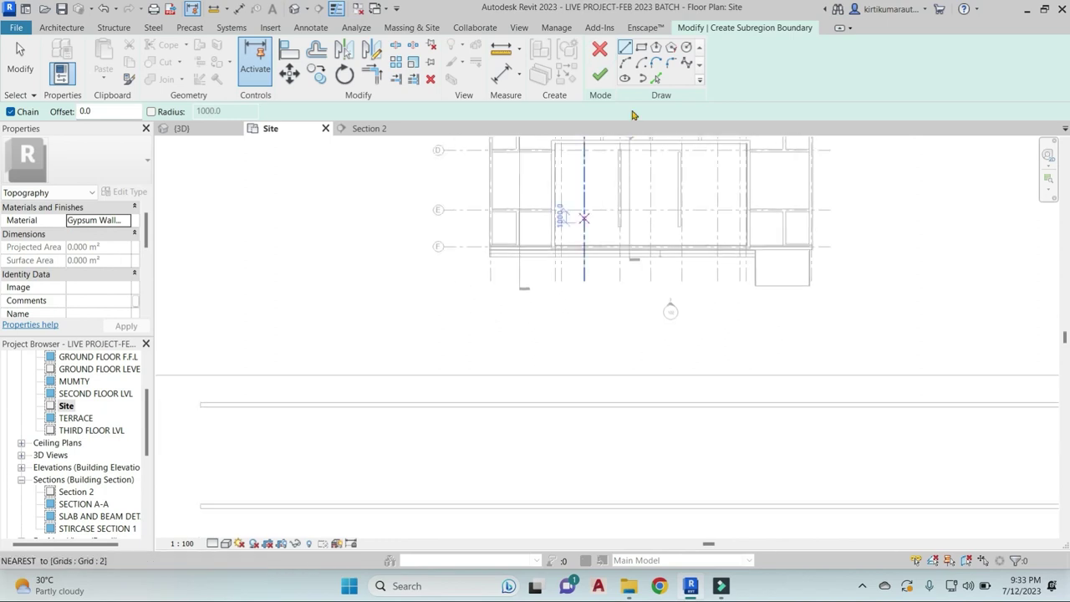
Sketch an arc from the road edge to the building front and a line along the front
click(625, 62)
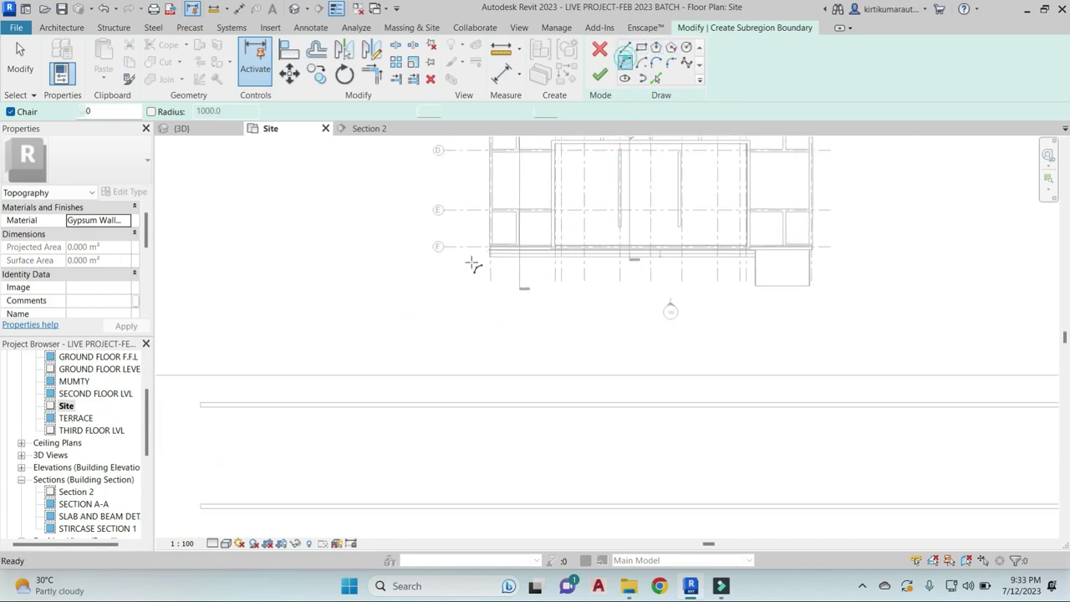
click(287, 368)
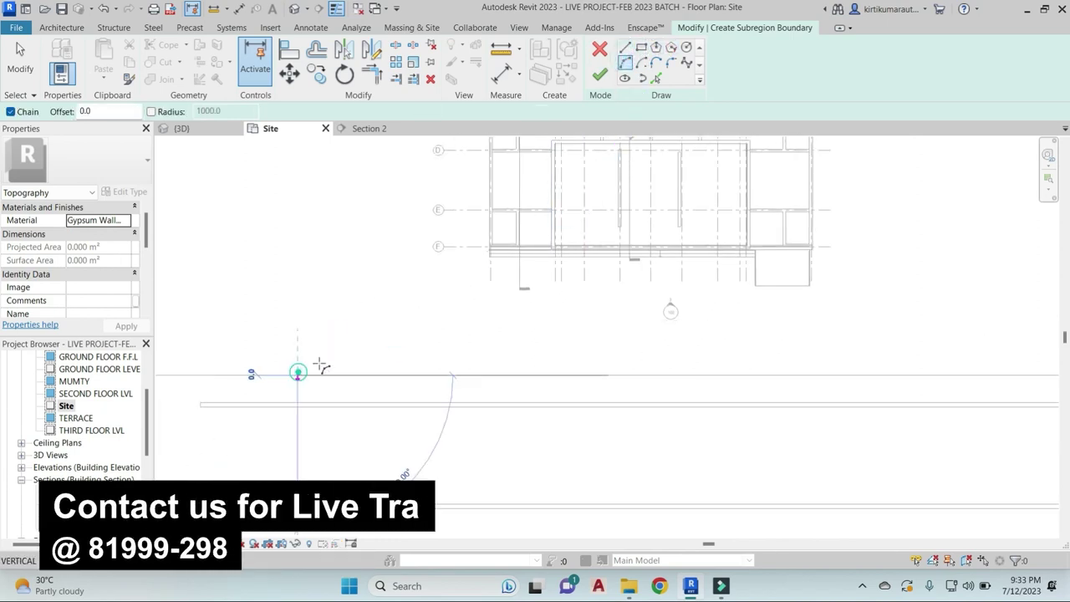
click(505, 281)
click(452, 289)
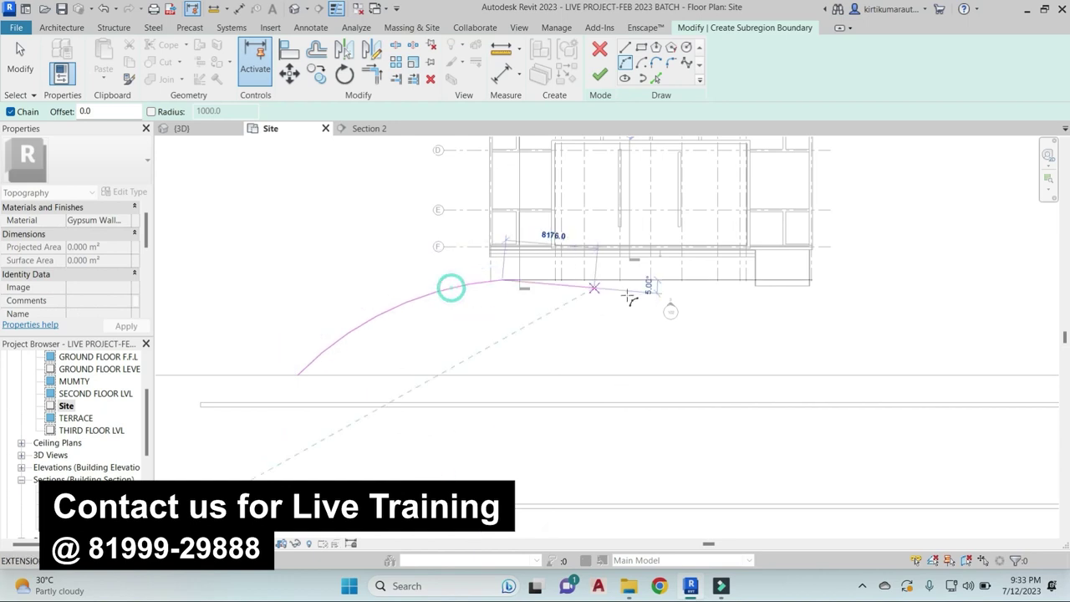
key(Escape)
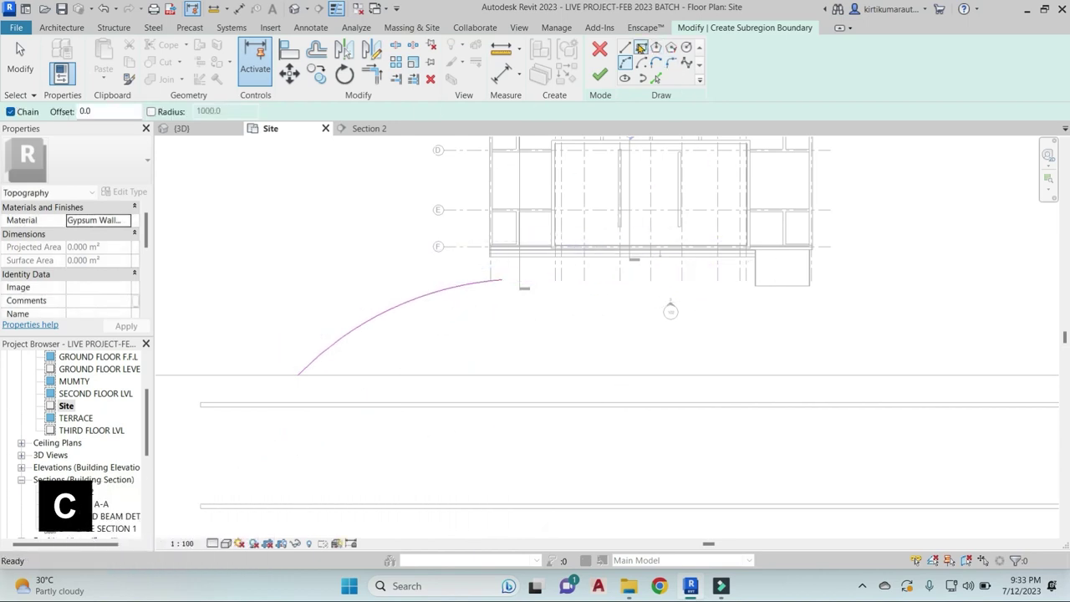
click(625, 46)
click(501, 279)
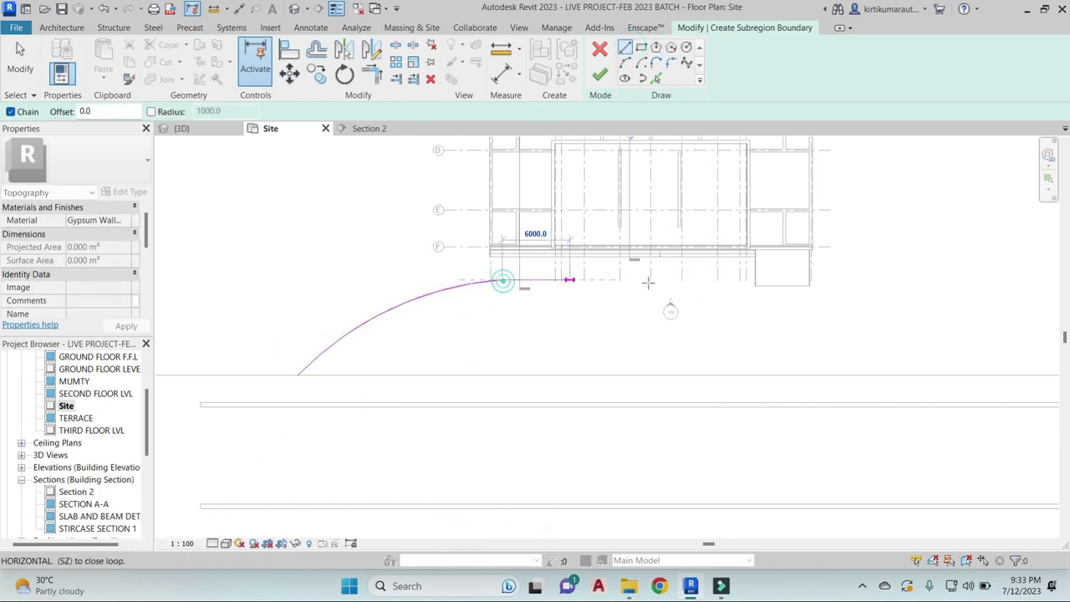
click(717, 280)
key(Escape)
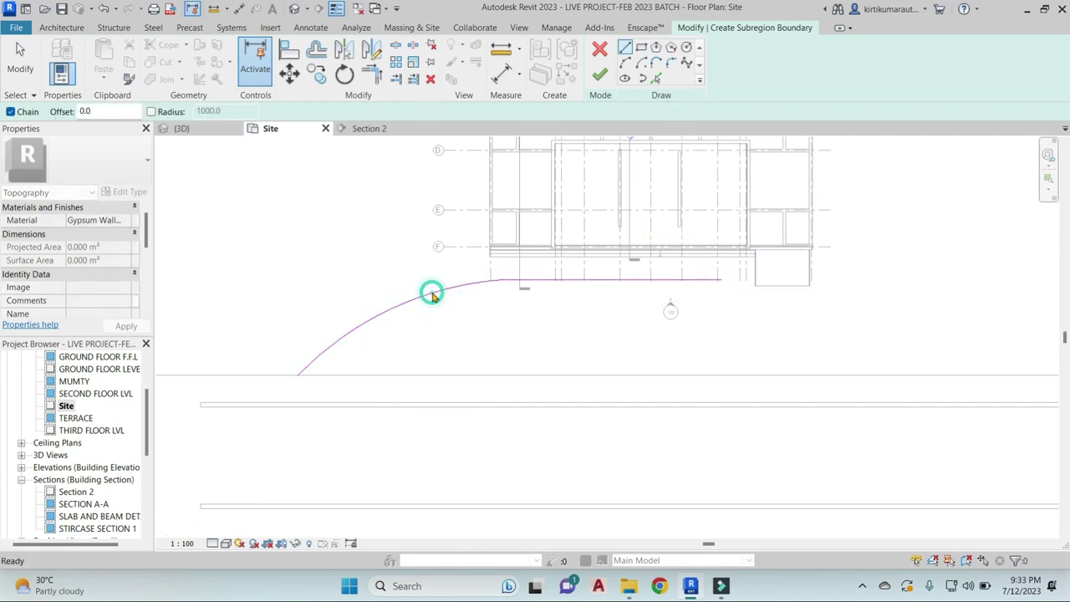
key(Escape)
Mirror the arc about the line's end to form the opposite side of the driveway
click(445, 297)
click(365, 52)
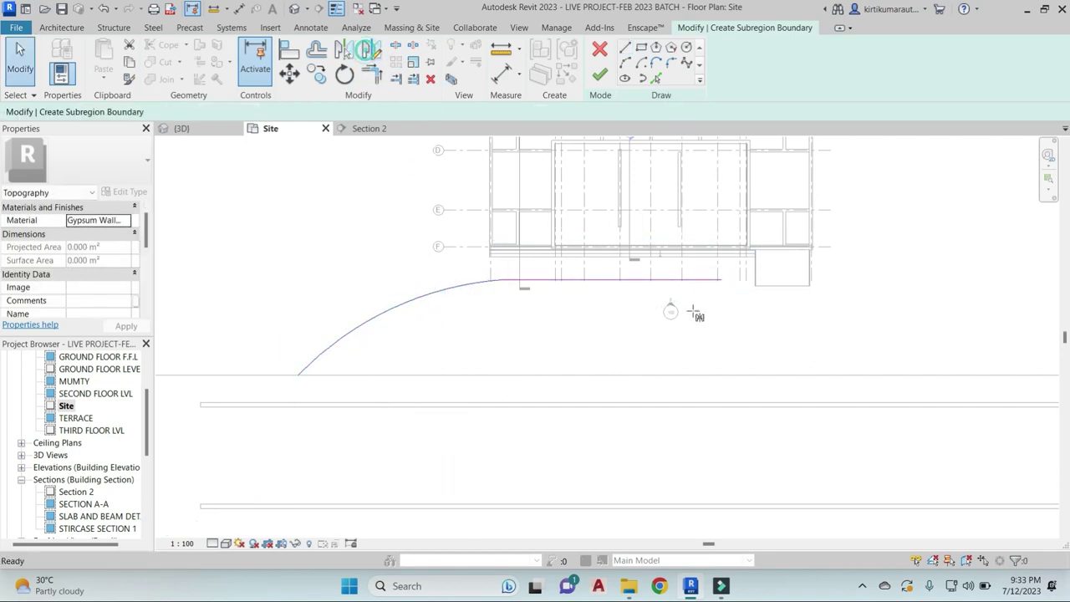
click(631, 281)
click(634, 322)
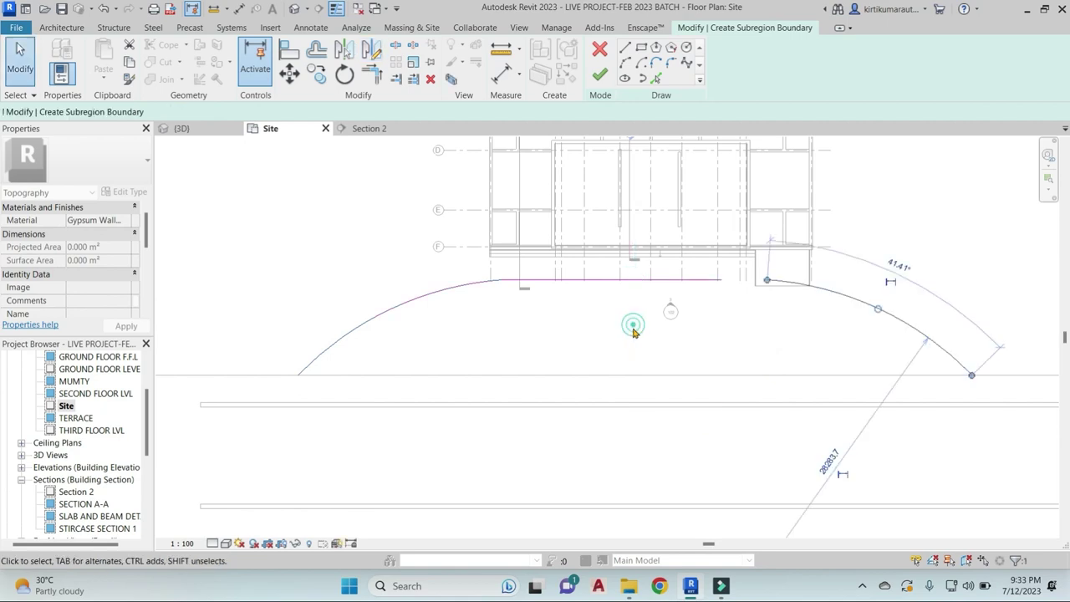
scroll(716, 282, up, 2)
key(Escape)
key(t)
key(r)
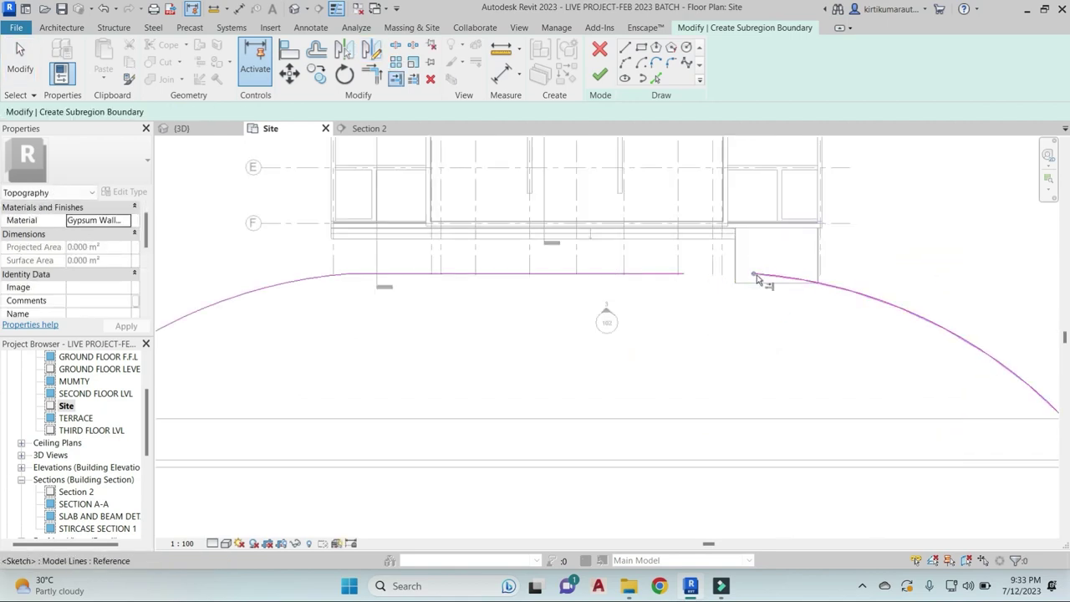
scroll(781, 344, down, 2)
key(Escape)
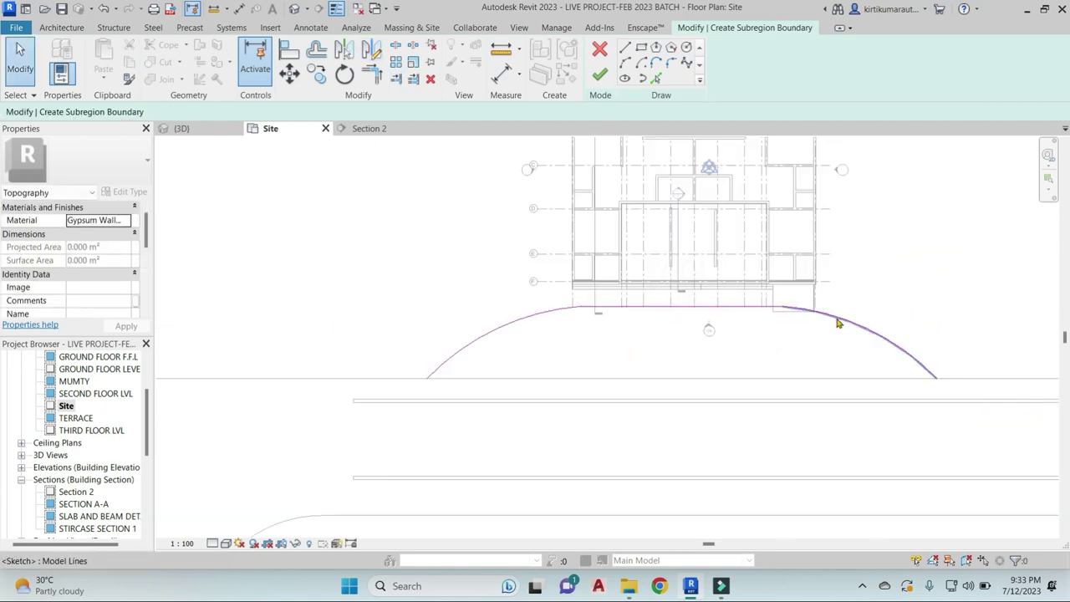
click(833, 337)
key(Escape)
scroll(852, 351, down, 2)
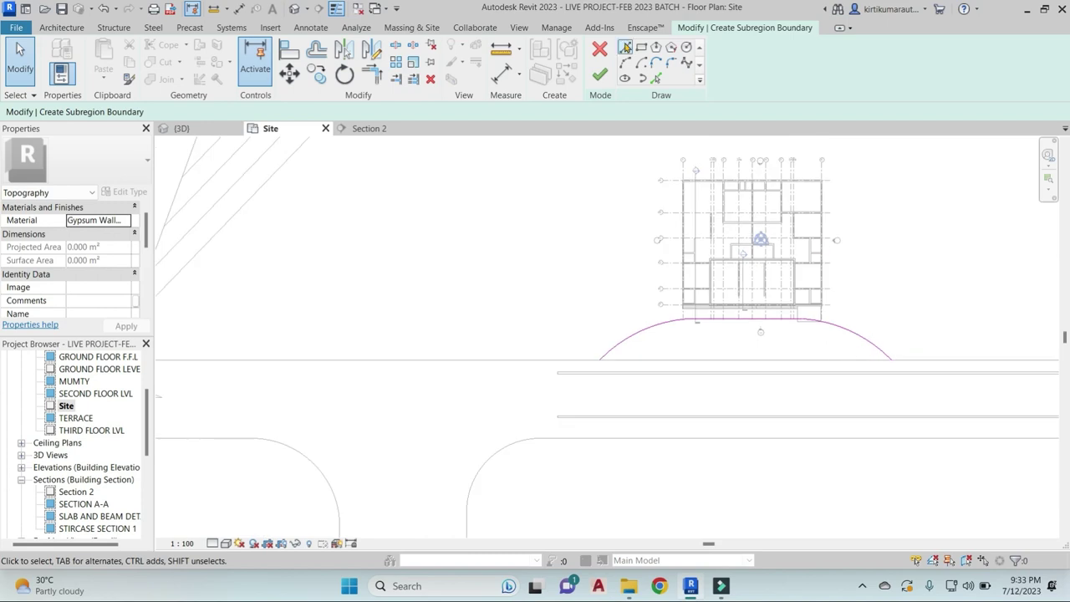
scroll(668, 342, up, 2)
key(Escape)
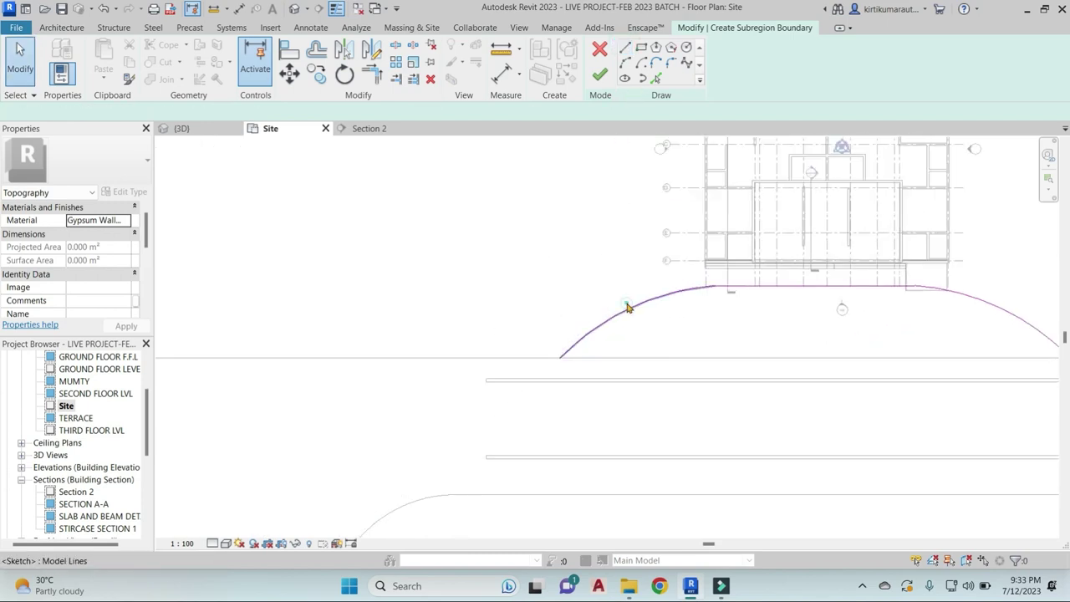
Copy both arcs 6000 downward to form the driveway's inner edge
click(629, 307)
ctrl+click(964, 293)
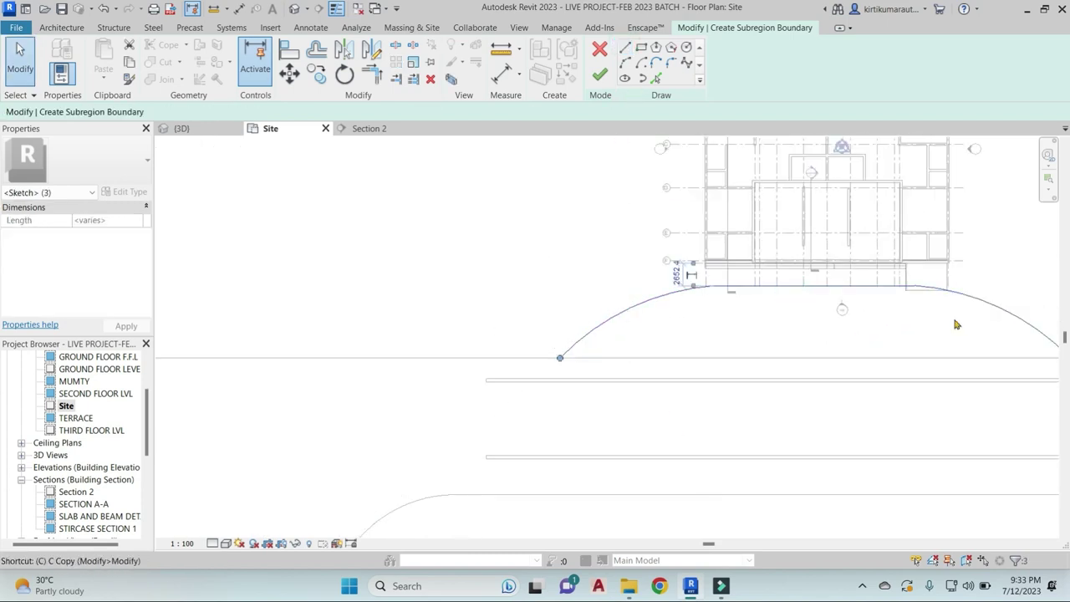
key(c)
click(823, 285)
click(826, 335)
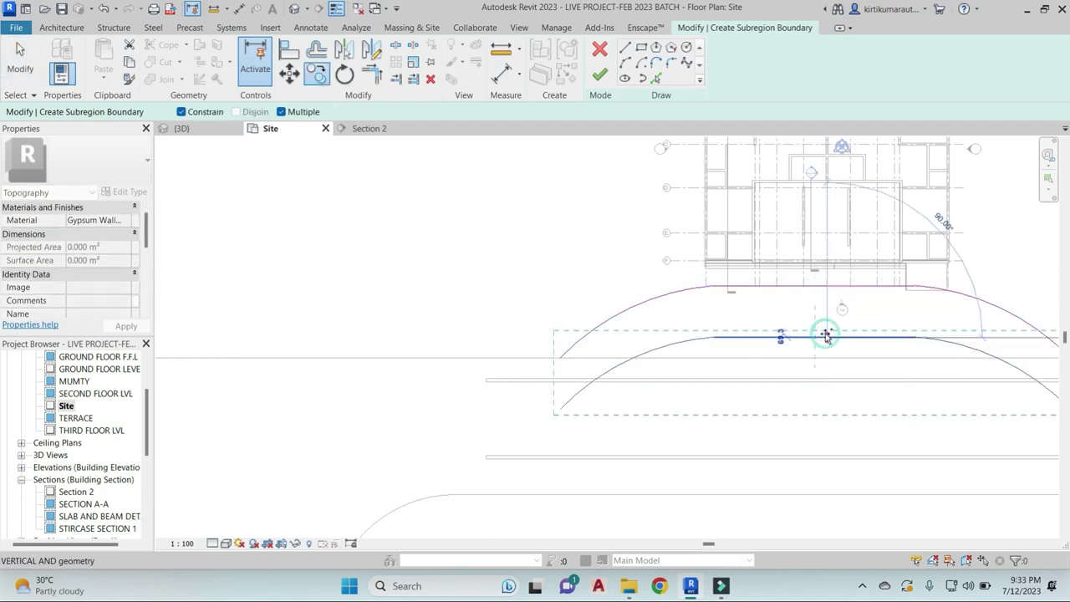
key(Escape)
scroll(826, 356, down, 1)
scroll(559, 337, up, 2)
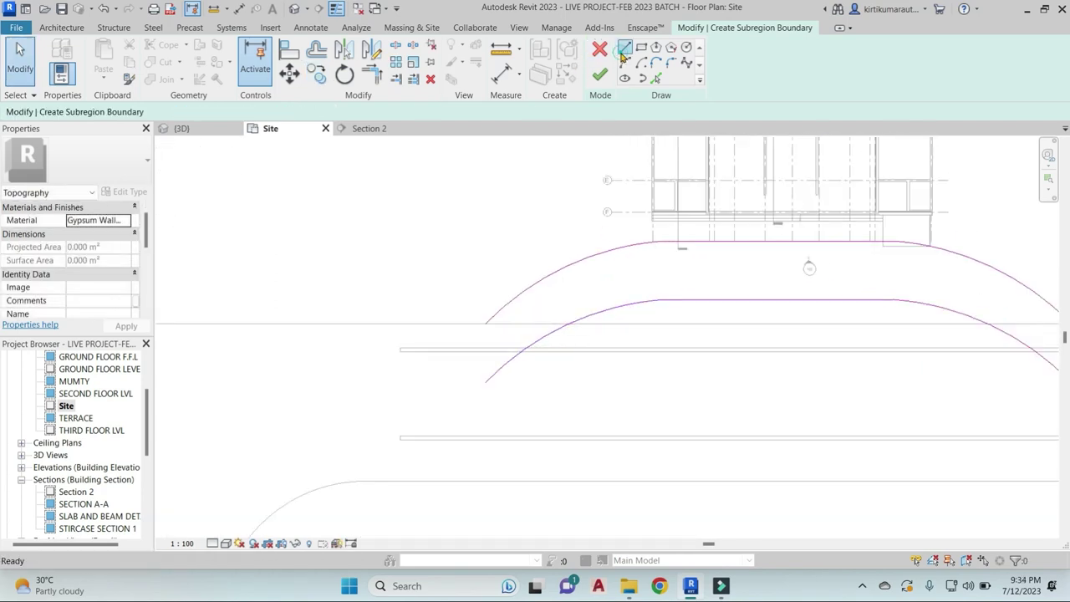
Connect the outer and inner arcs with a line, trim the overlaps, and finish the driveway subregion
click(623, 54)
click(486, 323)
click(569, 322)
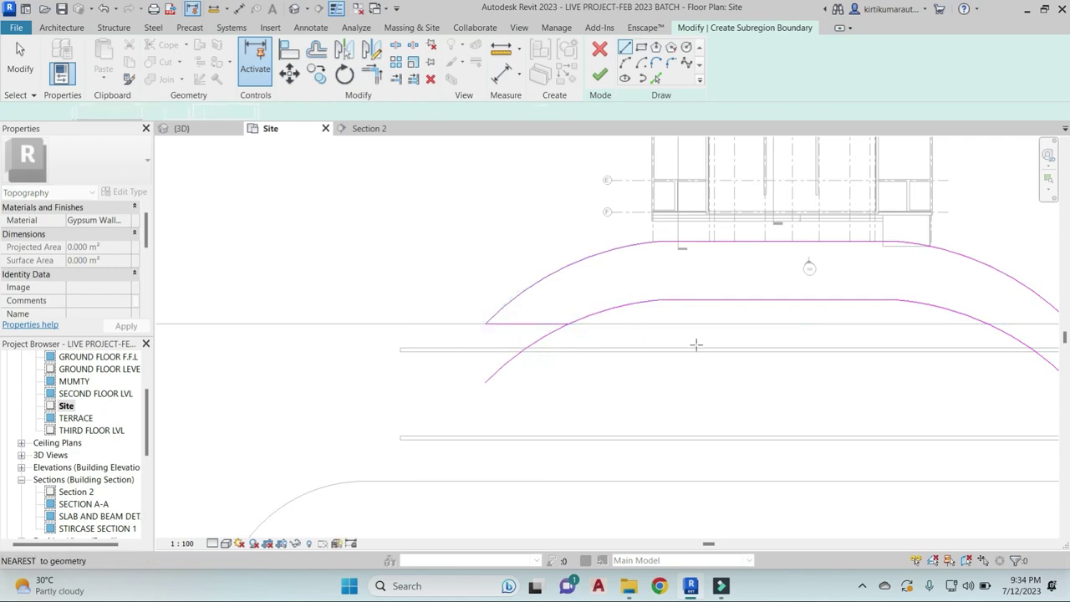
scroll(695, 343, down, 1)
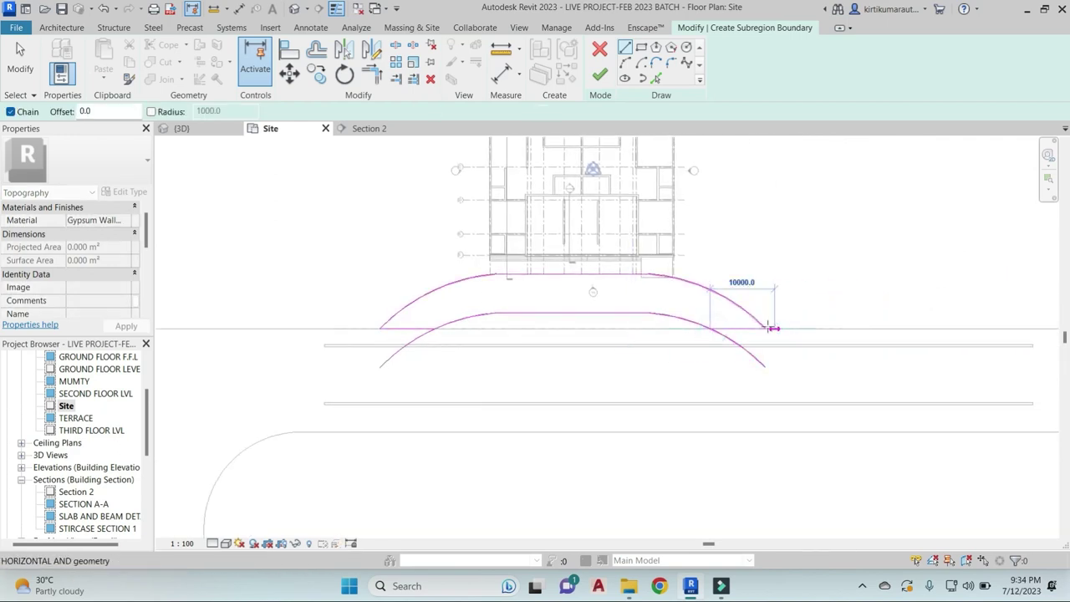
click(709, 328)
key(Escape)
key(Escape)
key(t)
key(r)
click(704, 323)
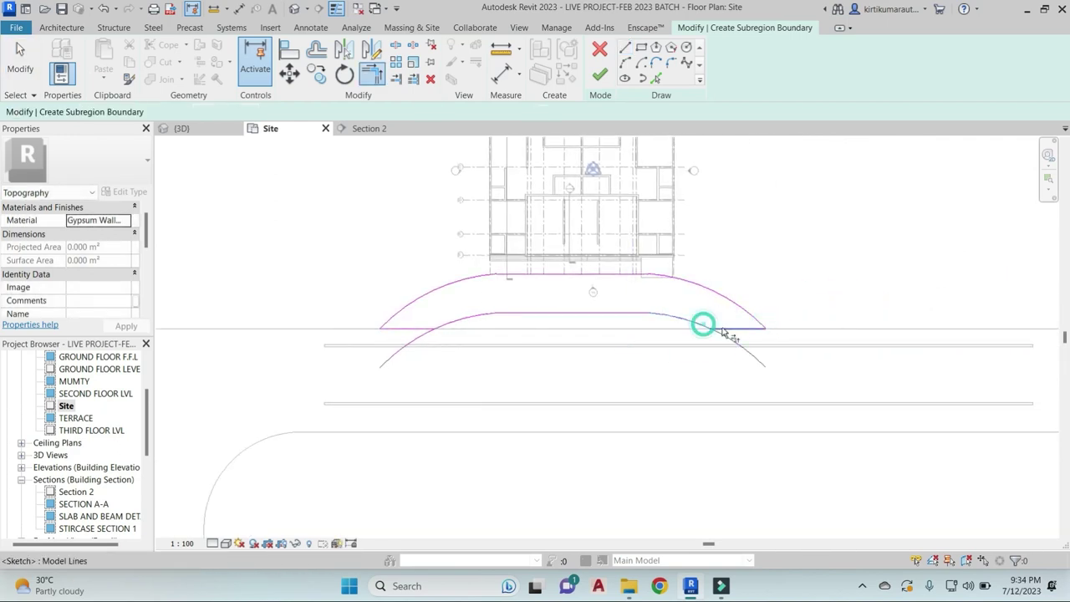
click(721, 327)
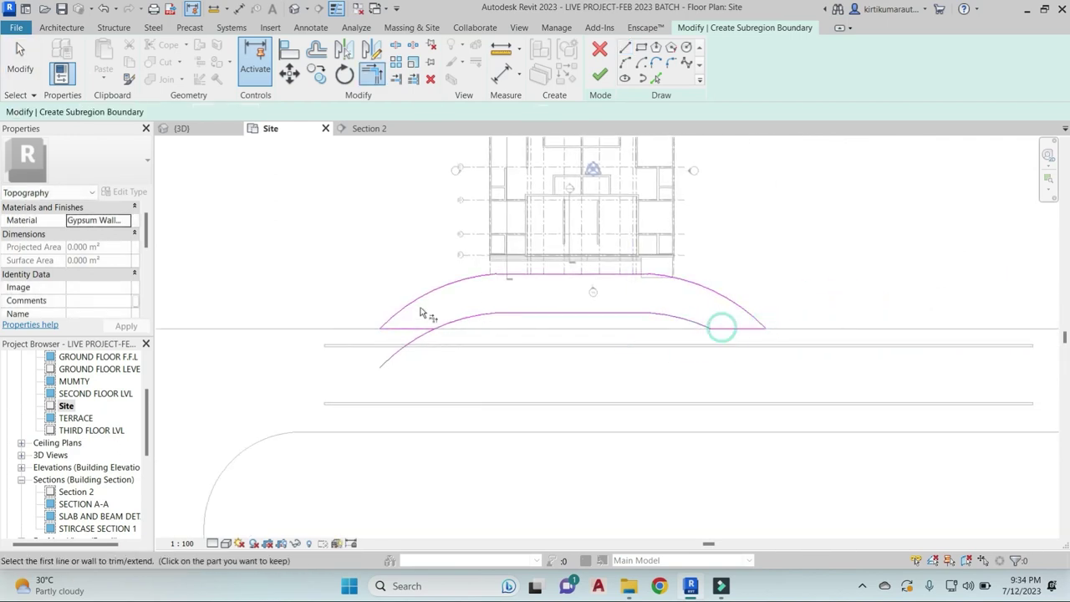
click(600, 75)
In the 3D view, assign the Damp-proofing material to the curved driveway subregion
middle_drag(638, 360, 702, 340)
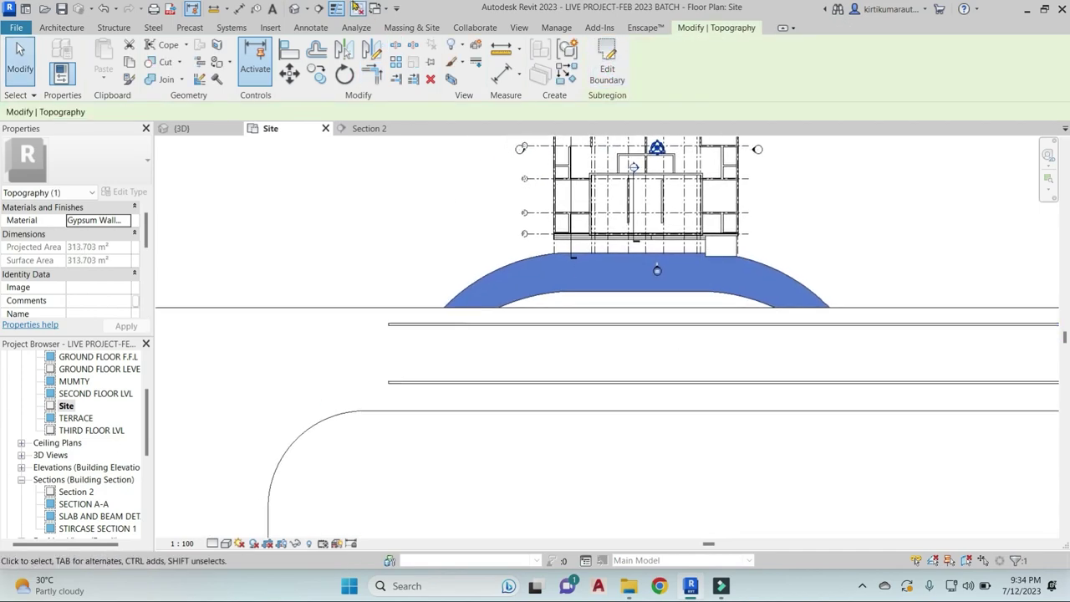
click(294, 11)
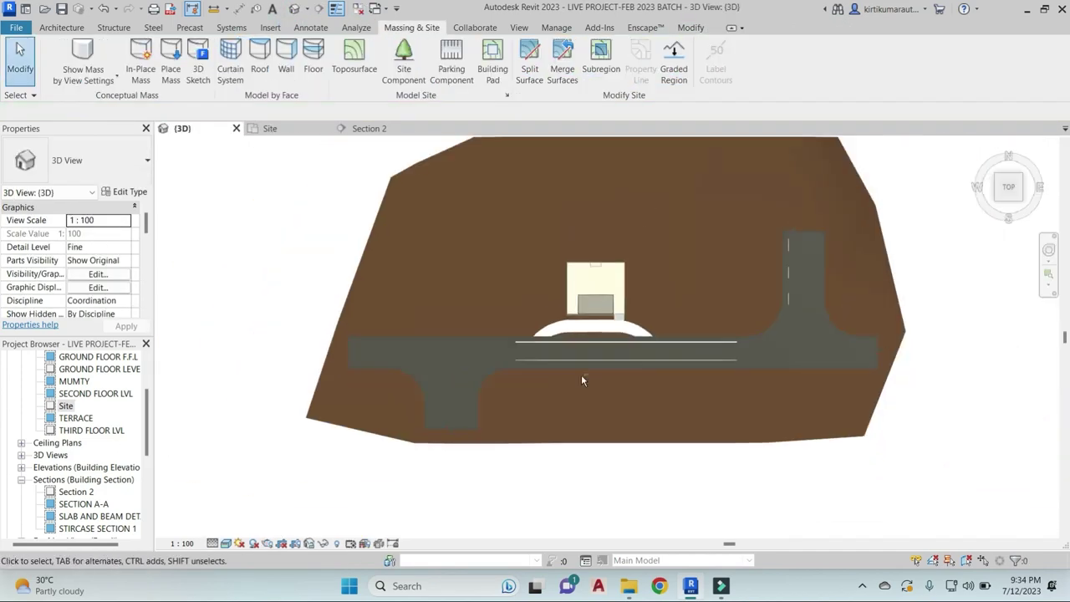
shift+middle_drag(581, 374, 679, 273)
click(679, 273)
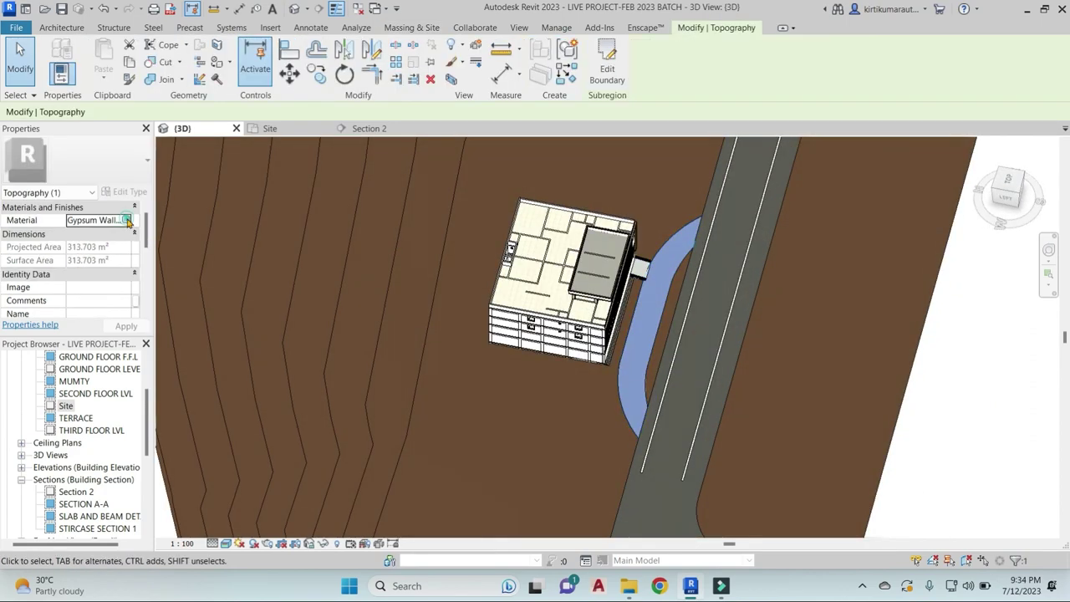
click(126, 219)
text(DAM)
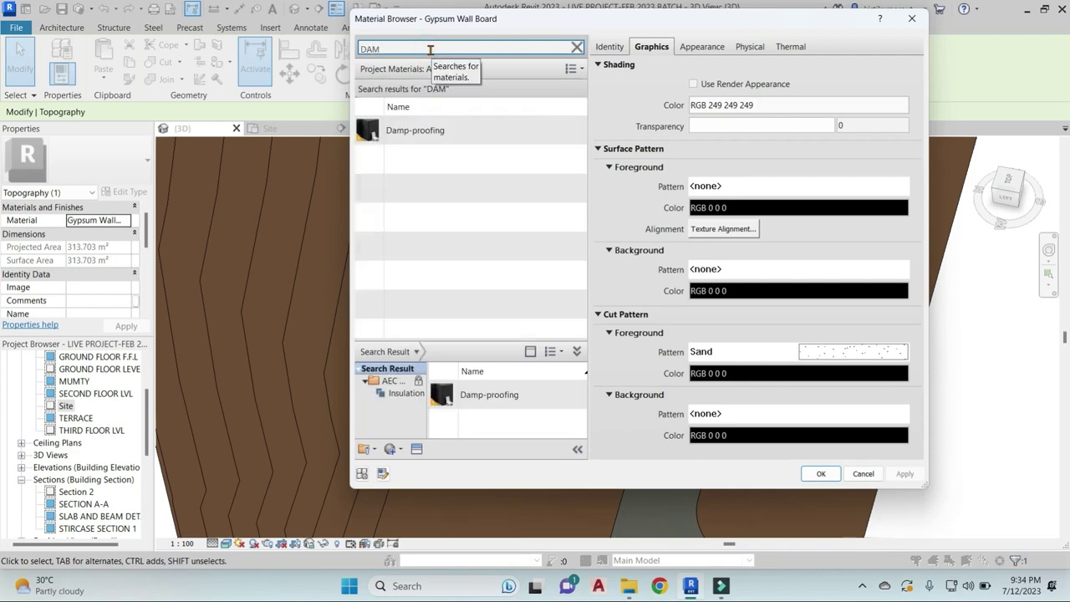
click(440, 125)
click(821, 474)
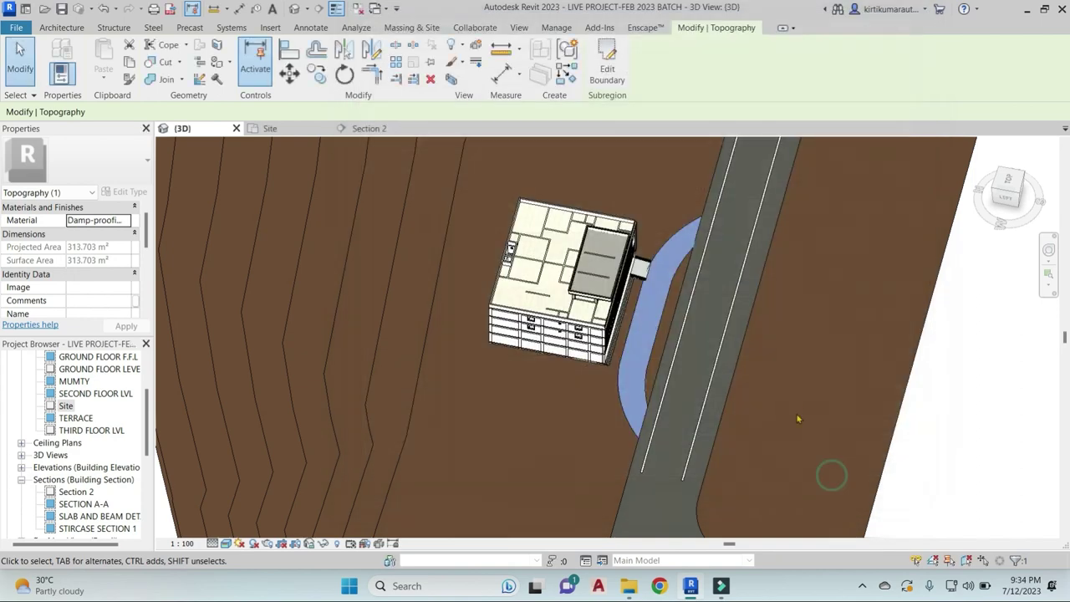
key(Escape)
Orbit and zoom around the site, then look straight down on it from the ViewCube Top face
shift+middle_drag(774, 377, 592, 367)
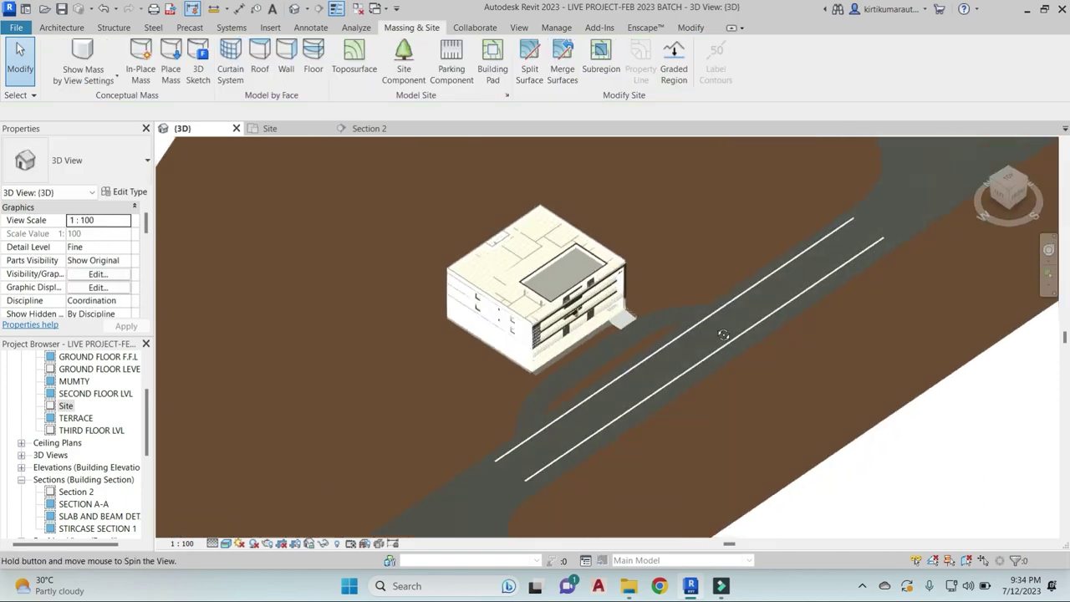
scroll(592, 368, up, 4)
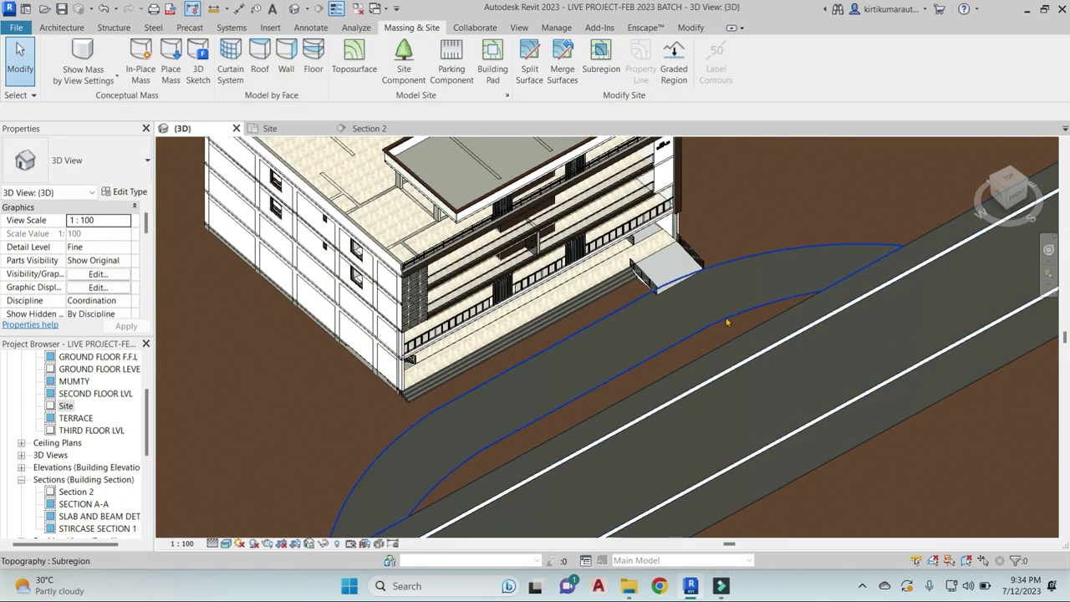
scroll(797, 295, down, 5)
shift+middle_drag(797, 295, 747, 370)
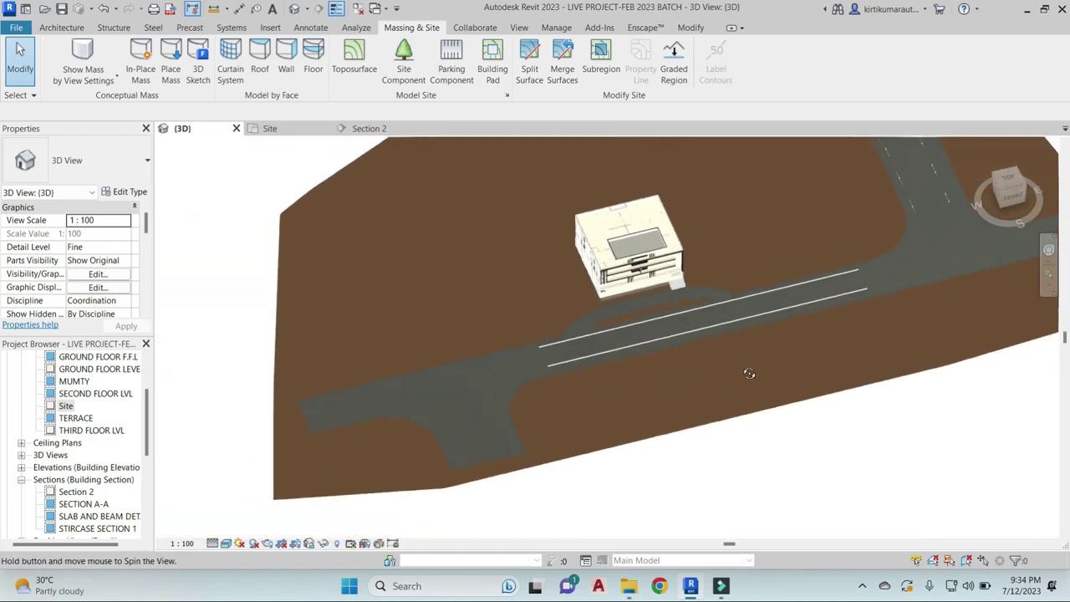
scroll(669, 282, up, 2)
scroll(670, 282, up, 2)
scroll(617, 326, up, 2)
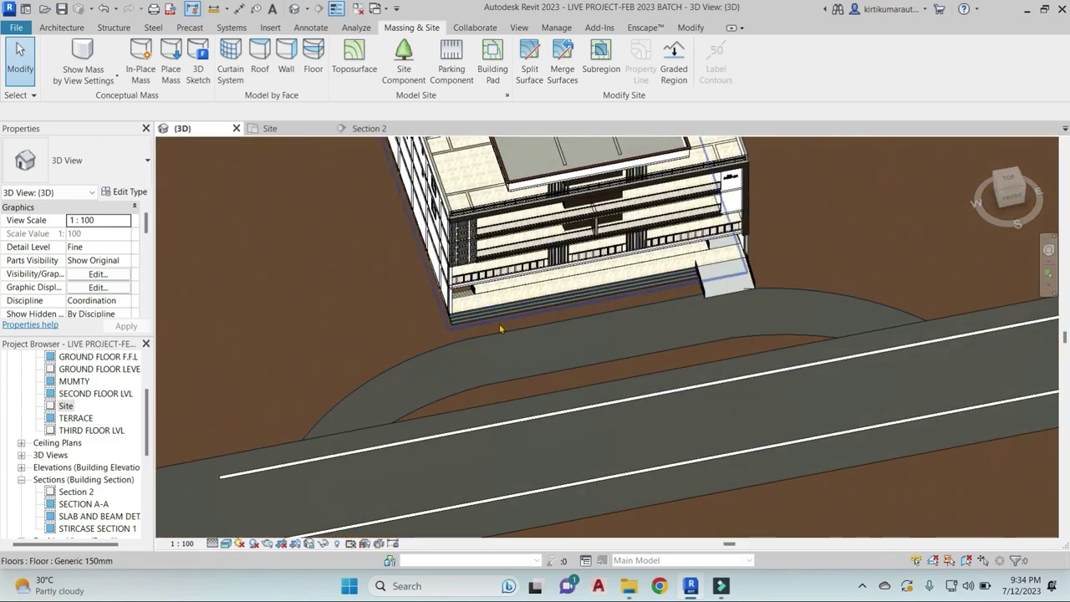
scroll(499, 323, up, 2)
scroll(411, 341, down, 3)
scroll(635, 313, up, 2)
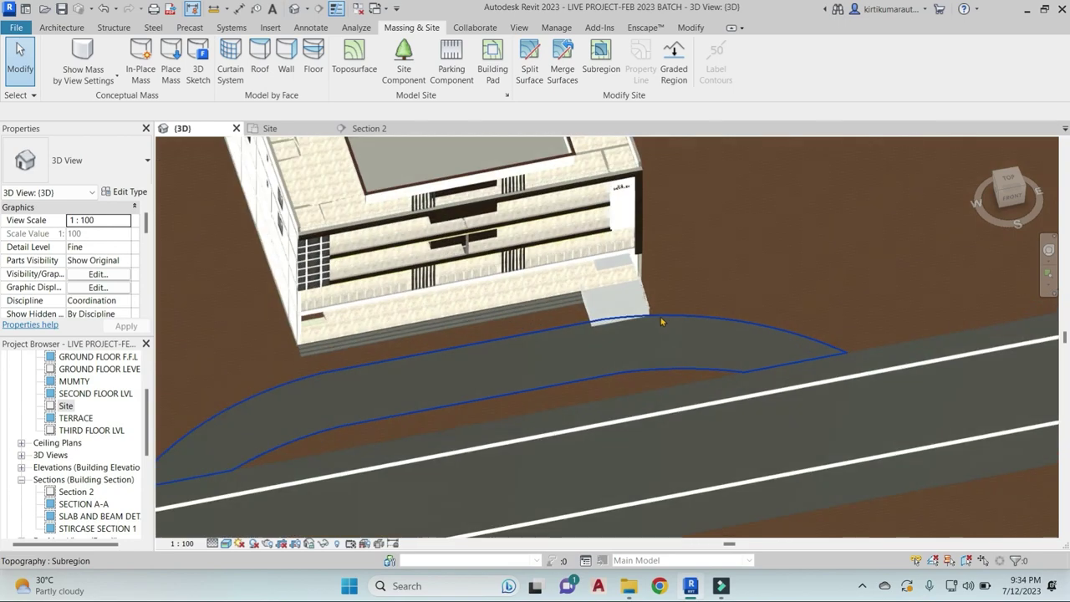
scroll(627, 307, up, 1)
scroll(322, 372, up, 3)
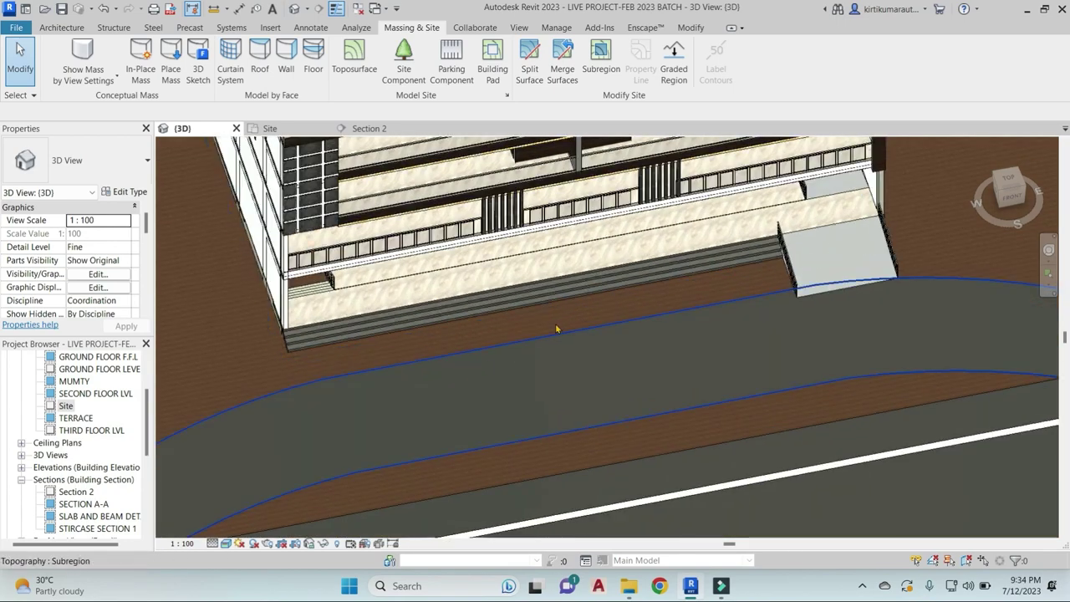
scroll(603, 324, down, 2)
scroll(608, 322, down, 1)
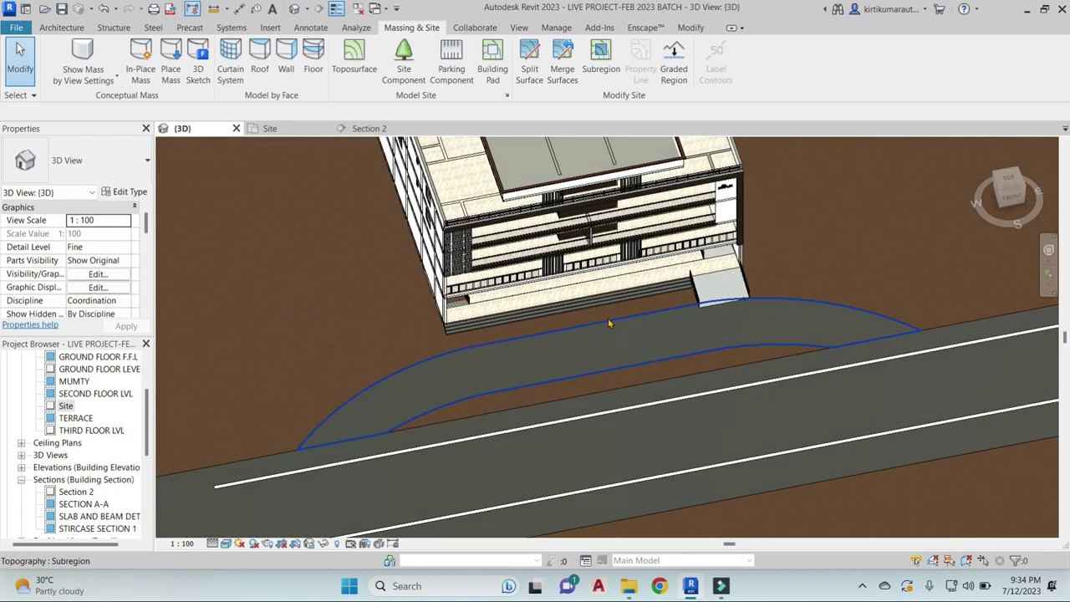
click(1013, 182)
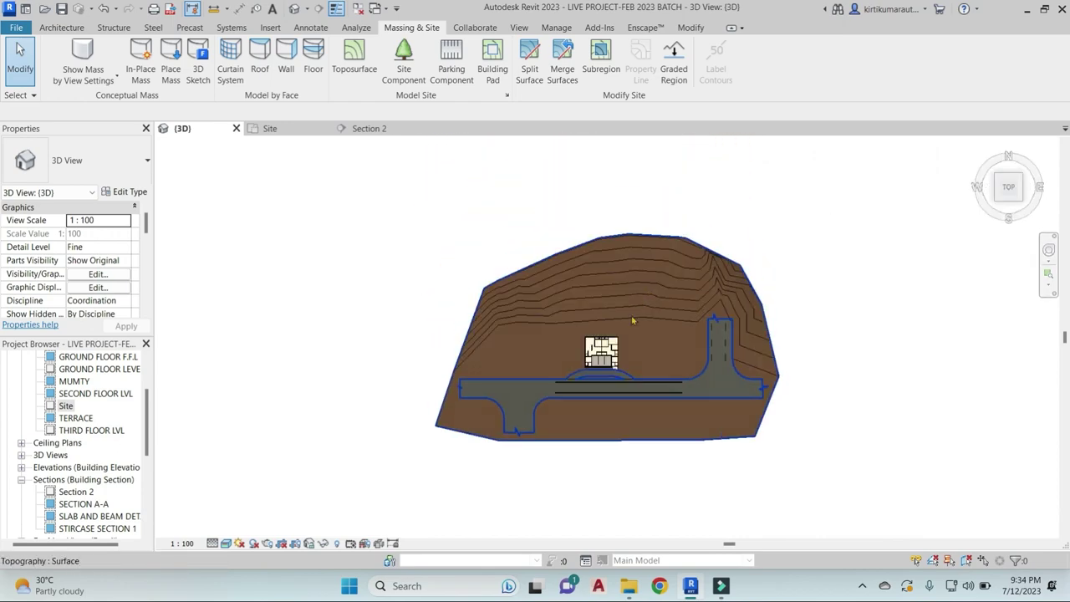
click(633, 319)
key(Escape)
Start Floor by Face and duplicate the 200MM SLAB type as a new type named 150
click(613, 241)
key(Escape)
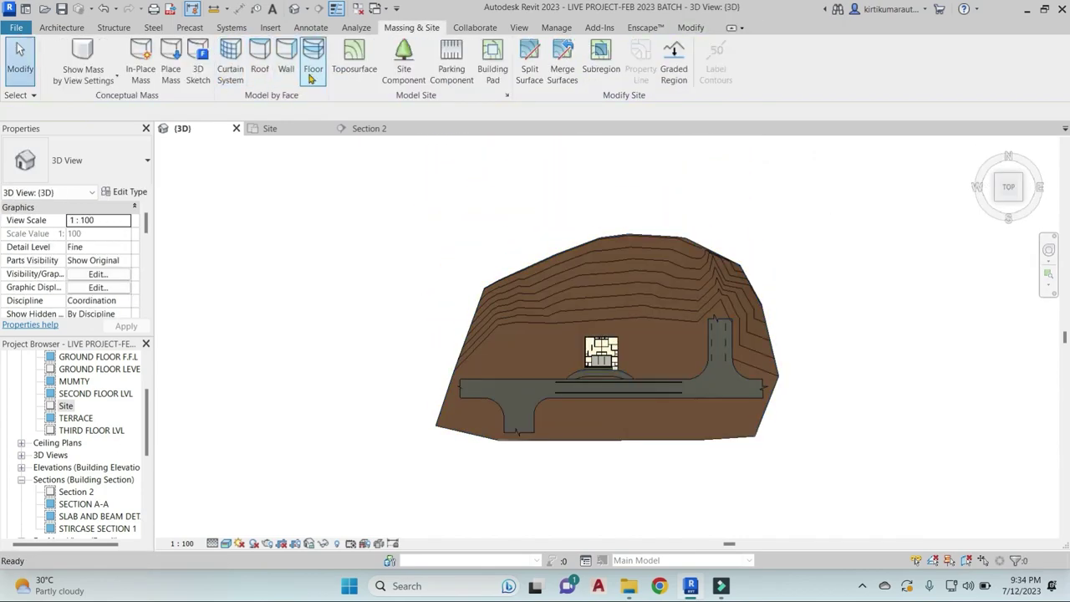
click(310, 75)
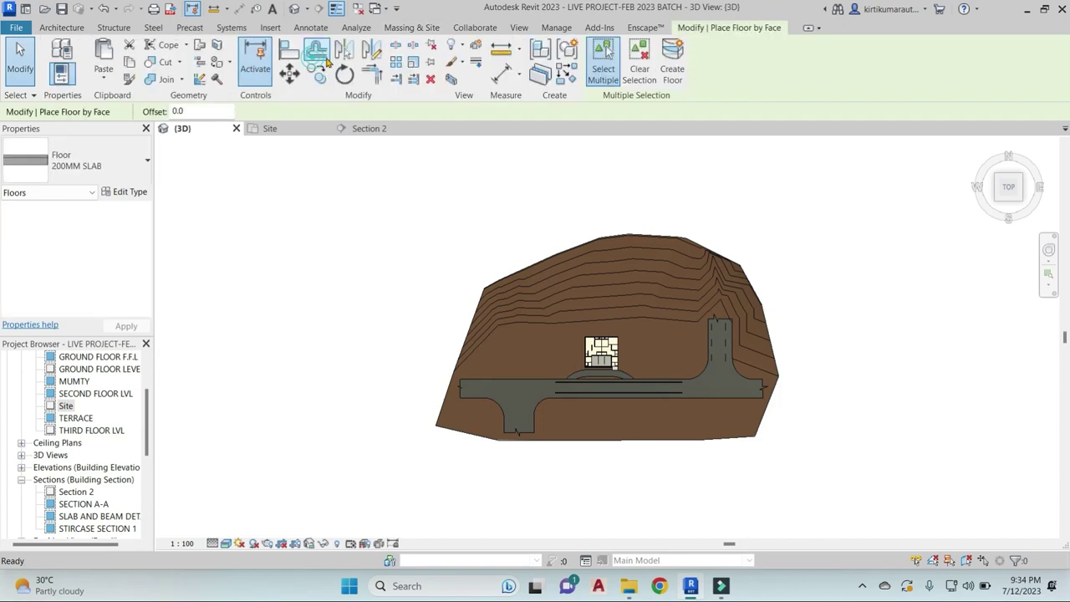
click(130, 191)
click(1022, 63)
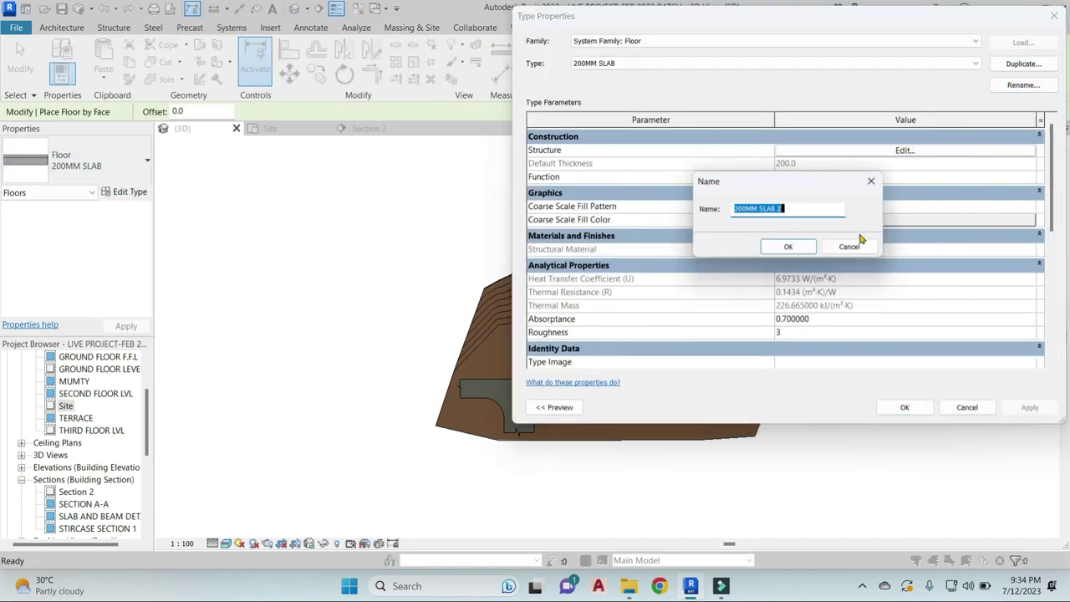
click(798, 208)
text(150)
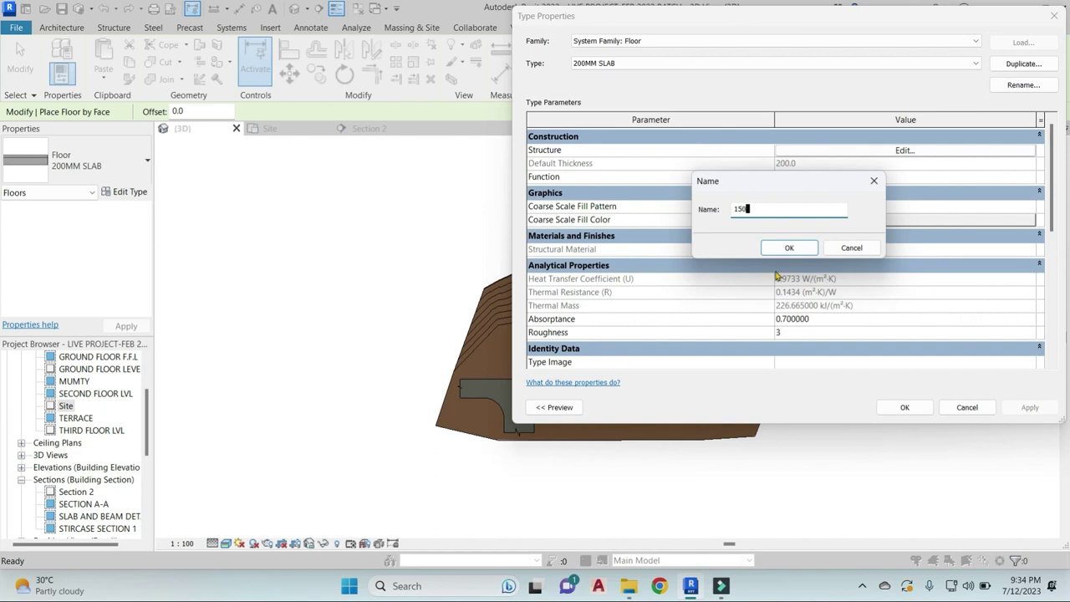
click(789, 248)
Delete the 50 mm Finish 1 layer, keeping one 150.0 concrete structure layer, and save the type
click(906, 151)
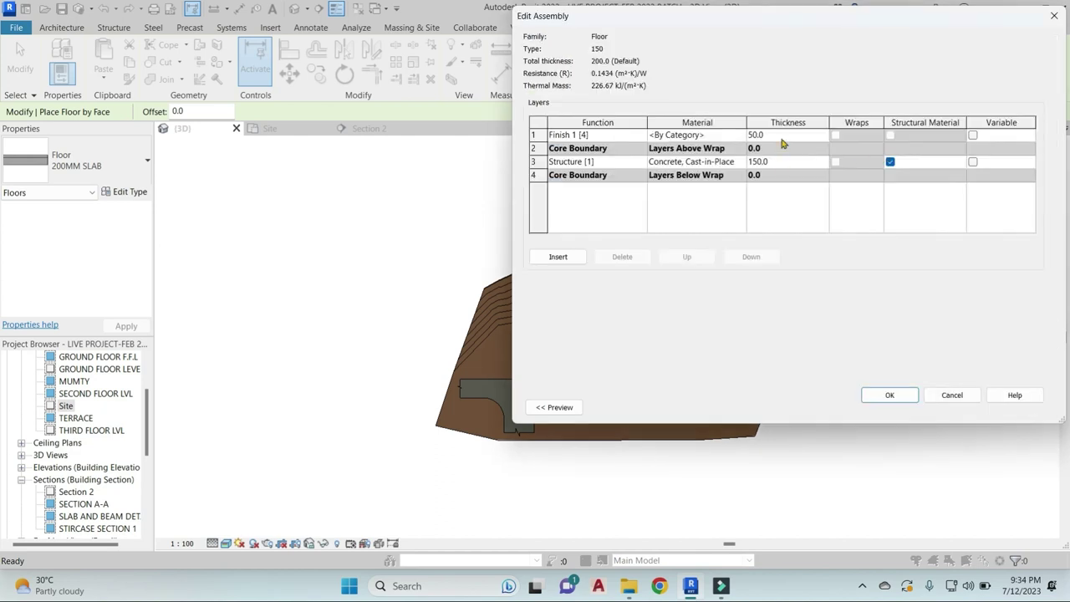
click(537, 135)
click(619, 256)
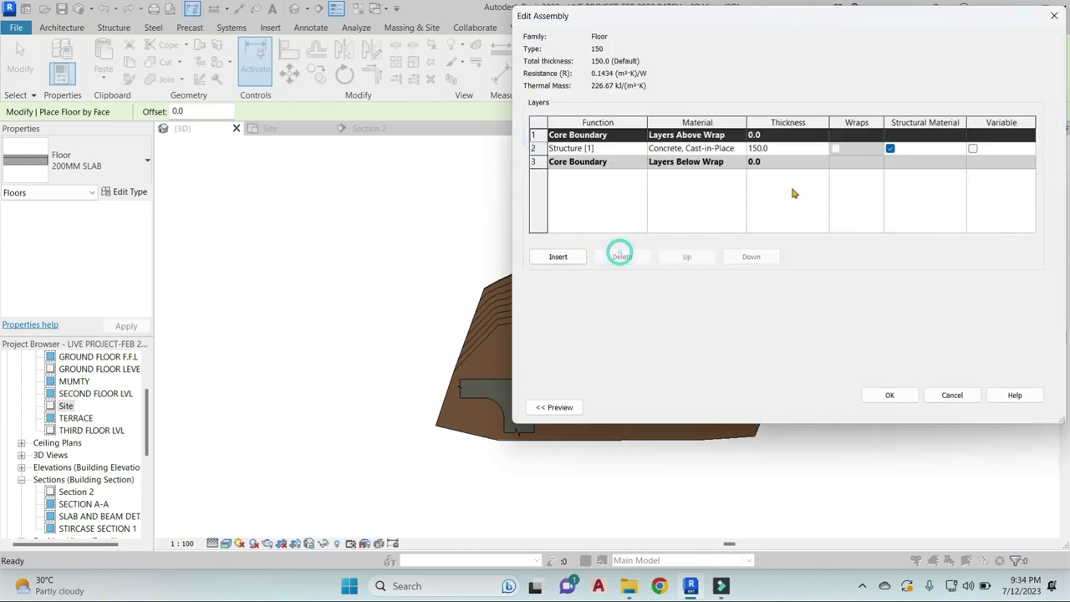
click(800, 148)
click(900, 400)
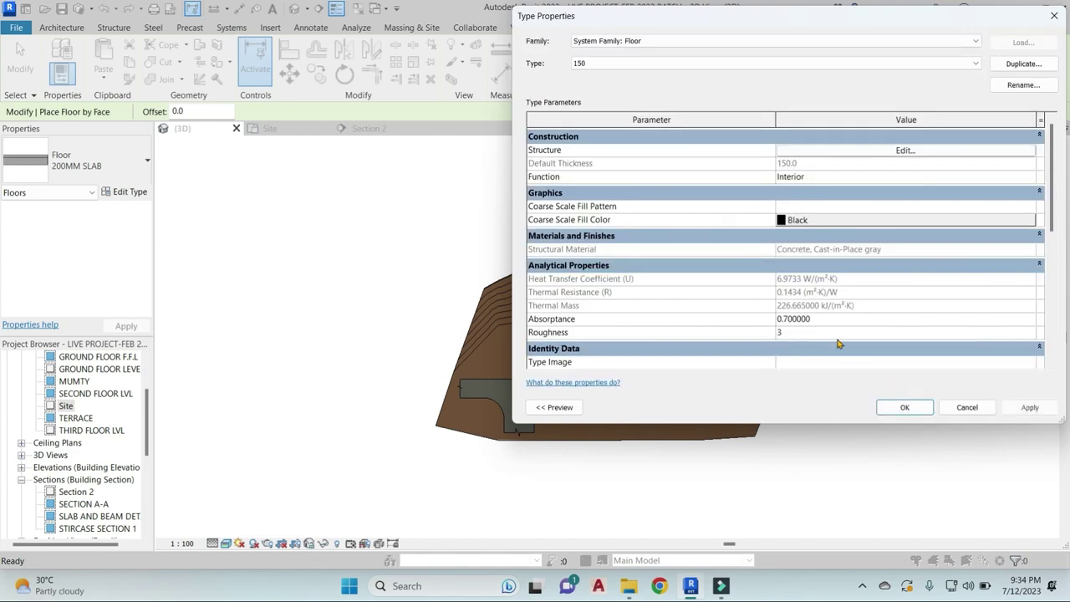
click(903, 408)
click(61, 27)
click(319, 77)
Dismiss the work plane warning and start an architectural floor on the GROUND FLOOR LEVEL plan
click(340, 102)
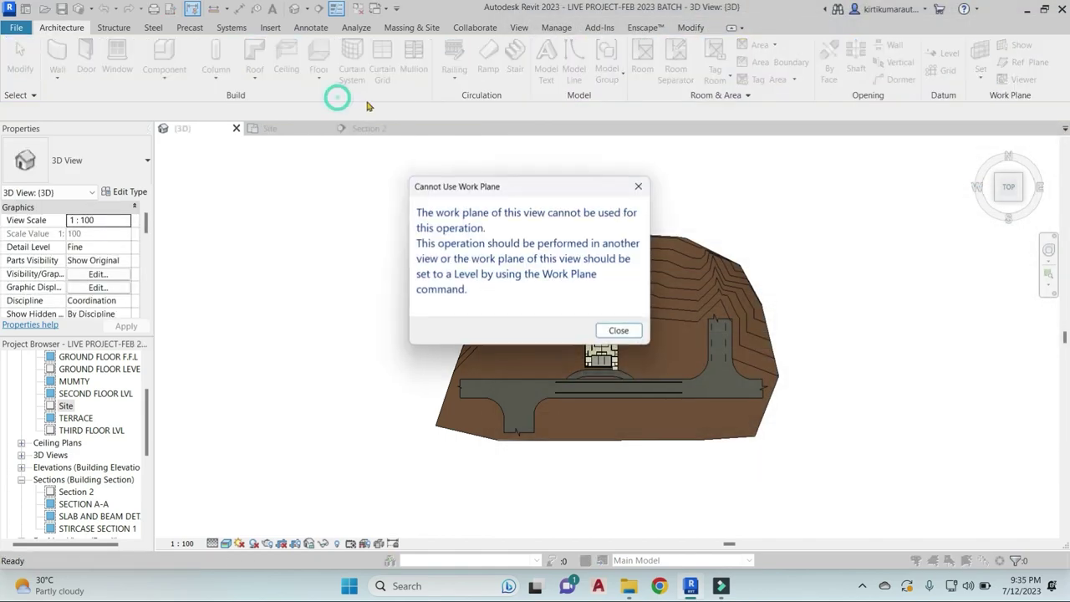
click(623, 332)
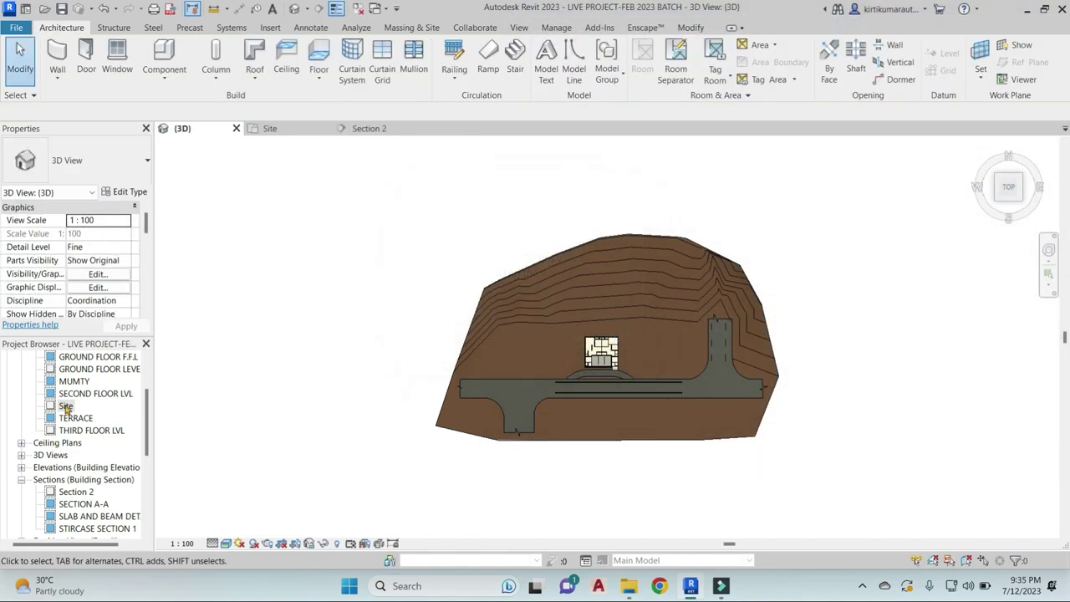
scroll(65, 407, up, 1)
double_click(98, 406)
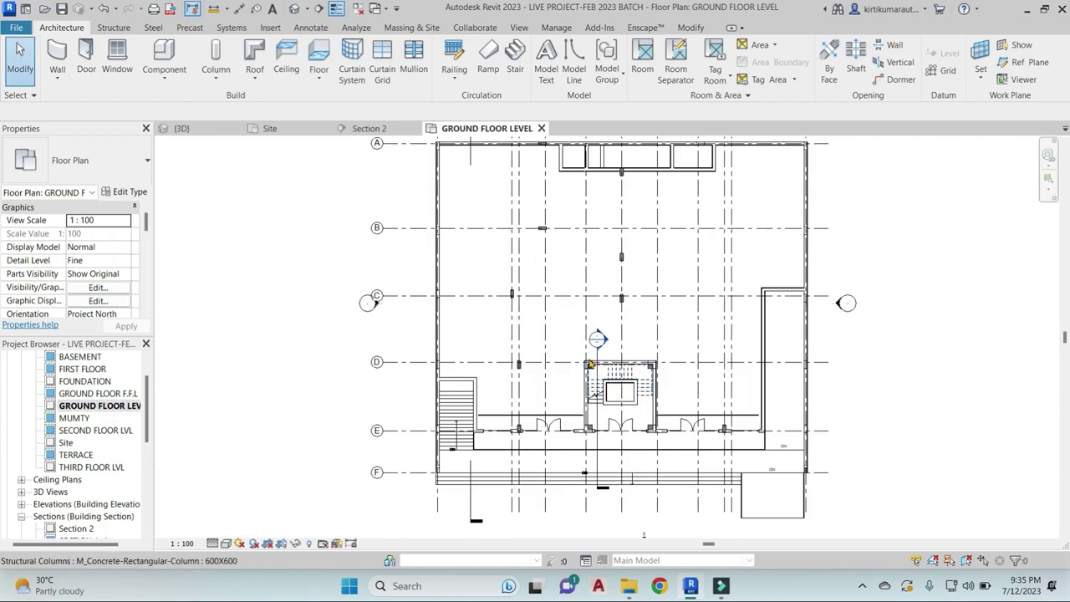
click(318, 75)
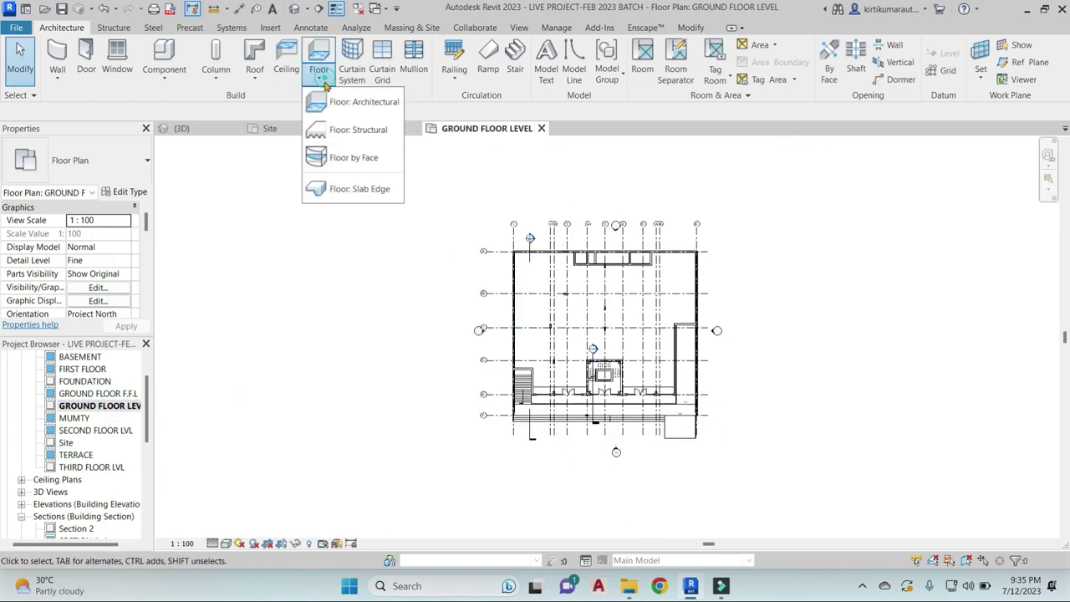
click(365, 104)
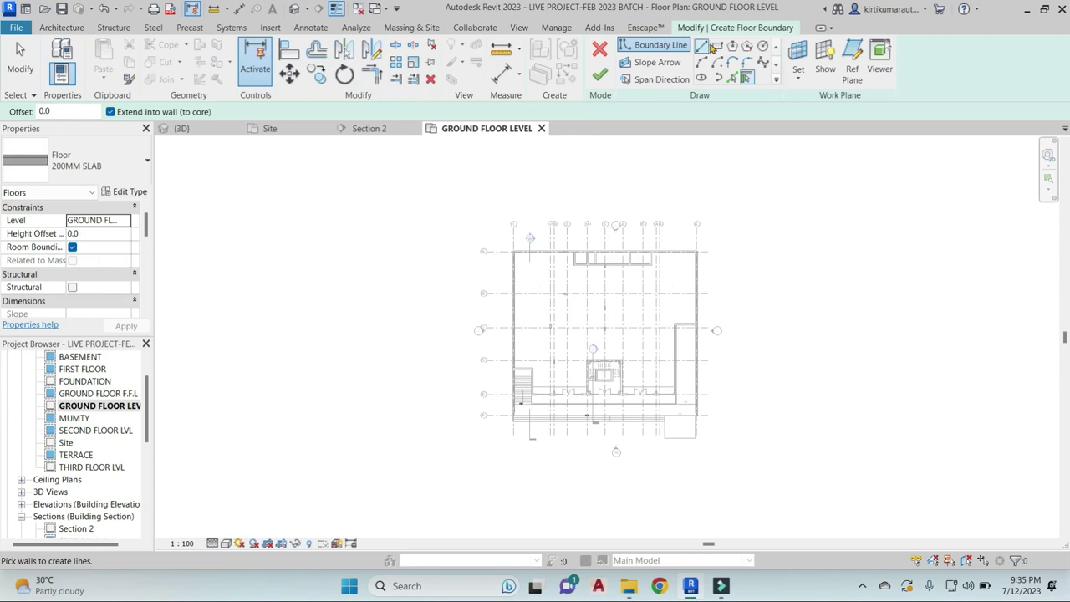
Sketch a rectangular floor boundary starting at grid A/1
click(717, 45)
scroll(544, 234, up, 3)
click(499, 257)
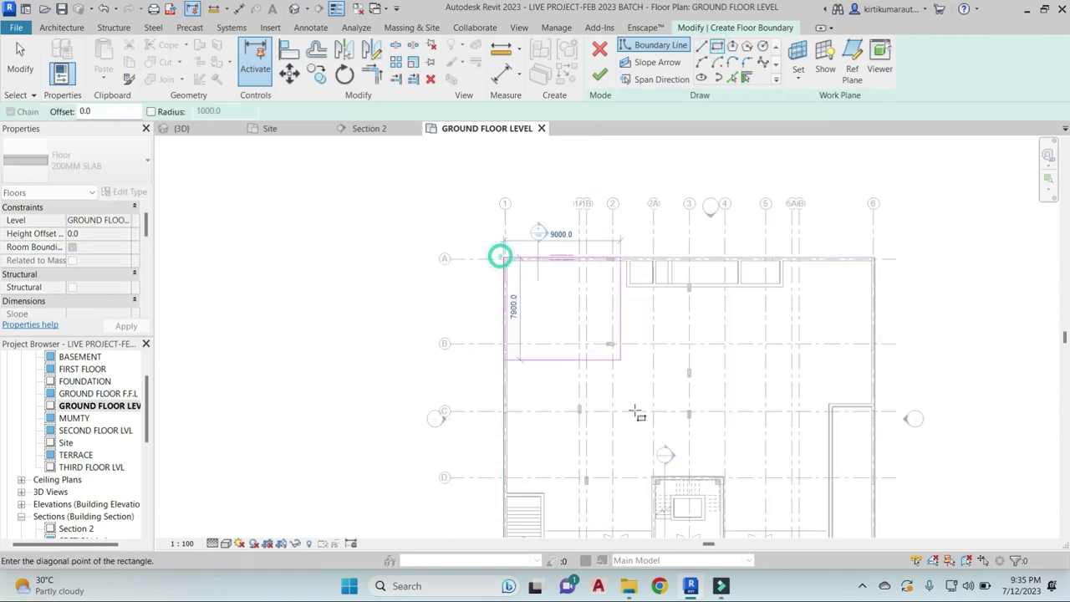
scroll(651, 376, down, 3)
scroll(740, 354, up, 3)
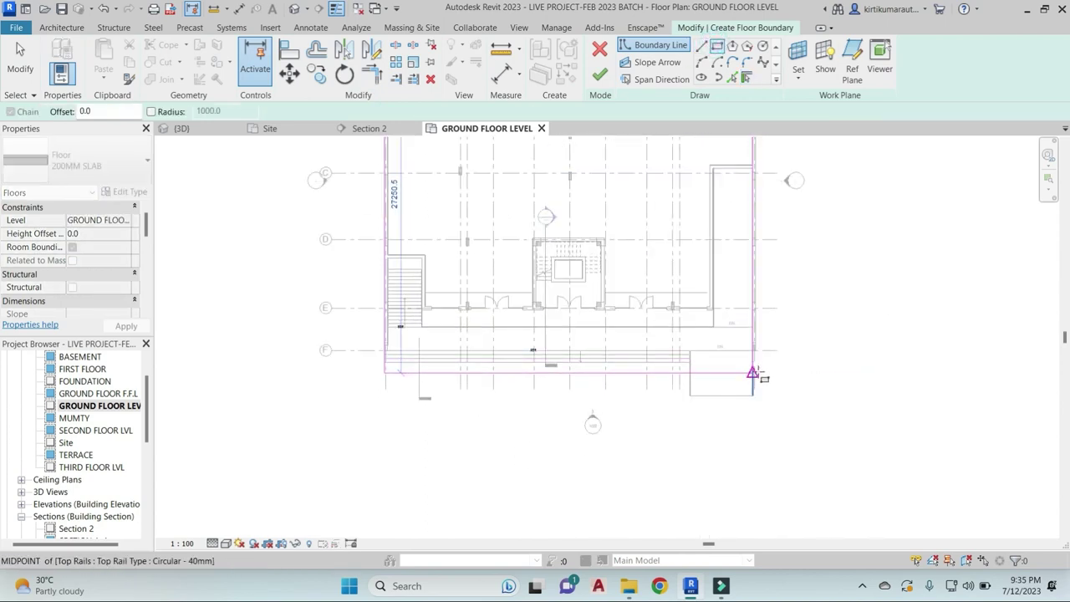
scroll(761, 362, up, 2)
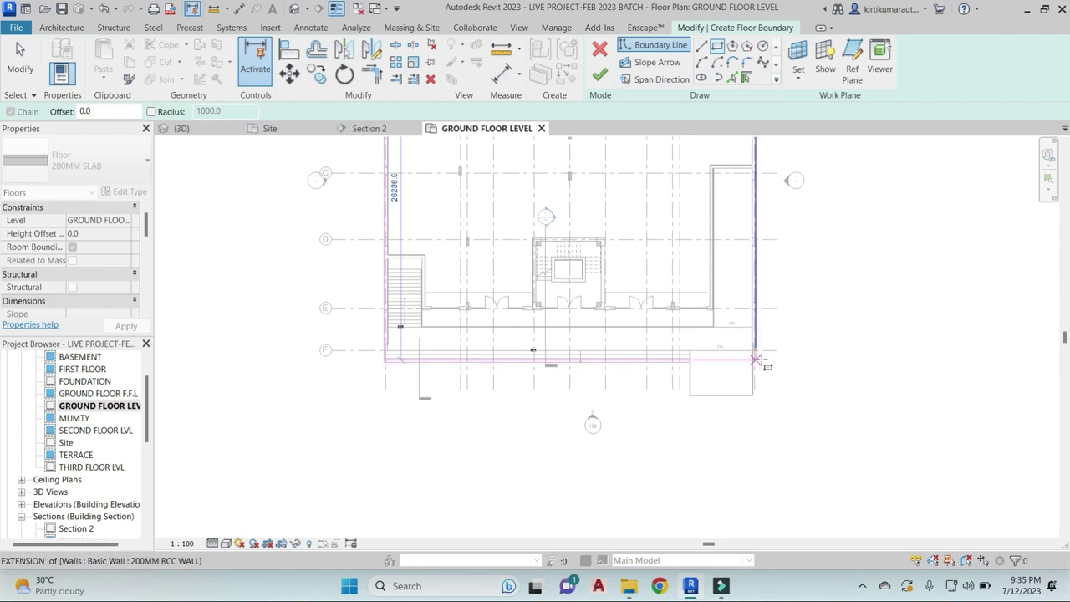
scroll(759, 367, up, 2)
click(750, 364)
key(Escape)
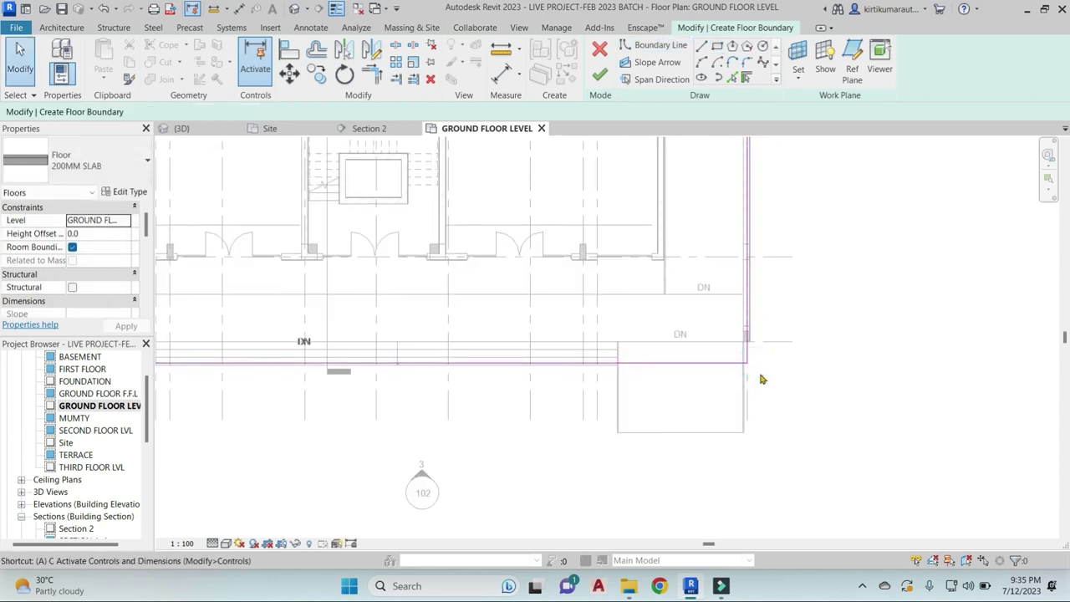
Draw a larger 46000 by 38000 rectangle around the whole plan and finish the floor
key(a)
key(l)
scroll(604, 367, up, 4)
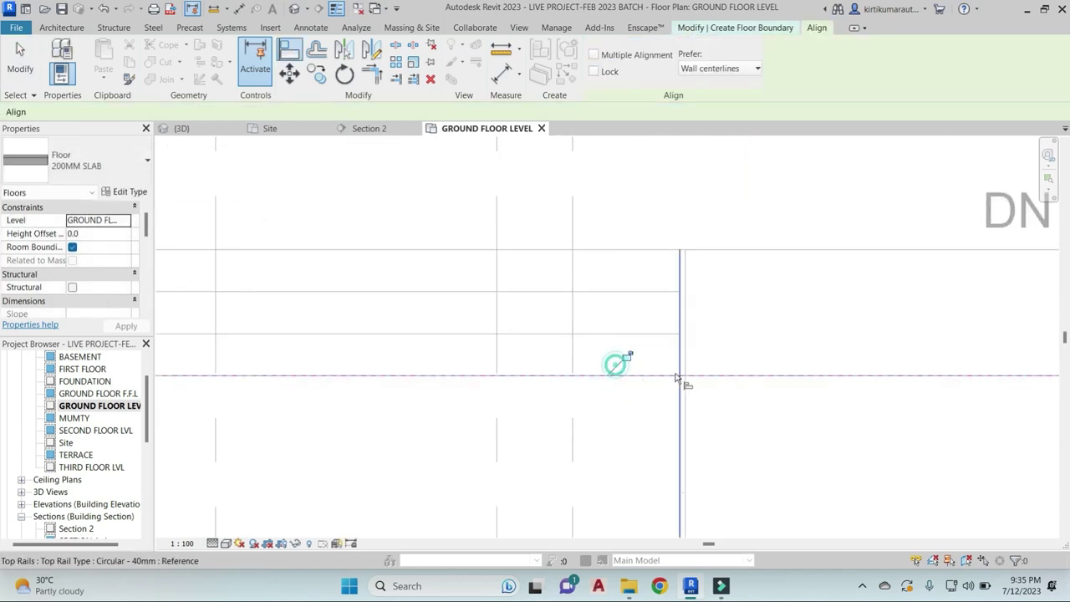
scroll(603, 367, down, 5)
scroll(681, 368, down, 5)
scroll(668, 335, down, 3)
key(Escape)
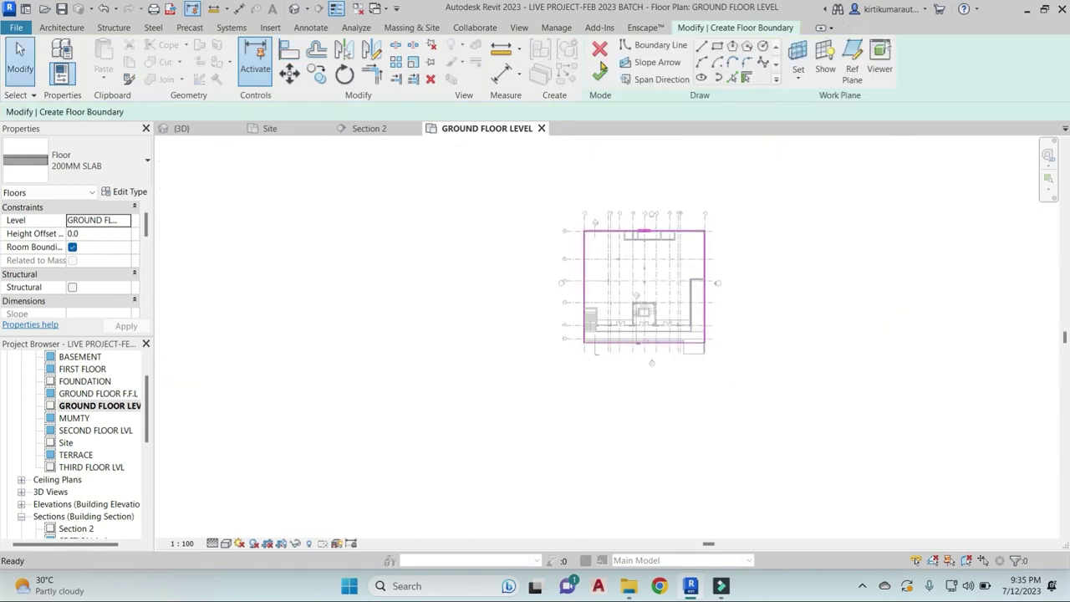
key(Return)
click(543, 208)
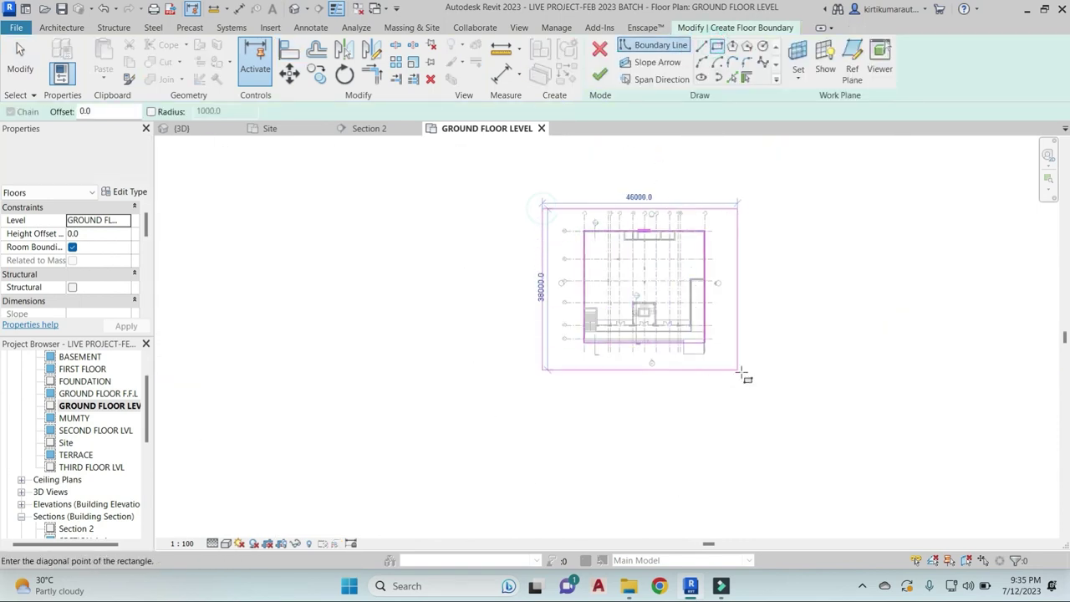
click(745, 369)
click(599, 74)
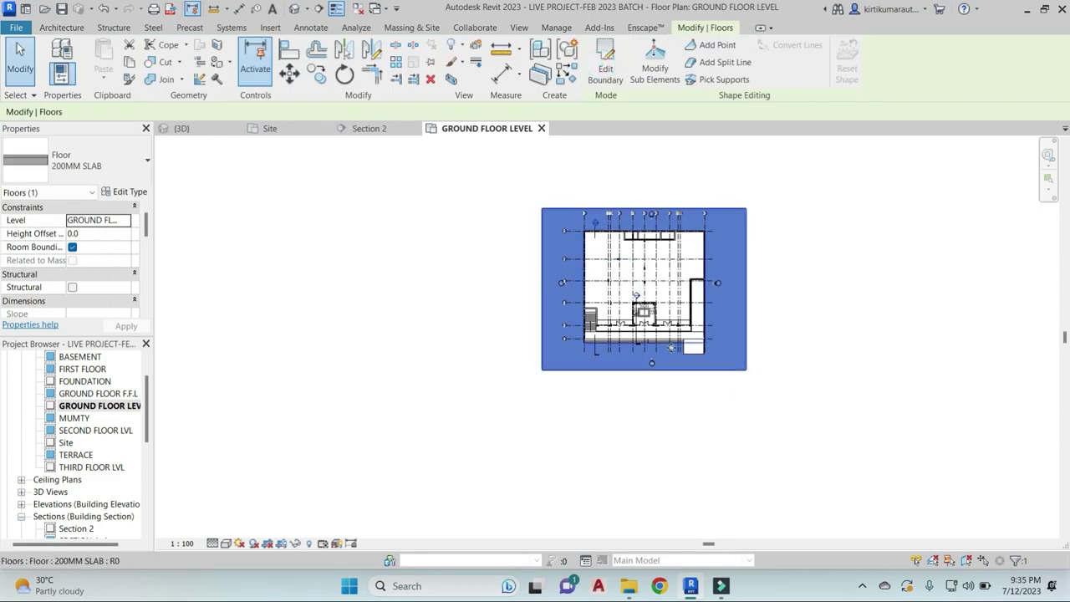
In the 3D view, select the floor slab under the building and open its boundary sketch
click(296, 10)
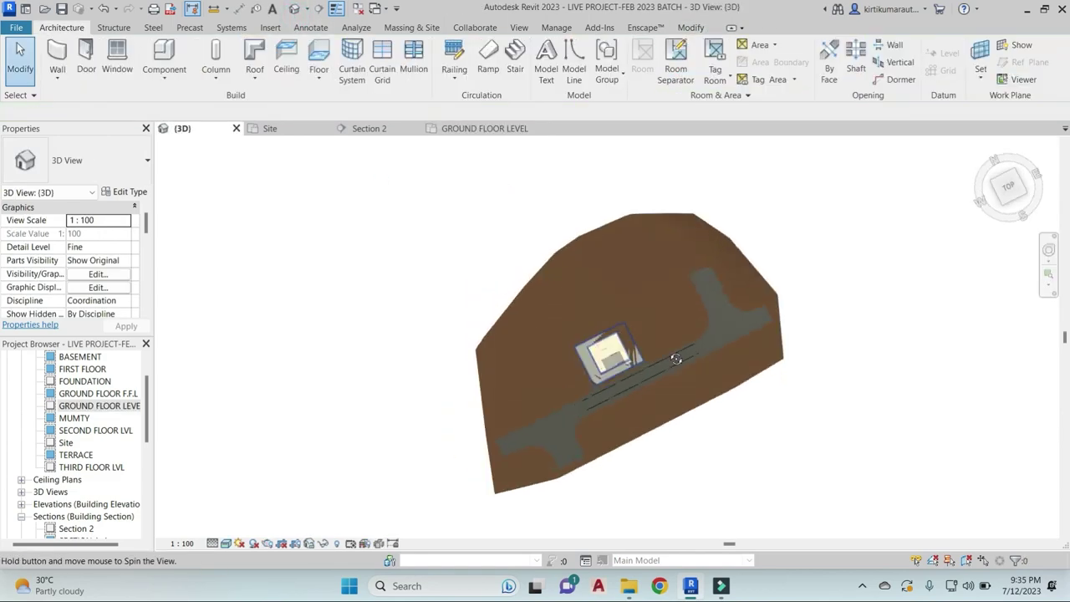
shift+middle_drag(676, 354, 660, 359)
scroll(635, 368, up, 3)
scroll(659, 269, up, 2)
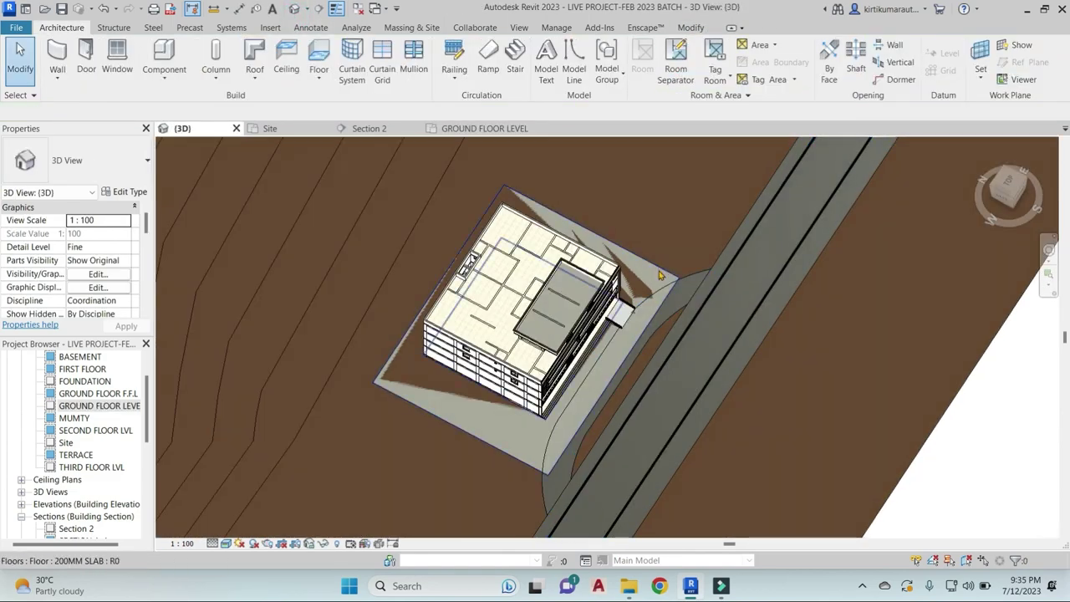
click(658, 274)
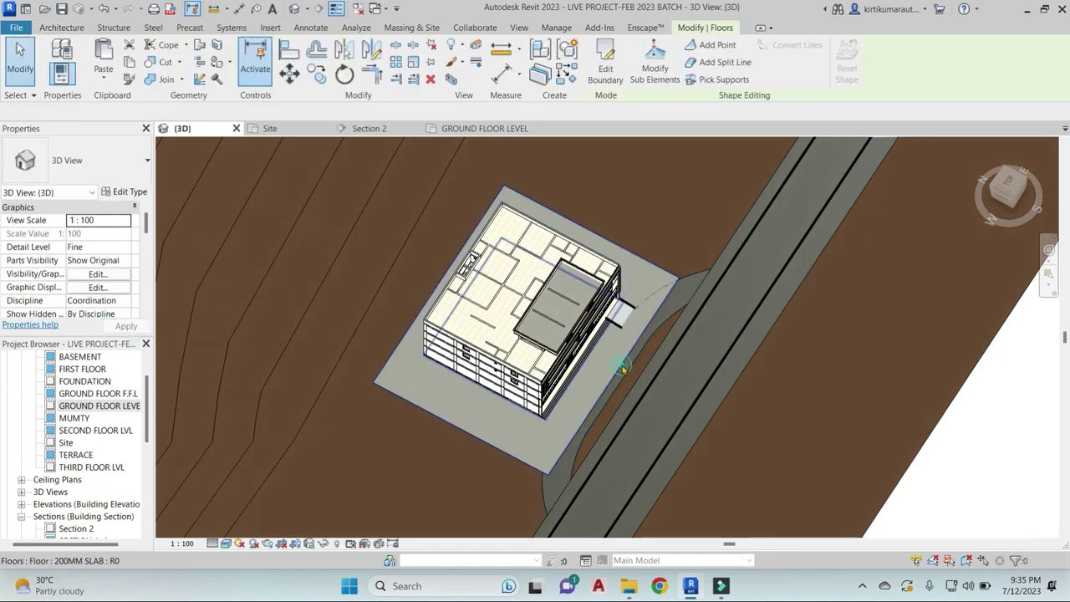
click(606, 69)
Try aligning a boundary line, finish the boundary edit, and orbit to inspect the slab
scroll(666, 343, up, 2)
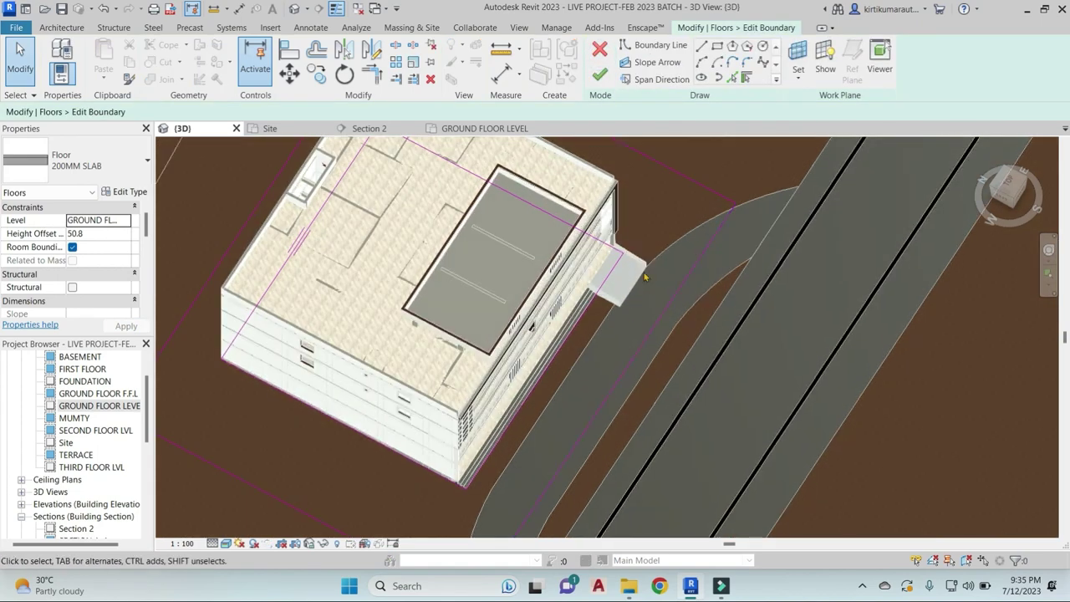
scroll(652, 297, down, 2)
key(l)
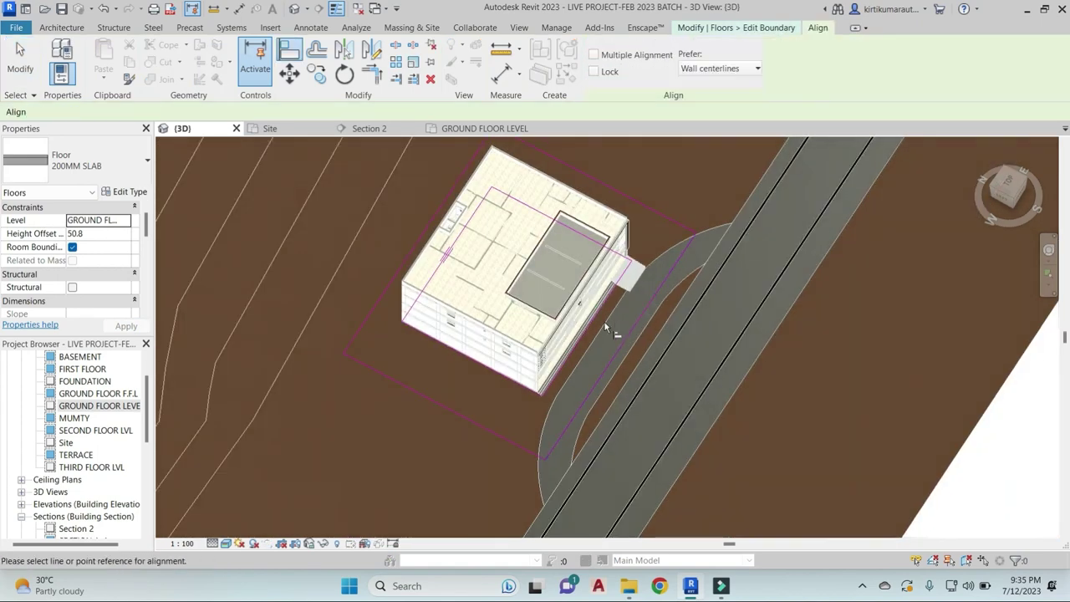
key(Escape)
click(623, 328)
scroll(618, 326, up, 3)
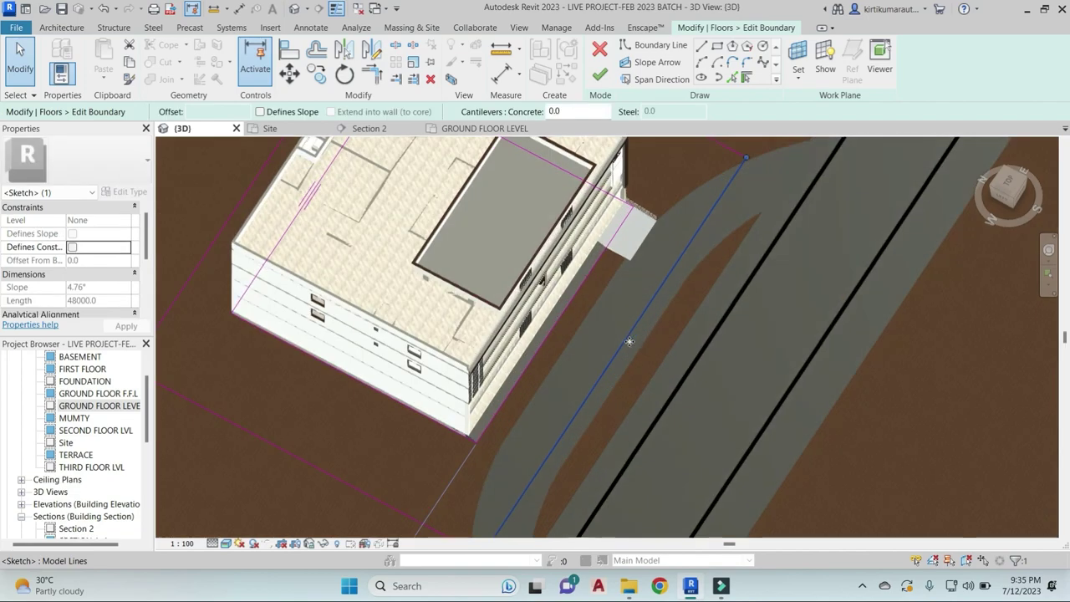
click(599, 75)
key(Escape)
scroll(712, 320, down, 4)
mouse_move(712, 320)
shift+middle_down()
mouse_move(625, 168)
mouse_move(409, 314)
mouse_move(463, 406)
mouse_move(427, 425)
mouse_move(610, 323)
mouse_move(638, 362)
mouse_move(561, 407)
mouse_move(575, 369)
shift+middle_up()
scroll(407, 312, up, 2)
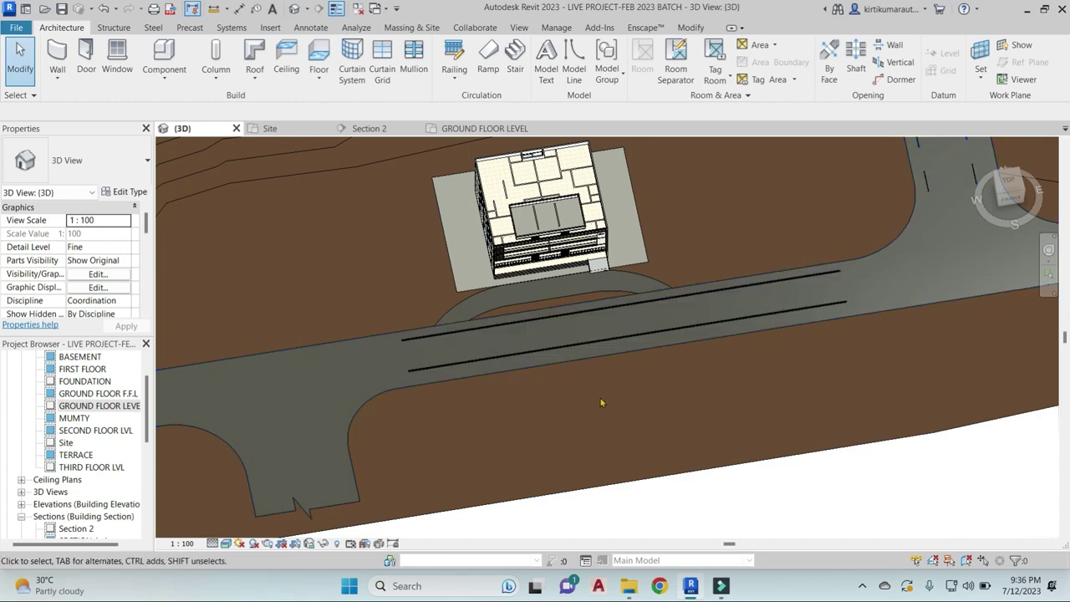
Open the GROUND FLOOR LEVEL plan with Crop View and Crop Region Visible turned off
shift+middle_drag(542, 437, 576, 342)
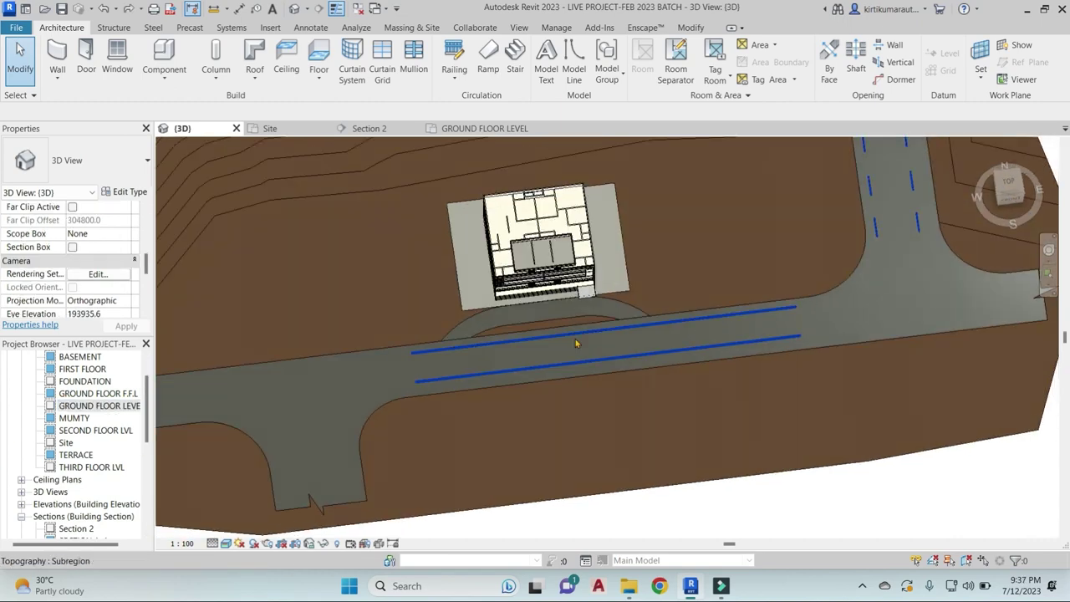
double_click(98, 406)
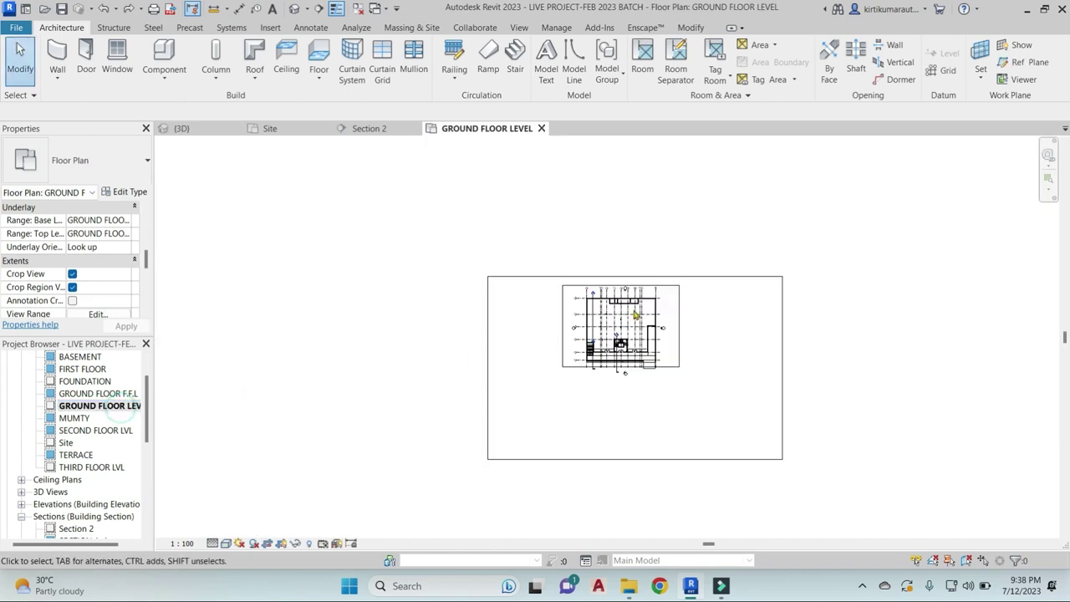
click(635, 277)
drag(634, 276, 637, 210)
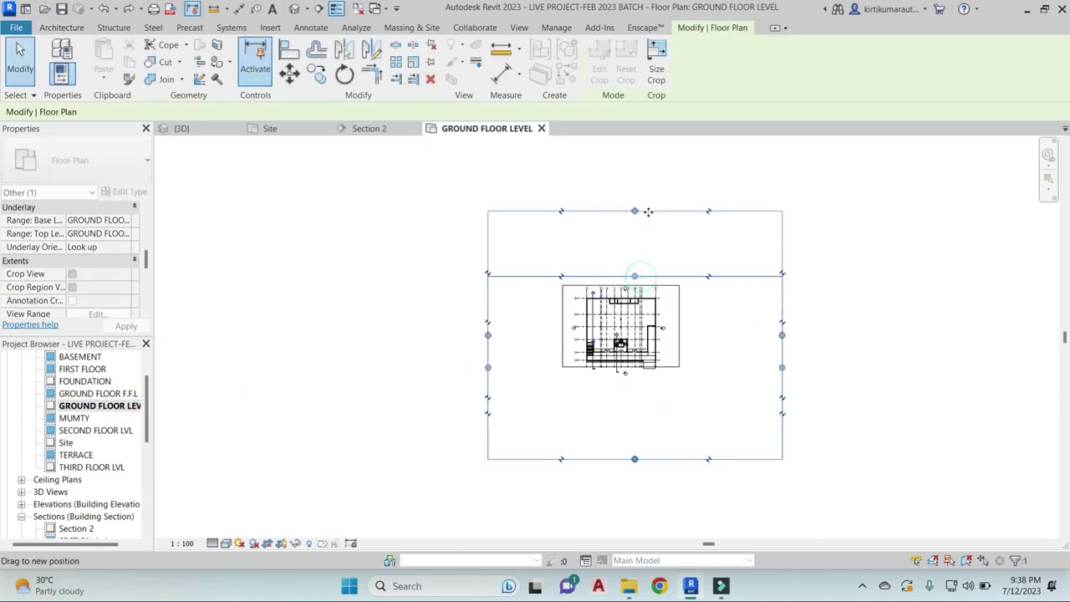
click(269, 543)
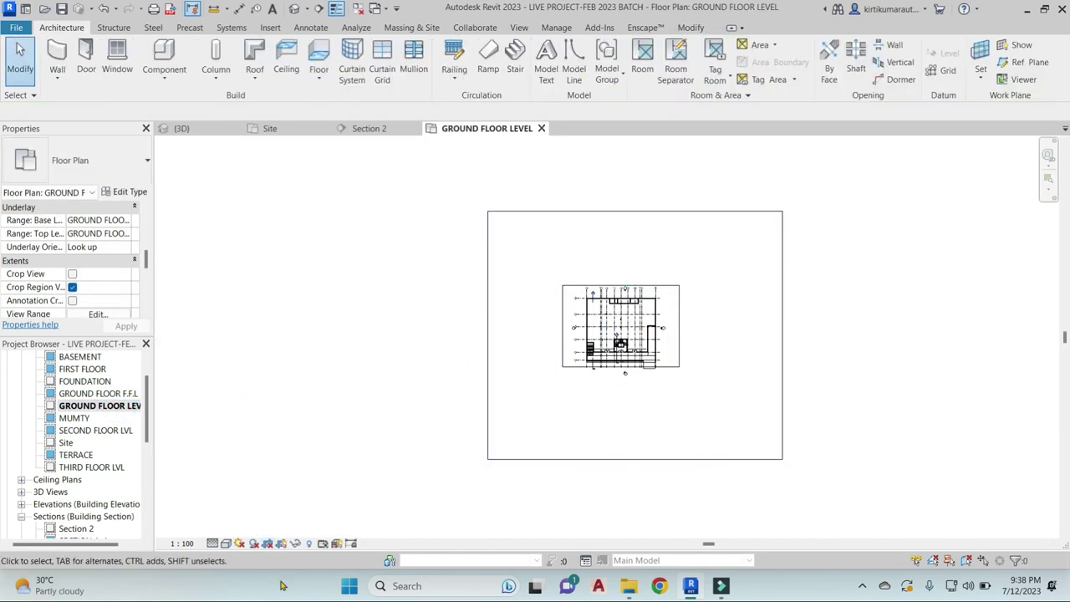
click(281, 544)
Make the Topography category visible in the plan through Visibility/Graphics (VG)
key(v)
key(g)
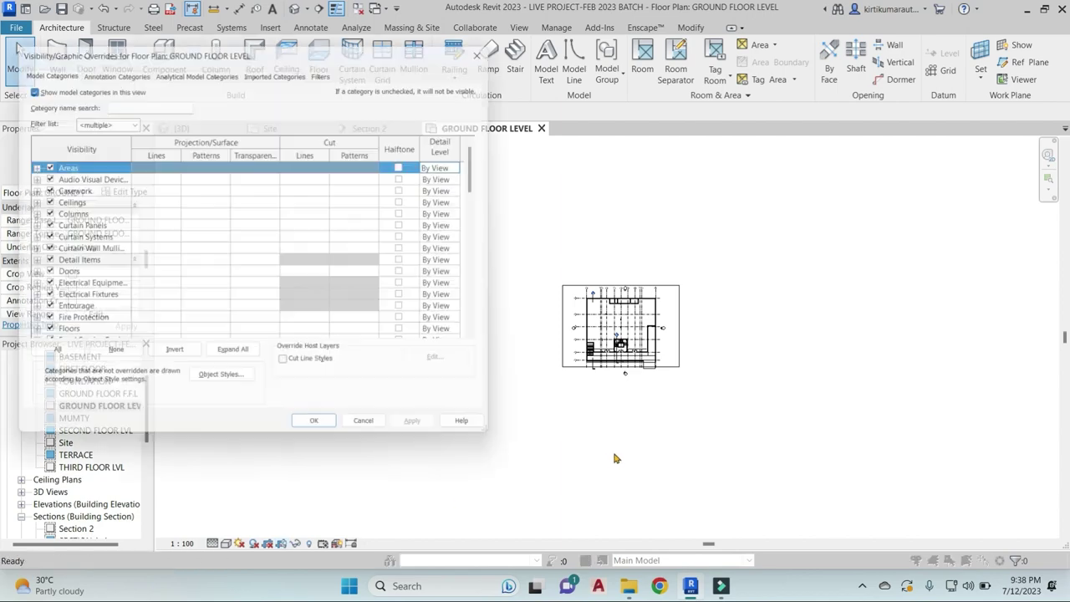
click(83, 214)
key(t)
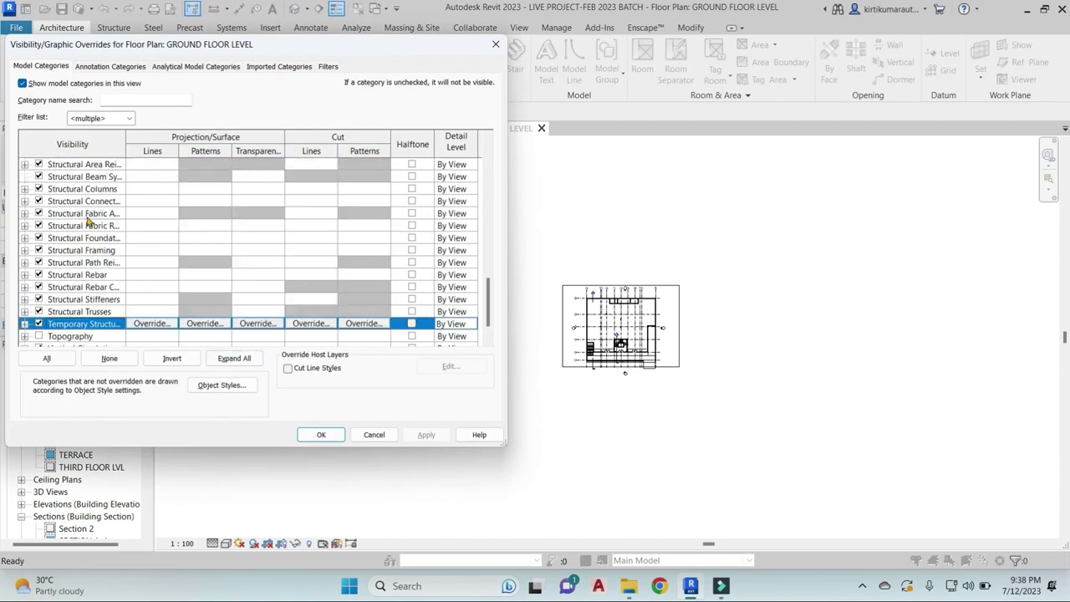
key(t)
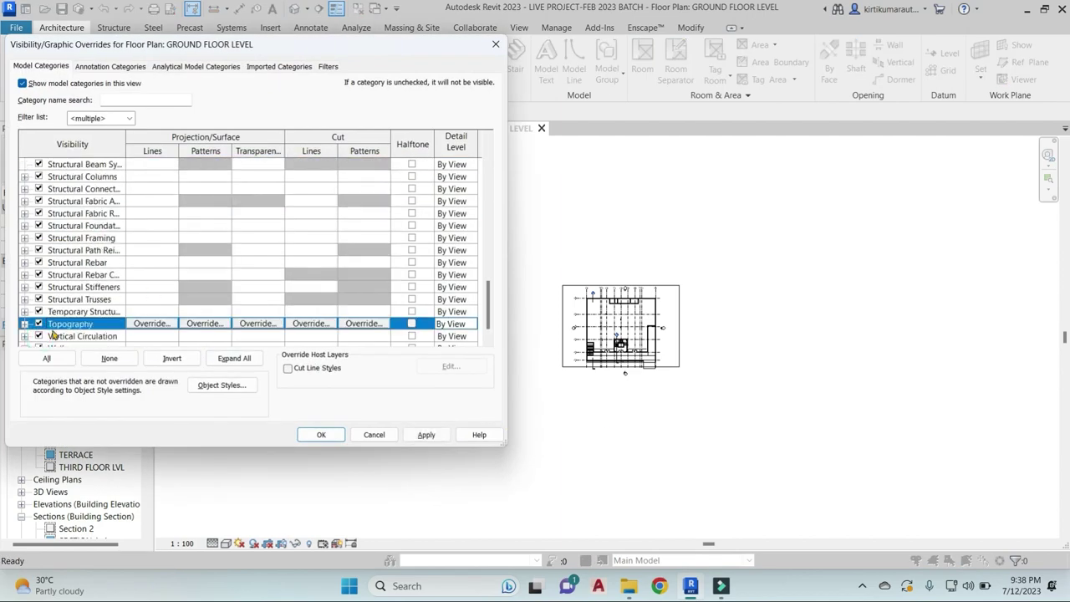
click(431, 436)
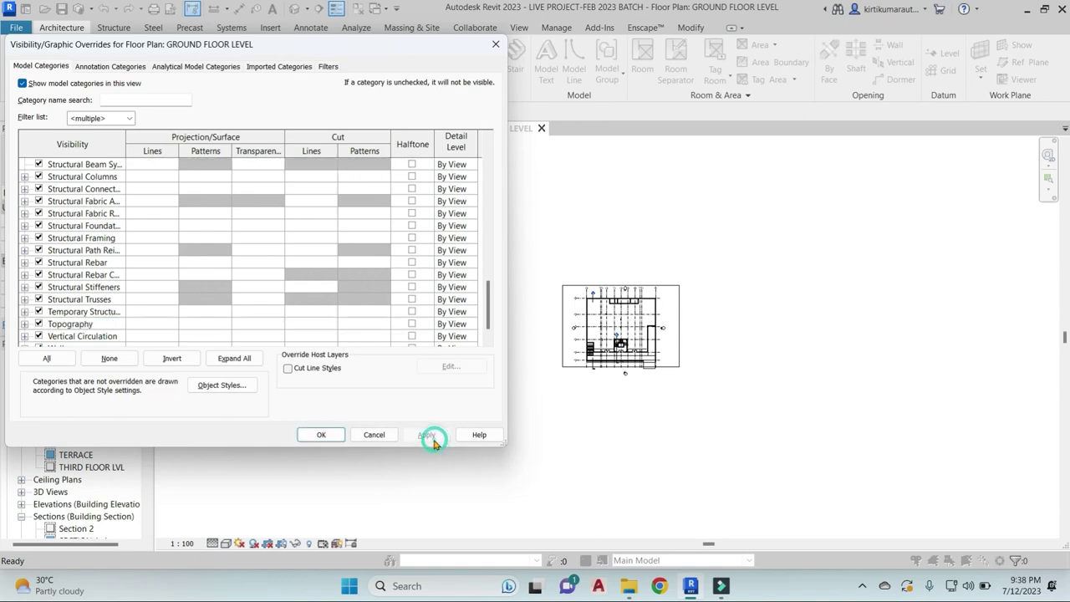
click(321, 435)
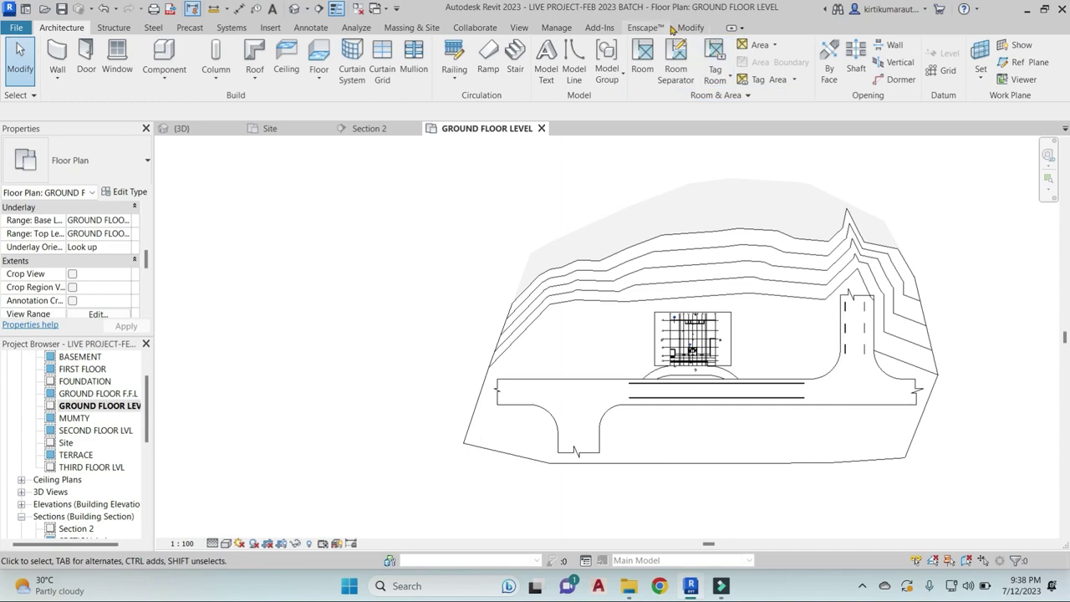
click(397, 23)
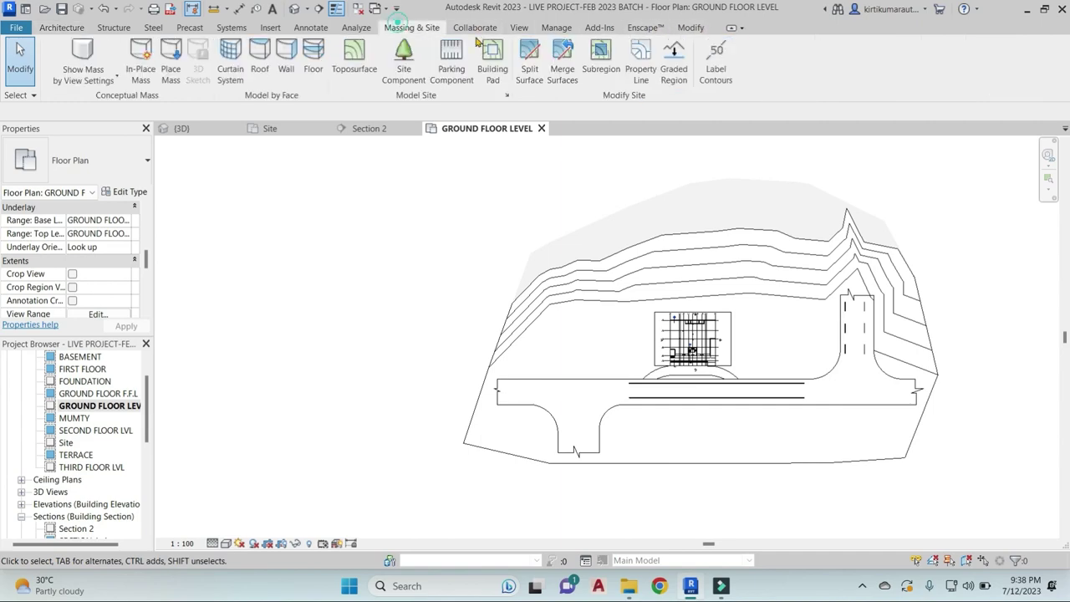
click(731, 63)
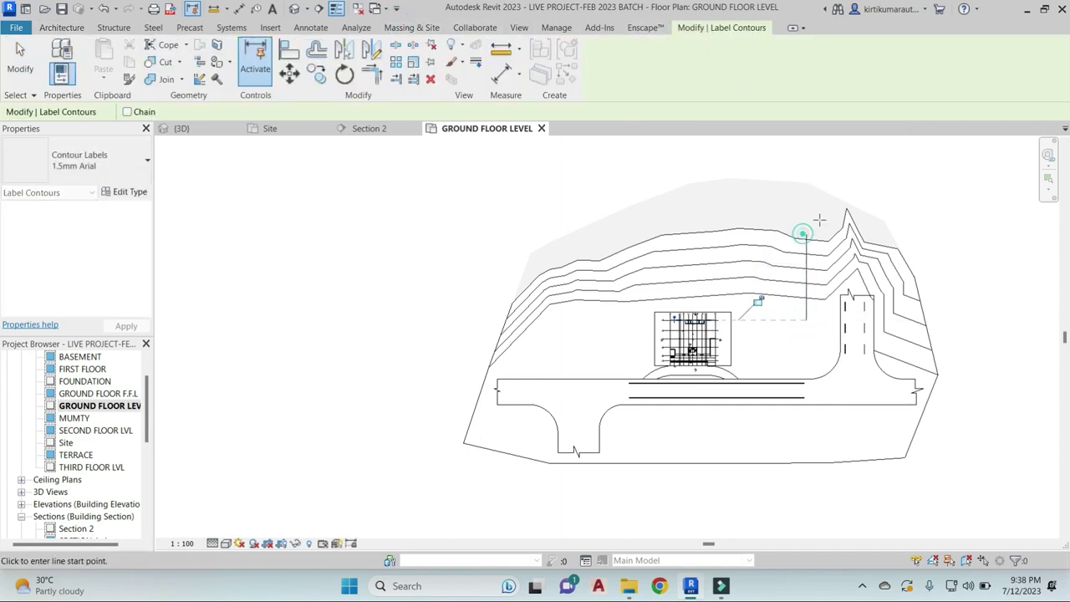
scroll(815, 251, up, 2)
scroll(798, 334, up, 2)
scroll(802, 363, up, 2)
scroll(827, 358, up, 1)
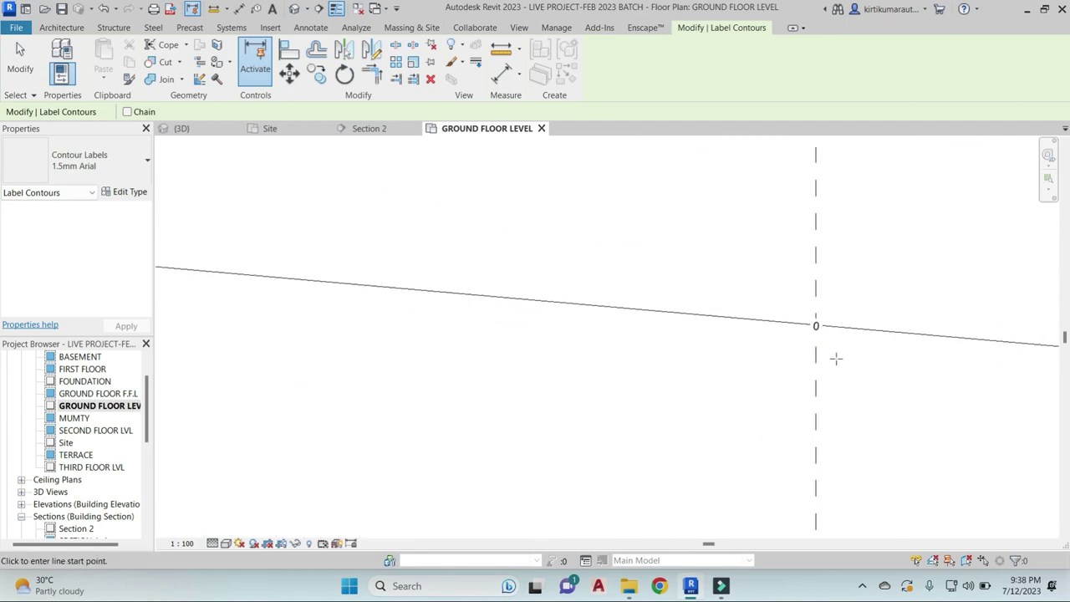
scroll(836, 357, down, 2)
scroll(834, 358, down, 3)
key(Escape)
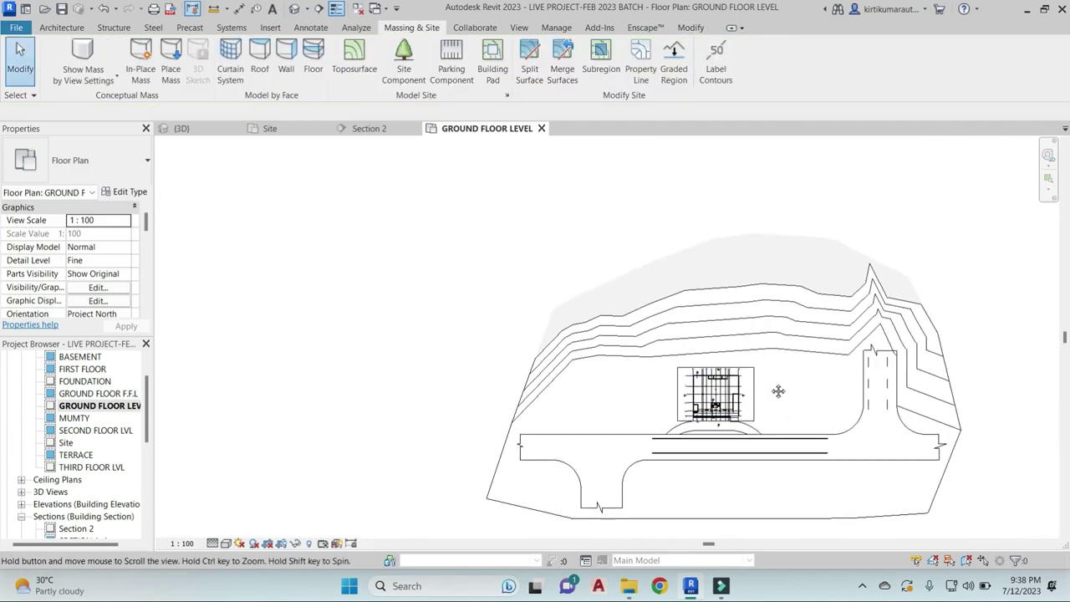
middle_drag(813, 421, 759, 365)
scroll(700, 377, up, 3)
scroll(701, 378, up, 1)
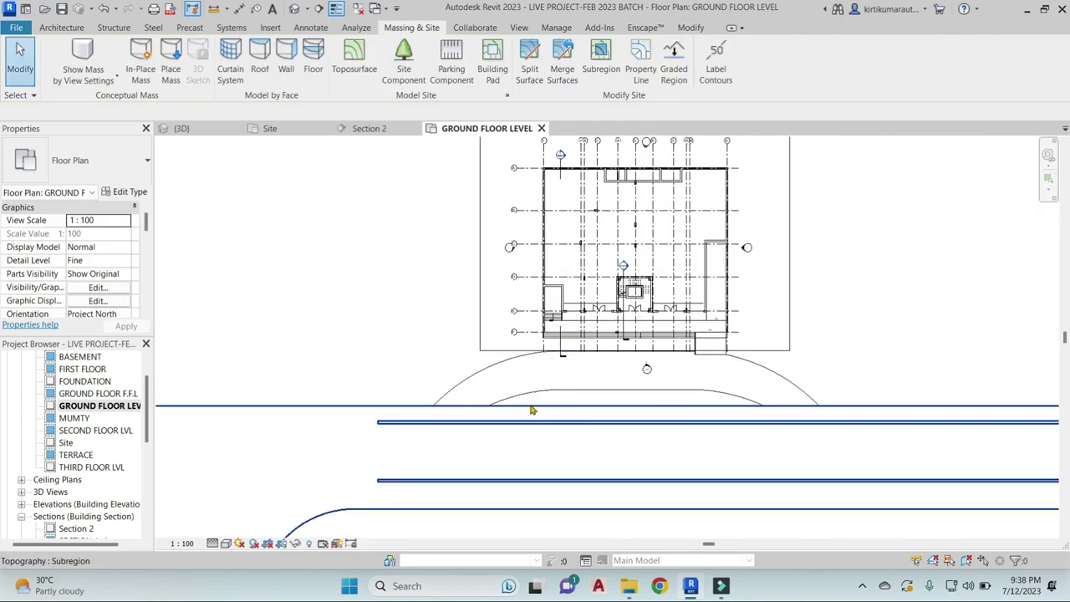
scroll(342, 280, down, 1)
middle_drag(437, 437, 456, 374)
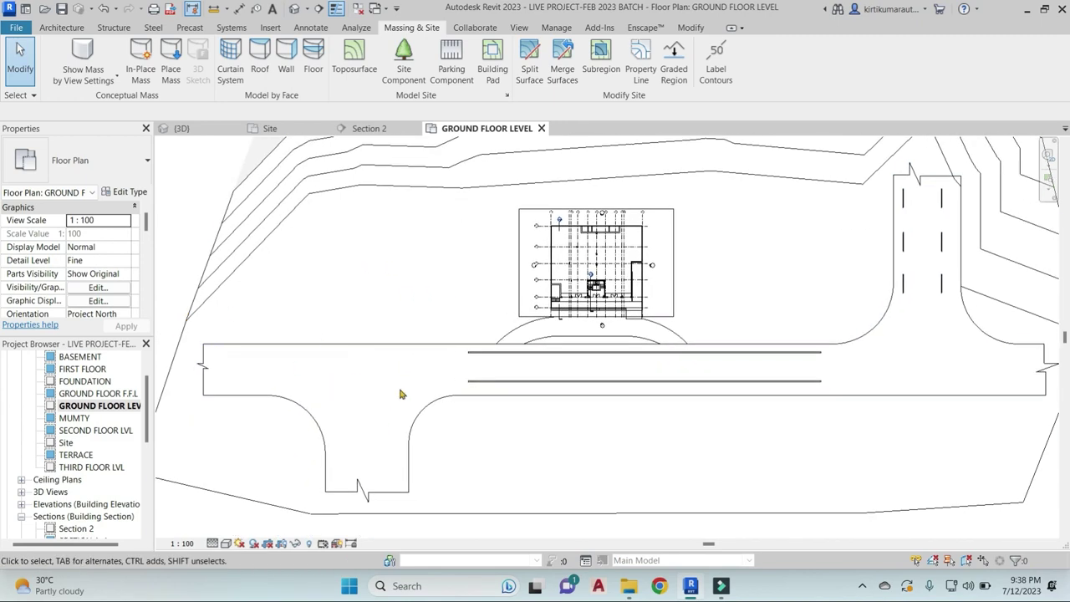
click(77, 29)
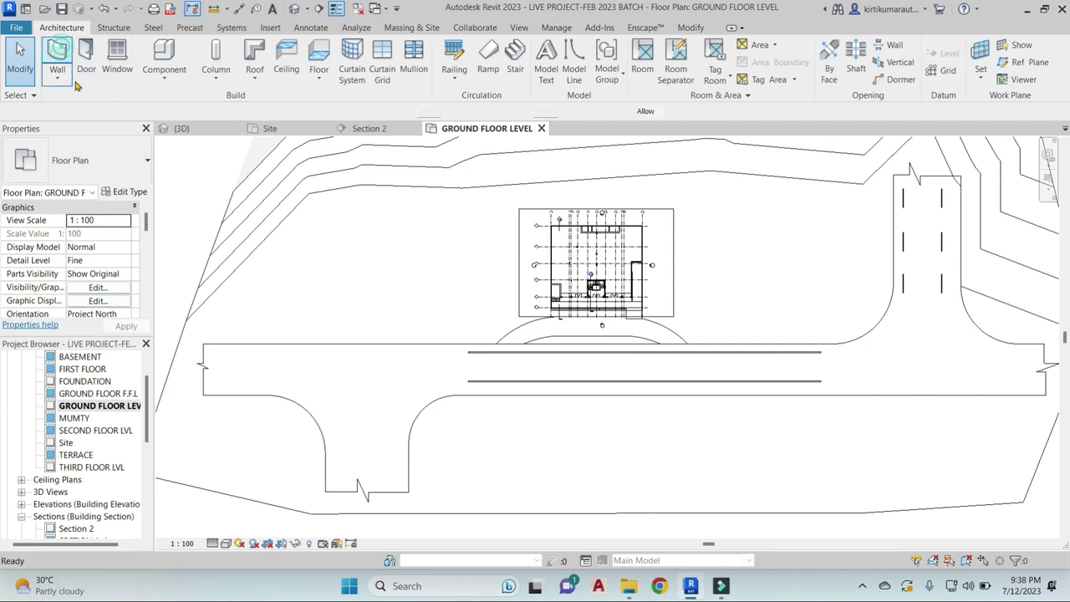
Set the Wall tool to 230 MM OUTER BRICK WALL, base GROUND FLOOR LEVEL, top Unconnected at 4000.0
click(75, 81)
click(134, 163)
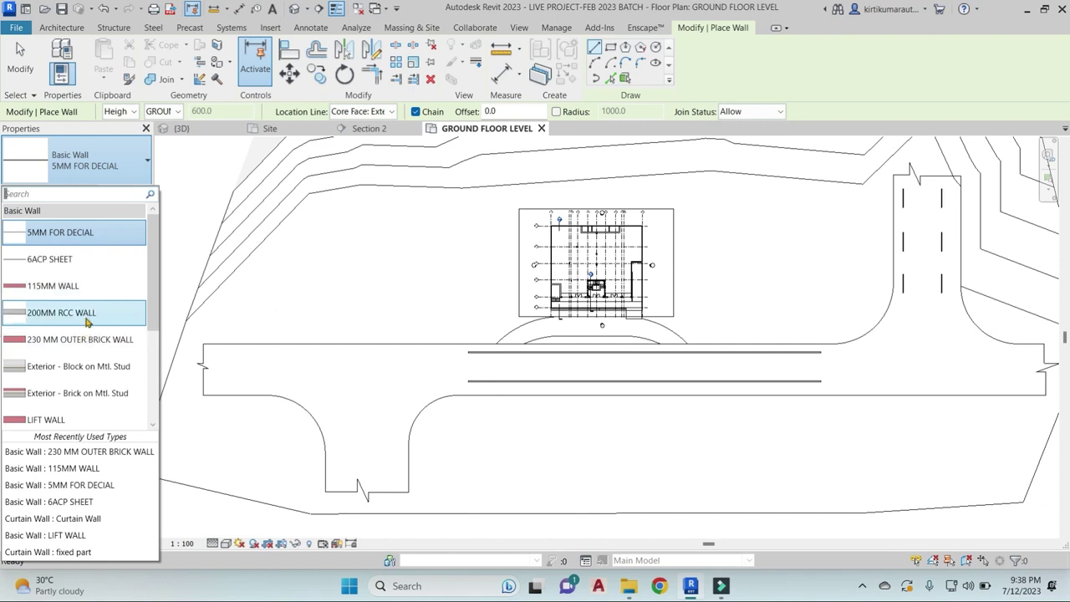
click(82, 339)
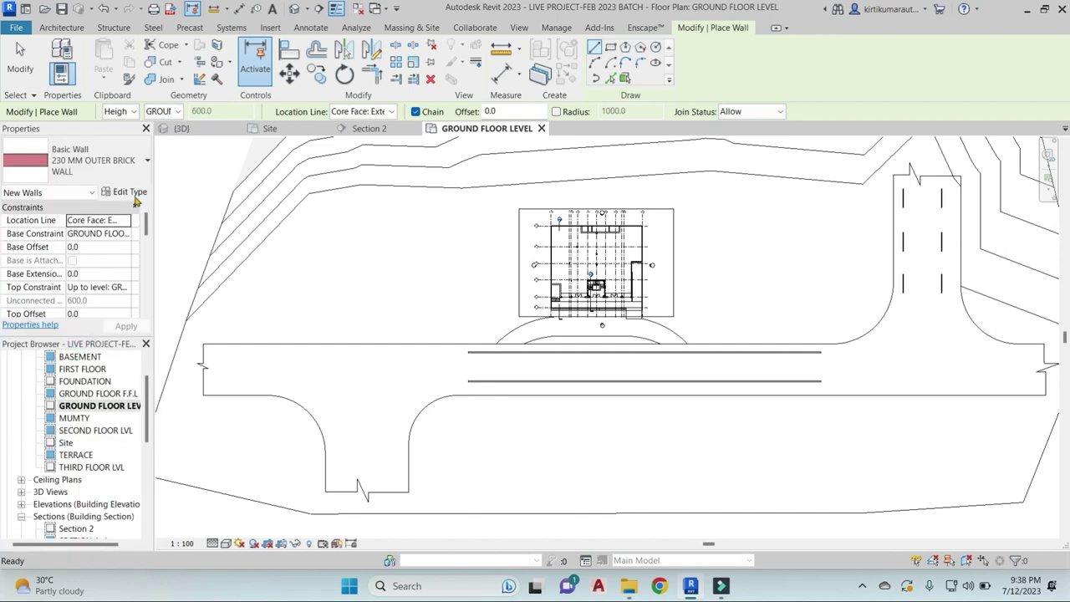
click(124, 237)
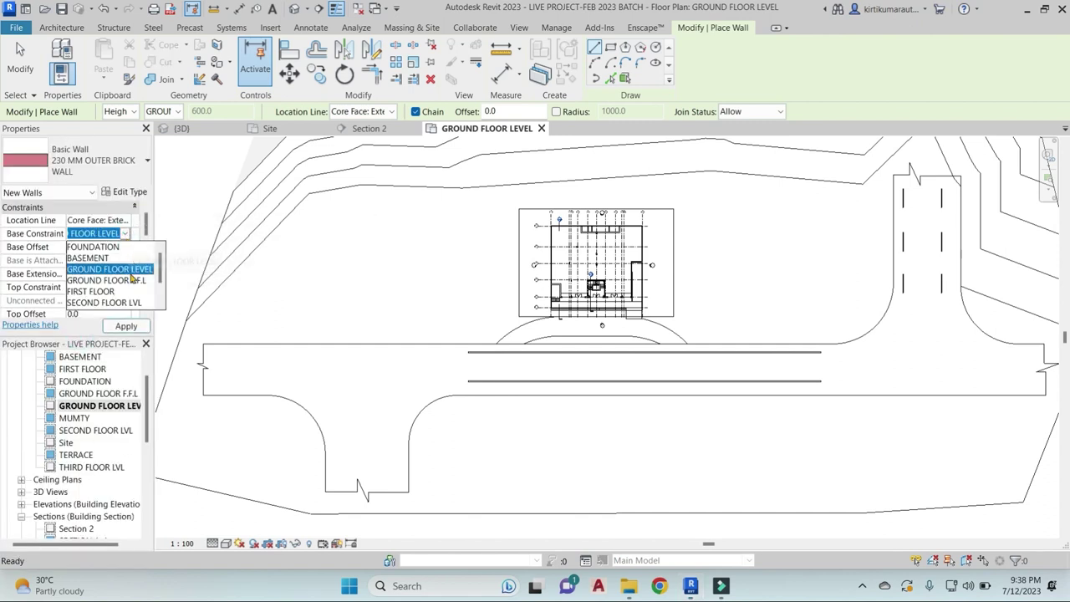
click(132, 272)
click(125, 288)
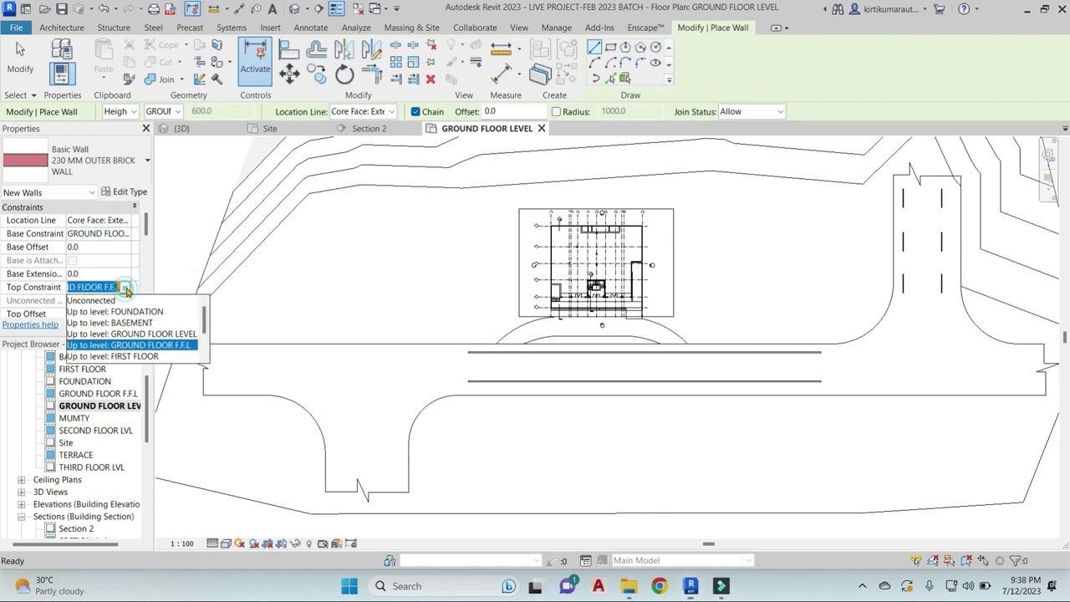
click(119, 288)
click(126, 287)
click(101, 301)
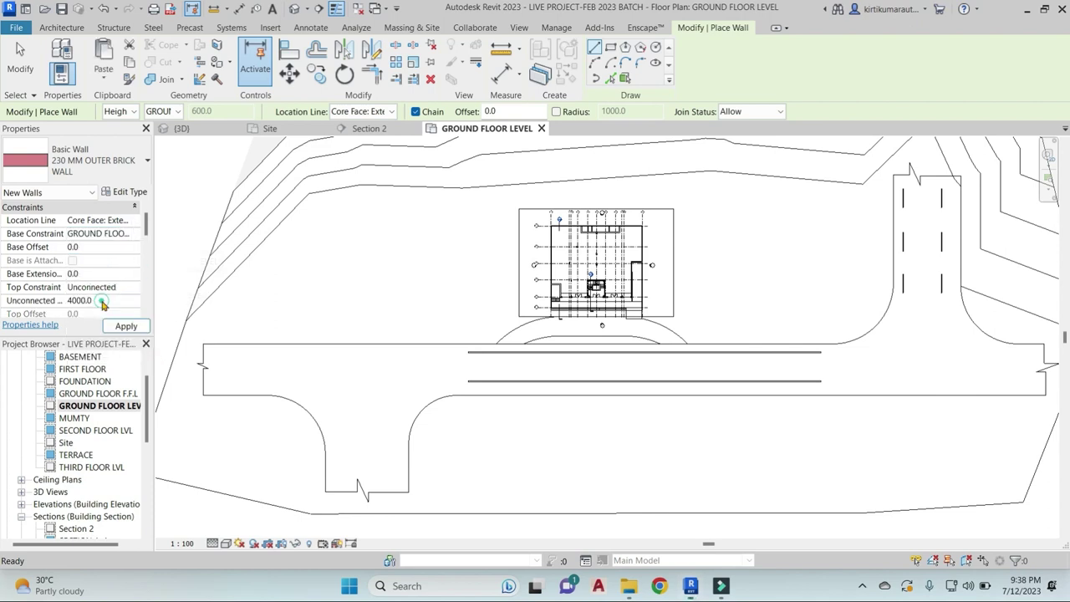
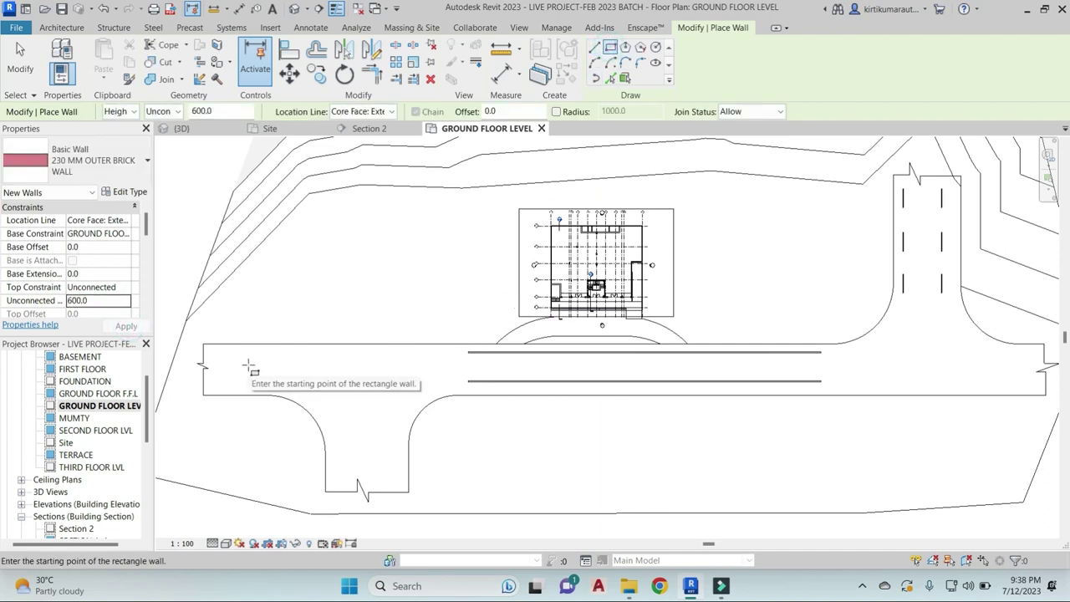
Draw the long rectangular median wall along the middle of the main road
scroll(250, 367, up, 1)
scroll(552, 368, up, 1)
scroll(530, 366, up, 1)
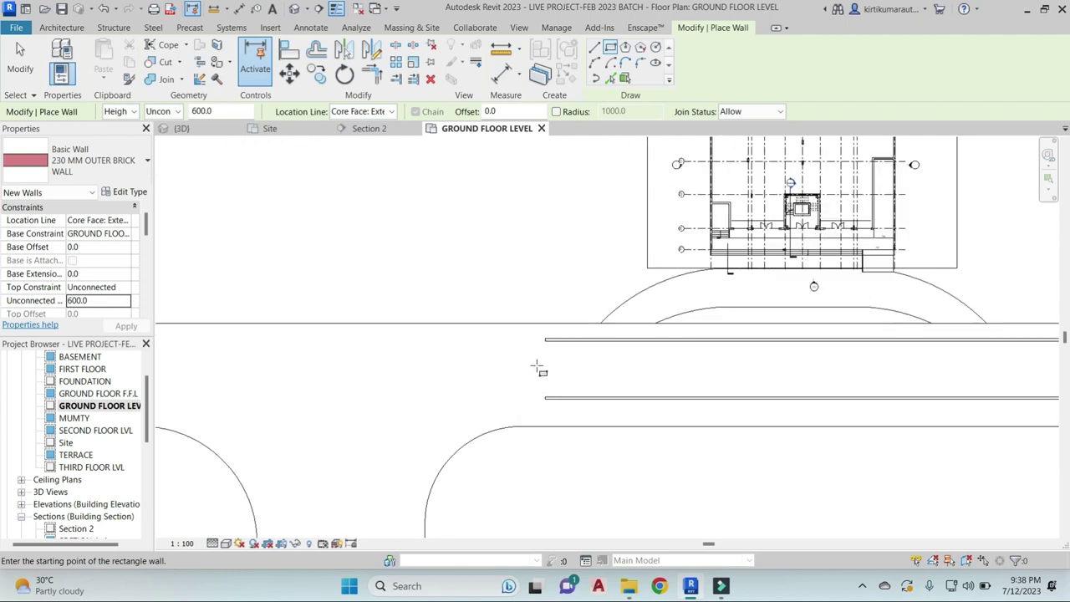
click(537, 368)
scroll(781, 368, down, 1)
scroll(778, 359, down, 1)
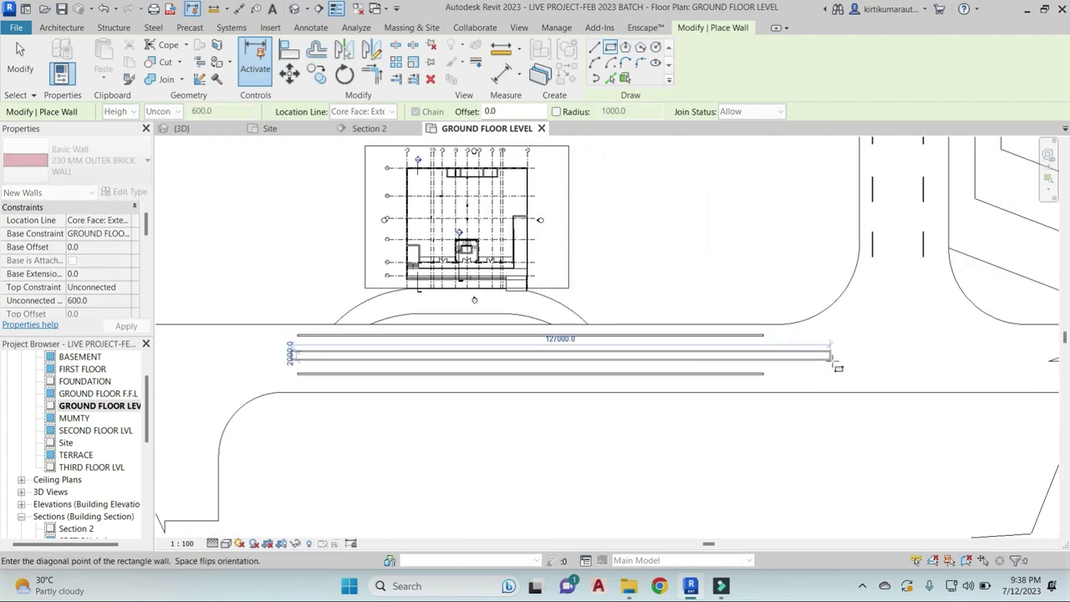
click(831, 359)
scroll(752, 358, up, 1)
key(Escape)
key(Escape)
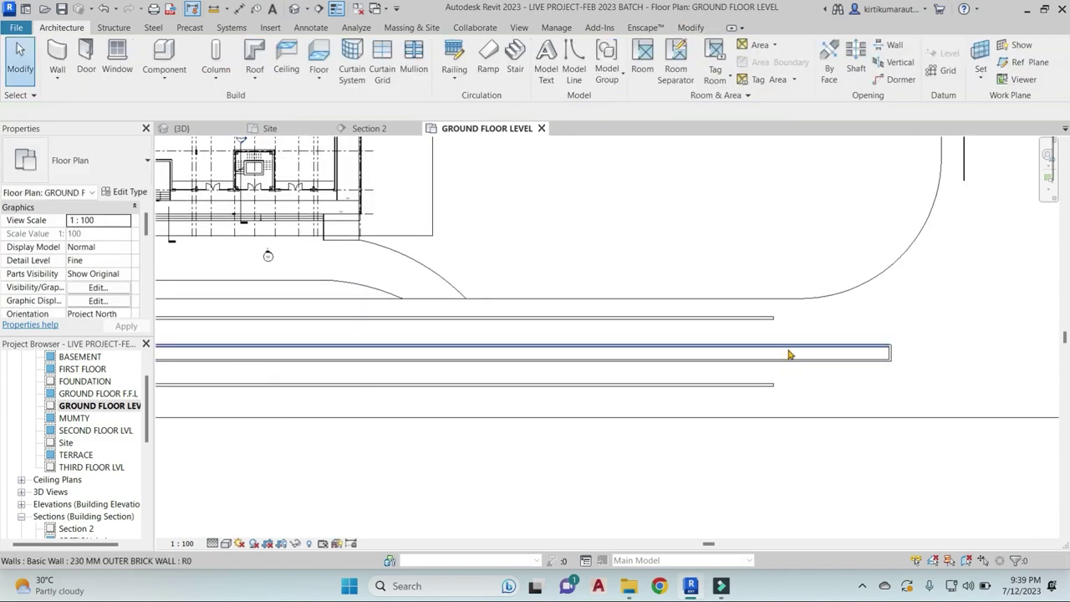
Start an aligned dimension from the median, then draw a short helper detail line near the road line's end
key(d)
key(i)
click(767, 328)
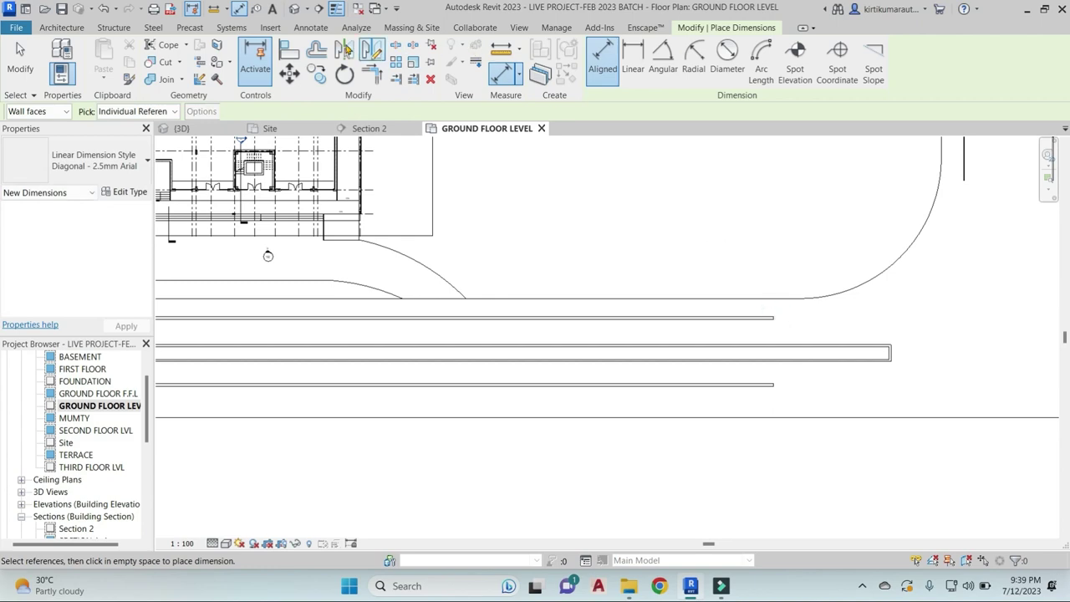
click(323, 46)
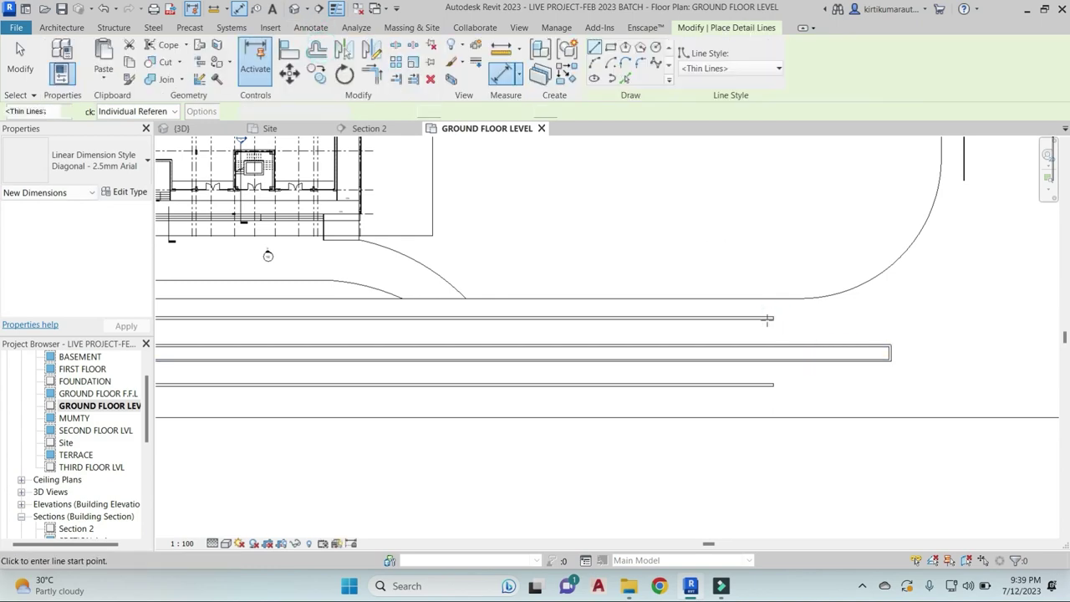
click(773, 317)
click(852, 317)
key(Escape)
key(Escape)
Try dimensioning from the helper detail line, then cancel the unfinished dimension
key(d)
key(i)
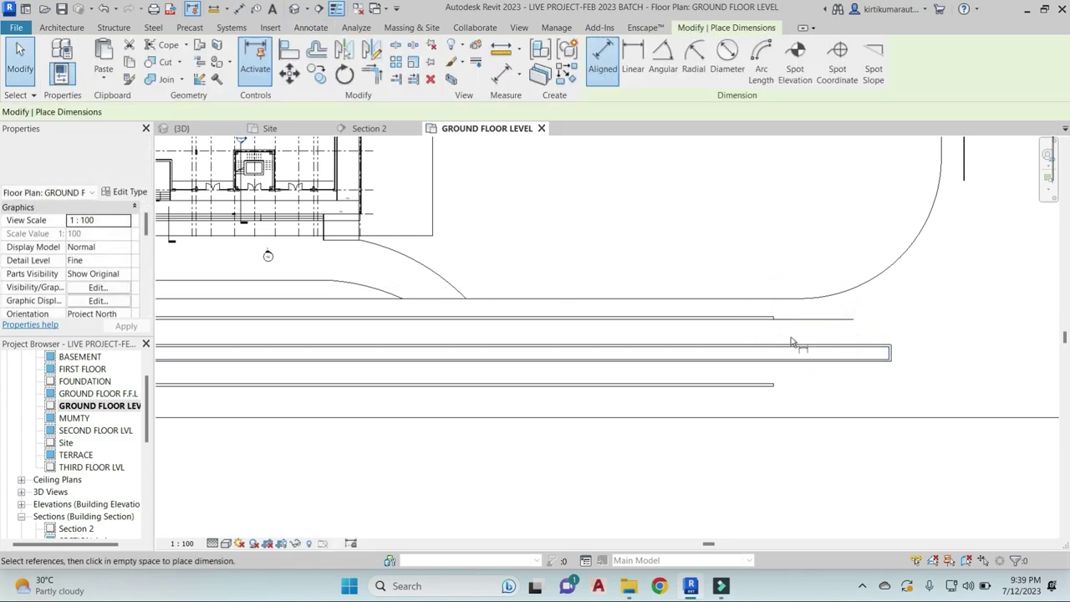
scroll(790, 333, up, 2)
click(812, 311)
scroll(814, 334, down, 2)
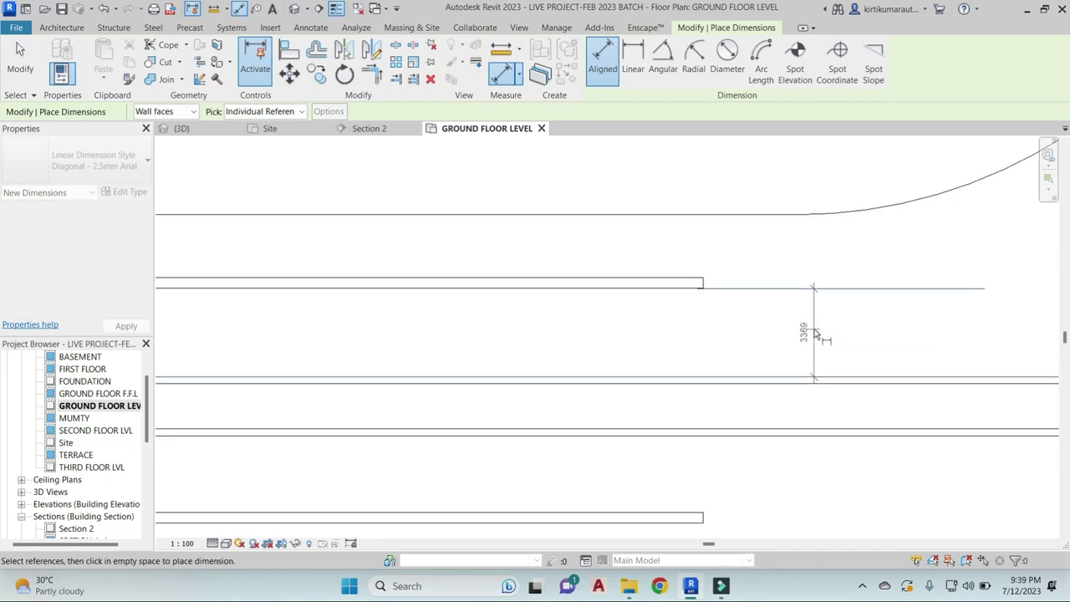
scroll(786, 322, down, 2)
key(Escape)
Check the helper line's length, then select the median wall to reuse its type
key(Escape)
click(798, 312)
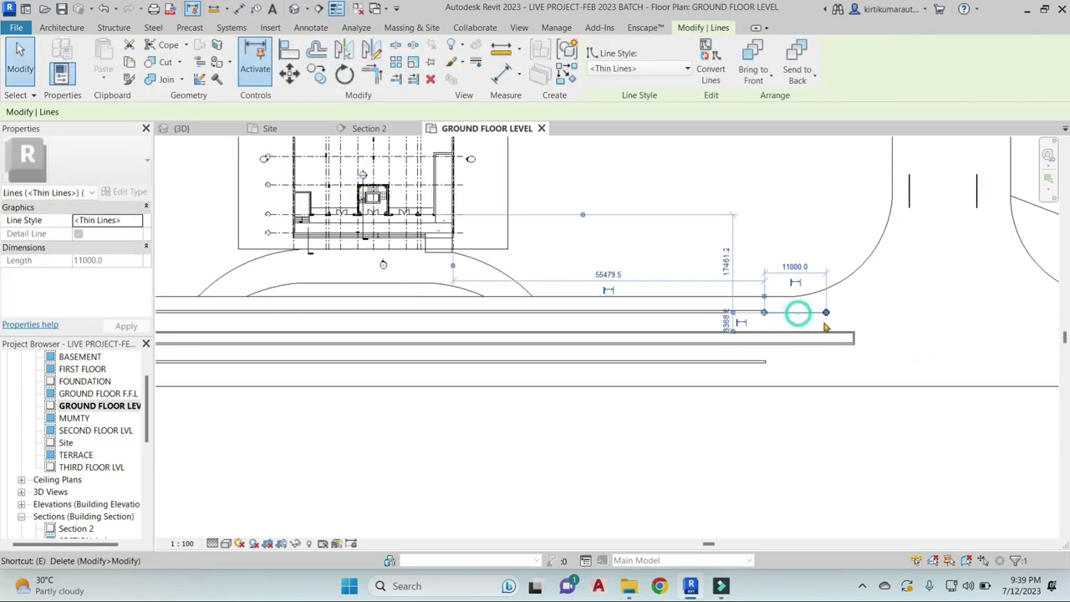
key(Escape)
scroll(804, 326, down, 3)
scroll(803, 351, up, 1)
scroll(748, 333, up, 1)
scroll(748, 333, up, 2)
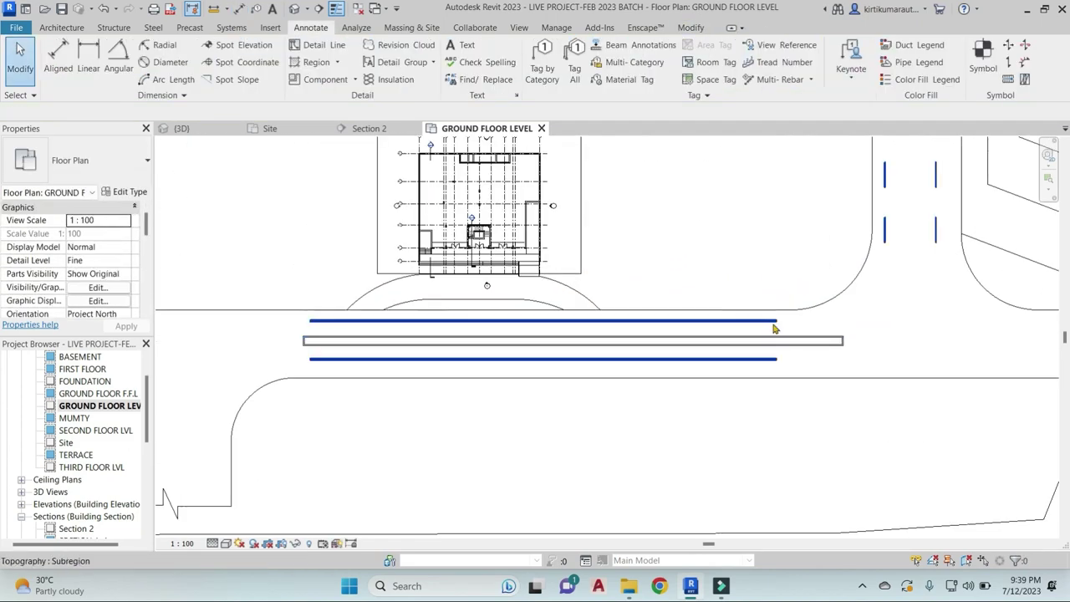
scroll(773, 370, down, 1)
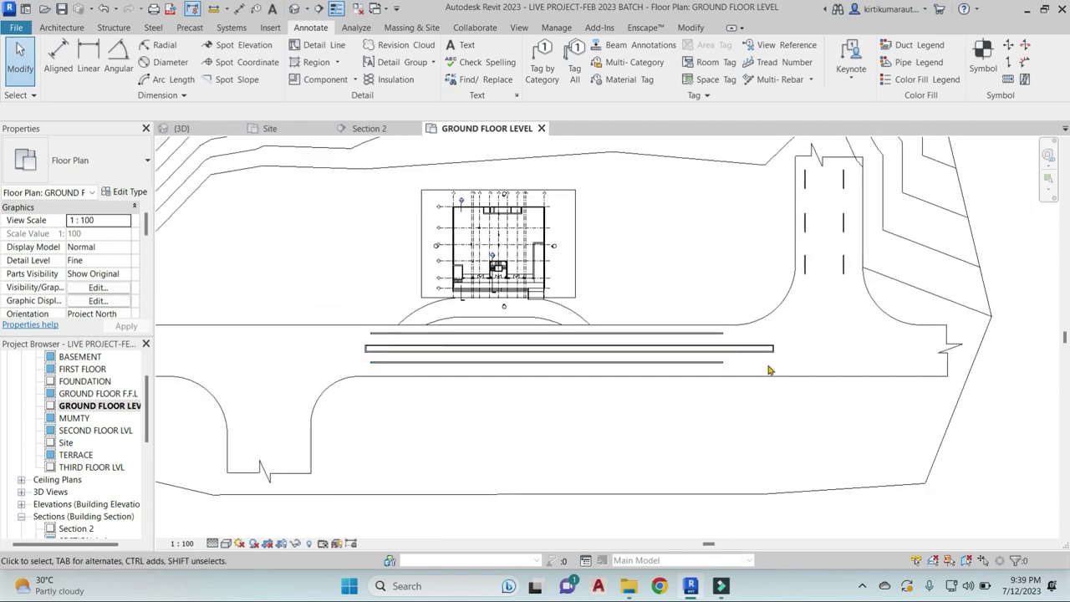
click(774, 354)
Draw a rectangular median of the same wall type in the north access road
key(c)
key(s)
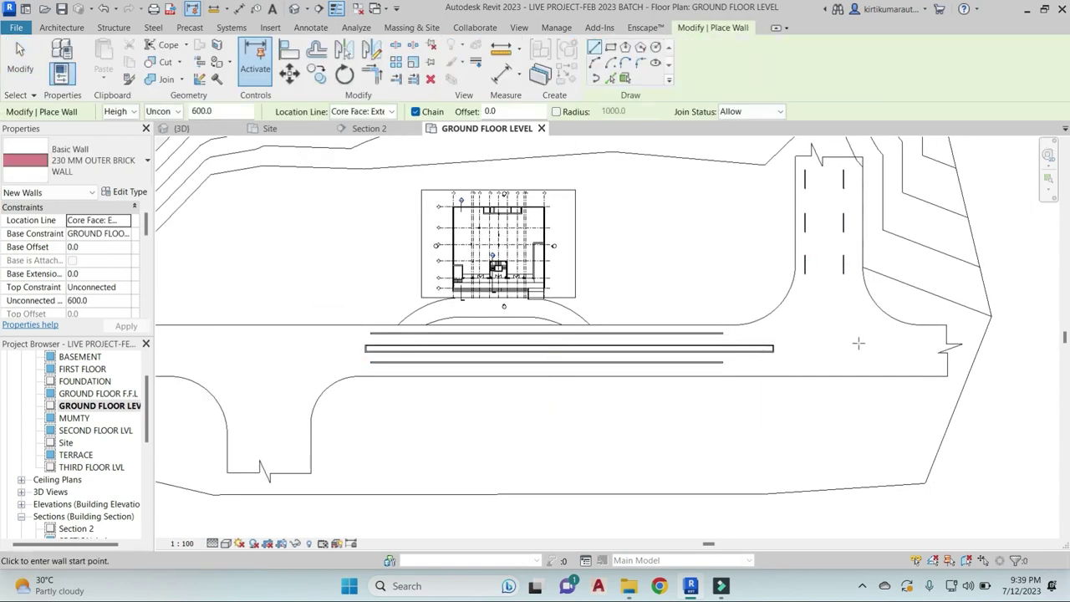
middle_drag(854, 275, 855, 336)
scroll(798, 238, up, 1)
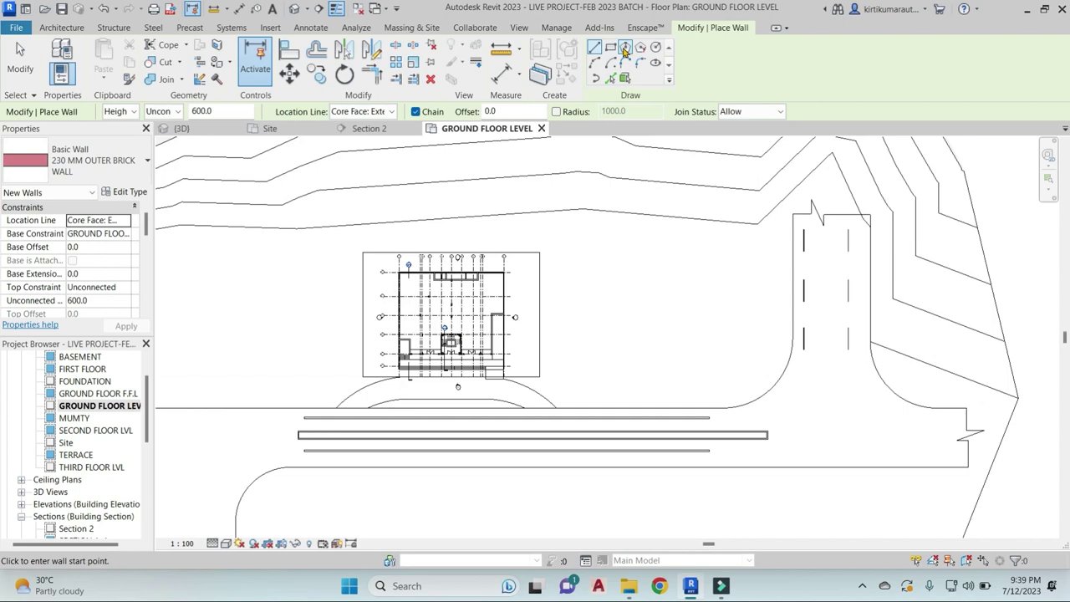
scroll(819, 246, up, 2)
click(823, 234)
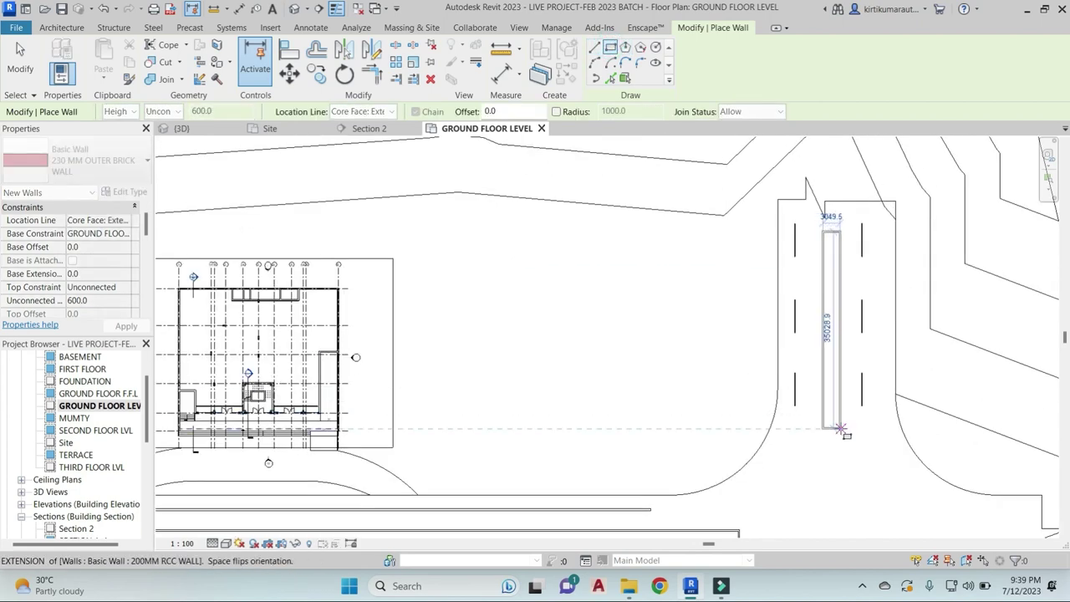
click(840, 428)
Add a rectangular median in the southern branch road
scroll(840, 428, down, 2)
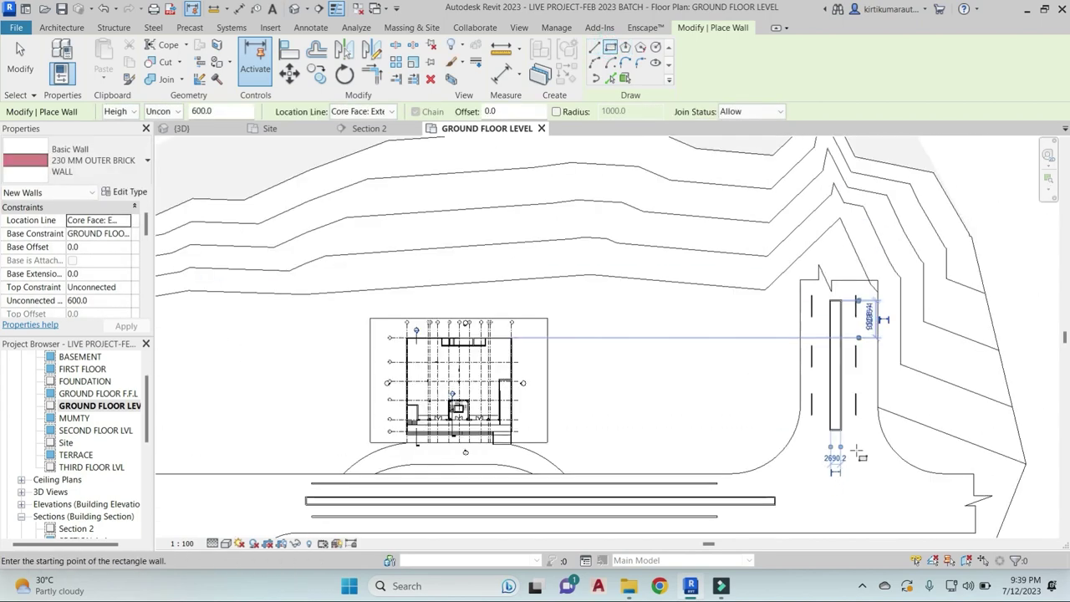
middle_drag(840, 427, 836, 219)
middle_drag(440, 359, 699, 389)
scroll(544, 382, up, 1)
scroll(521, 392, up, 1)
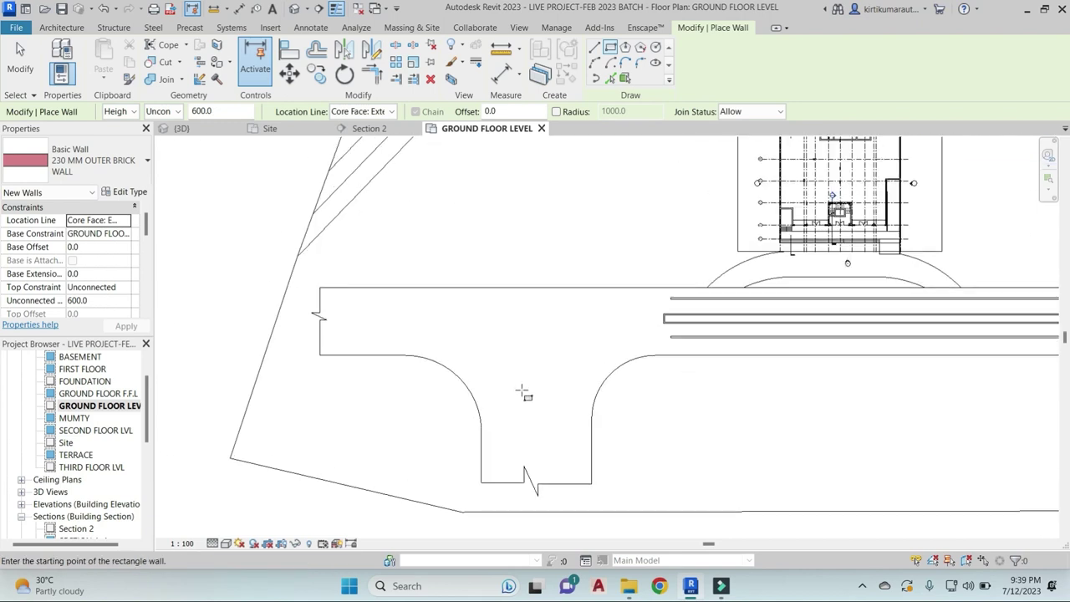
click(535, 459)
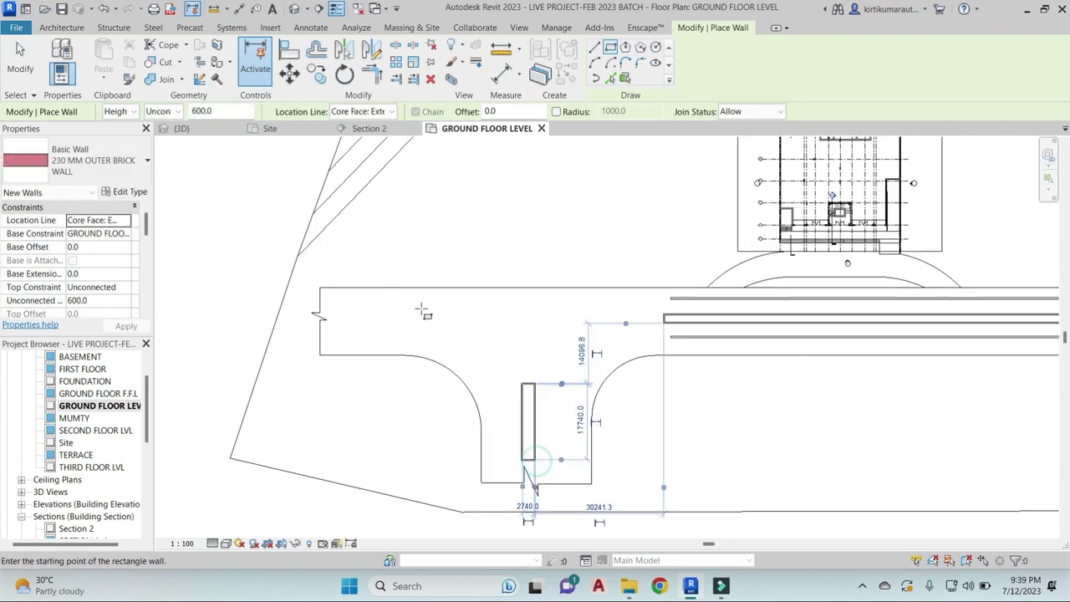
key(Escape)
key(Escape)
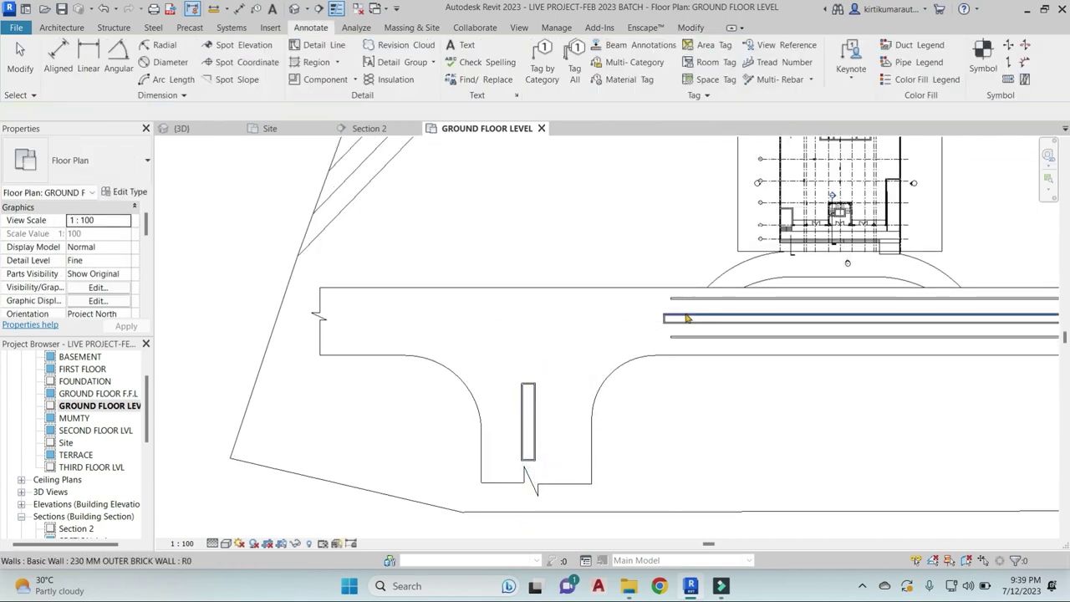
Copy the main-road median walls 153000 west toward the road's left end
click(685, 315)
key(w)
key(a)
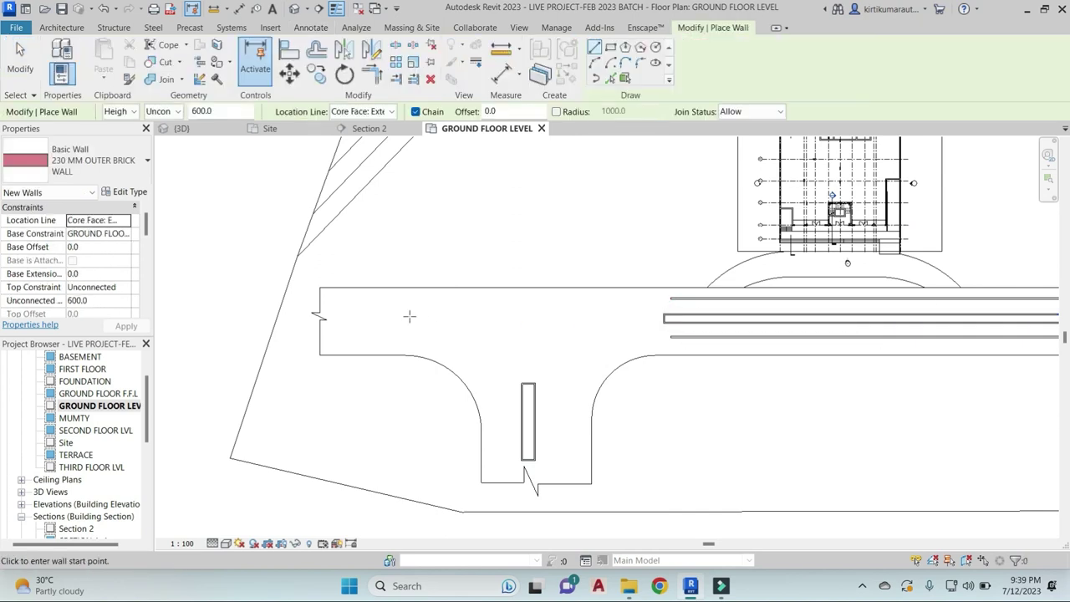
key(Escape)
key(Escape)
click(683, 315)
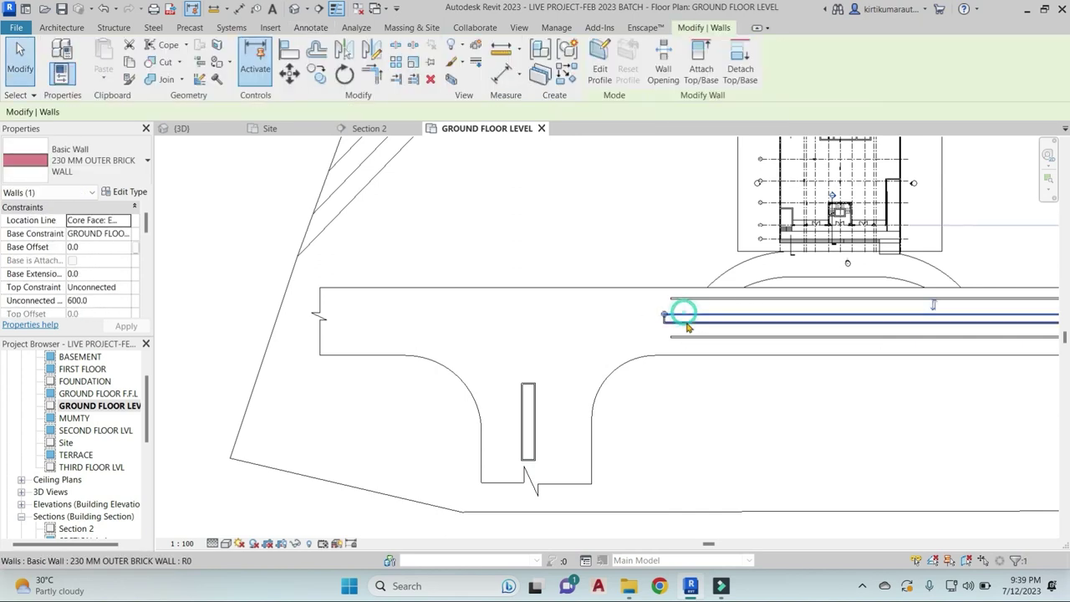
ctrl+click(656, 320)
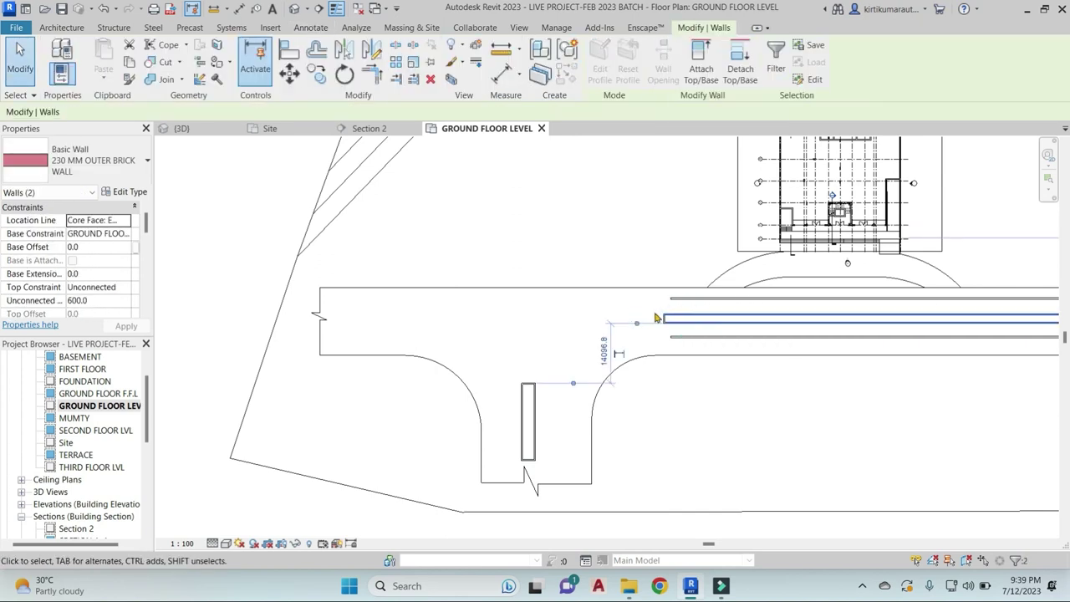
key(m)
key(v)
click(609, 323)
scroll(382, 303, down, 3)
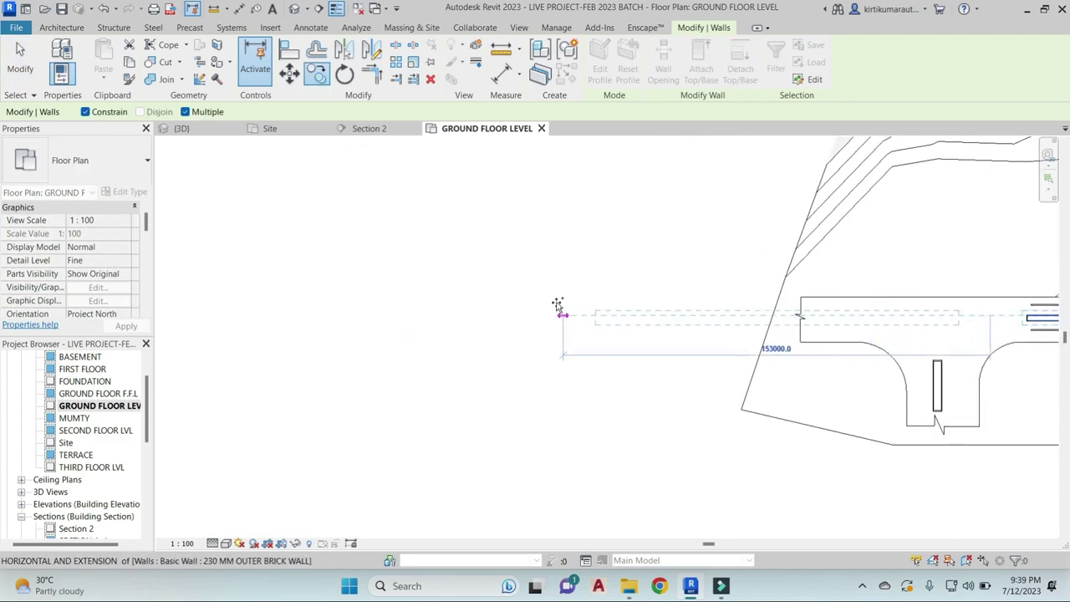
click(551, 305)
key(Escape)
Draw a 10000-long wall of the same type along the copied median as a trim boundary
scroll(811, 326, up, 3)
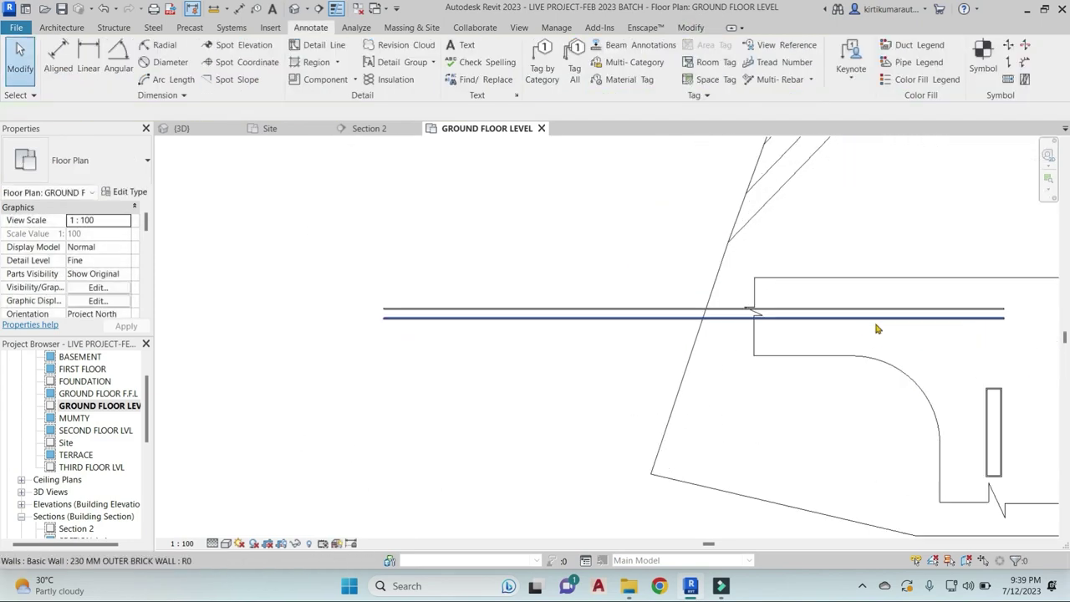
click(678, 336)
key(c)
key(s)
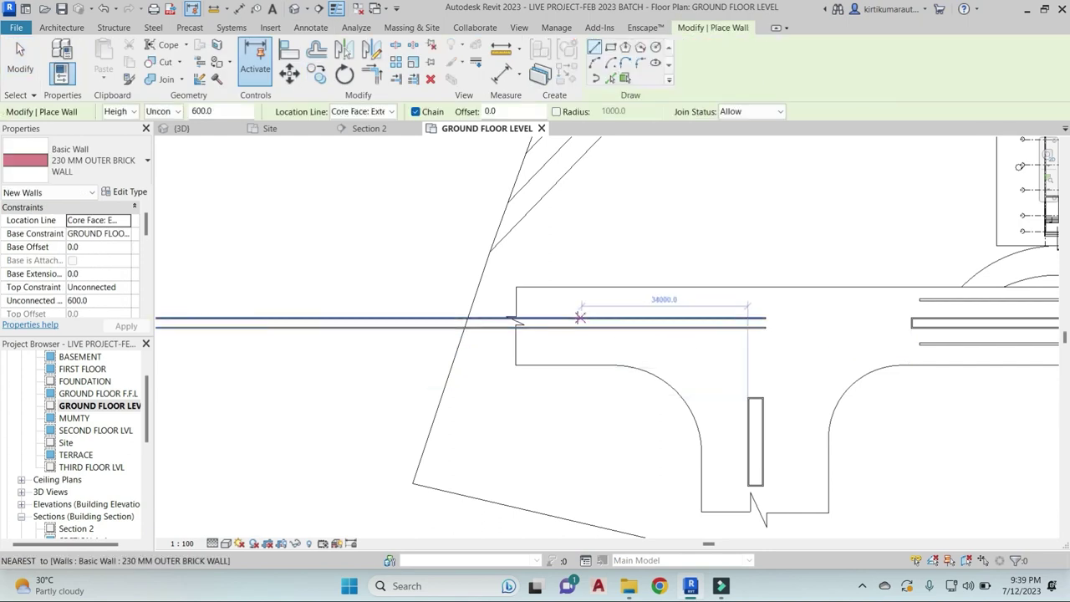
click(551, 318)
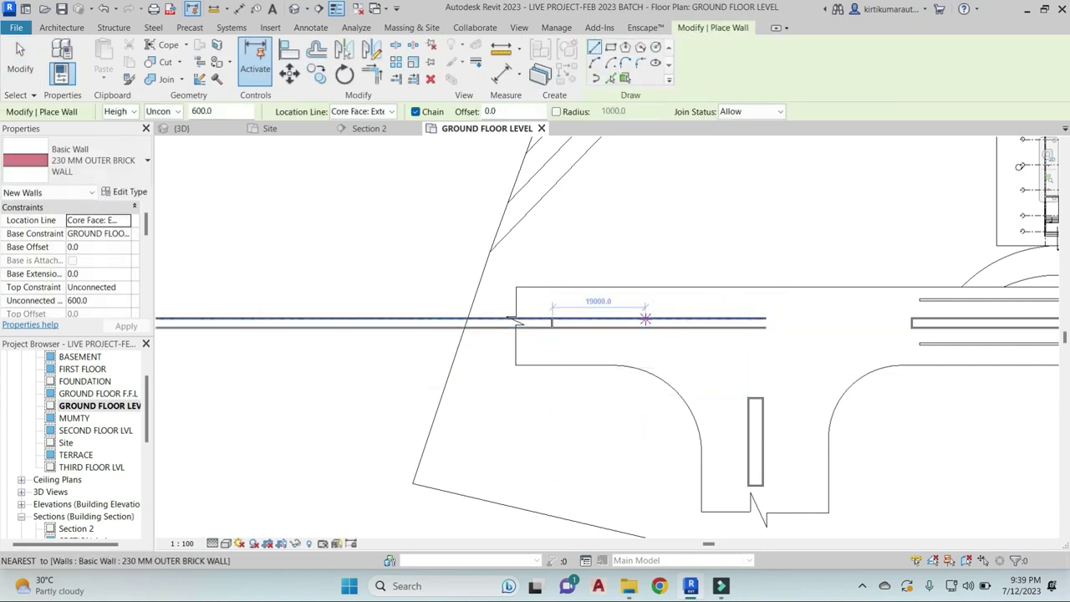
click(640, 318)
key(Escape)
key(Escape)
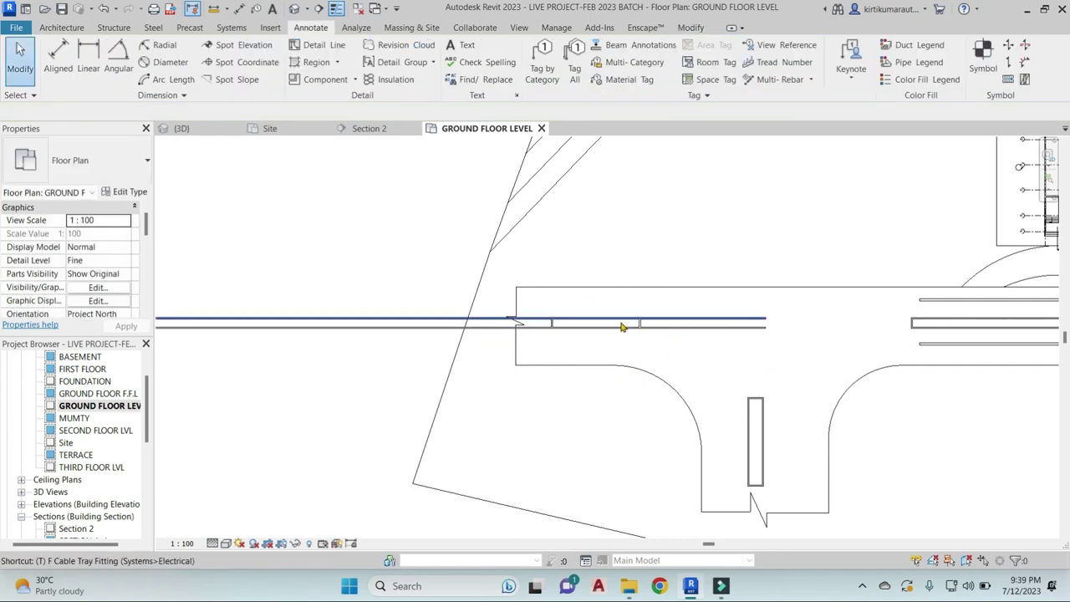
Trim the copied median against the new wall, leaving a short piece
scroll(622, 327, up, 3)
click(639, 320)
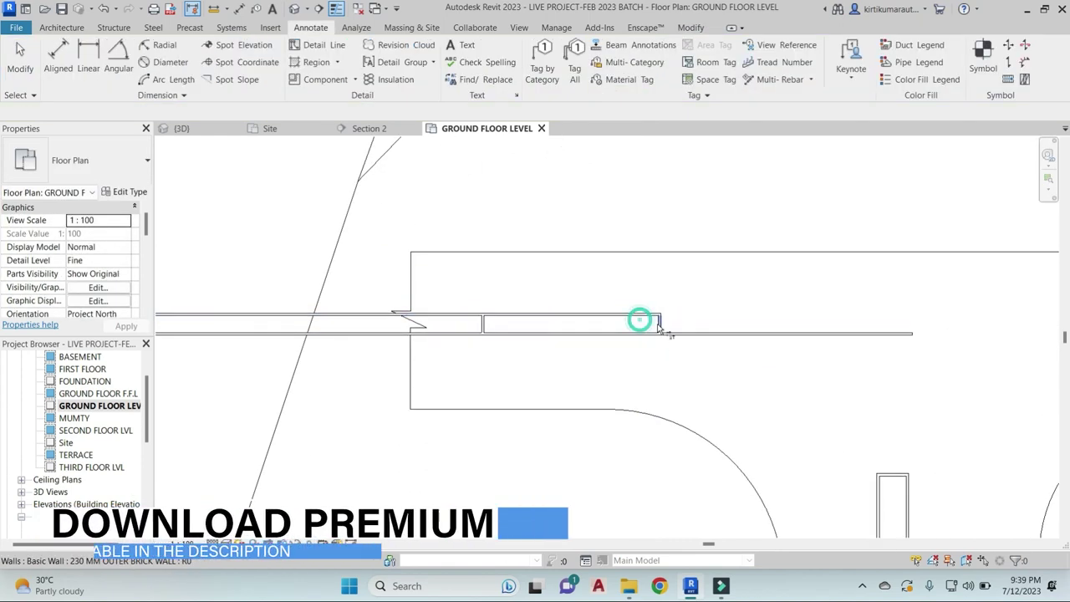
click(495, 333)
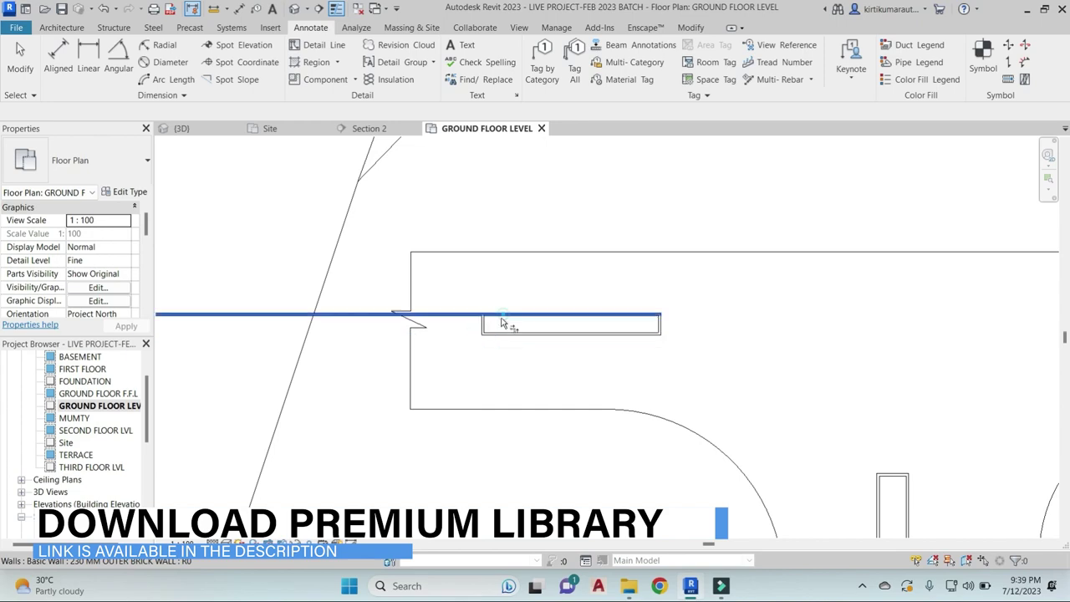
scroll(660, 317, down, 3)
scroll(643, 368, down, 2)
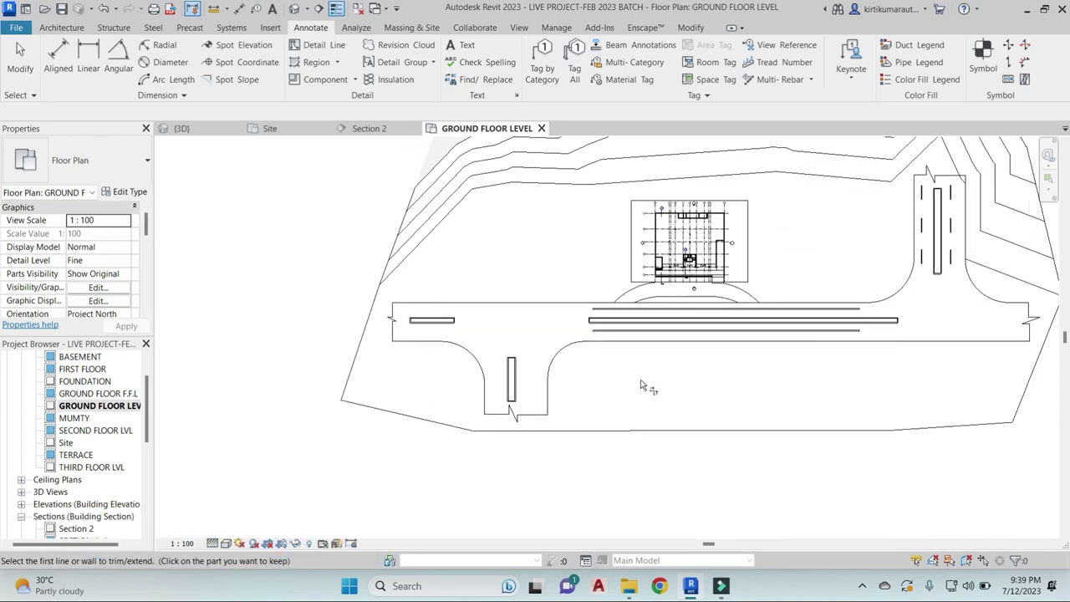
shift+scroll(669, 383, right, 1)
key(Escape)
Finish the circular roundabout wall at the right junction using the Circle draw option
key(w)
key(a)
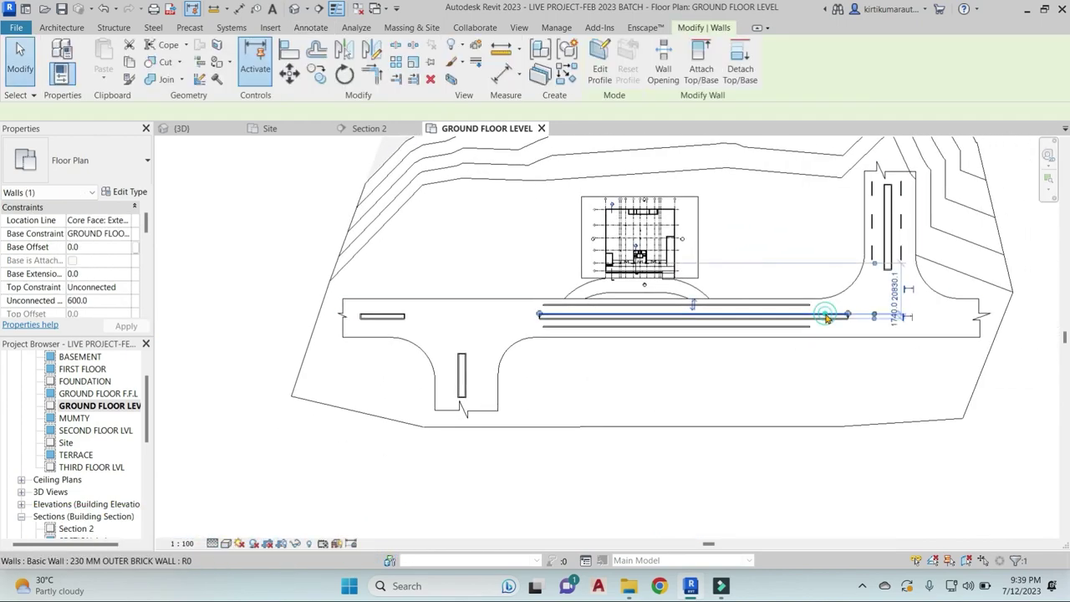
click(656, 47)
scroll(900, 310, up, 1)
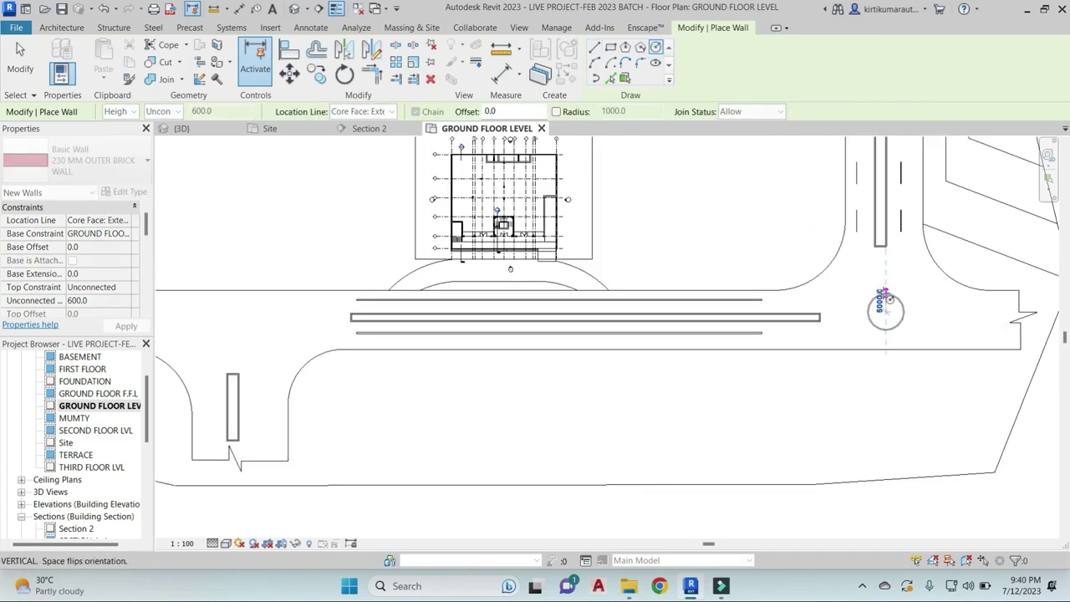
shift+scroll(957, 305, left, 2)
scroll(855, 405, down, 2)
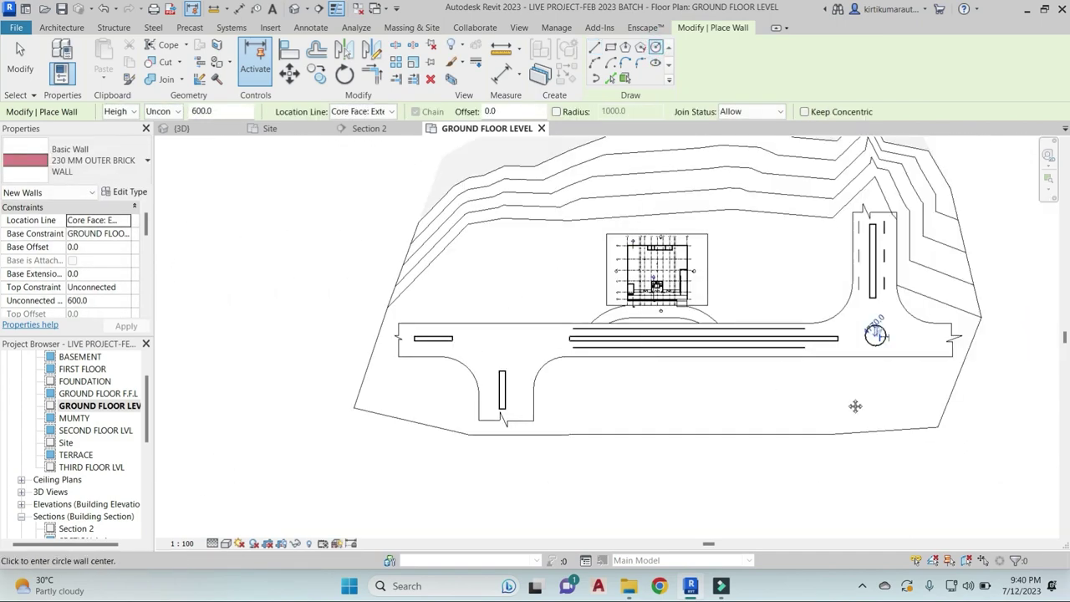
middle_drag(855, 406, 696, 396)
key(Escape)
key(Escape)
Copy the roundabout ring onto the left T-junction, then view the site in 3D
click(729, 327)
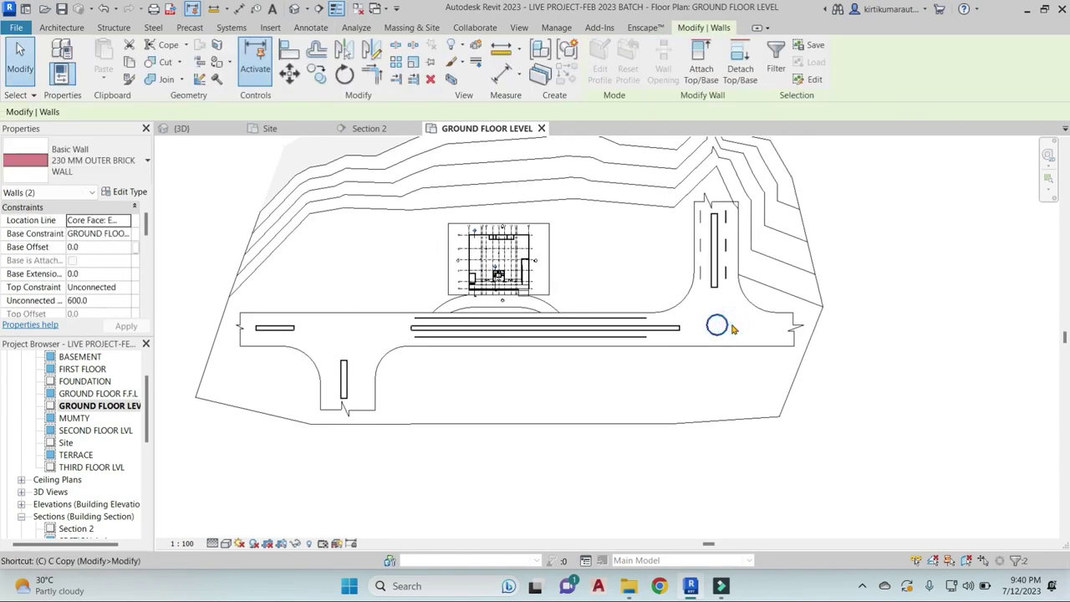
key(c)
click(732, 328)
scroll(351, 330, up, 2)
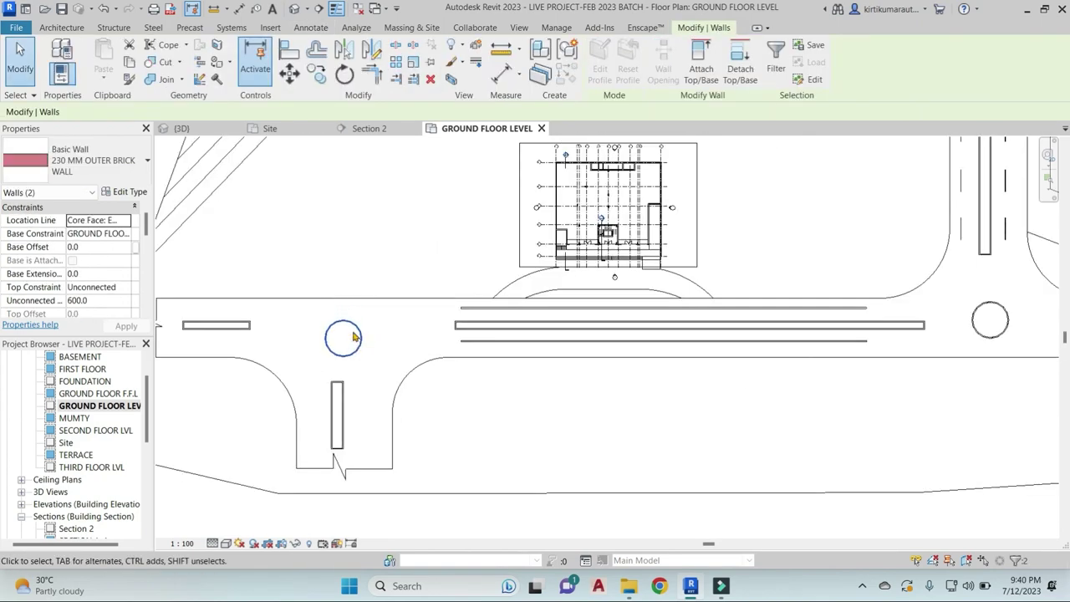
key(Escape)
scroll(587, 416, down, 2)
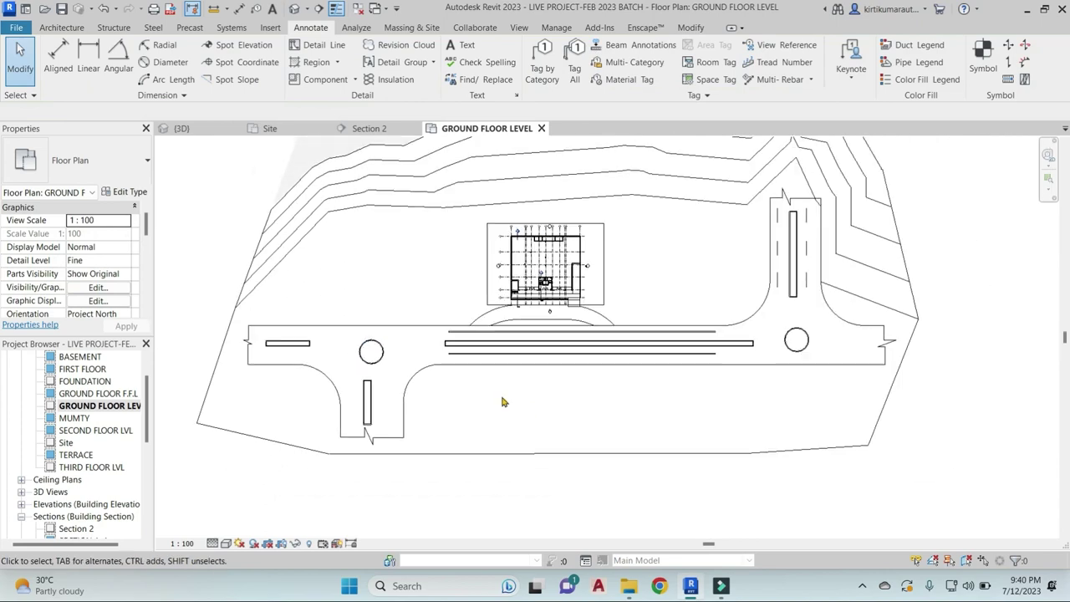
click(299, 10)
mouse_move(618, 386)
shift+middle_down()
mouse_move(813, 239)
mouse_move(715, 240)
shift+middle_up()
scroll(711, 240, up, 3)
scroll(715, 241, up, 3)
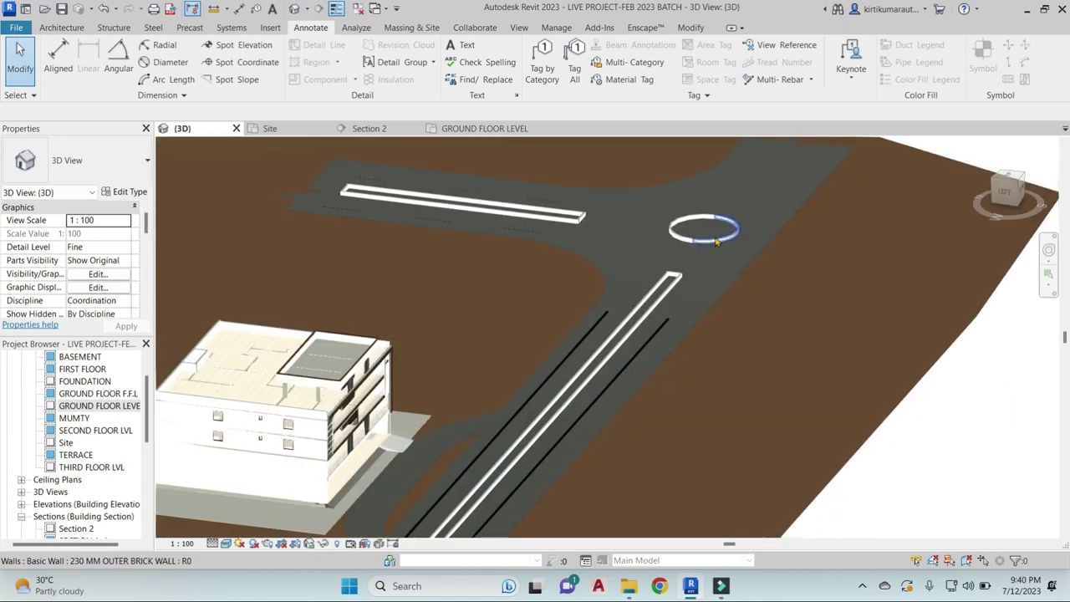
click(716, 240)
key(s)
key(a)
scroll(716, 241, down, 5)
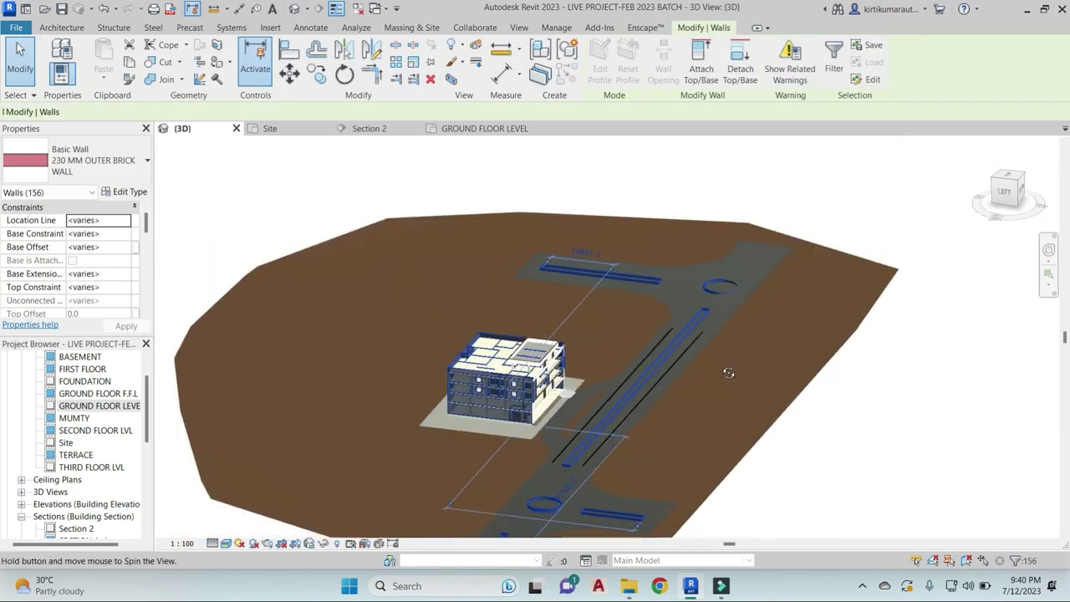
mouse_move(716, 241)
shift+middle_down()
mouse_move(648, 349)
mouse_move(737, 384)
mouse_move(192, 500)
shift+middle_up()
key(Escape)
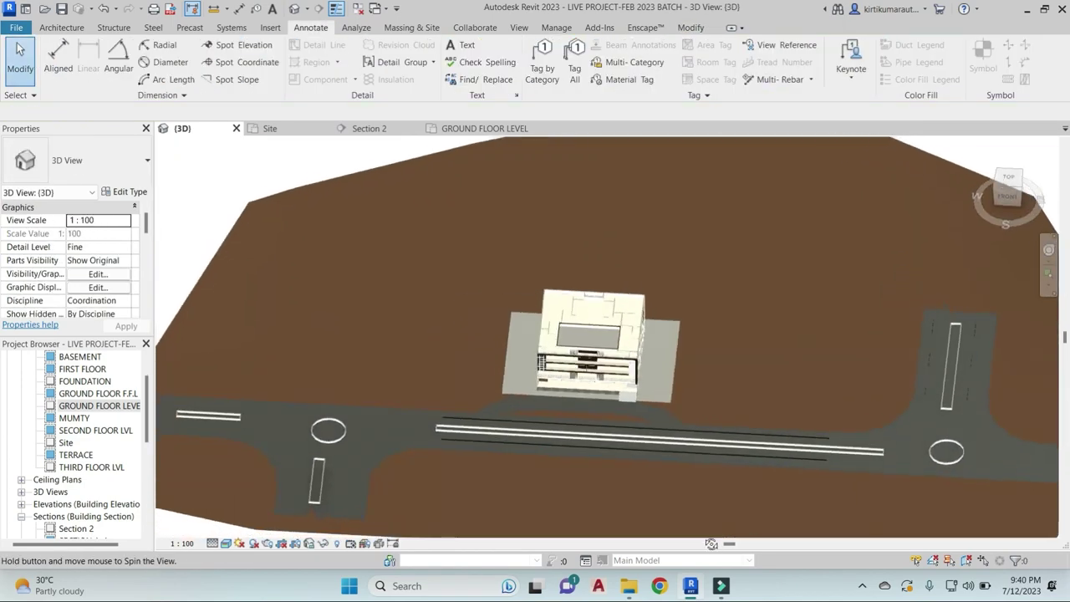
double_click(98, 405)
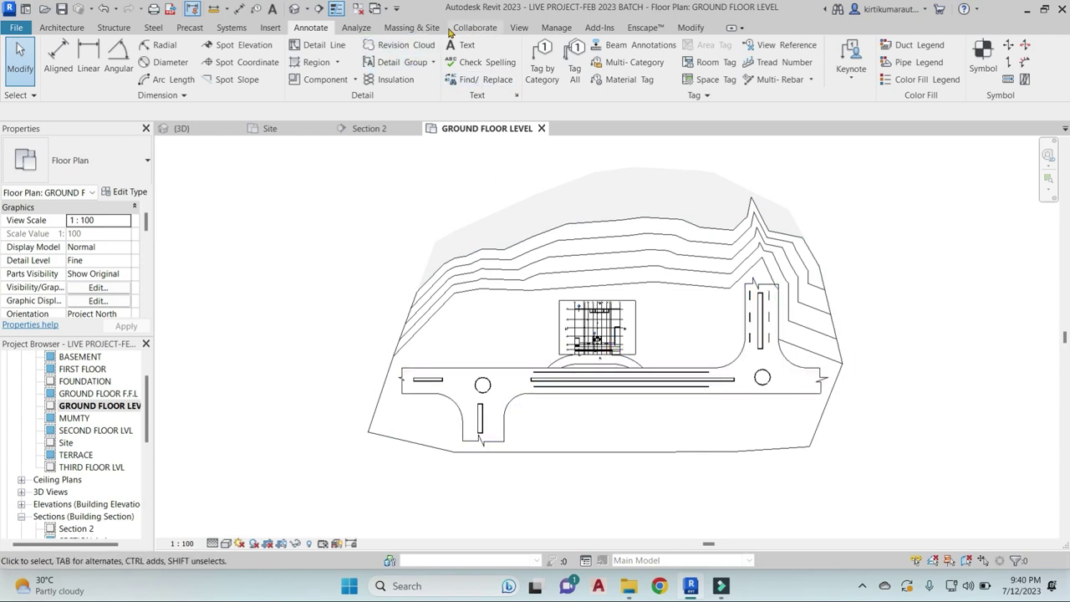
Preview the parking families and load M_Parking Space for a parking component
click(413, 28)
click(449, 59)
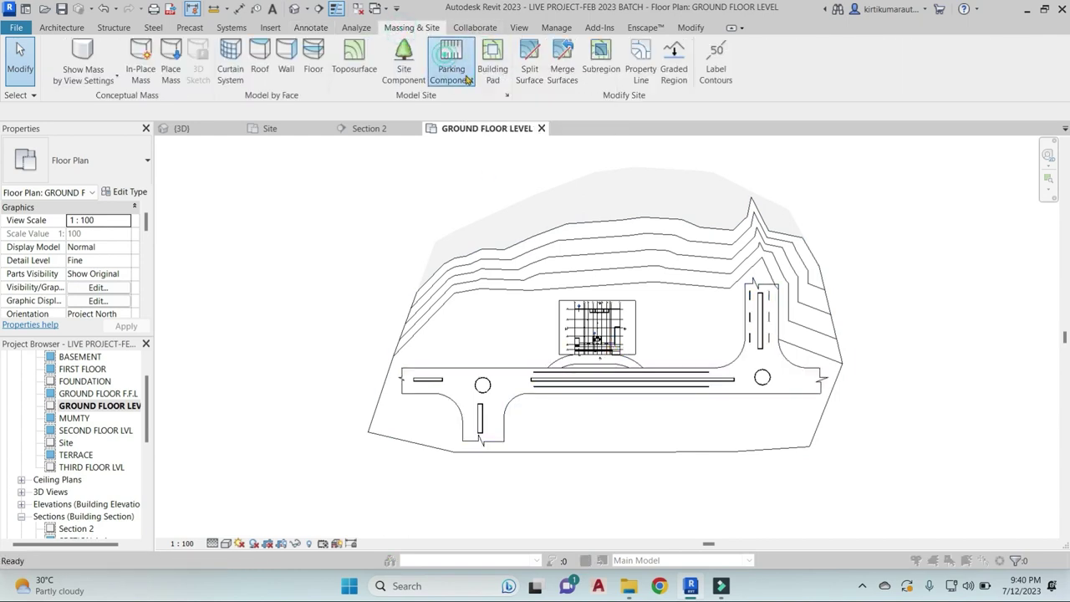
click(567, 301)
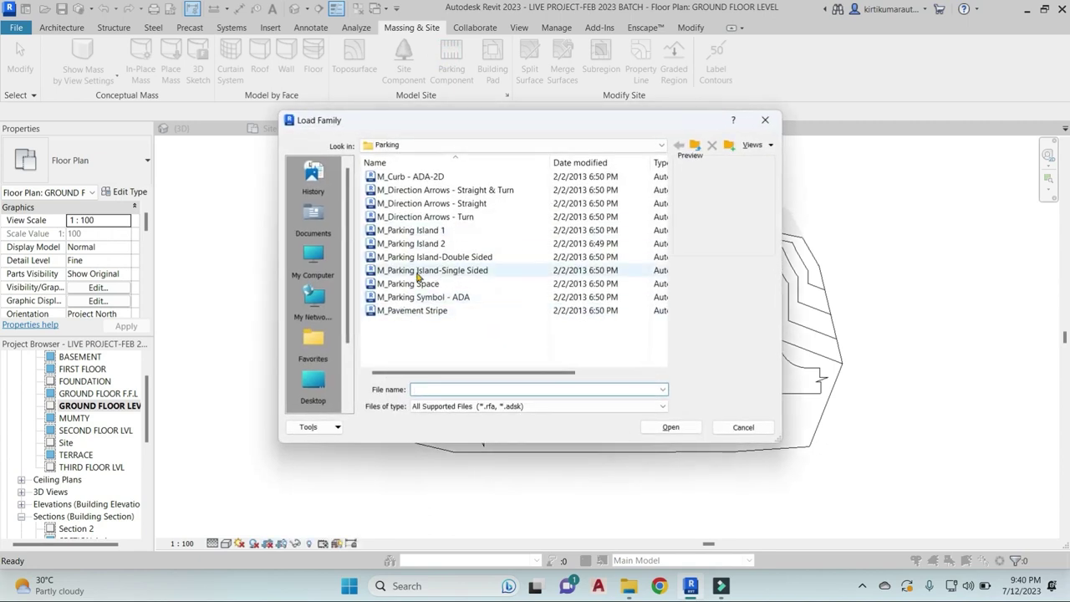
click(422, 241)
click(409, 298)
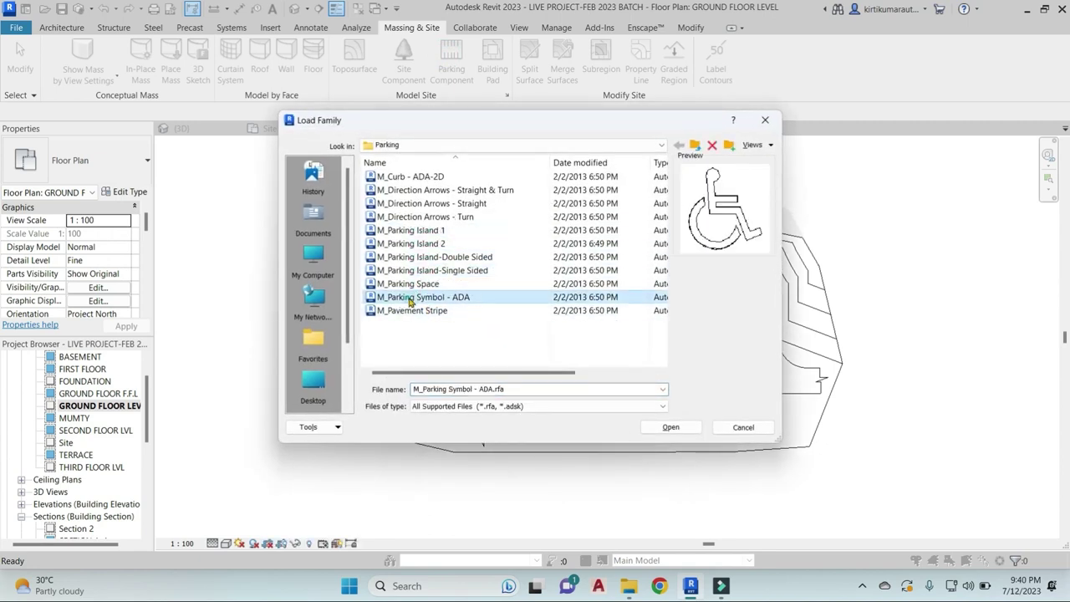
click(413, 205)
click(415, 176)
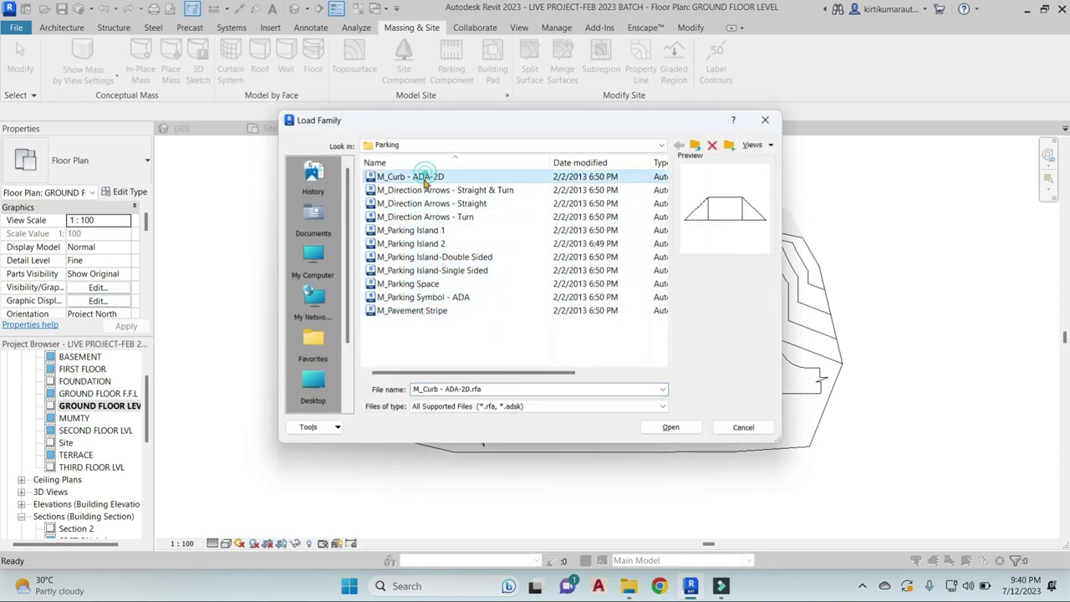
click(417, 190)
click(413, 203)
click(408, 228)
click(401, 258)
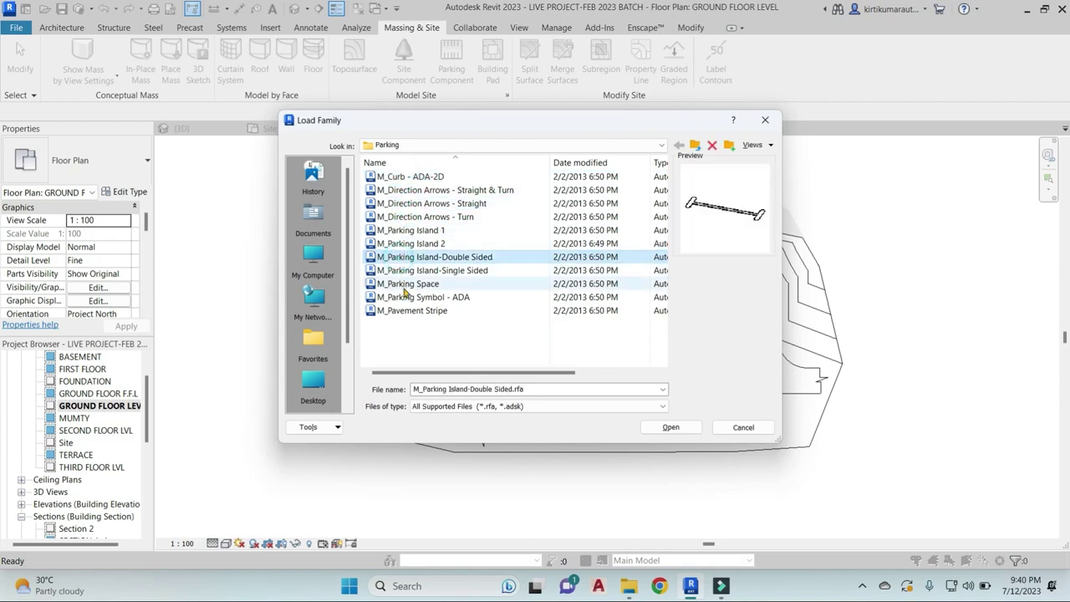
click(407, 284)
click(671, 427)
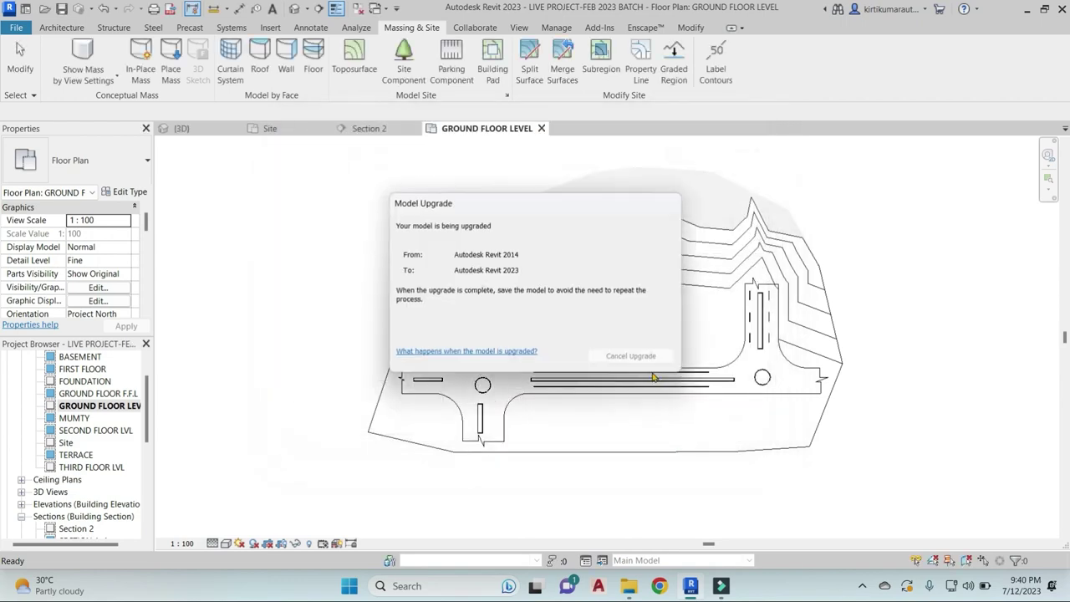
Place two 4800 x 2400 mm parking spaces side by side near the building
scroll(632, 358, up, 2)
scroll(633, 357, up, 3)
scroll(633, 357, up, 3)
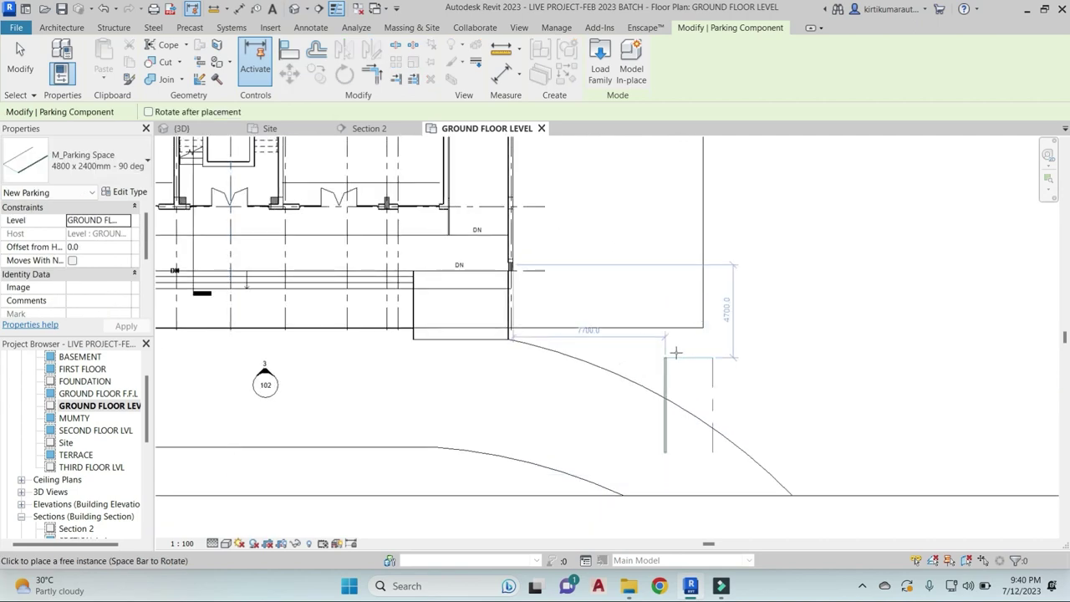
scroll(633, 357, down, 2)
scroll(668, 342, up, 1)
scroll(690, 328, up, 1)
scroll(691, 328, up, 1)
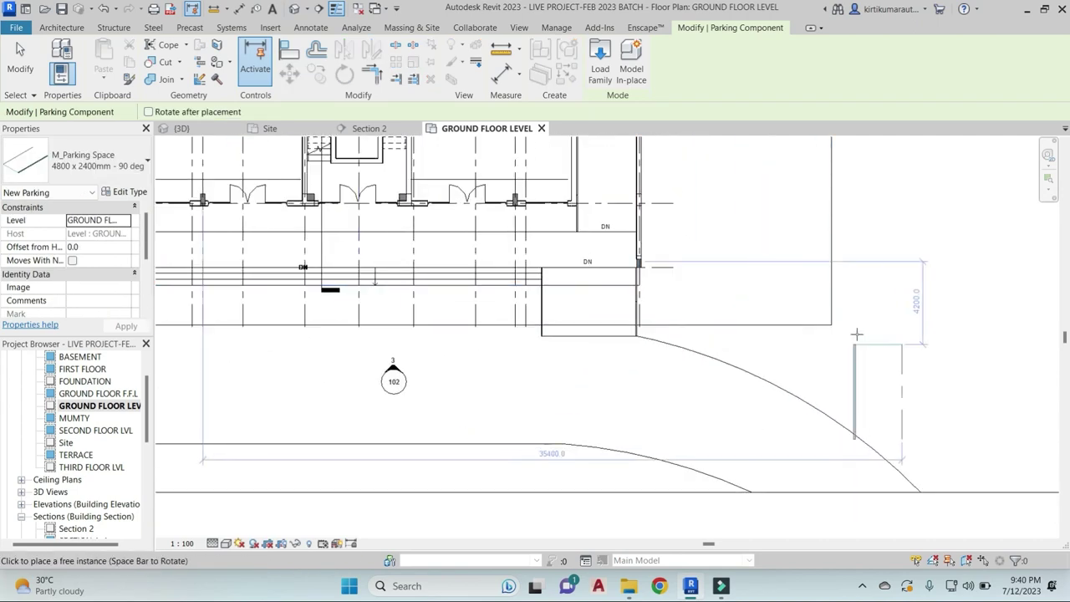
click(893, 299)
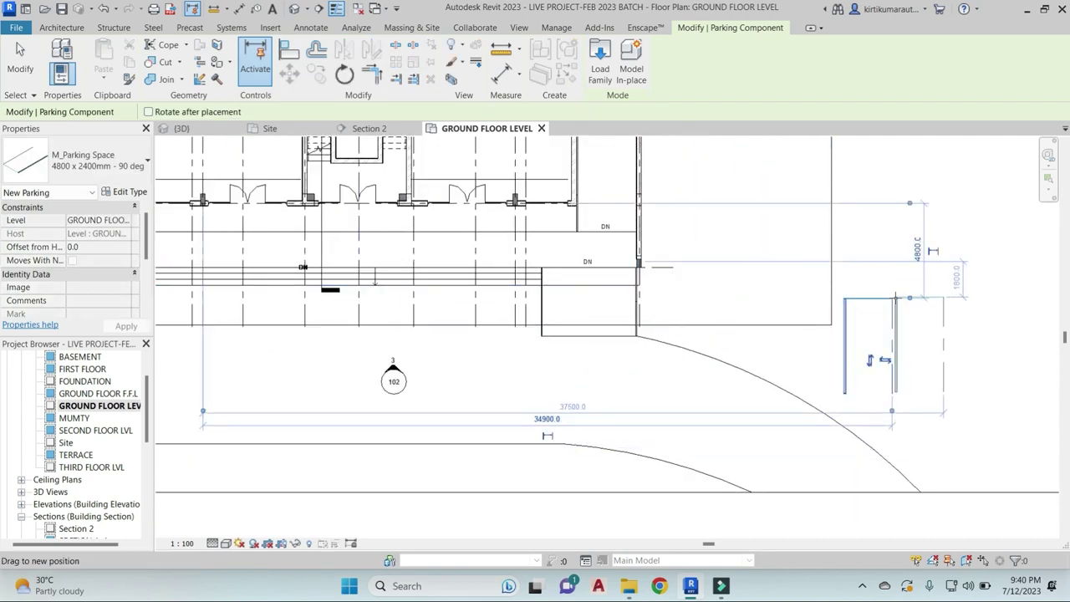
scroll(911, 299, up, 2)
click(894, 297)
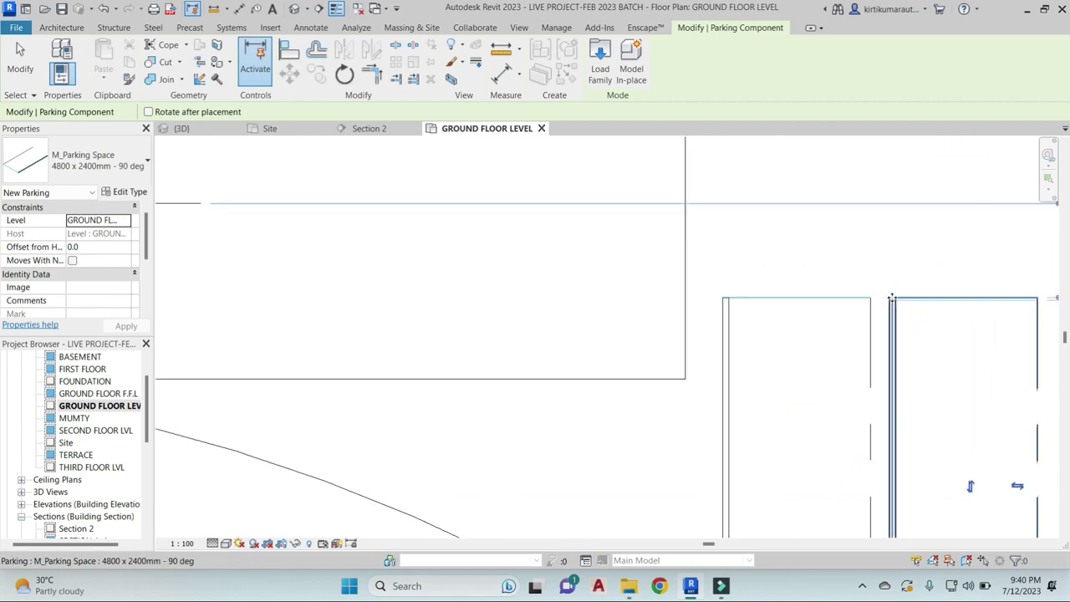
Place a parking space left of the building and rotate it by 40°
middle_drag(894, 297, 629, 299)
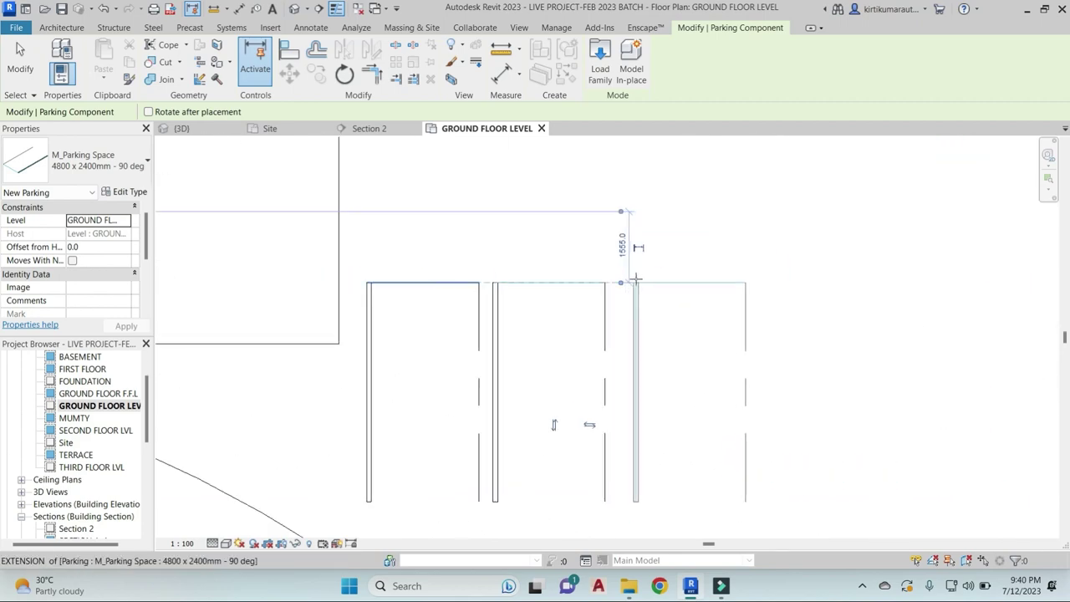
scroll(635, 278, down, 3)
scroll(771, 366, down, 3)
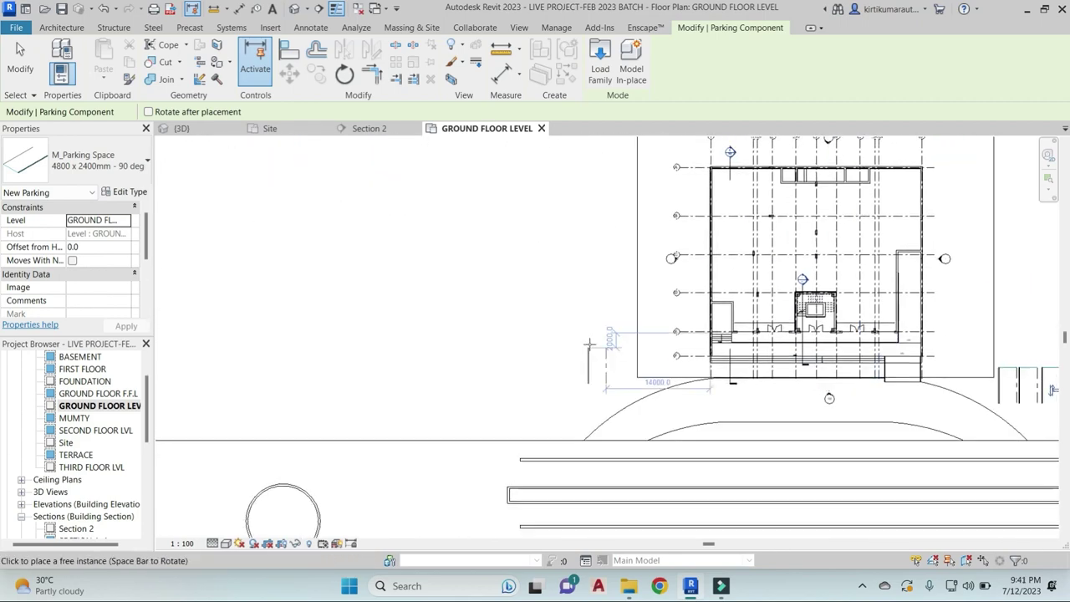
scroll(588, 344, up, 2)
scroll(586, 352, up, 2)
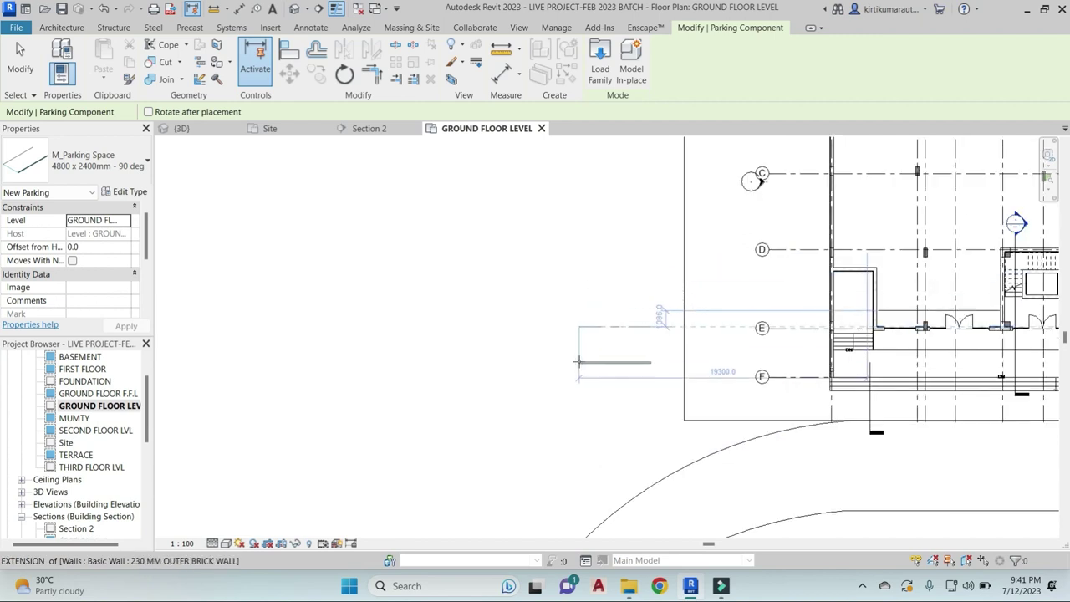
click(578, 362)
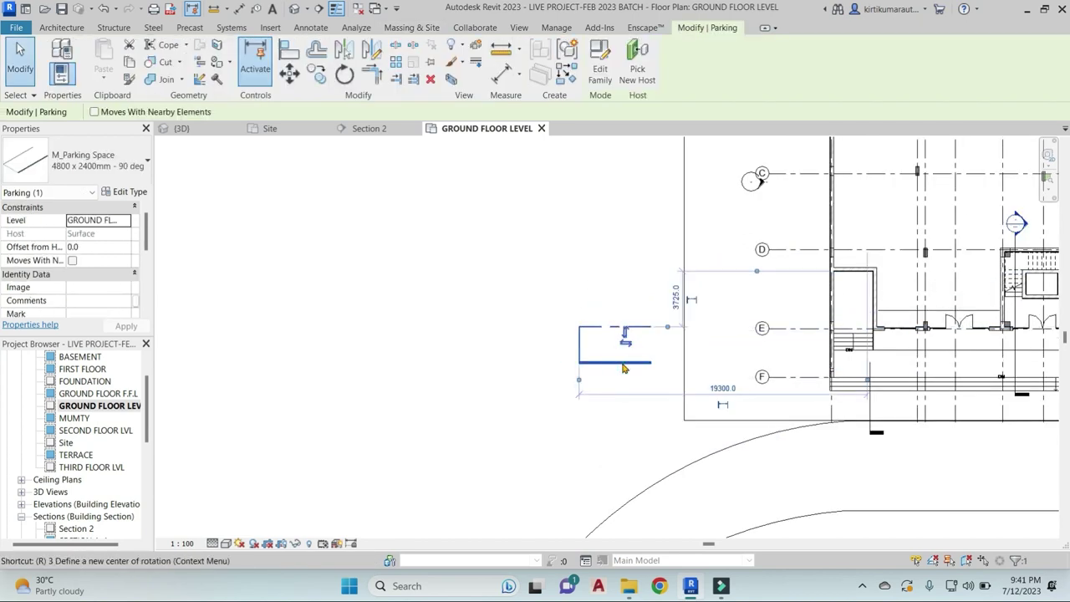
key(o)
click(617, 392)
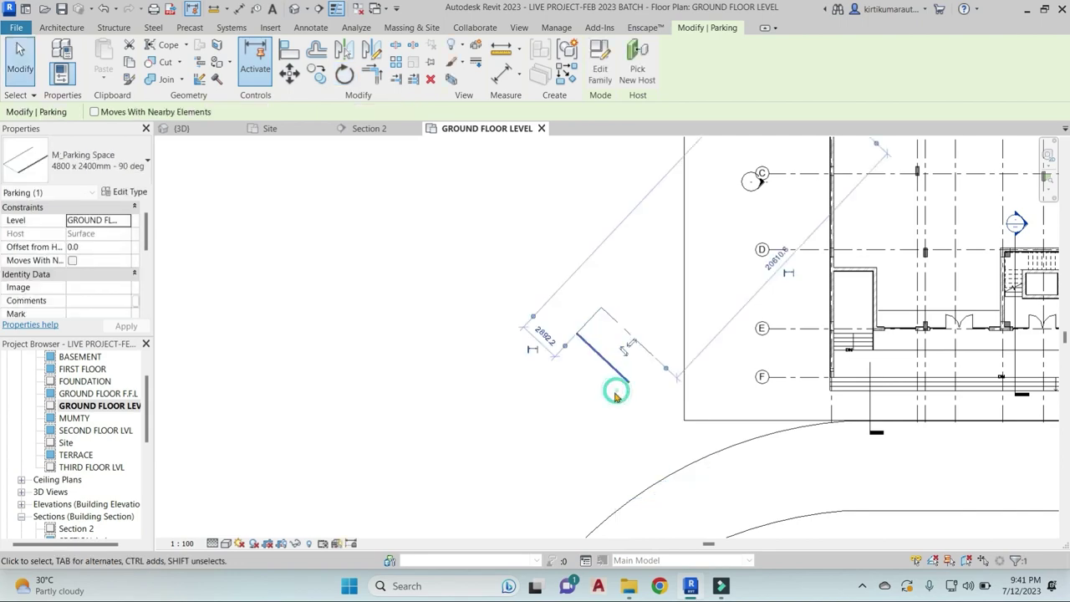
Copy the angled parking space to a position below the first one
key(c)
key(s)
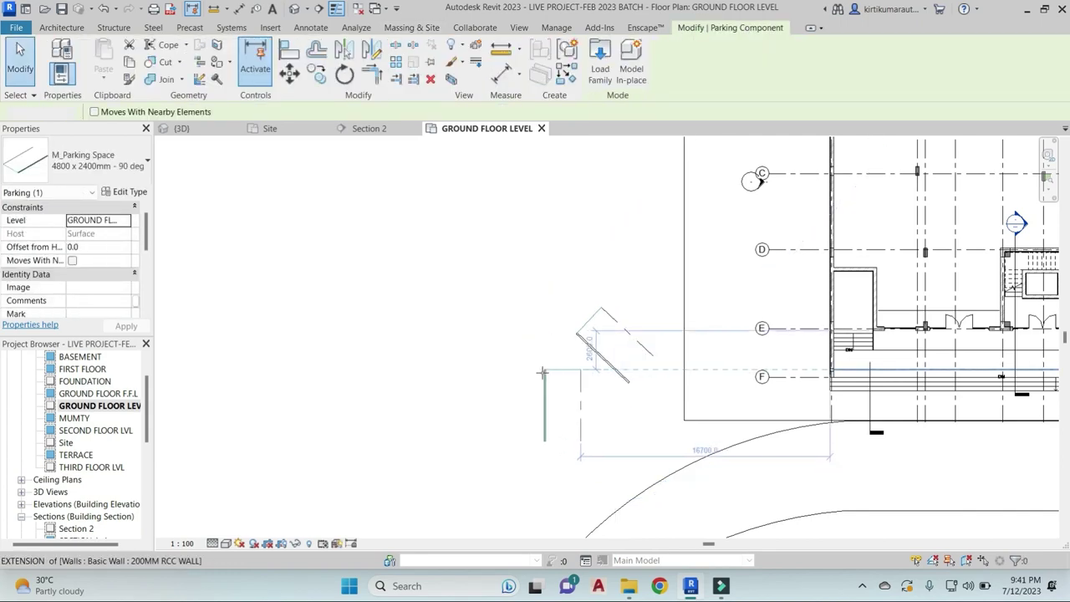
key(Escape)
key(Escape)
click(602, 347)
key(c)
key(c)
click(614, 240)
click(94, 112)
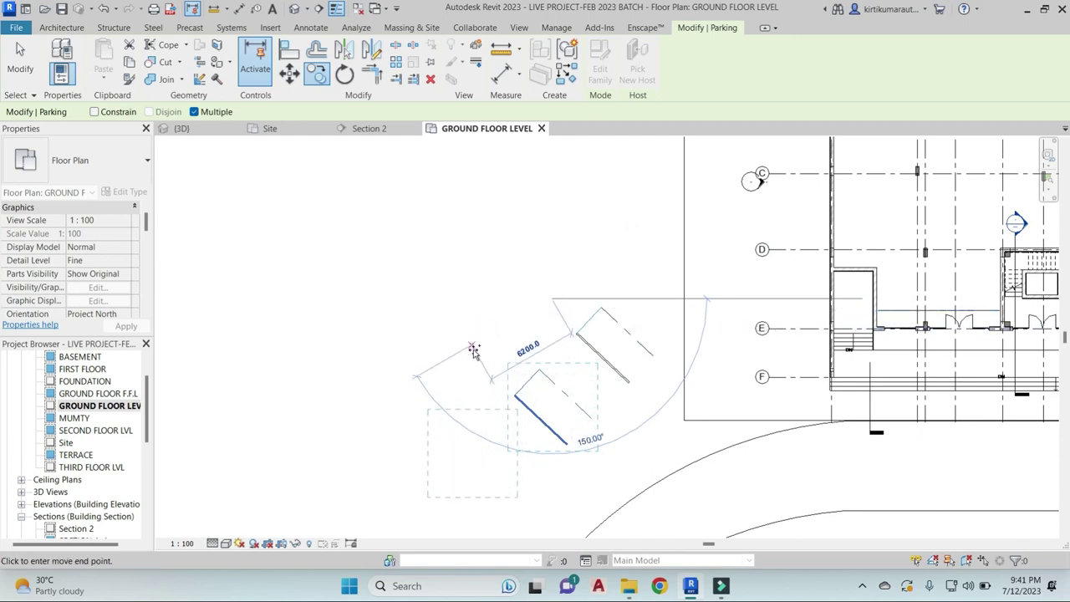
click(476, 357)
key(Escape)
key(Escape)
Move the copied parking spaces up so they sit flush against the others
click(568, 399)
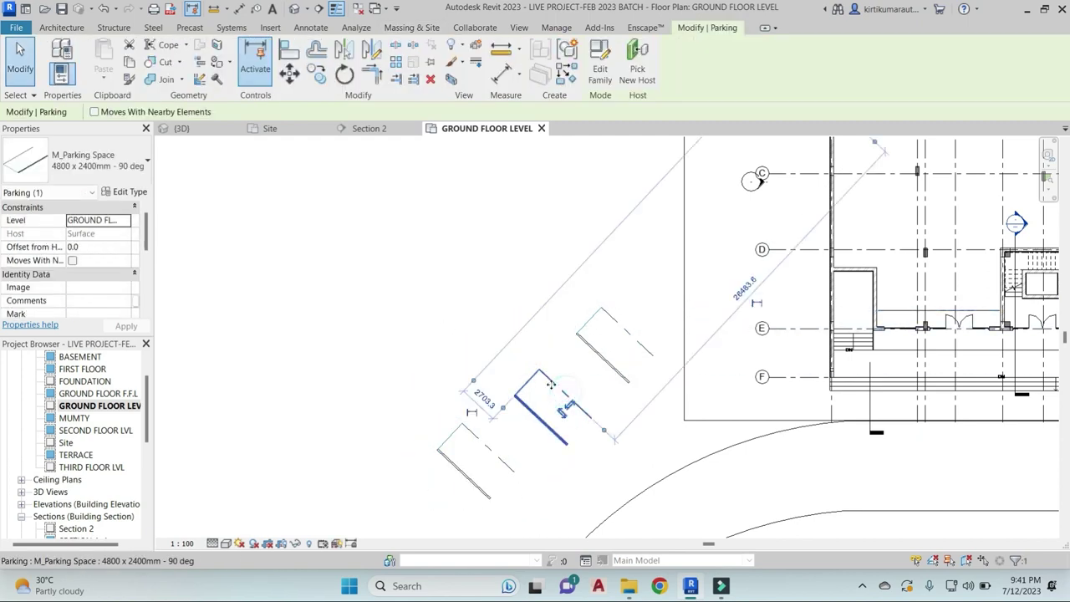
scroll(556, 389, up, 2)
drag(600, 355, 650, 305)
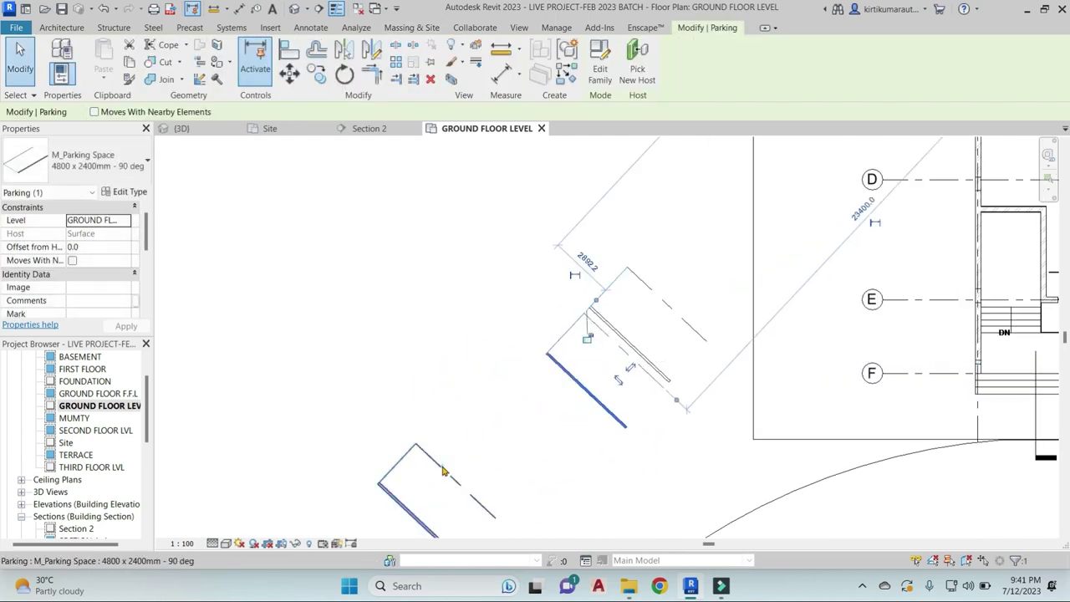
drag(442, 470, 570, 385)
key(Escape)
scroll(600, 431, down, 3)
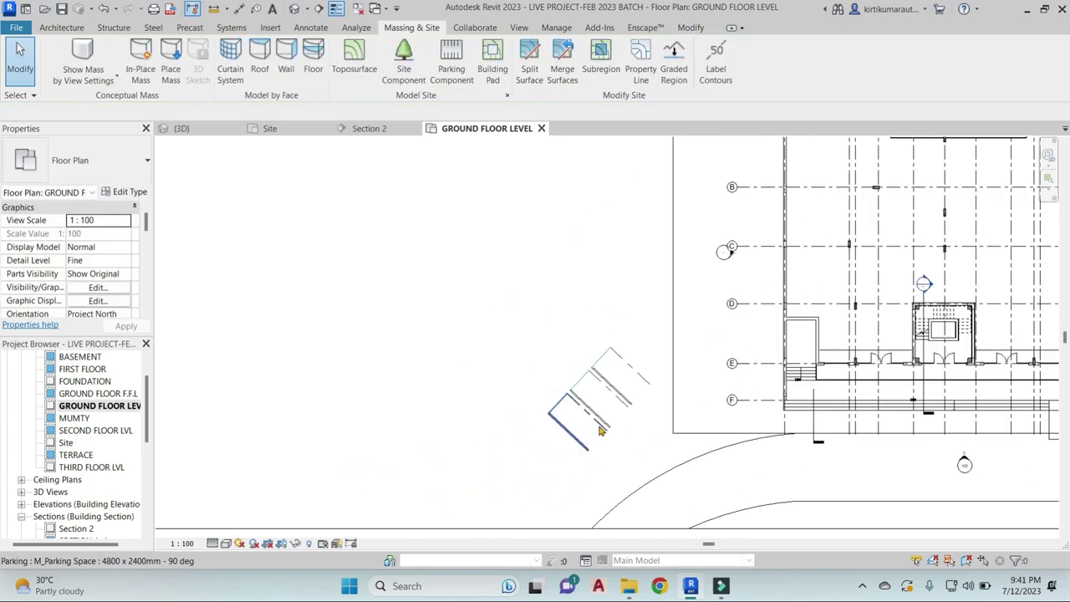
scroll(600, 431, down, 2)
middle_drag(600, 430, 518, 397)
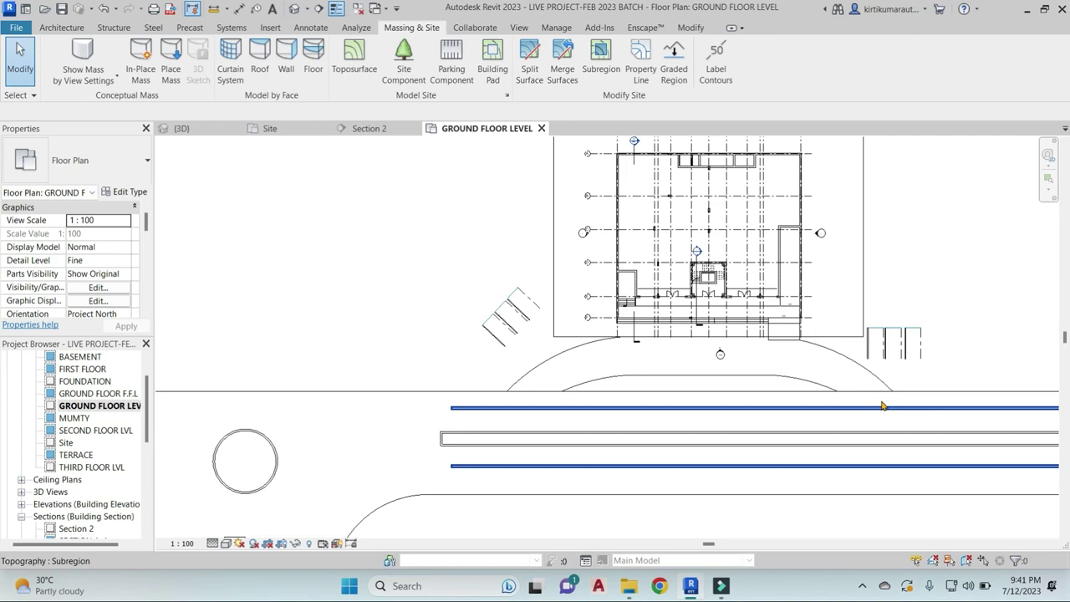
End Join Geometry and pan to show the median roads and left roundabout
key(j)
key(g)
key(Escape)
scroll(879, 396, down, 2)
middle_drag(879, 396, 811, 372)
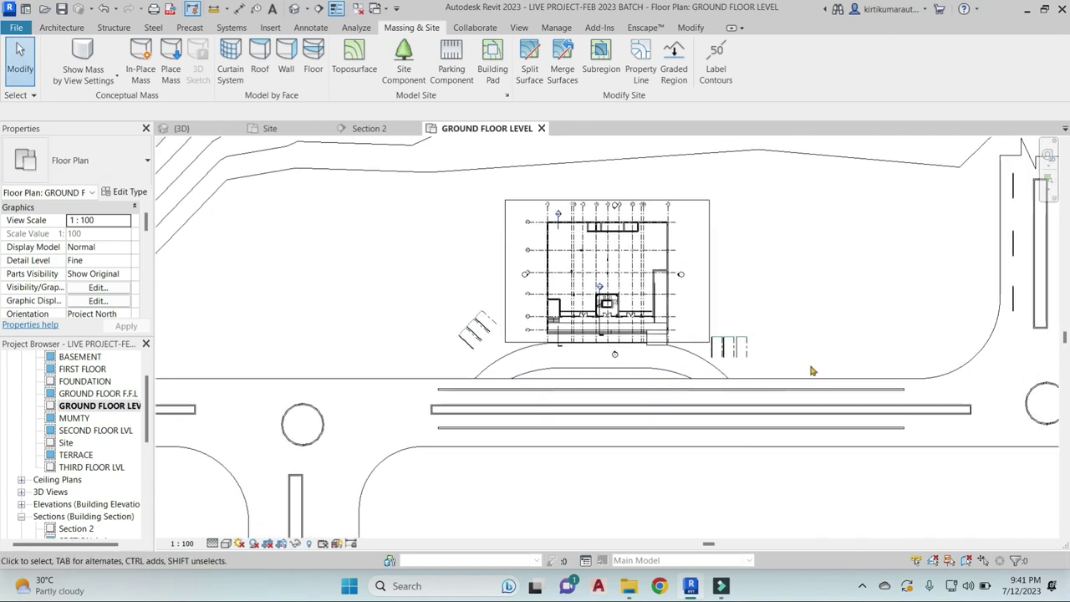
middle_drag(505, 416, 490, 359)
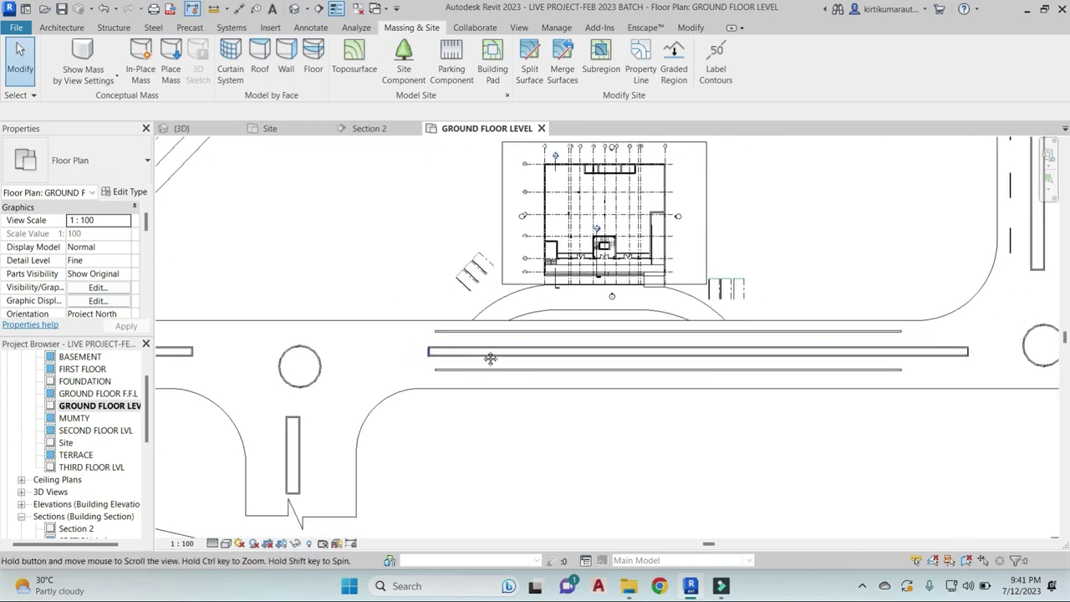
middle_drag(411, 355, 508, 354)
middle_drag(598, 345, 670, 345)
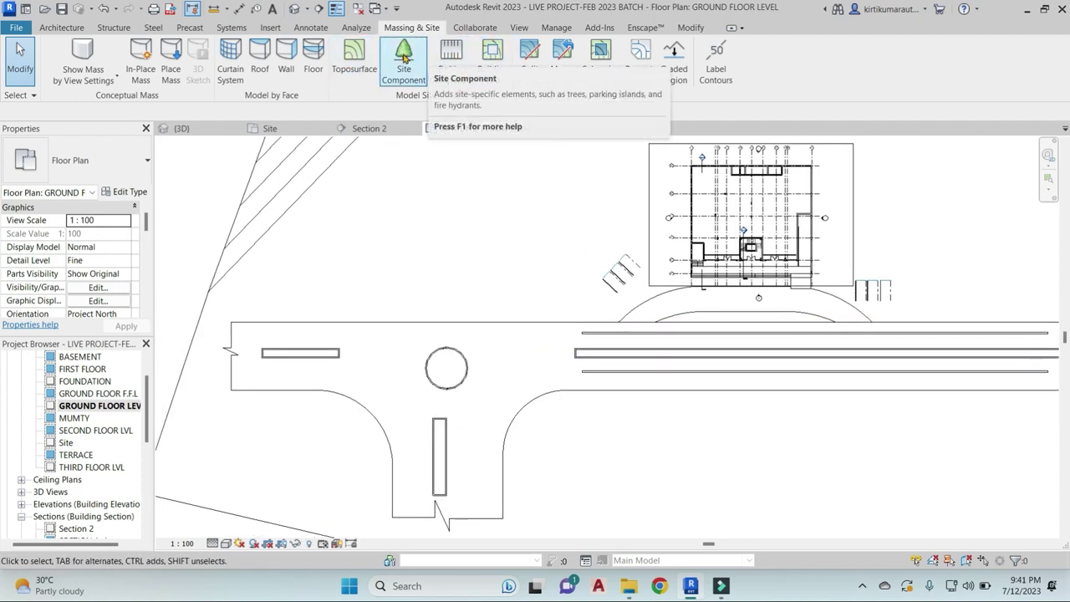
Start a site component and review its available types before editing the type
click(404, 57)
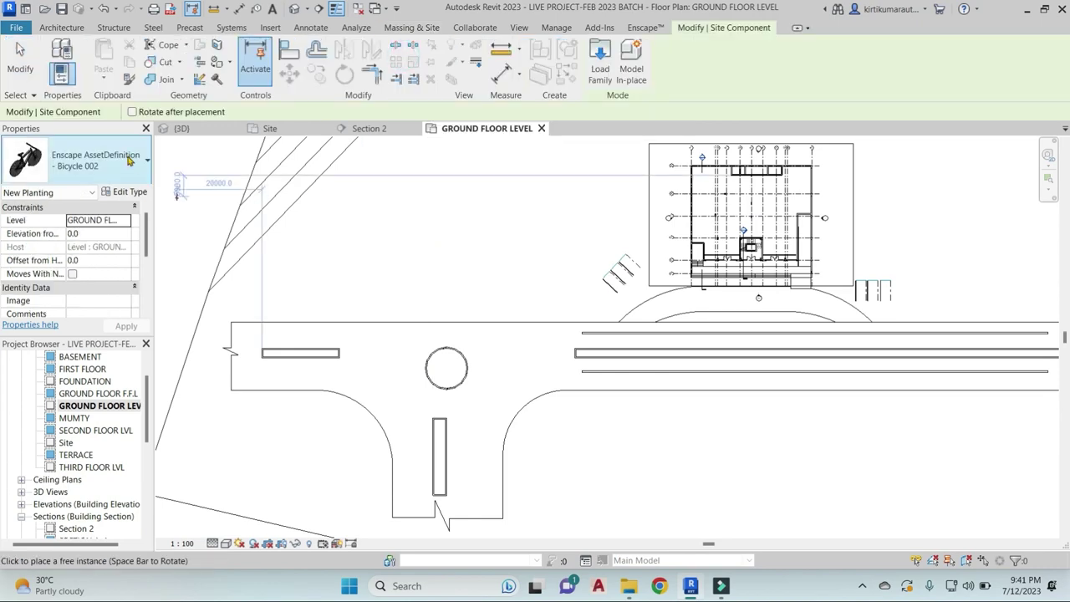
click(129, 160)
scroll(90, 309, down, 5)
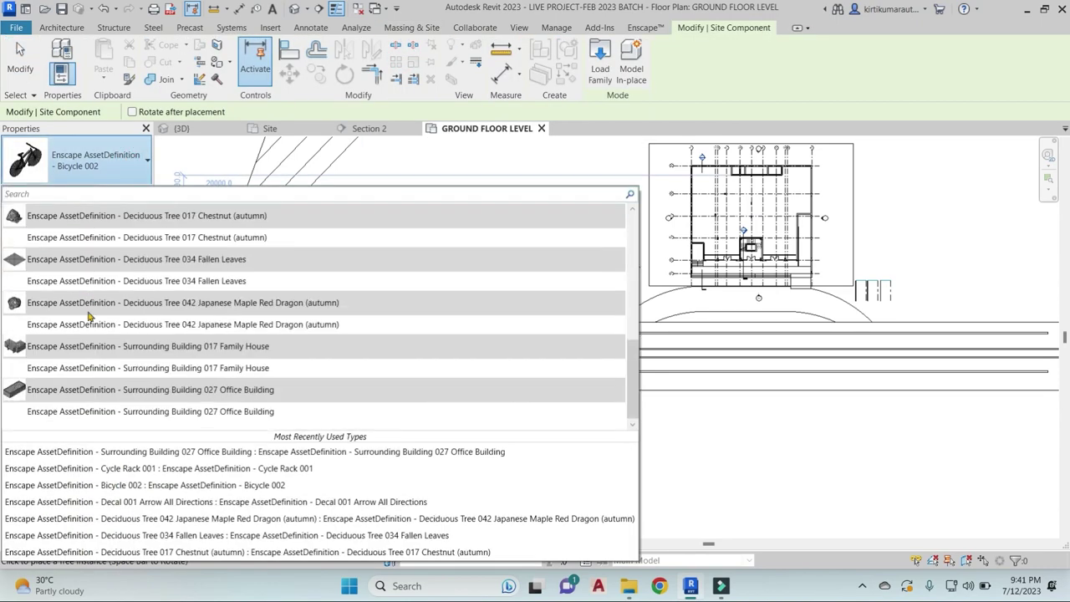
scroll(81, 315, up, 3)
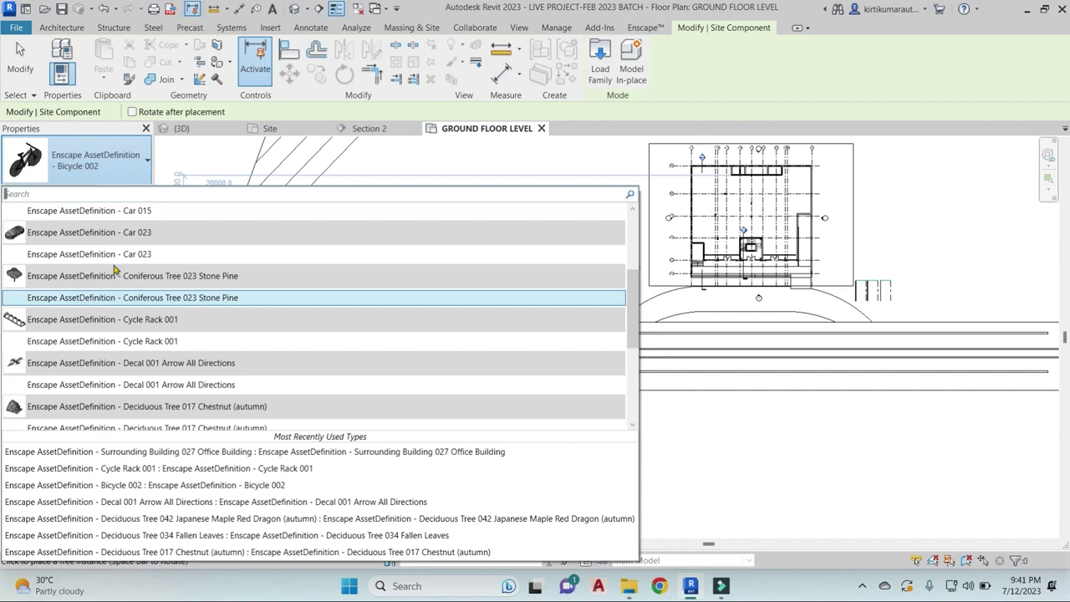
key(Escape)
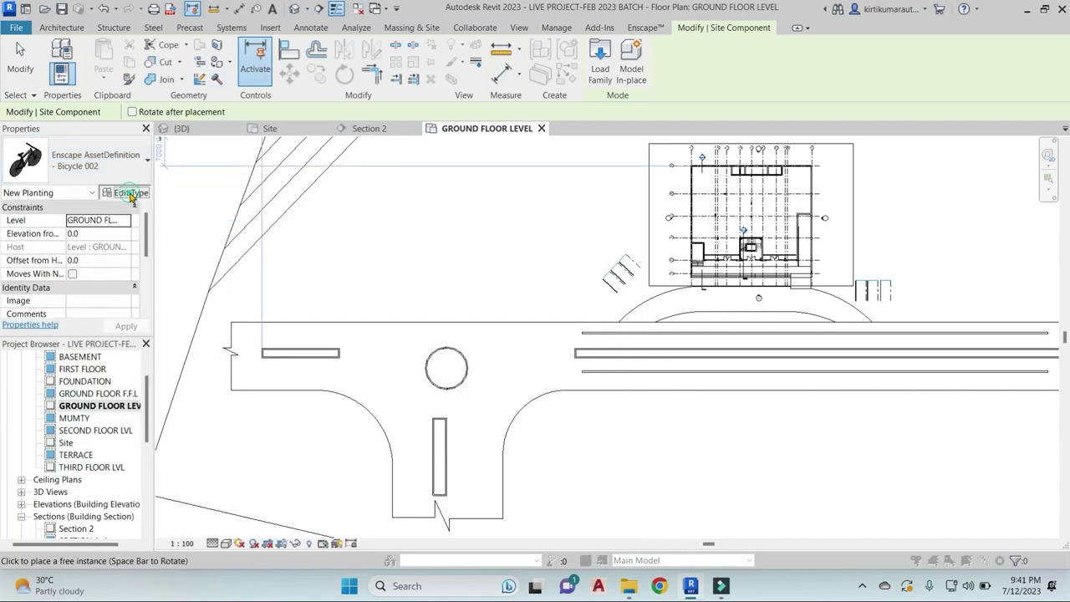
click(124, 191)
Load M_RPC Tree - Deciduous from the Planting folder and confirm American Beech - 6.0 Meters
click(1023, 42)
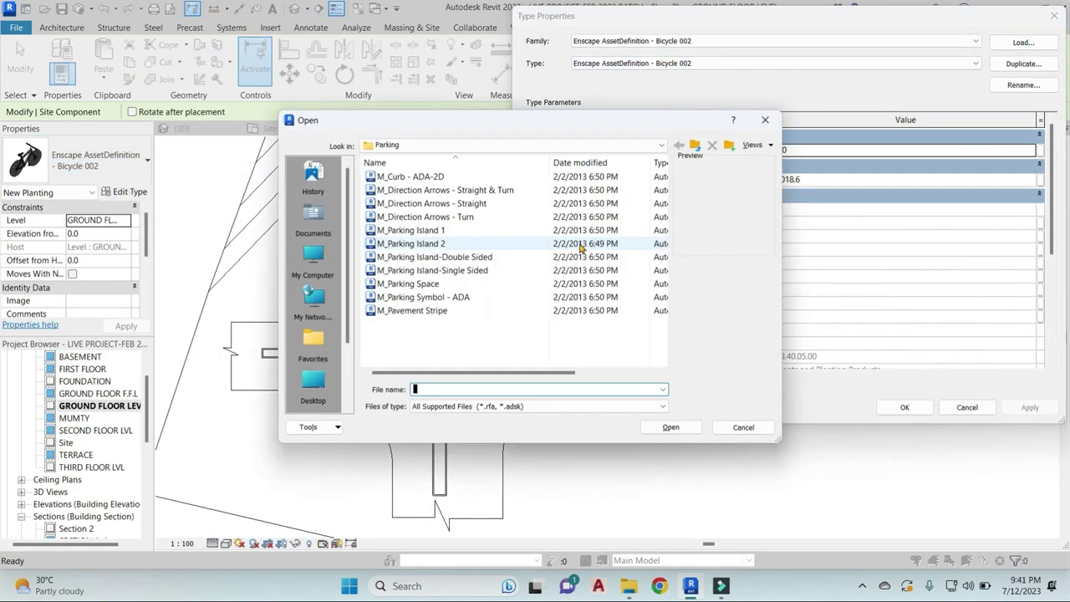
click(694, 144)
click(698, 147)
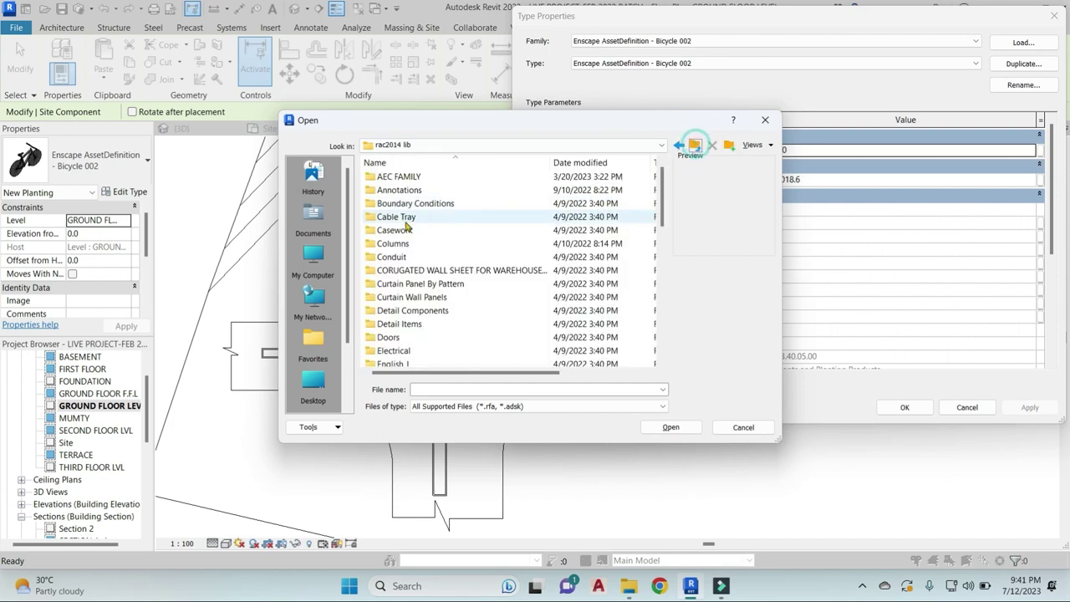
scroll(393, 220, down, 10)
double_click(391, 190)
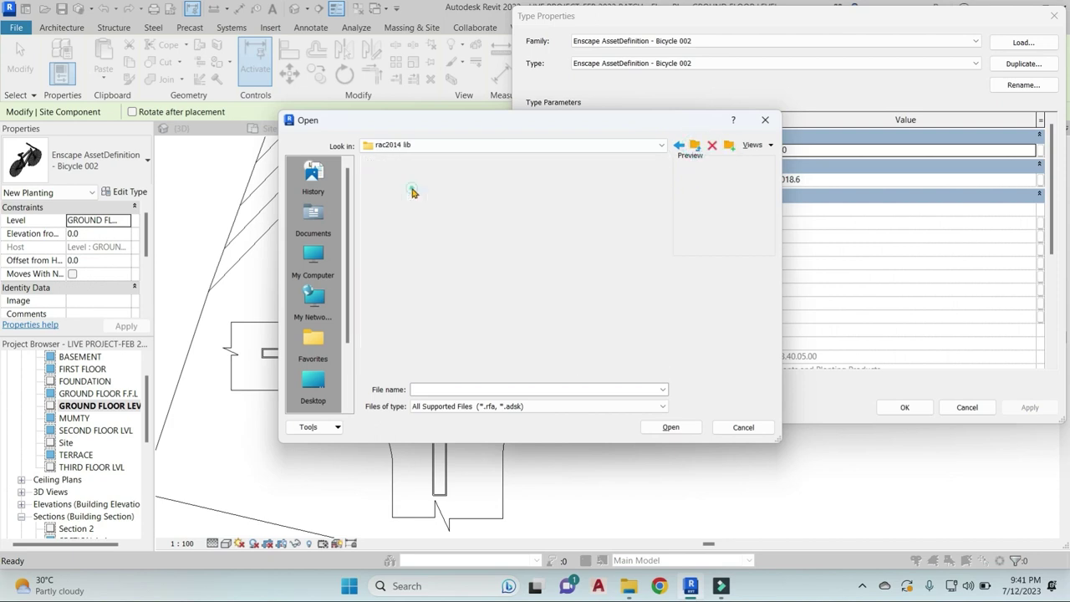
double_click(408, 230)
click(421, 219)
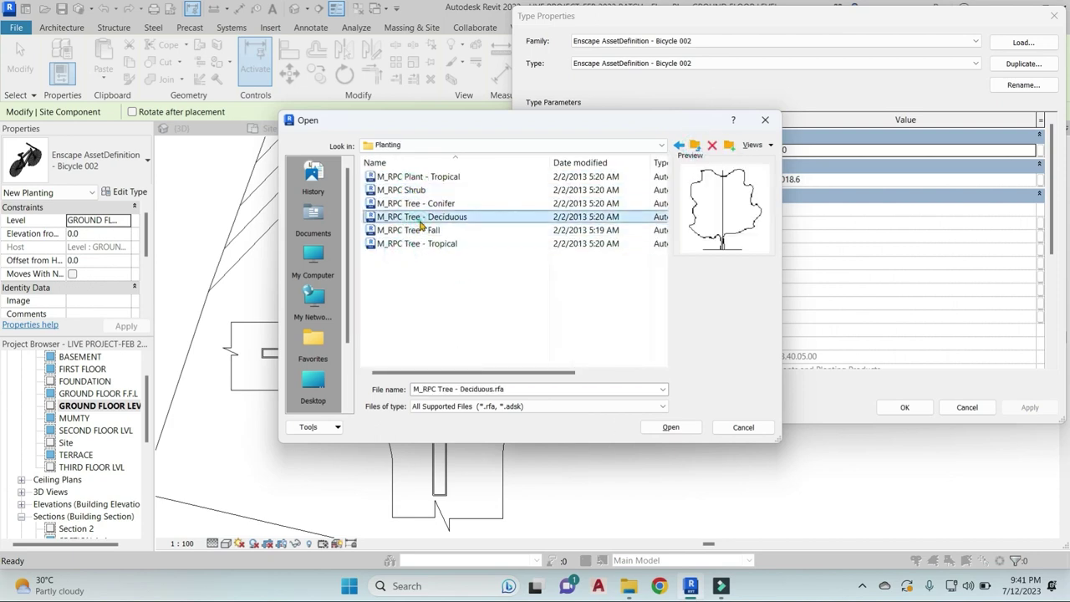
click(654, 428)
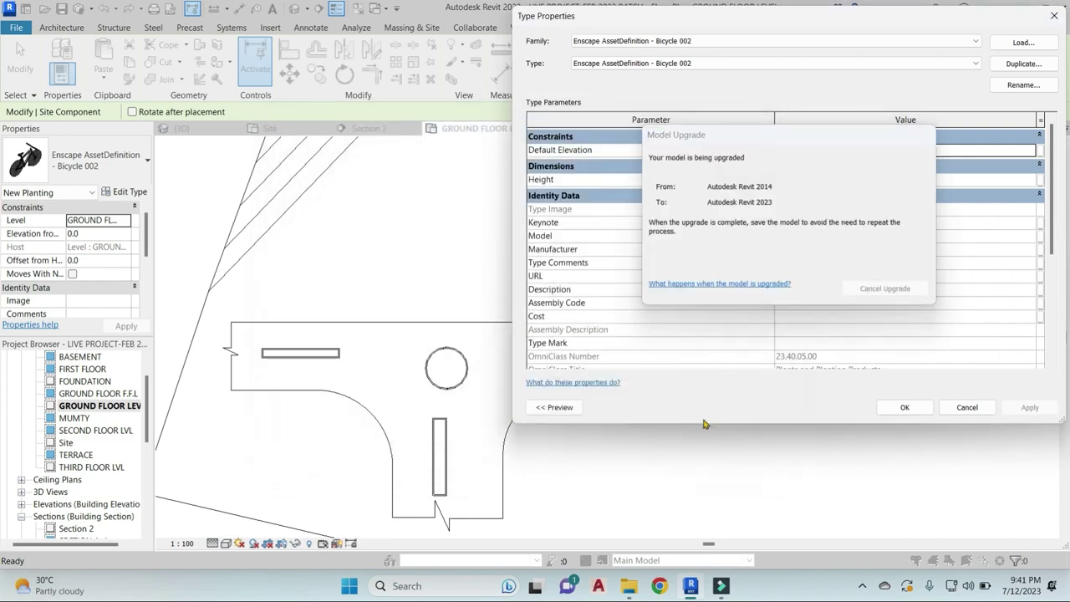
click(906, 406)
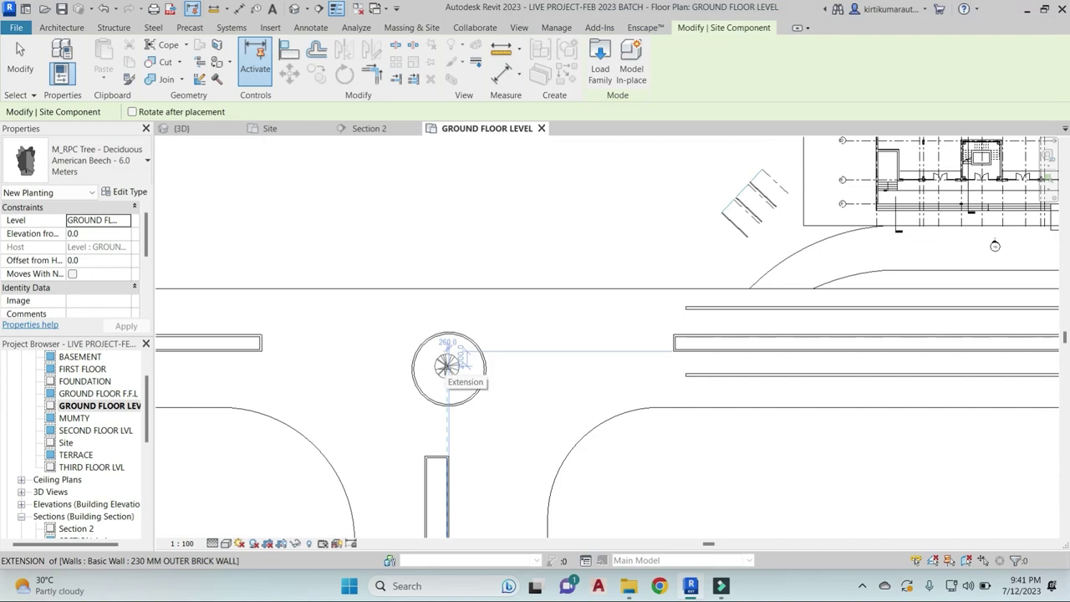
Zoom to the roundabout and plant an American Beech tree at its centre
scroll(447, 368, up, 3)
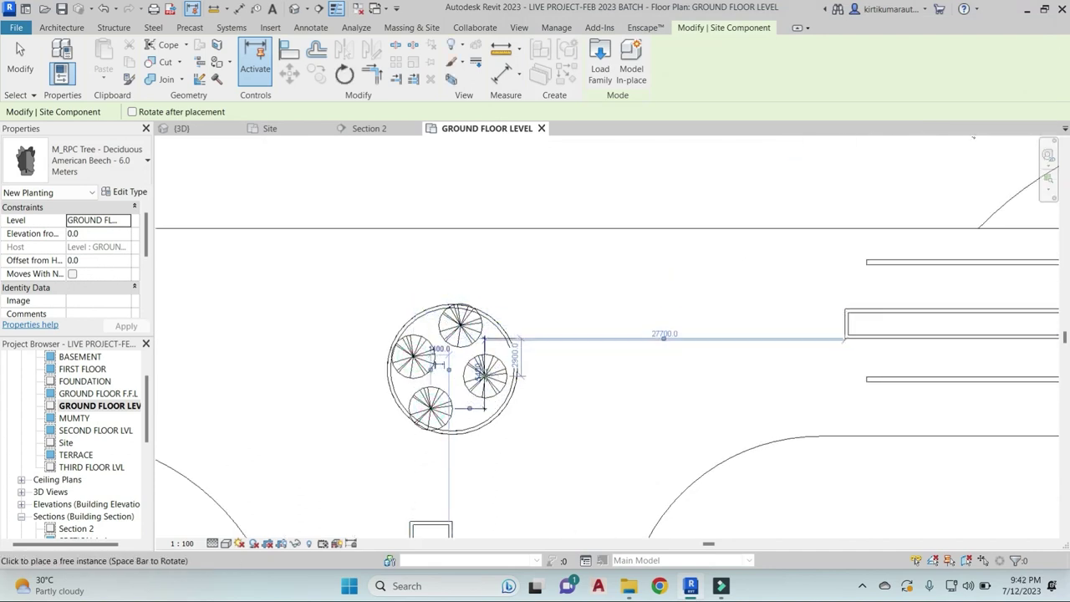
scroll(593, 361, down, 5)
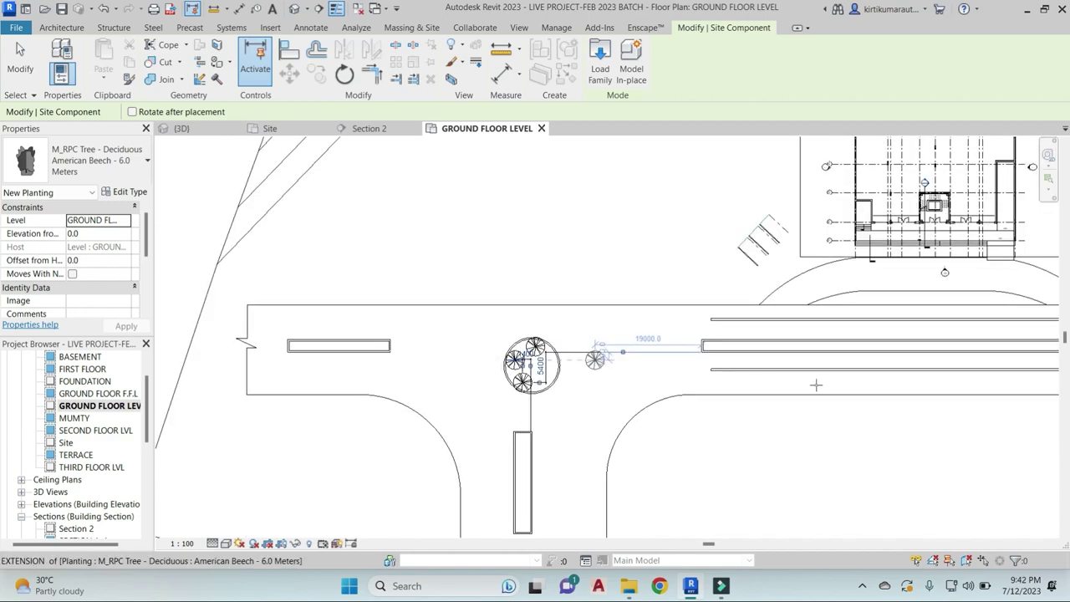
scroll(547, 372, up, 6)
scroll(543, 376, up, 2)
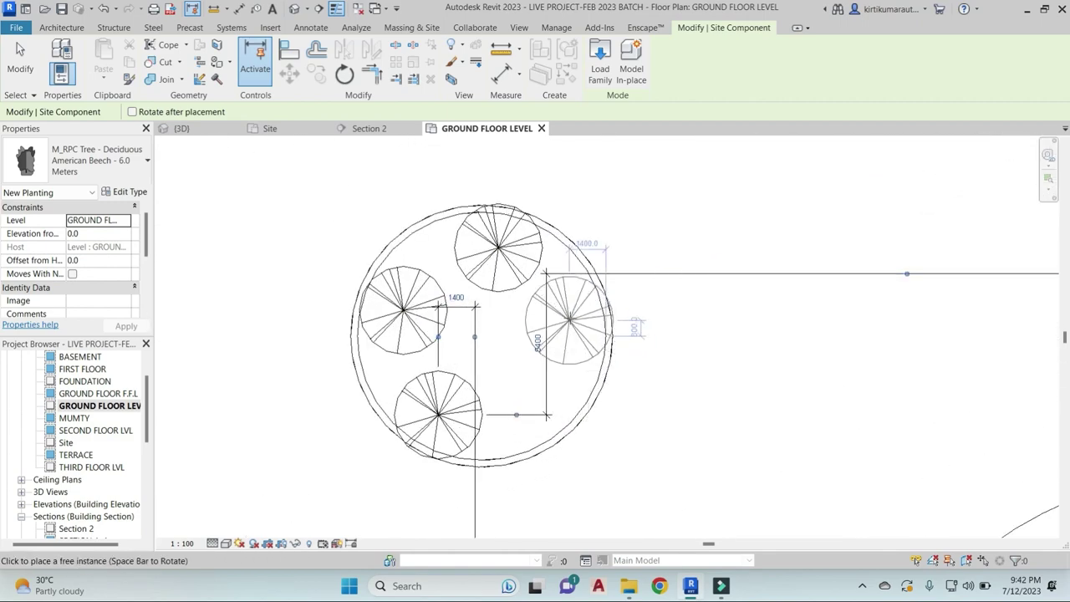
scroll(585, 393, down, 10)
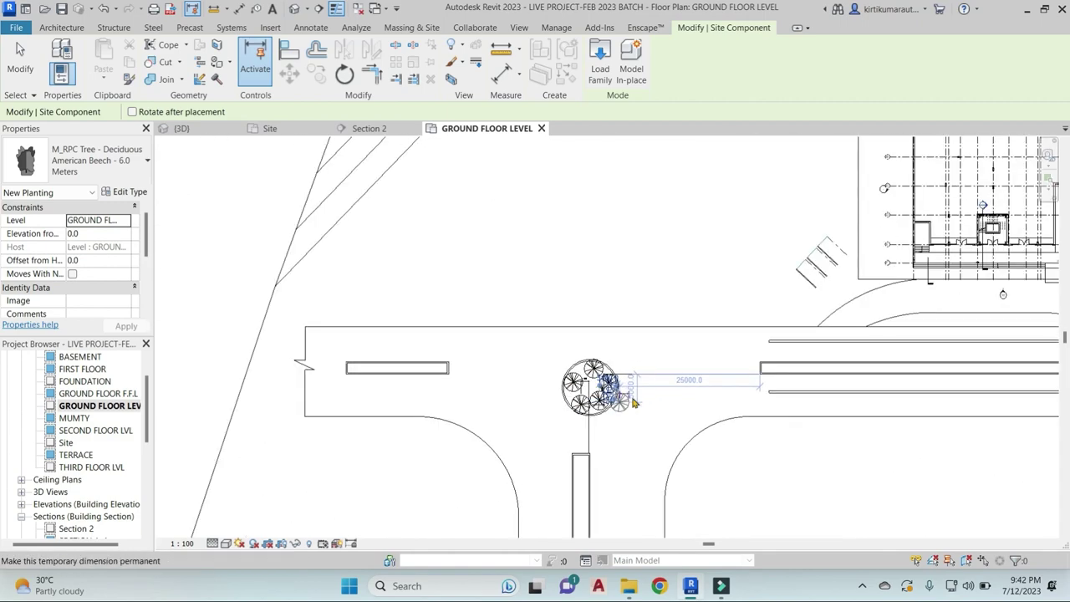
middle_drag(670, 423, 693, 433)
scroll(585, 401, up, 2)
scroll(568, 393, up, 2)
scroll(535, 410, up, 2)
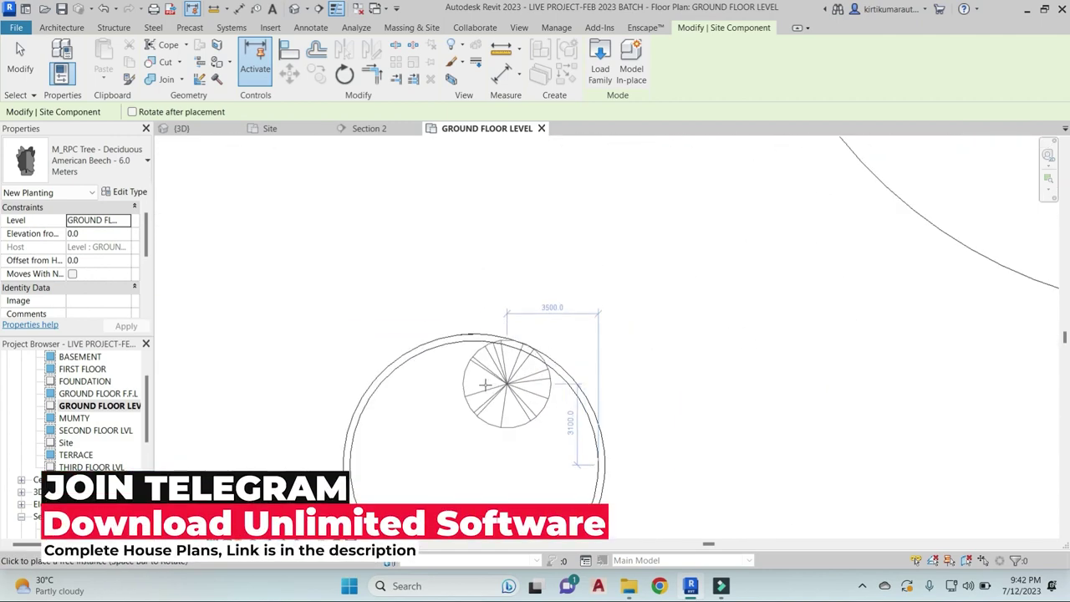
scroll(512, 431, up, 1)
scroll(518, 381, down, 4)
scroll(585, 377, down, 2)
scroll(710, 377, up, 2)
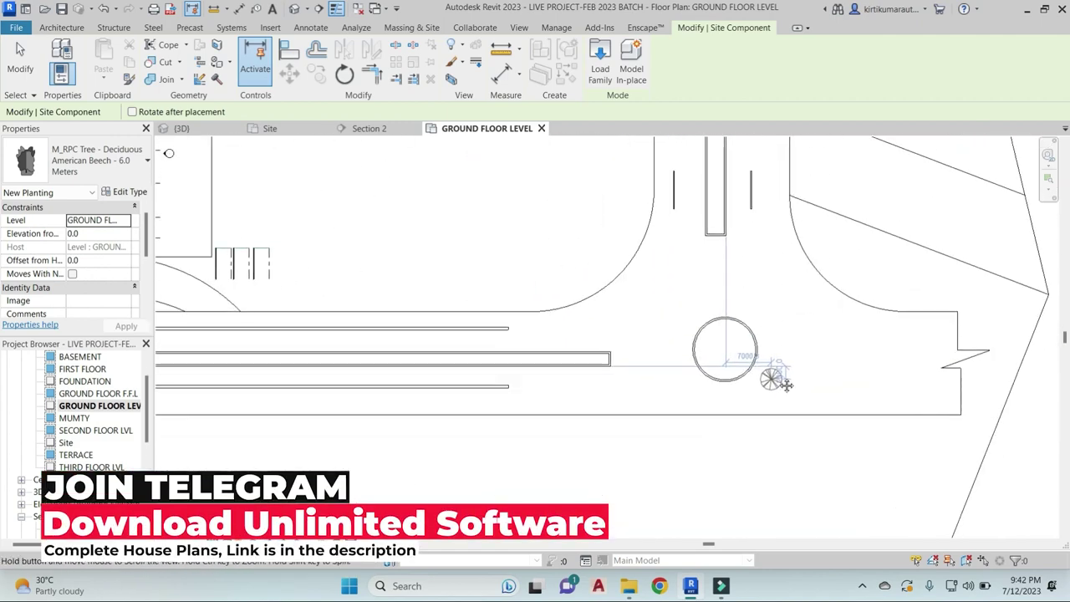
scroll(786, 372, down, 2)
scroll(792, 365, up, 2)
scroll(601, 410, down, 1)
scroll(752, 360, up, 2)
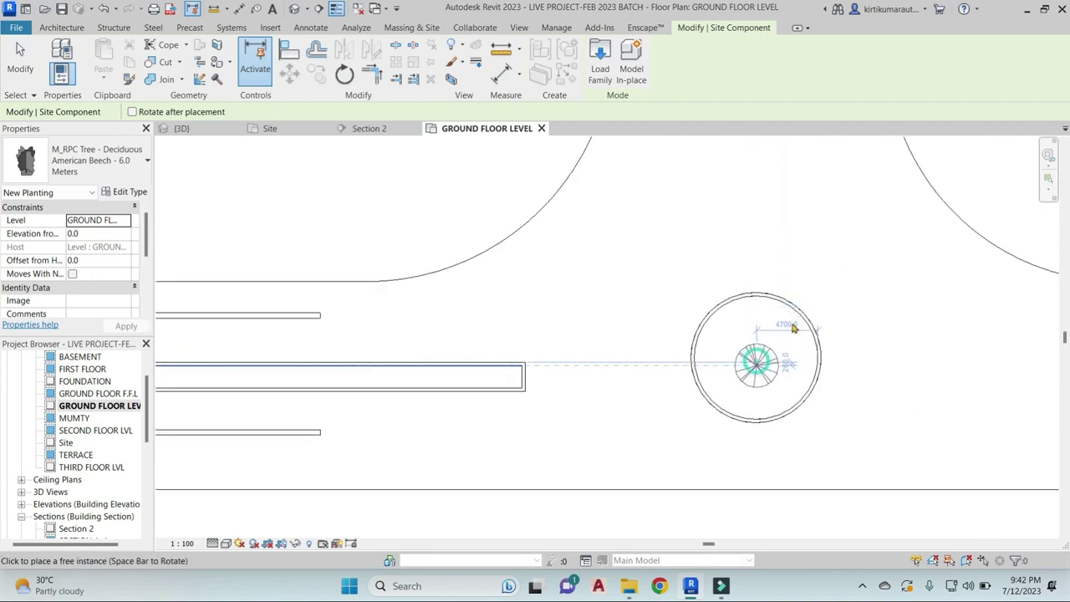
click(793, 328)
key(Escape)
Select the new tree, then relaunch Site Component placement
scroll(781, 314, down, 3)
click(781, 313)
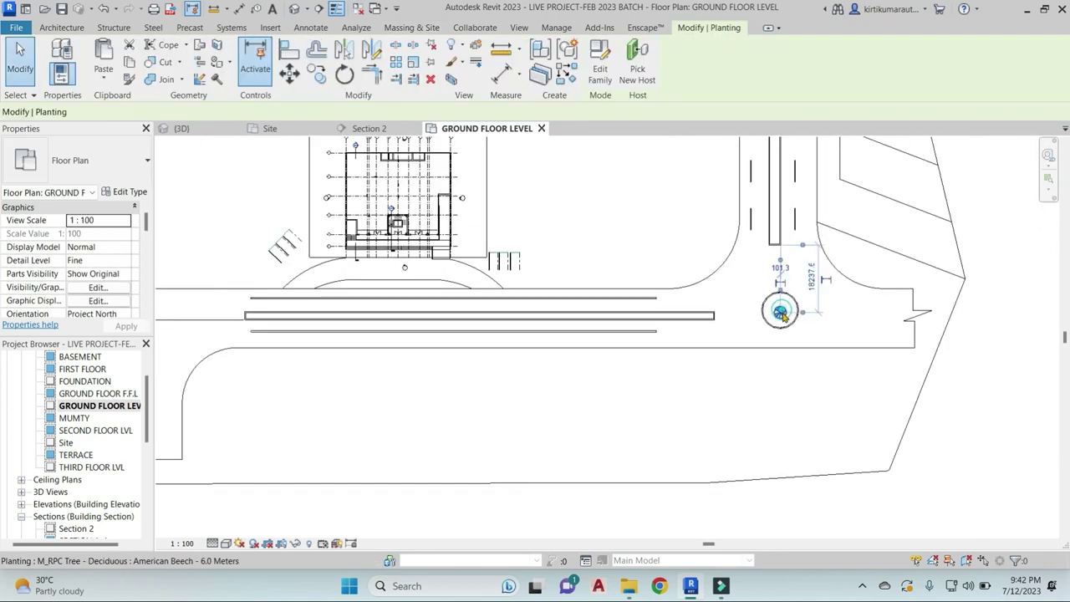
key(c)
key(s)
scroll(752, 376, down, 3)
scroll(758, 403, up, 2)
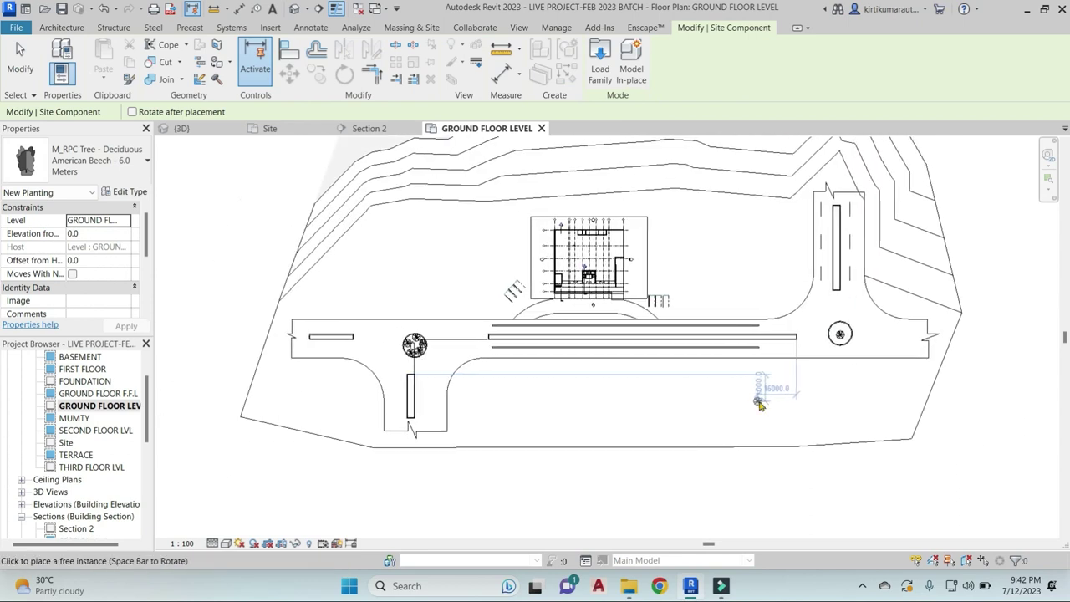
key(Escape)
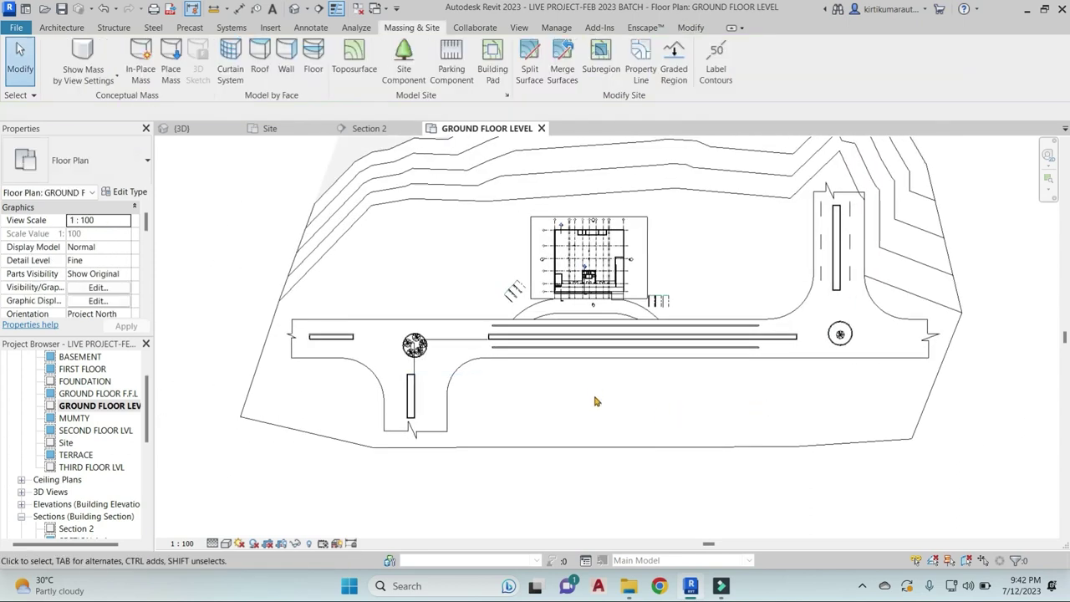
click(404, 60)
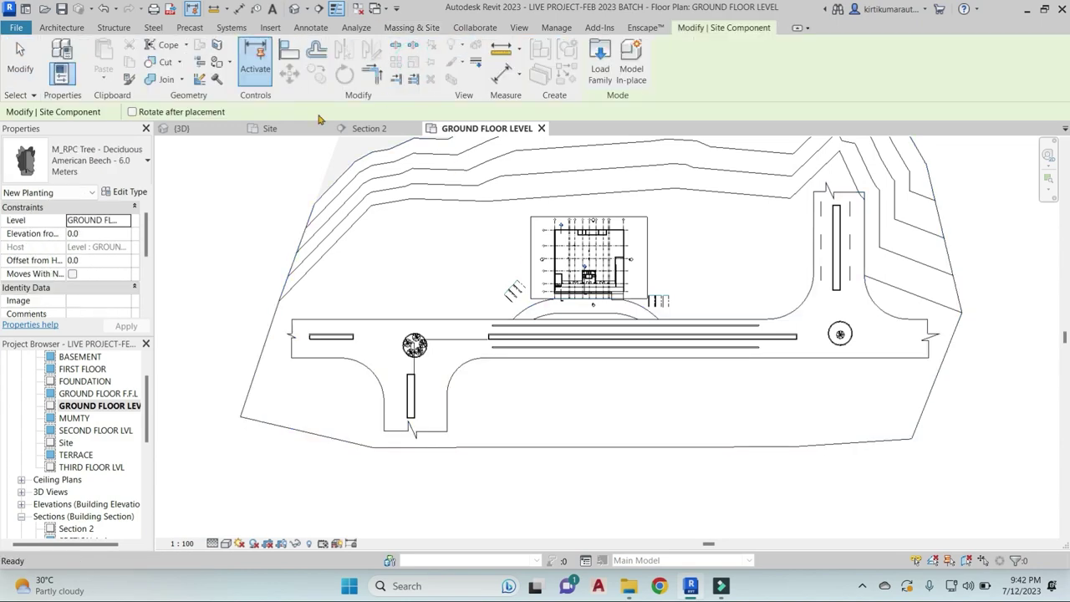
Browse the component type list, keeping American Beech selected
click(112, 165)
scroll(84, 313, down, 5)
scroll(62, 333, down, 2)
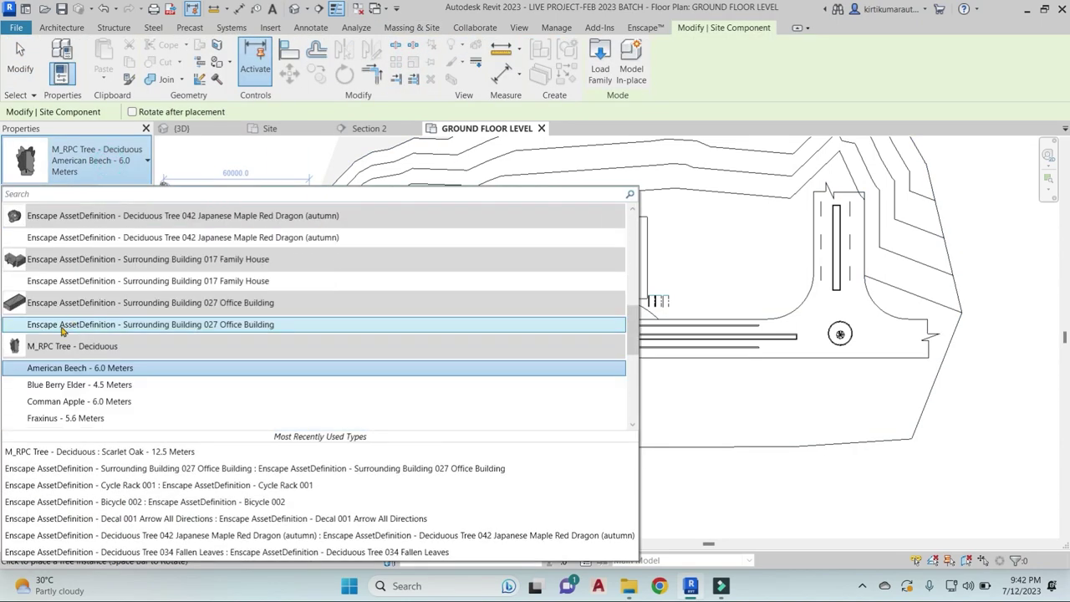
scroll(65, 336, down, 2)
scroll(71, 342, up, 4)
scroll(74, 343, up, 2)
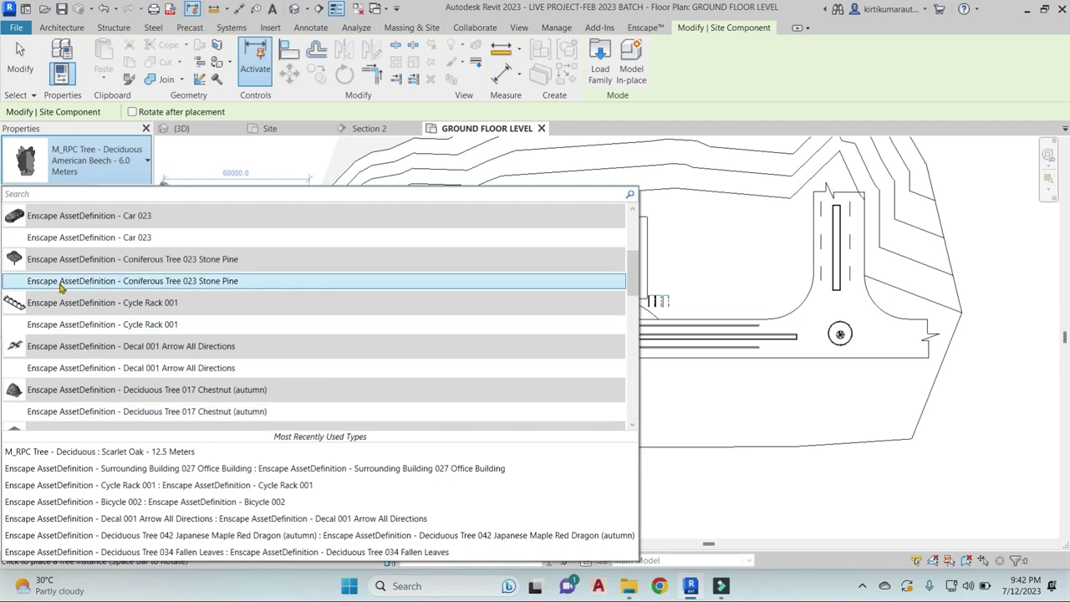
scroll(84, 299, down, 4)
click(142, 185)
Load the M_RPC Shrub family and confirm the Acacia - 1.1 Meters type
click(129, 192)
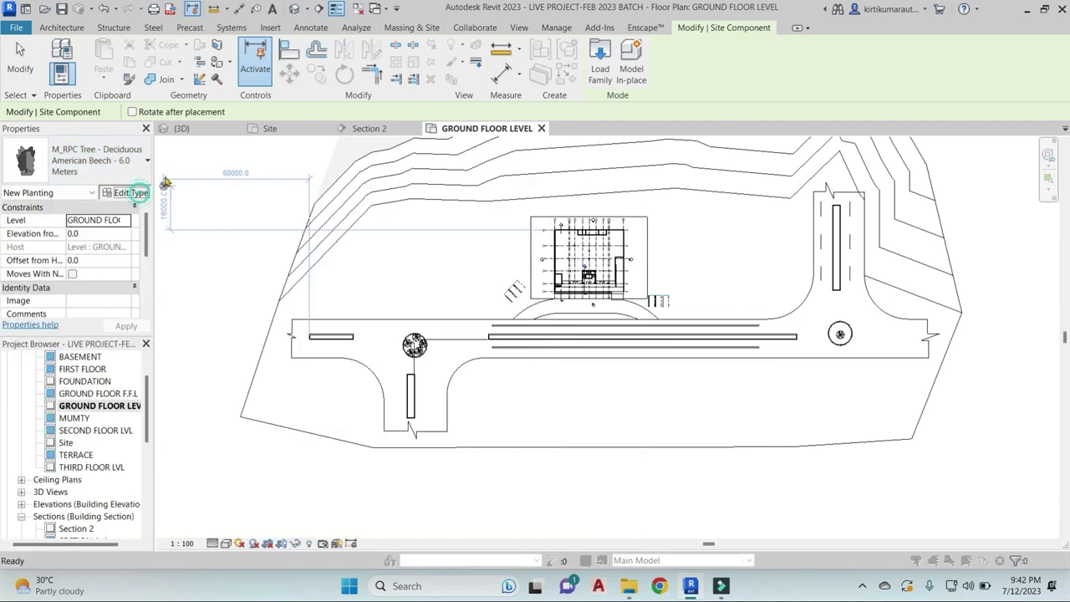
click(1023, 43)
click(413, 192)
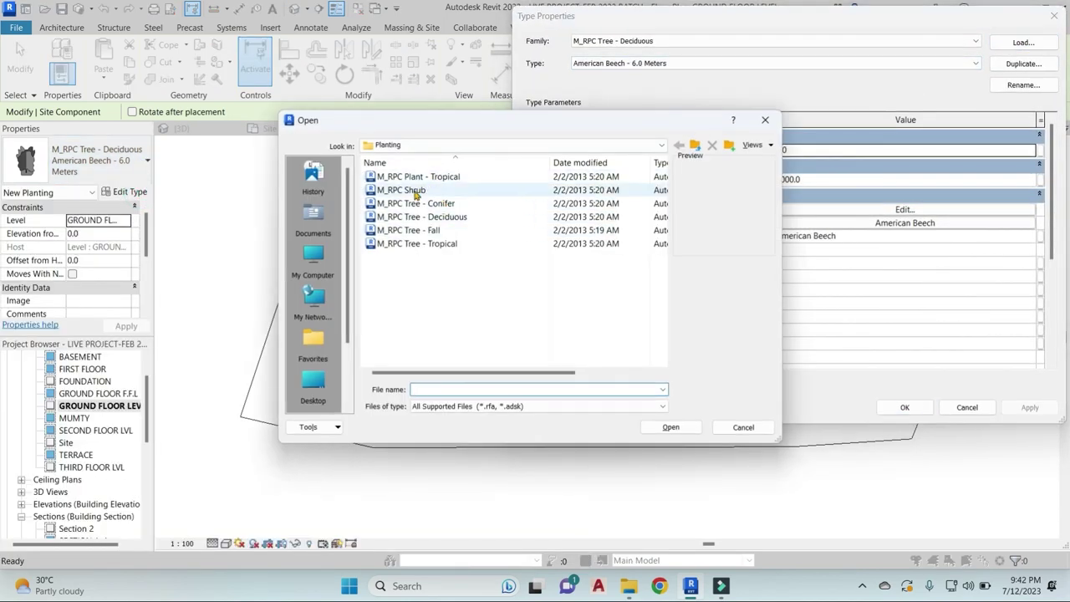
click(671, 427)
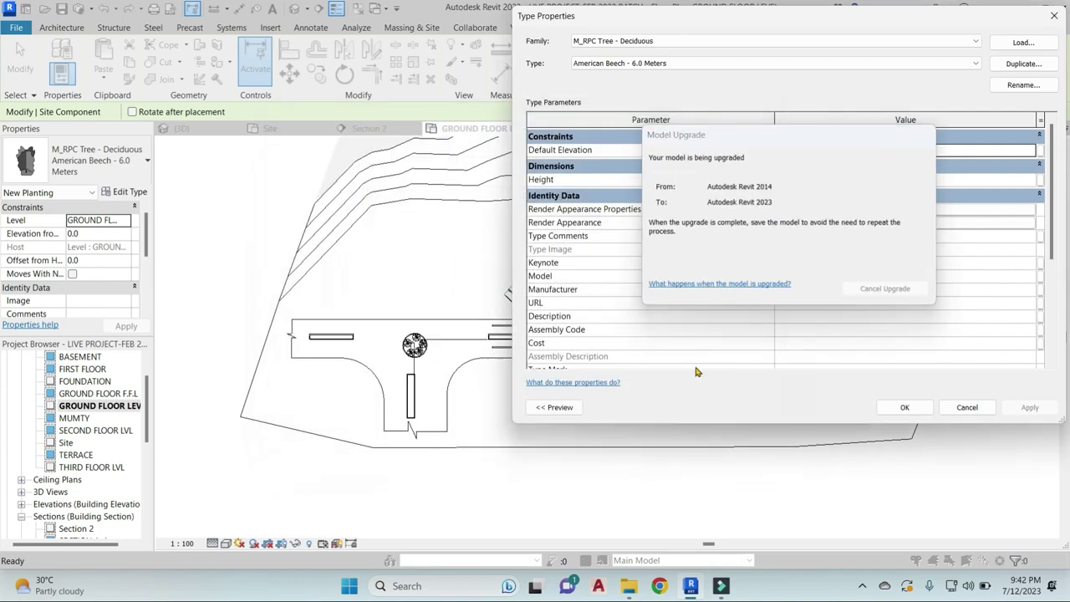
click(905, 408)
scroll(359, 355, up, 2)
Place an Acacia shrub at the median's left end and copy it just below
scroll(496, 350, up, 2)
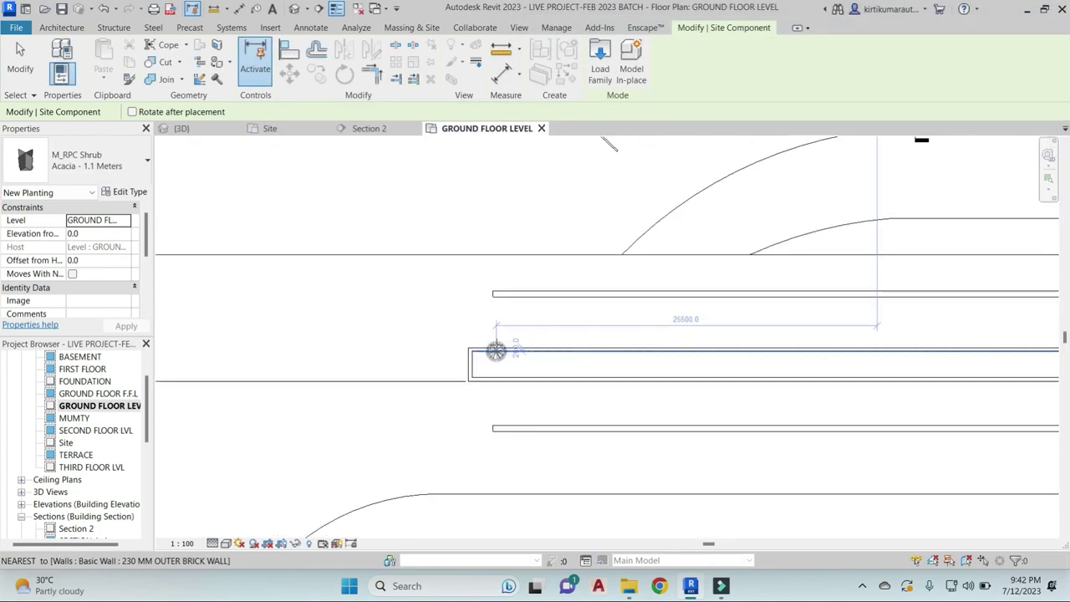
scroll(485, 351, up, 2)
scroll(452, 368, up, 2)
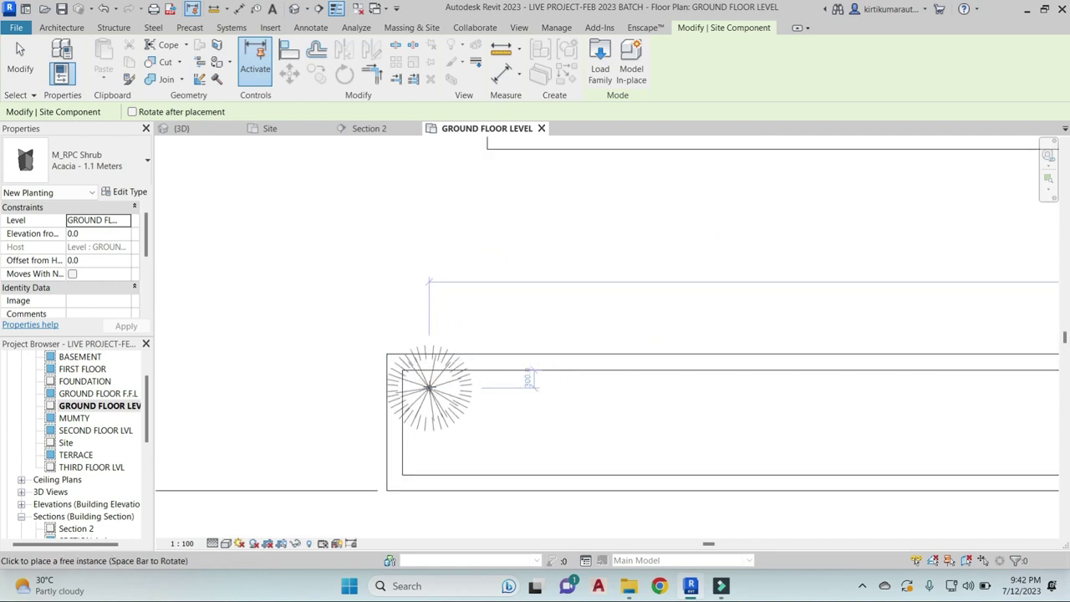
click(428, 386)
key(Escape)
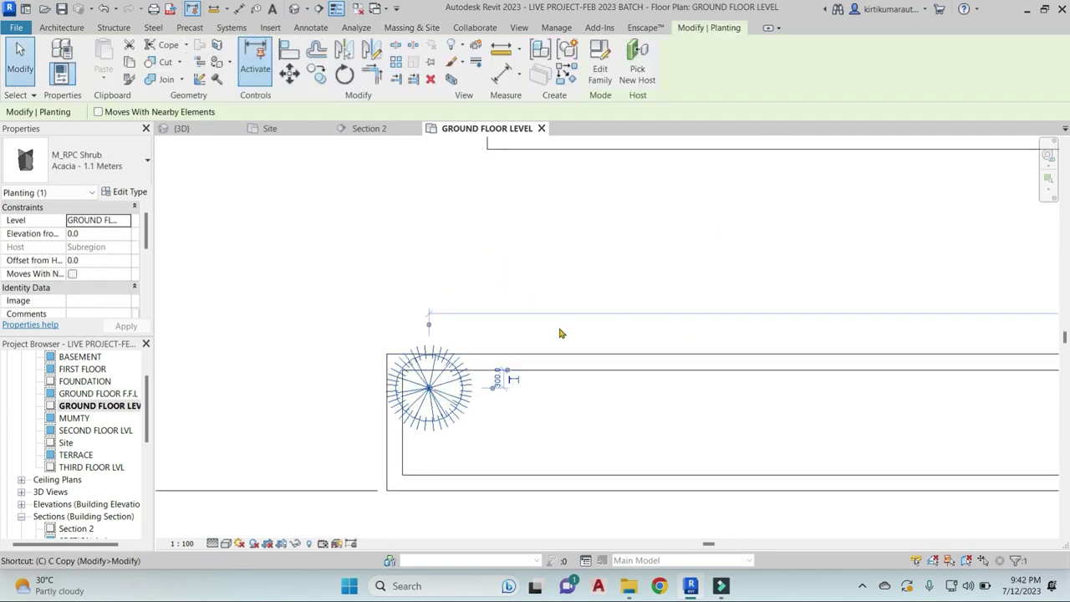
key(c)
click(589, 235)
click(587, 327)
key(Escape)
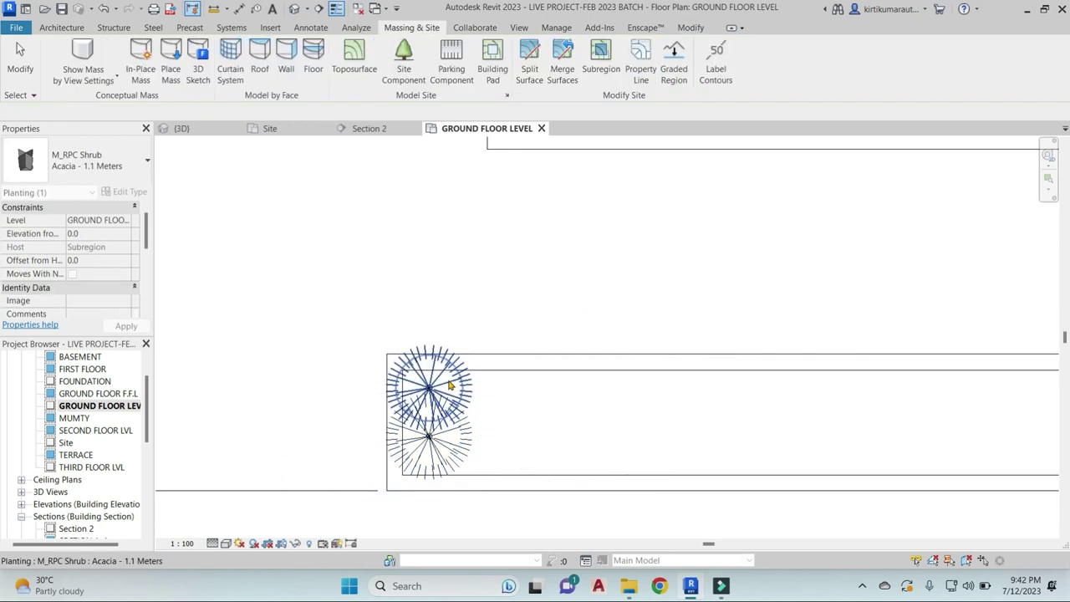
Array both shrubs to the median's right end with 100 copies
click(396, 64)
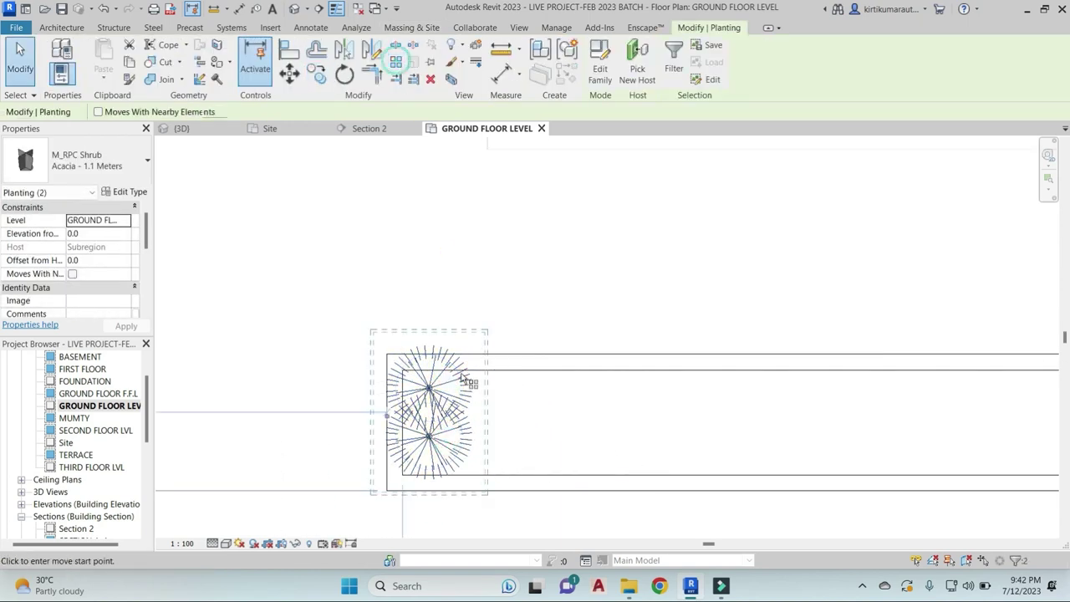
click(429, 479)
scroll(628, 489, down, 3)
scroll(675, 482, down, 2)
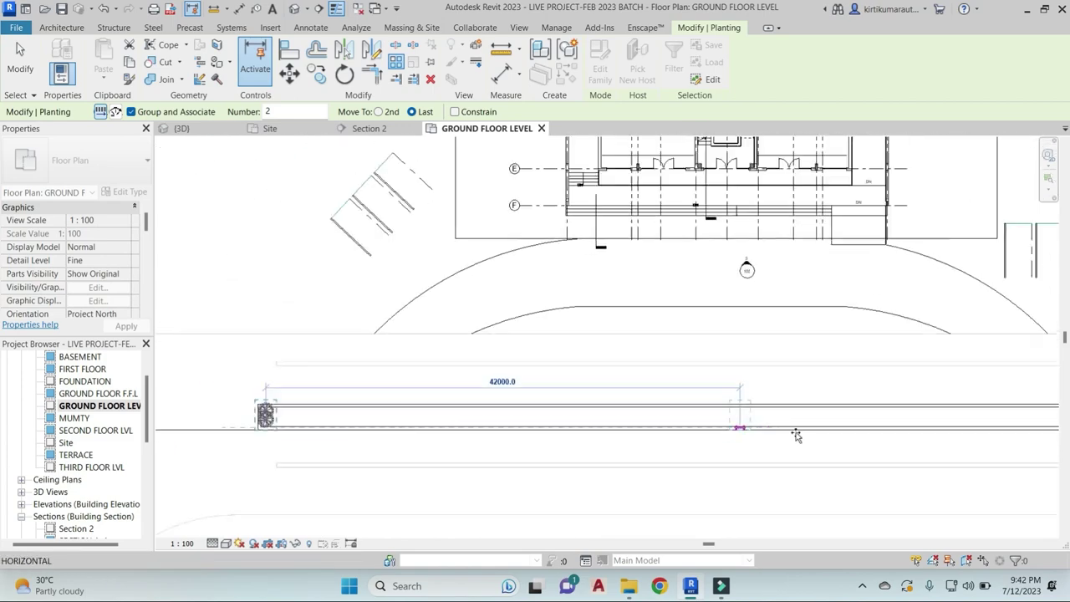
scroll(796, 435, down, 2)
middle_drag(490, 410, 807, 431)
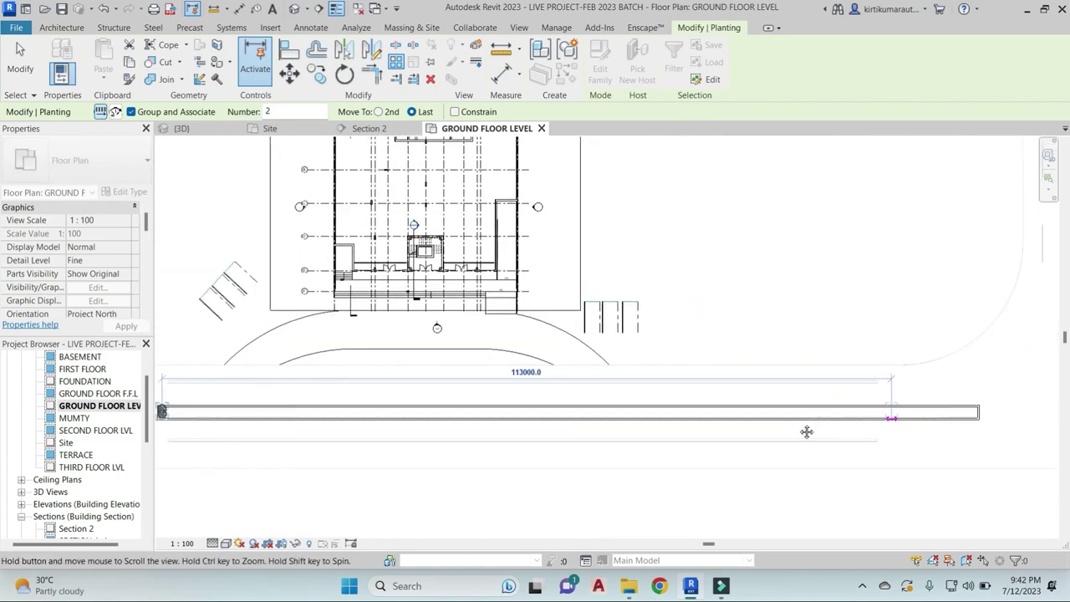
scroll(882, 427, up, 3)
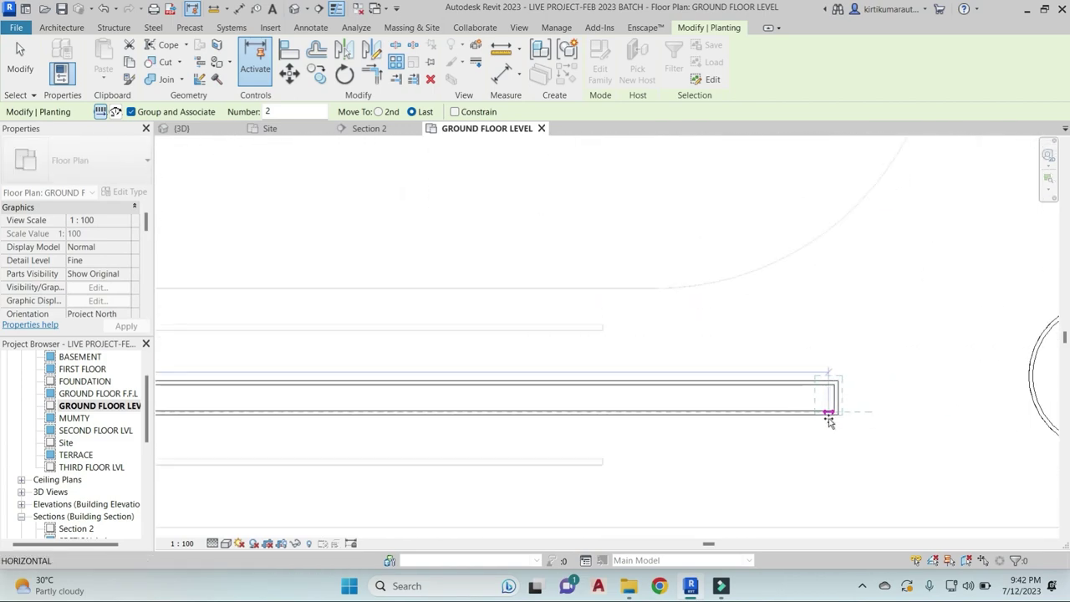
click(829, 420)
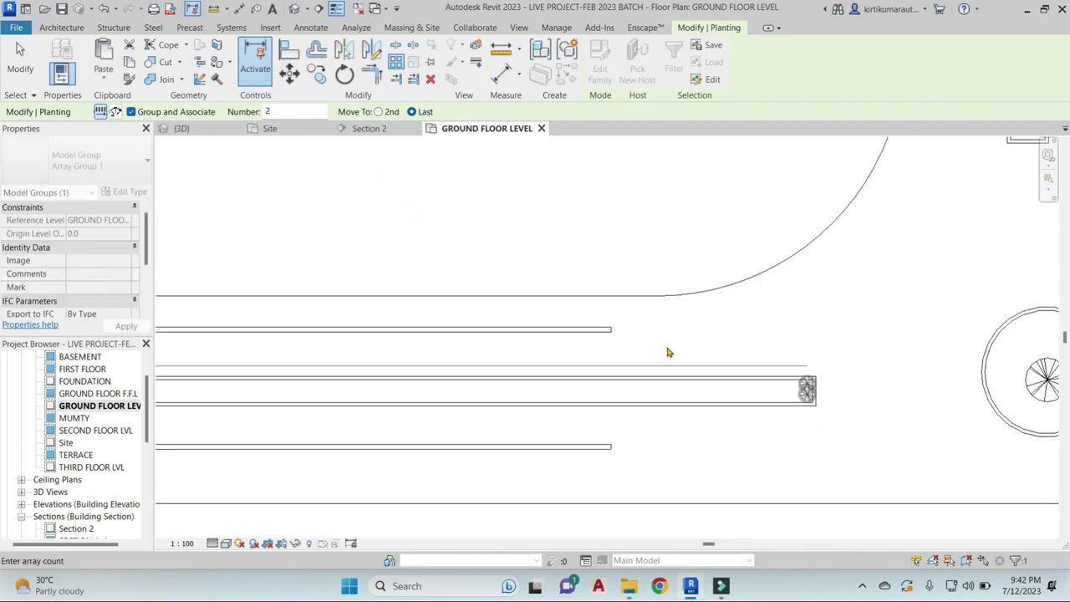
scroll(524, 363, down, 3)
text(100)
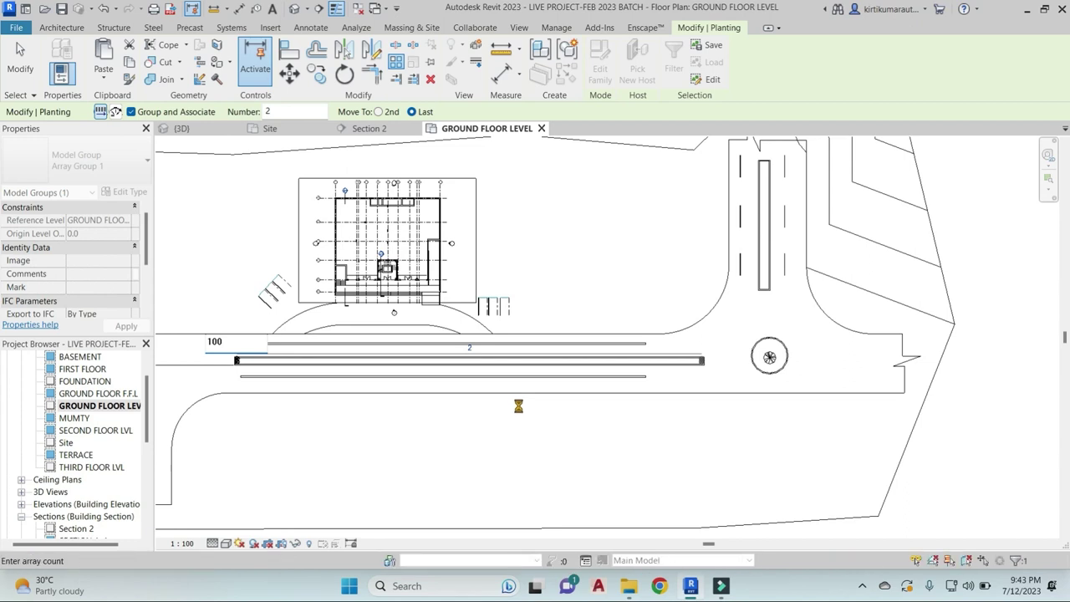
key(Return)
Ungroup the shrub array into individual shrubs and clear the selection
middle_drag(571, 428, 730, 435)
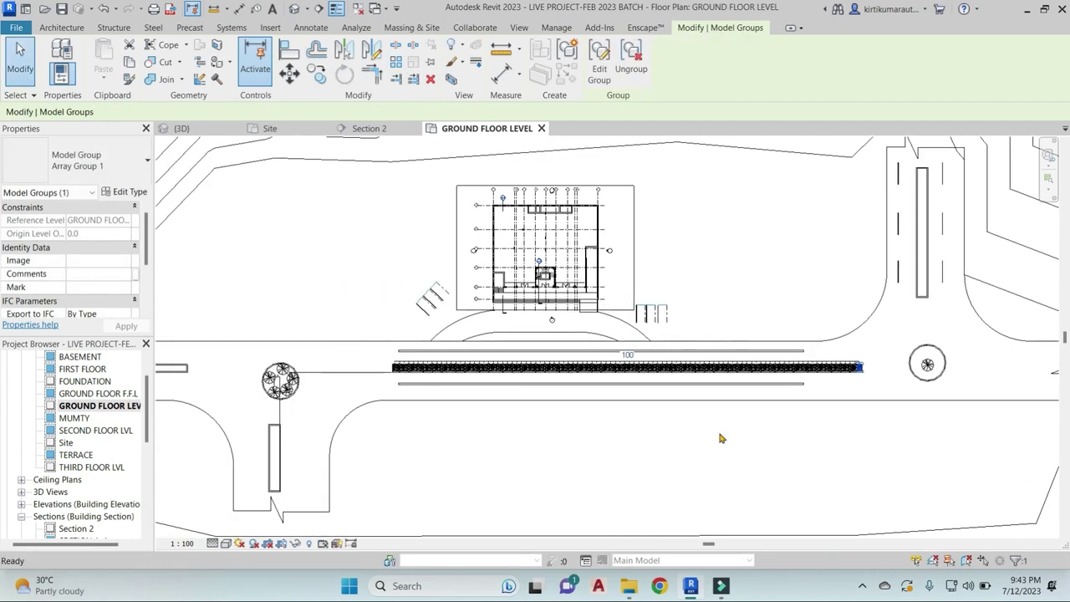
key(Escape)
click(455, 372)
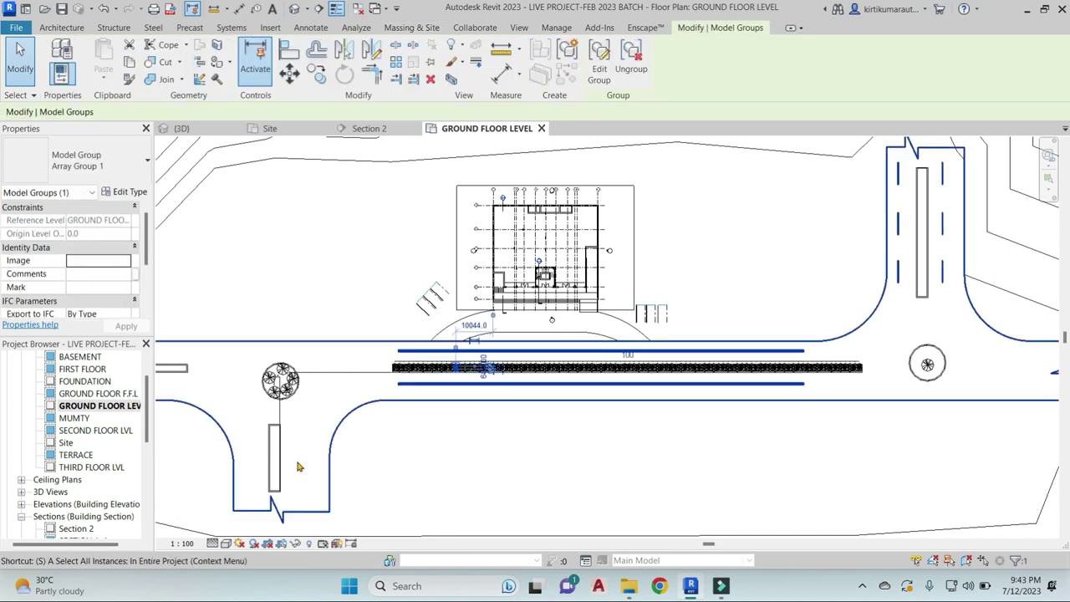
key(Escape)
scroll(418, 373, up, 1)
scroll(419, 373, up, 1)
click(419, 372)
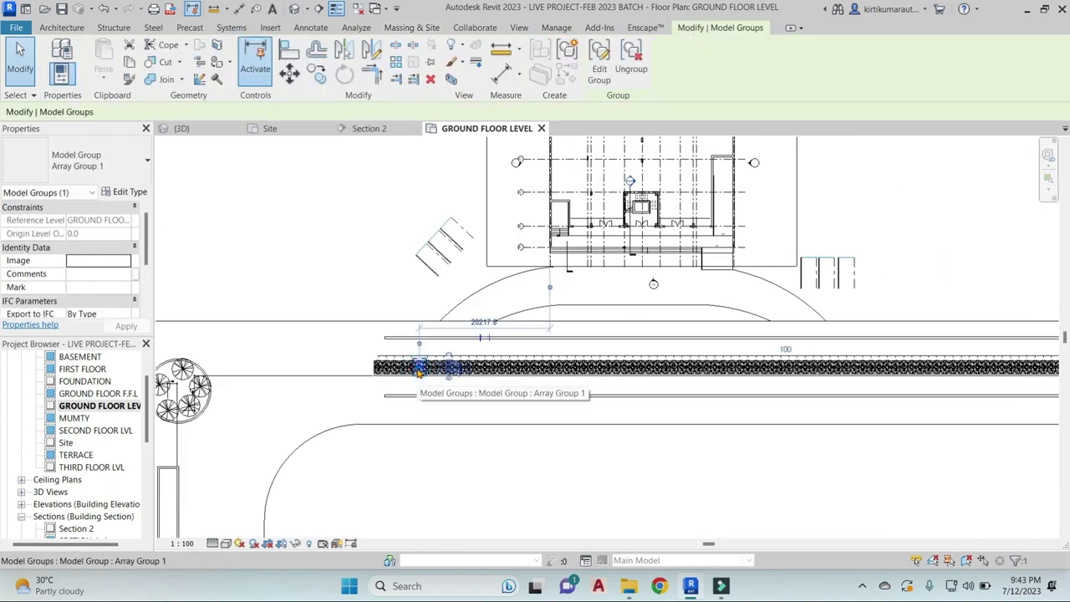
click(628, 54)
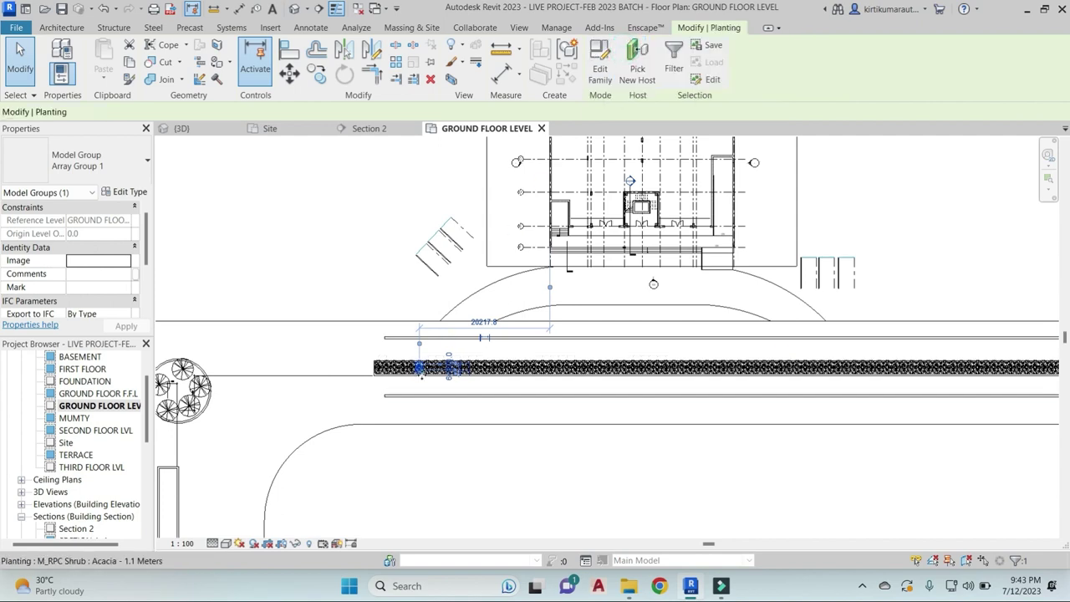
middle_drag(176, 460, 476, 341)
scroll(476, 341, up, 1)
scroll(476, 340, up, 2)
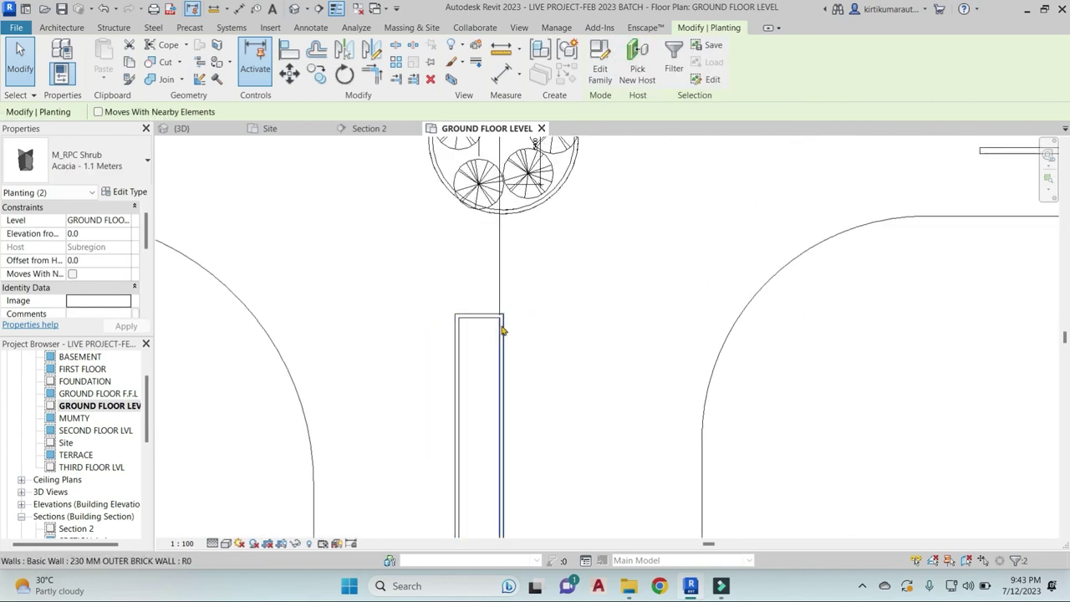
scroll(527, 230, down, 3)
click(824, 294)
middle_drag(824, 293, 507, 186)
scroll(350, 412, up, 1)
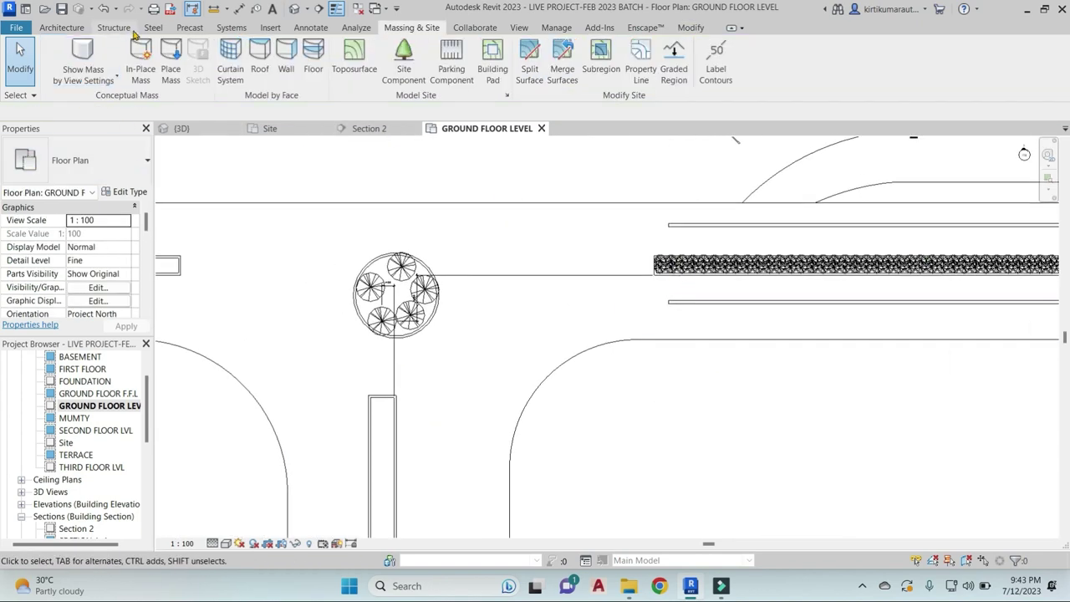
Choose the Japanese Maple Red Dragon tree type for a new planting component
click(79, 28)
click(153, 72)
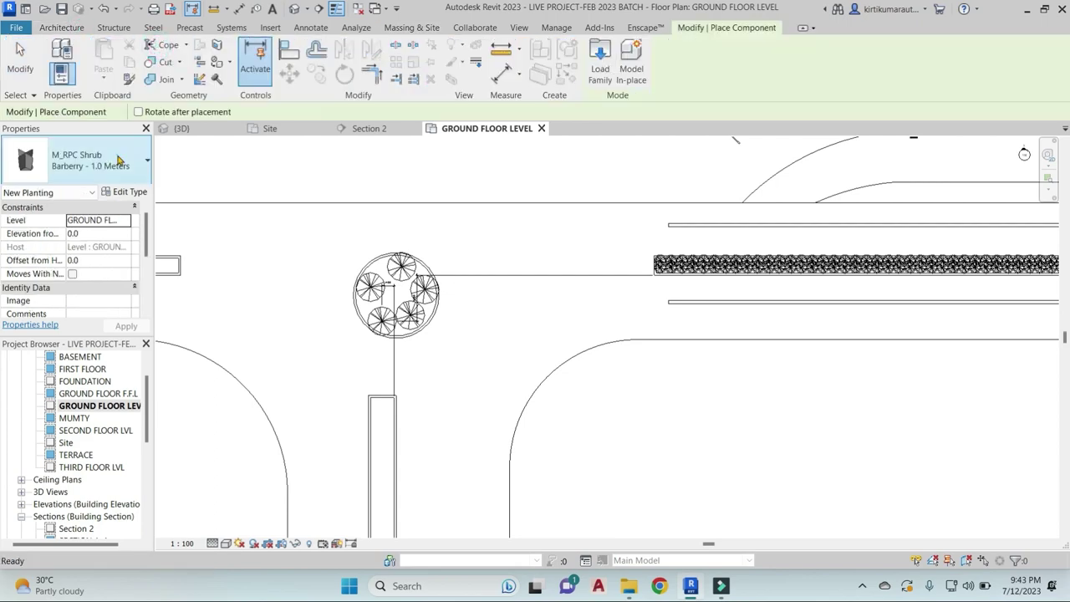
click(84, 160)
scroll(90, 341, down, 4)
scroll(92, 341, down, 6)
scroll(92, 339, down, 1)
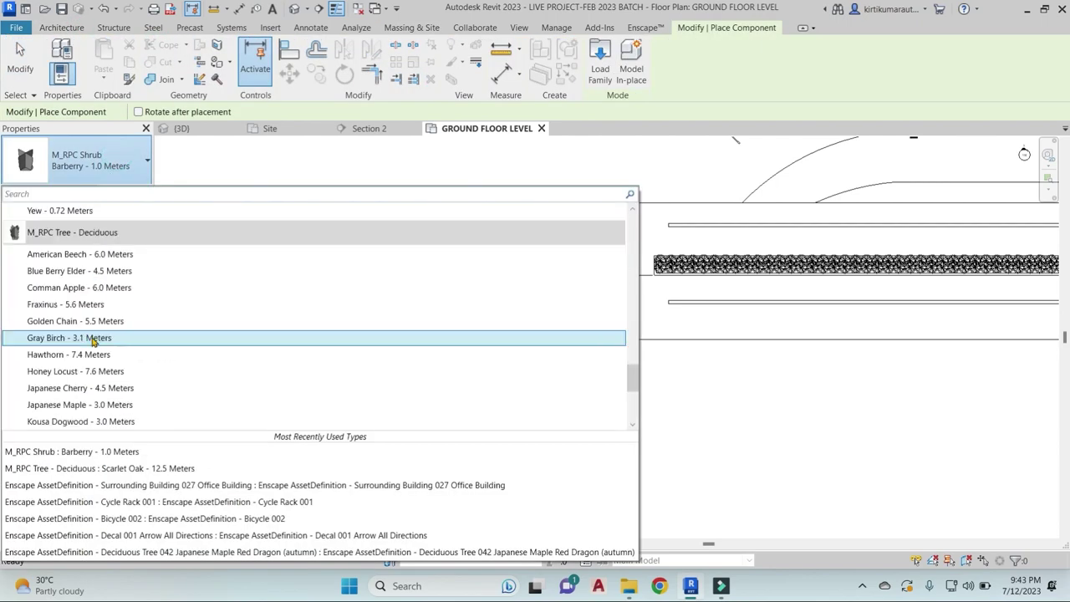
scroll(94, 339, down, 3)
scroll(93, 339, down, 3)
scroll(92, 339, down, 8)
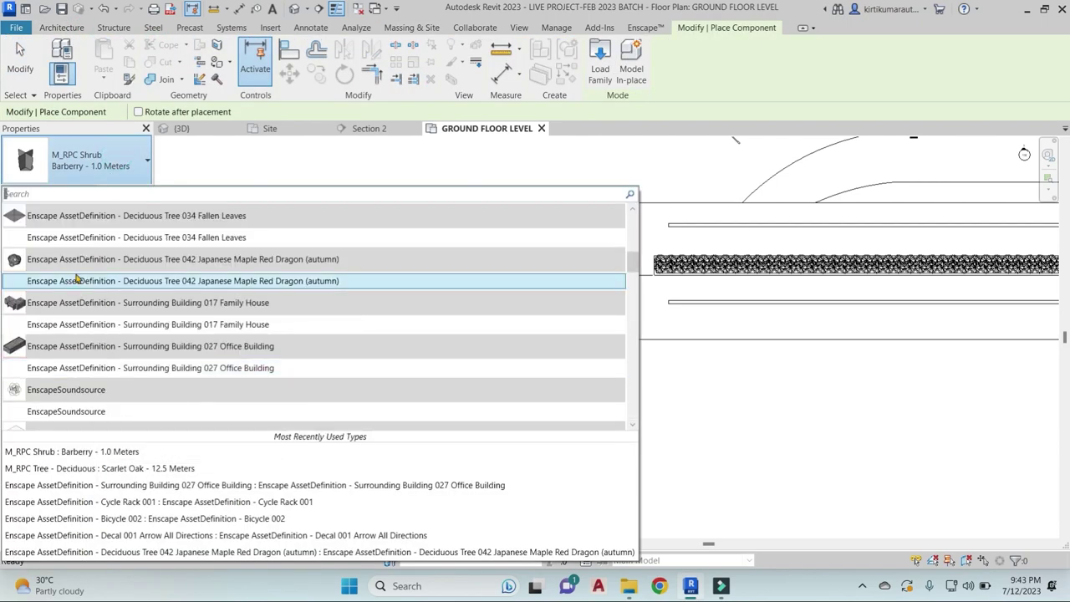
click(77, 280)
scroll(382, 393, up, 2)
scroll(377, 406, up, 2)
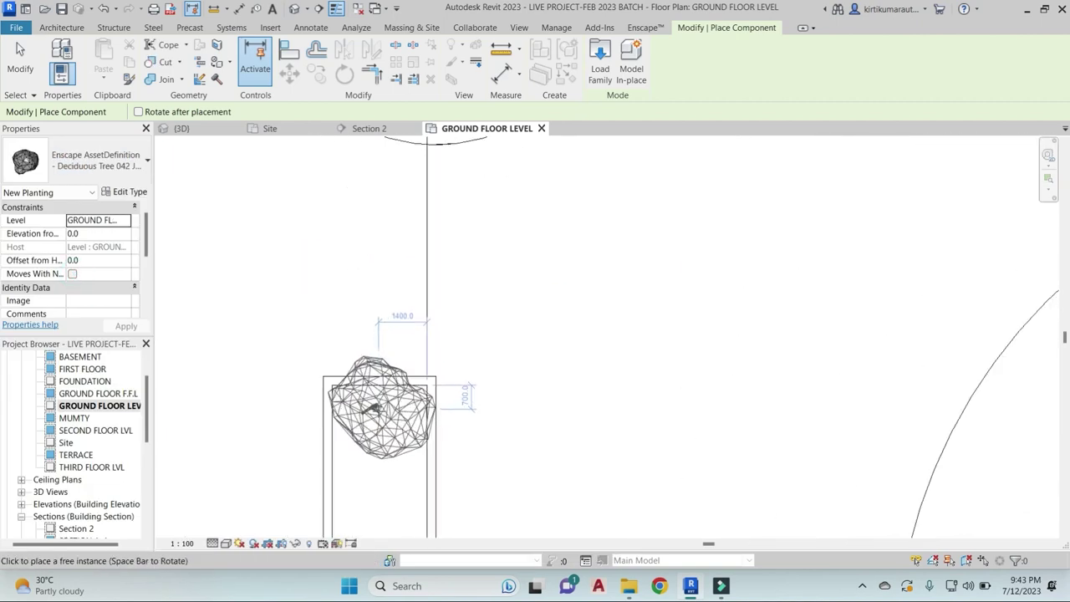
Plant seven maple trees down the short vertical median from top to bottom
middle_drag(371, 410, 461, 186)
click(472, 185)
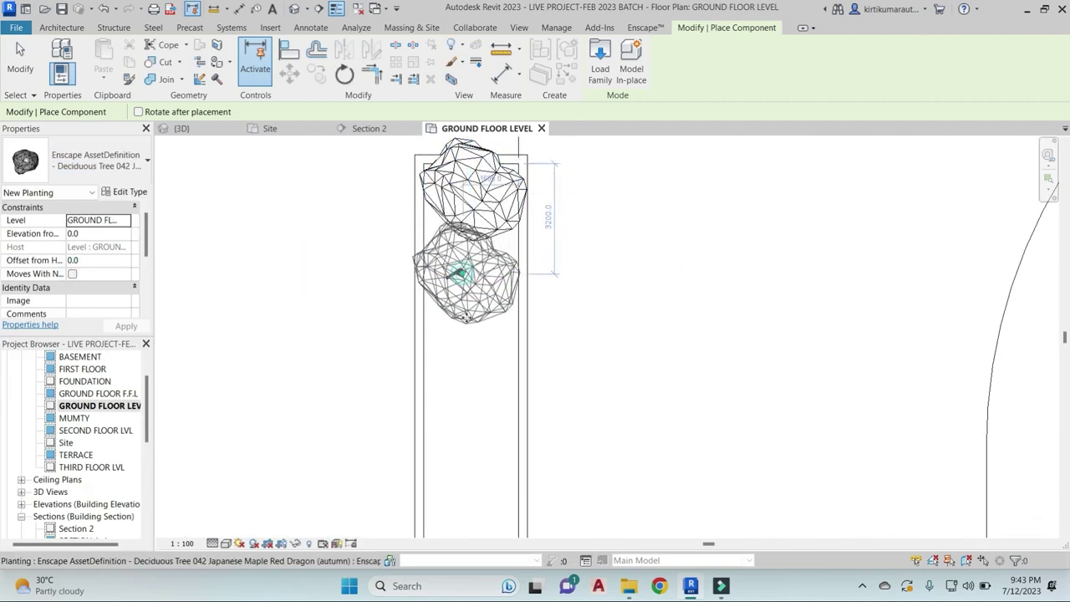
click(462, 273)
click(466, 353)
click(460, 427)
scroll(517, 371, down, 2)
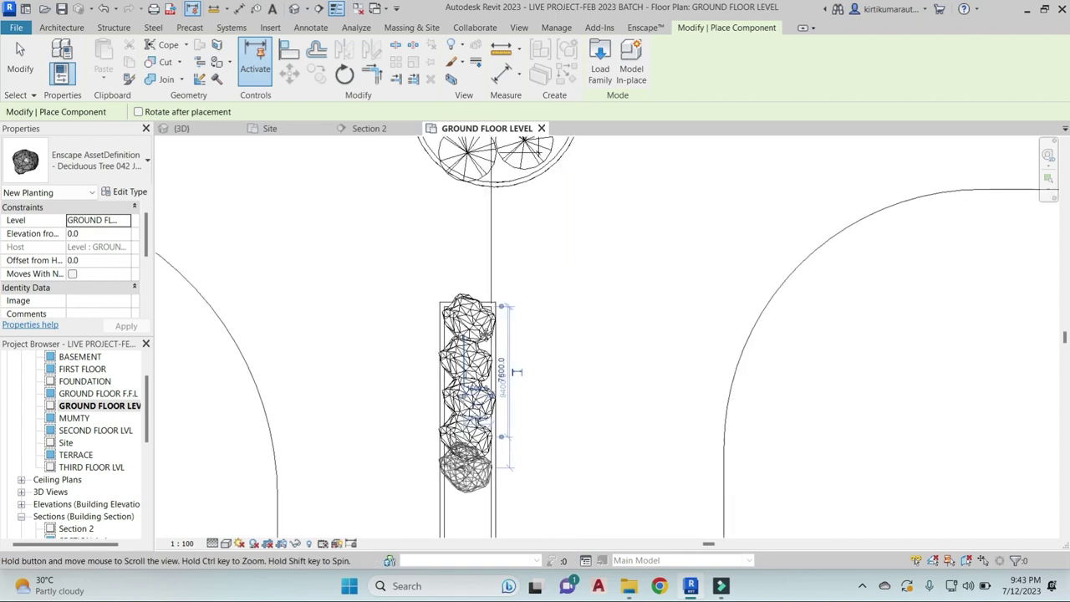
middle_drag(517, 371, 536, 180)
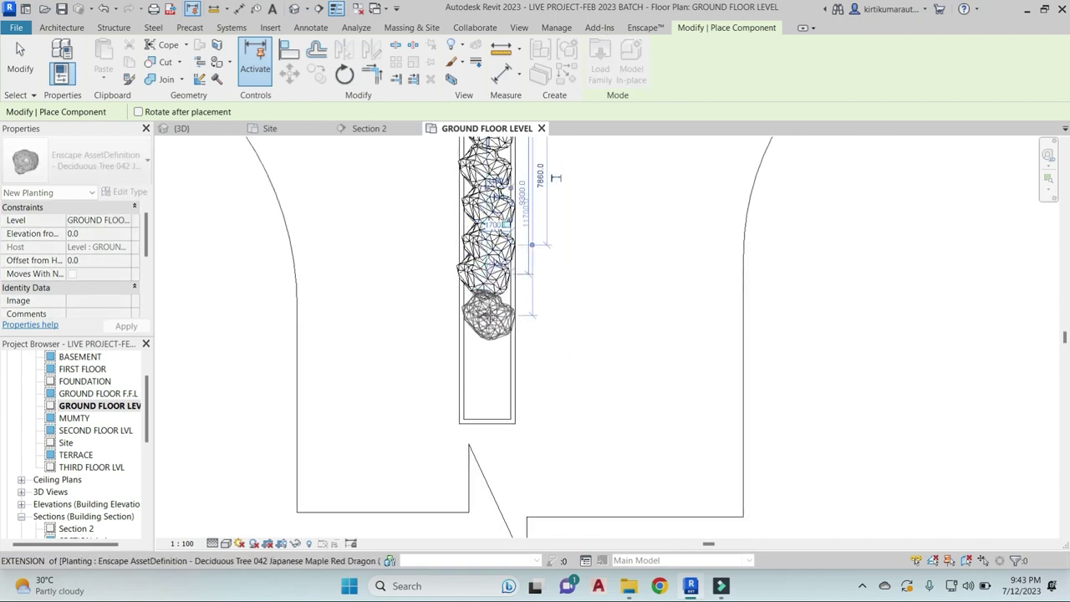
click(488, 314)
click(489, 351)
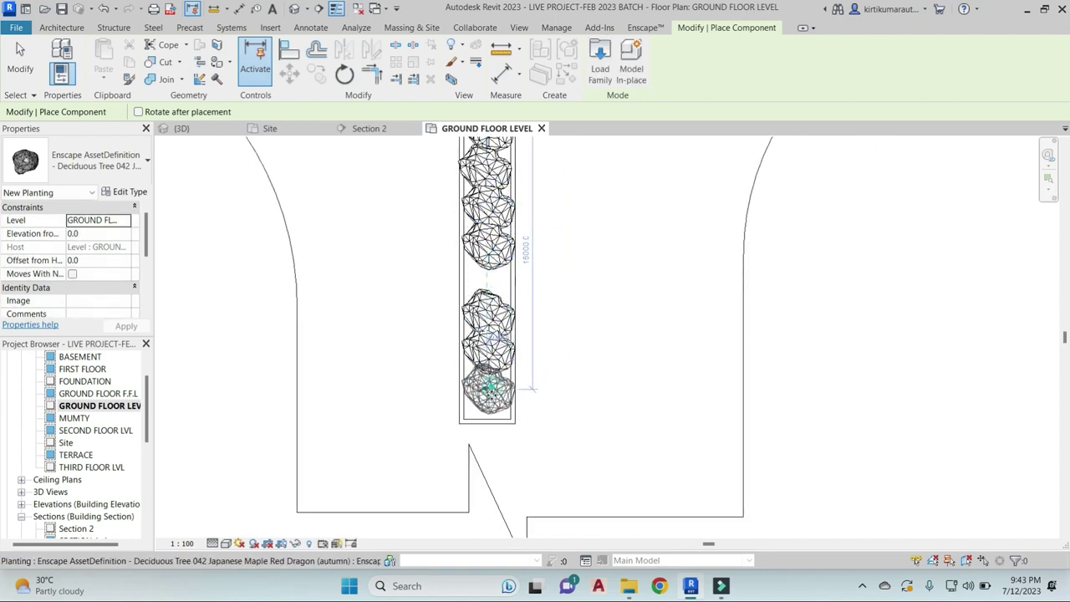
click(490, 386)
Plant seven maple trees along the other short median
scroll(487, 278, down, 4)
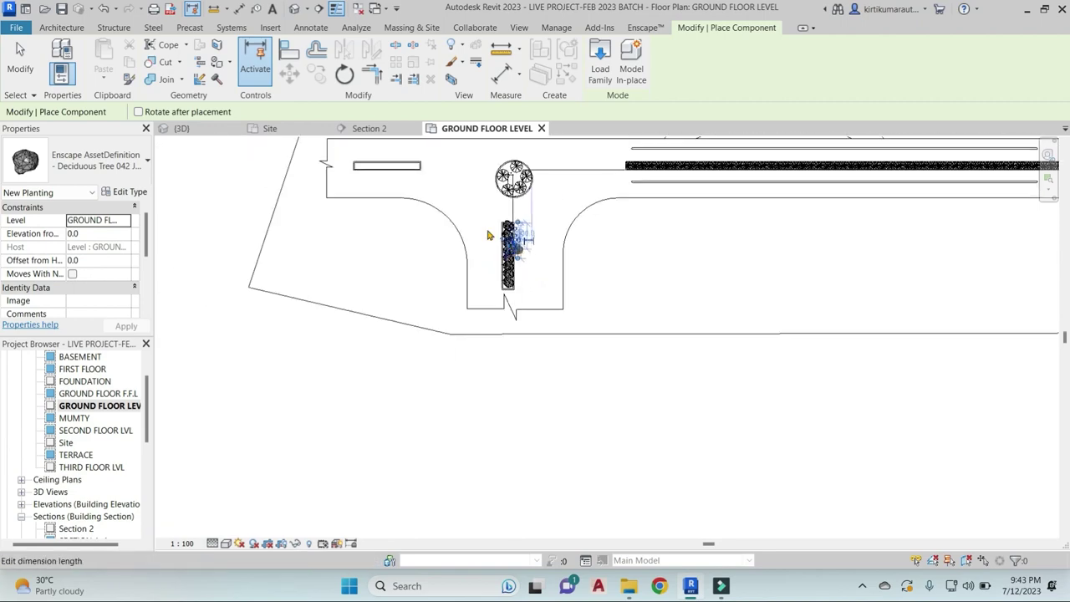
middle_drag(490, 234, 545, 314)
scroll(425, 291, up, 3)
scroll(428, 287, up, 2)
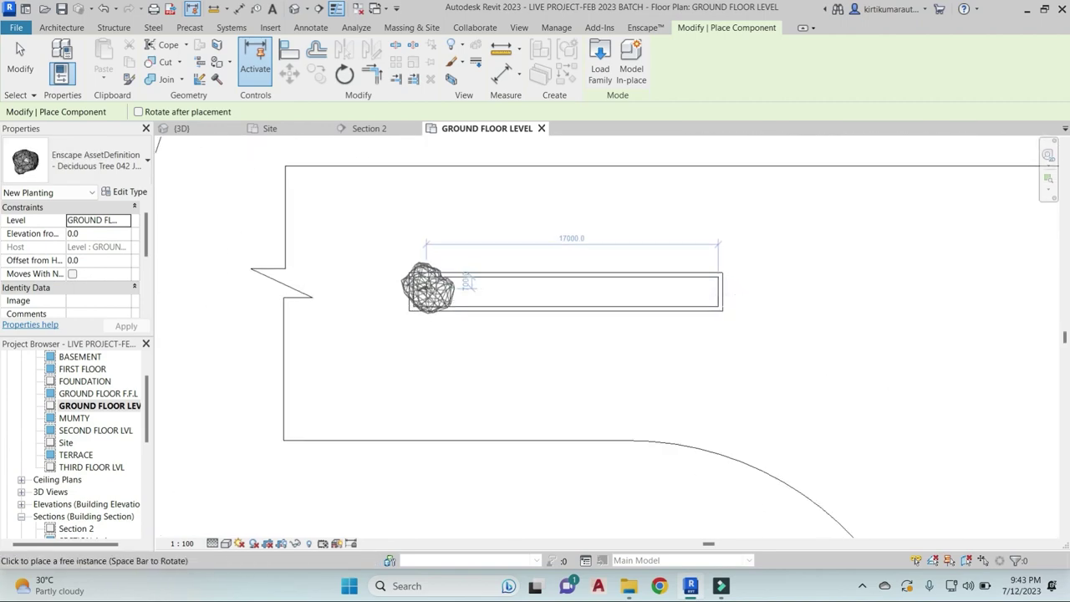
click(460, 292)
scroll(523, 301, up, 2)
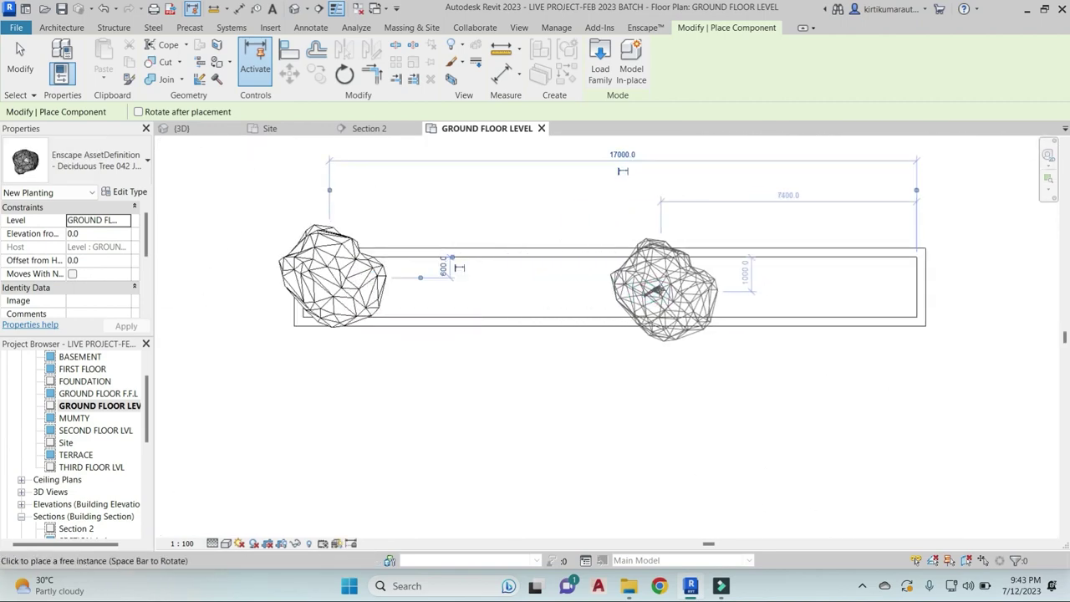
click(664, 288)
click(833, 289)
click(530, 291)
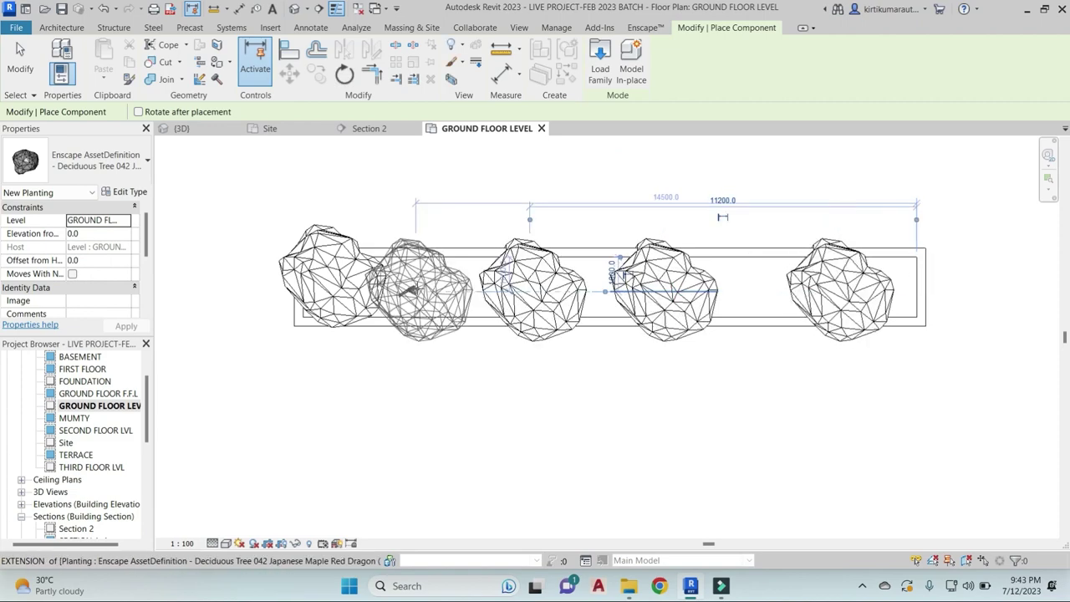
click(428, 290)
click(585, 288)
click(740, 288)
Start a column of five maple trees along the access-road median
scroll(824, 286, down, 2)
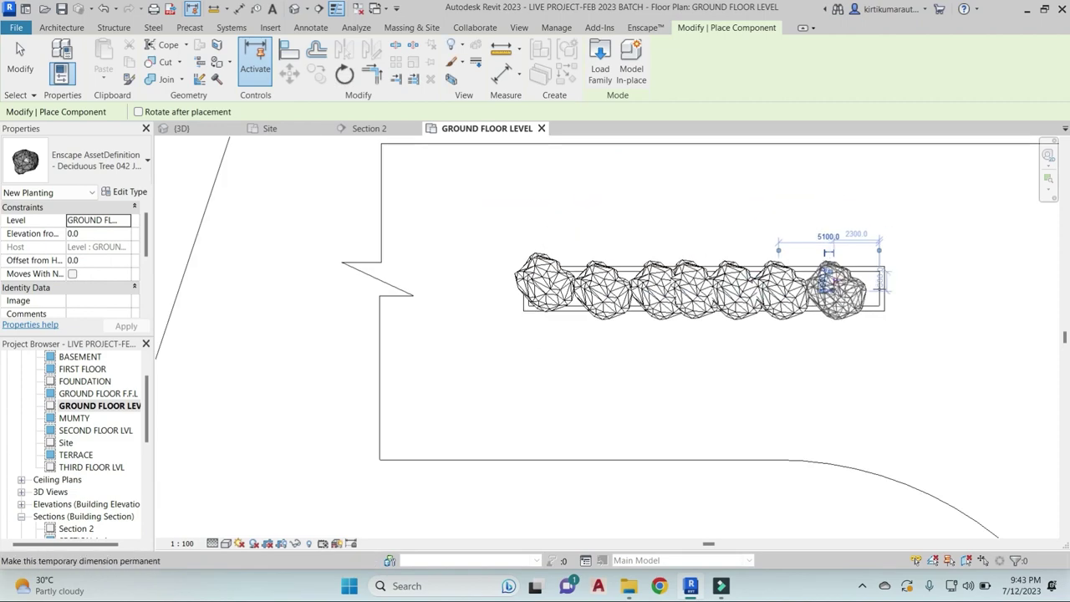
scroll(823, 287, up, 1)
scroll(785, 280, up, 2)
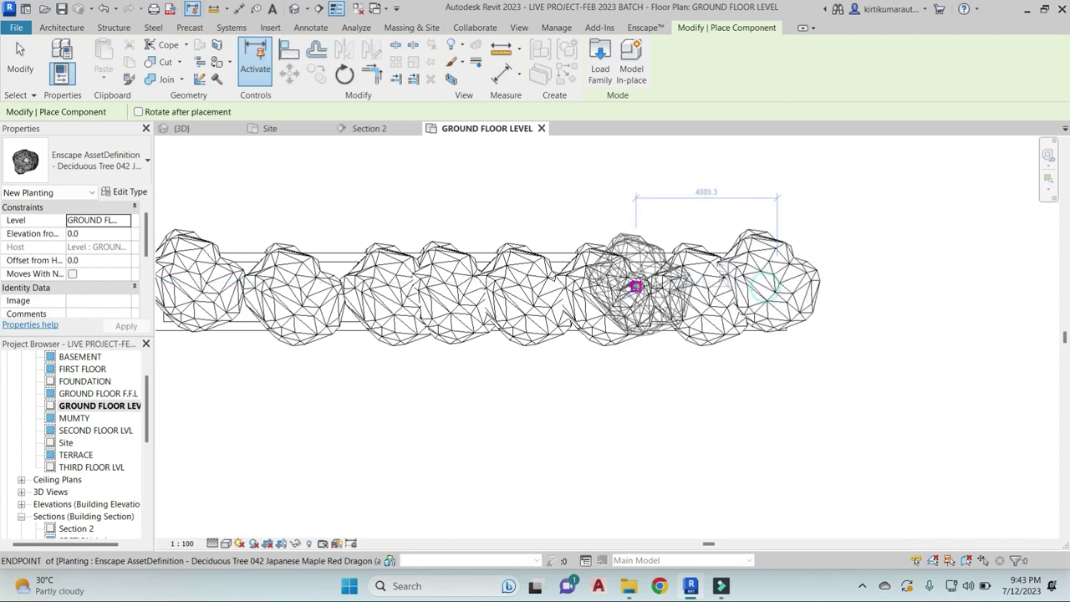
scroll(631, 280, down, 2)
scroll(631, 276, down, 2)
scroll(626, 411, down, 2)
scroll(776, 346, up, 1)
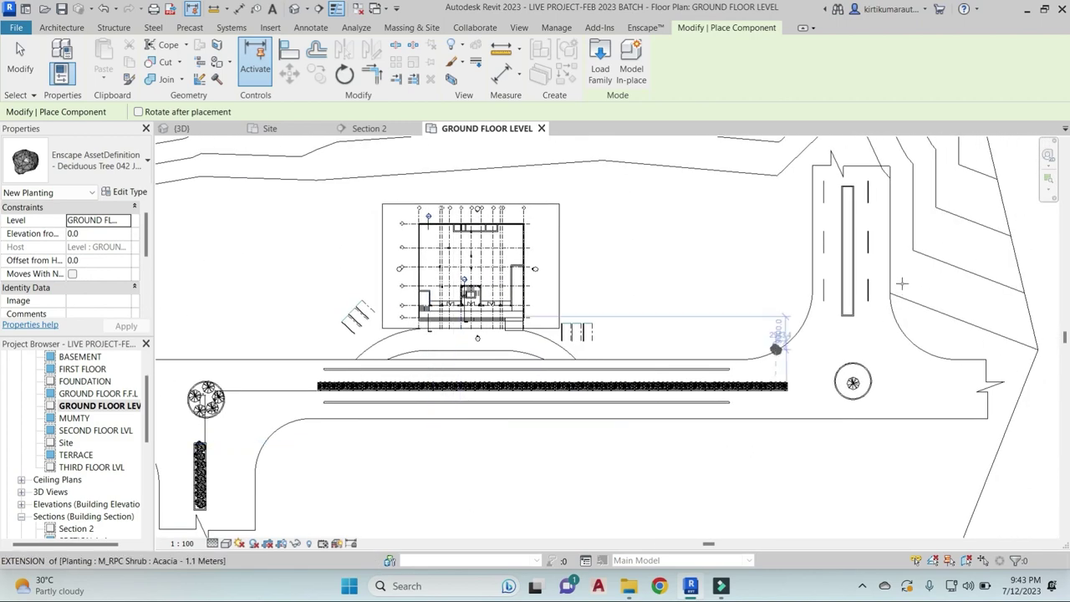
scroll(843, 504, up, 2)
scroll(830, 351, up, 2)
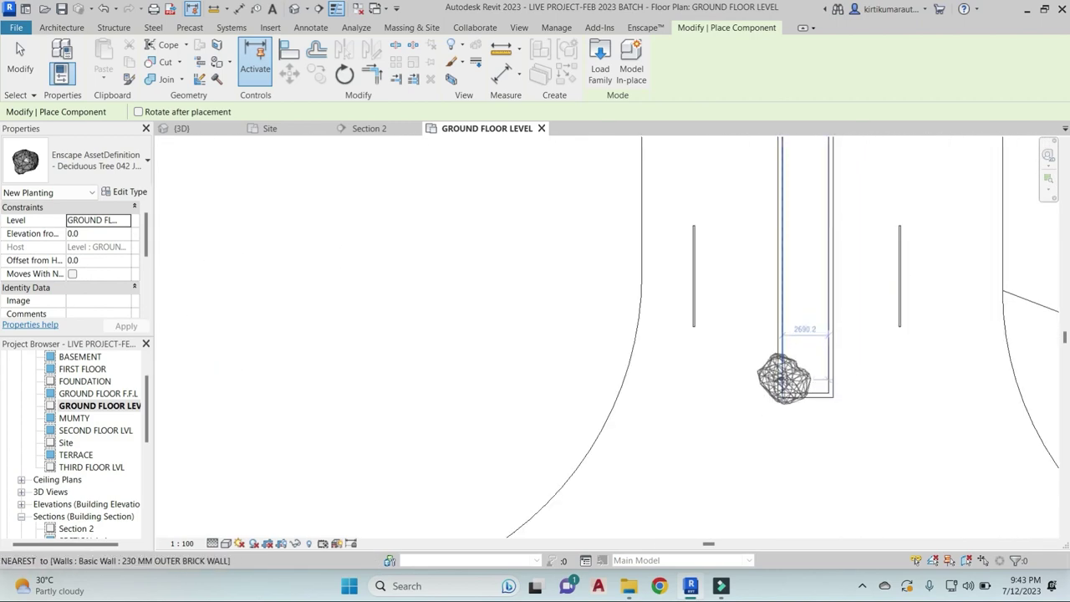
click(808, 376)
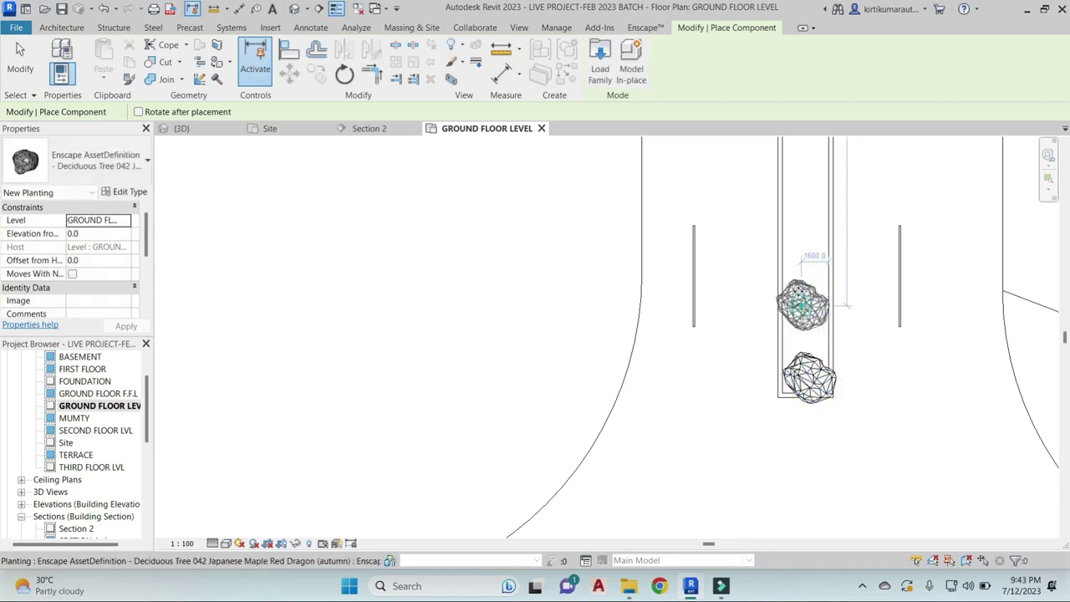
scroll(815, 266, up, 2)
click(814, 266)
click(819, 387)
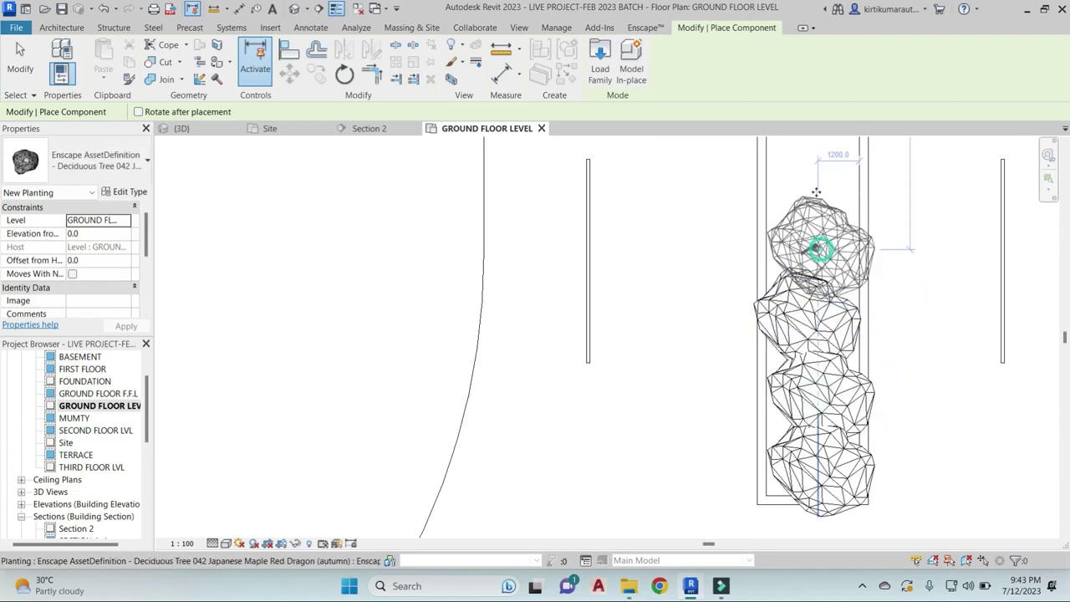
click(819, 246)
click(811, 179)
Extend the access-road median column with three more trees, then finish placing
middle_drag(811, 179, 798, 338)
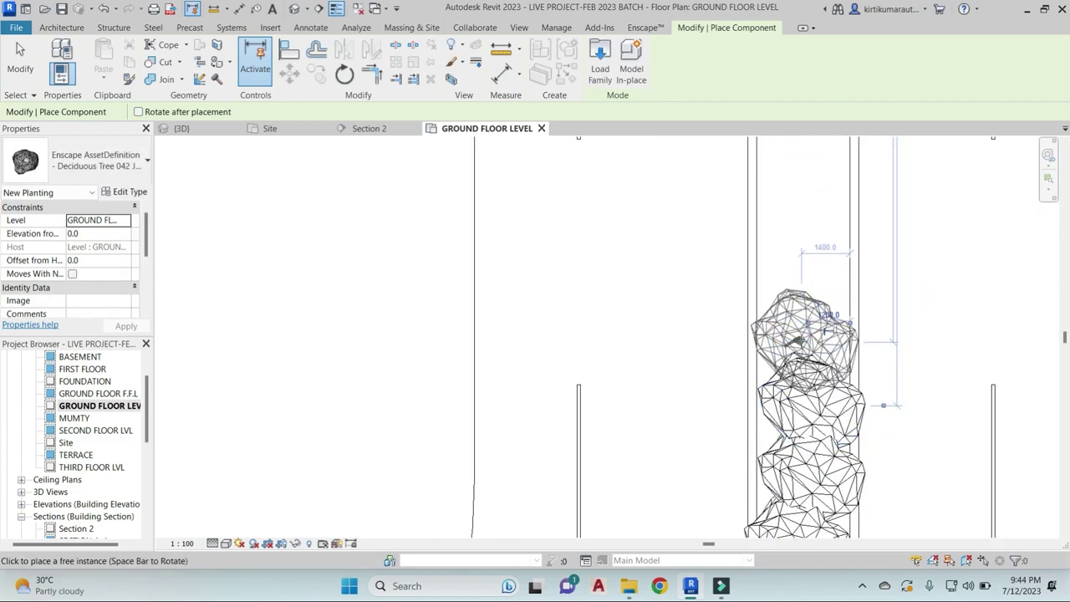
click(801, 263)
middle_drag(807, 151, 802, 338)
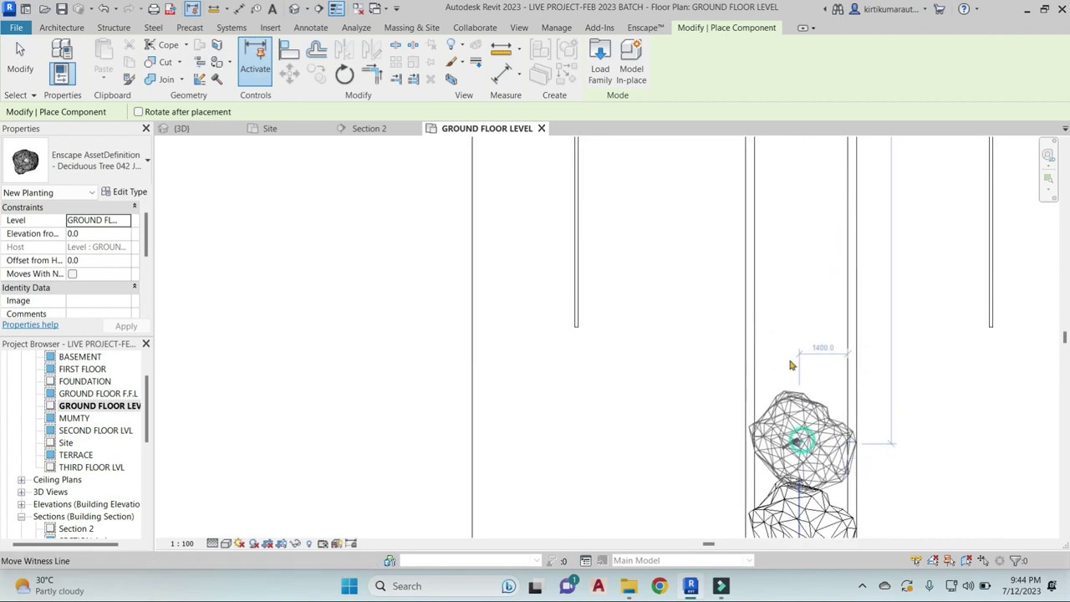
click(806, 276)
middle_drag(846, 280, 827, 393)
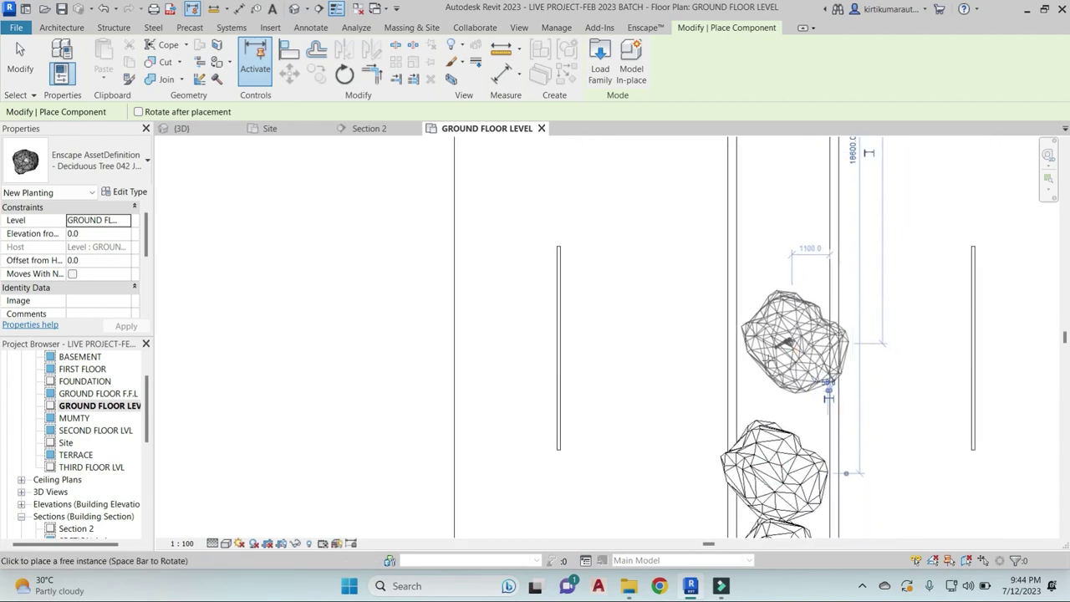
click(827, 393)
scroll(830, 358, down, 4)
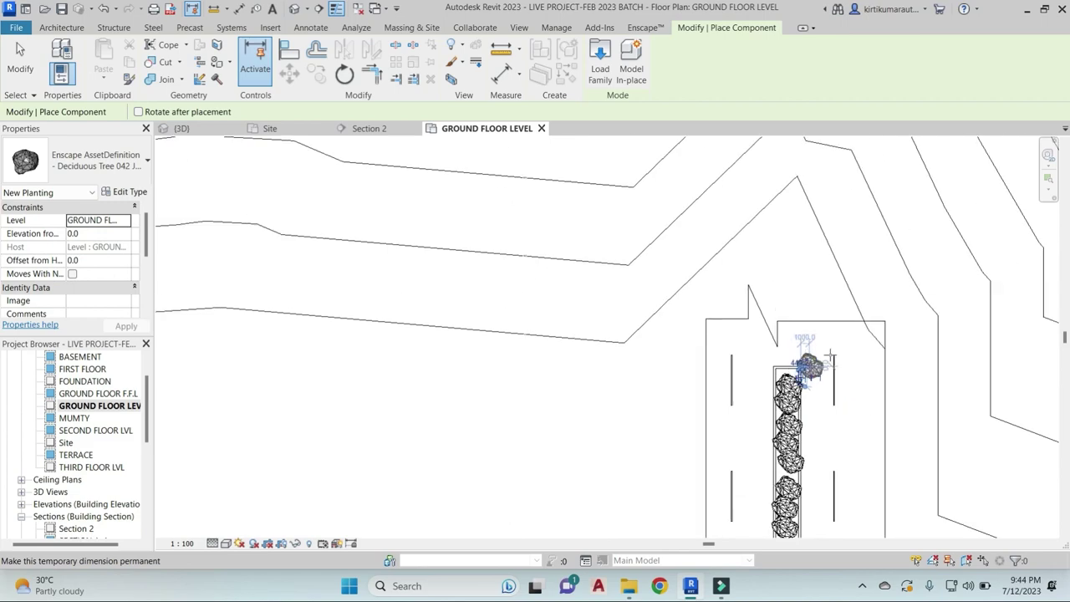
scroll(830, 357, down, 3)
scroll(826, 330, down, 2)
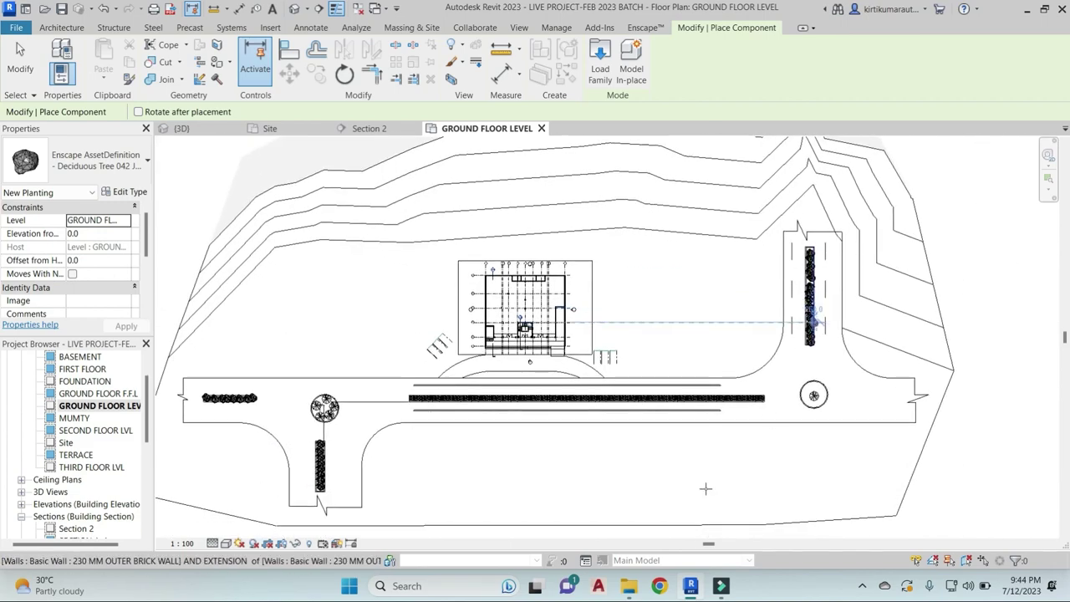
middle_drag(586, 498, 609, 493)
key(Escape)
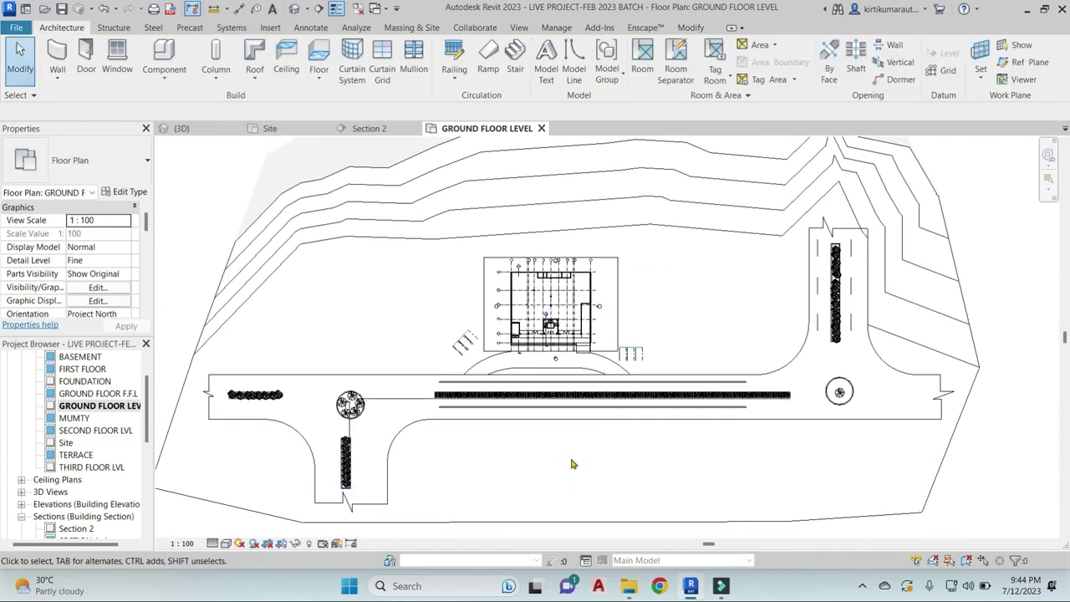
Use Create Similar (CS) to place three maple trees around the right roundabout
scroll(285, 410, up, 2)
click(279, 390)
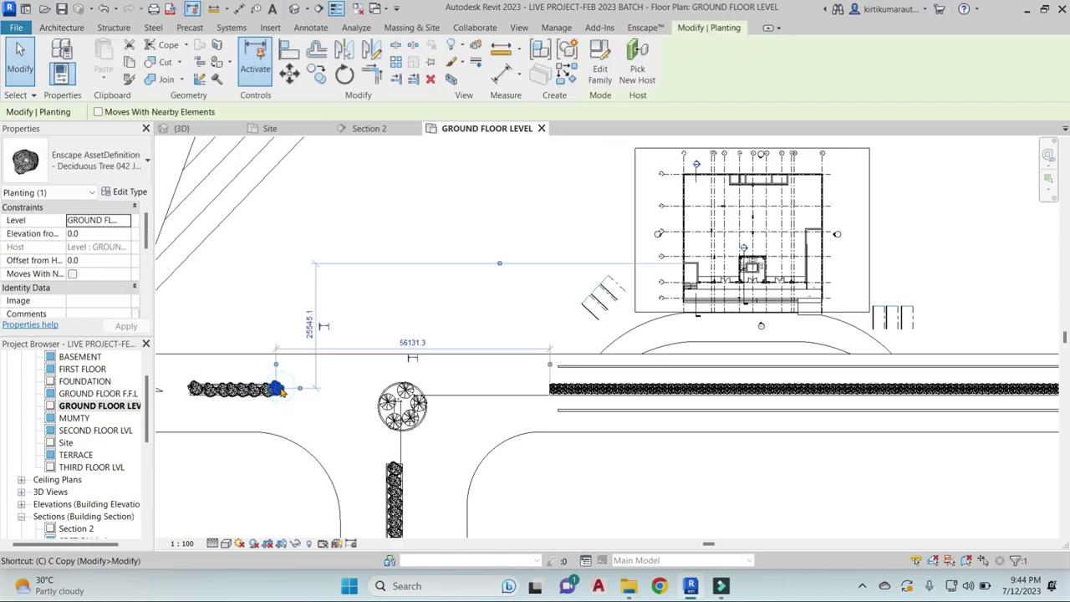
scroll(433, 403, down, 3)
key(c)
key(s)
scroll(537, 359, up, 3)
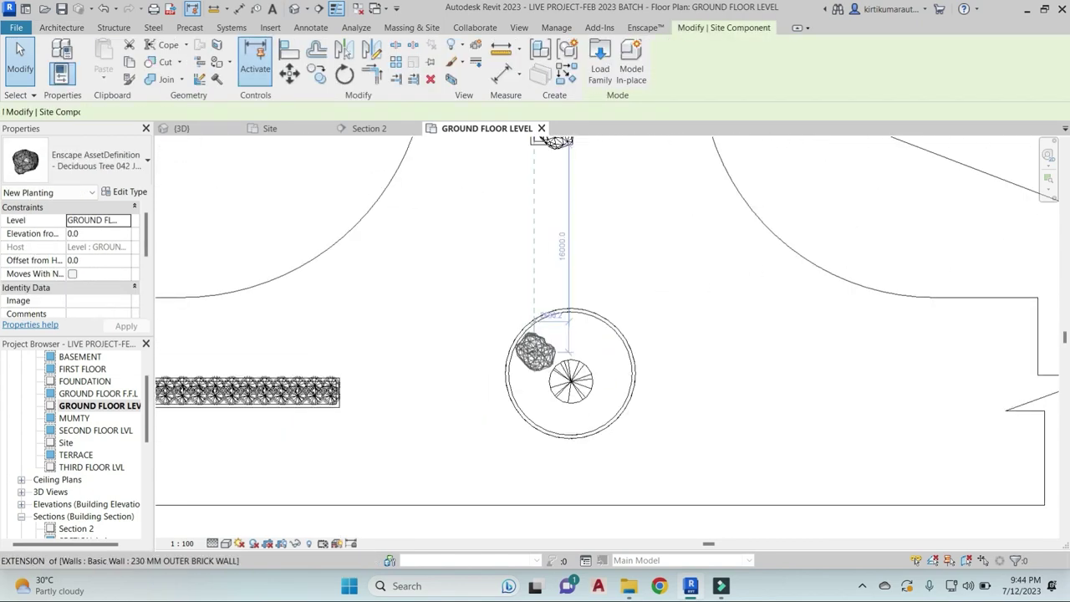
scroll(547, 343, up, 2)
click(539, 303)
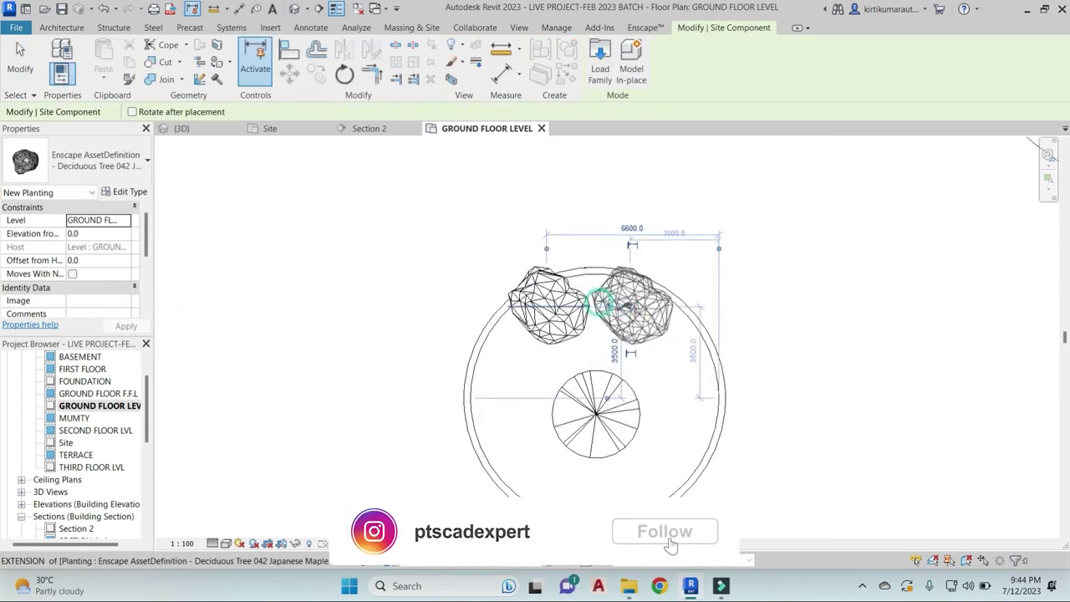
scroll(622, 308, up, 2)
click(634, 303)
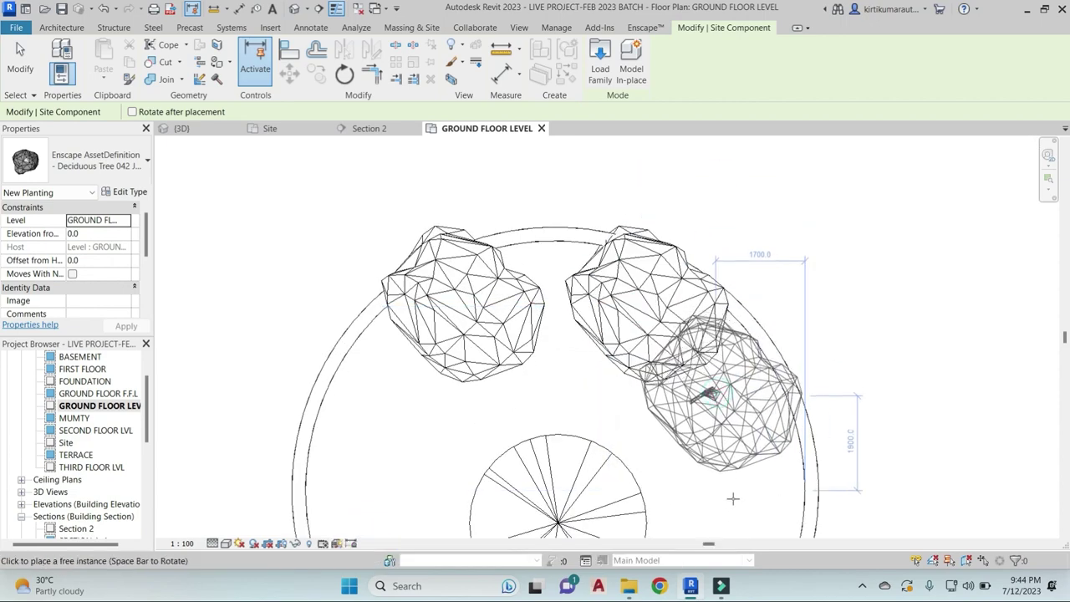
click(719, 386)
scroll(725, 500, down, 1)
scroll(566, 298, down, 3)
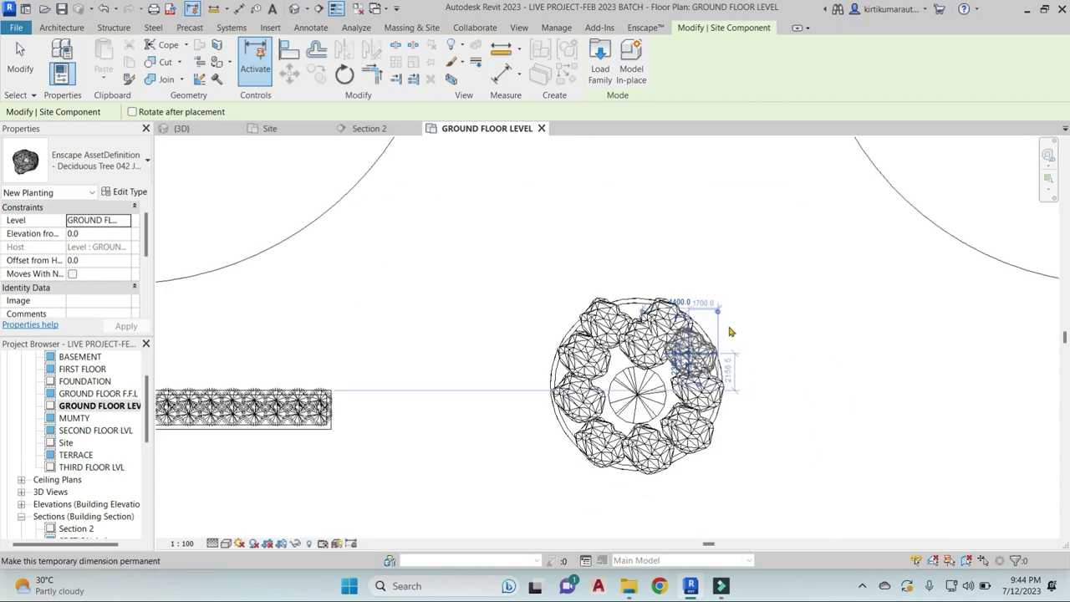
scroll(737, 303, down, 1)
scroll(737, 302, down, 2)
scroll(343, 324, up, 2)
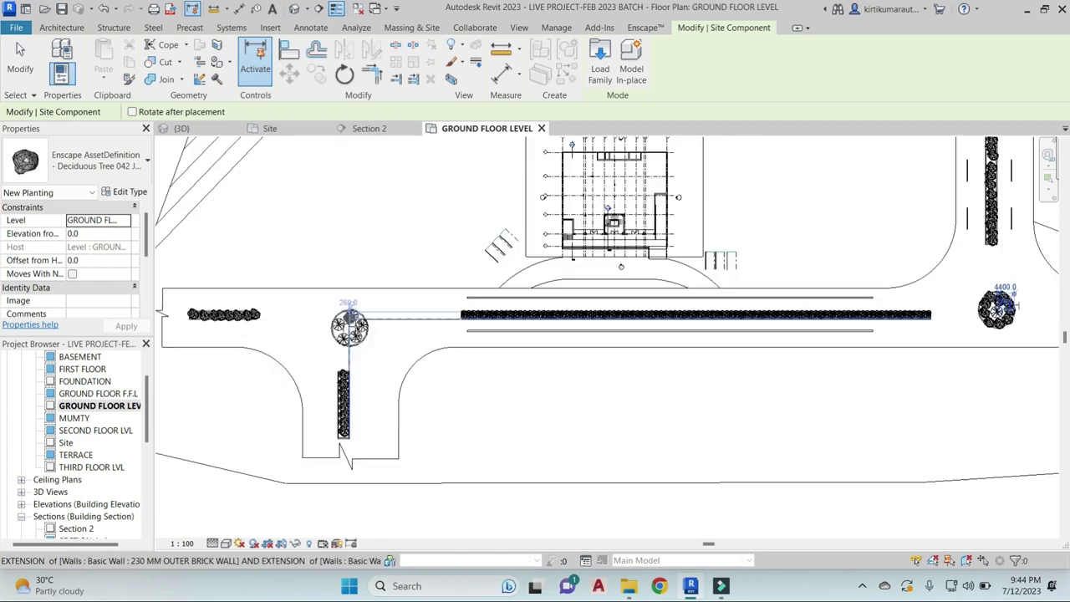
key(Escape)
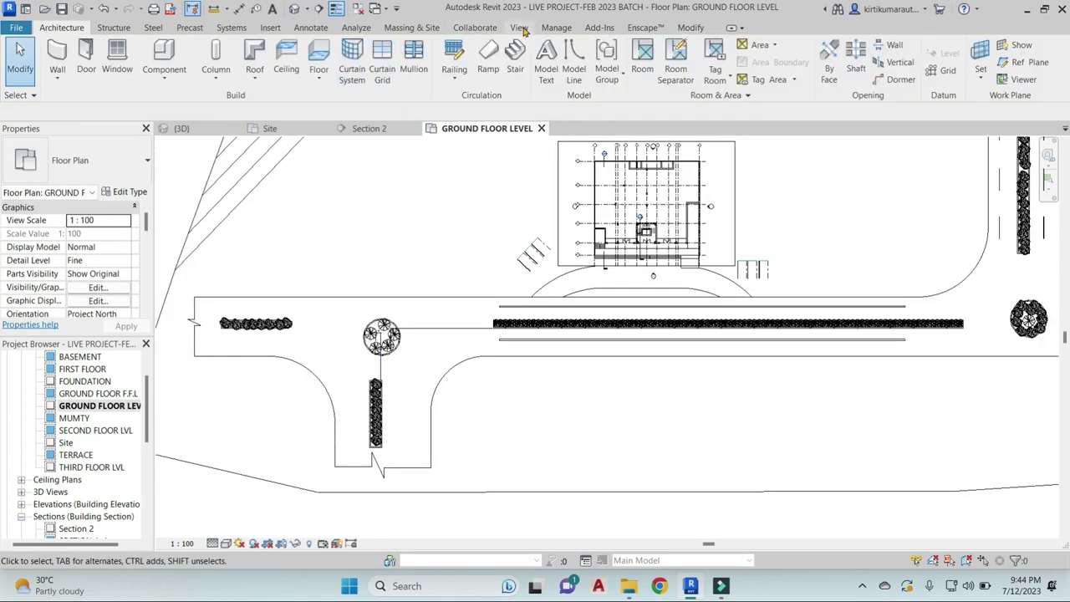
From the Enscape asset library, place a rotated family house beside the road on the left
click(650, 28)
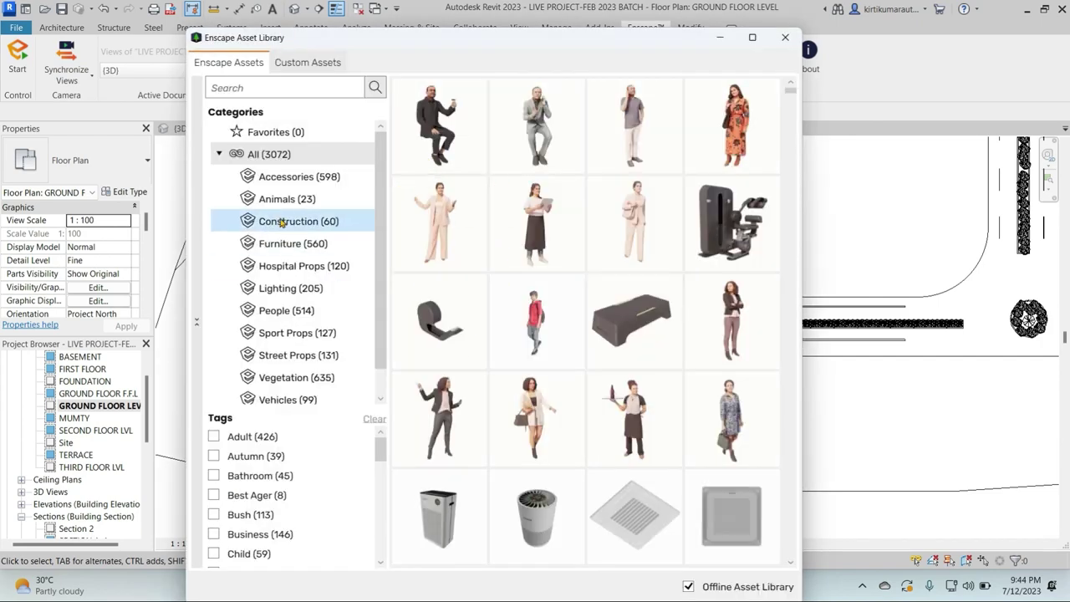
click(292, 354)
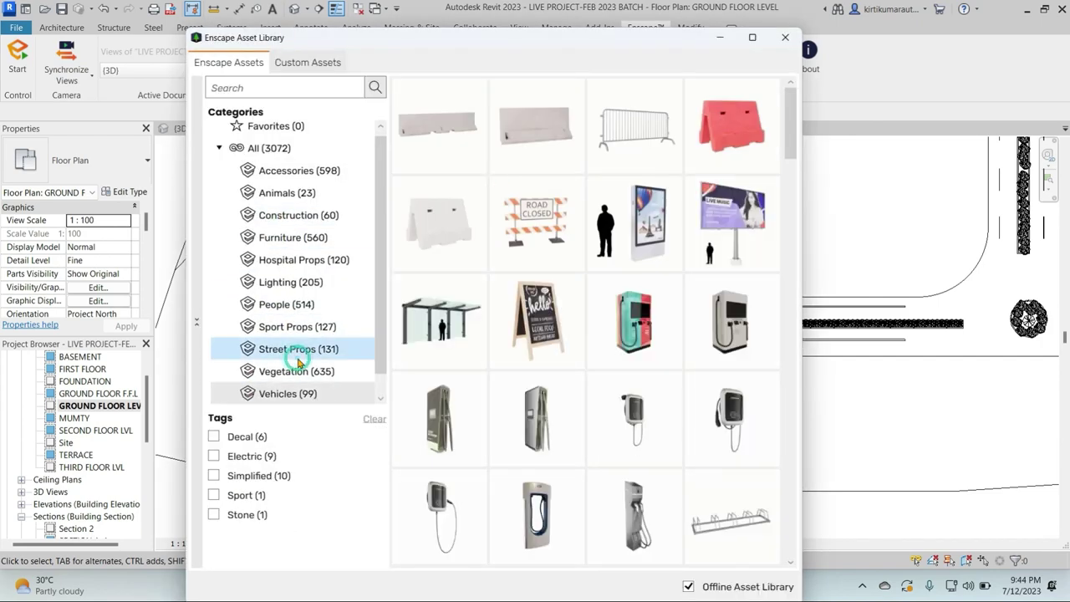
scroll(532, 268, down, 5)
scroll(532, 268, down, 5)
scroll(532, 267, down, 5)
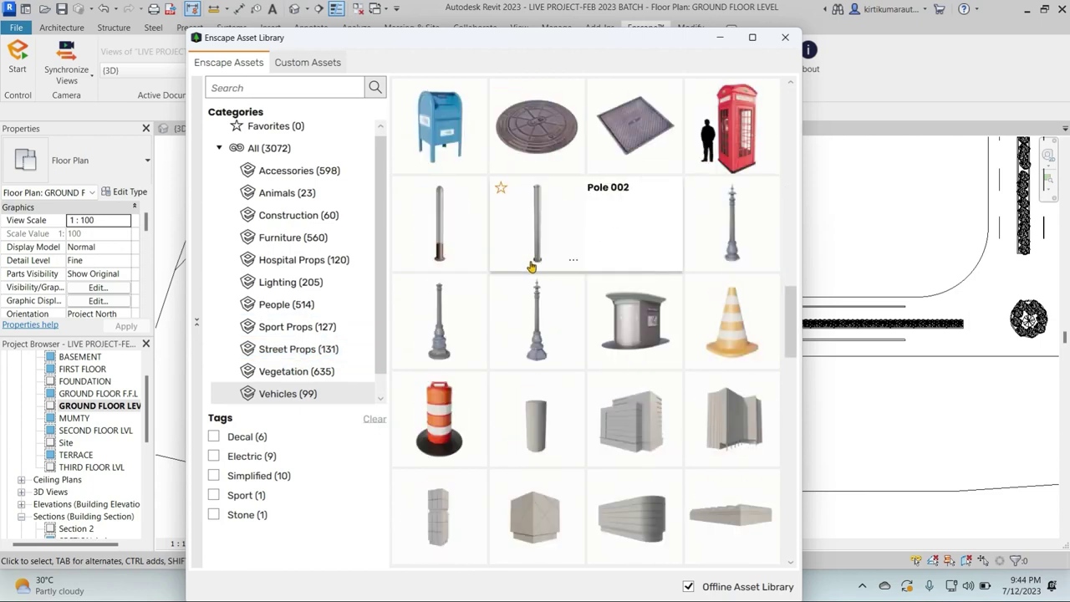
scroll(531, 267, down, 5)
scroll(552, 438, down, 1)
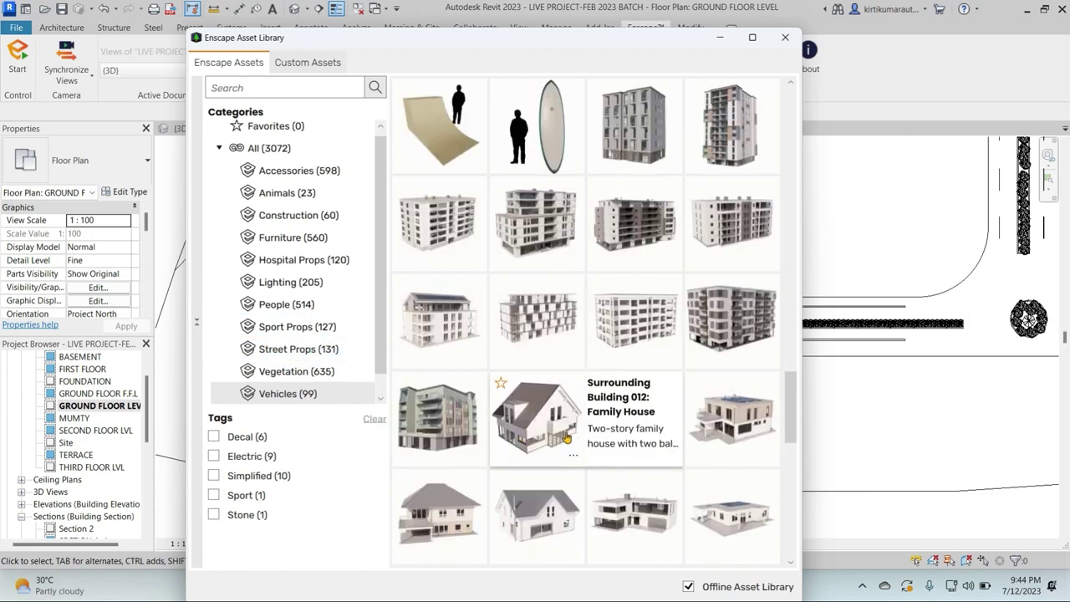
mouse_move(731, 415)
click(736, 347)
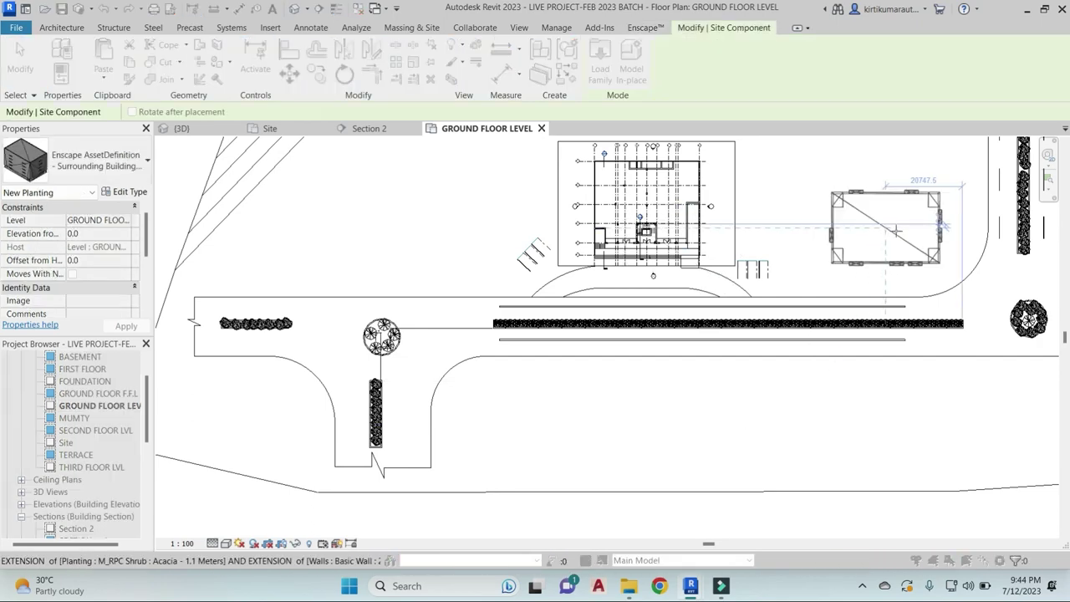
middle_drag(909, 199, 675, 383)
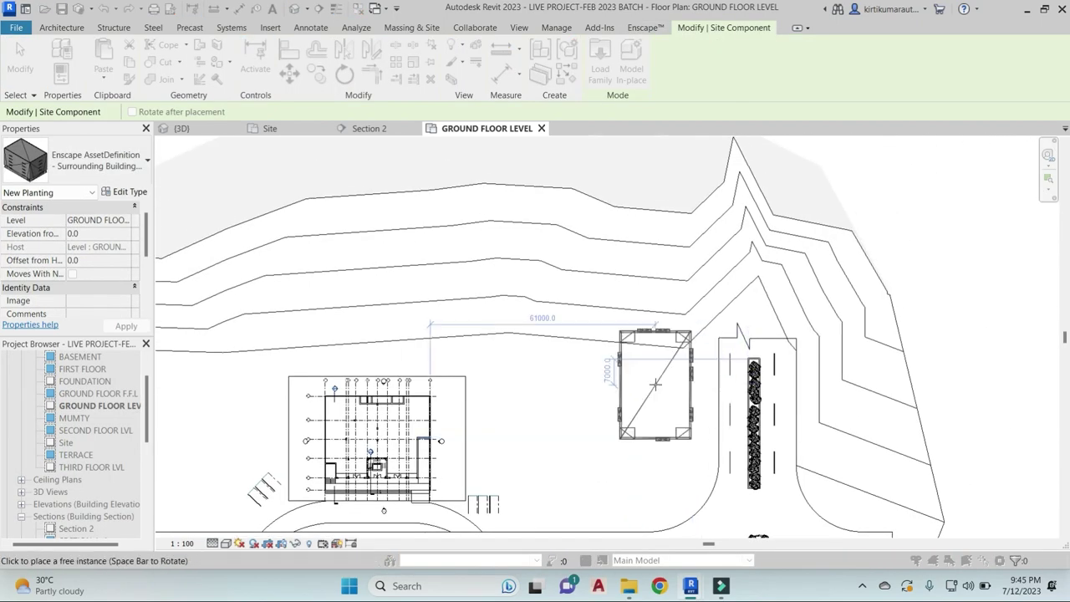
scroll(619, 483, down, 2)
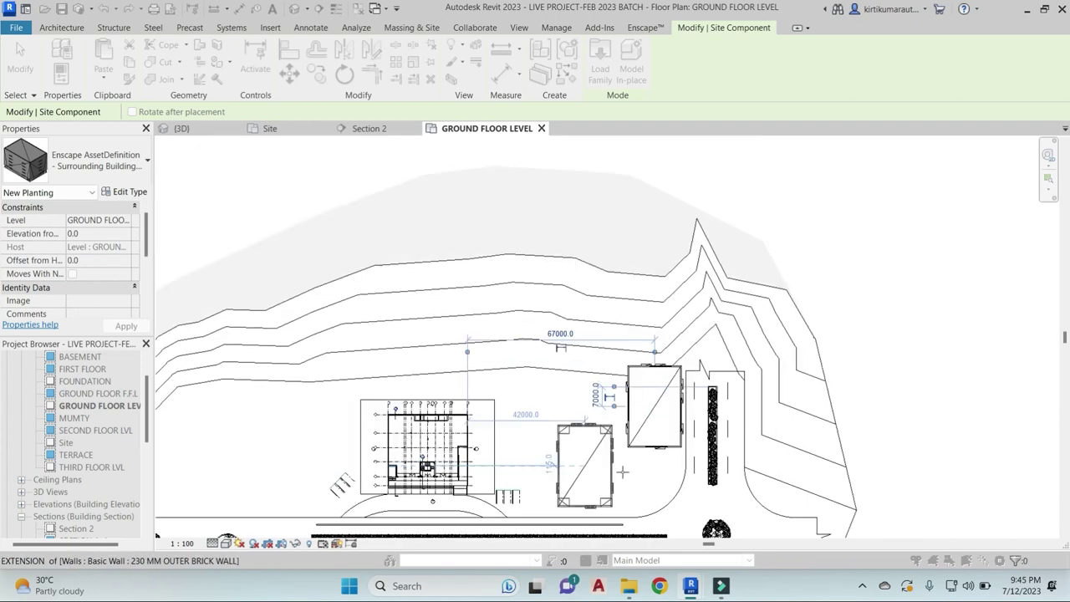
middle_drag(251, 395, 501, 424)
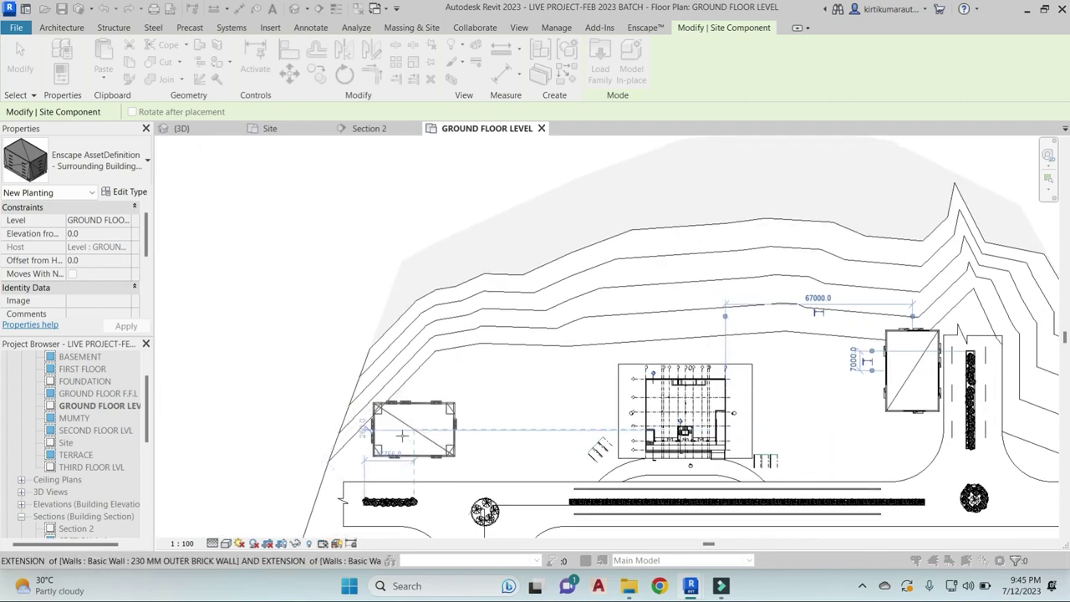
click(393, 447)
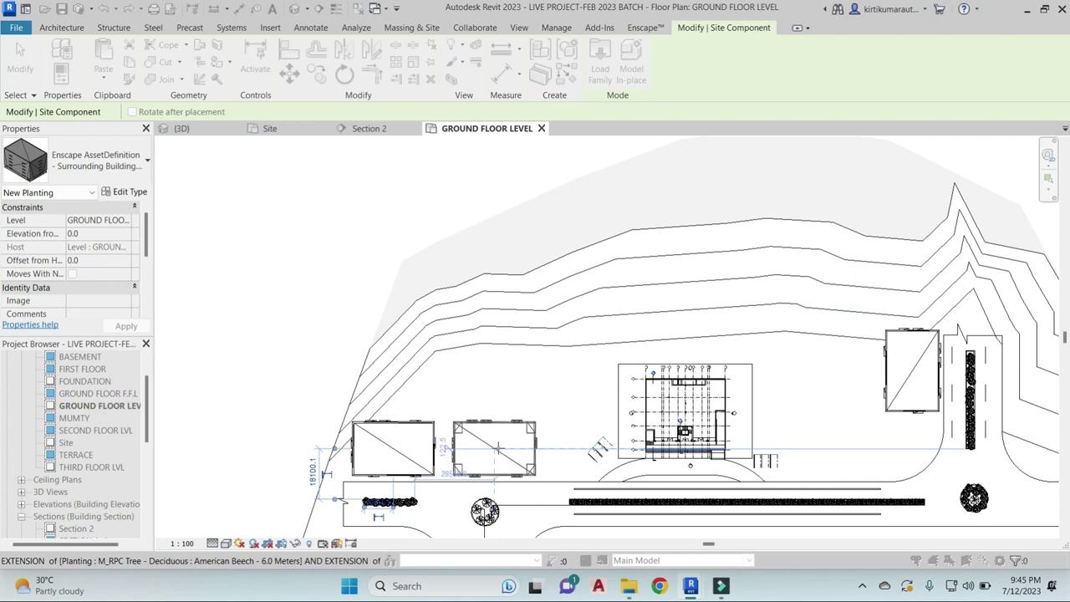
middle_drag(530, 475, 506, 325)
scroll(506, 325, down, 2)
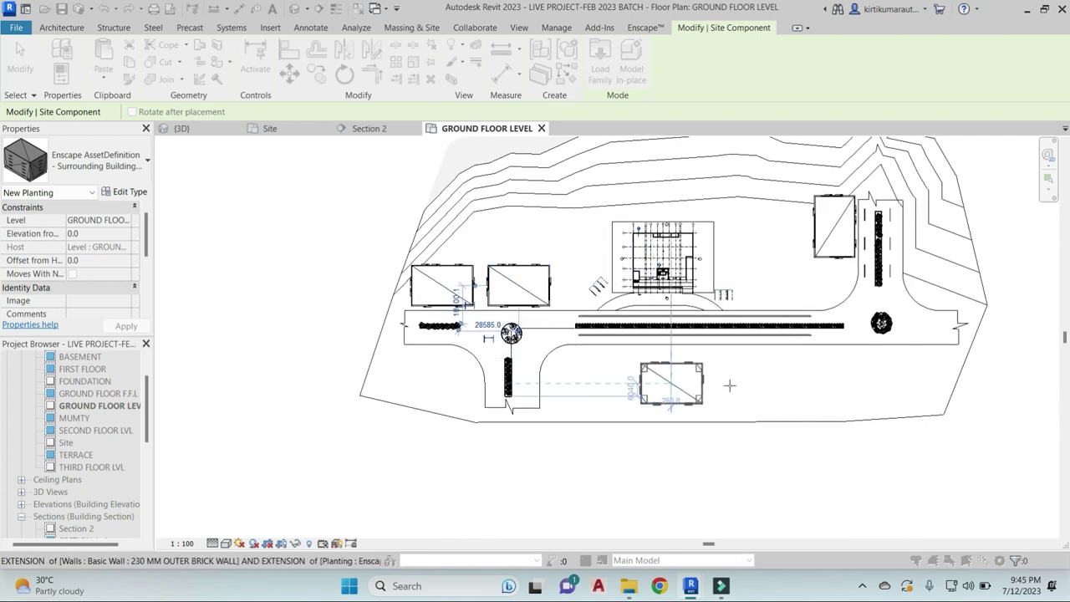
key(space)
key(space)
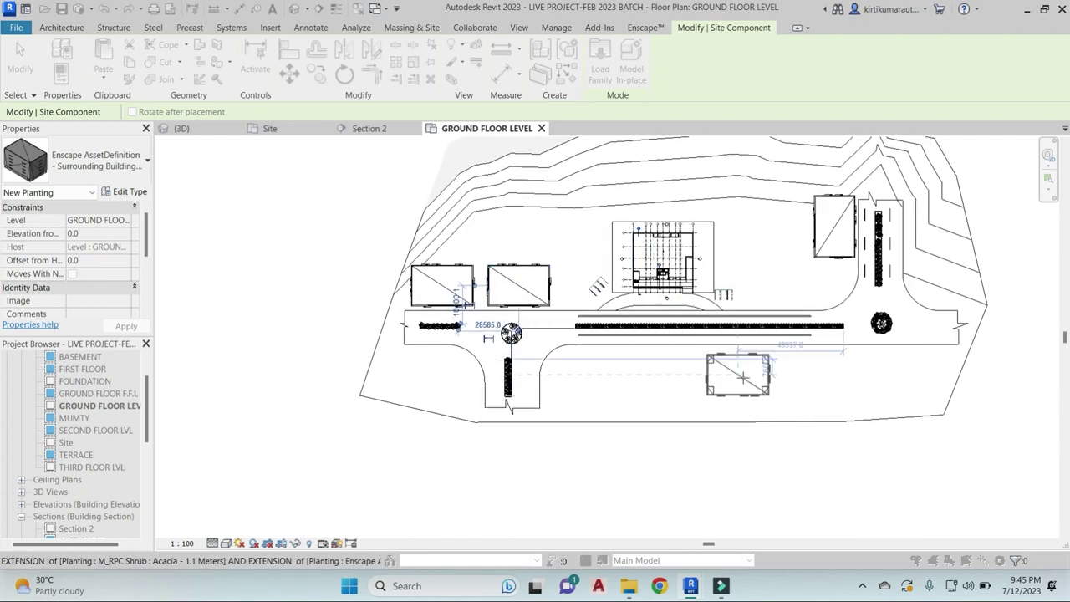
Pick another Enscape building model and place it on the site
click(125, 172)
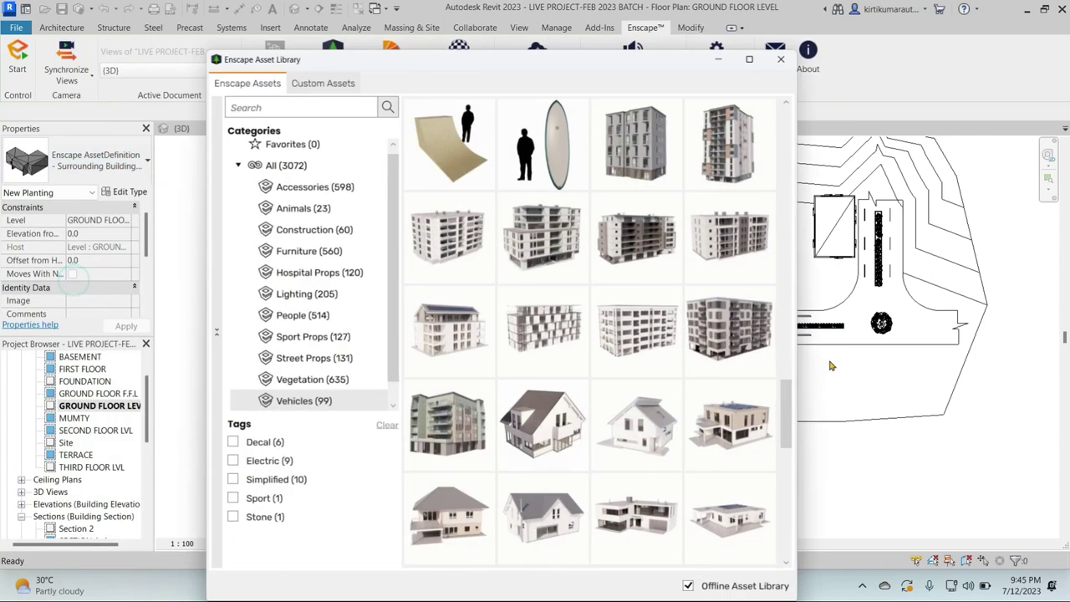
scroll(728, 324, down, 3)
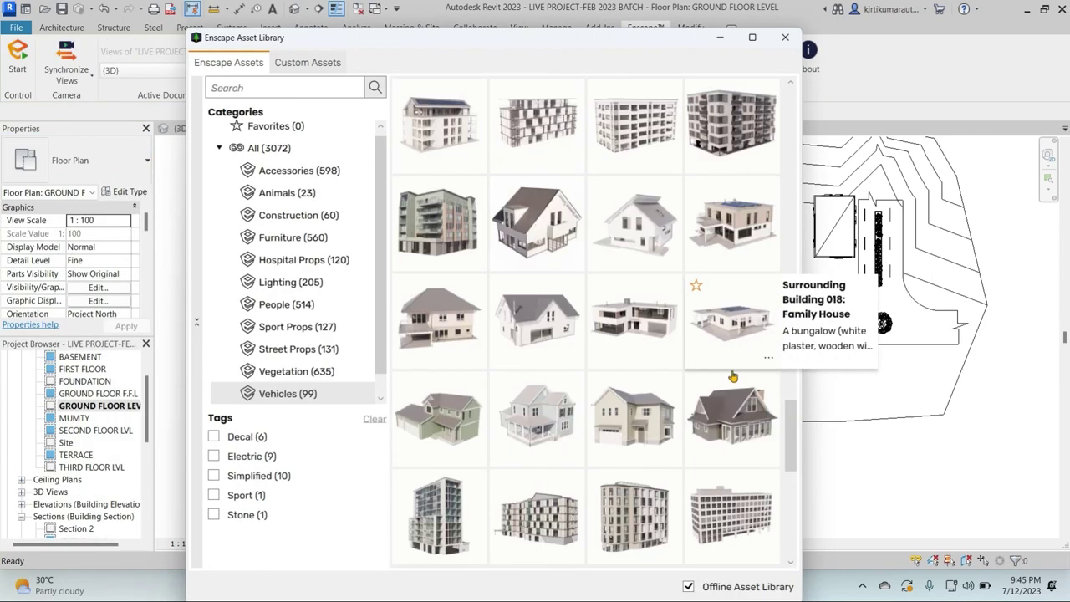
click(720, 505)
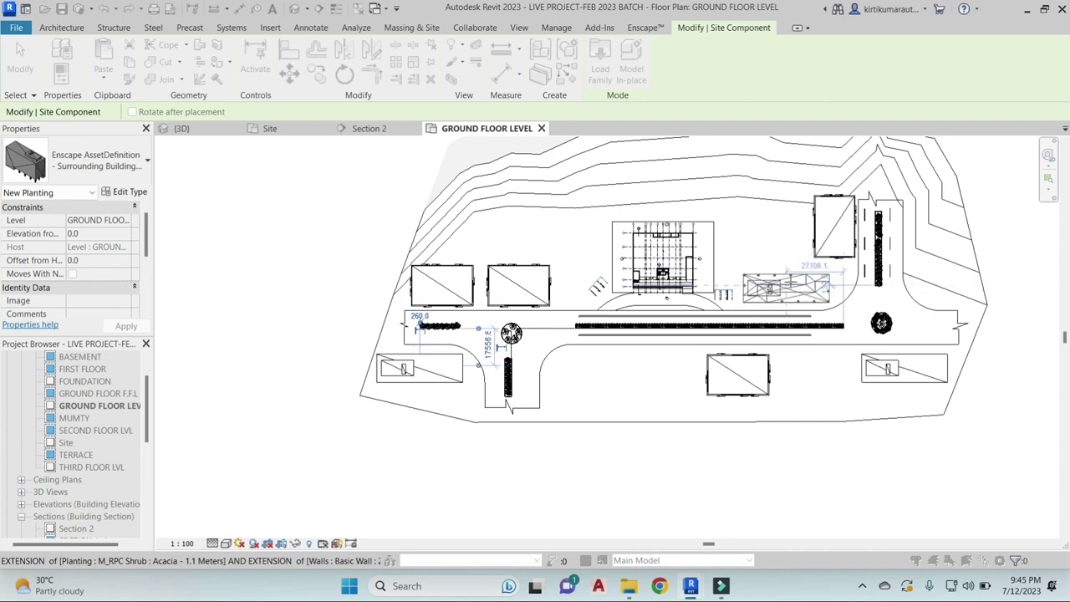
click(786, 288)
Choose the Surrounding Building 027 office asset and find a spot for it on the plan
click(115, 164)
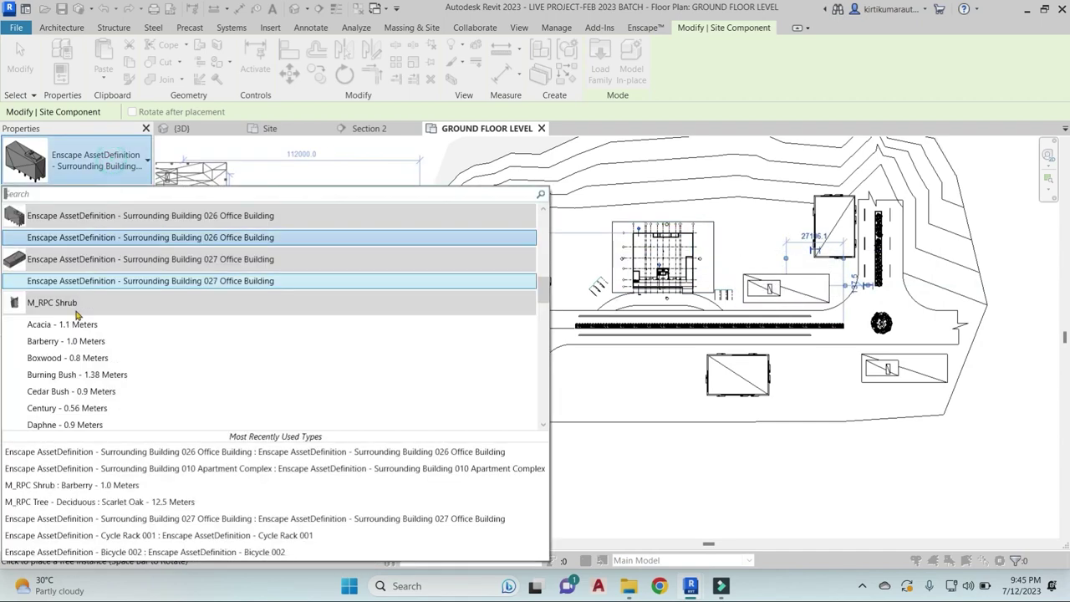
scroll(67, 282, up, 2)
click(67, 260)
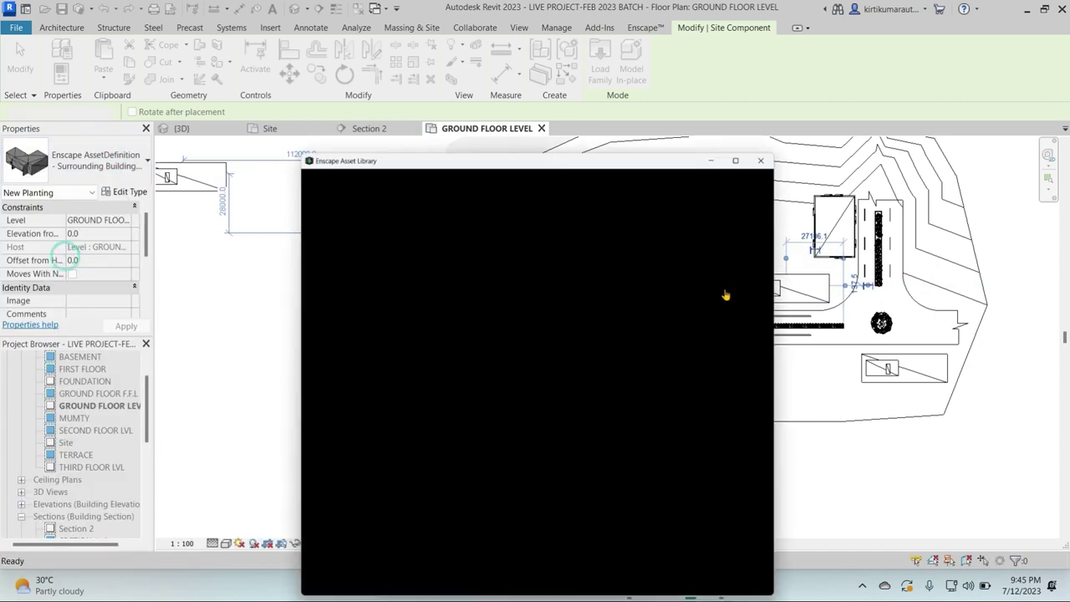
scroll(534, 248, down, 1)
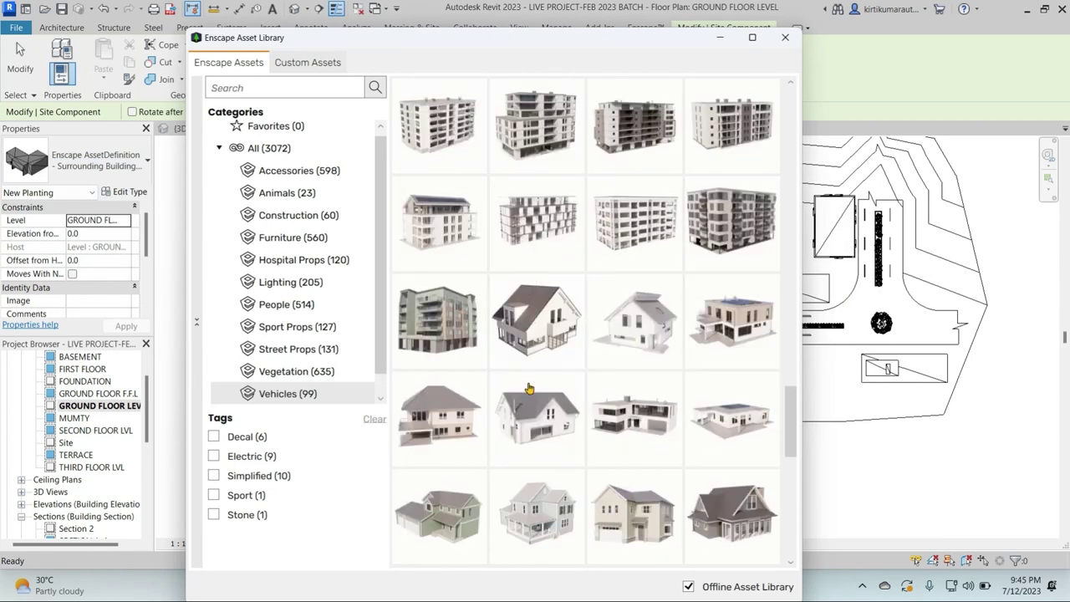
scroll(585, 334, down, 2)
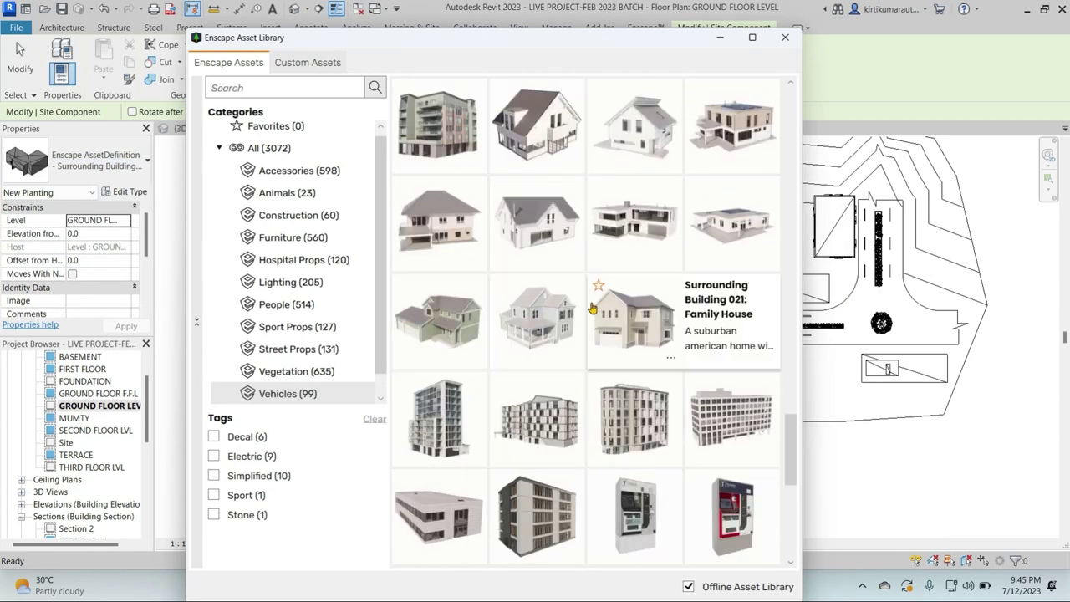
scroll(549, 345, down, 1)
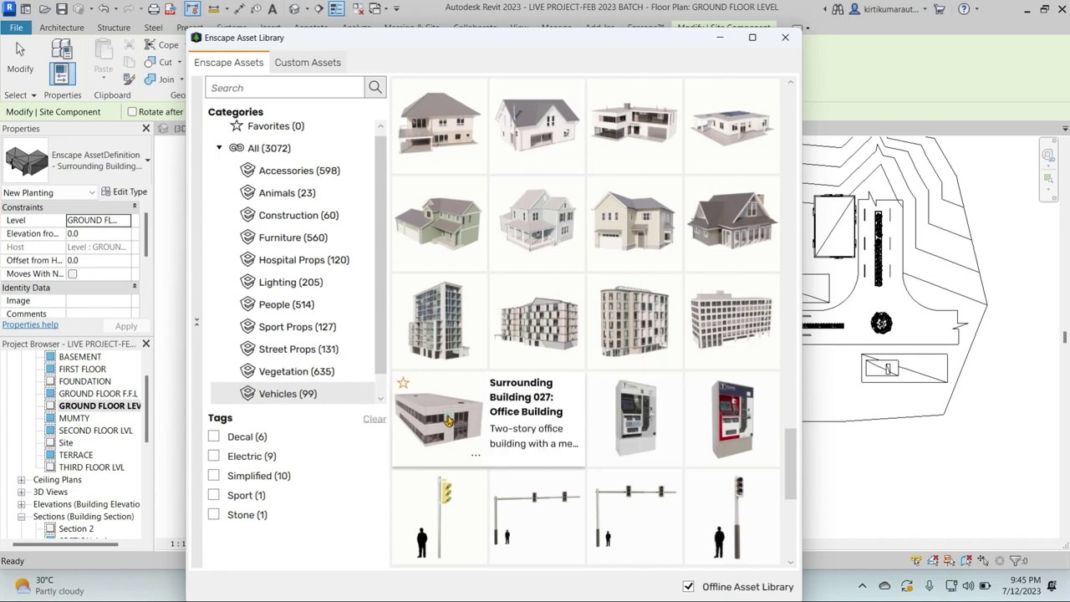
click(473, 451)
scroll(598, 268, up, 2)
mouse_move(739, 368)
middle_down()
mouse_move(464, 430)
mouse_move(511, 418)
middle_up()
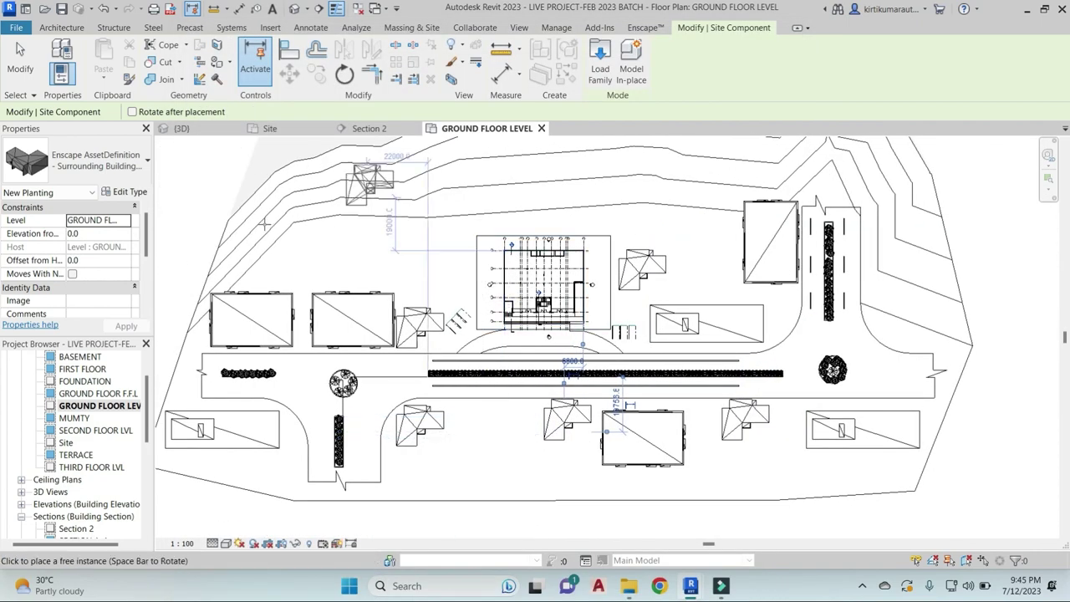
Place the Surrounding Building 020 asset beside the road
click(389, 224)
key(Escape)
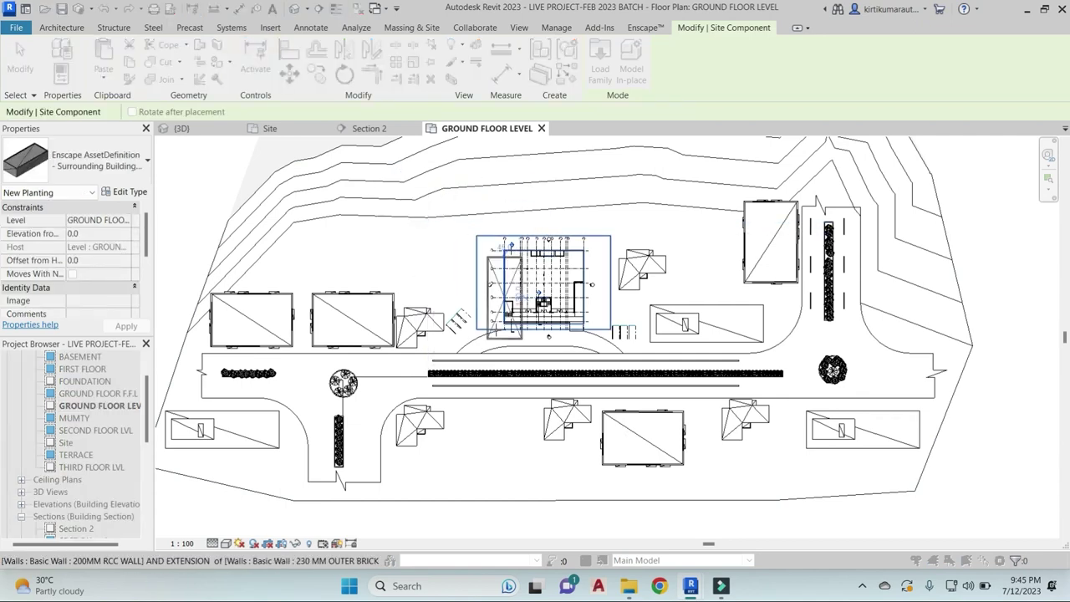
scroll(535, 243, down, 2)
scroll(665, 334, down, 2)
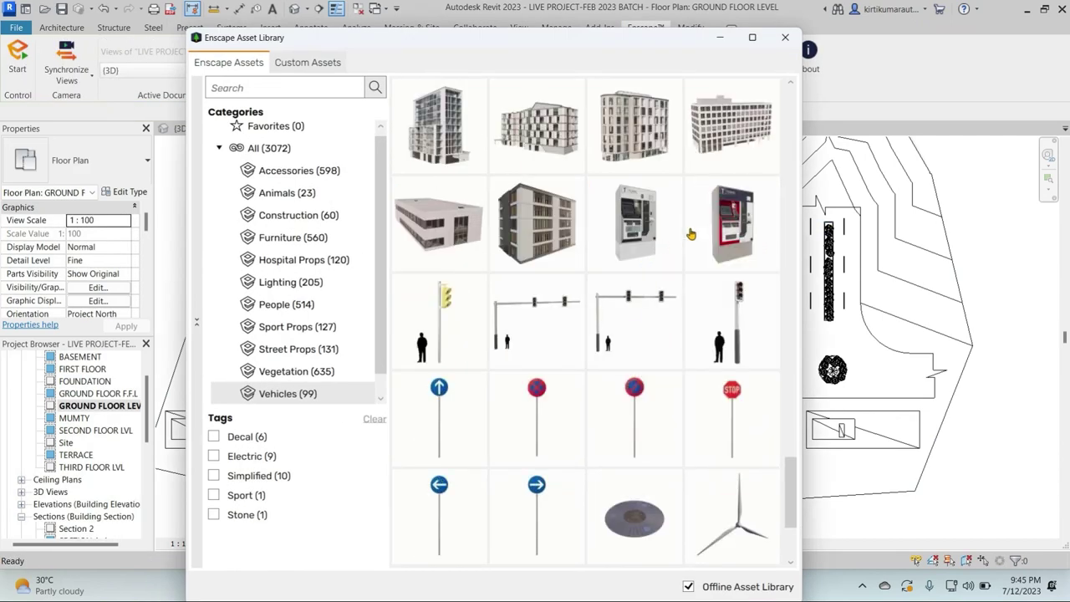
click(535, 226)
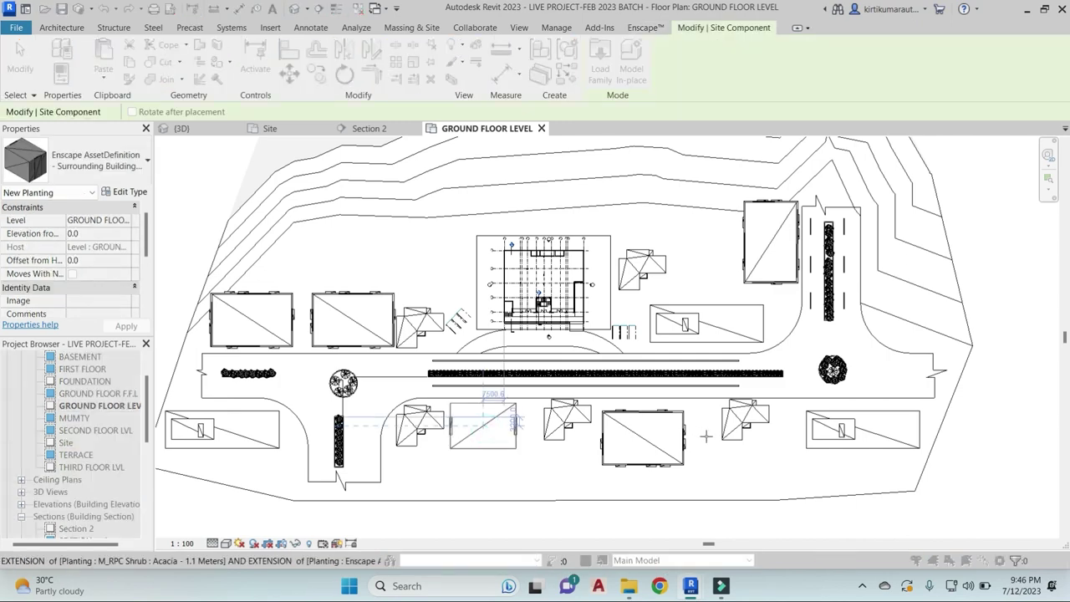
click(705, 435)
key(Escape)
click(332, 58)
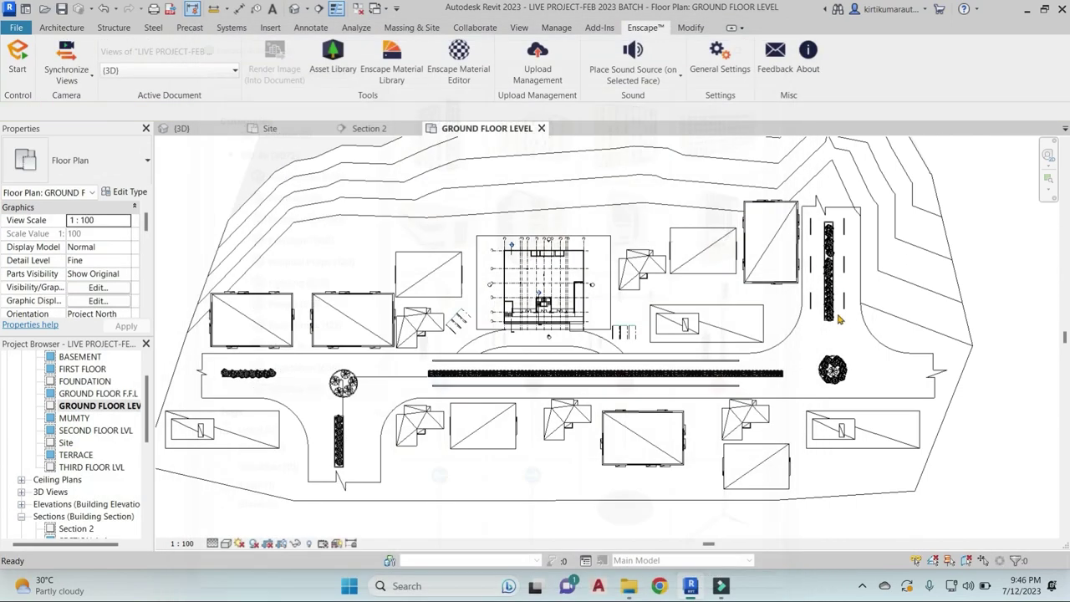
scroll(807, 328, up, 3)
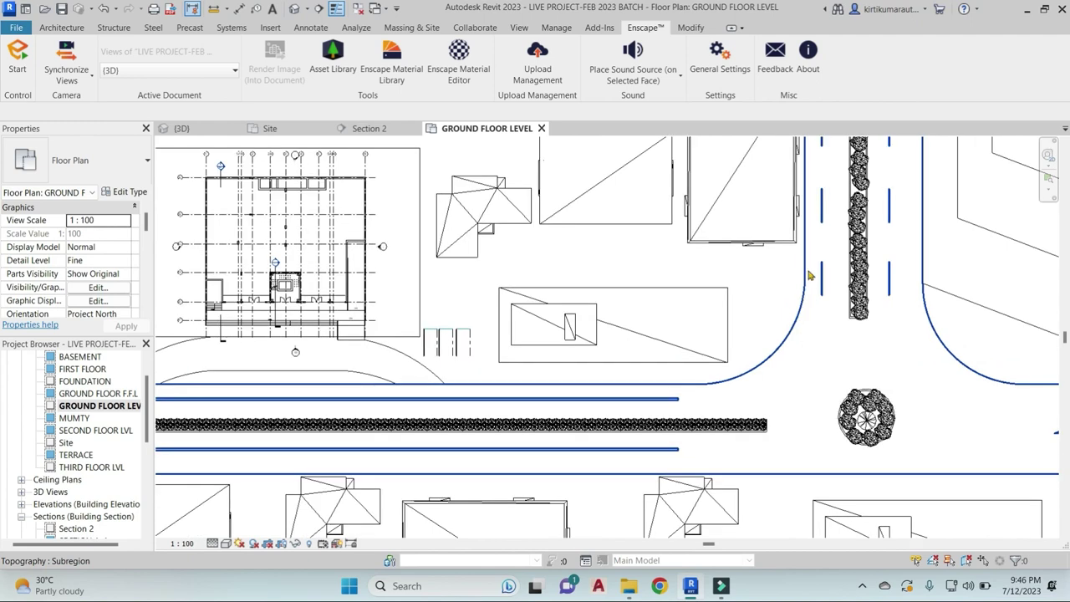
In the road subregion's boundary, draw the access road's upper and lower edges branching left
click(808, 275)
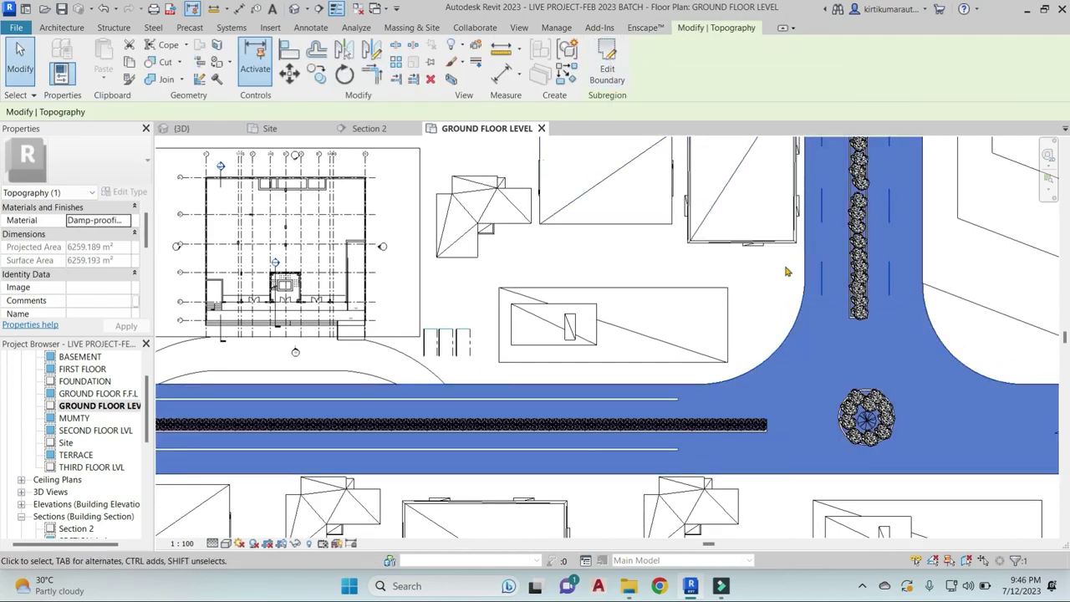
click(607, 69)
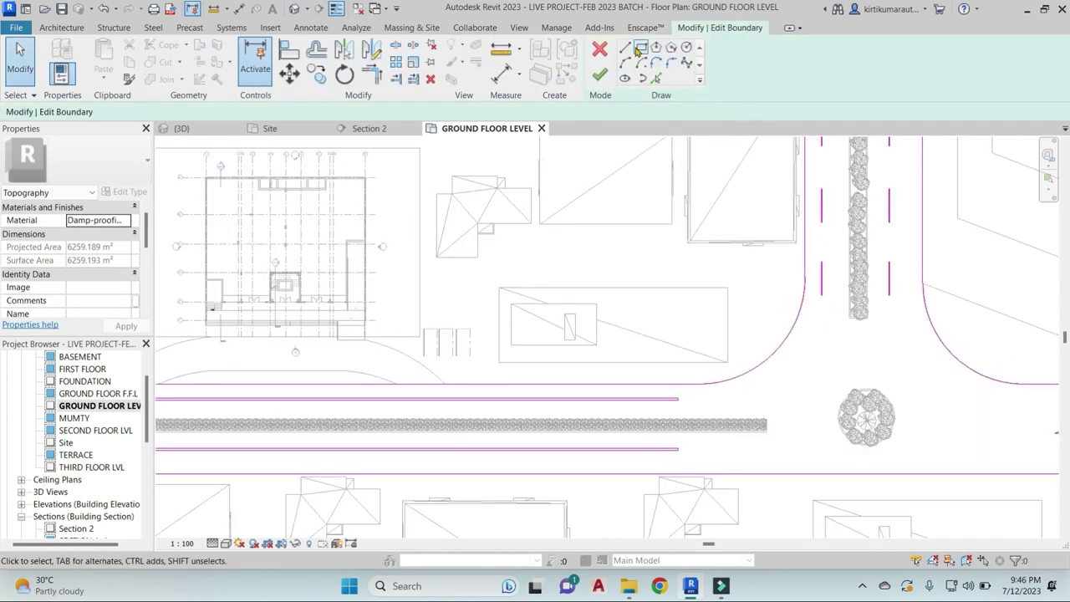
click(627, 47)
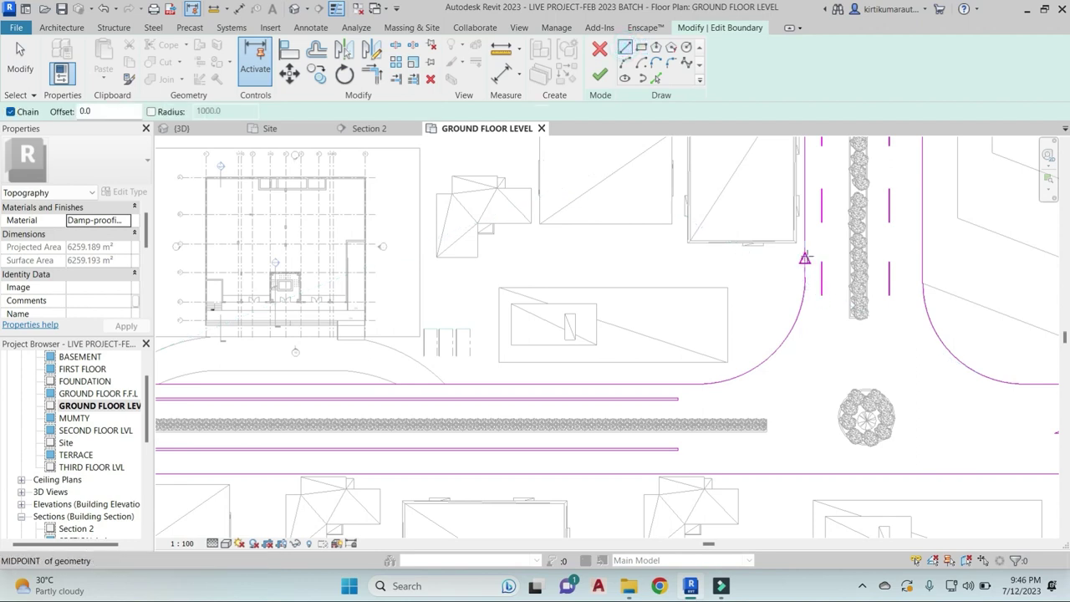
click(804, 260)
click(439, 260)
key(Escape)
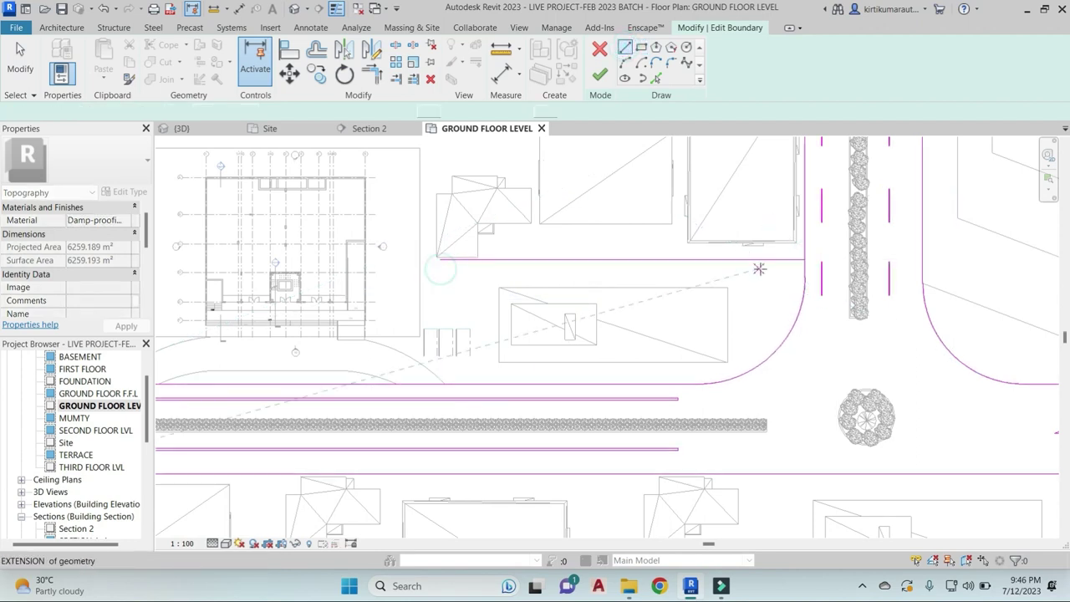
click(805, 278)
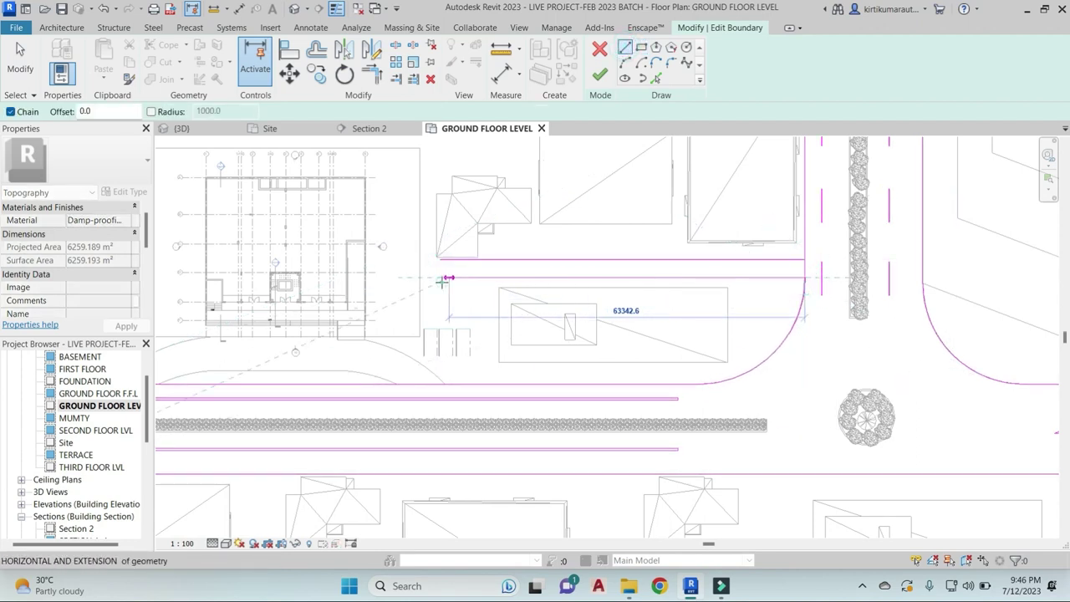
click(448, 278)
key(Escape)
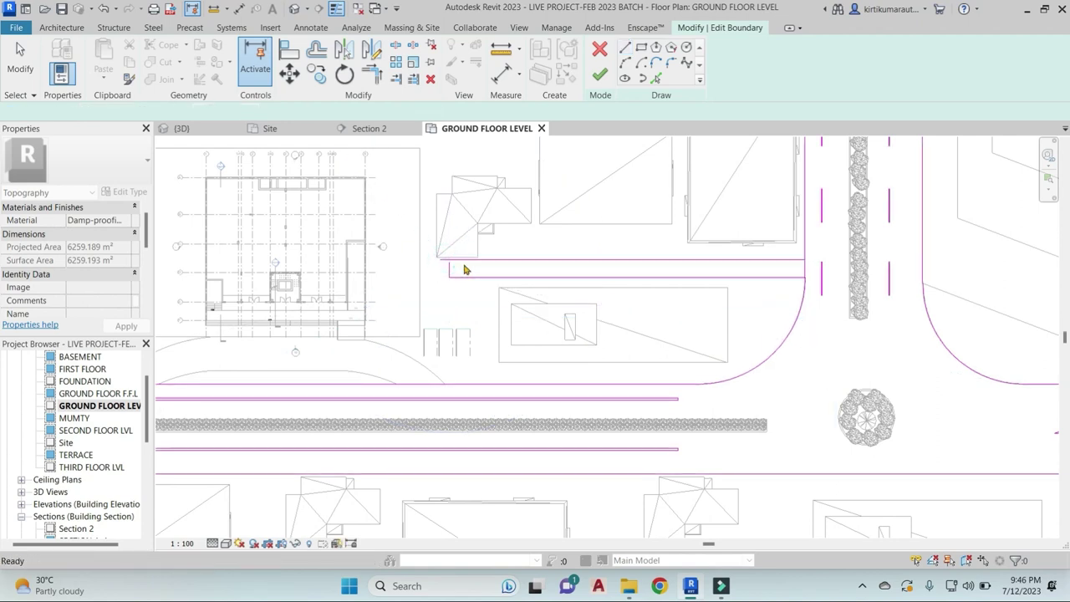
key(Escape)
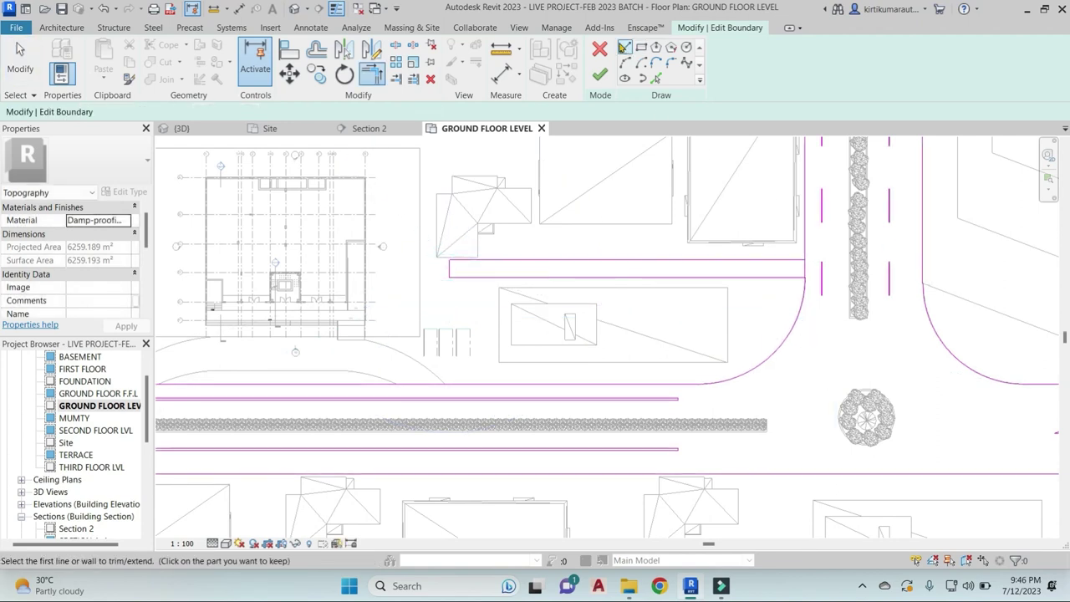
Trim the access road edges into a clean corner with the road and finish the sketch
click(396, 45)
scroll(809, 261, up, 3)
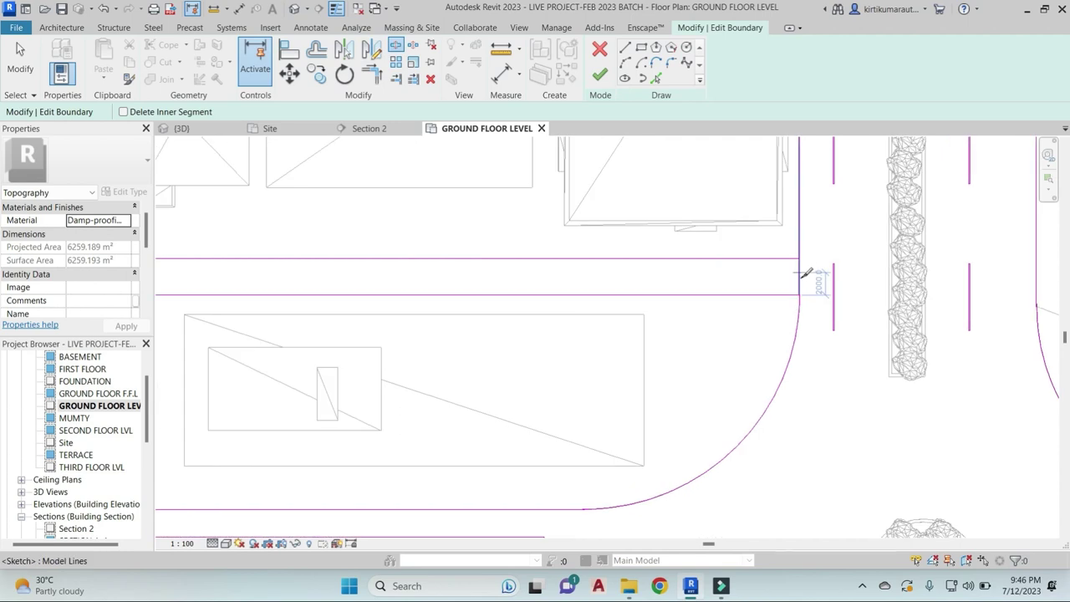
key(t)
key(r)
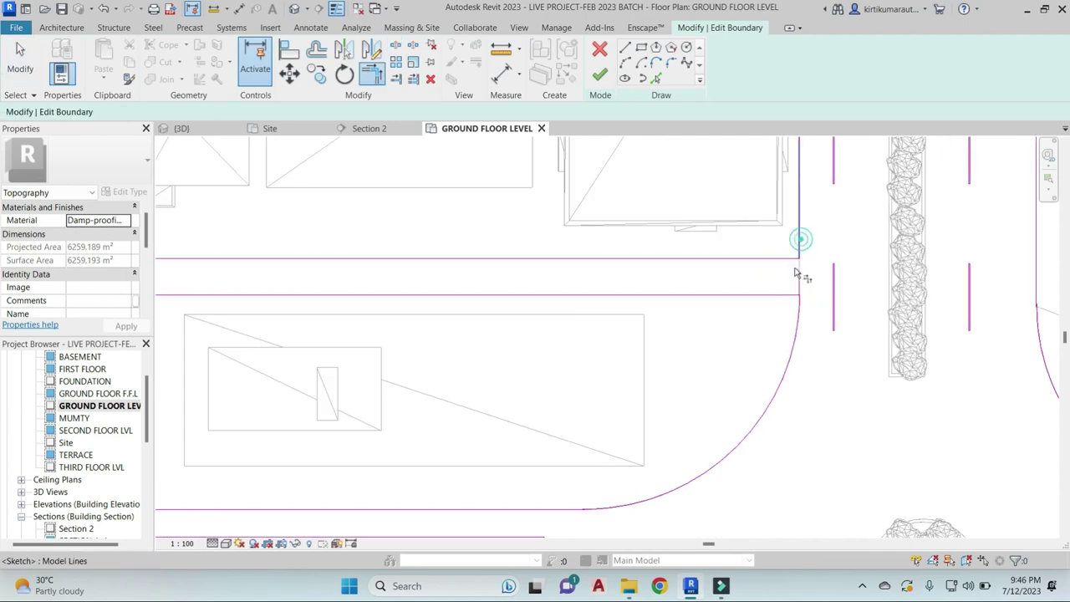
click(774, 295)
click(800, 302)
key(Escape)
scroll(788, 308, up, 3)
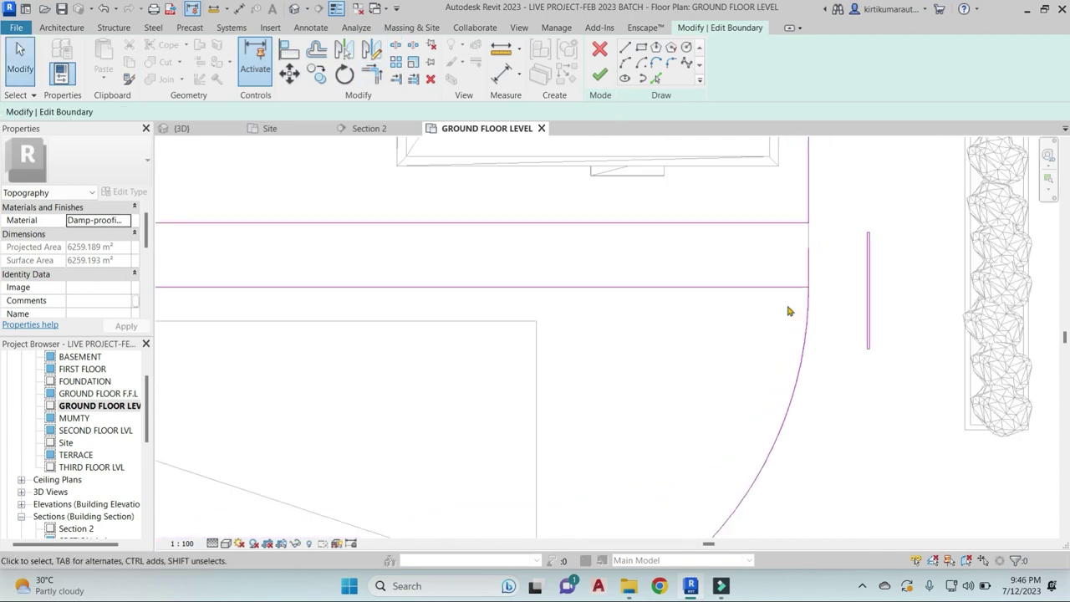
scroll(802, 282, down, 1)
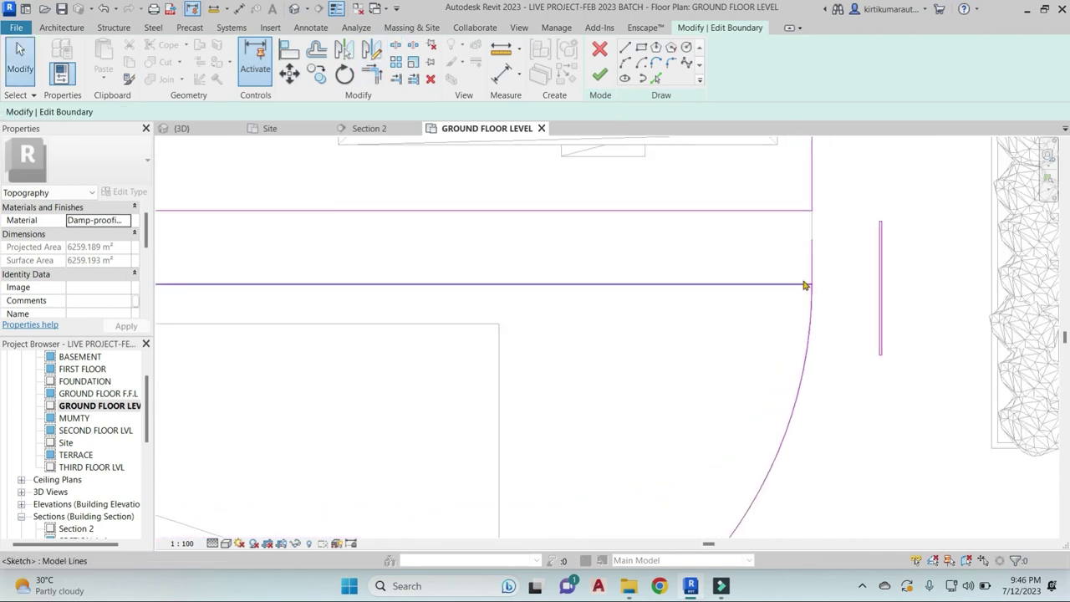
click(599, 74)
scroll(803, 301, down, 5)
scroll(819, 316, down, 2)
scroll(821, 315, up, 3)
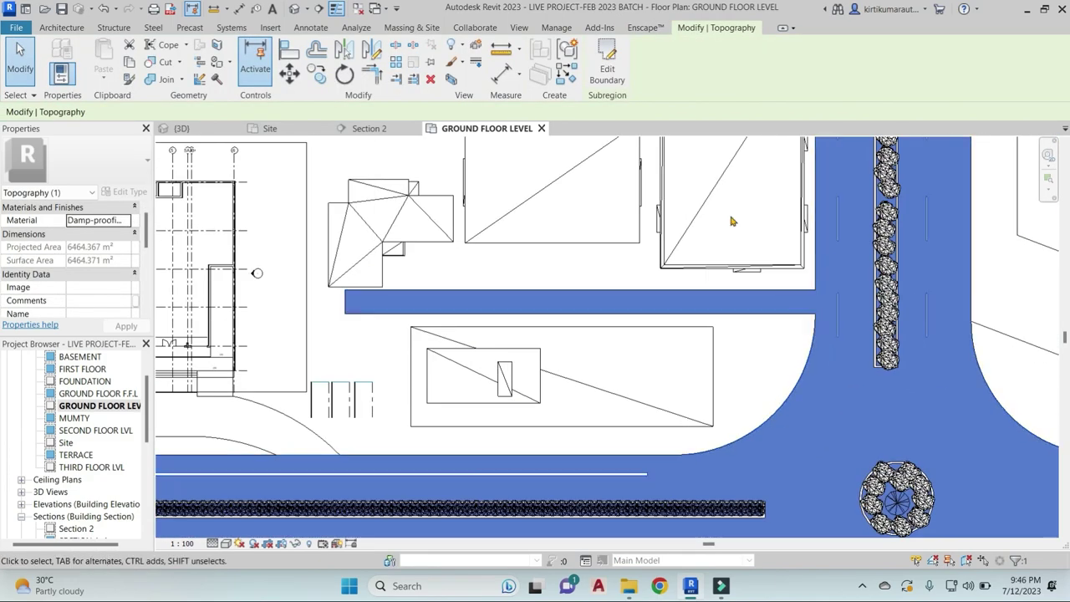
Fillet the upper and lower junction corners with arcs, bringing the road area to 6470 m²
double_click(823, 284)
click(673, 63)
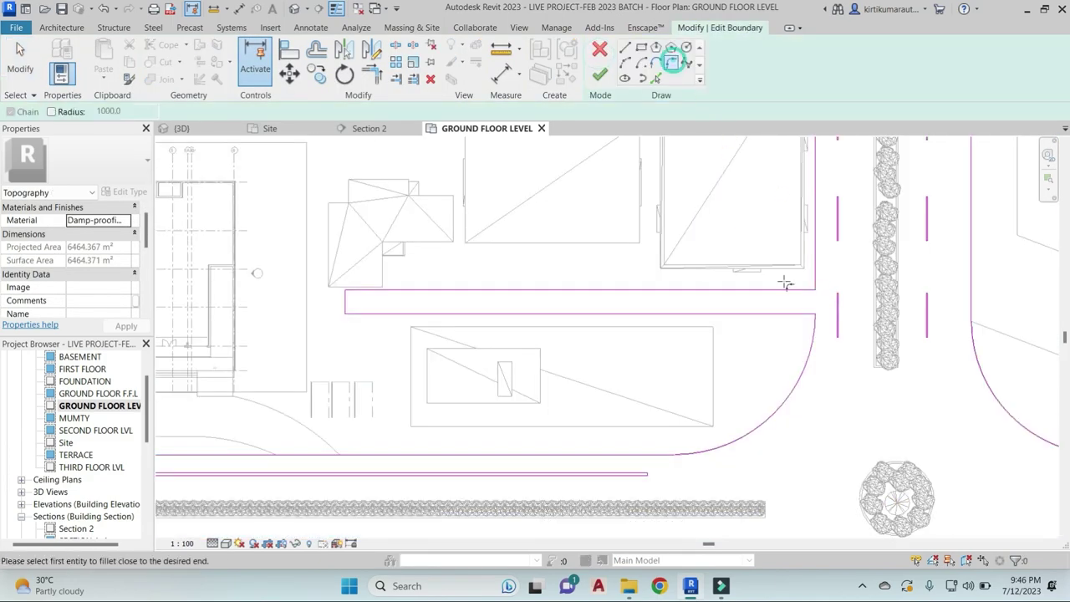
click(798, 289)
scroll(815, 276, up, 2)
click(801, 282)
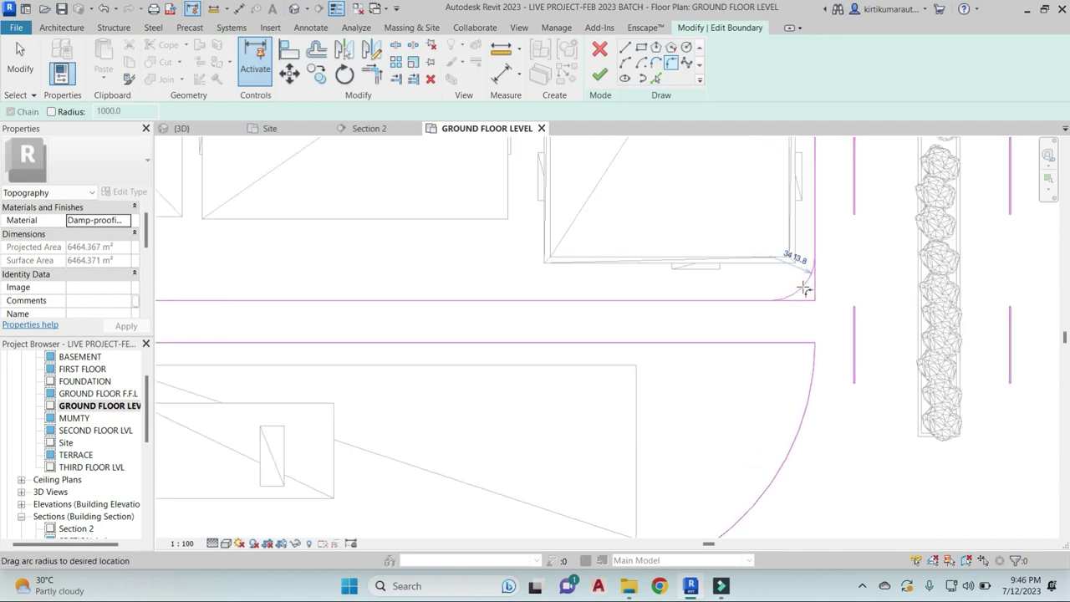
click(817, 370)
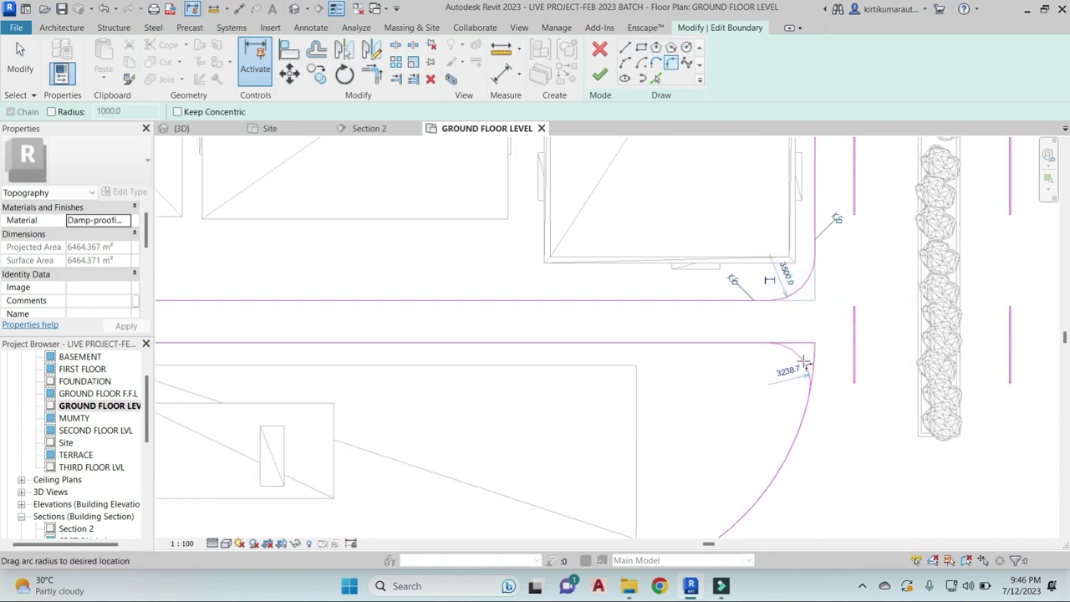
click(804, 362)
key(Escape)
click(600, 75)
scroll(895, 446, down, 3)
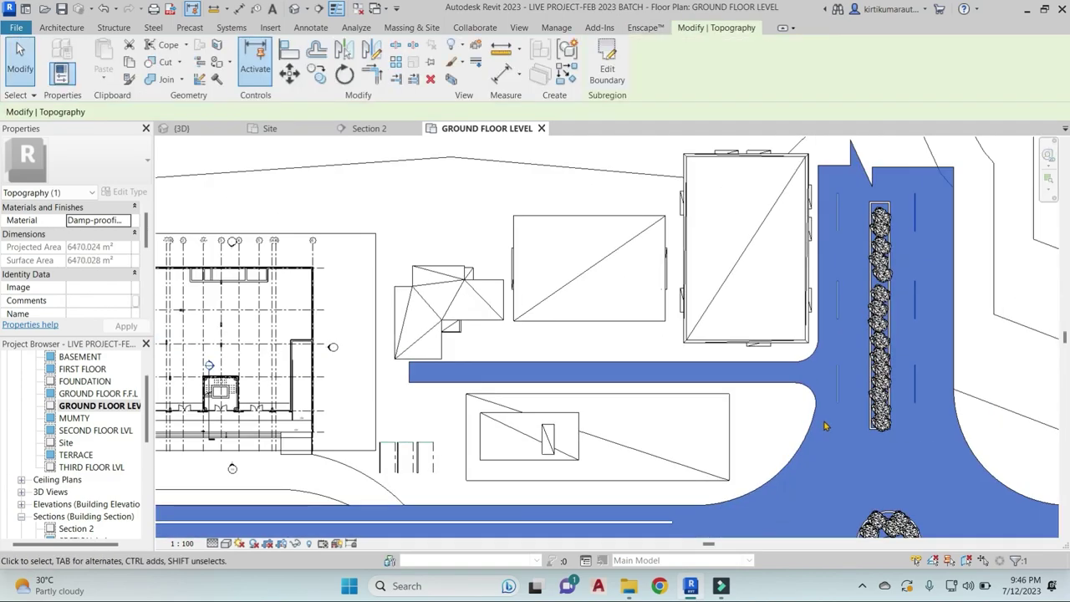
scroll(895, 446, down, 2)
click(893, 446)
middle_drag(893, 446, 891, 299)
Load M_Street Light - Standard.rfa from Lighting > Architectural > External and accept its 250W Halogen - 120V type
scroll(890, 299, down, 1)
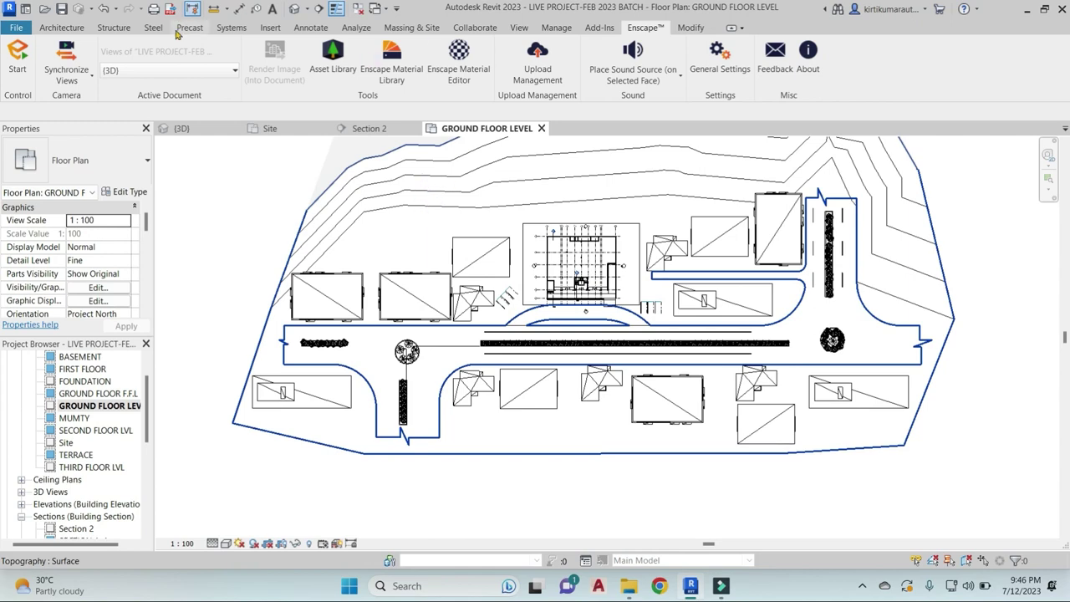
key(Escape)
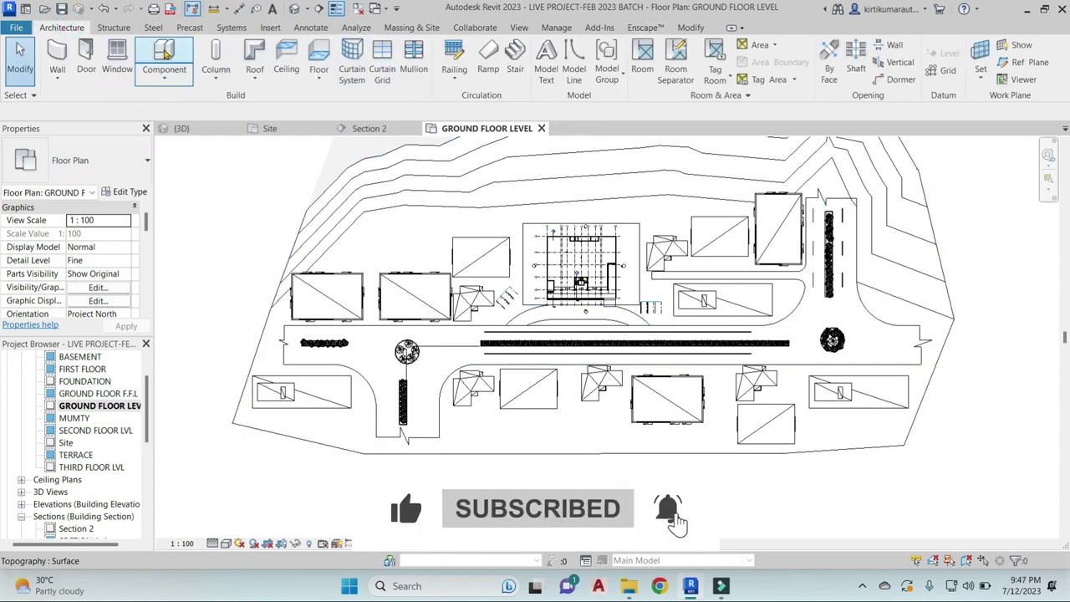
click(164, 57)
click(129, 185)
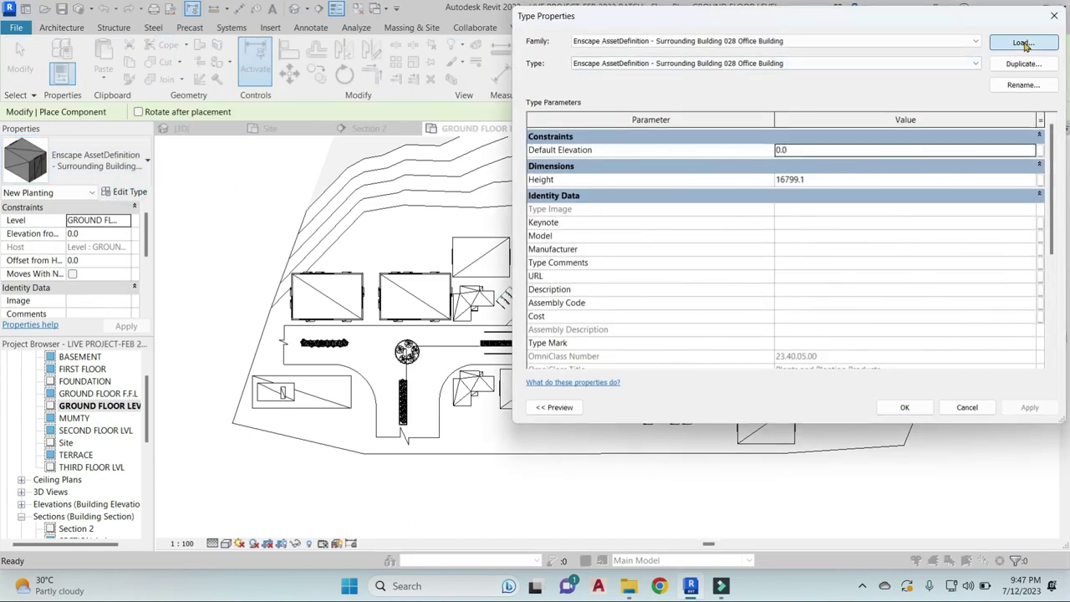
click(1022, 43)
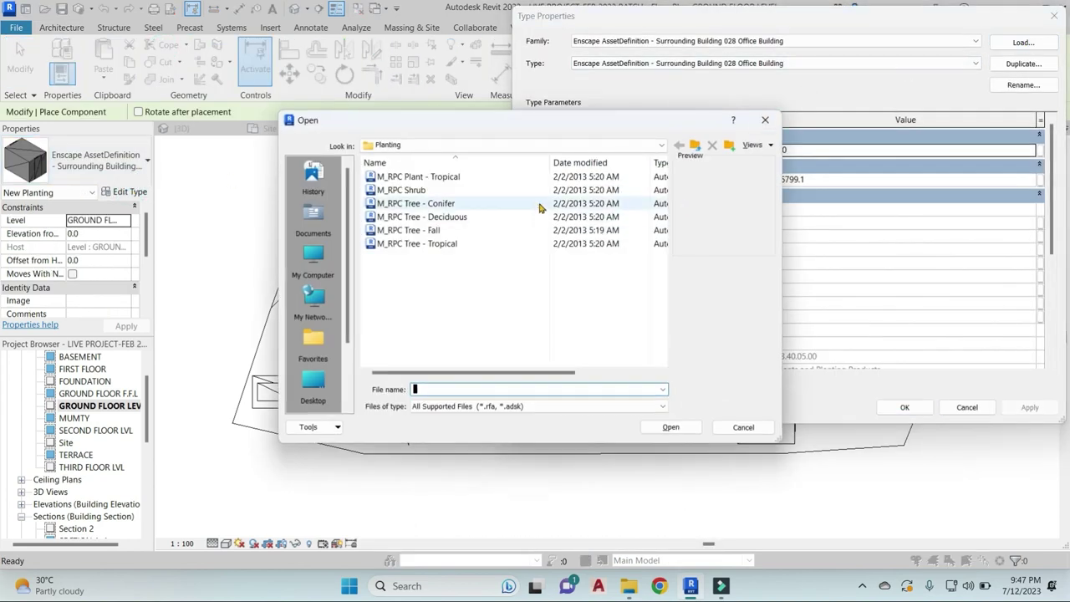
click(696, 147)
key(l)
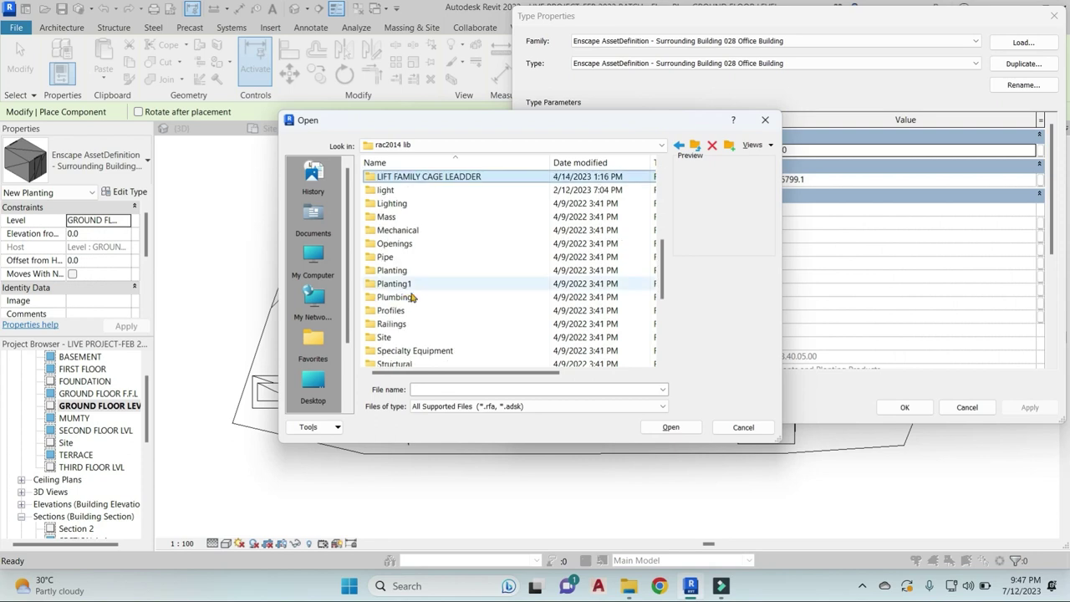
double_click(401, 204)
double_click(405, 176)
click(409, 179)
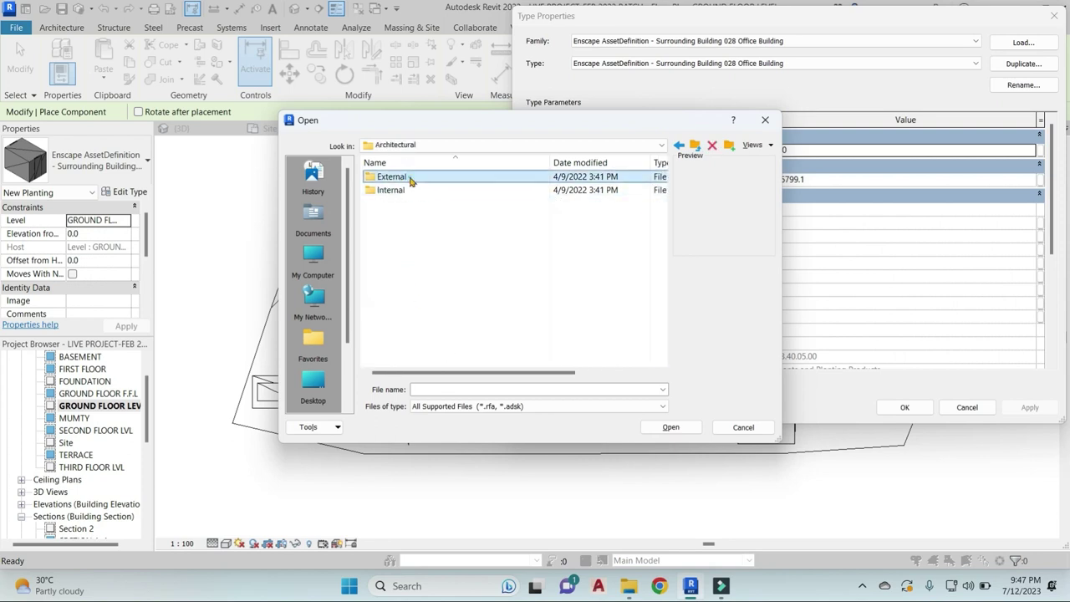
double_click(410, 178)
click(409, 203)
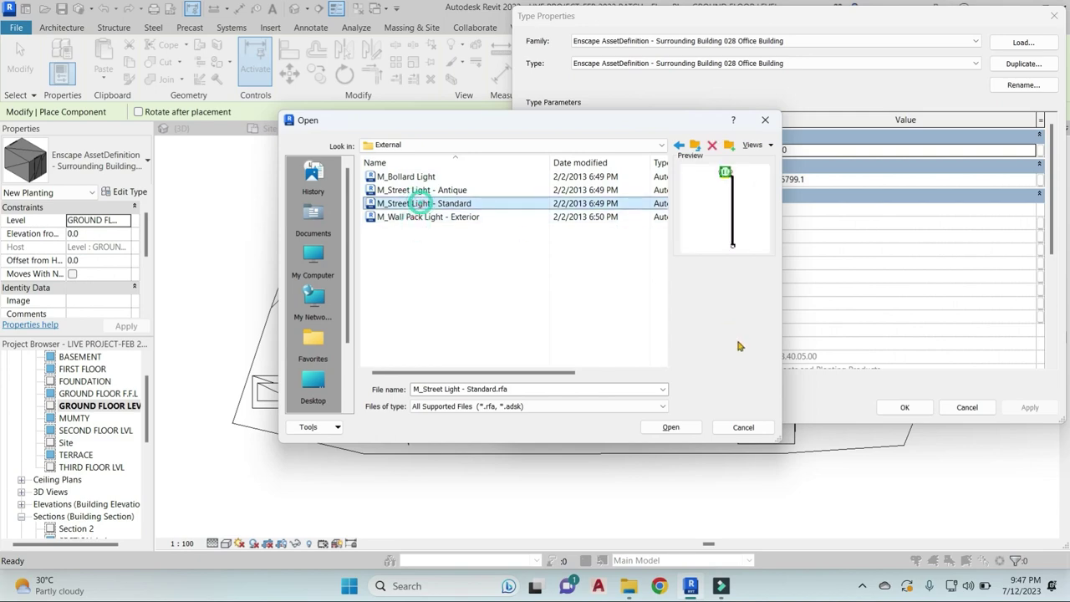
click(670, 426)
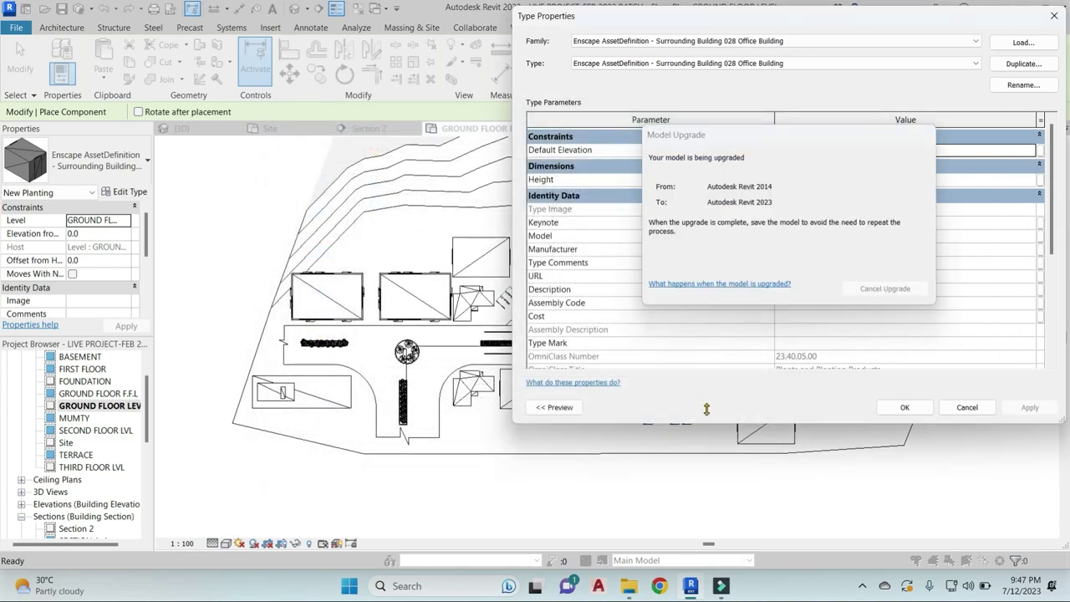
click(909, 407)
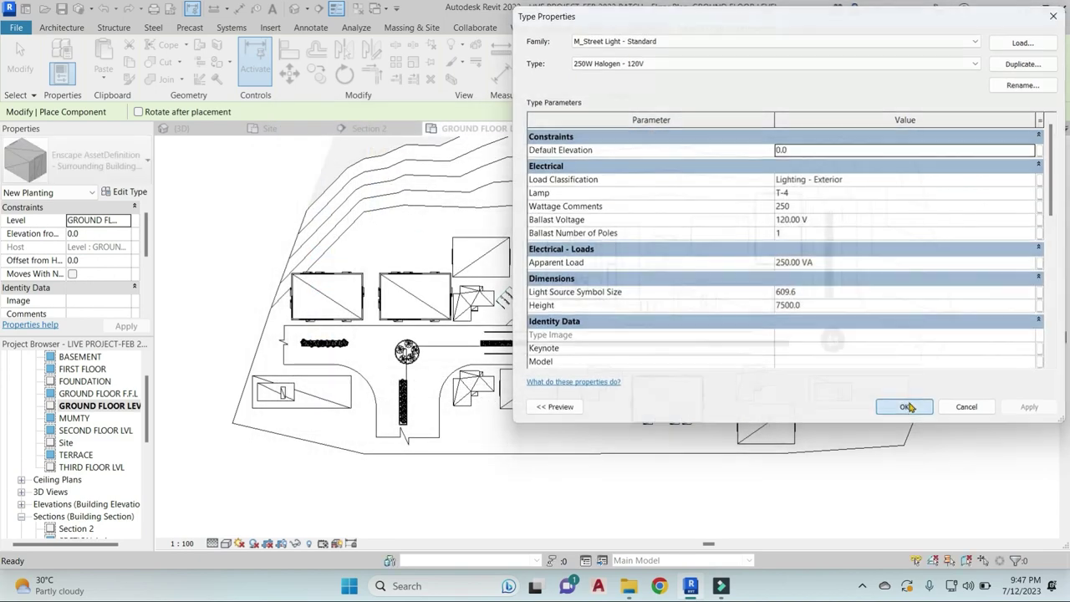
scroll(305, 342, up, 5)
Place three street lights along the lower edge of the planted median
scroll(305, 342, up, 3)
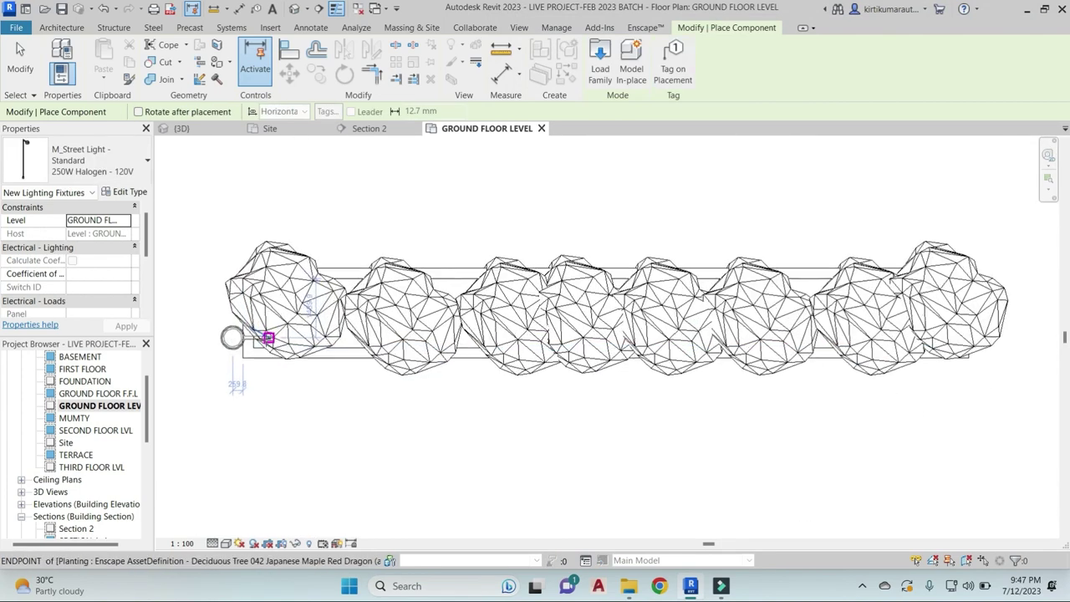
scroll(263, 335, up, 2)
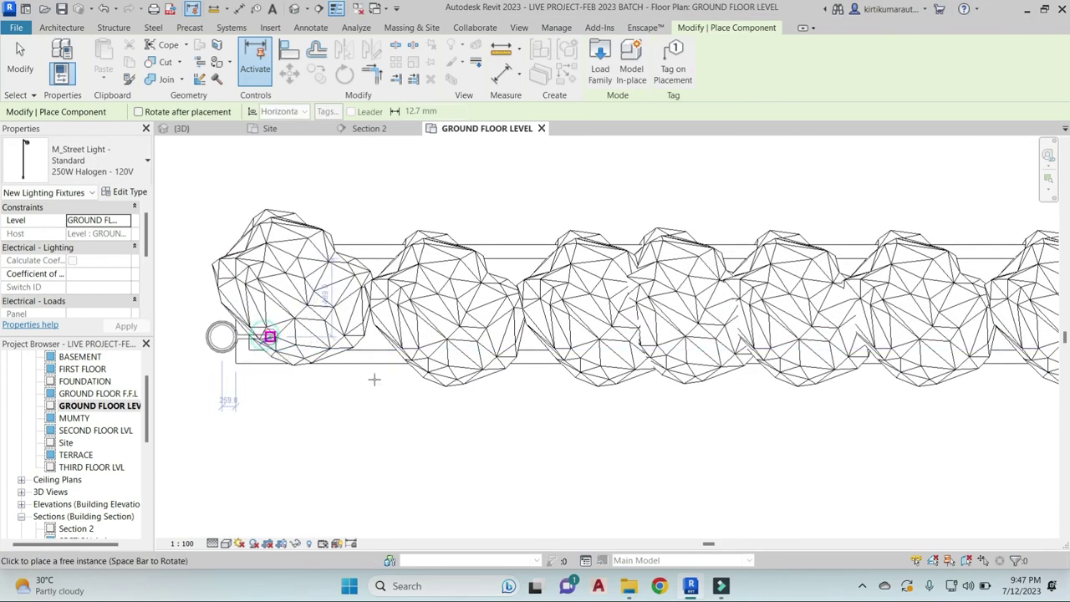
click(269, 337)
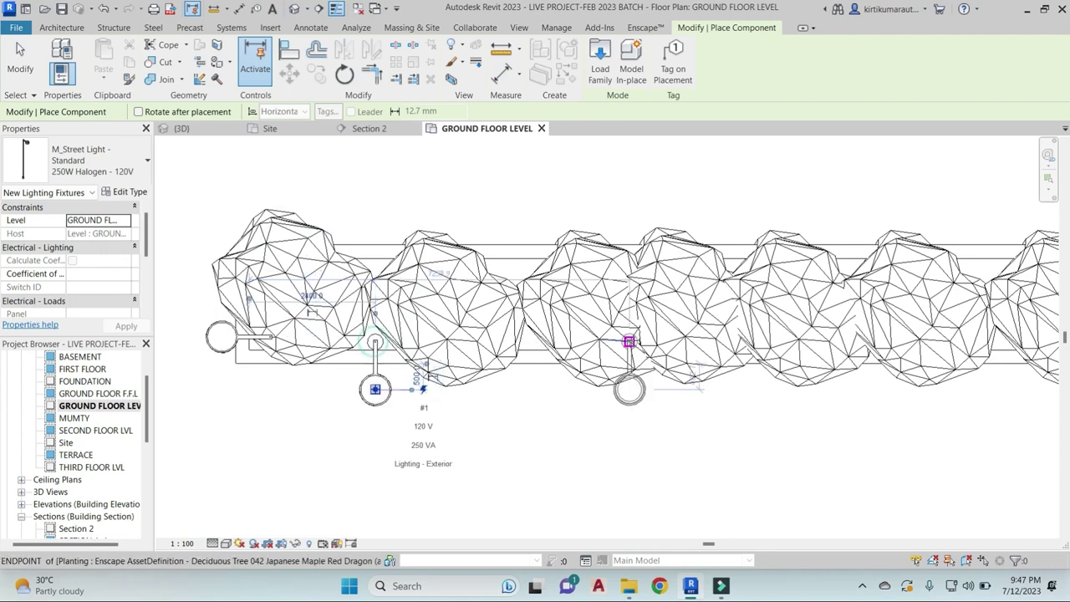
scroll(773, 361, down, 3)
click(782, 341)
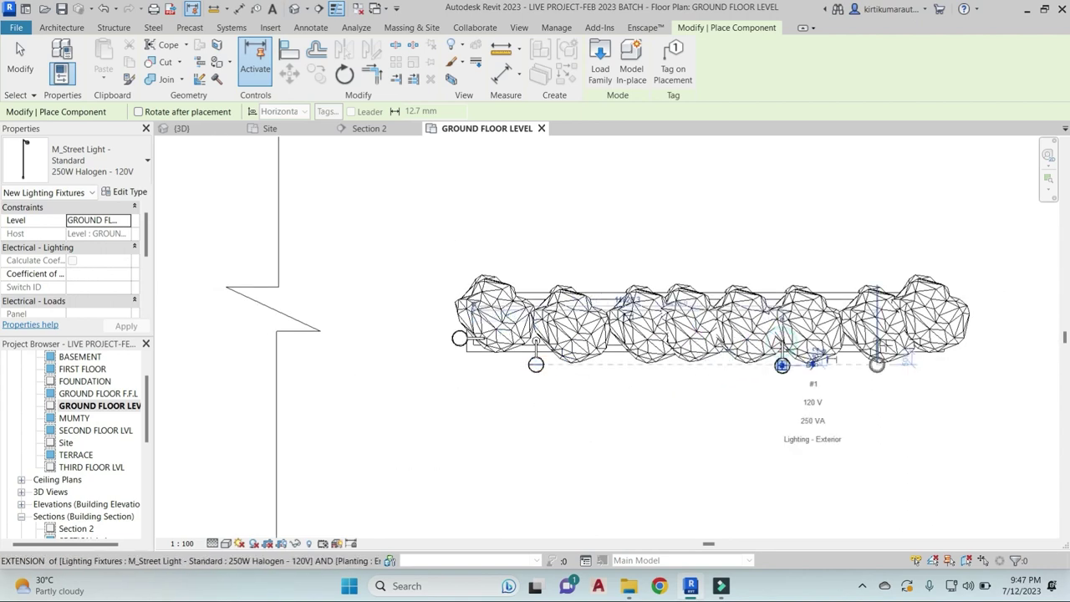
click(894, 341)
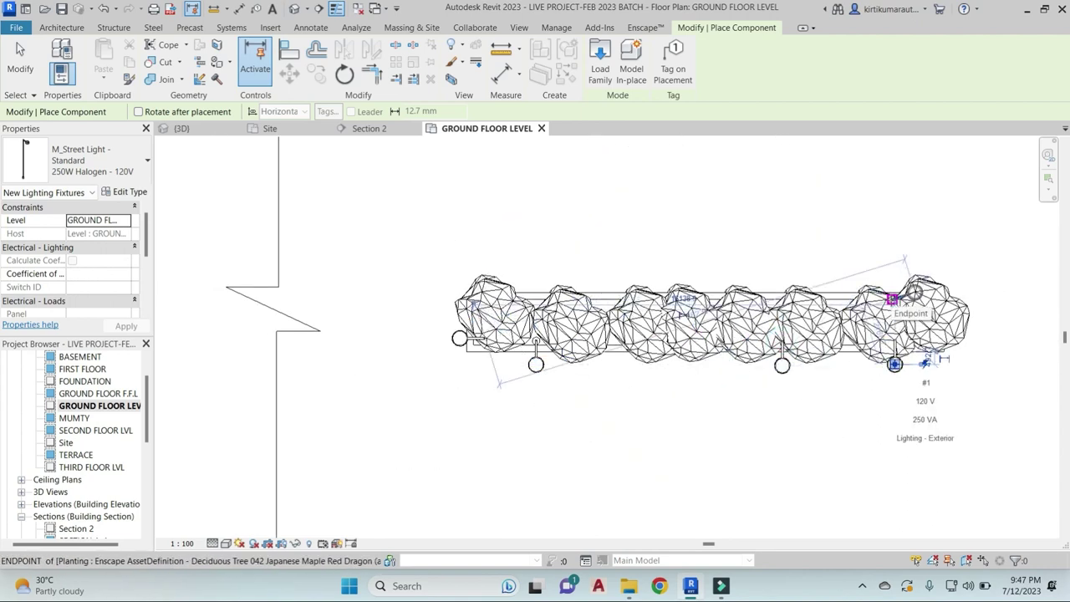
key(Escape)
key(Escape)
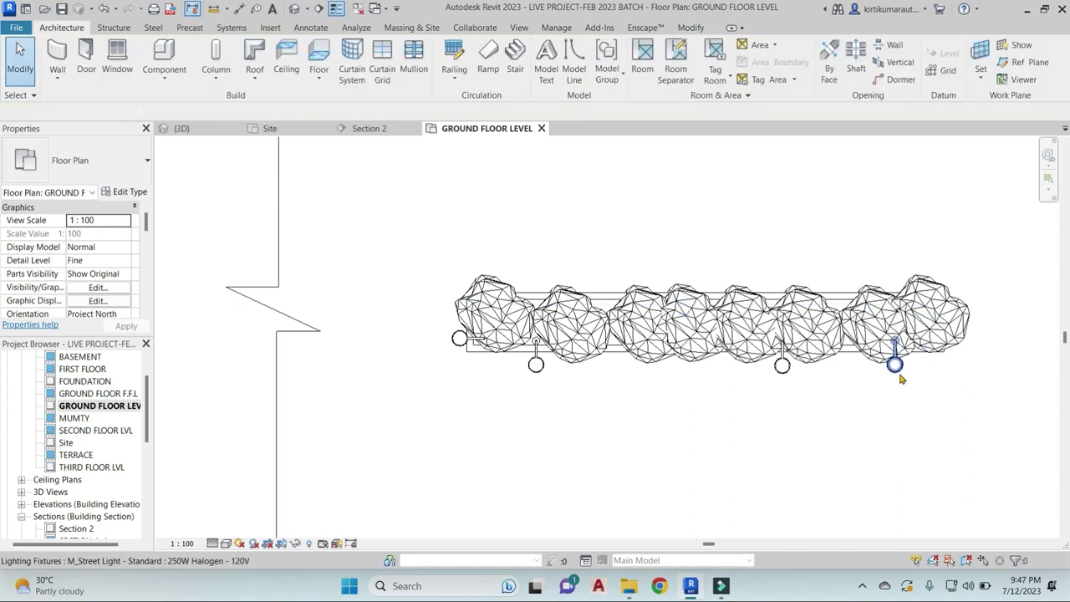
Mirror copies of the three lights onto the median's upper side, making six in all
click(895, 363)
ctrl+click(781, 365)
ctrl+click(535, 375)
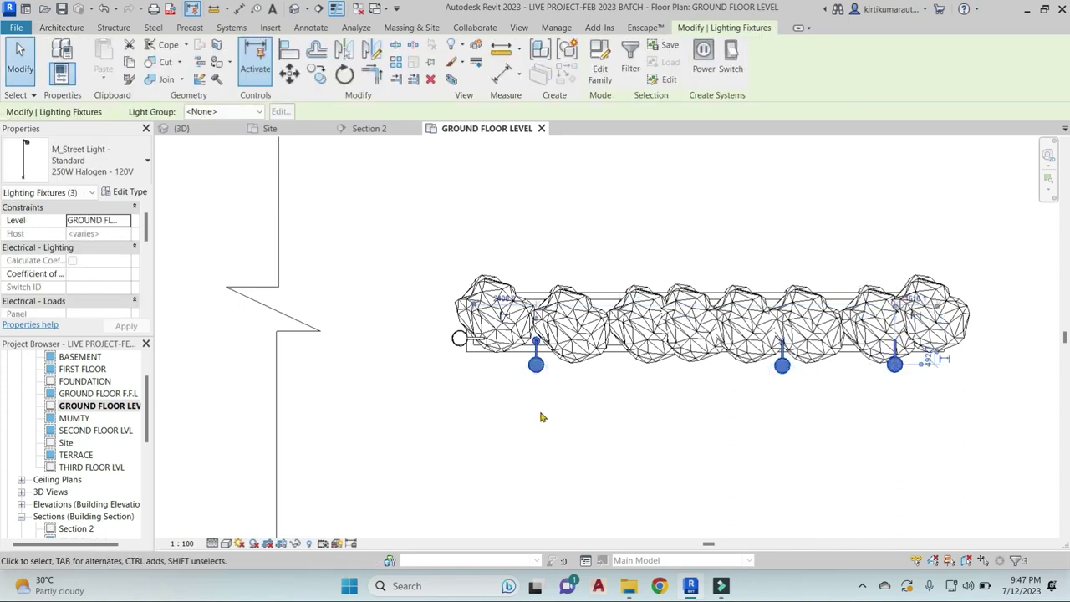
click(373, 50)
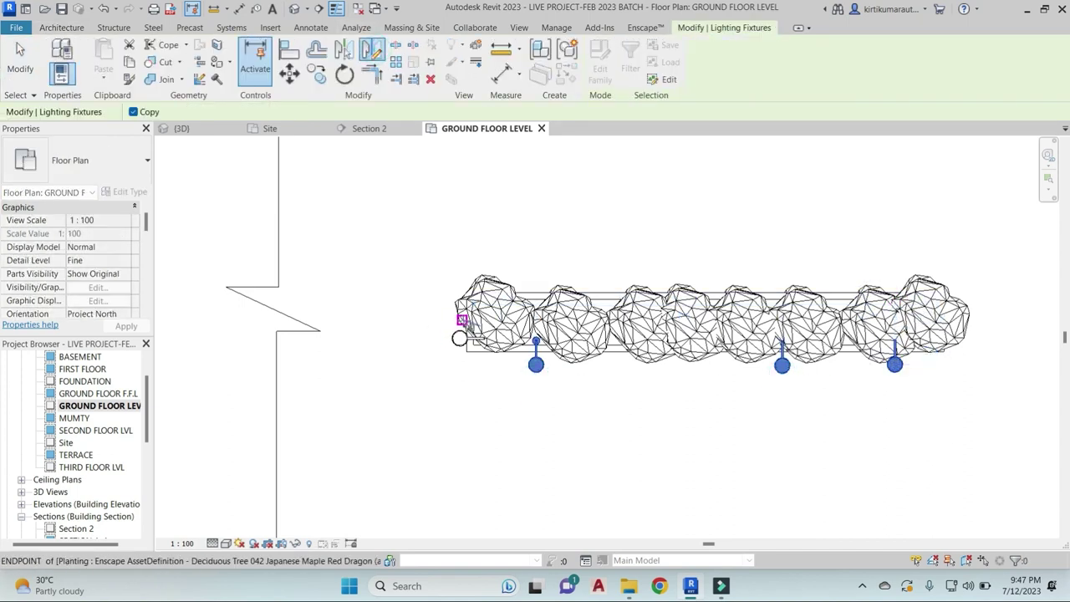
click(426, 322)
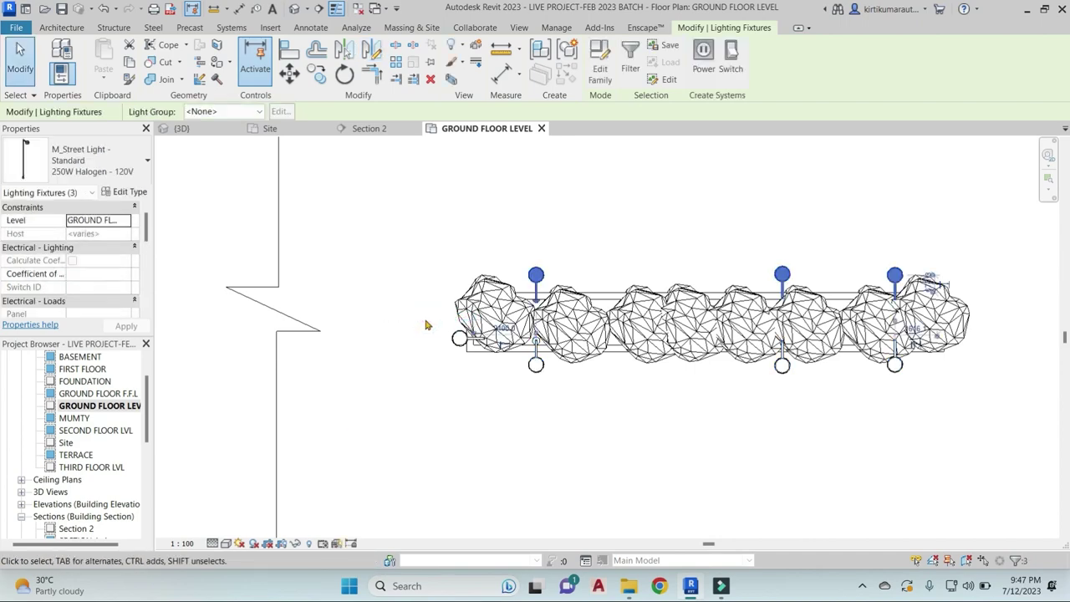
click(584, 262)
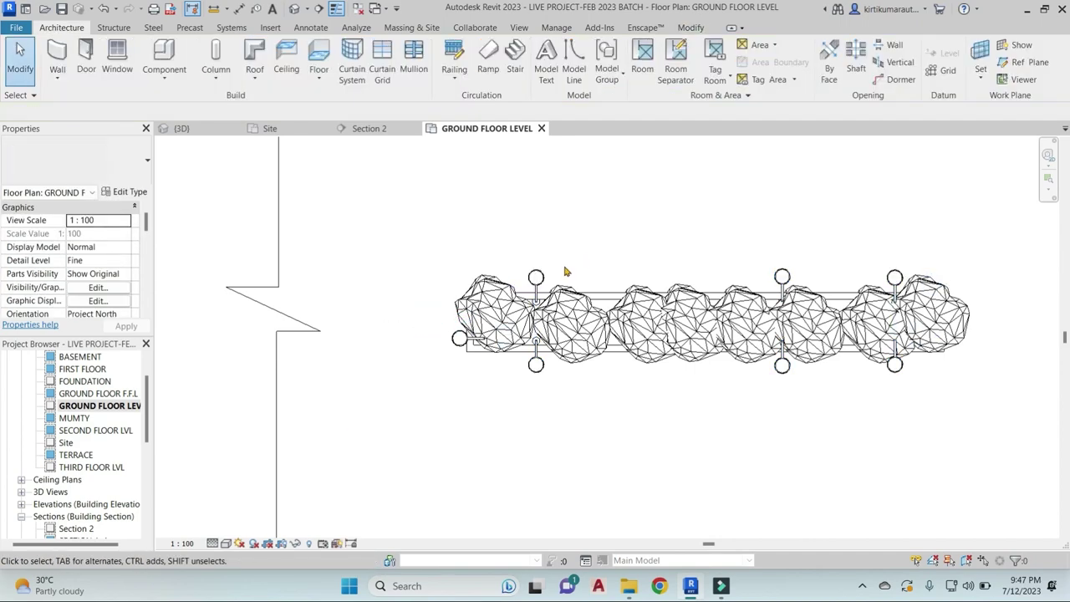
Using Create Similar (CS), place two street lights beside the vertical planting strip
key(c)
key(s)
scroll(888, 315, up, 5)
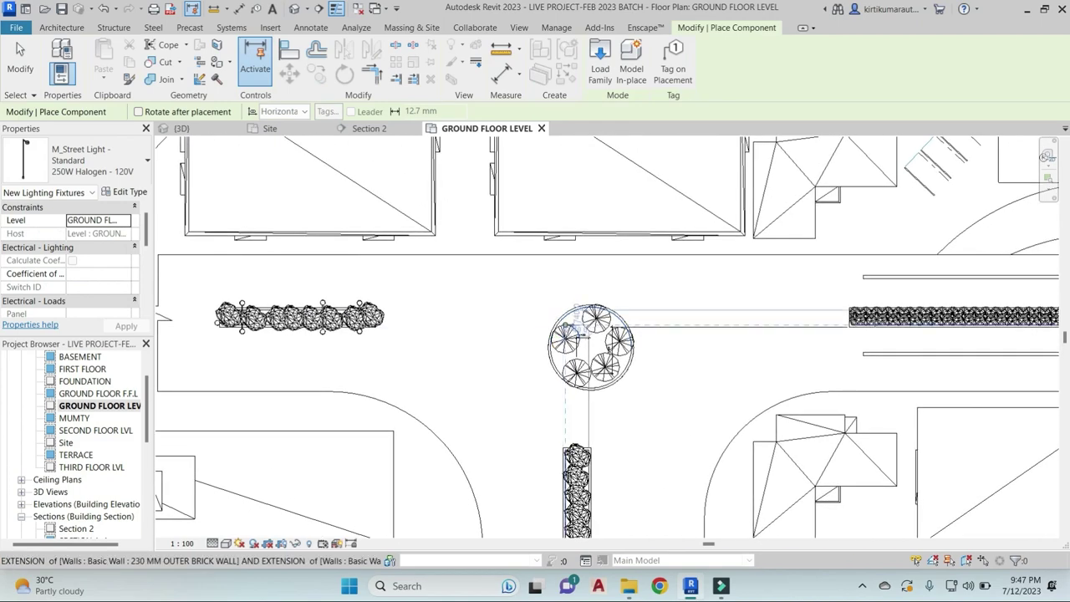
scroll(889, 315, down, 3)
middle_drag(888, 315, 721, 246)
scroll(644, 242, up, 3)
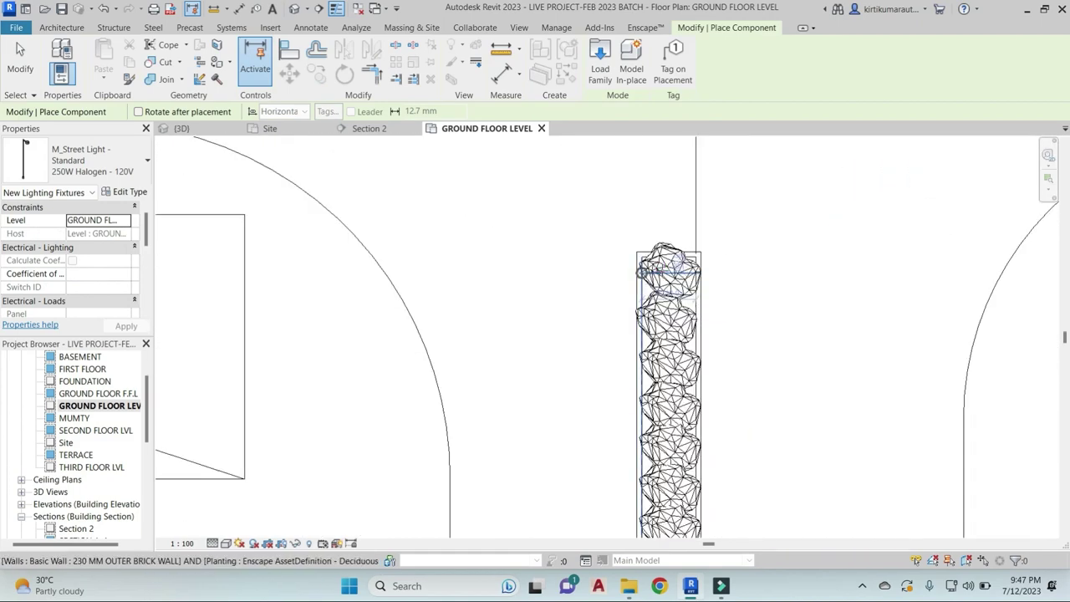
scroll(637, 294, up, 2)
click(637, 294)
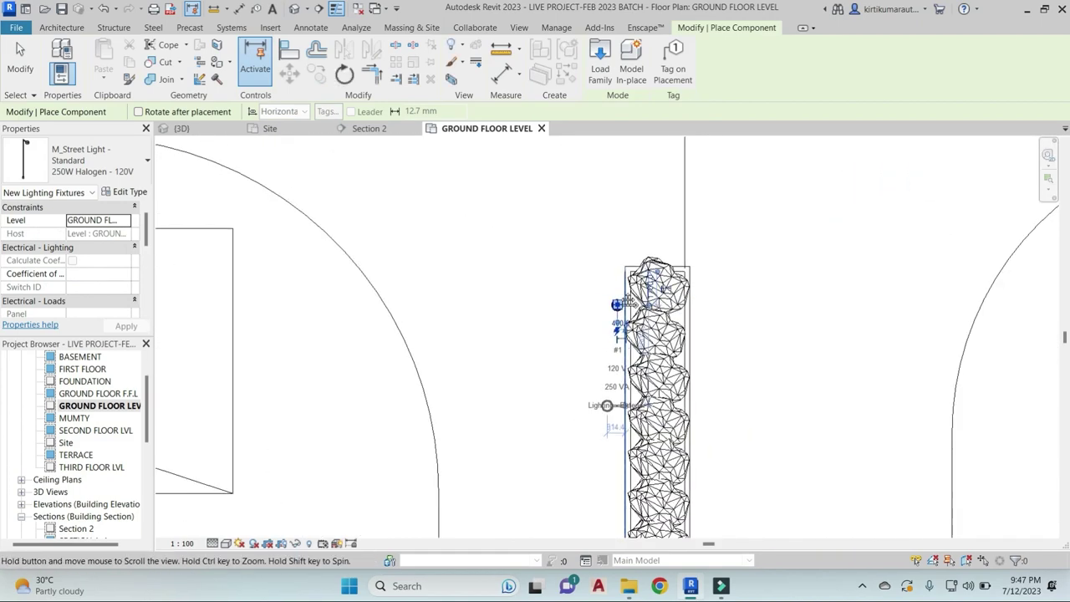
scroll(623, 334, down, 2)
click(615, 399)
key(Escape)
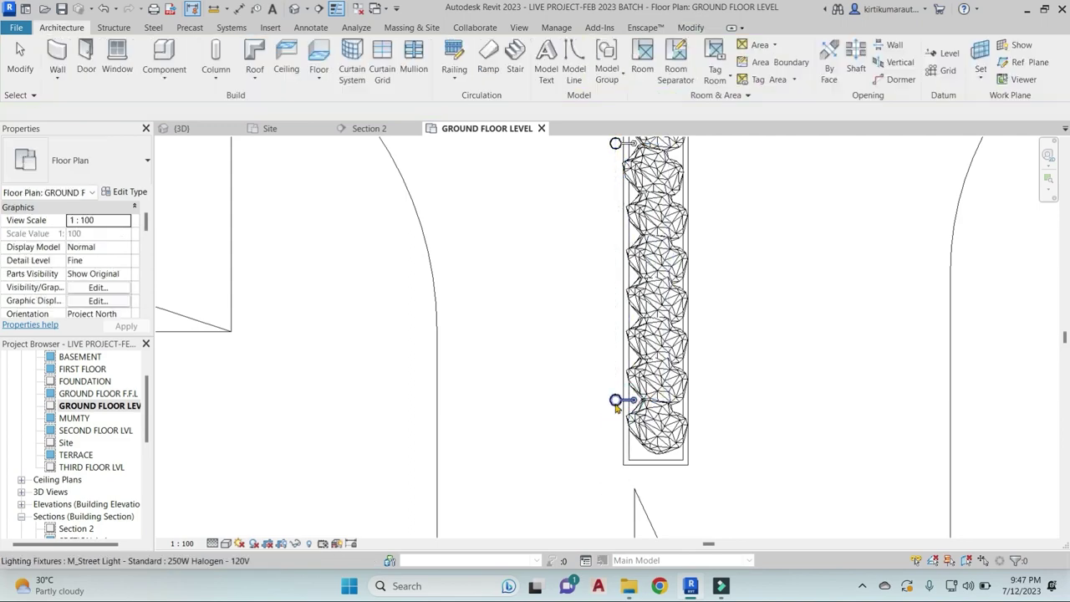
Select the two new street lights and begin mirroring them (DM) about the strip's middle
click(615, 400)
ctrl+click(615, 143)
key(d)
key(m)
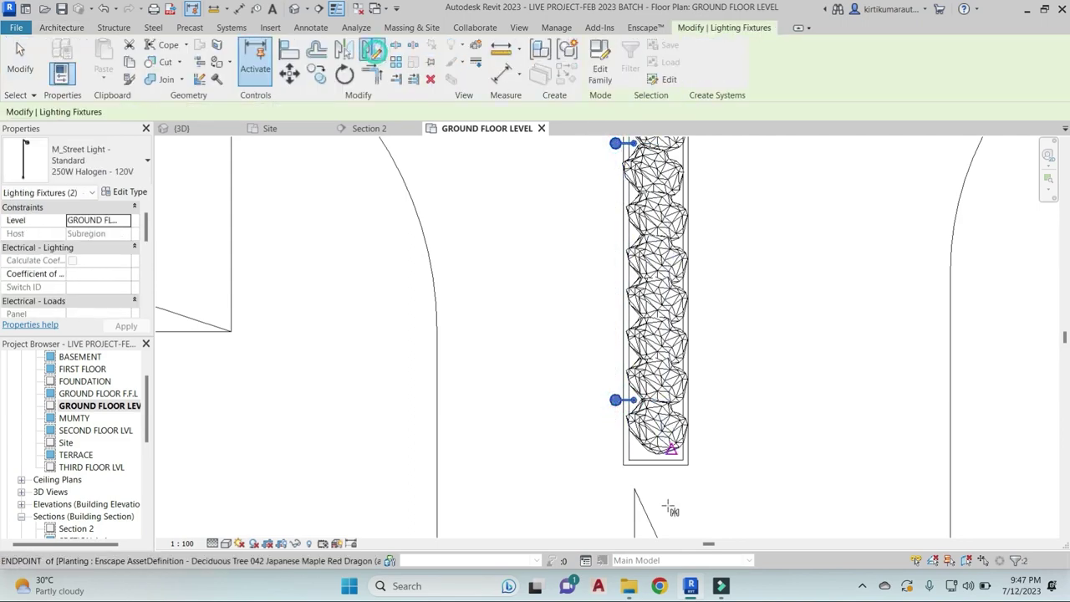
click(656, 465)
scroll(715, 488, down, 3)
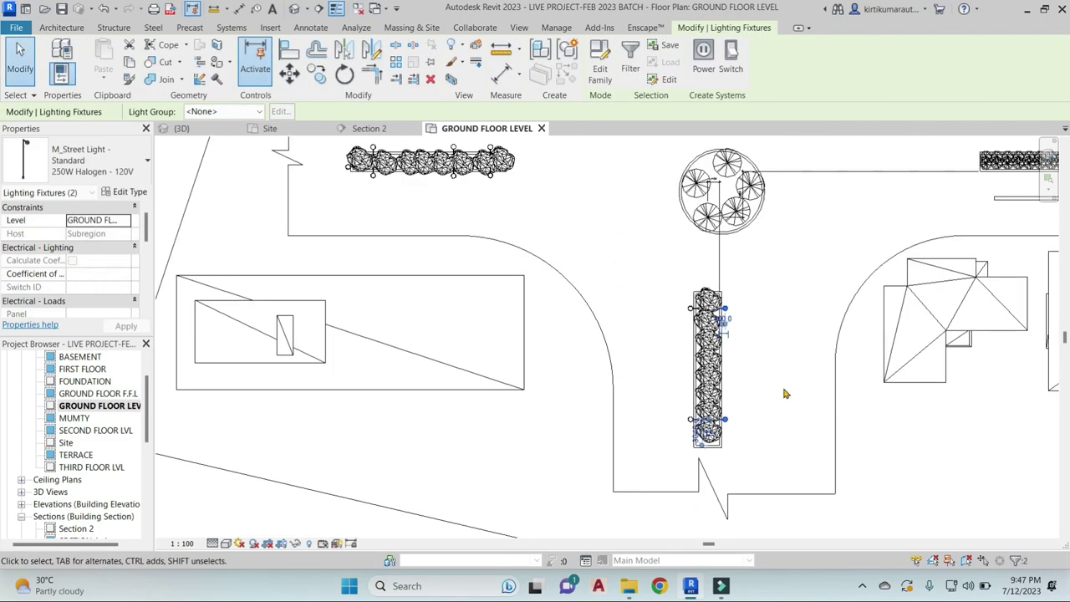
scroll(715, 488, down, 2)
Place one rotated street light below the left end of the long shrub median
key(s)
scroll(702, 367, up, 2)
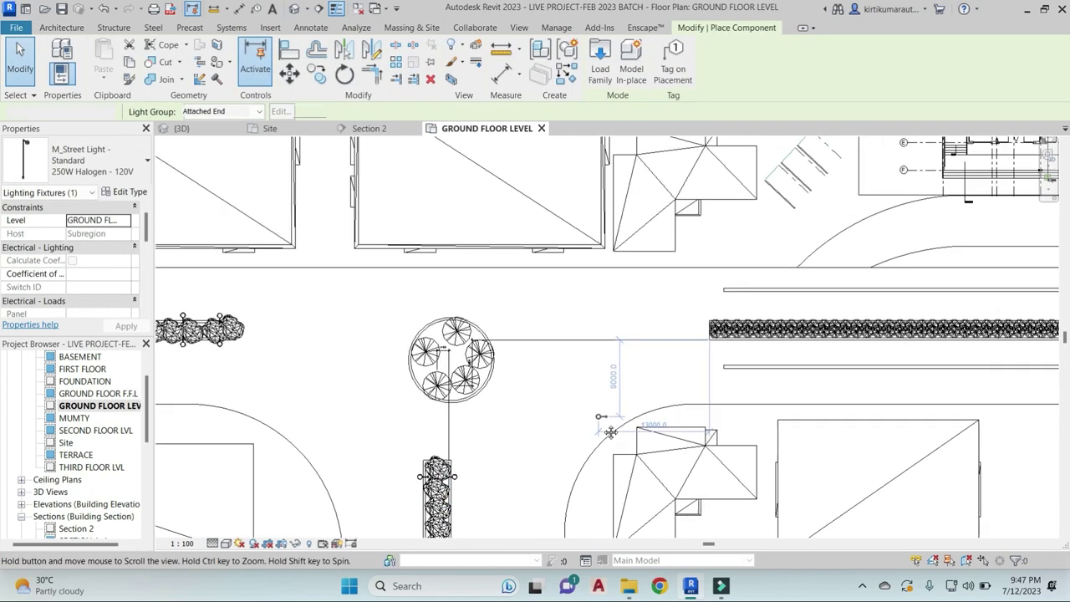
scroll(702, 351, up, 3)
scroll(701, 334, up, 3)
scroll(700, 310, up, 2)
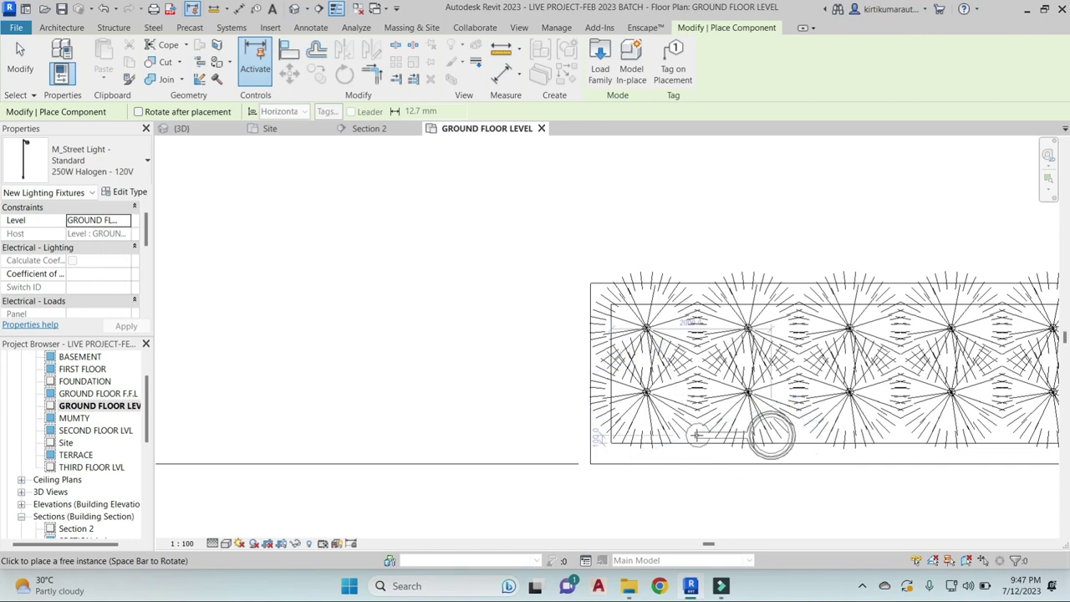
scroll(696, 435, up, 2)
key(space)
key(space)
key(space)
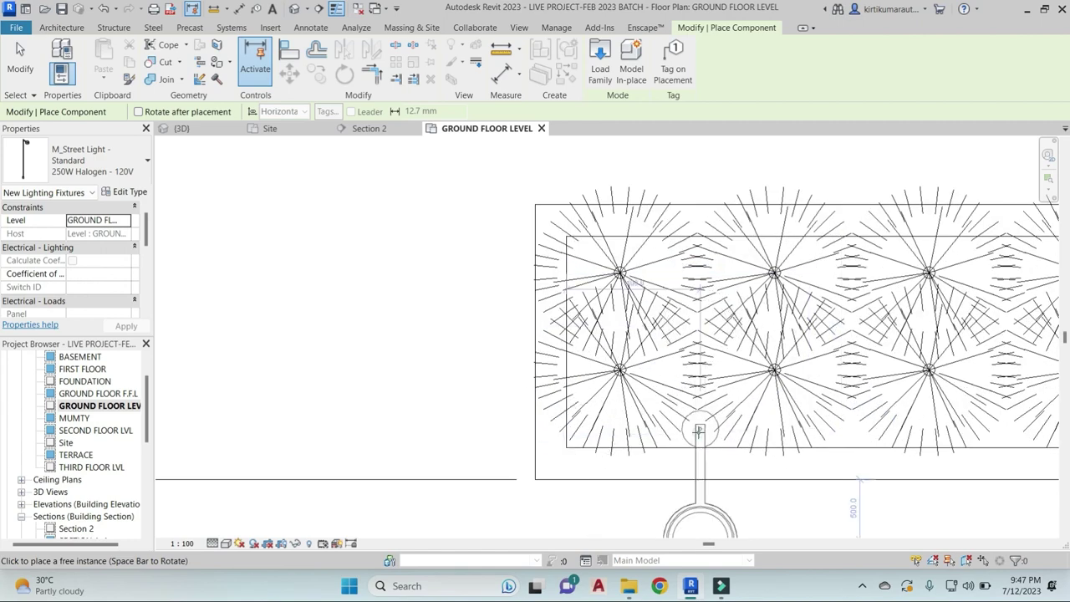
click(699, 430)
scroll(702, 434, down, 2)
scroll(701, 451, down, 3)
key(Escape)
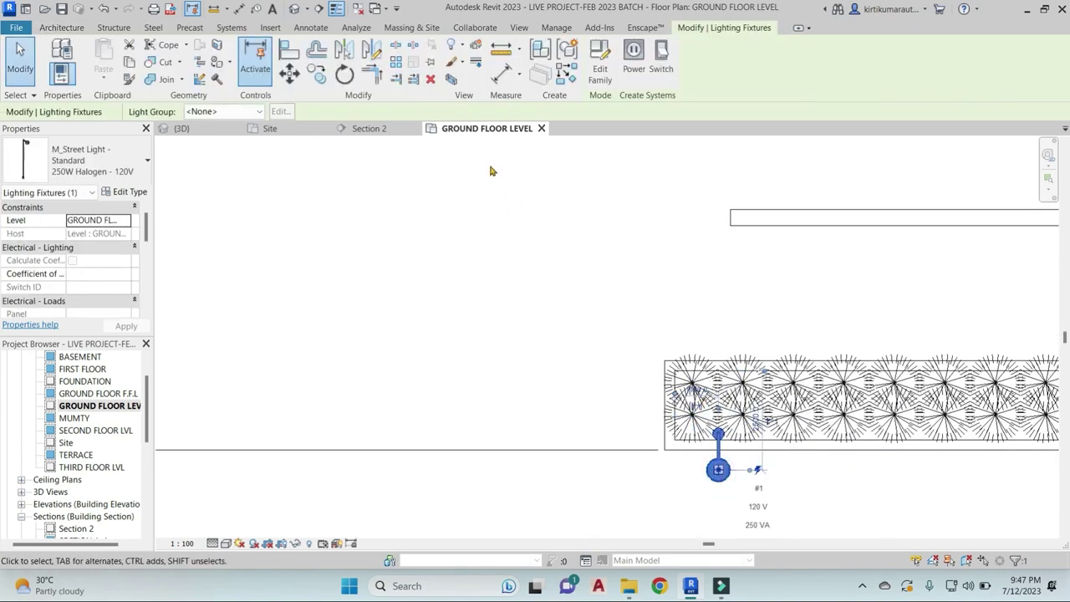
Array the street light into 10 copies along one edge of the horizontal median to its far end
click(397, 63)
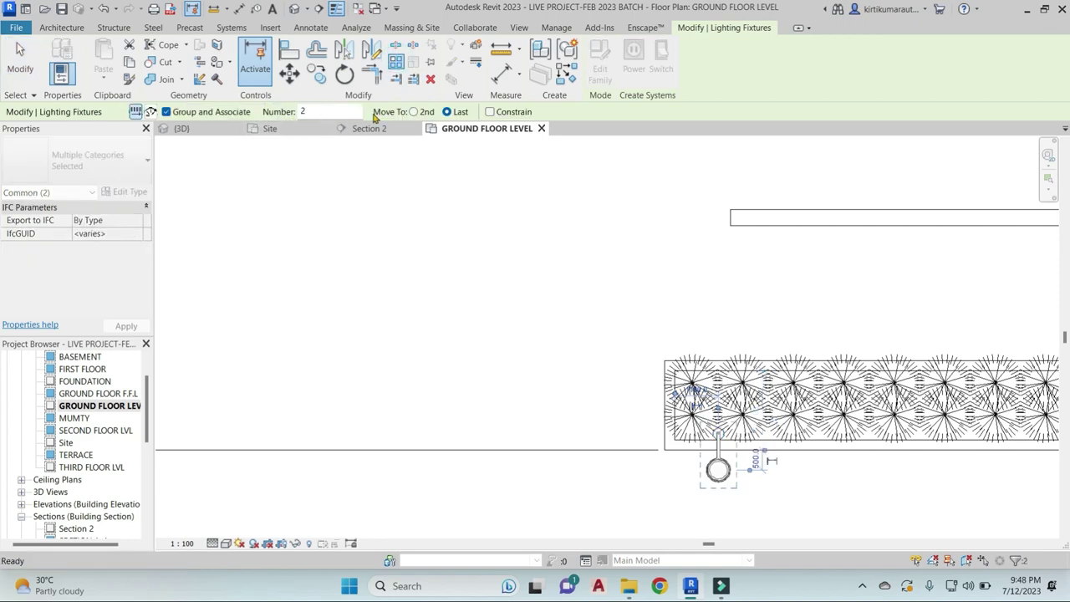
scroll(627, 253, down, 3)
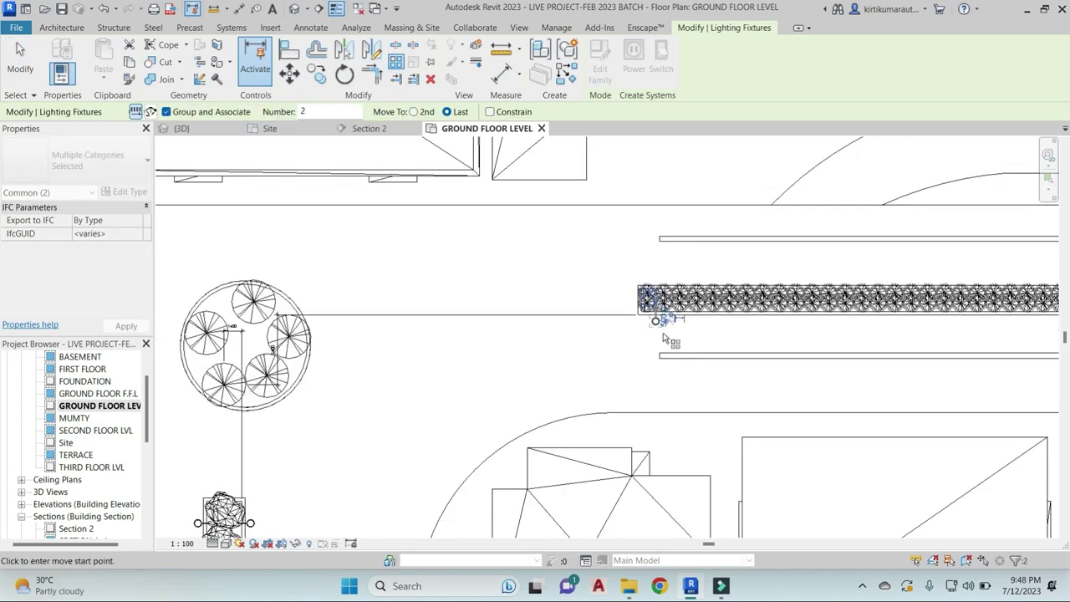
key(Return)
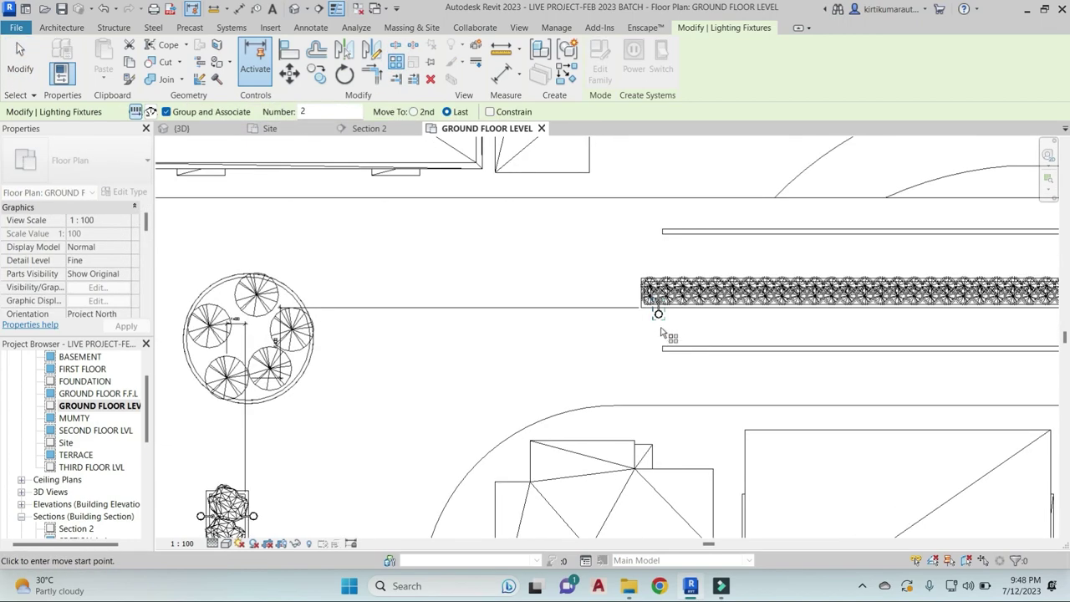
scroll(704, 329, down, 2)
scroll(894, 339, up, 1)
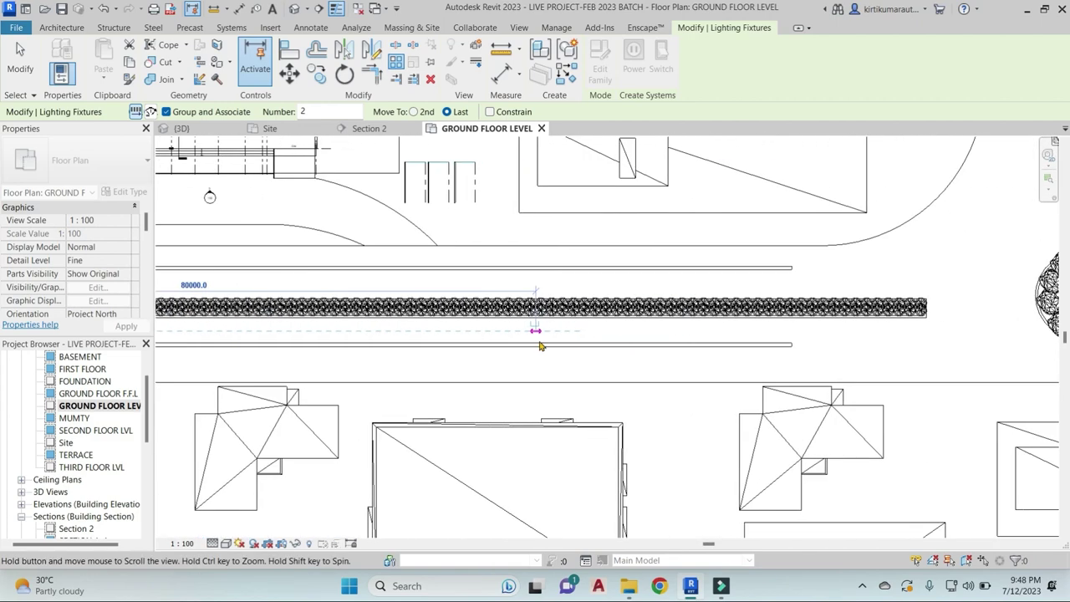
scroll(933, 342, up, 1)
click(915, 341)
text(10)
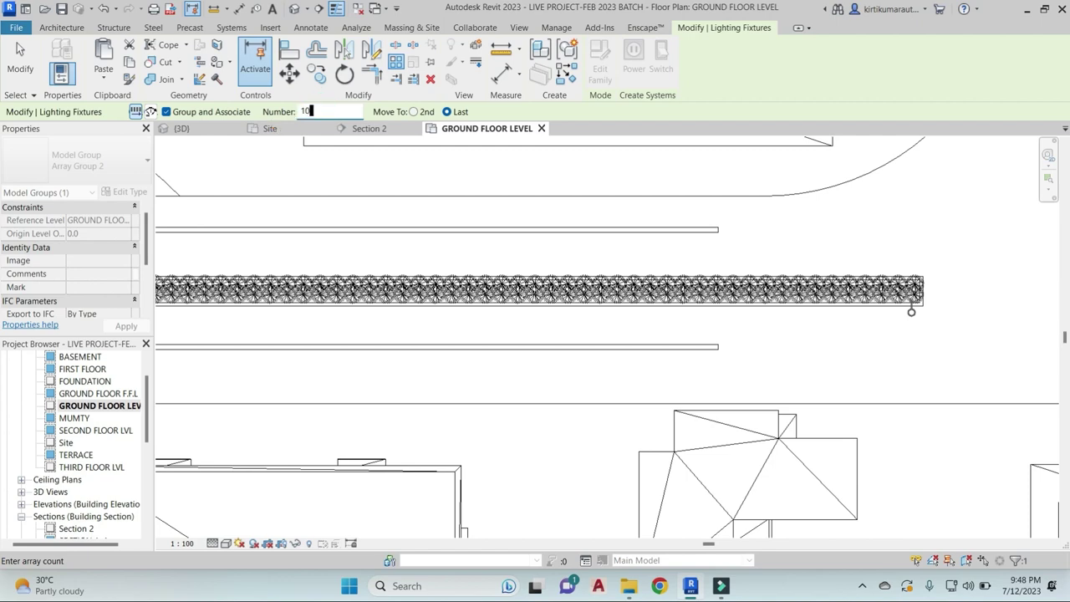
scroll(645, 317, down, 1)
scroll(585, 311, down, 1)
scroll(501, 305, down, 1)
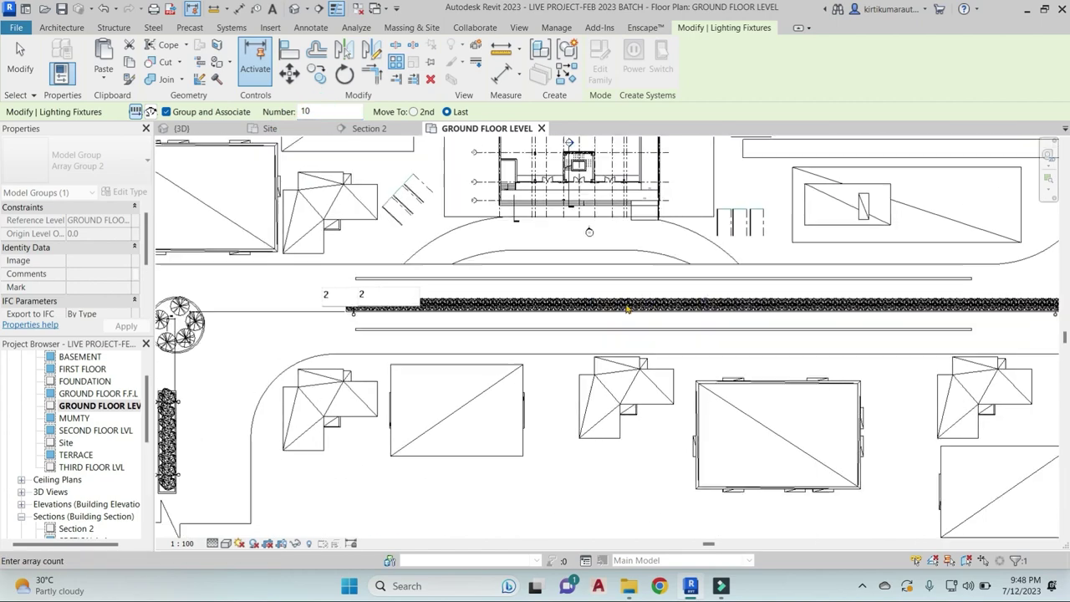
scroll(435, 300, down, 1)
text(10)
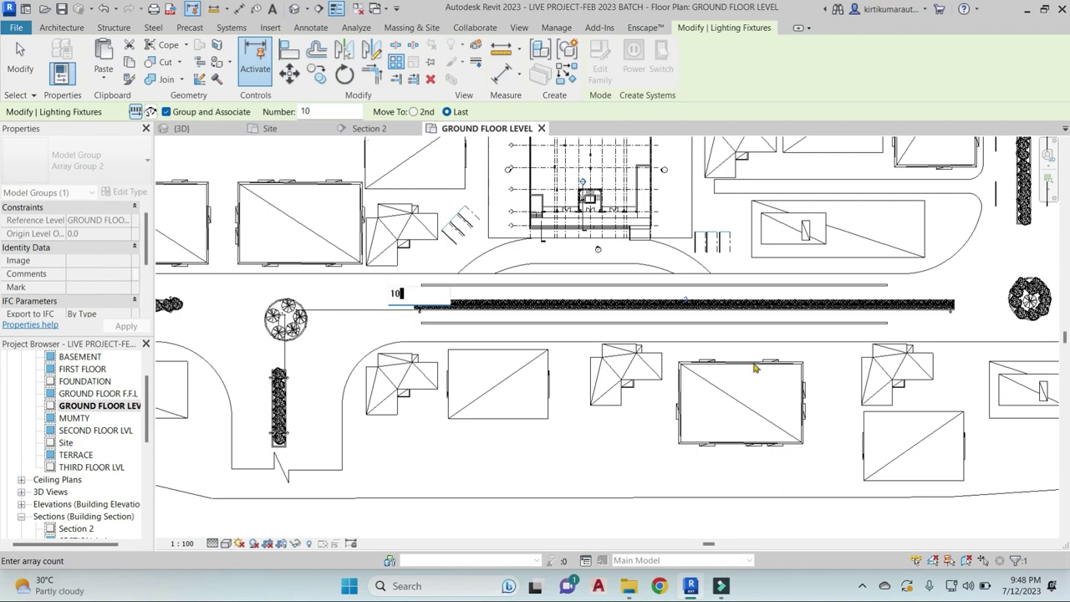
key(Return)
scroll(719, 320, up, 2)
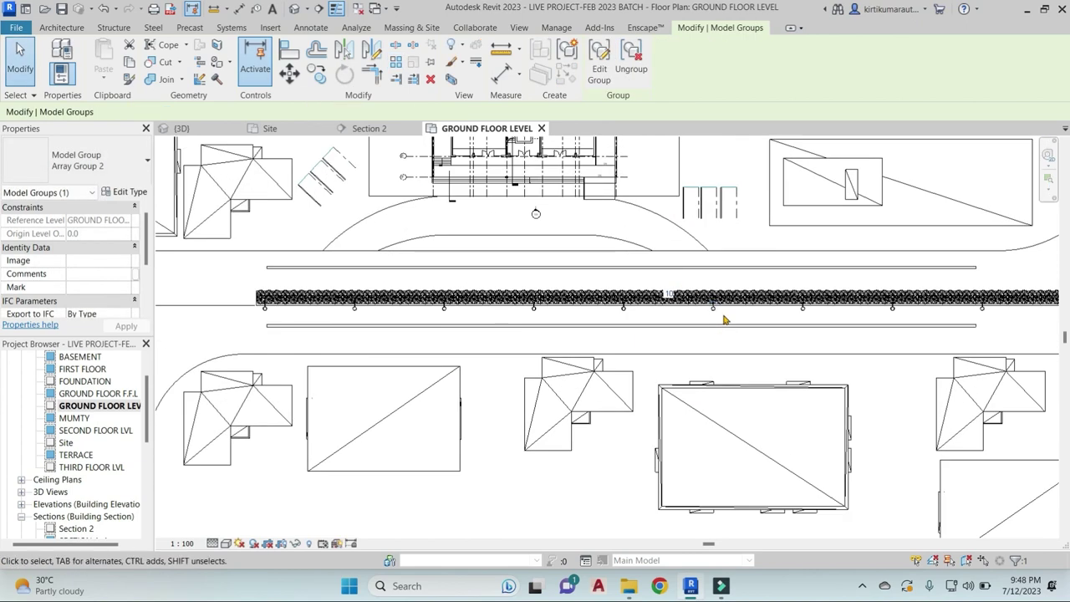
key(Escape)
Mirror a copy of the light array group across the median edge onto its other side
click(719, 316)
scroll(721, 316, down, 2)
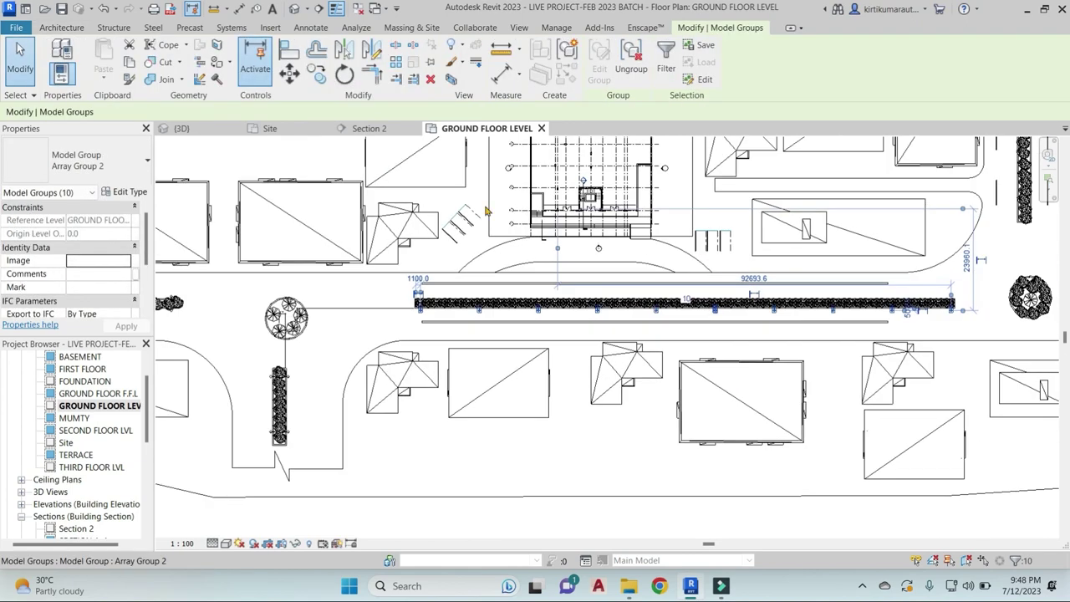
click(373, 51)
scroll(429, 298, up, 3)
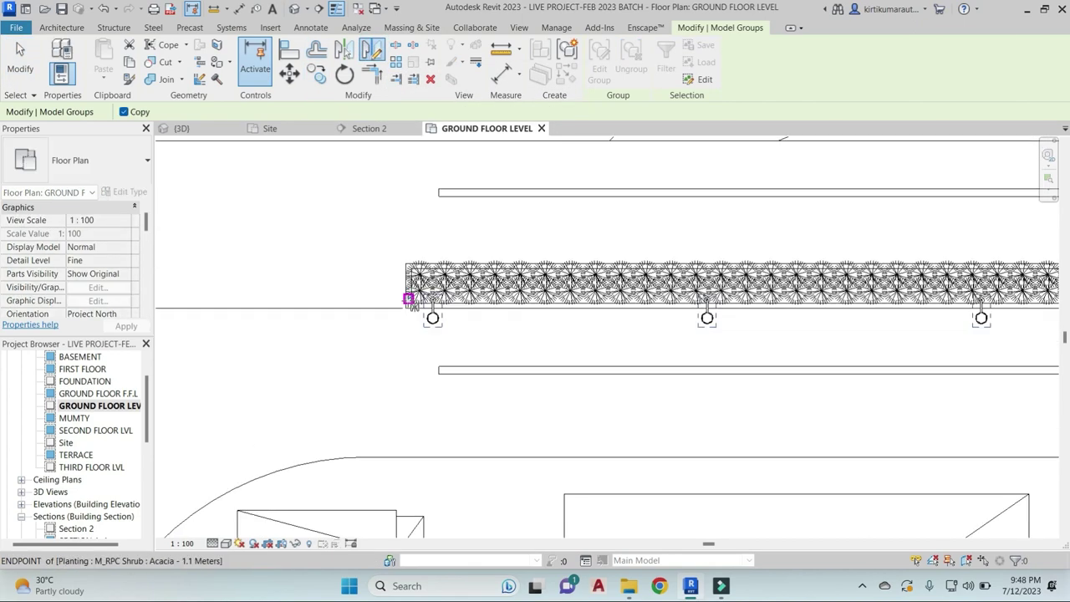
scroll(411, 299, up, 2)
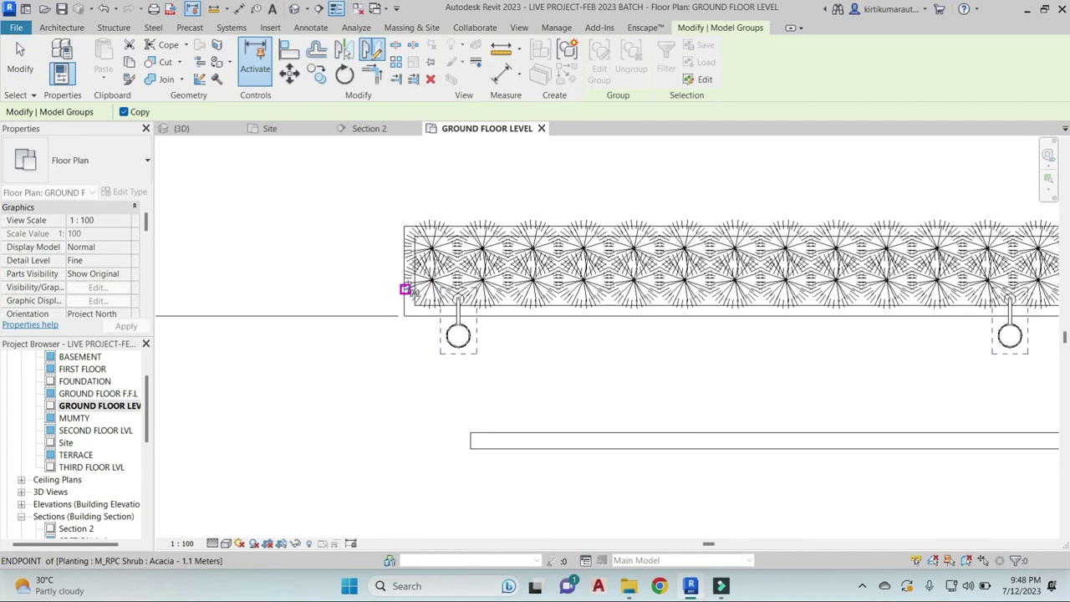
click(363, 273)
scroll(382, 279, down, 2)
scroll(418, 279, down, 2)
scroll(661, 277, down, 1)
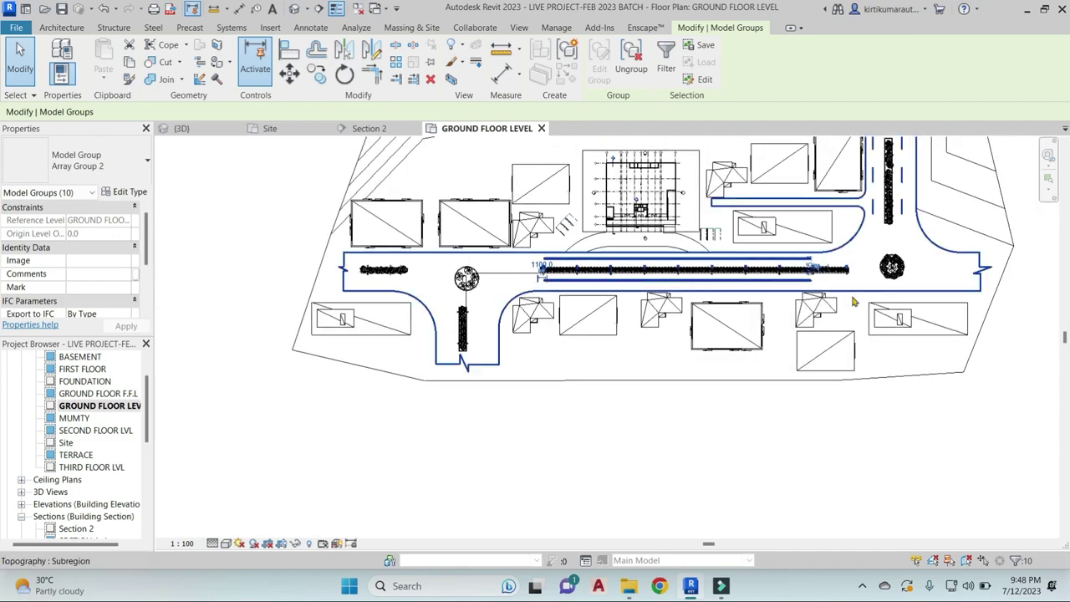
scroll(854, 302, up, 1)
key(Escape)
scroll(712, 355, up, 3)
scroll(712, 355, up, 2)
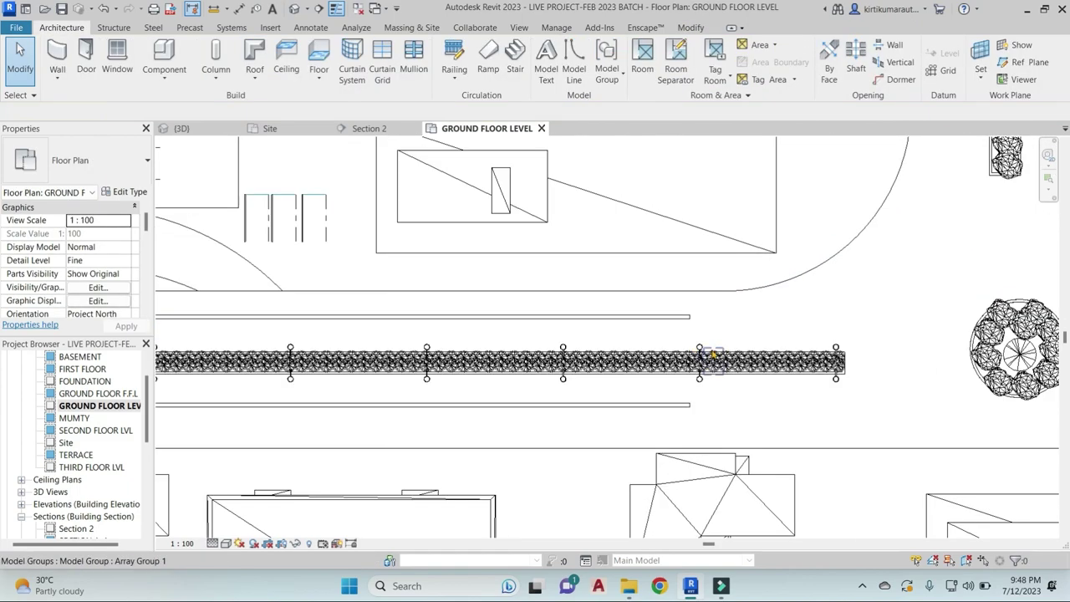
Ungroup the median street light array into individual lights
click(700, 347)
key(Escape)
click(696, 344)
click(633, 63)
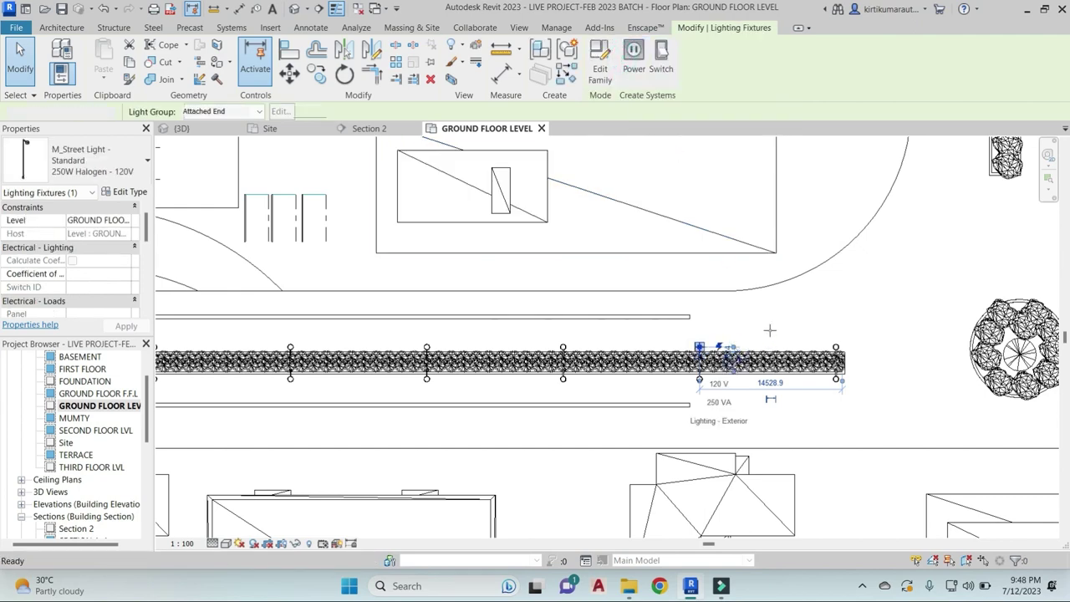
scroll(770, 331, down, 3)
Use Create Similar (CS) to place three street lights around the roundabout tree and one by the vertical tree row
key(c)
key(s)
scroll(635, 415, up, 3)
scroll(655, 416, up, 2)
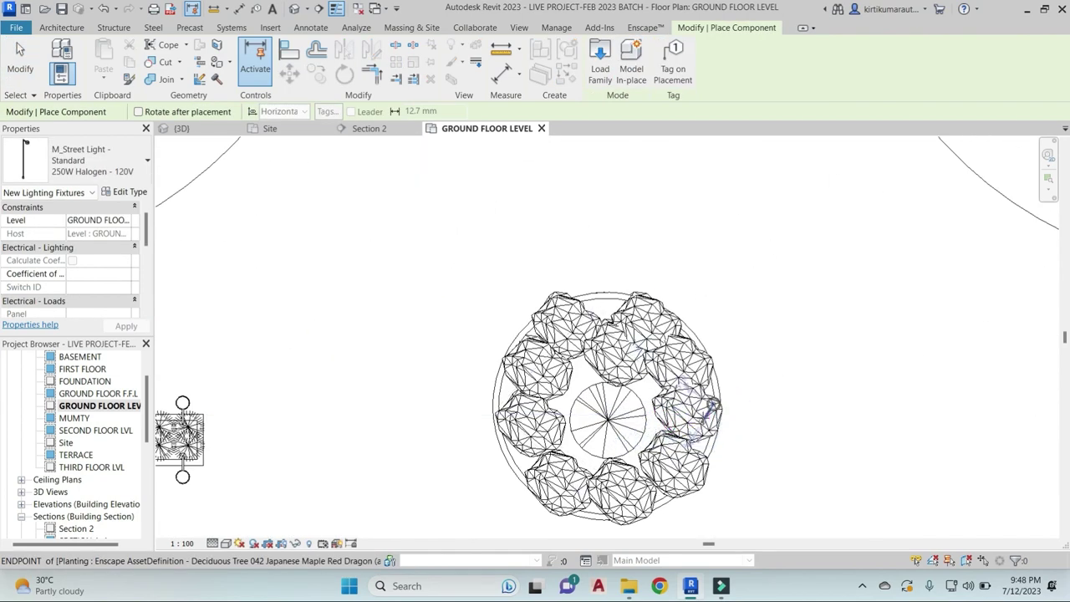
click(608, 296)
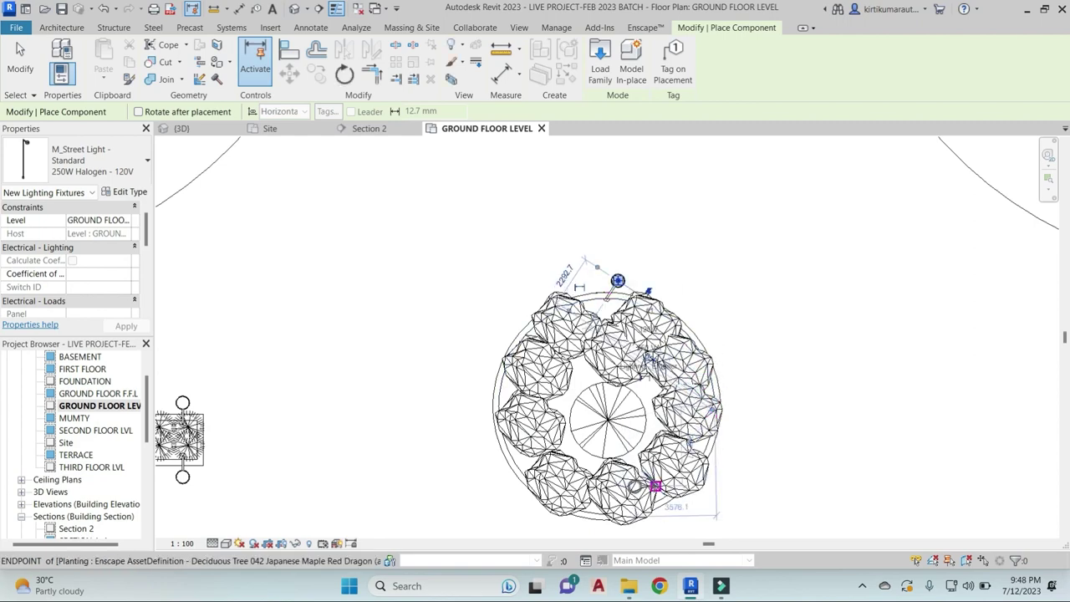
click(585, 514)
click(480, 406)
scroll(708, 385, down, 3)
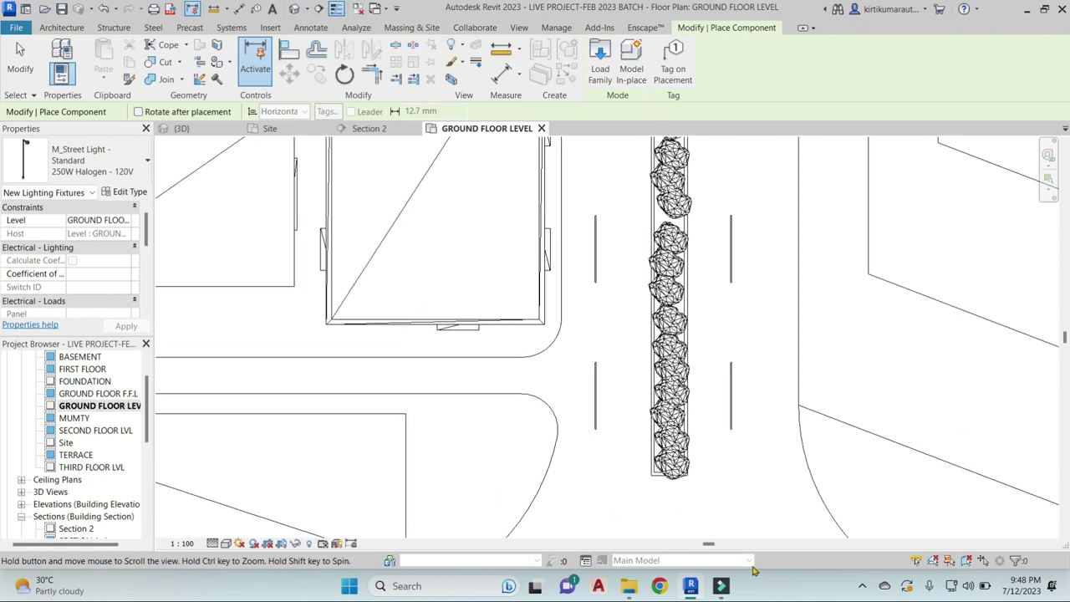
click(677, 303)
ctrl+scroll(674, 276, up, 3)
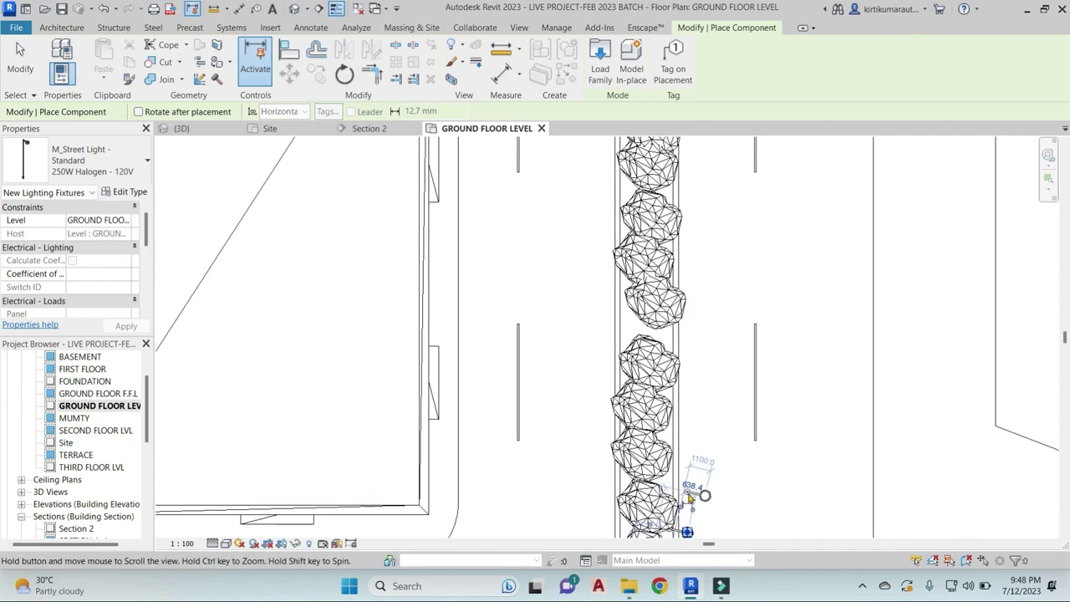
scroll(684, 251, down, 2)
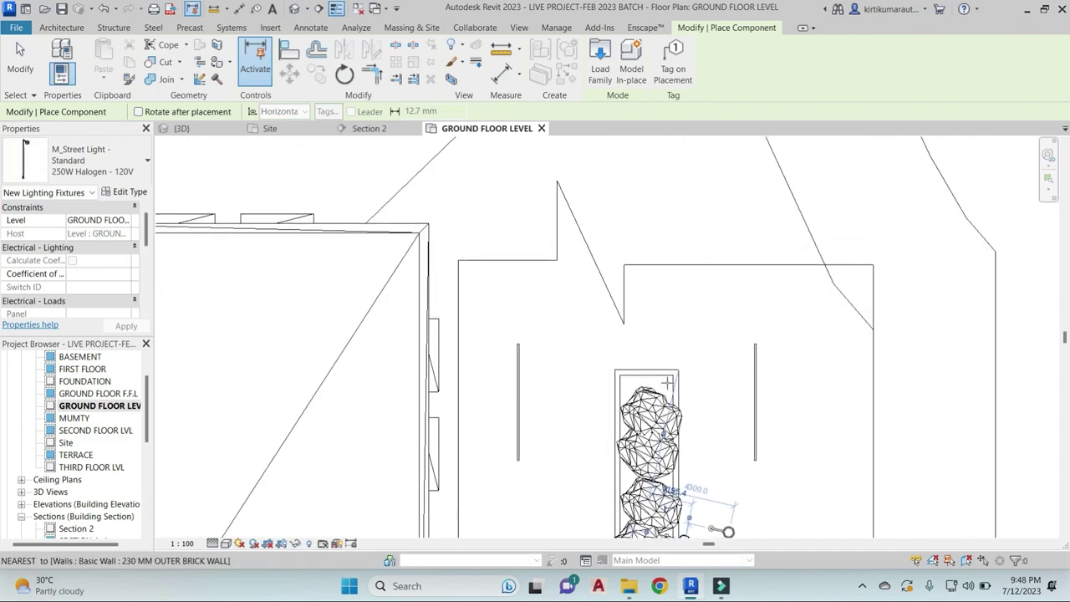
mouse_move(693, 385)
middle_down()
mouse_move(718, 298)
mouse_move(699, 305)
middle_up()
scroll(698, 305, up, 2)
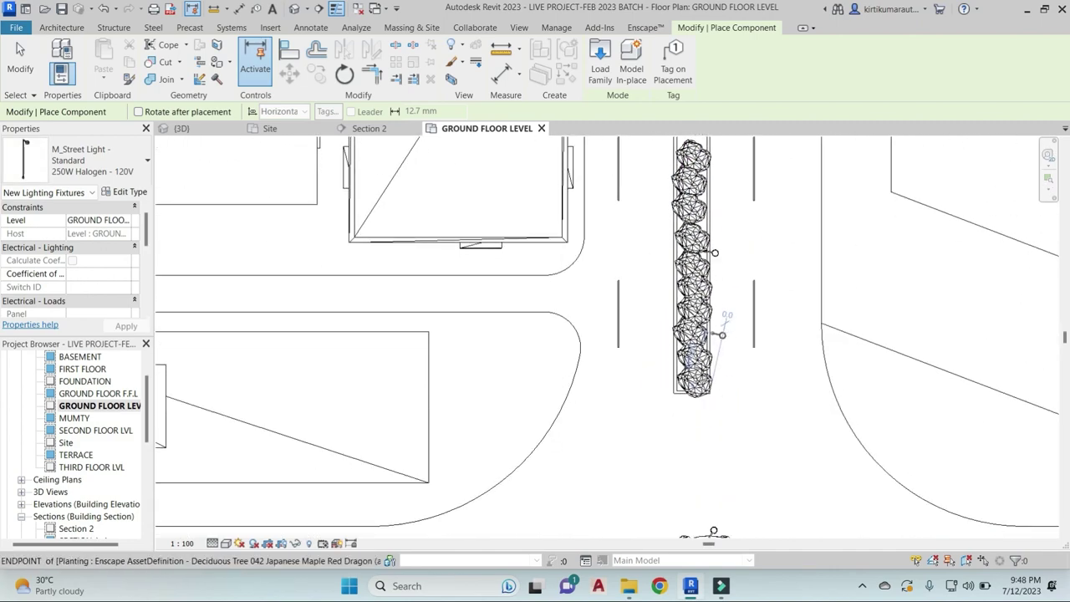
key(Escape)
Mirror copies of the tree row's lower and top street lights onto the row's left side
click(725, 376)
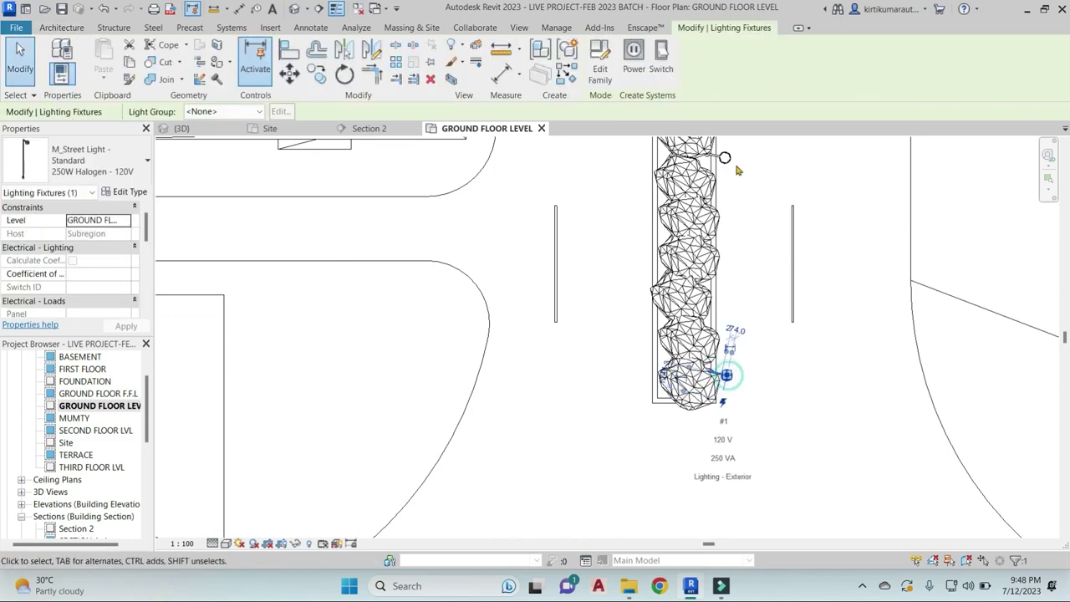
scroll(782, 254, down, 2)
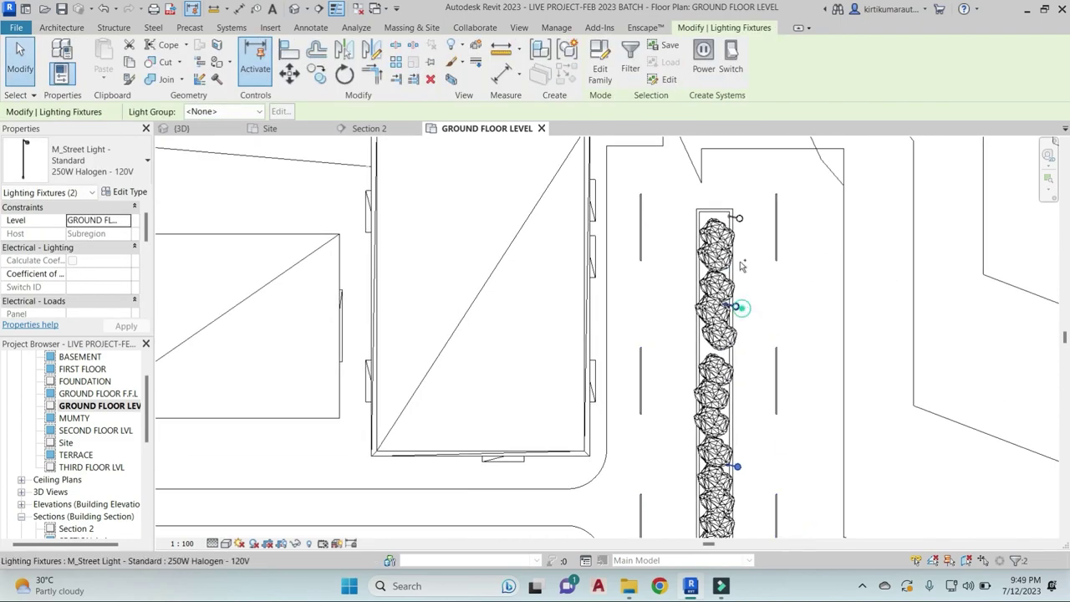
ctrl+click(741, 218)
click(372, 48)
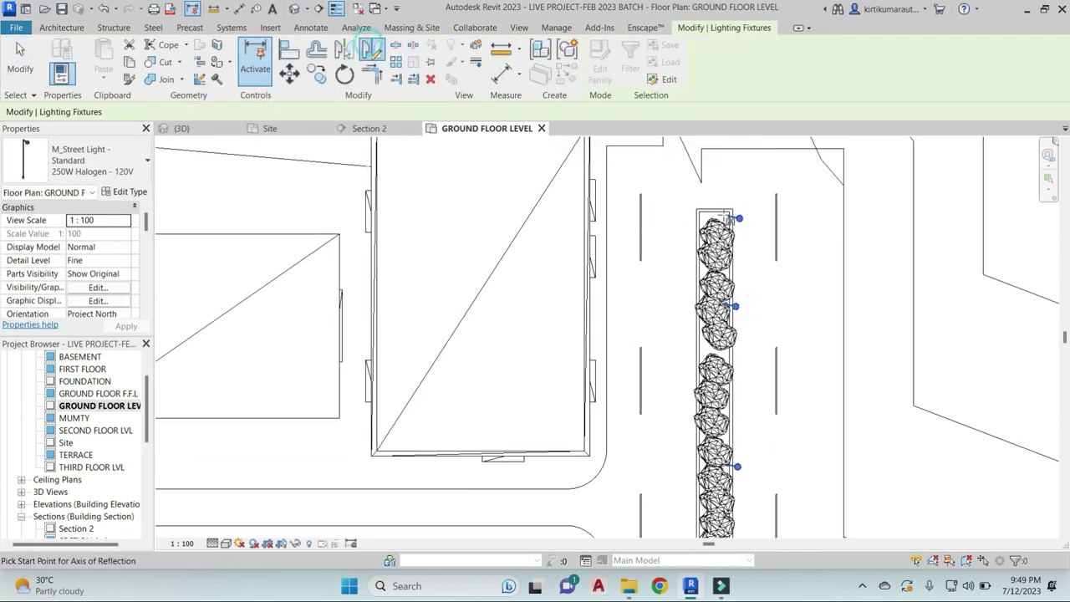
click(712, 194)
key(Escape)
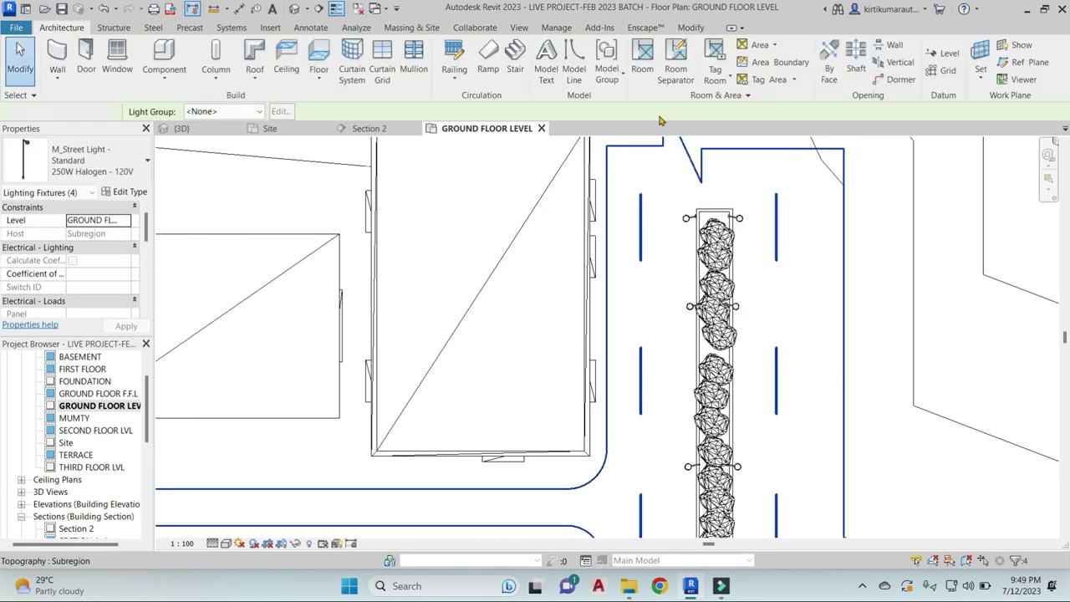
click(420, 28)
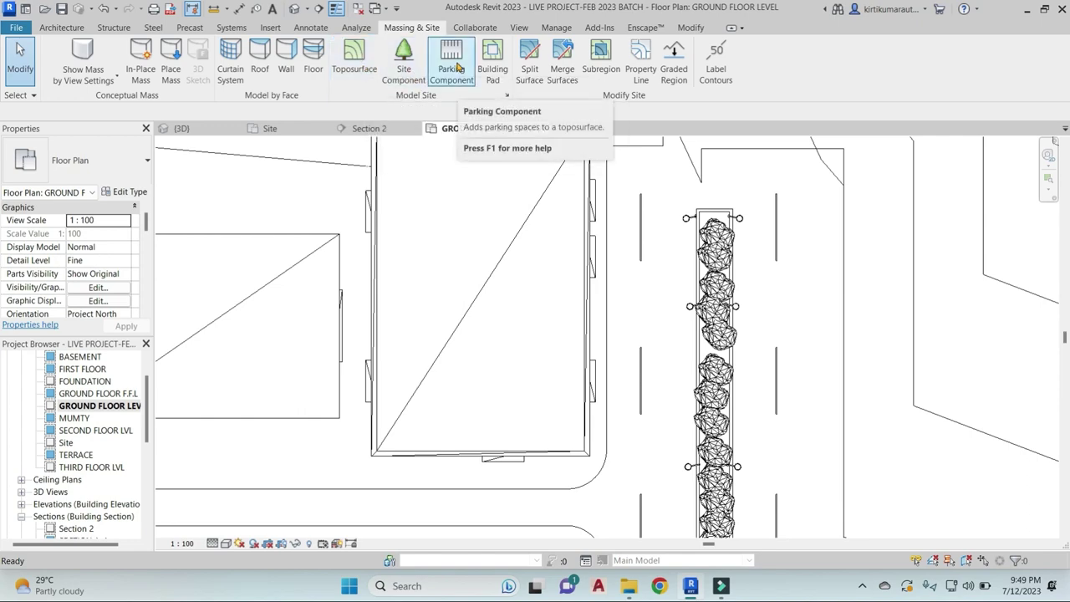
Draw a 25000 x 22000 rectangular building pad east of the vertical median, then view it in 3D
scroll(744, 288, down, 3)
middle_drag(690, 430, 468, 411)
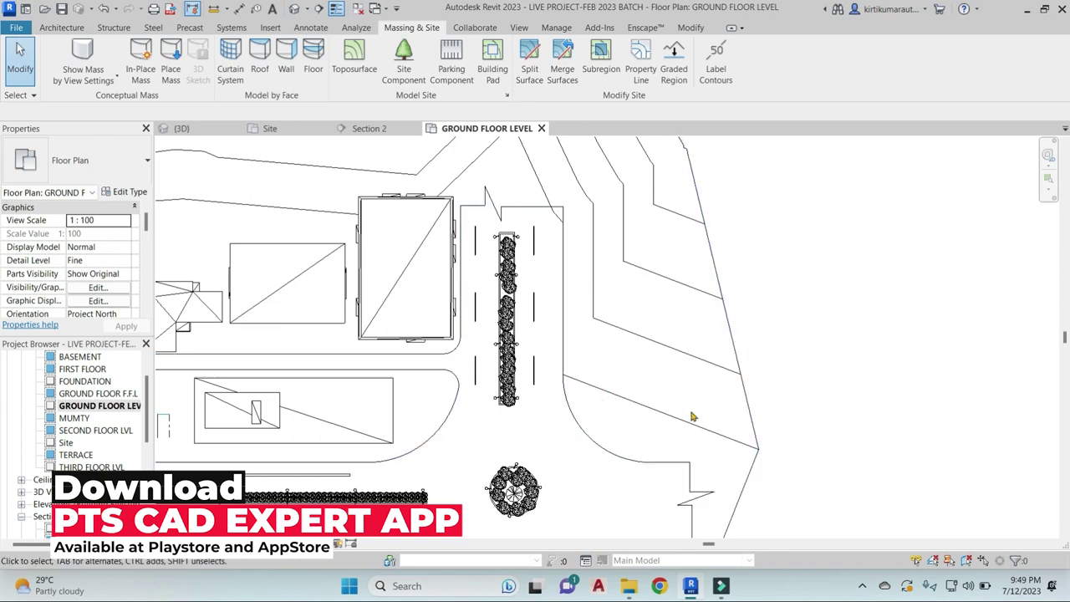
click(493, 54)
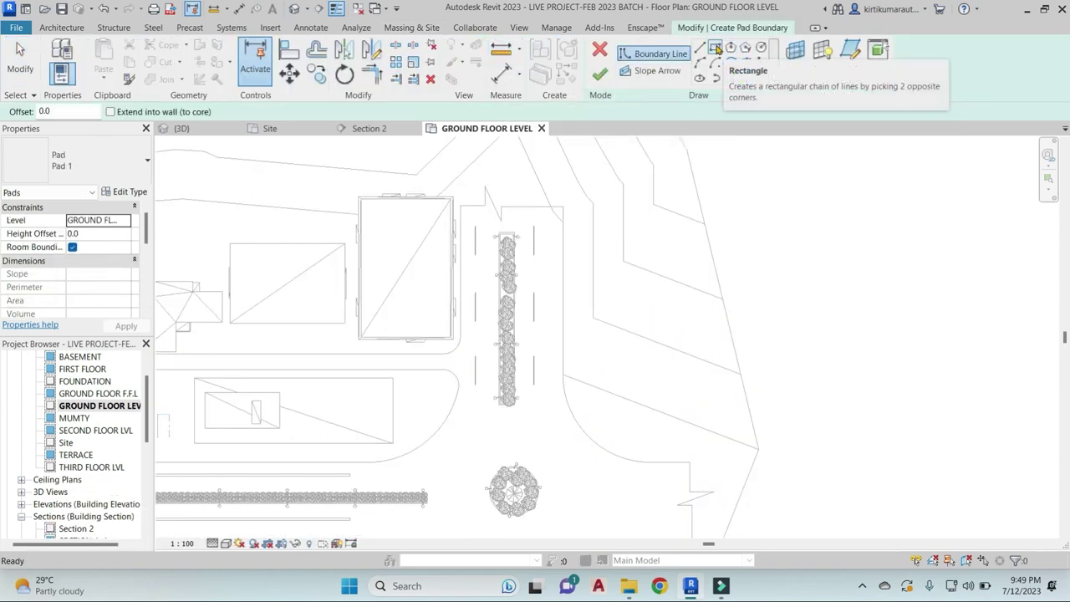
click(716, 50)
click(600, 324)
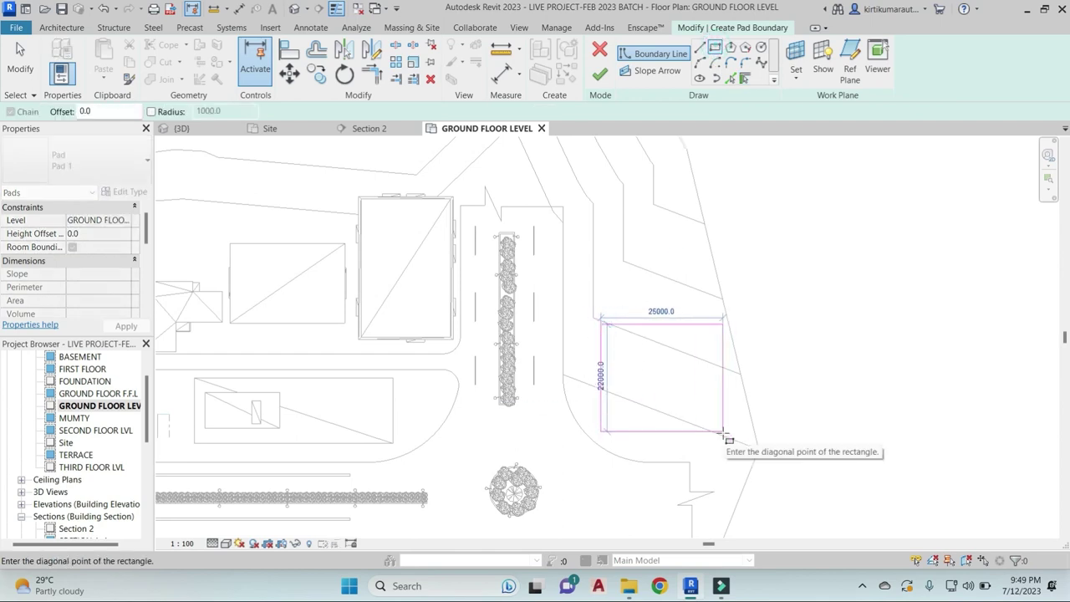
click(722, 431)
click(602, 77)
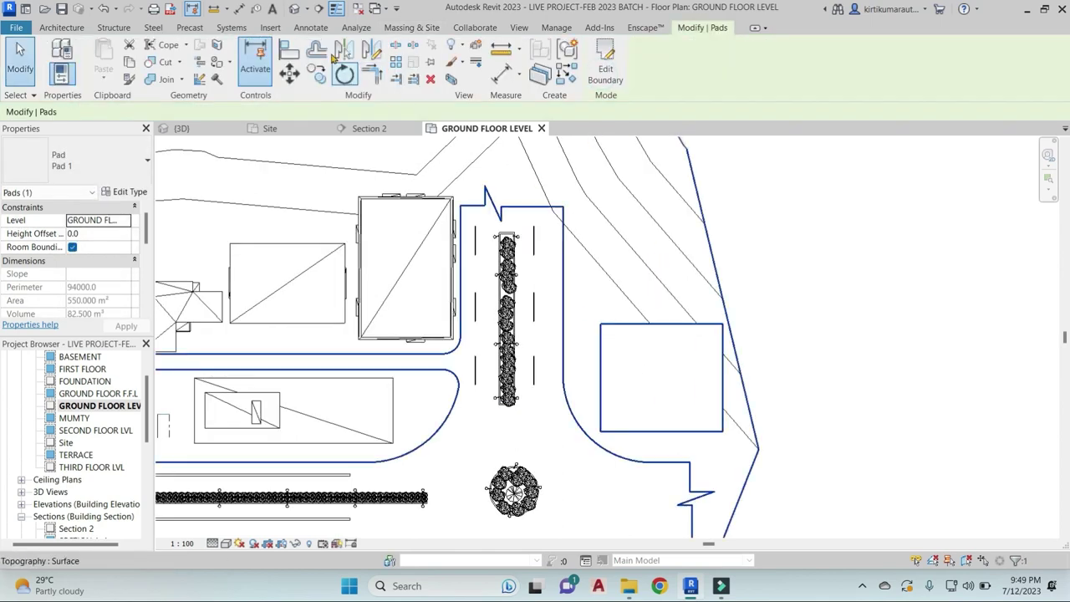
click(294, 8)
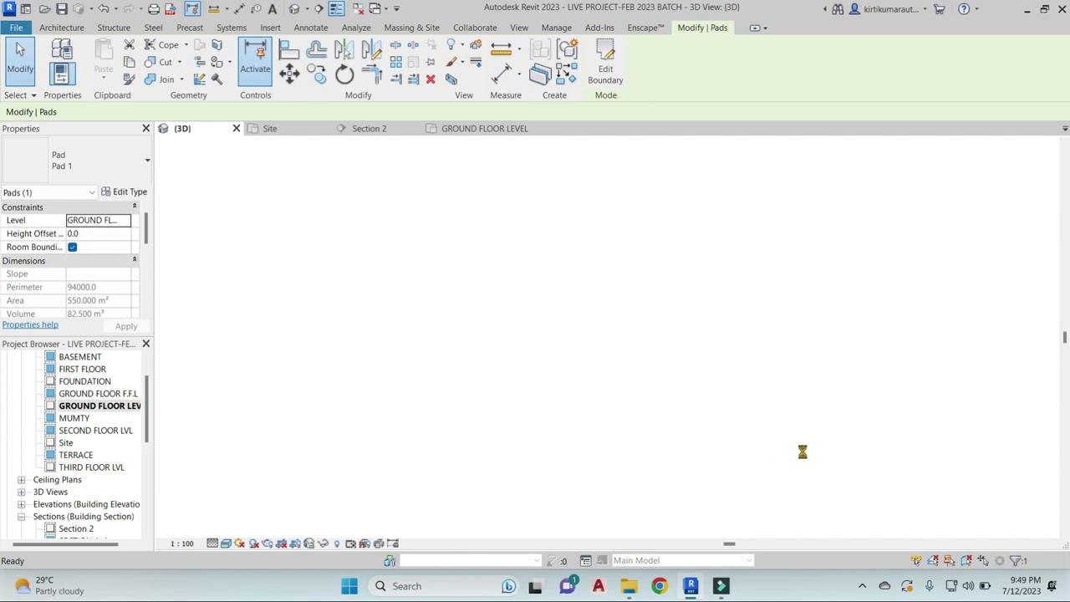
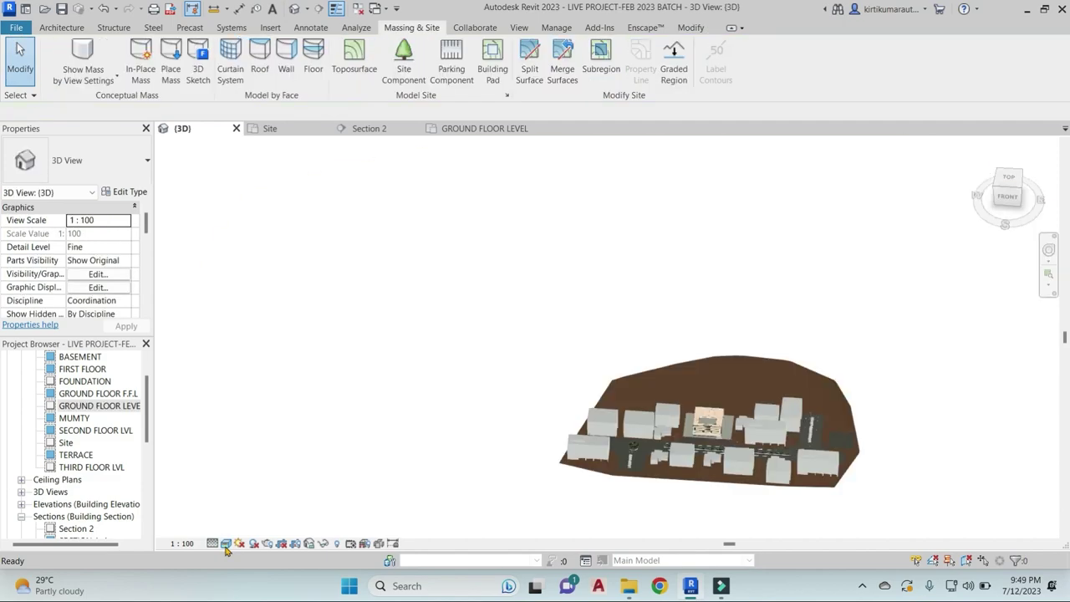
Switch the 3D view to Shaded and orbit to see the whole site around the empty pad
click(224, 543)
click(267, 501)
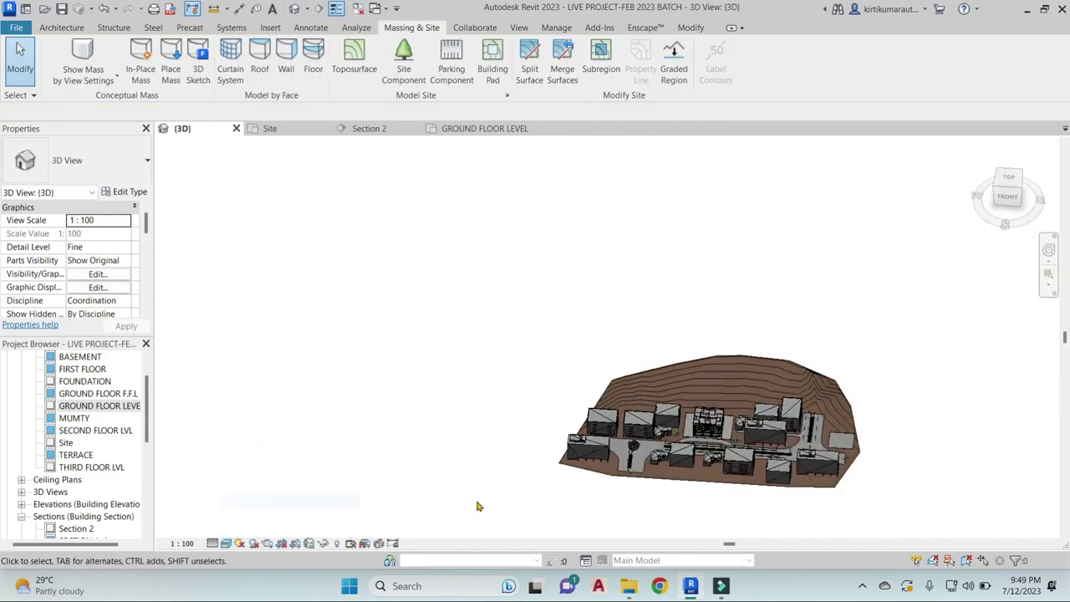
scroll(848, 505, up, 2)
scroll(919, 452, up, 5)
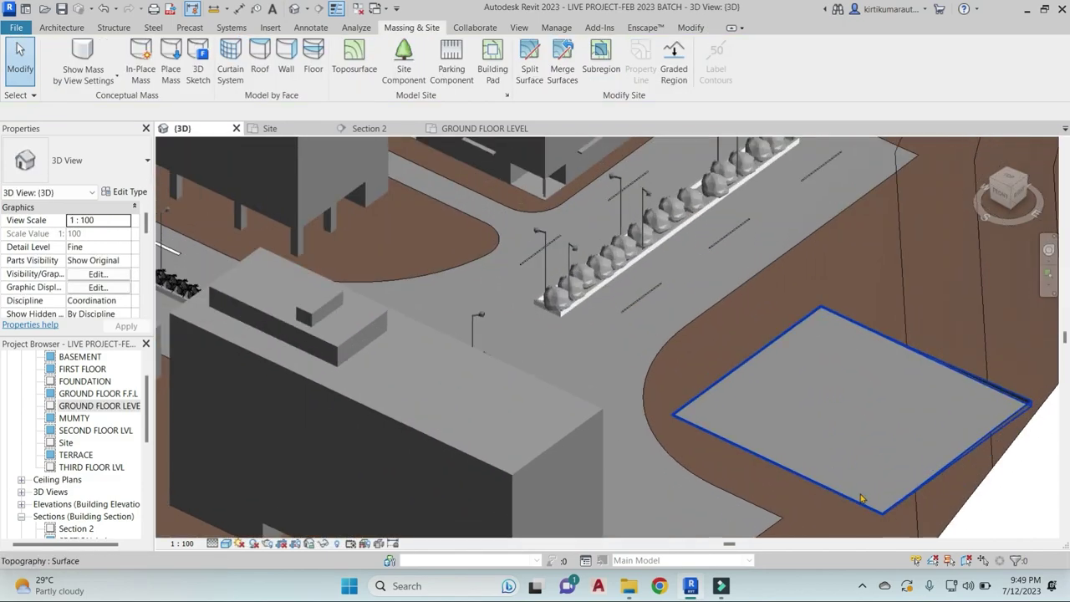
click(690, 409)
scroll(690, 409, down, 3)
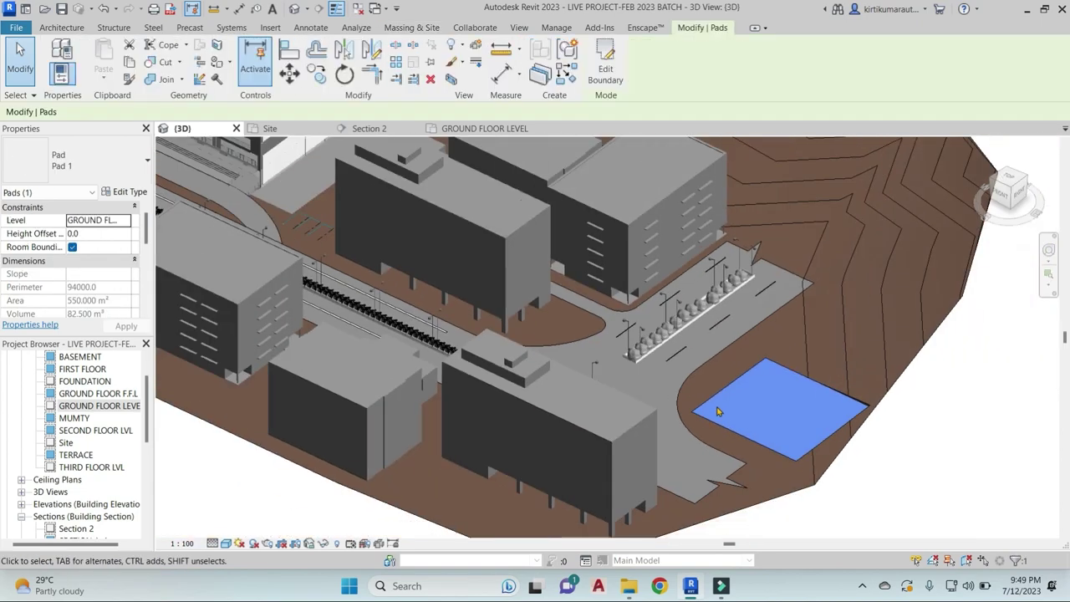
scroll(690, 410, down, 2)
mouse_move(669, 418)
shift+middle_down()
mouse_move(591, 456)
mouse_move(359, 292)
shift+middle_up()
key(Escape)
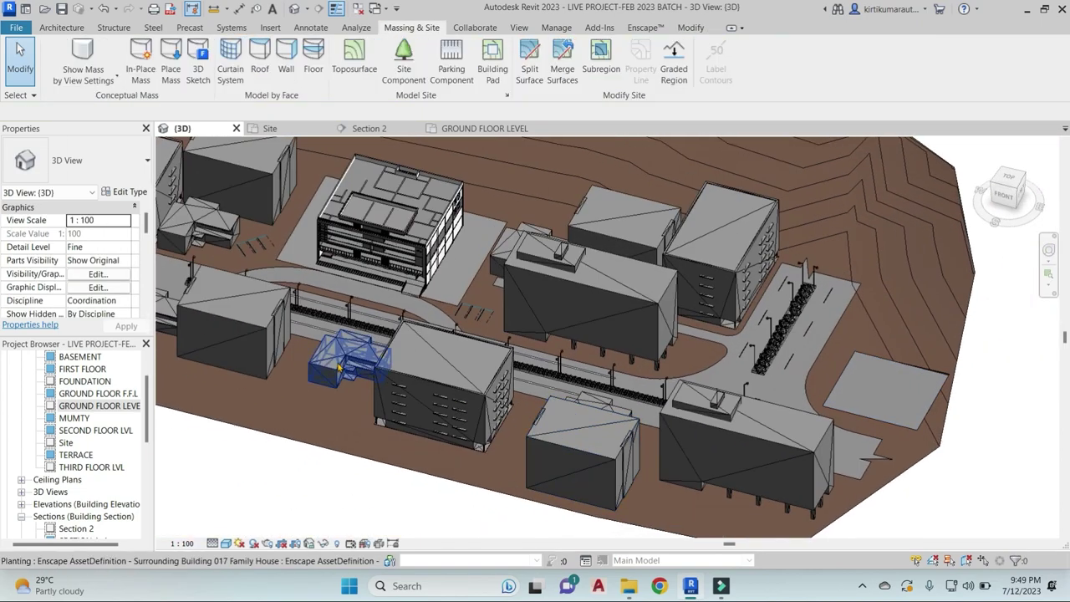
Place a copy of a surrounding house onto the empty pad using Create Similar (CS)
click(359, 293)
key(c)
key(s)
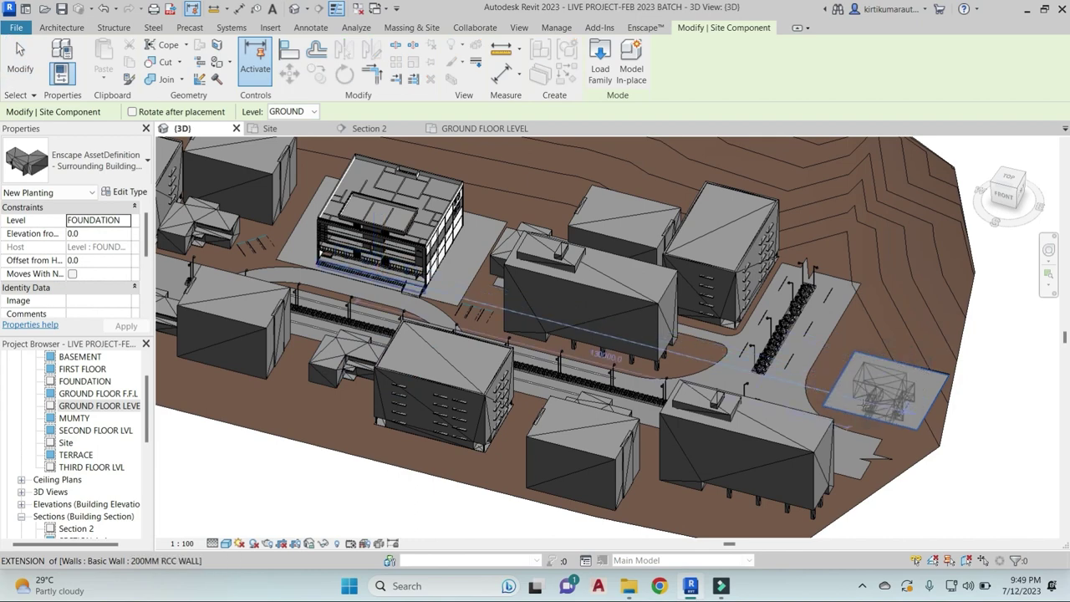
scroll(886, 393, up, 3)
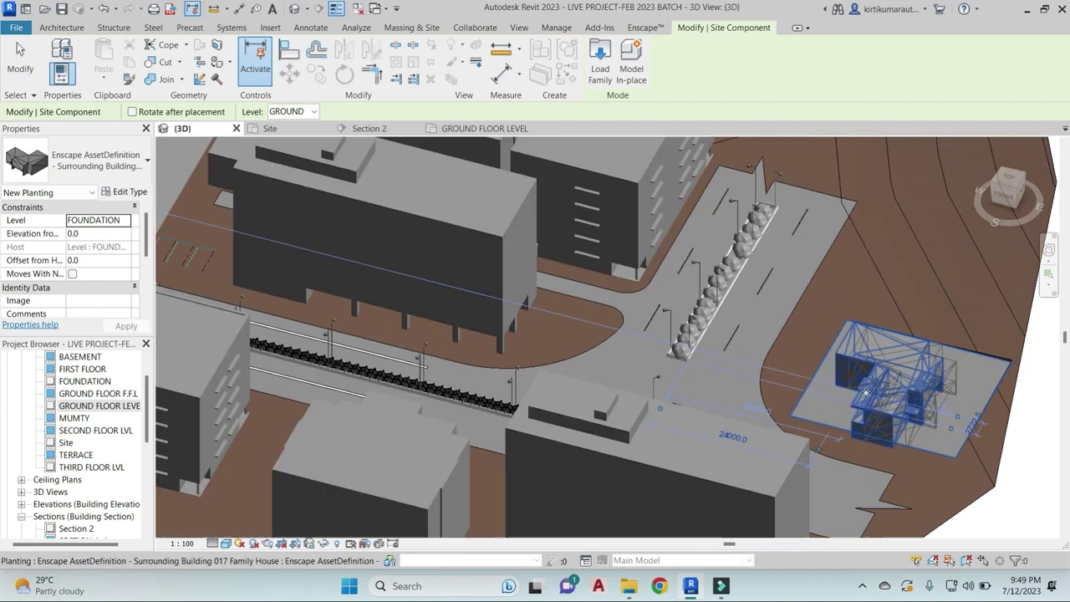
scroll(885, 392, up, 2)
click(890, 401)
key(Escape)
click(891, 415)
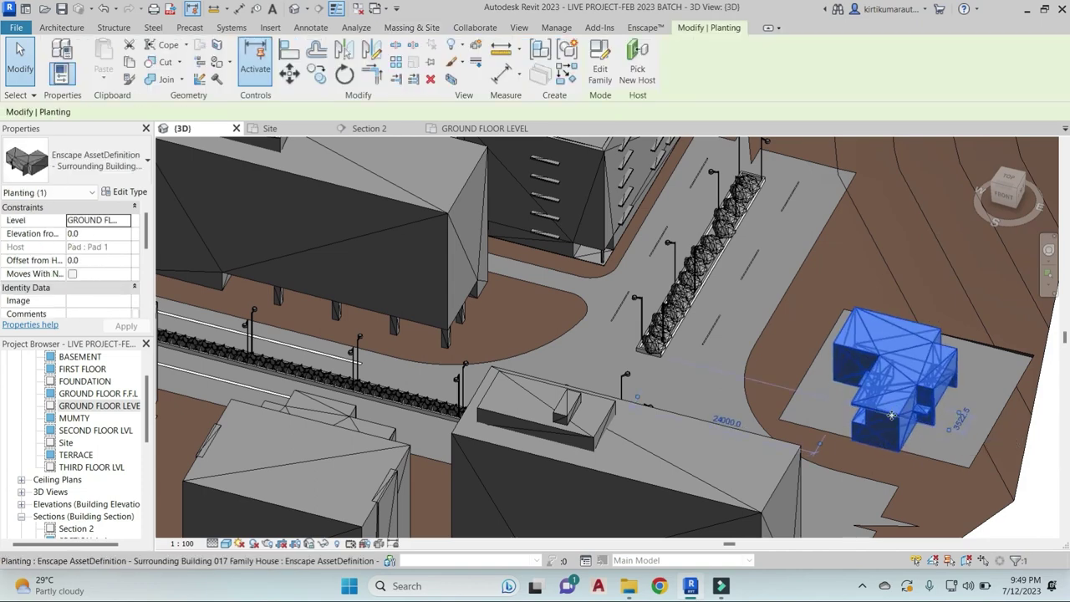
key(Escape)
Orbit the site toward a top-down angle and open the GROUND FLOOR LEVEL floor plan
scroll(925, 441, down, 5)
click(924, 440)
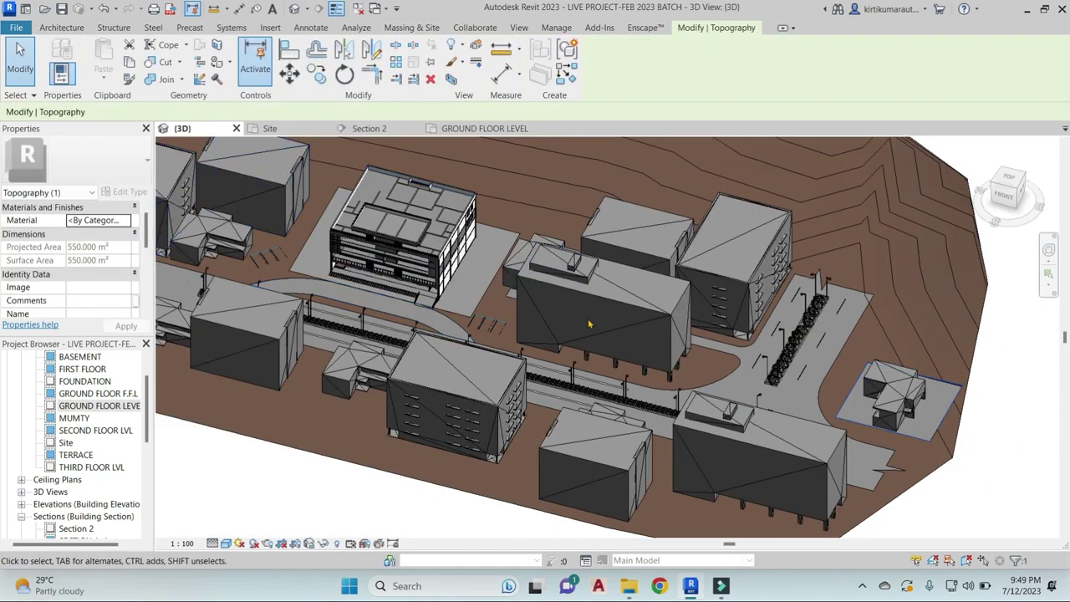
scroll(585, 324, down, 5)
mouse_move(602, 334)
shift+middle_down()
mouse_move(715, 427)
mouse_move(741, 248)
shift+middle_up()
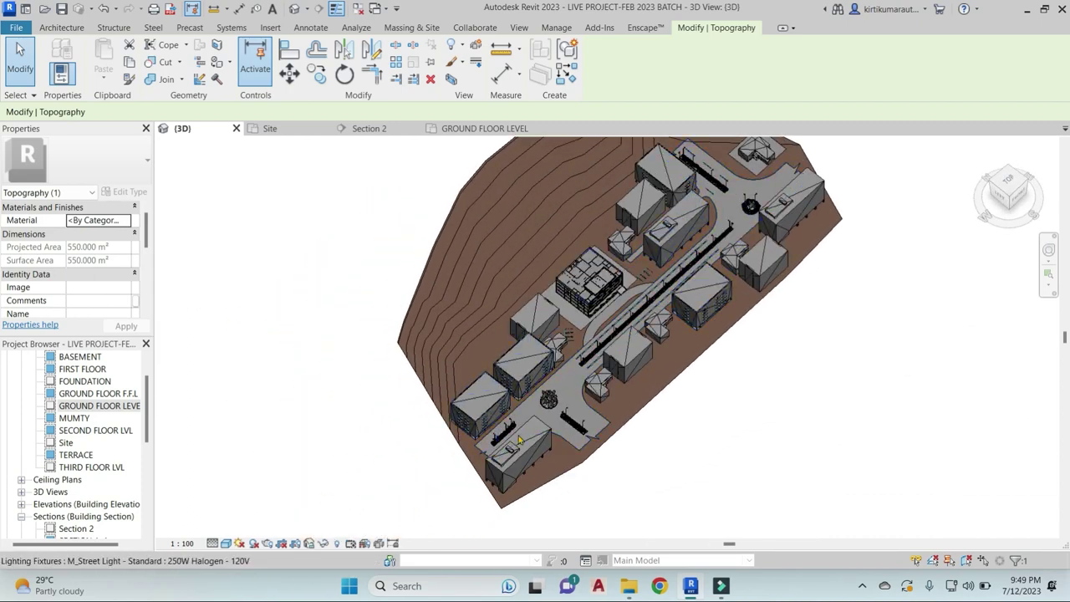
scroll(575, 410, up, 3)
scroll(576, 380, up, 1)
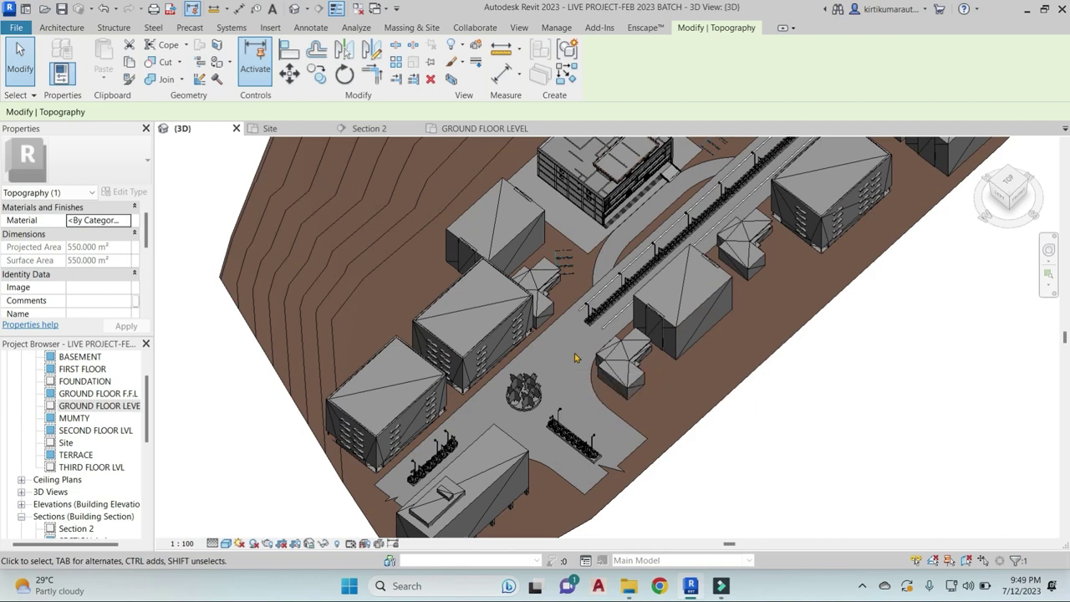
scroll(585, 384, down, 3)
key(Escape)
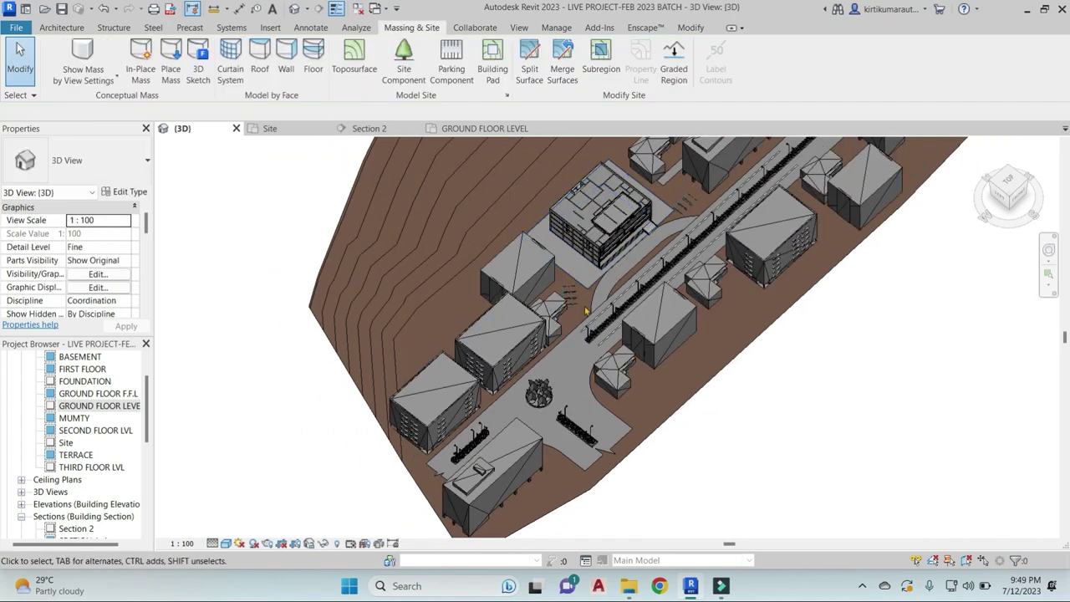
scroll(573, 279, up, 5)
scroll(573, 274, down, 2)
scroll(513, 322, down, 3)
shift+middle_drag(513, 322, 184, 368)
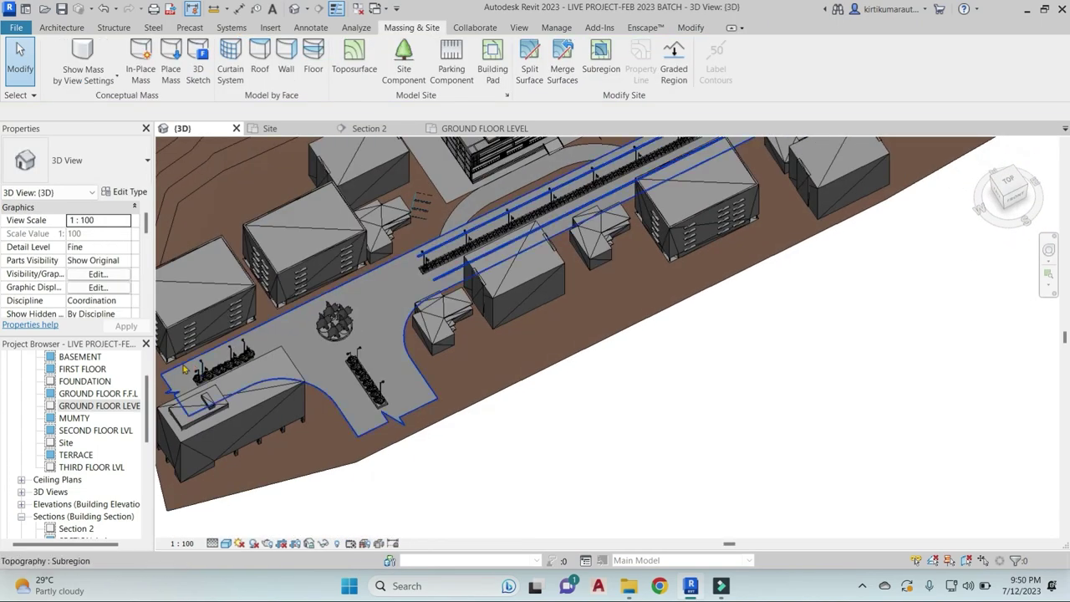
double_click(101, 406)
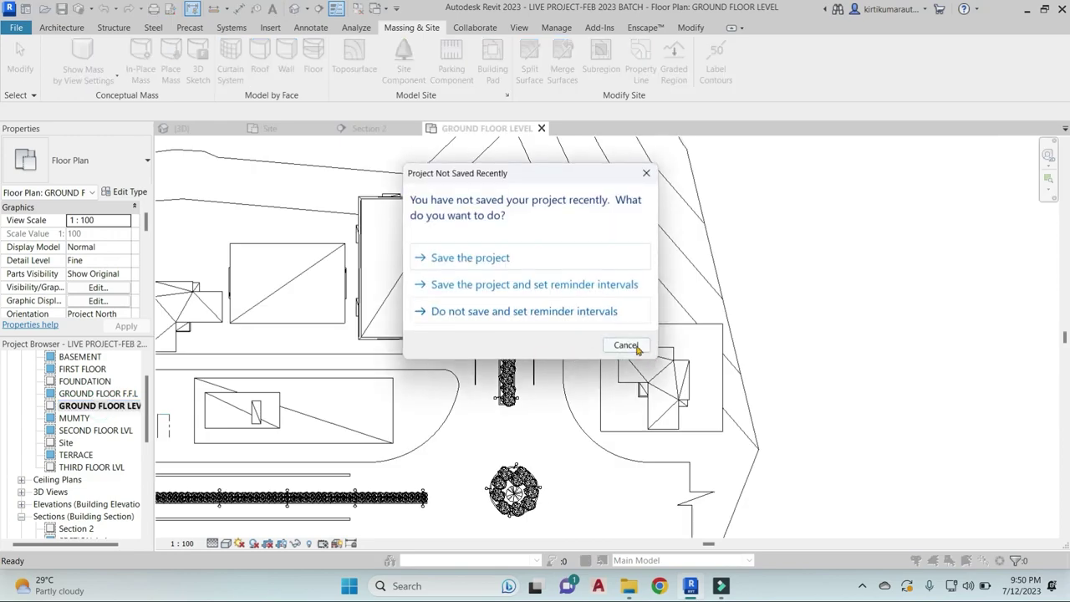
Dismiss the save reminder and open the vehicle assets in the Enscape Asset Library
click(637, 348)
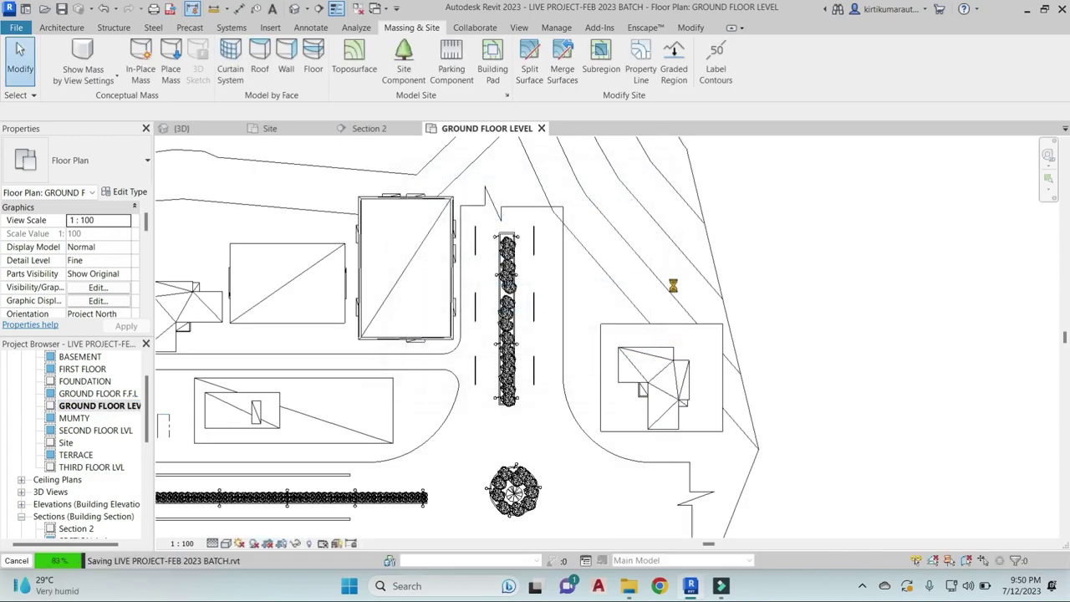
scroll(586, 289, down, 3)
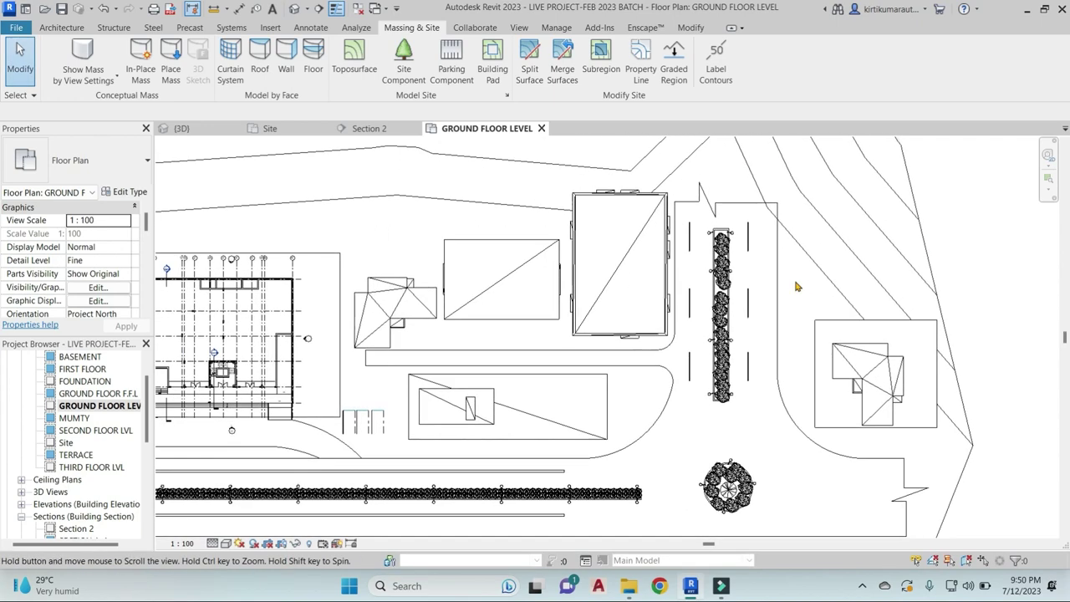
click(642, 27)
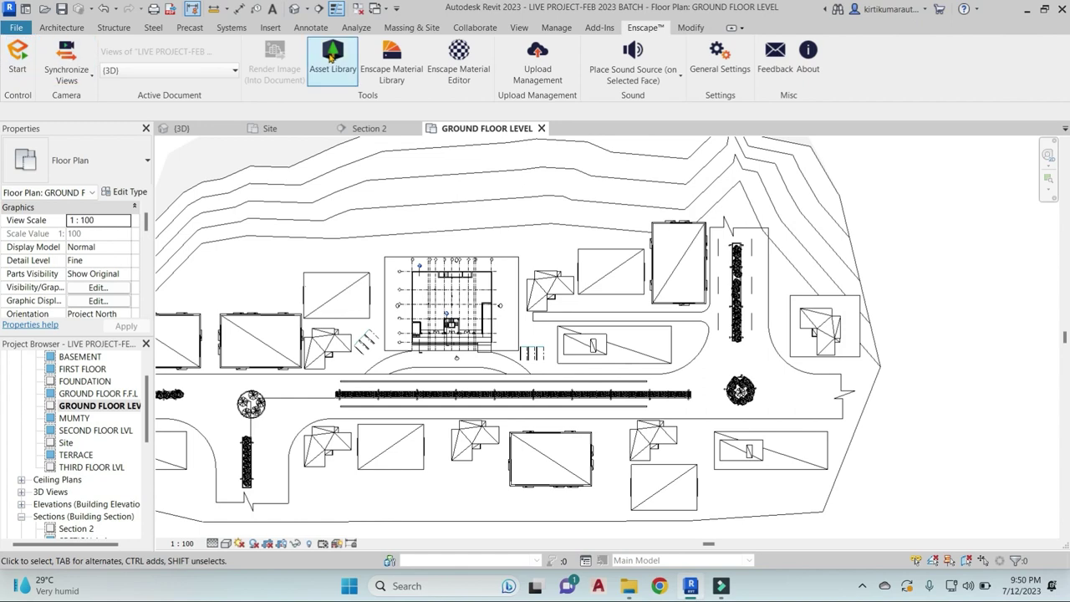
click(331, 56)
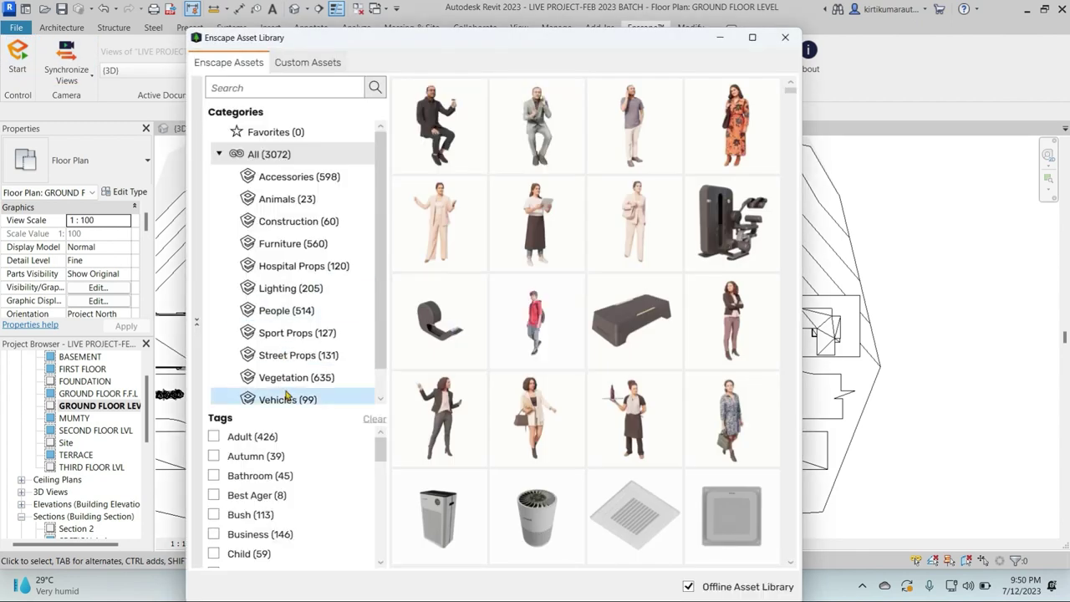
click(284, 400)
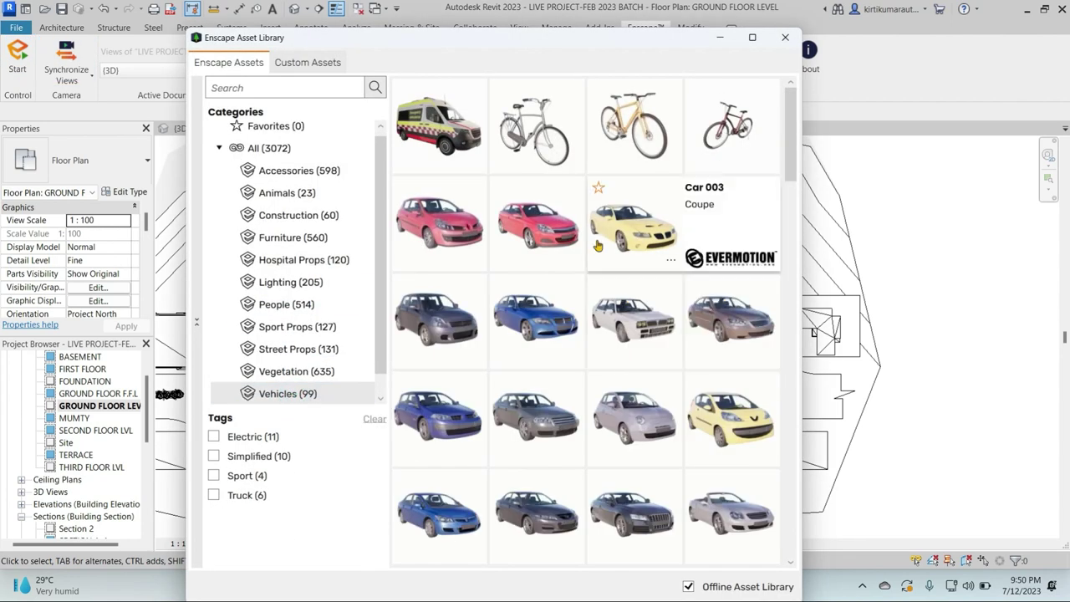
drag(735, 37, 734, 118)
Place a rotated Enscape car beside the central planter
click(722, 193)
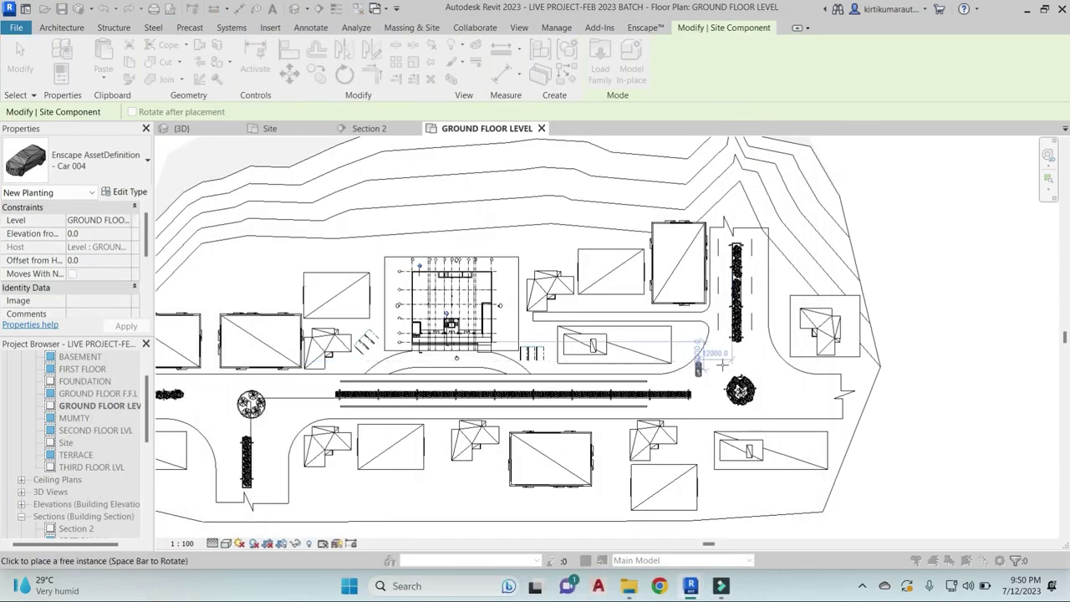
scroll(716, 355, up, 2)
scroll(721, 251, up, 2)
scroll(722, 251, down, 2)
scroll(686, 376, up, 2)
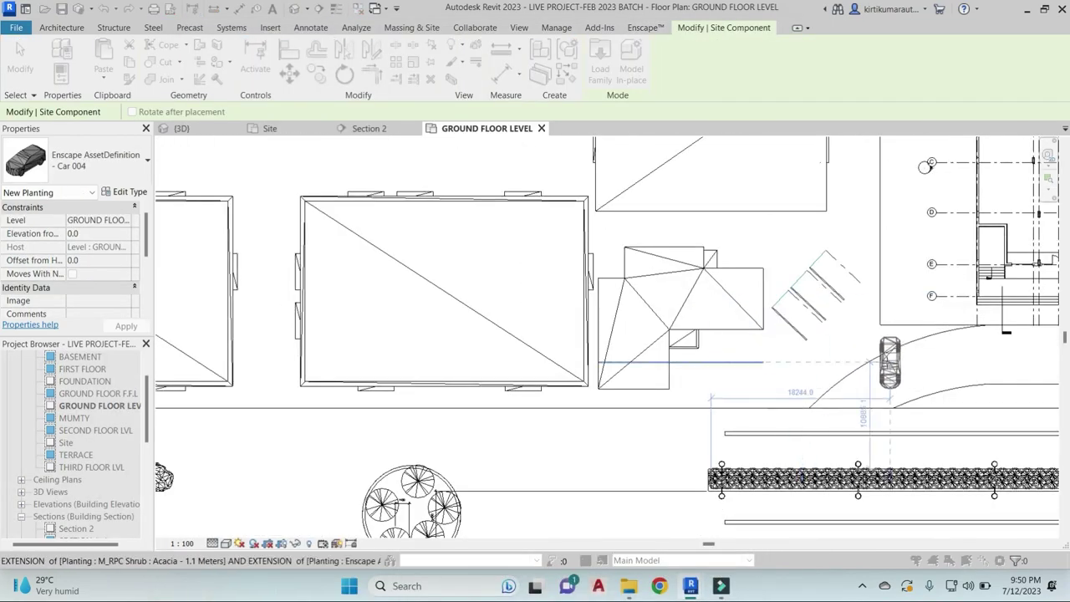
scroll(663, 405, up, 2)
scroll(662, 406, down, 3)
scroll(663, 406, down, 2)
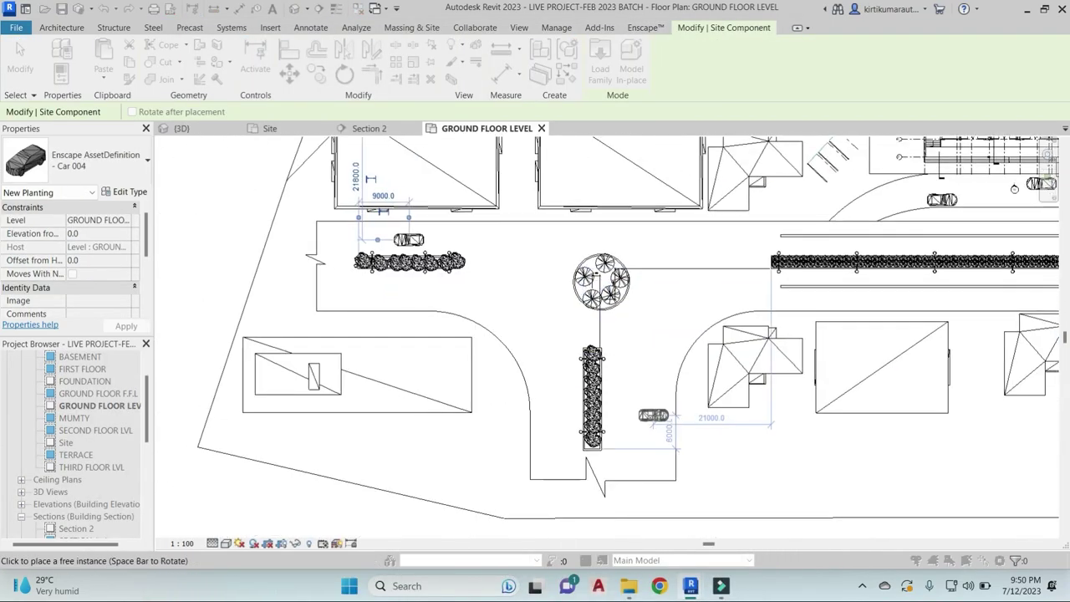
key(space)
scroll(666, 404, down, 1)
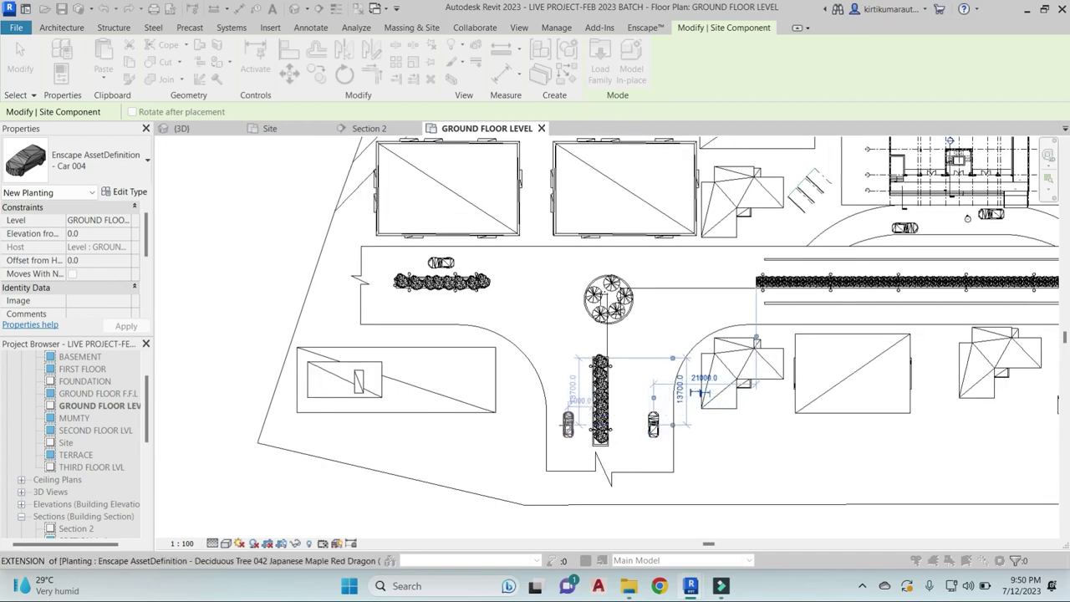
click(642, 394)
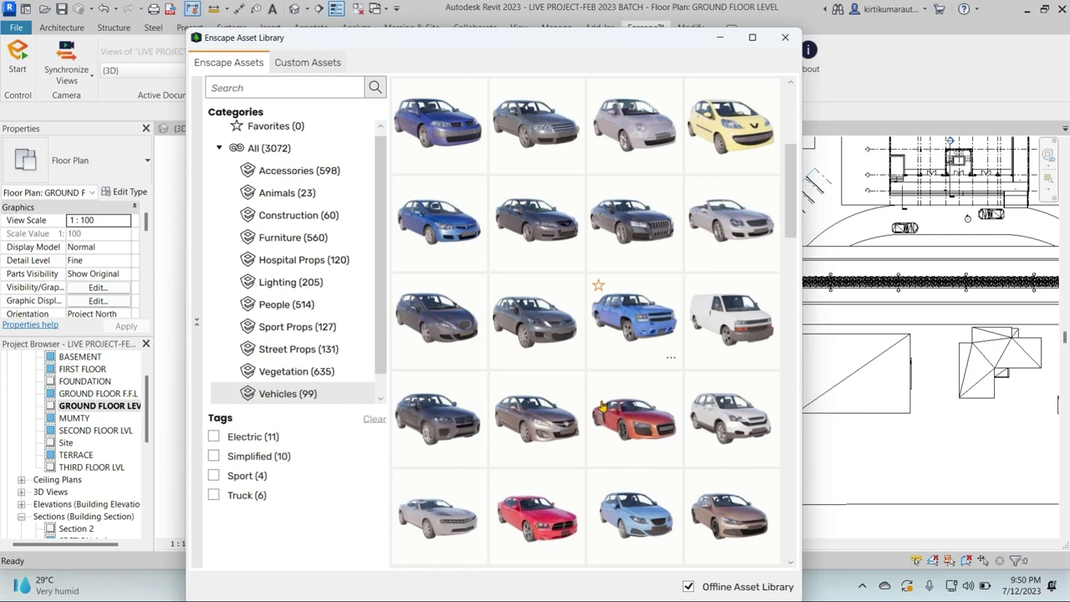
Place another car at a diagonal angle beside the round tree planter
click(727, 418)
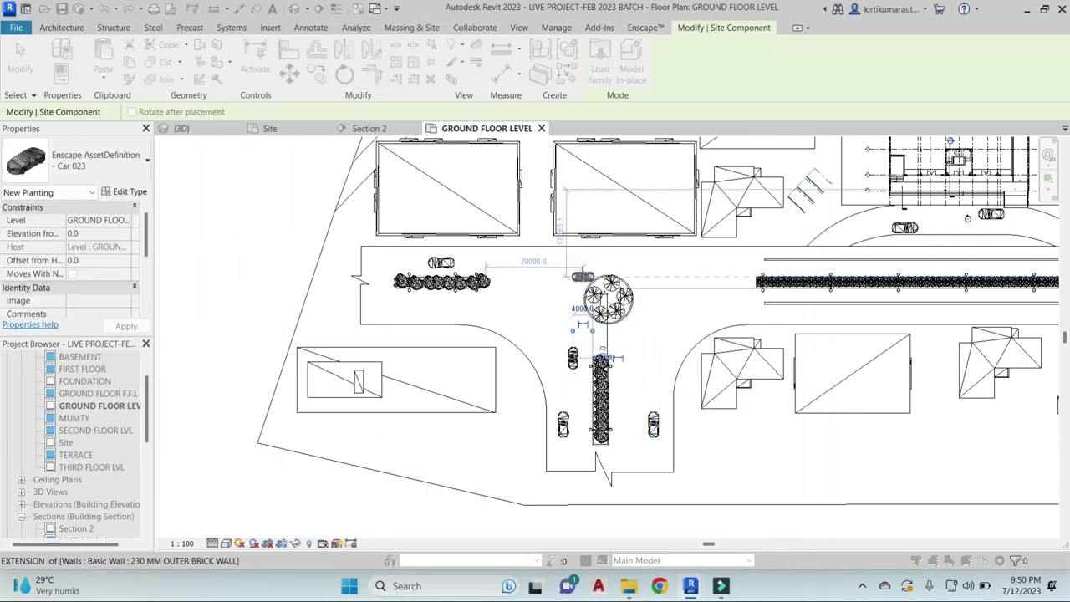
scroll(583, 277, up, 3)
scroll(589, 278, up, 3)
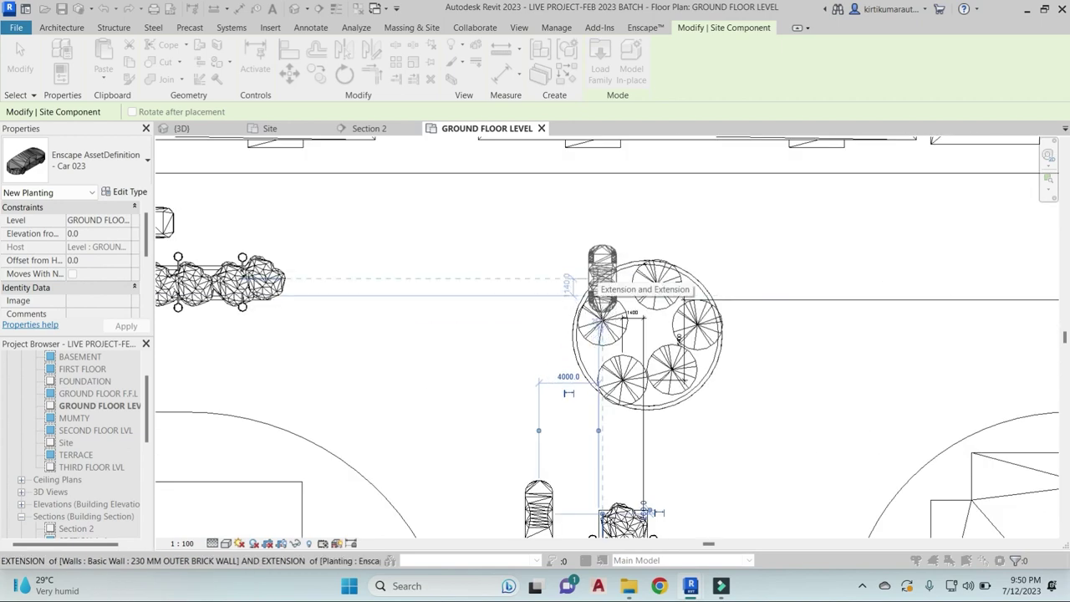
key(space)
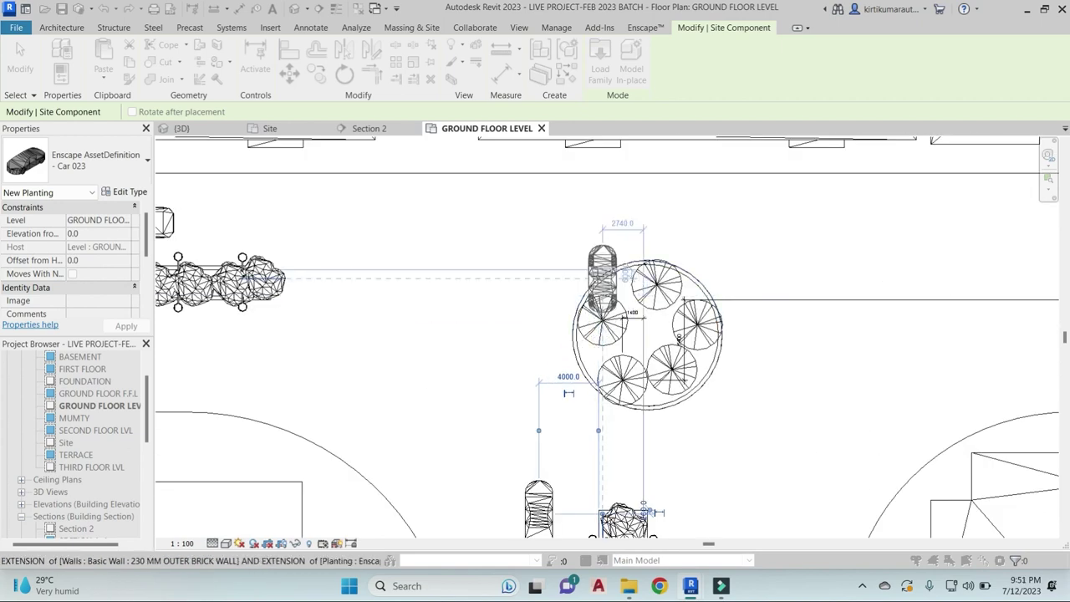
key(space)
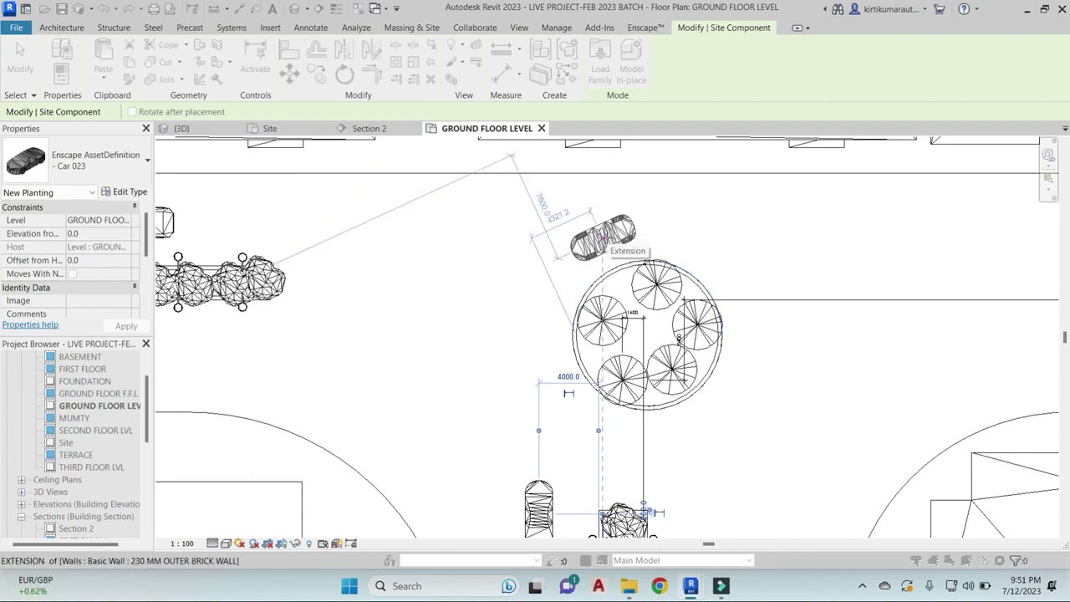
click(602, 238)
Rotate and park one more car on the road beside the tree row
key(space)
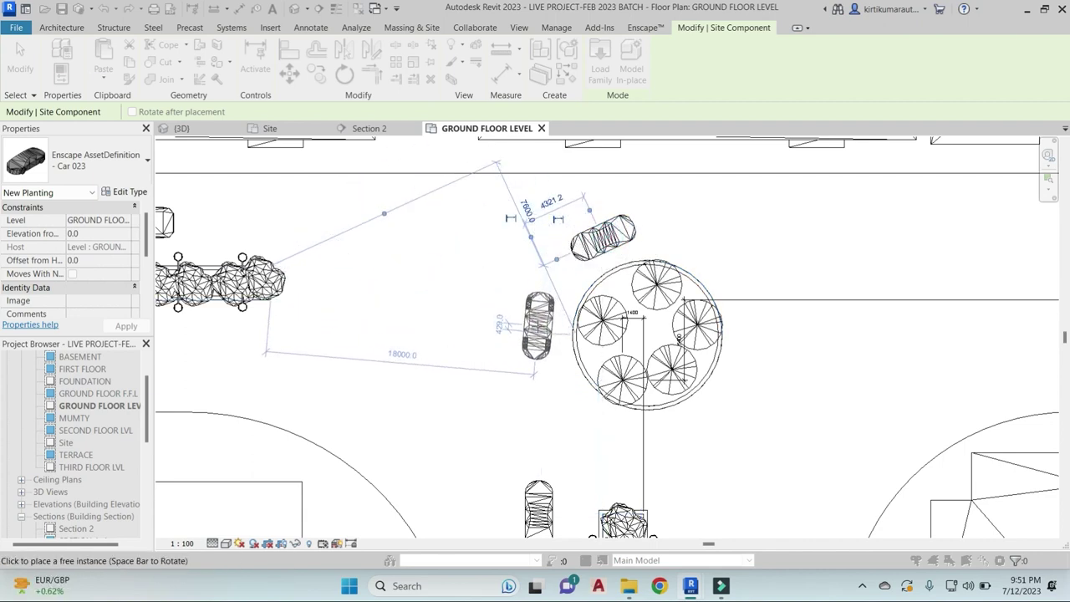
key(space)
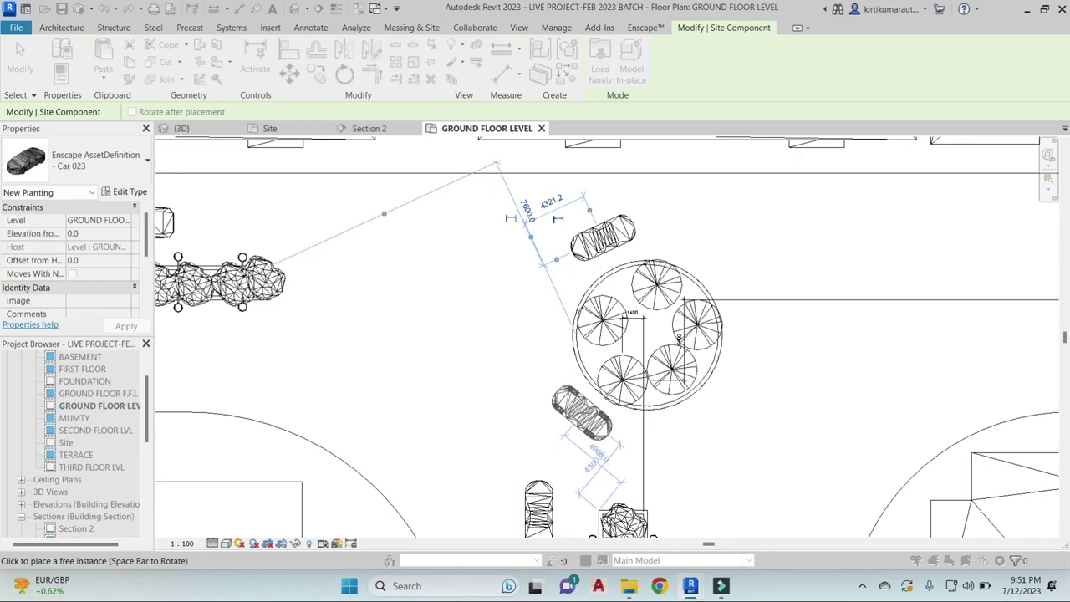
scroll(582, 411, down, 3)
scroll(752, 318, down, 2)
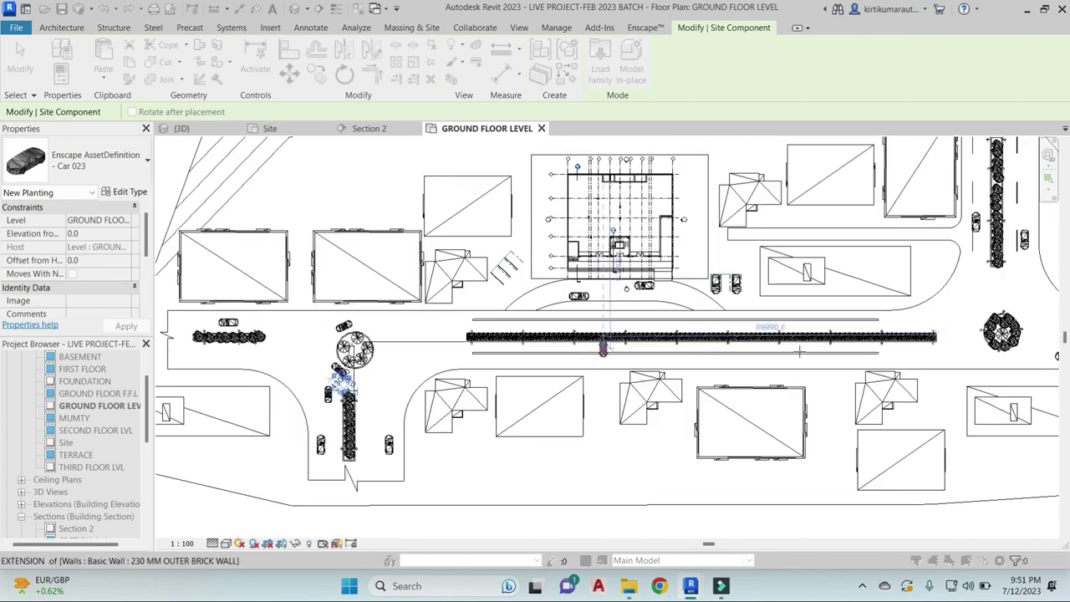
mouse_move(1007, 340)
middle_down()
mouse_move(873, 332)
mouse_move(785, 267)
middle_up()
scroll(863, 307, up, 2)
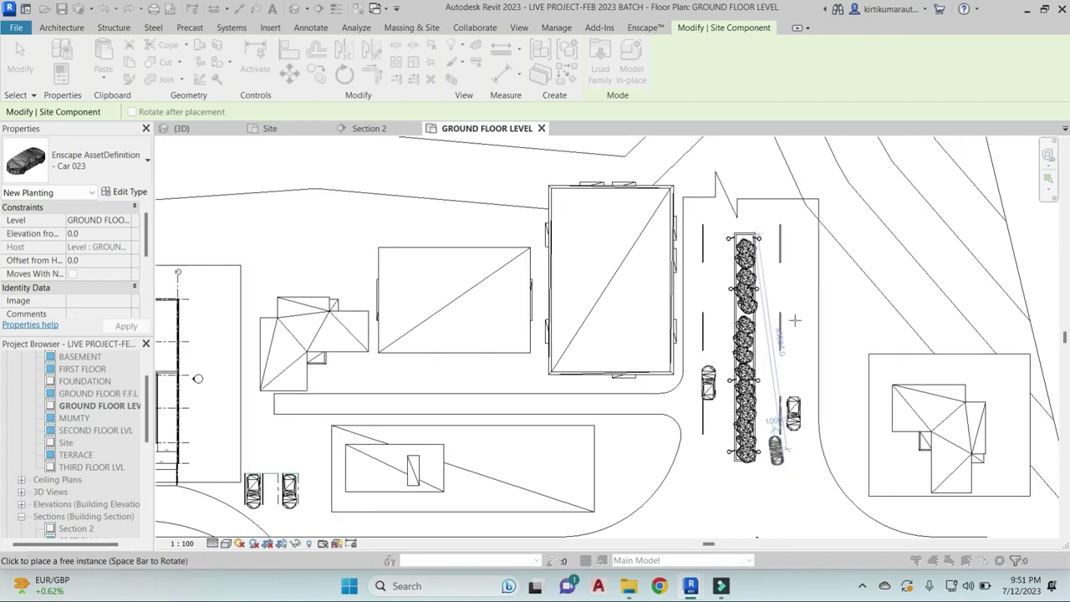
scroll(639, 319, up, 2)
click(639, 319)
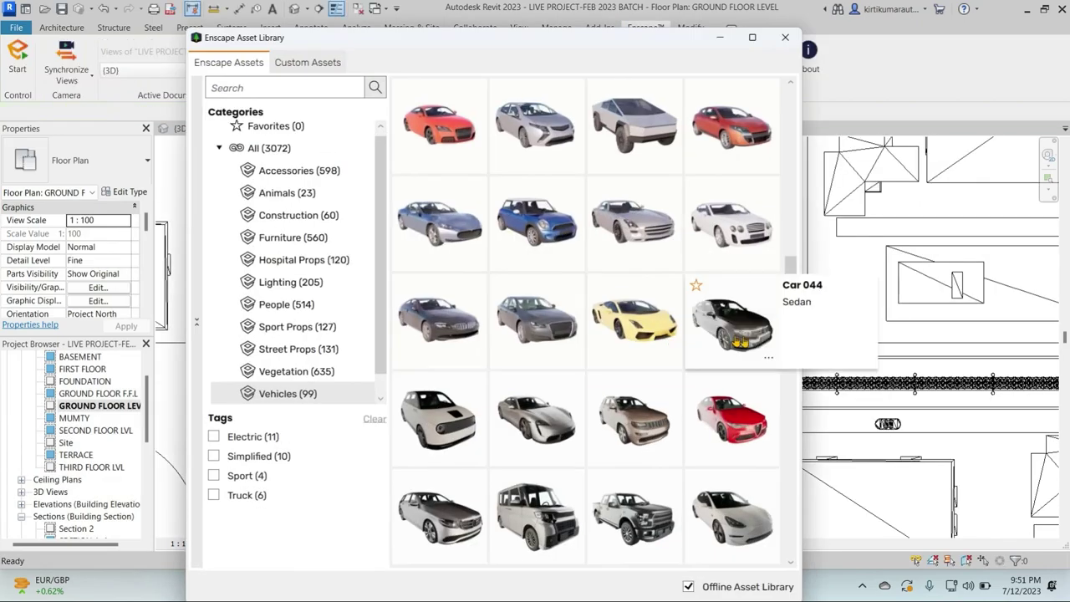
key(Escape)
scroll(715, 365, up, 3)
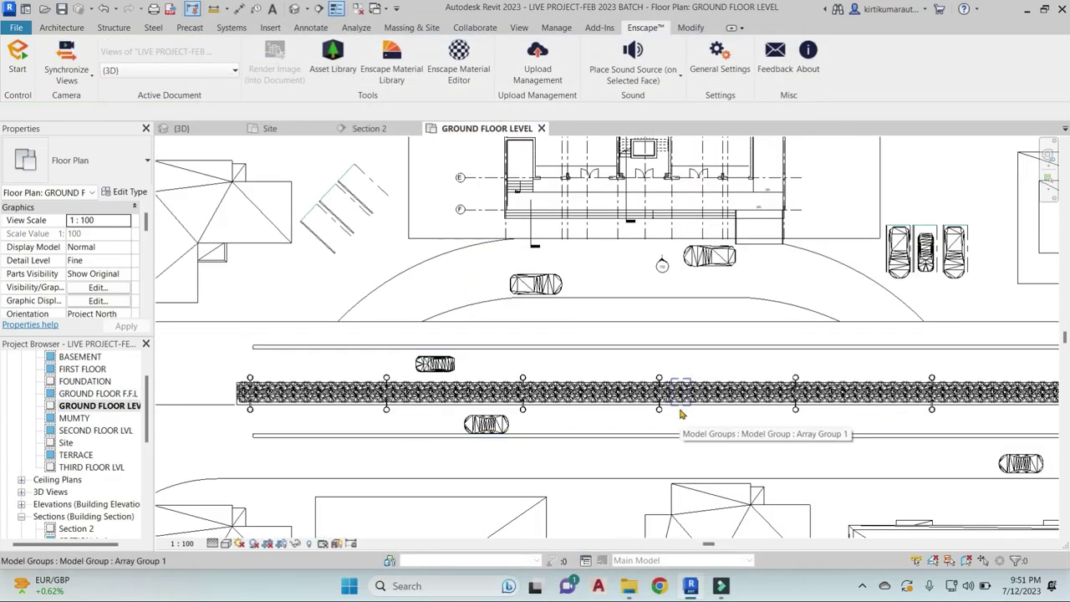
scroll(681, 412, up, 2)
Draw two straight brick walls: an upper 22000 wall and a lower one along the curb
key(w)
key(a)
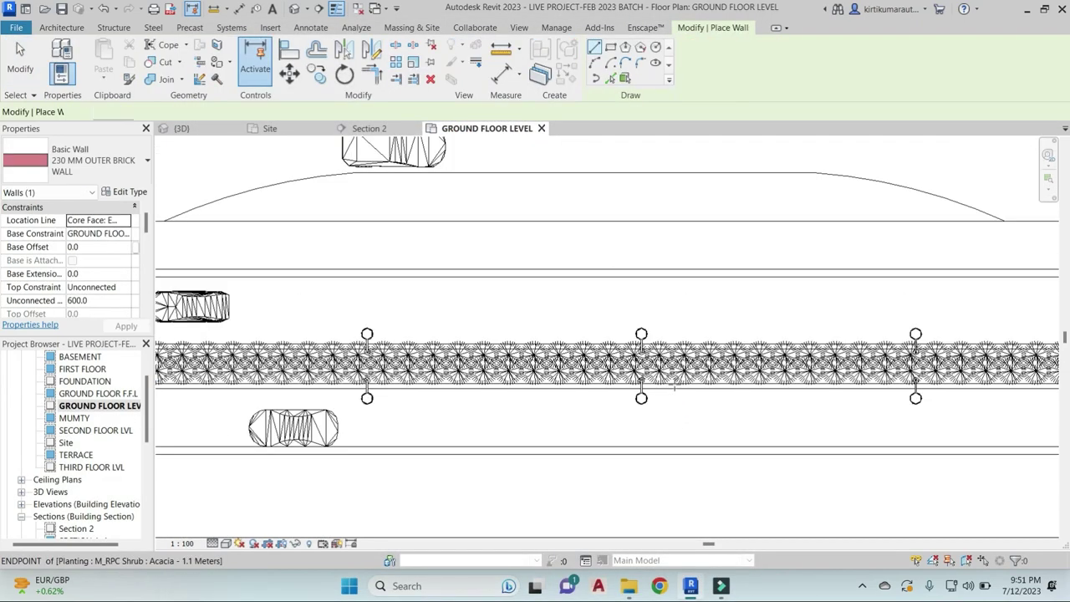
middle_drag(675, 384, 713, 483)
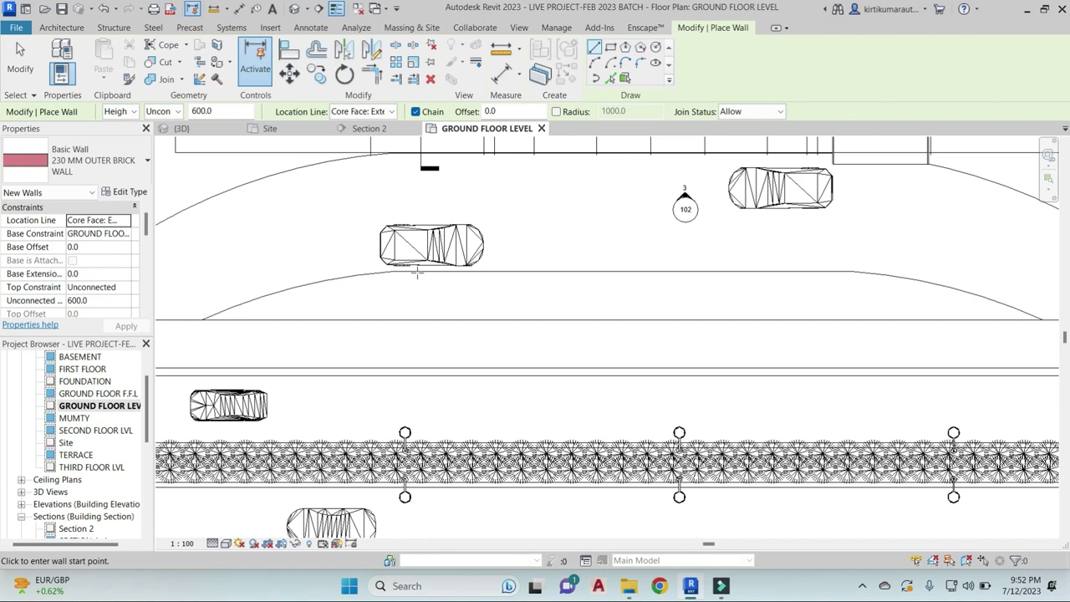
click(417, 276)
click(851, 274)
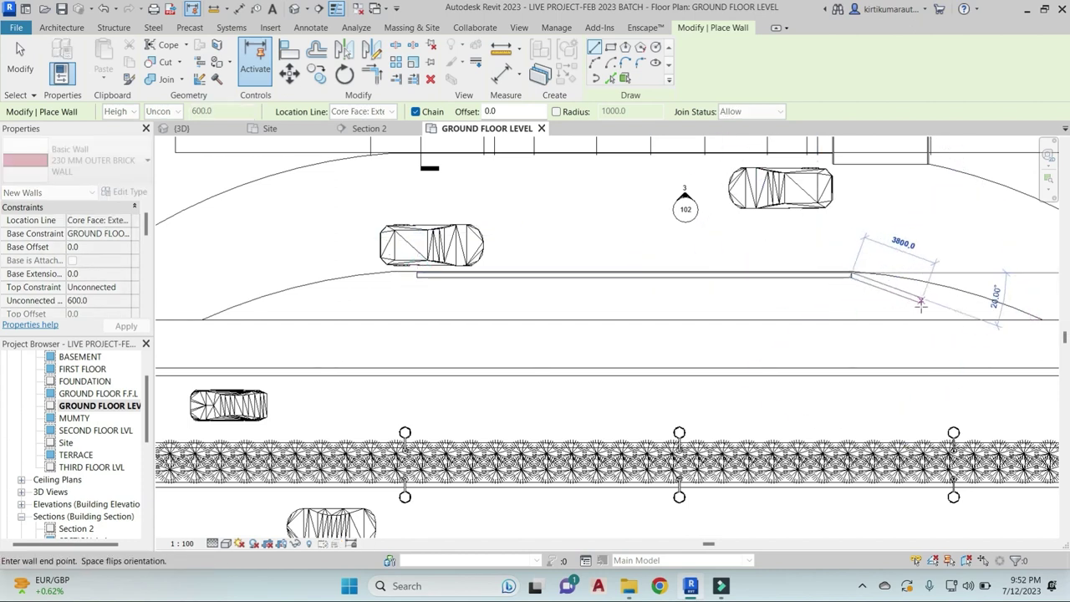
key(Escape)
click(208, 319)
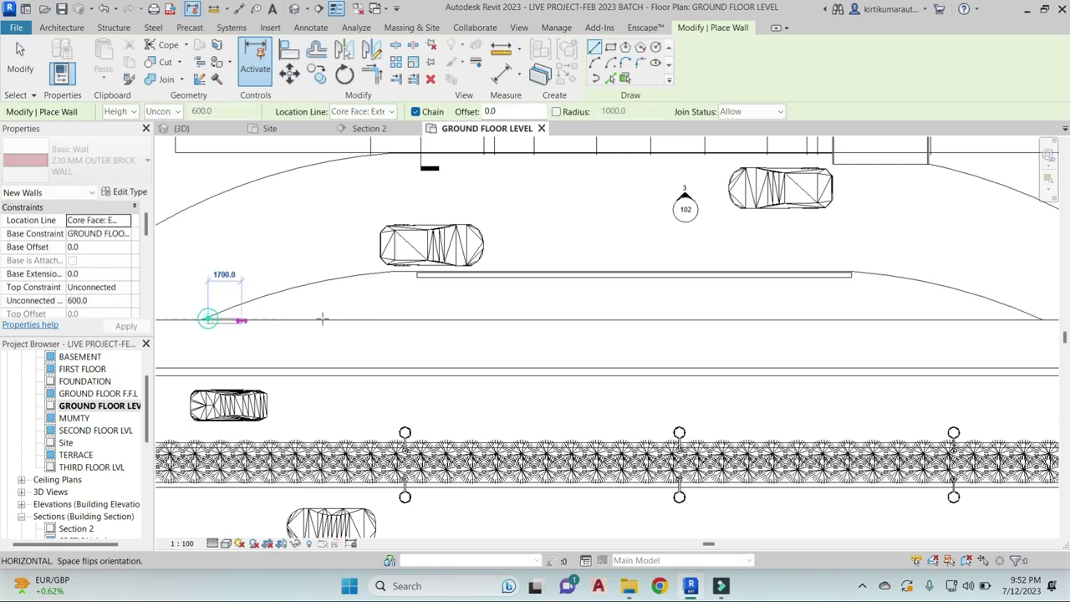
click(1030, 316)
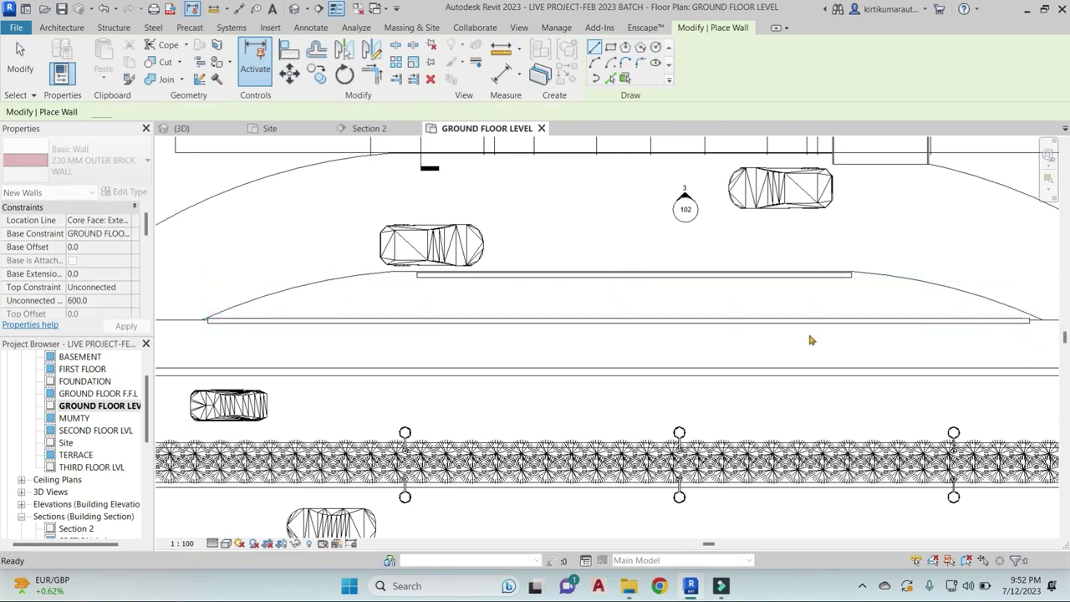
key(Escape)
key(Escape)
click(787, 317)
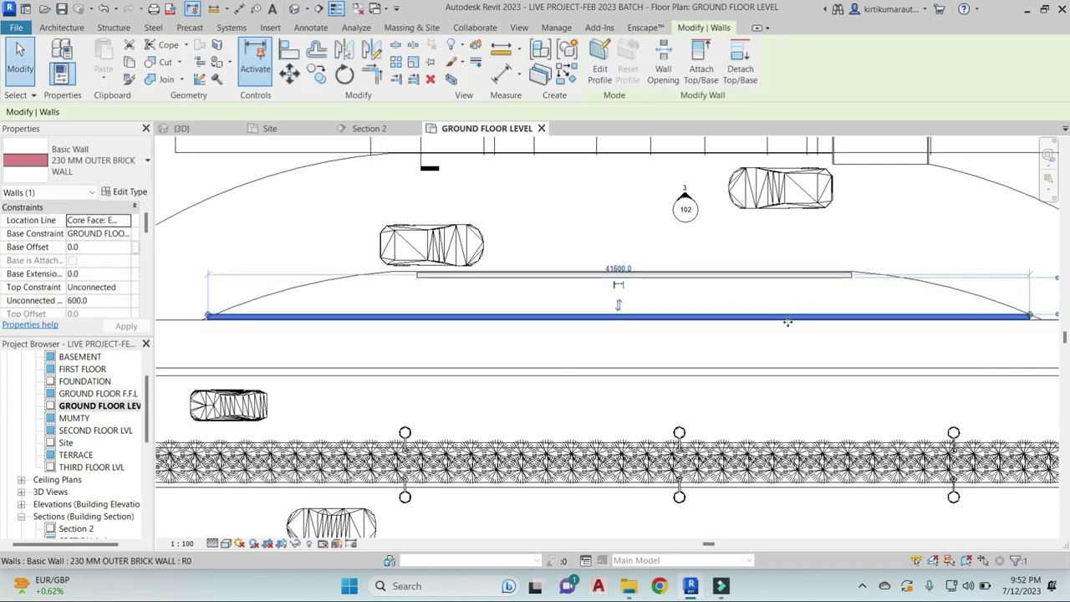
key(Escape)
Add an arc wall from the upper wall's end to the road edge and delete the leftover stub
click(674, 273)
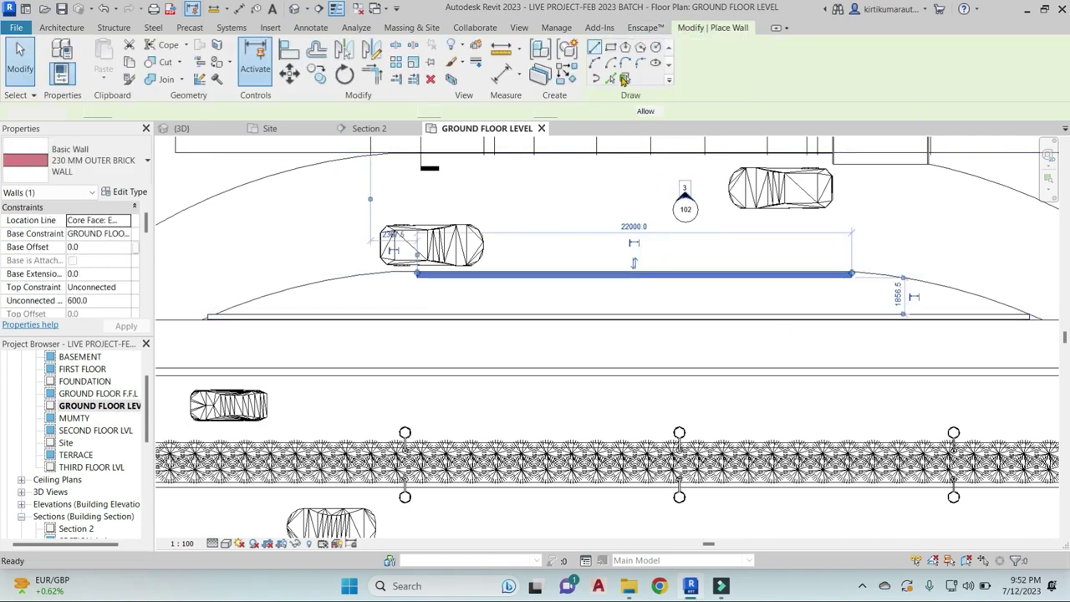
key(s)
click(850, 276)
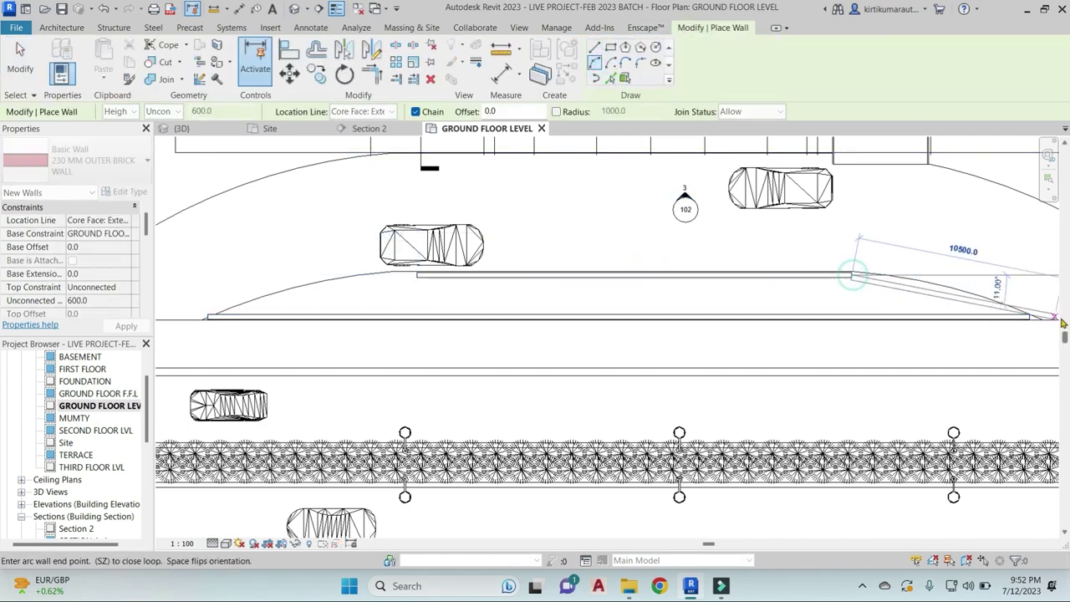
click(1030, 316)
scroll(934, 283, up, 3)
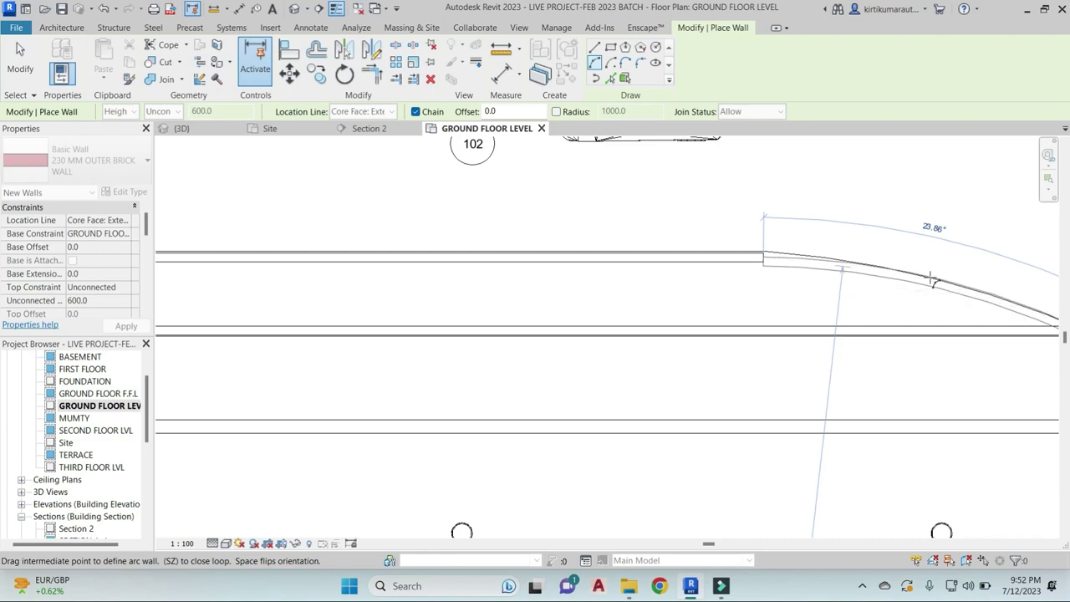
scroll(934, 283, down, 3)
middle_drag(800, 279, 946, 289)
scroll(754, 268, up, 3)
key(Escape)
click(754, 265)
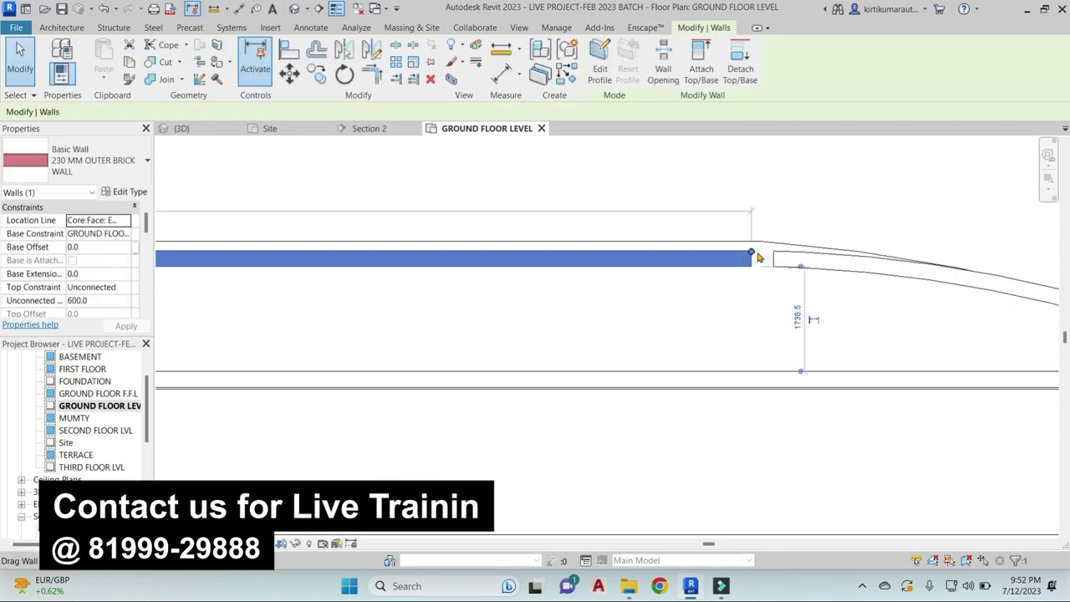
key(Delete)
scroll(785, 280, down, 2)
scroll(786, 280, down, 2)
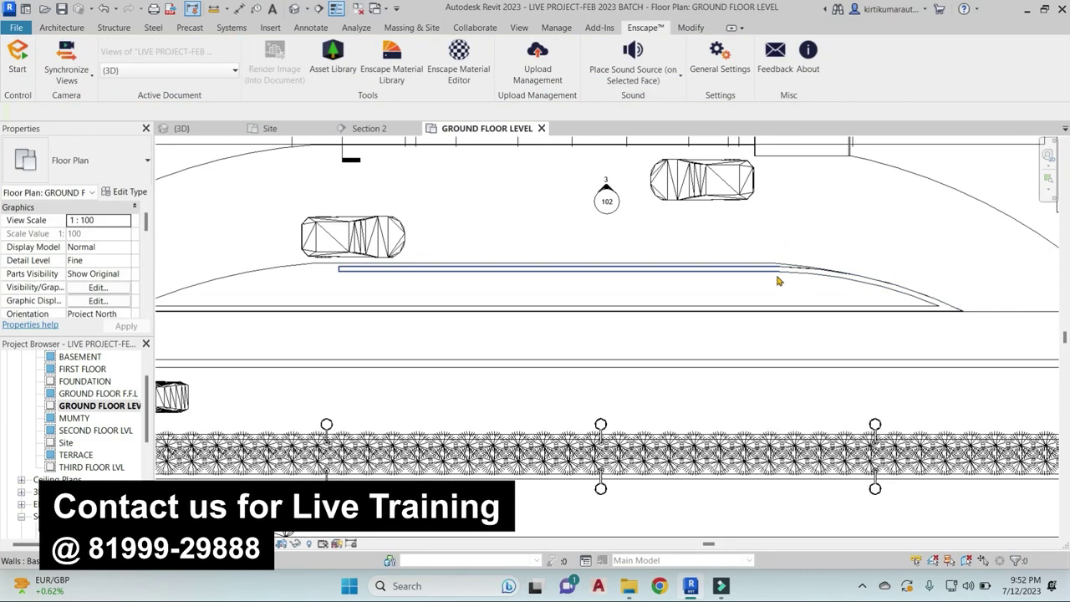
Mirror the curved wall end to the upper wall's opposite end with Mirror – Draw Axis (DM)
click(773, 269)
key(Escape)
click(869, 270)
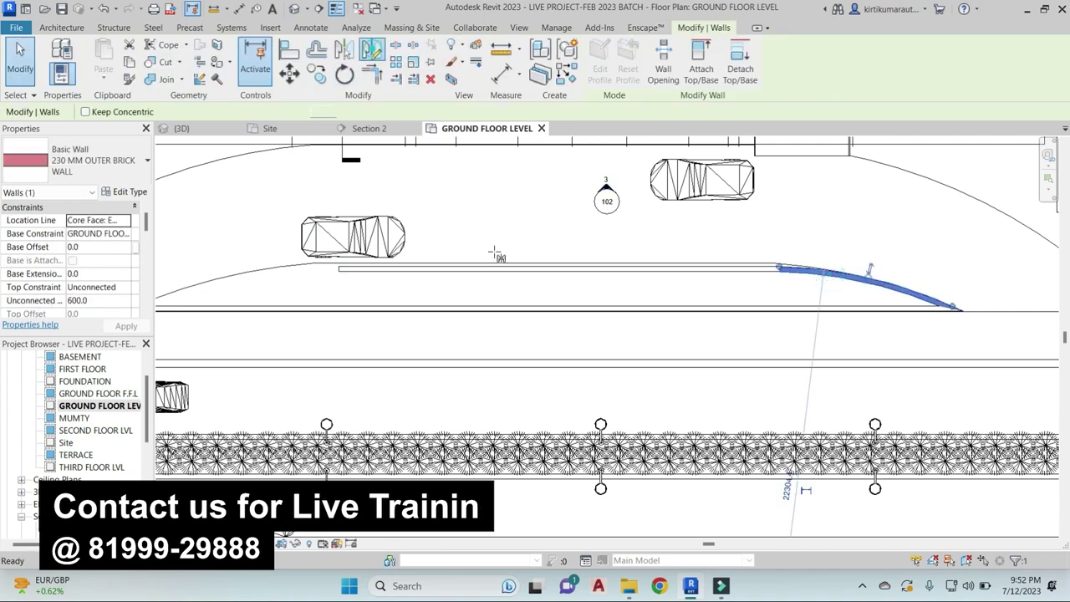
key(d)
key(m)
click(560, 235)
scroll(560, 235, down, 2)
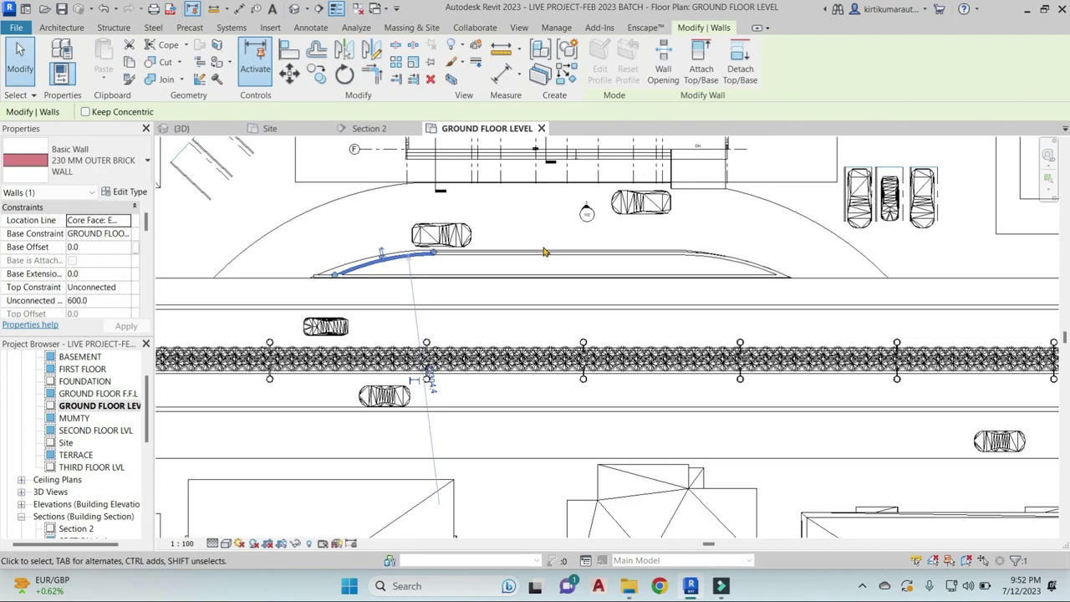
scroll(364, 276, up, 3)
key(Escape)
click(373, 262)
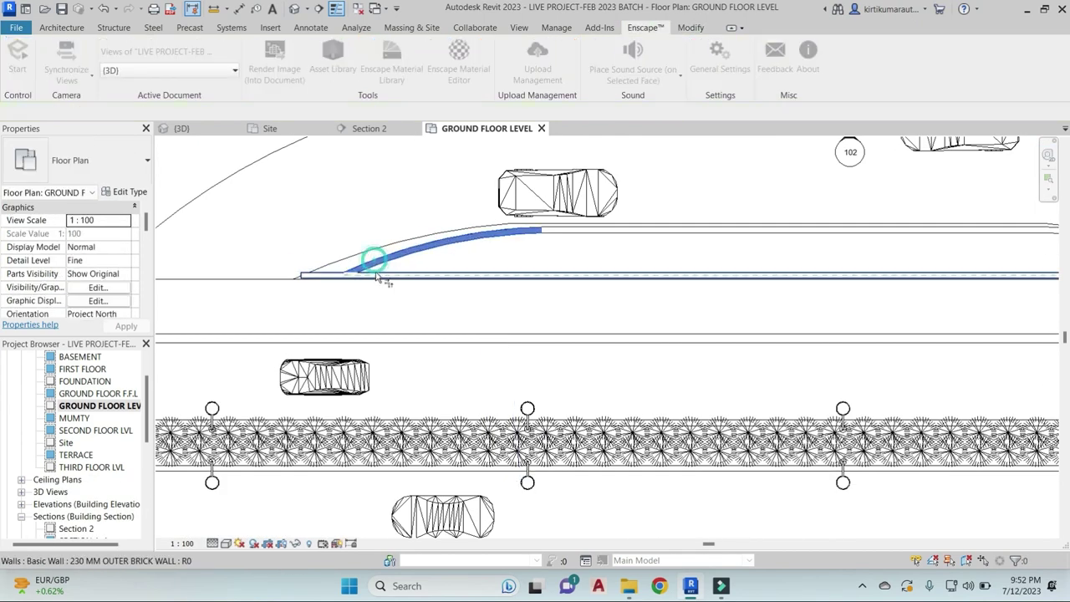
scroll(501, 280, down, 3)
Ungroup Array Group 1 so the shrubs become individual elements
click(605, 370)
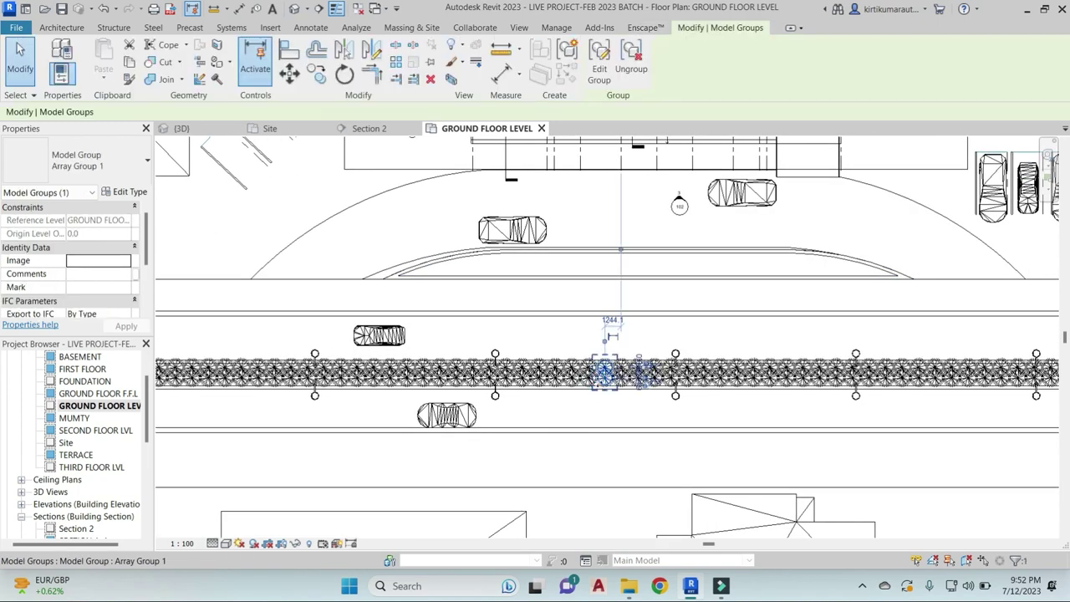
click(636, 66)
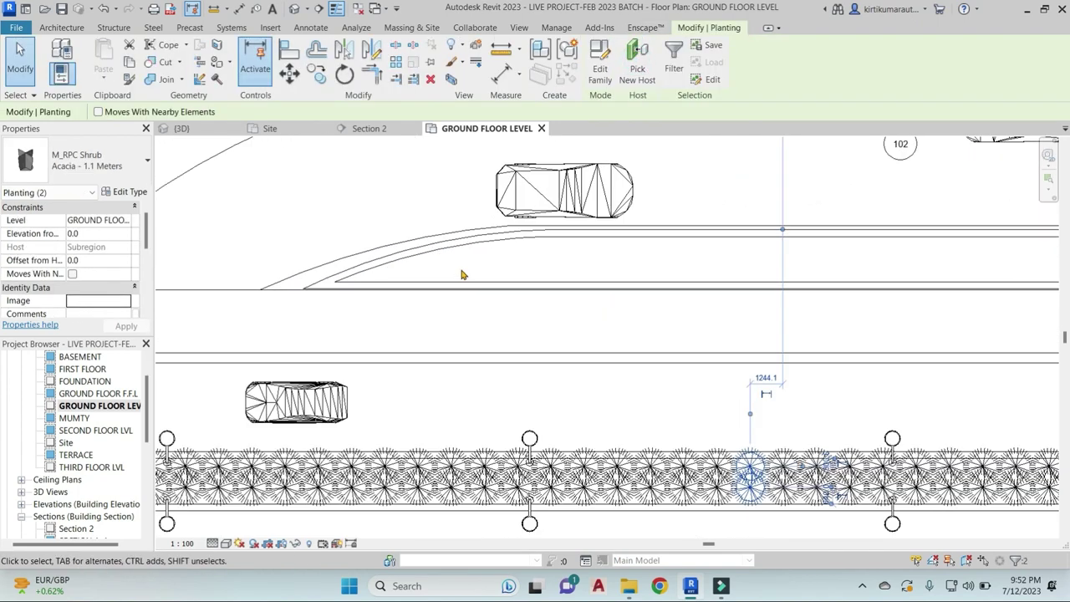
scroll(460, 267, up, 3)
key(Escape)
Place six Acacia 1.1 m shrubs along the walled strip using Create Similar
click(750, 478)
key(c)
key(s)
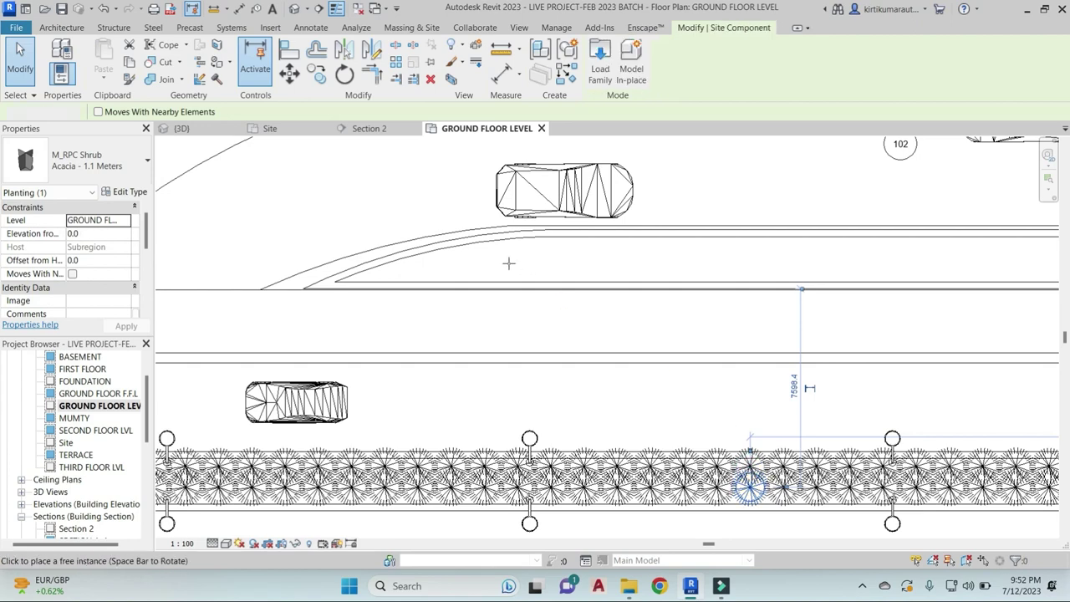
click(429, 268)
click(617, 267)
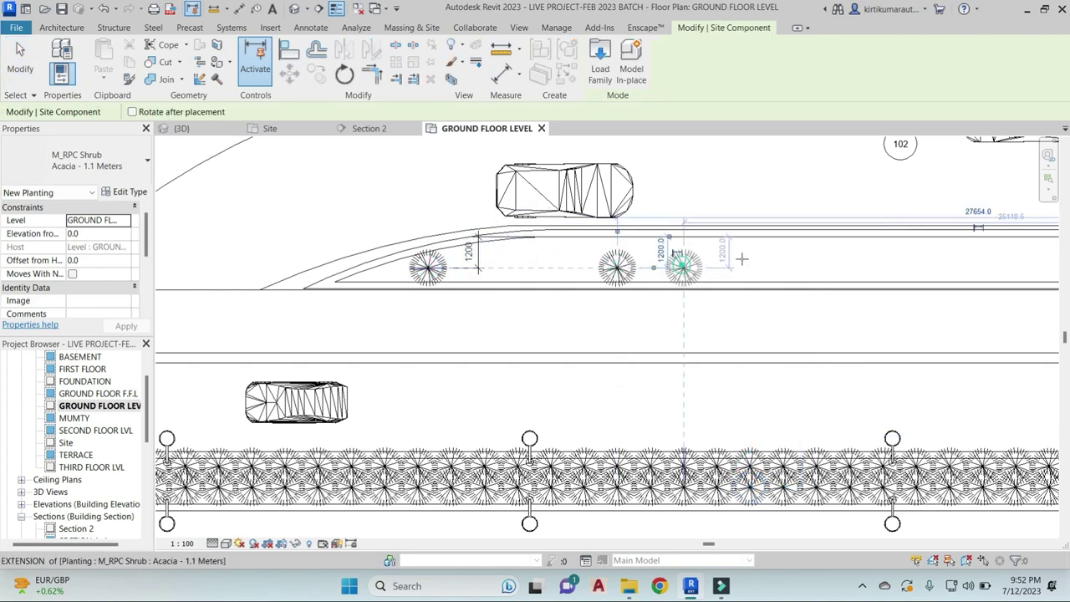
click(691, 268)
click(829, 255)
click(915, 255)
click(1039, 255)
Plant four more Acacia shrubs toward the strip's far left end, then stop placing
middle_drag(1039, 255, 623, 263)
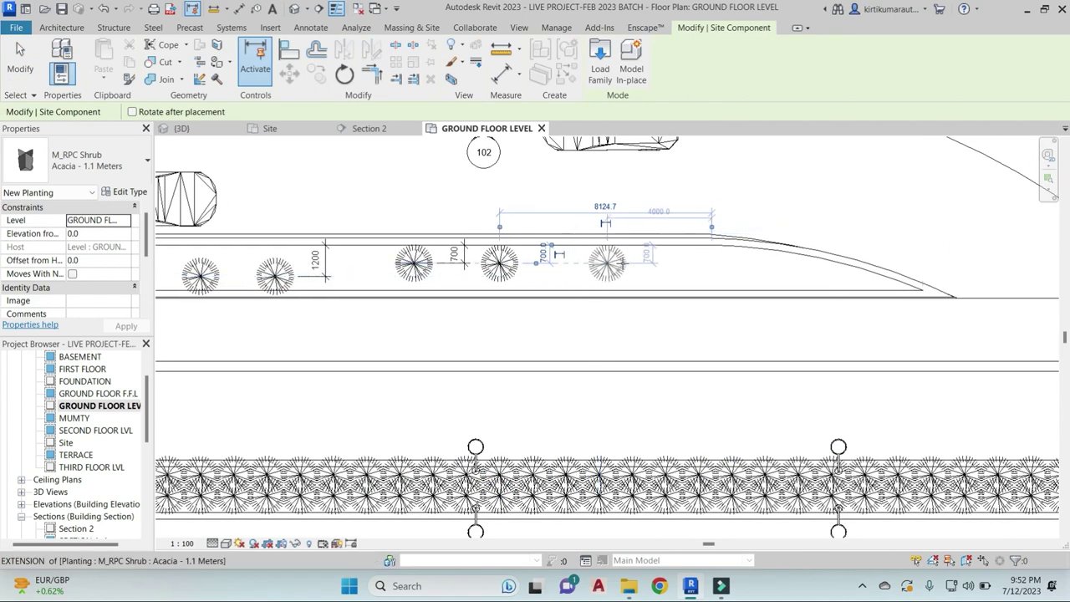
click(805, 270)
click(665, 274)
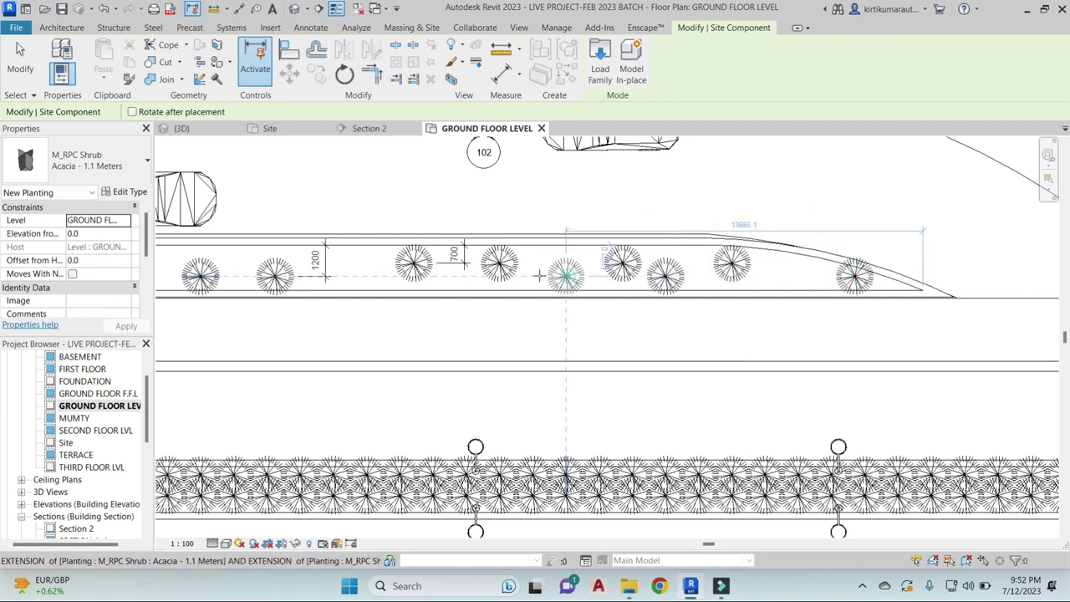
click(337, 266)
middle_drag(337, 266, 777, 280)
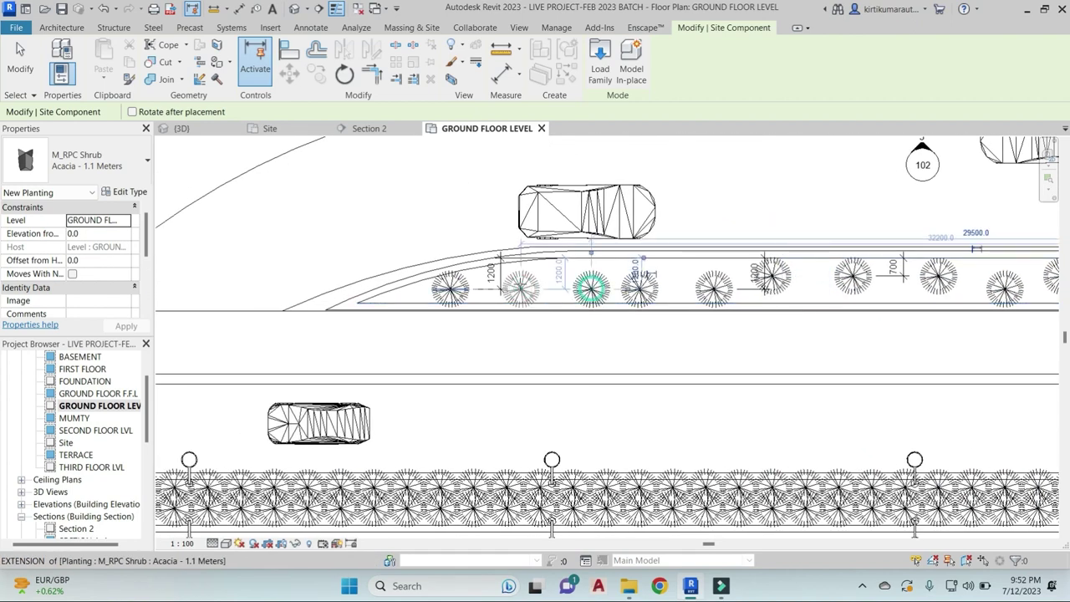
click(390, 291)
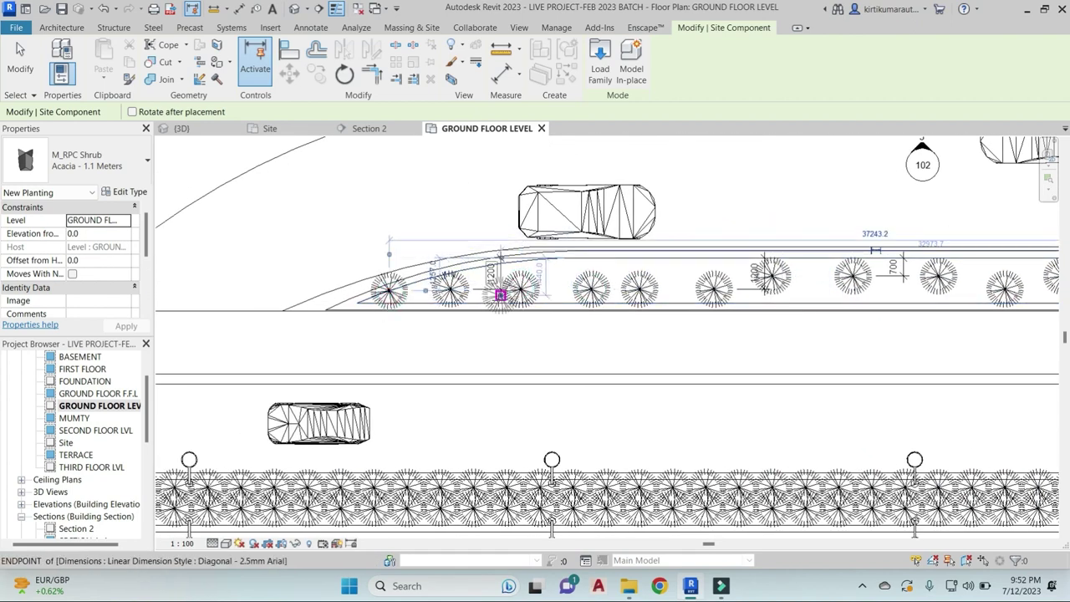
scroll(499, 299, down, 2)
click(657, 32)
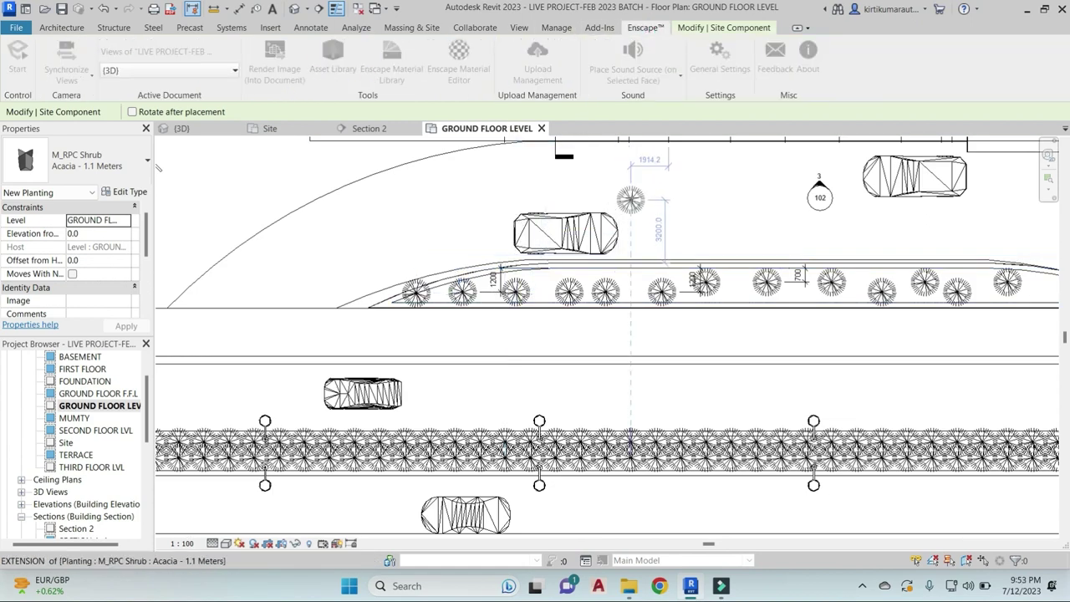
key(Escape)
key(Escape)
In the Enscape Asset Library, pick the Vegetation asset Coniferous Tree 001 Fir
click(333, 63)
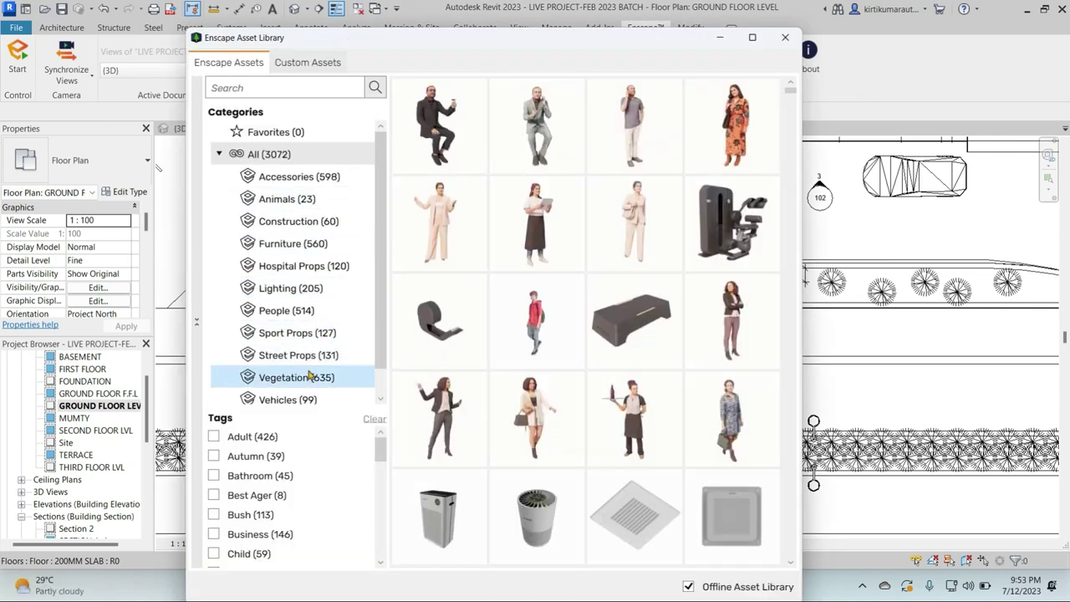
click(309, 373)
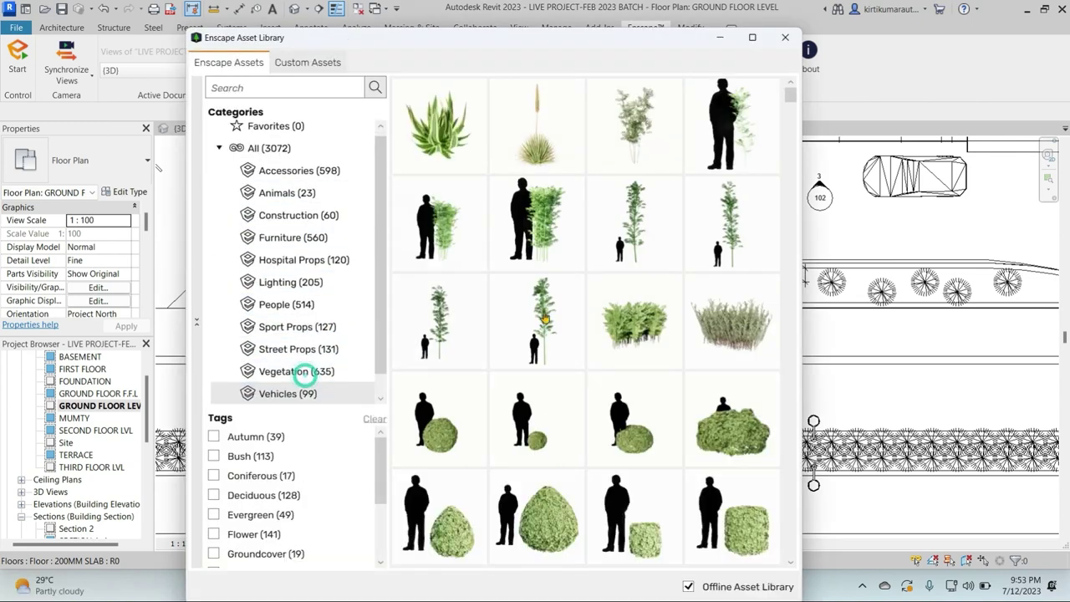
scroll(585, 301, down, 5)
scroll(587, 303, down, 5)
scroll(588, 304, down, 5)
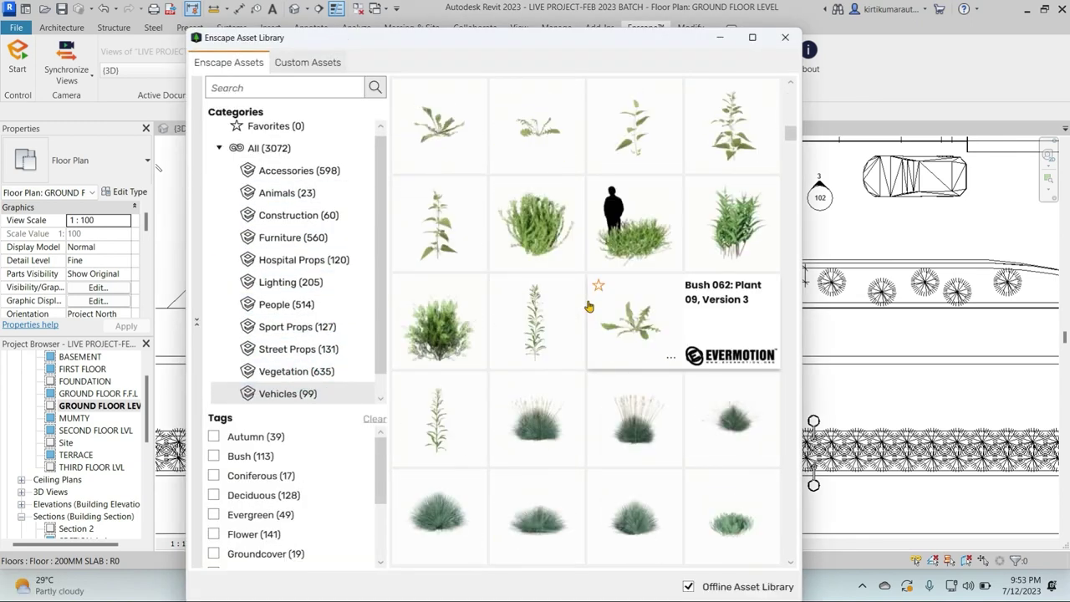
scroll(589, 307, down, 5)
scroll(590, 306, down, 3)
scroll(589, 307, down, 5)
scroll(589, 307, down, 2)
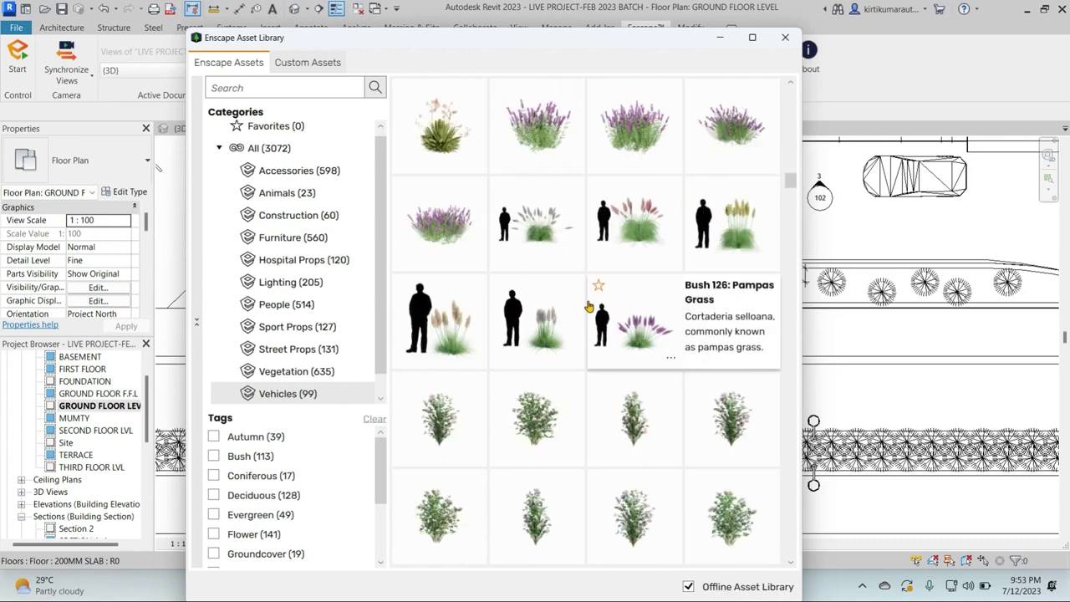
scroll(589, 306, down, 1)
scroll(589, 306, down, 5)
scroll(589, 303, down, 2)
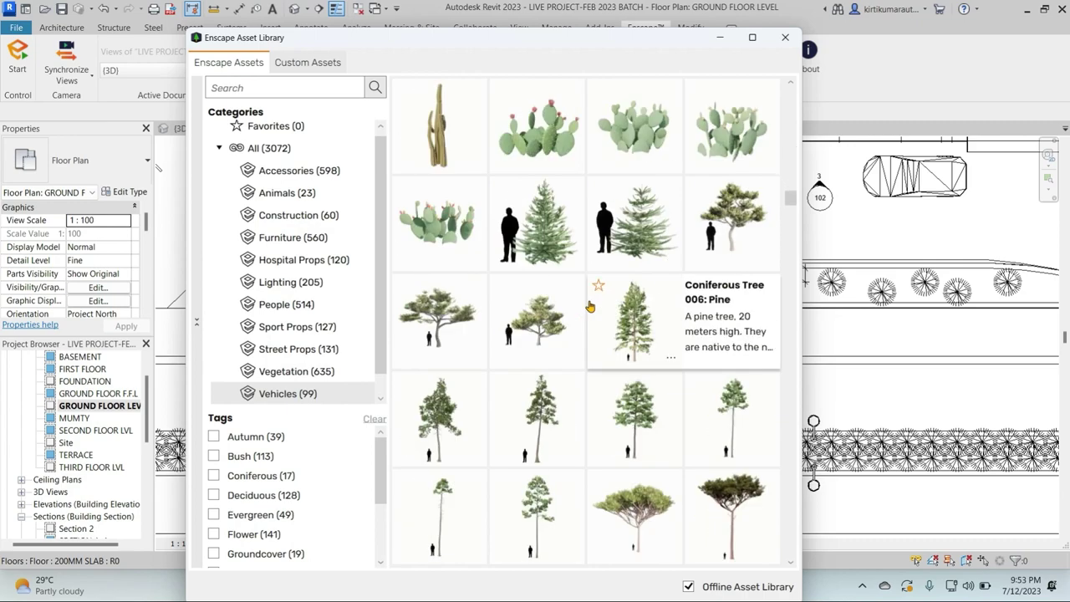
click(547, 224)
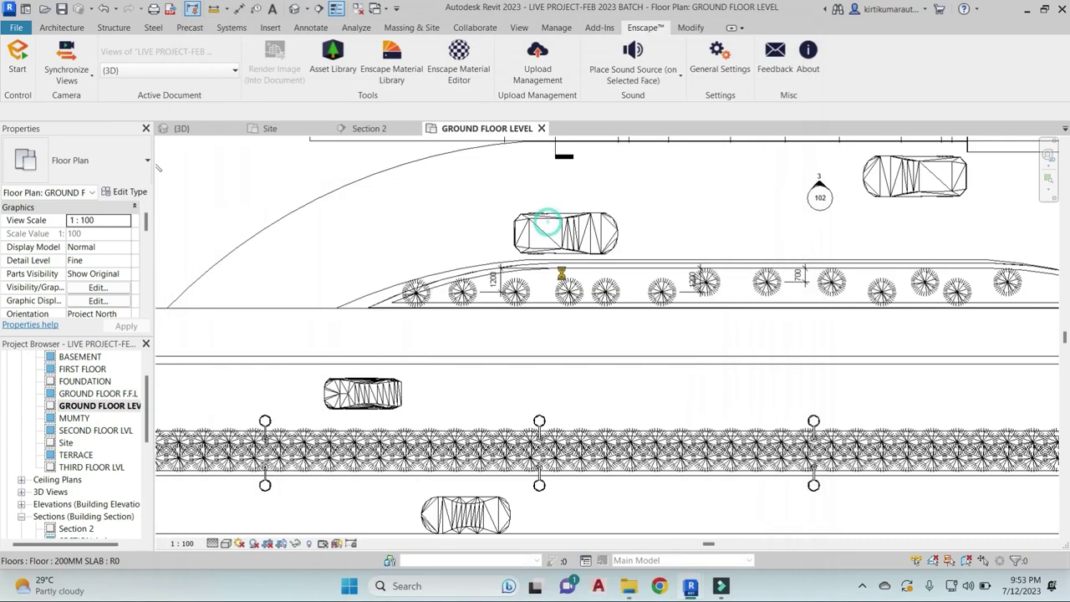
Place three fir trees along the median strip
click(448, 292)
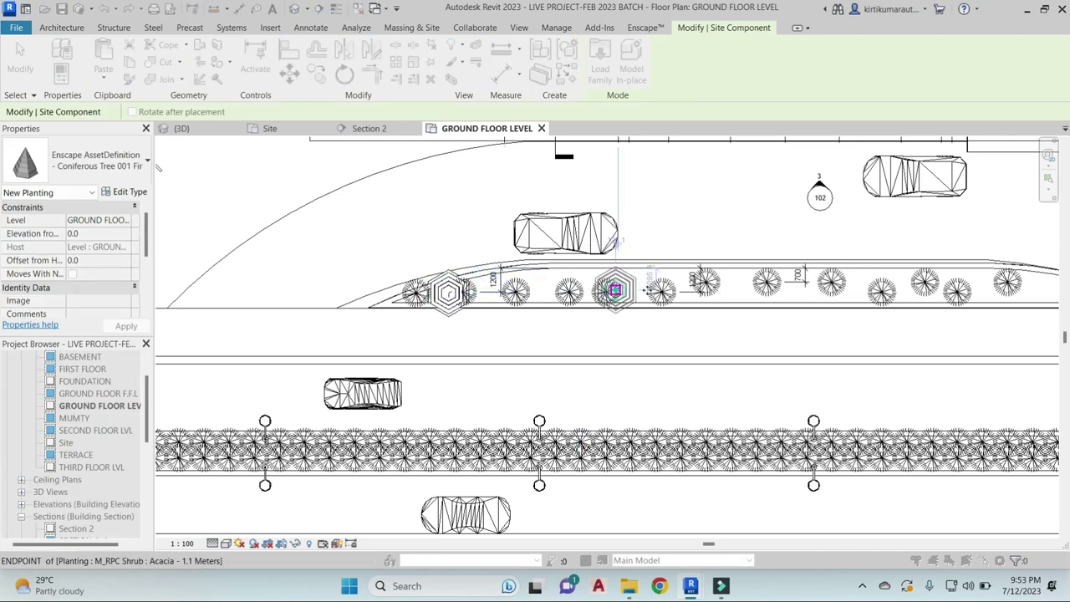
click(615, 290)
click(792, 290)
middle_drag(792, 290, 570, 292)
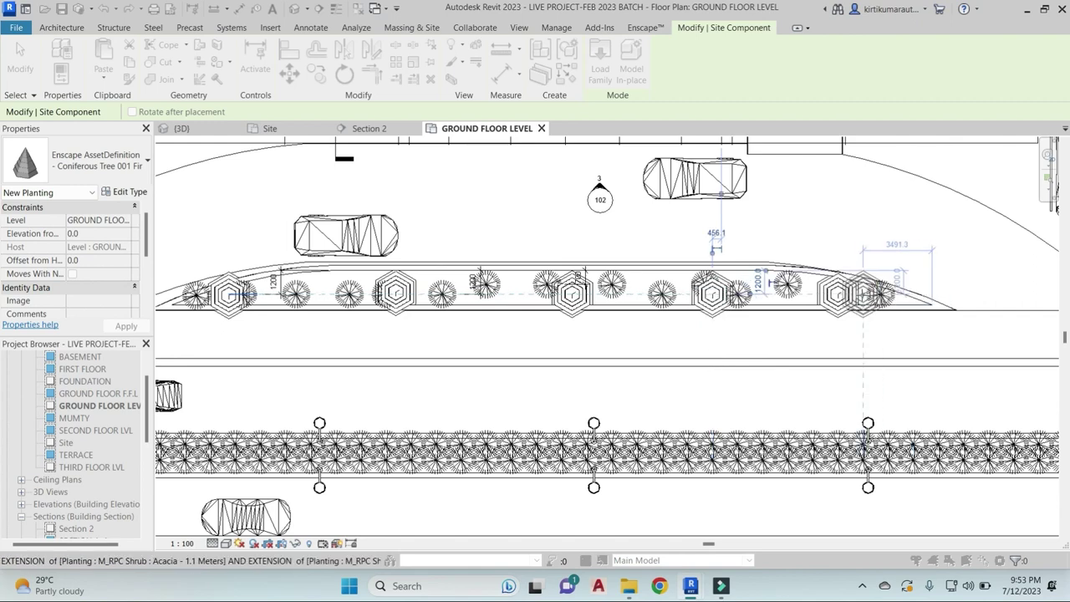
Place a row of five fir trees down the curved road edge
scroll(865, 280, down, 5)
scroll(663, 259, up, 2)
scroll(686, 276, up, 1)
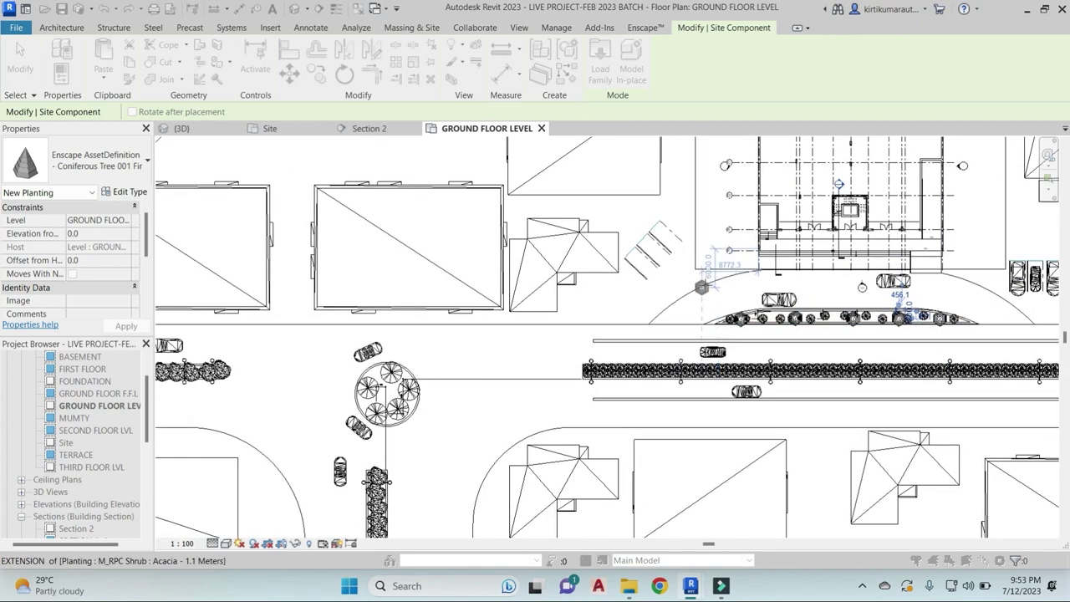
scroll(694, 272, up, 1)
scroll(701, 266, up, 1)
click(700, 277)
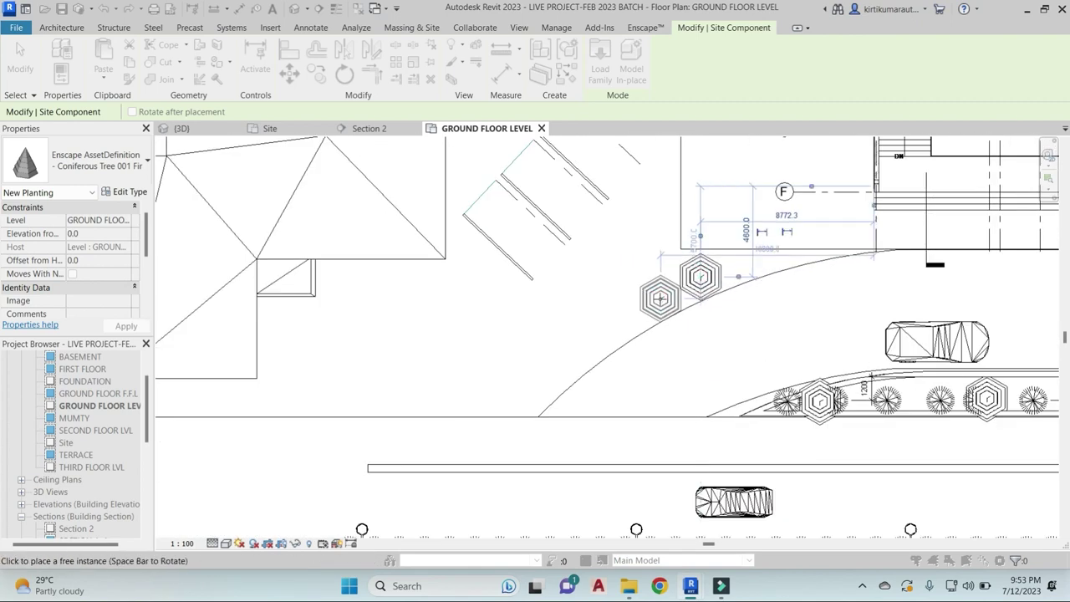
click(660, 299)
click(625, 324)
click(565, 352)
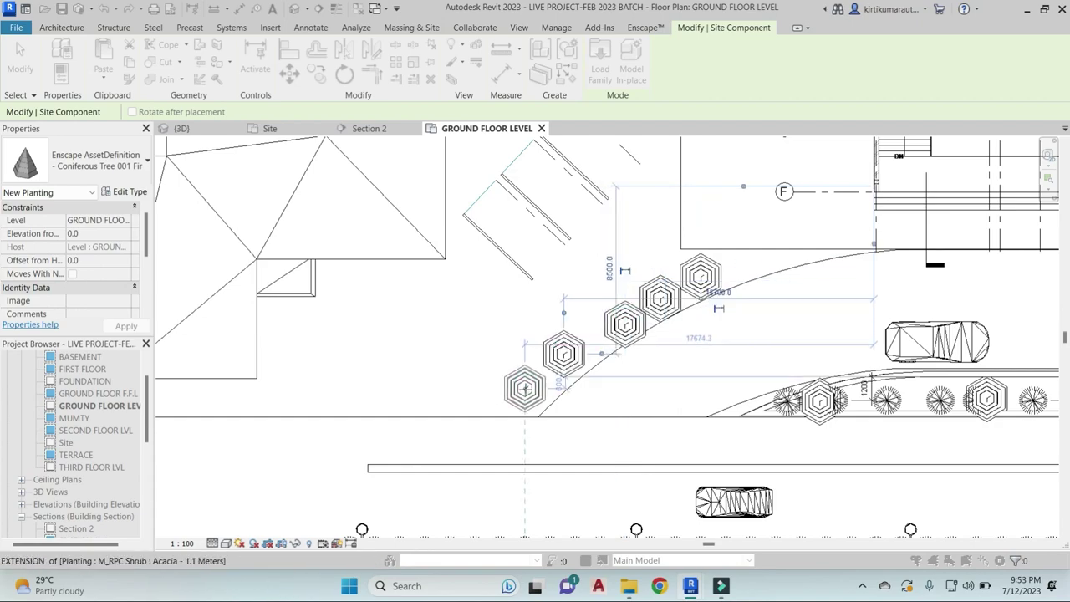
click(520, 393)
Close the asset library, stop placing trees, and delete the unwanted tree near the curve
scroll(520, 393, down, 4)
scroll(718, 267, up, 2)
scroll(718, 268, up, 1)
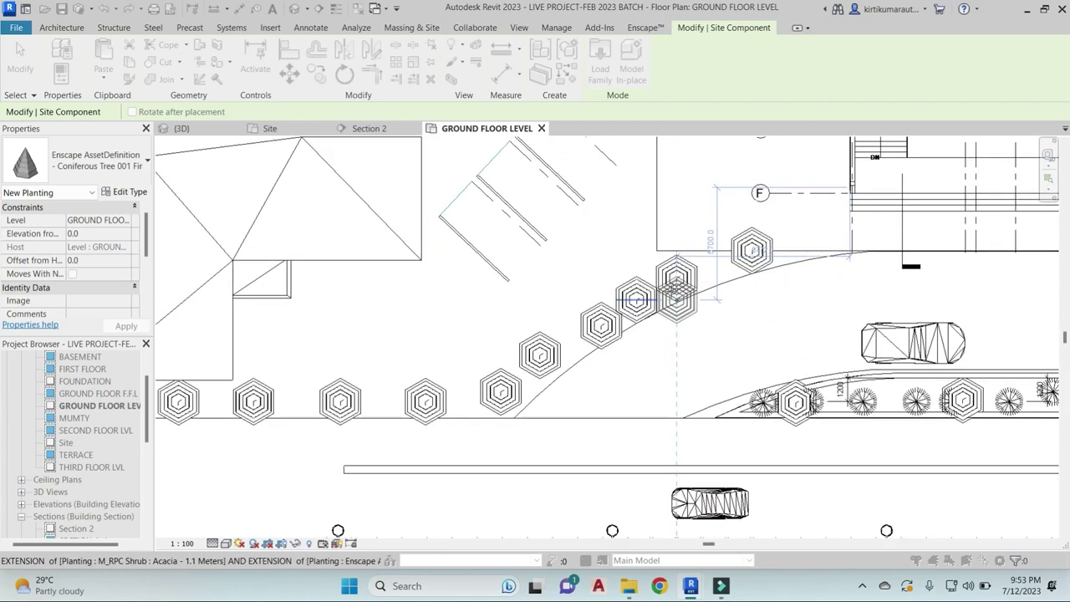
click(741, 214)
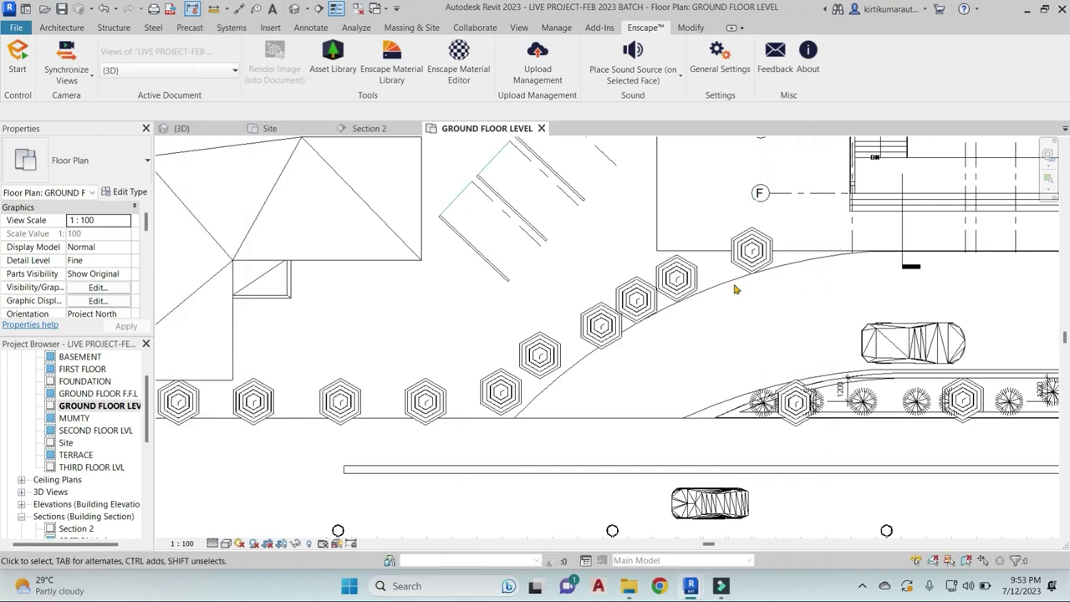
scroll(647, 418, down, 2)
scroll(640, 405, down, 2)
scroll(640, 405, down, 3)
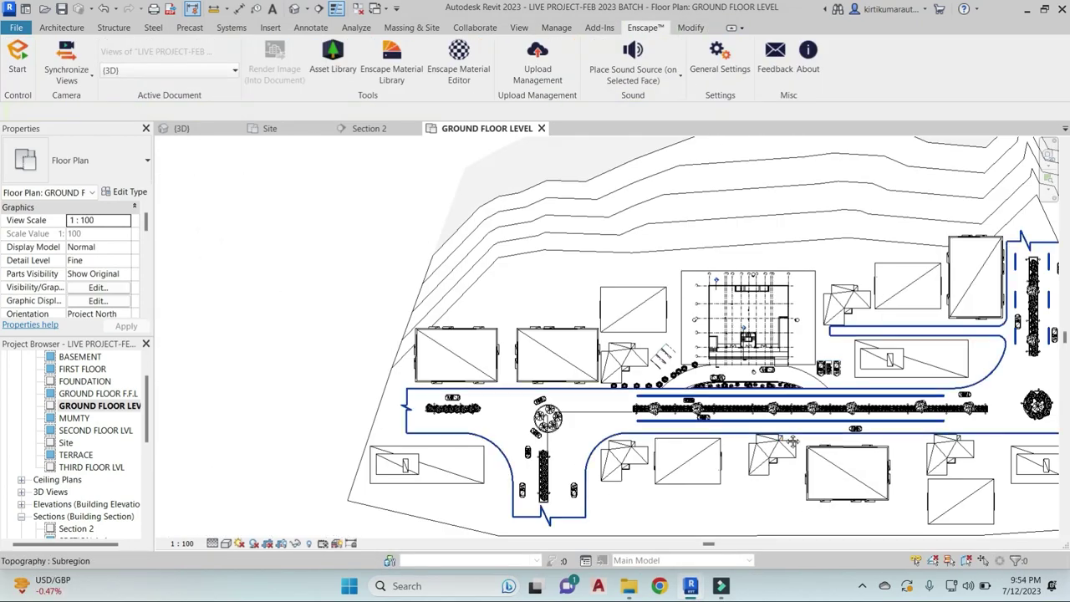
scroll(645, 346, up, 4)
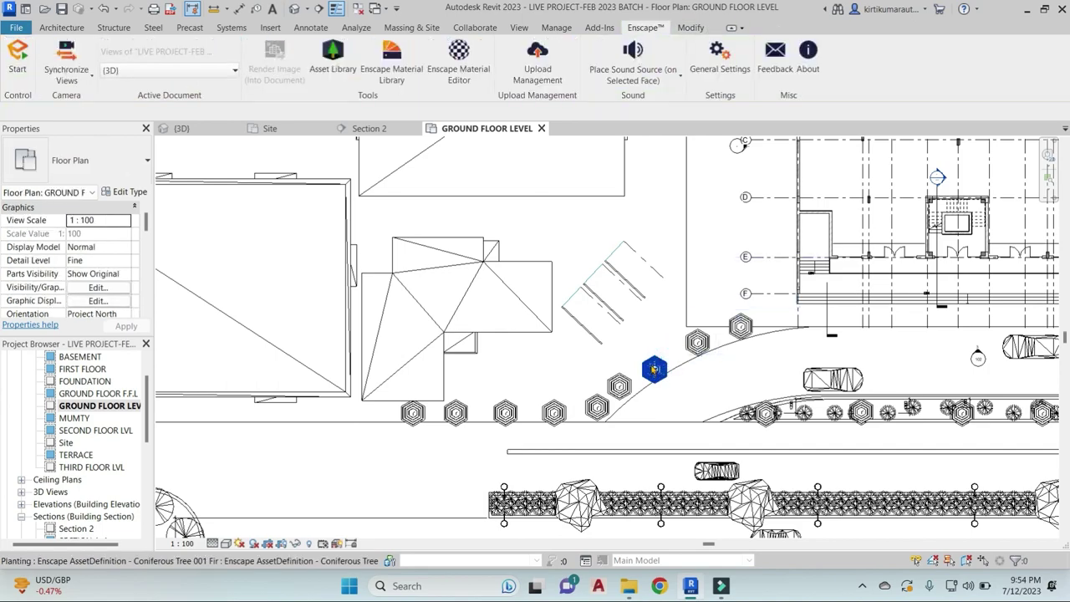
key(Escape)
click(697, 341)
key(Delete)
click(619, 386)
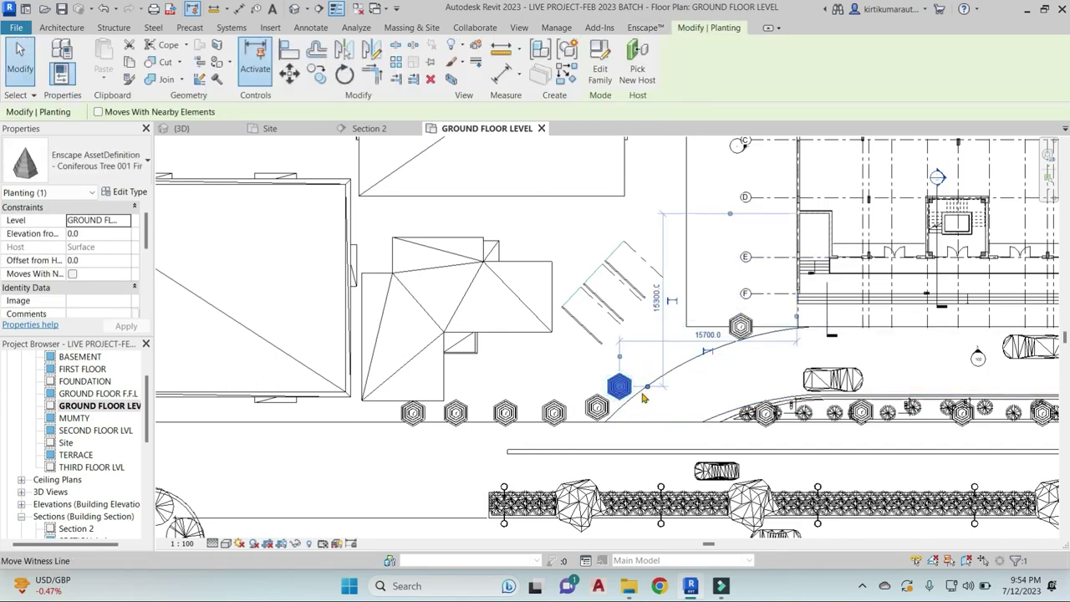
scroll(619, 386, down, 2)
scroll(584, 401, down, 2)
scroll(537, 428, down, 1)
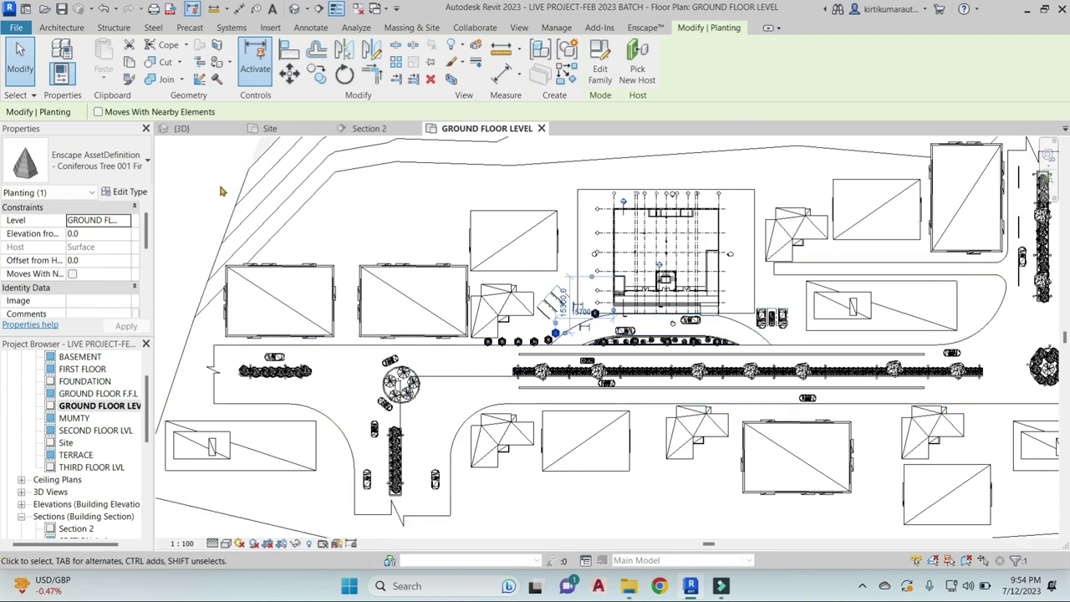
click(643, 28)
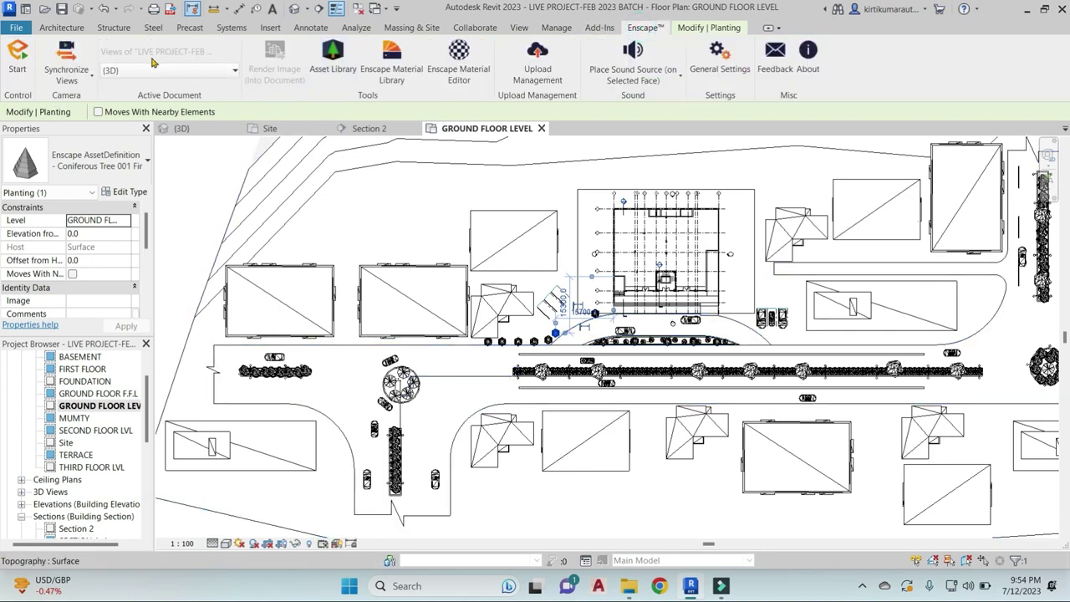
Pick the Allen 003 Bicycle asset from the Enscape Asset Library
click(333, 57)
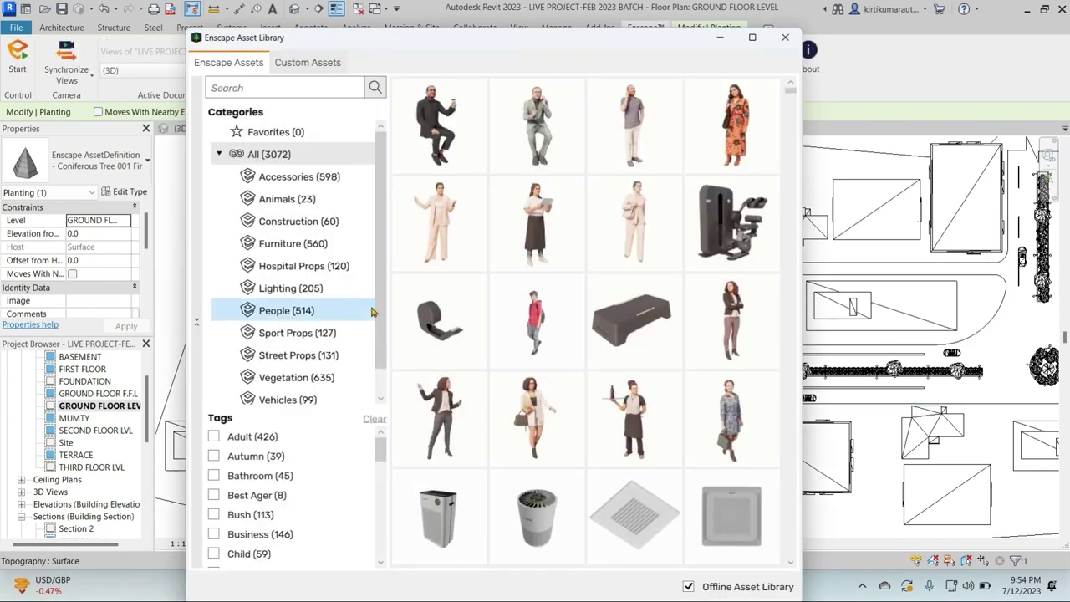
scroll(589, 303, down, 5)
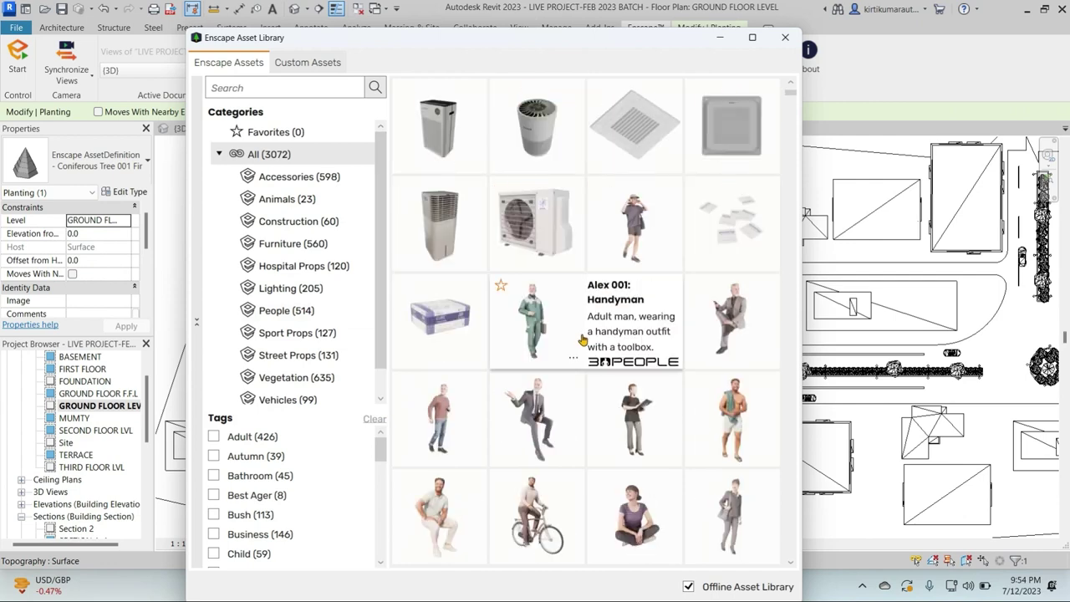
click(554, 556)
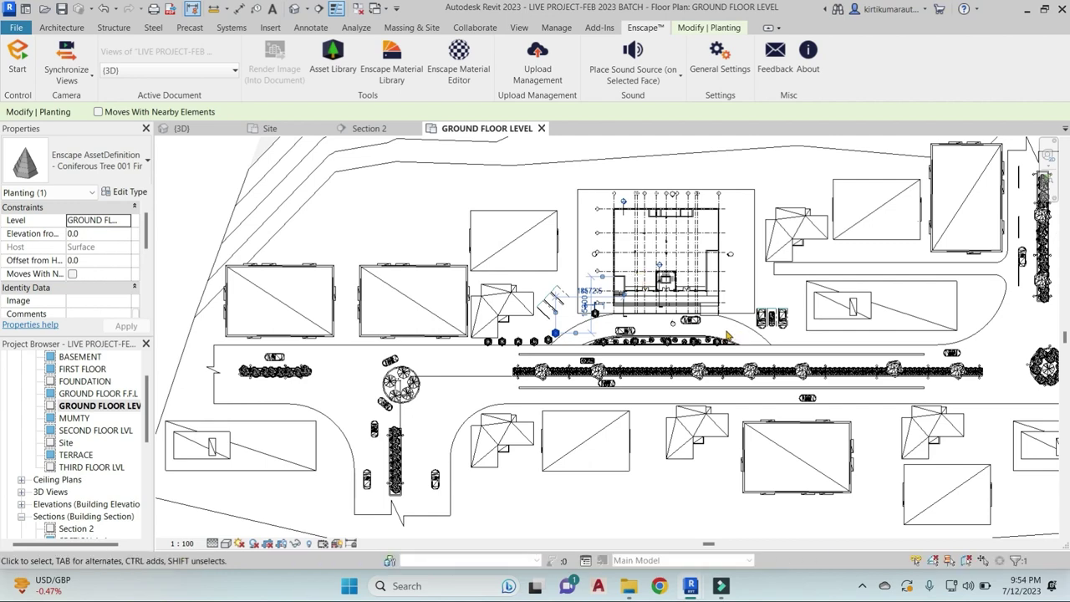
Cancel the bicycle placement and switch to the Massing & Site tools
scroll(724, 328, up, 2)
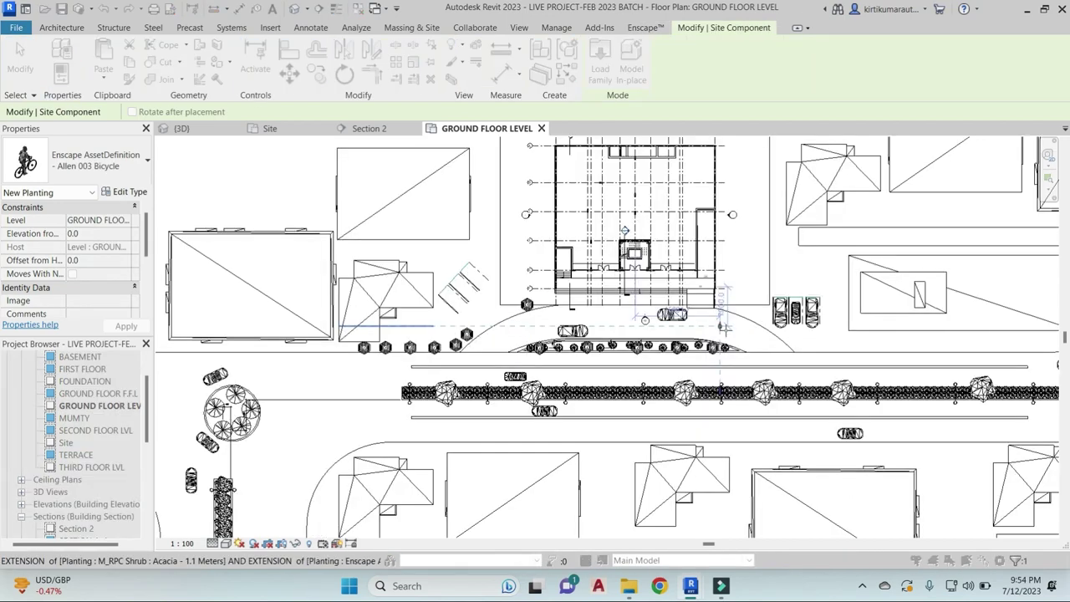
scroll(724, 327, up, 2)
scroll(727, 329, up, 2)
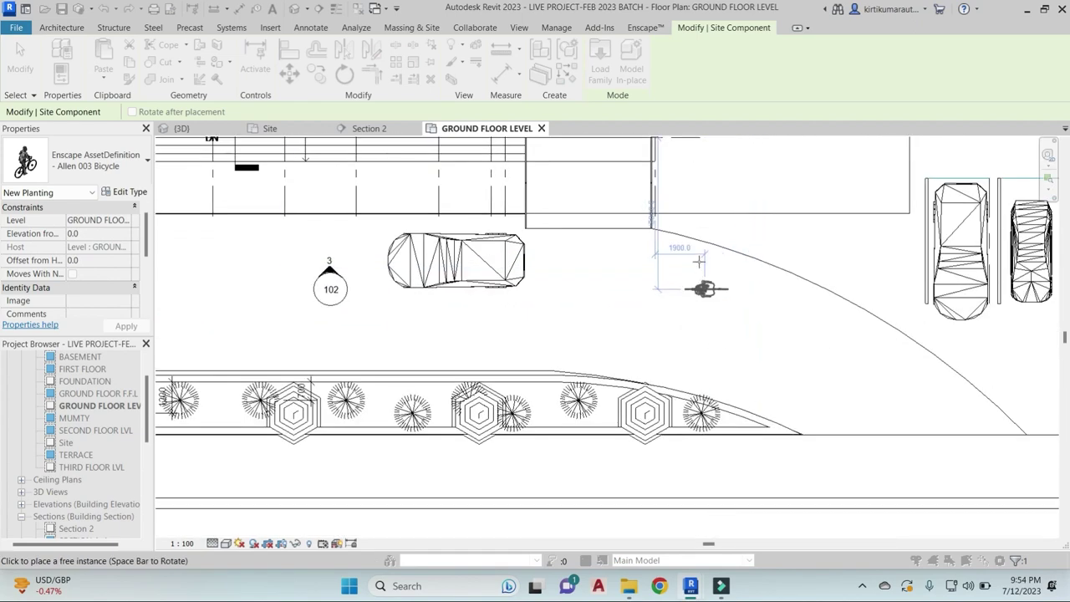
scroll(676, 306, down, 2)
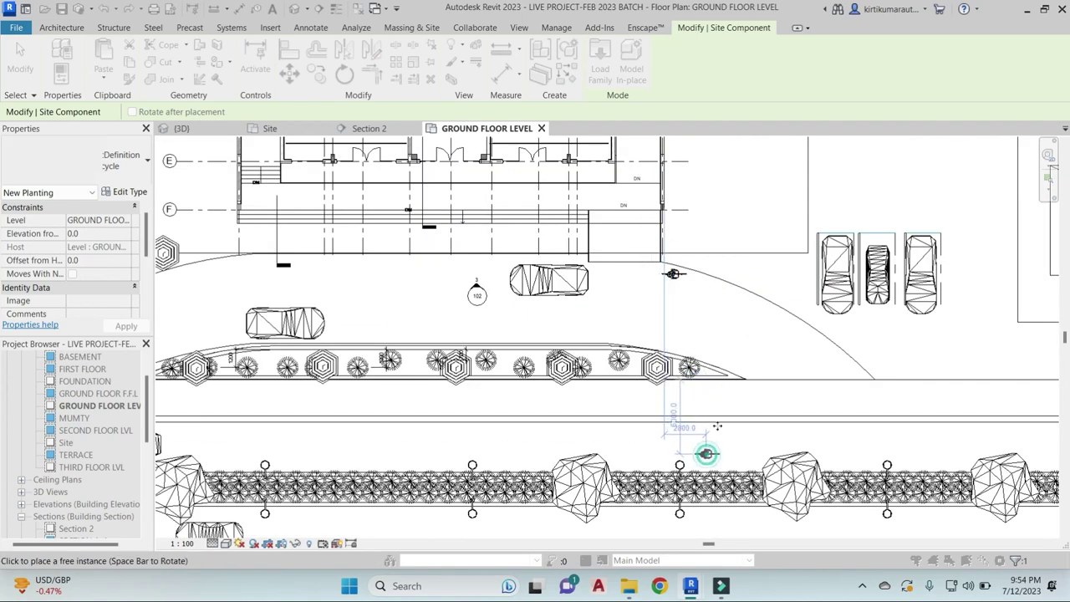
scroll(710, 443, down, 3)
scroll(766, 395, up, 3)
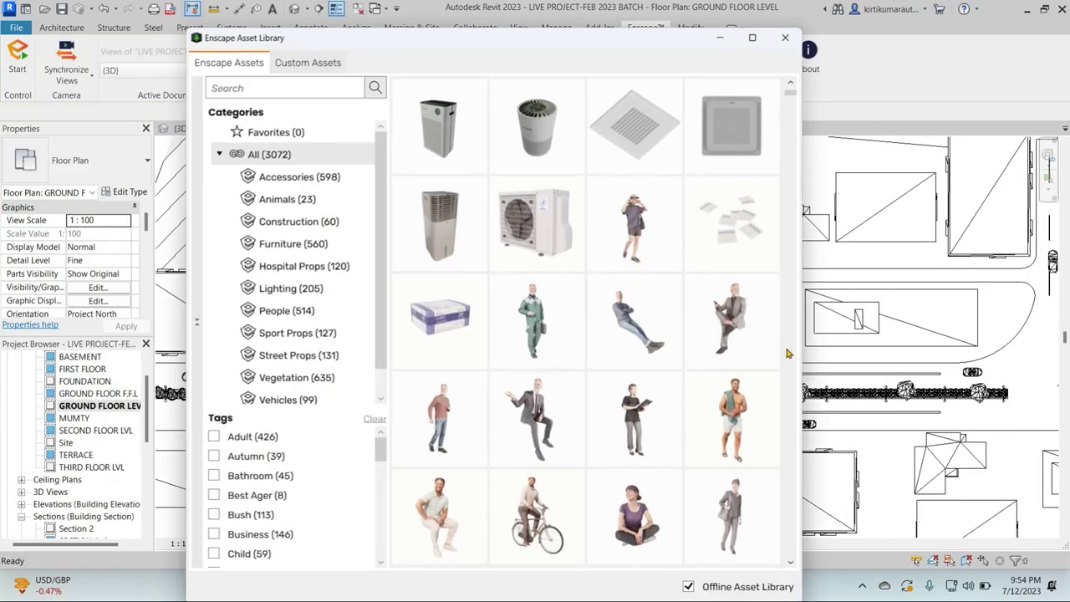
key(Escape)
scroll(781, 298, down, 2)
scroll(760, 309, down, 2)
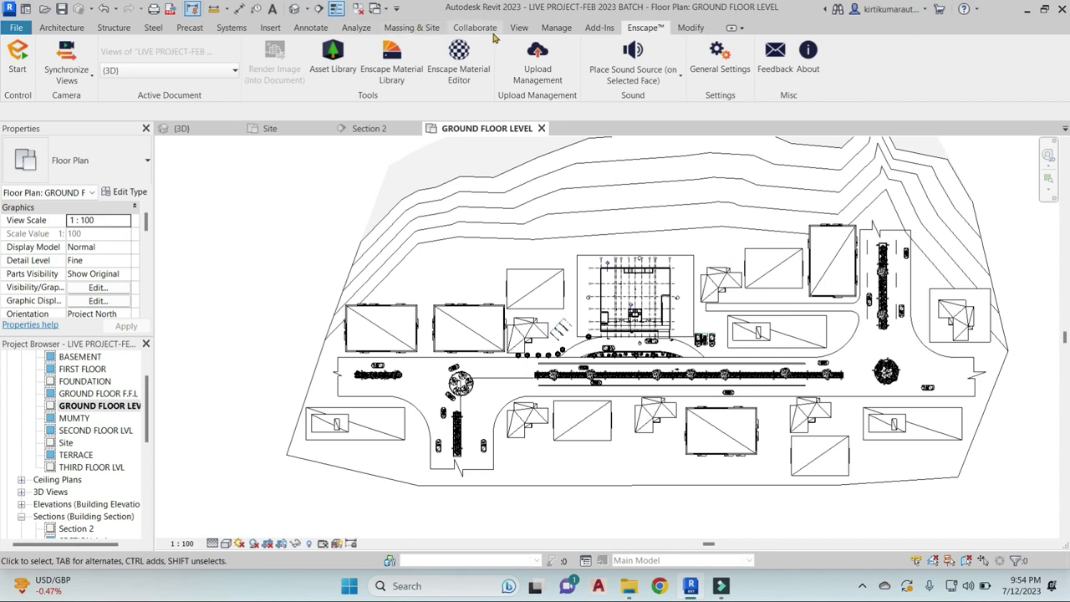
click(411, 27)
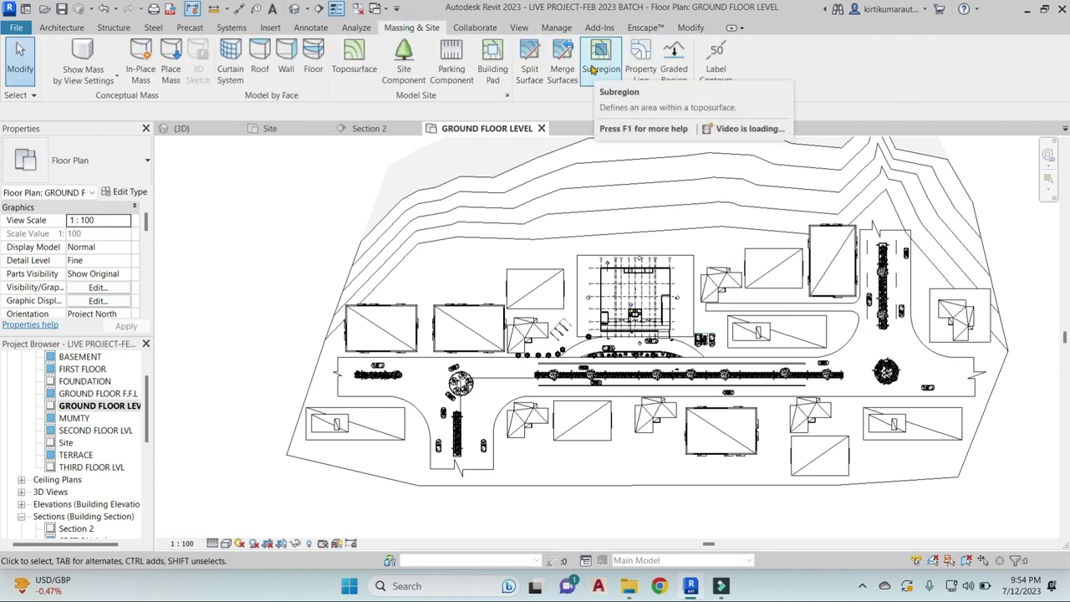
Sketch a rectangular 600 m² property line around the empty lot north of the building
click(640, 60)
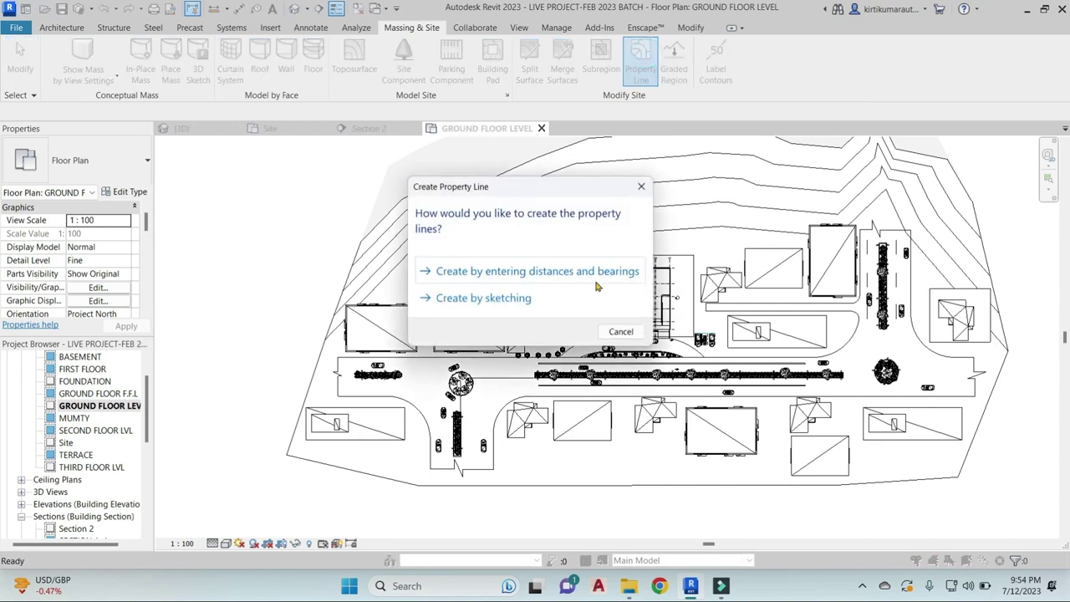
click(483, 298)
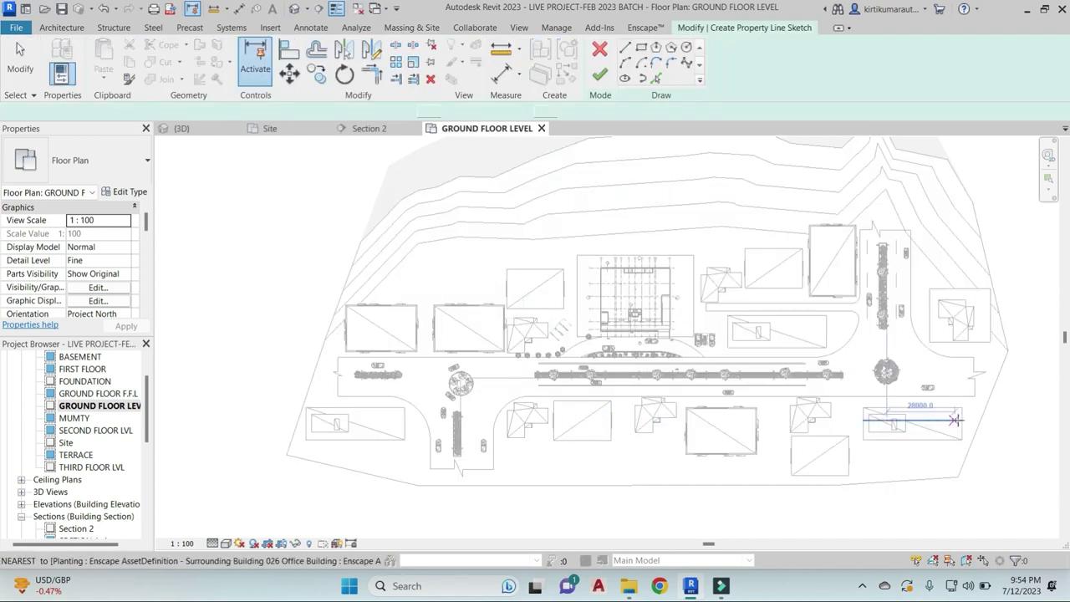
scroll(843, 249, up, 3)
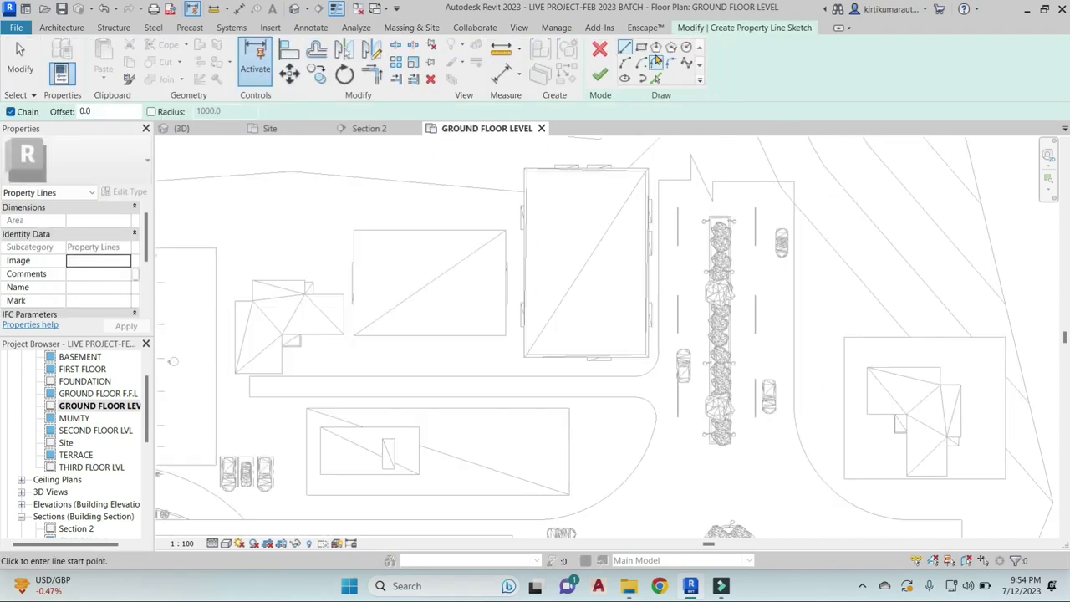
click(641, 48)
click(811, 173)
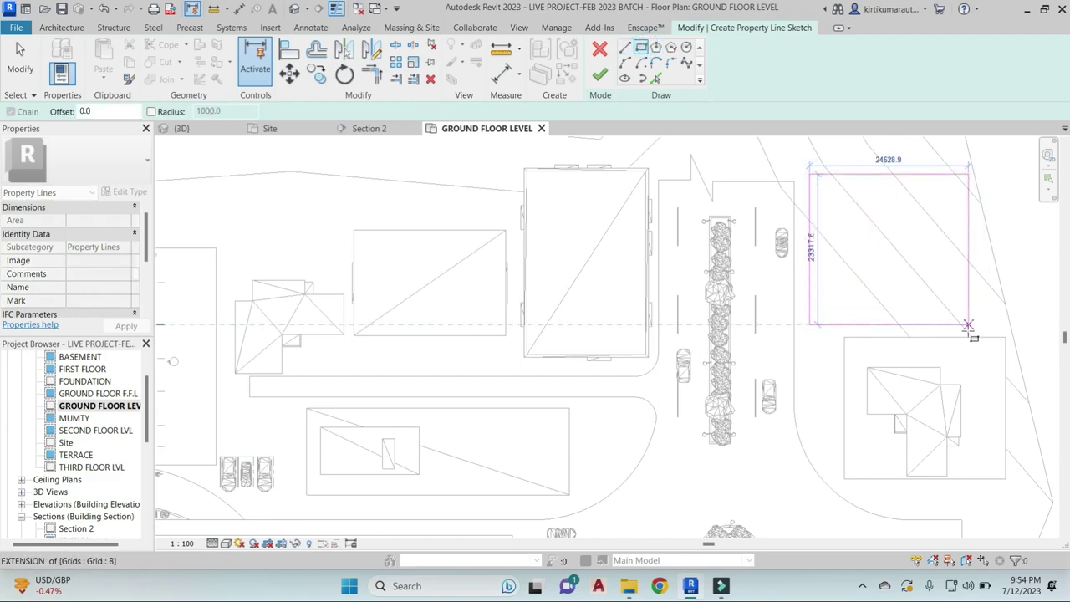
click(969, 329)
click(600, 76)
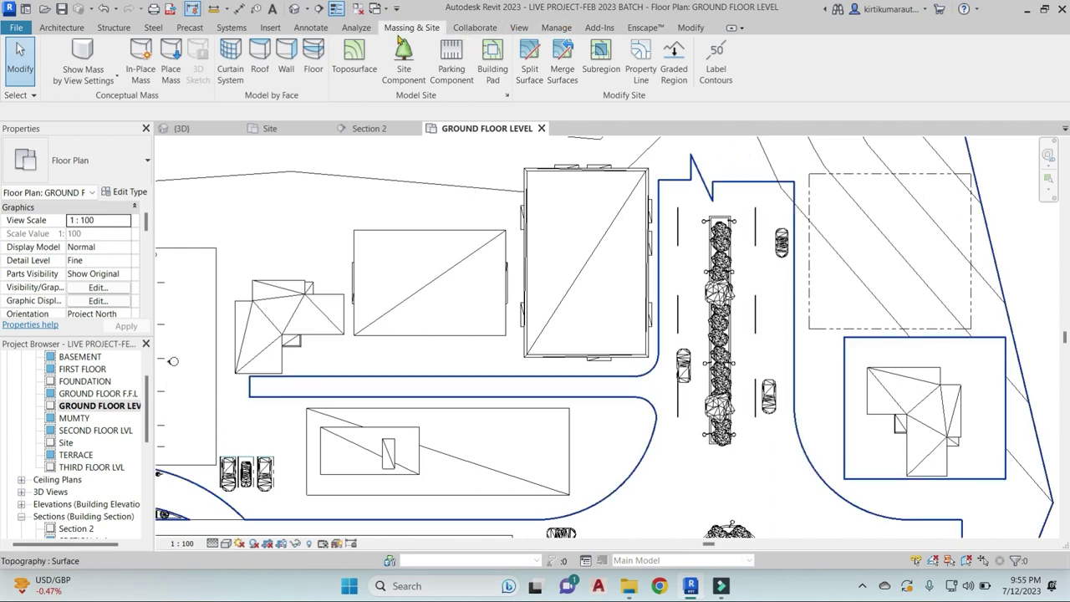
click(322, 30)
click(246, 63)
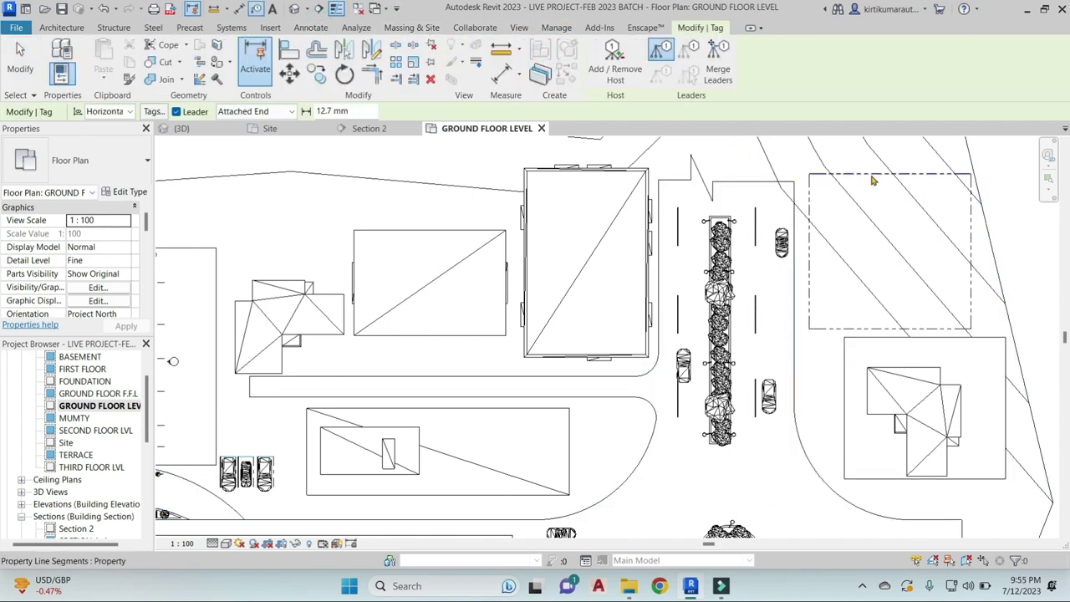
Tag the property line, loading the M_Property Line Tag family from Annotations
click(874, 175)
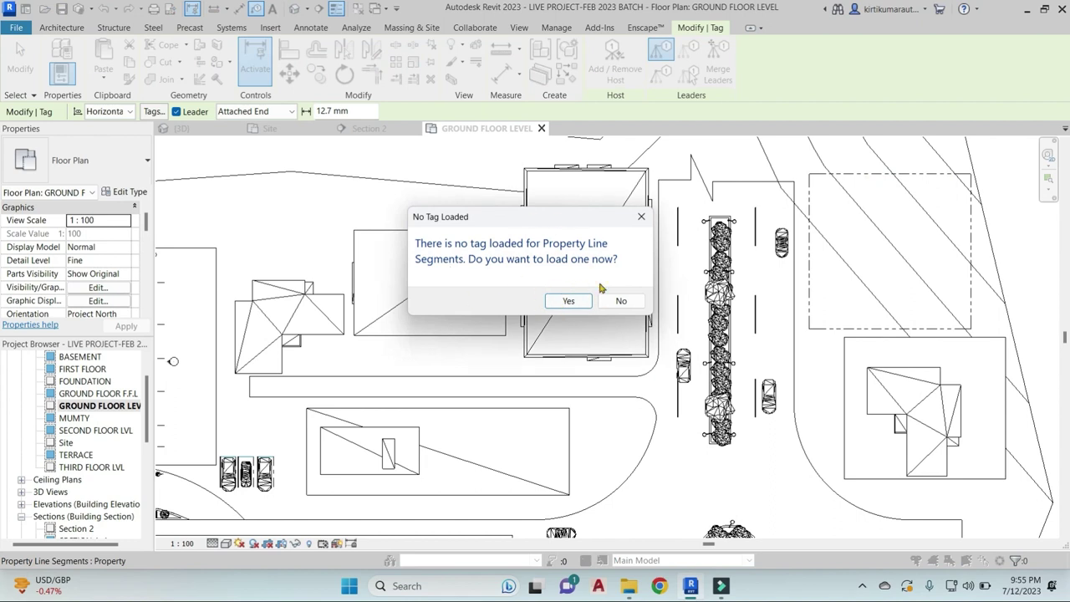
click(584, 302)
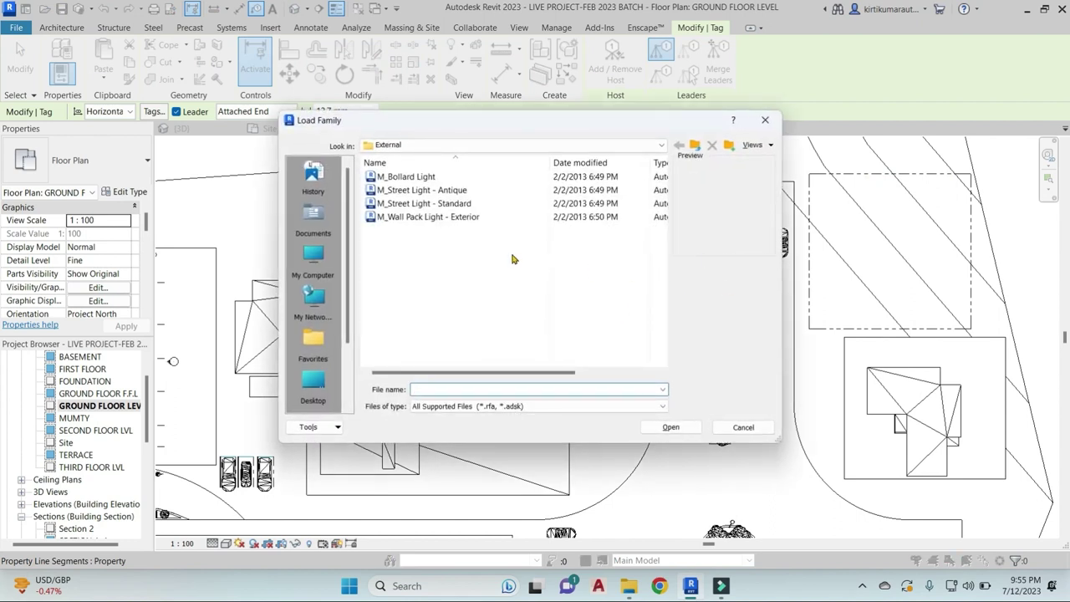
click(694, 146)
click(695, 146)
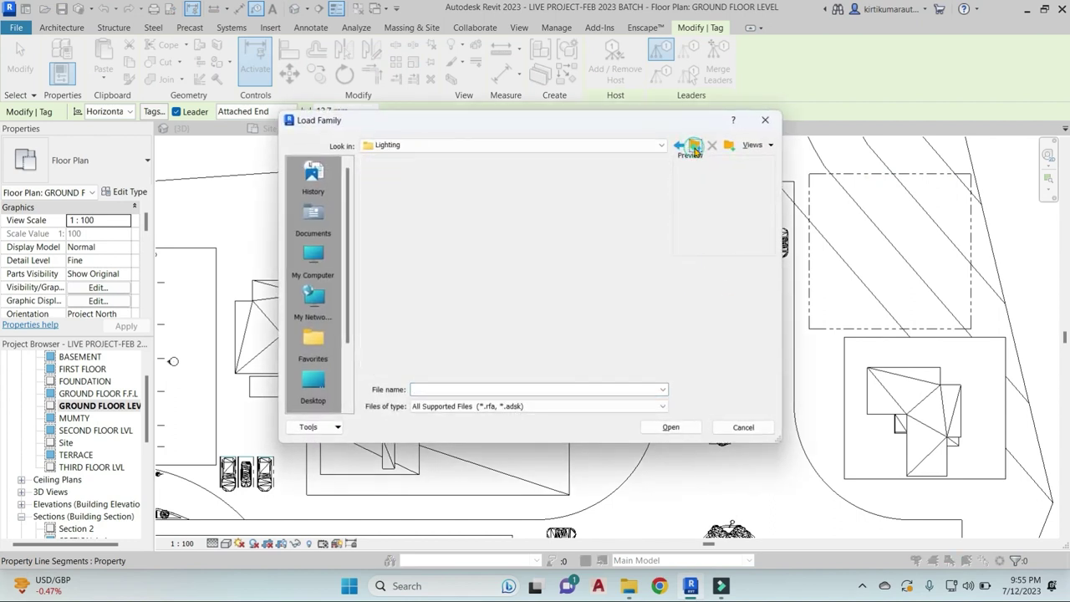
click(695, 145)
double_click(422, 190)
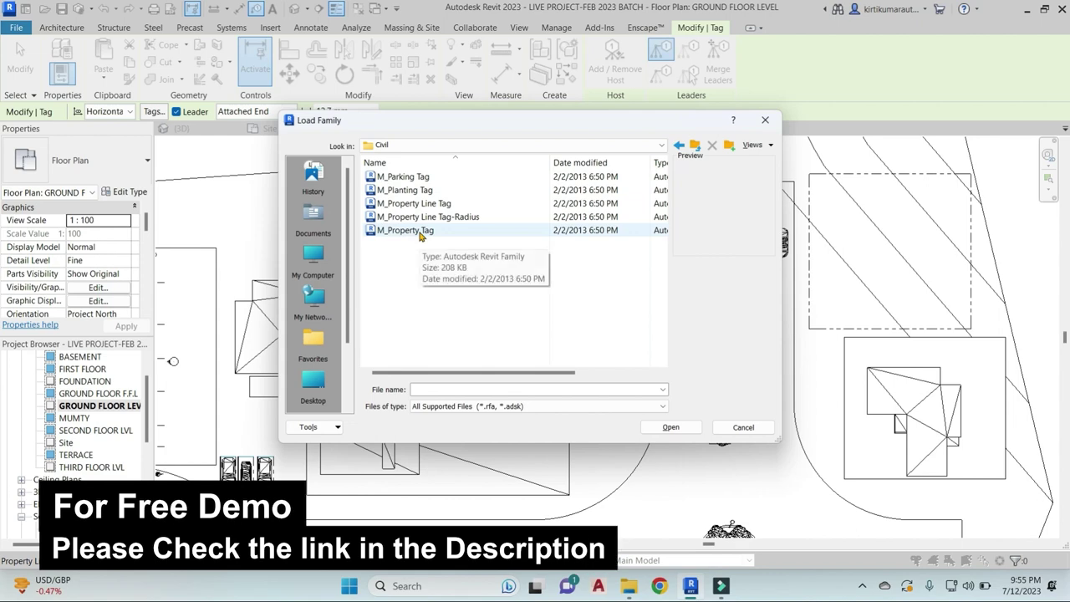
click(435, 203)
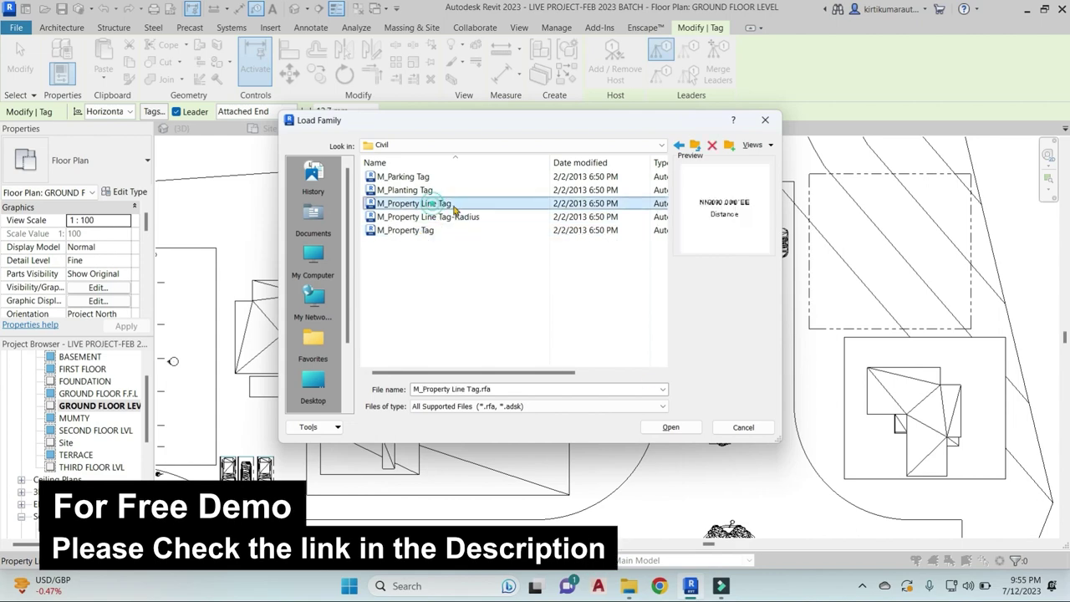
click(671, 427)
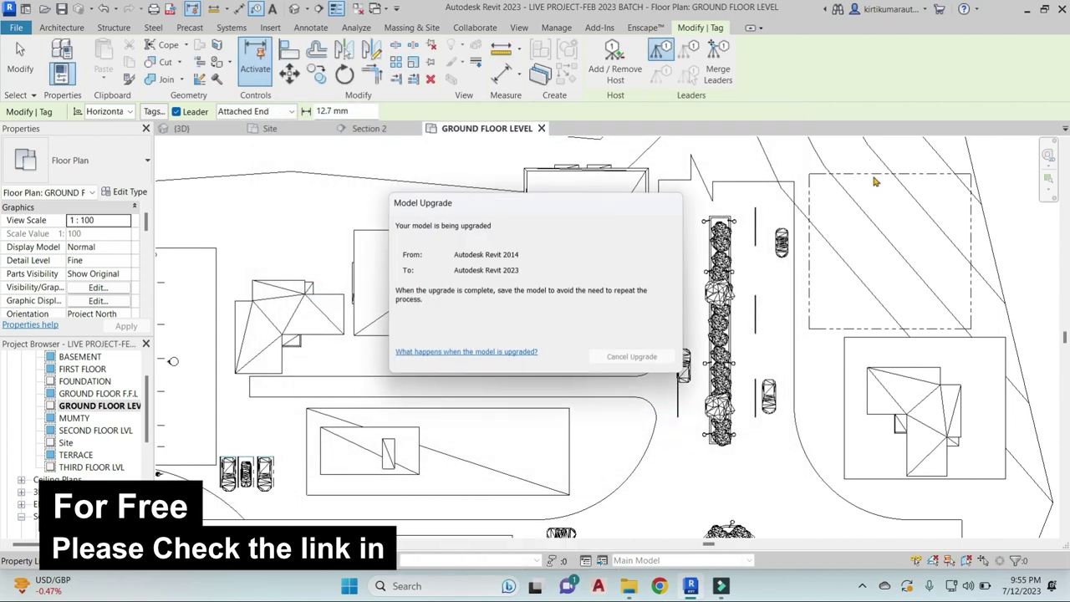
Place the tag reading N 90° 00' 00" E, 25.00 m on the top edge, text below the line
click(878, 177)
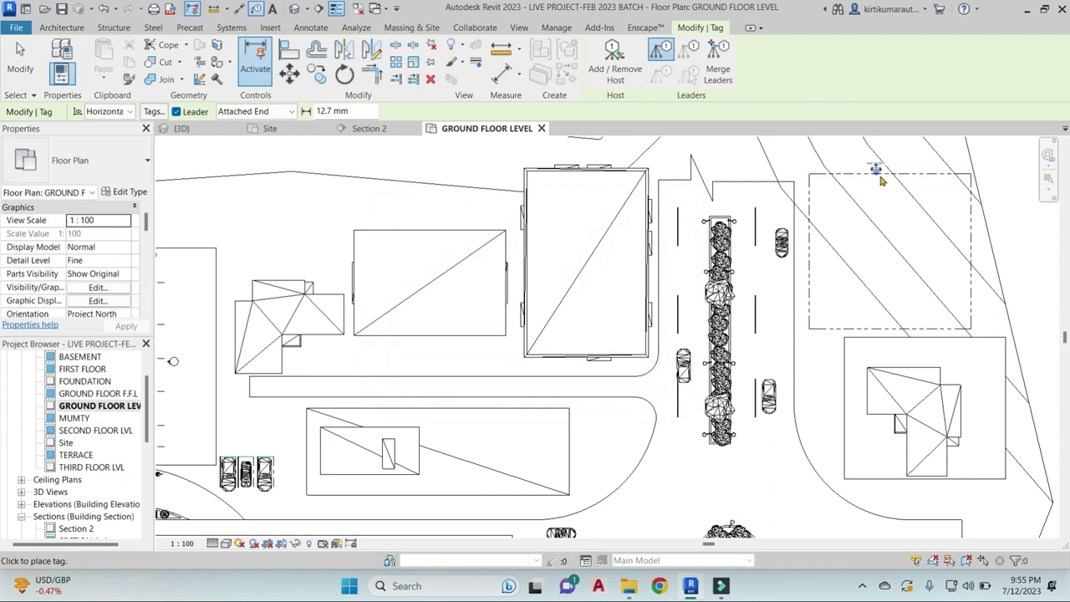
scroll(877, 180, up, 5)
drag(868, 218, 867, 234)
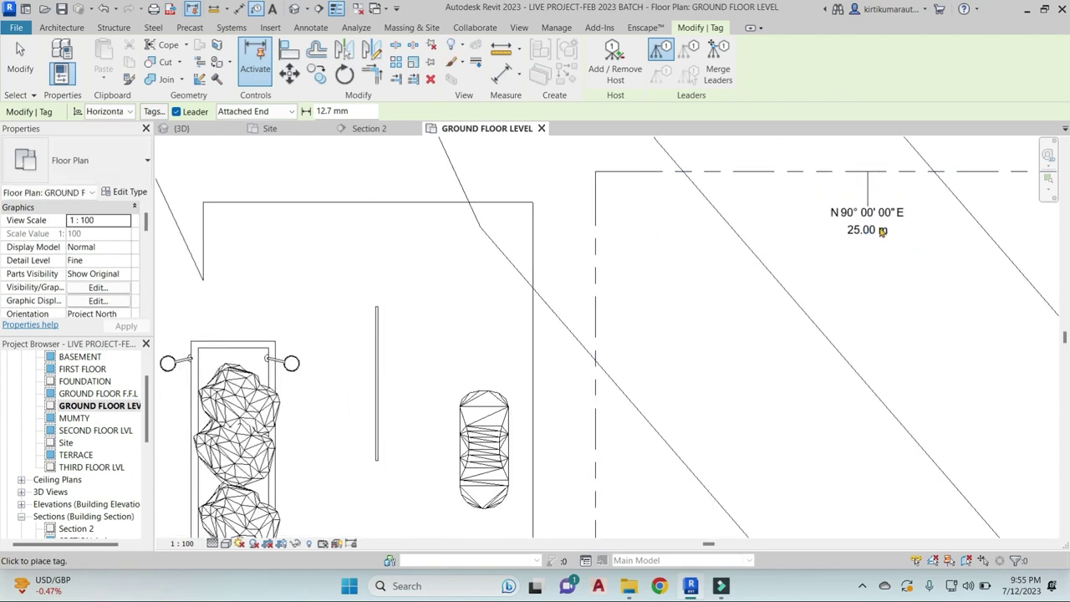
click(865, 299)
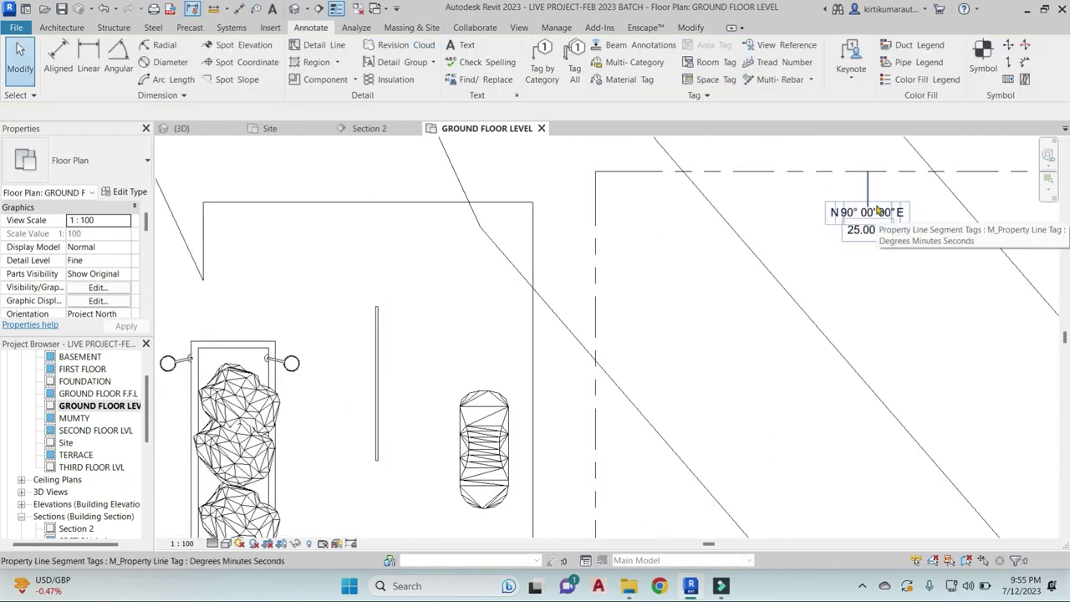
scroll(873, 241, down, 5)
scroll(871, 241, down, 5)
Pan and zoom out to frame the whole site plan with its toposurface
scroll(872, 234, up, 3)
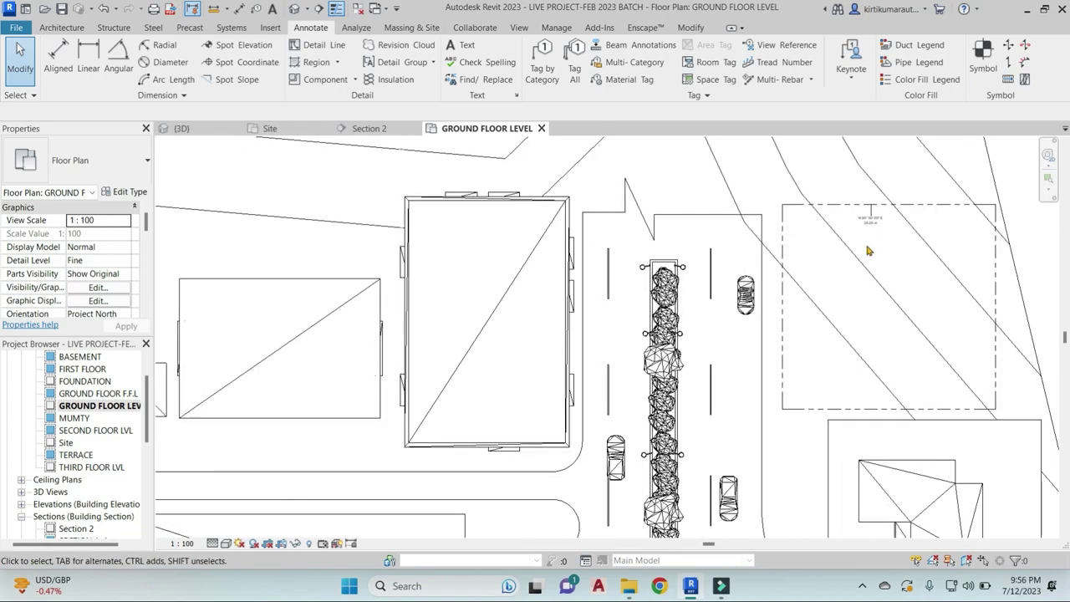
scroll(869, 243, down, 4)
mouse_move(861, 248)
middle_down()
mouse_move(891, 292)
mouse_move(873, 387)
middle_up()
scroll(891, 292, down, 3)
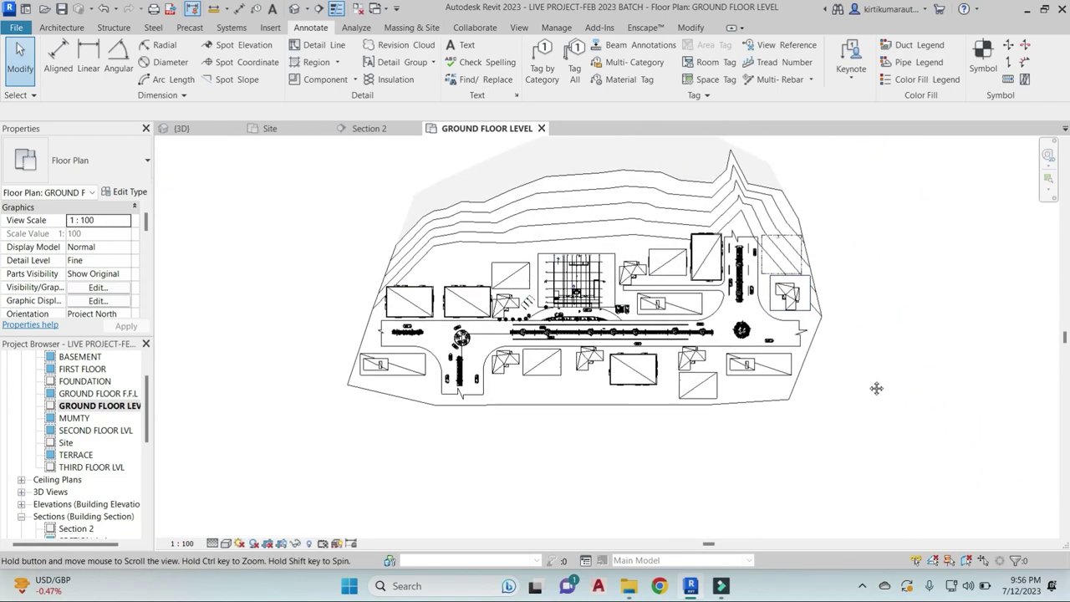
middle_drag(882, 329, 861, 360)
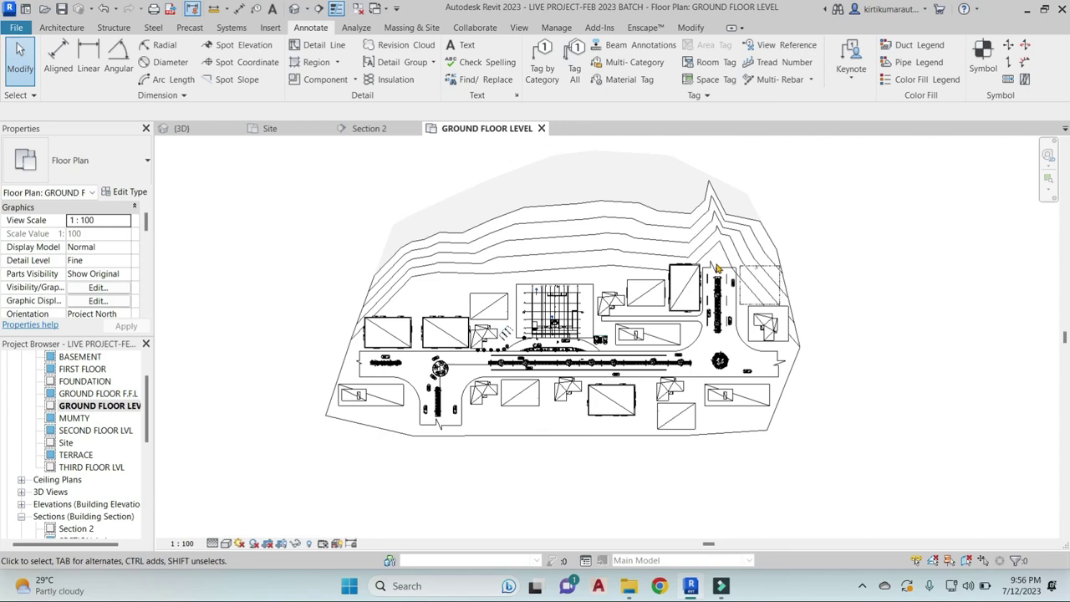
scroll(563, 199, up, 2)
click(565, 201)
key(Escape)
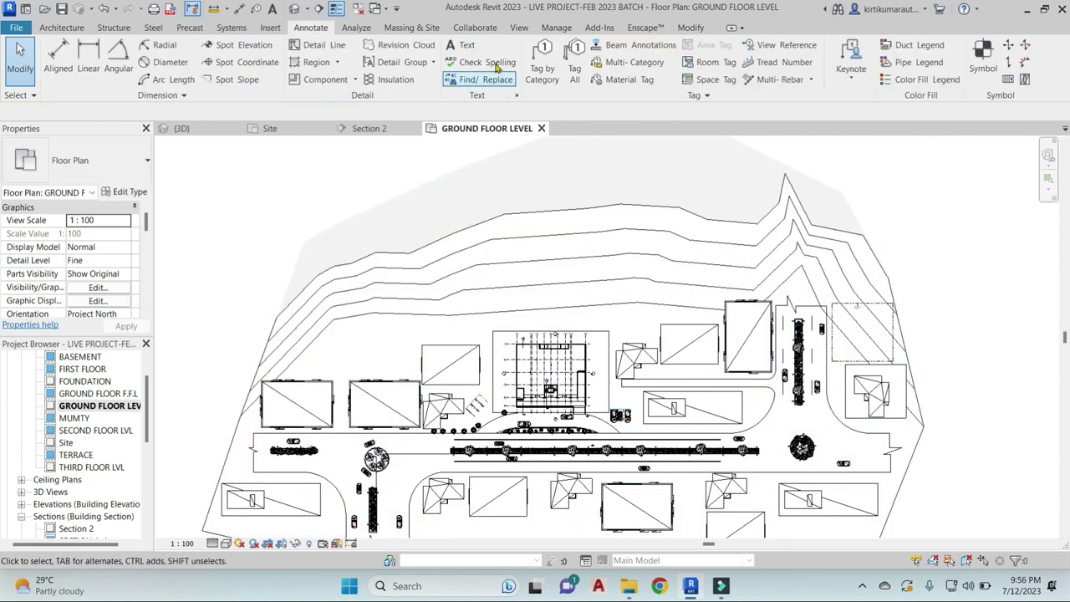
Split the toposurface with a line across its upper part and select the northern piece
click(422, 28)
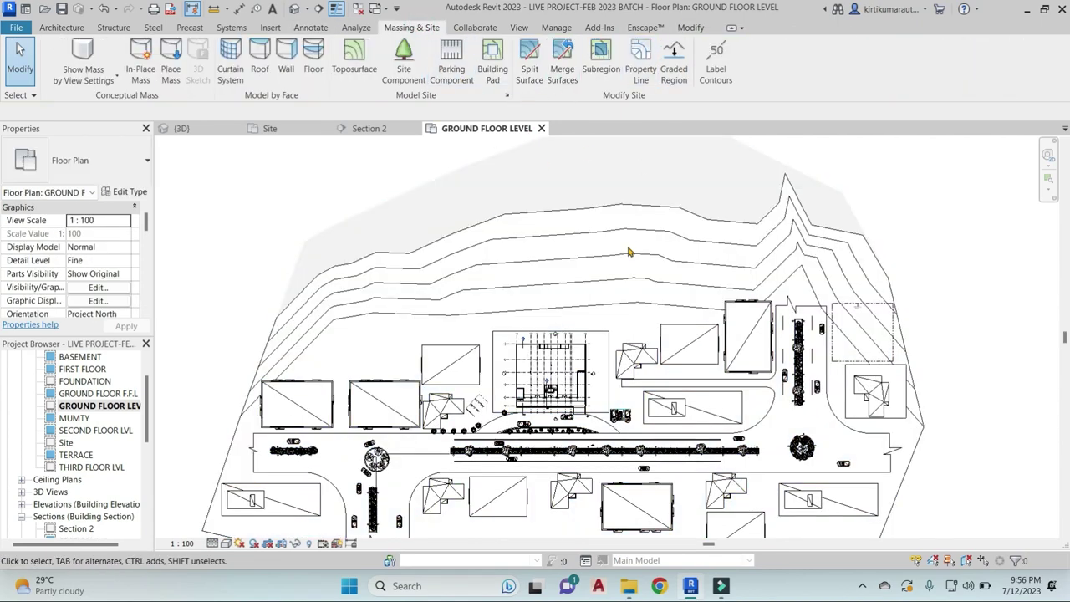
scroll(629, 251, down, 2)
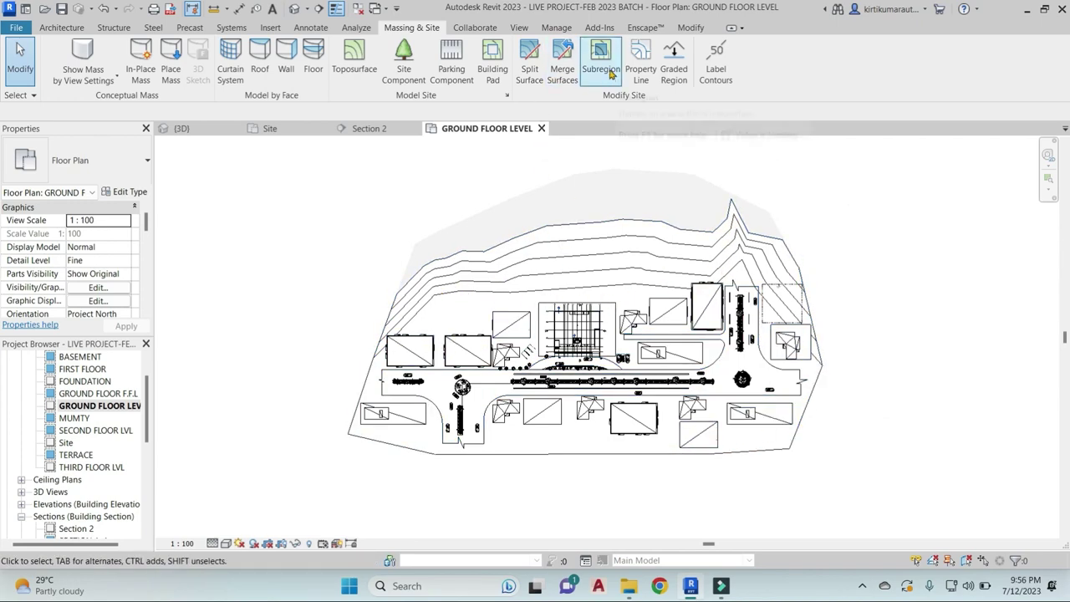
click(535, 58)
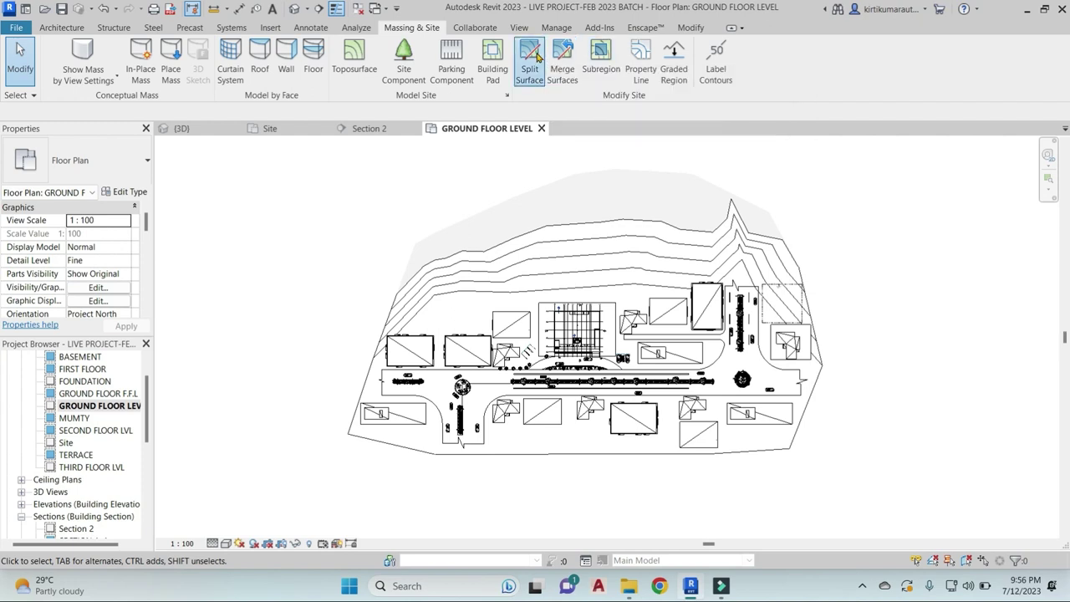
click(441, 261)
click(397, 245)
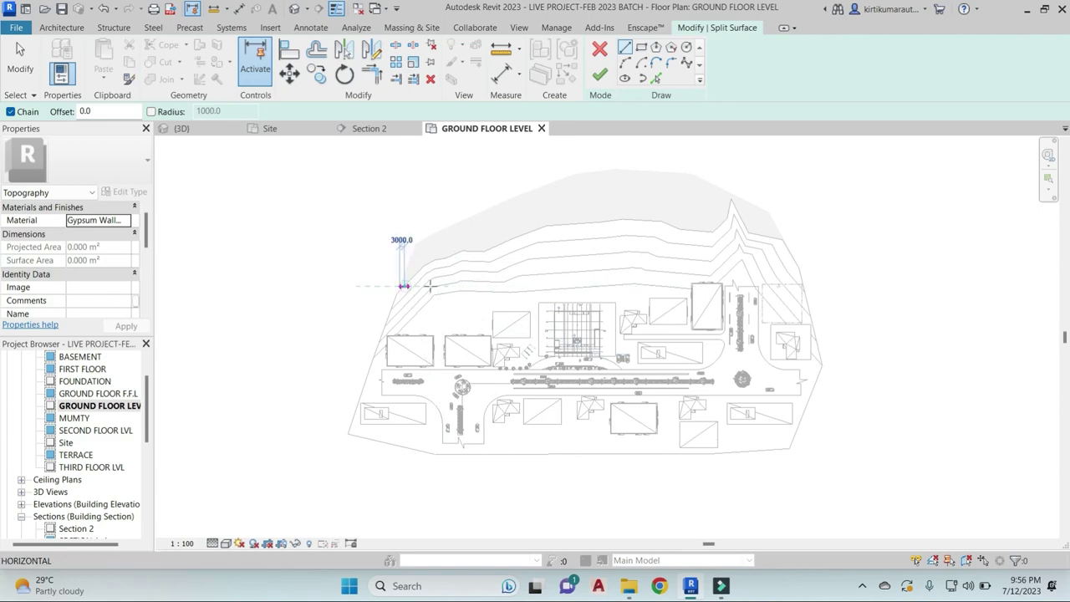
click(791, 252)
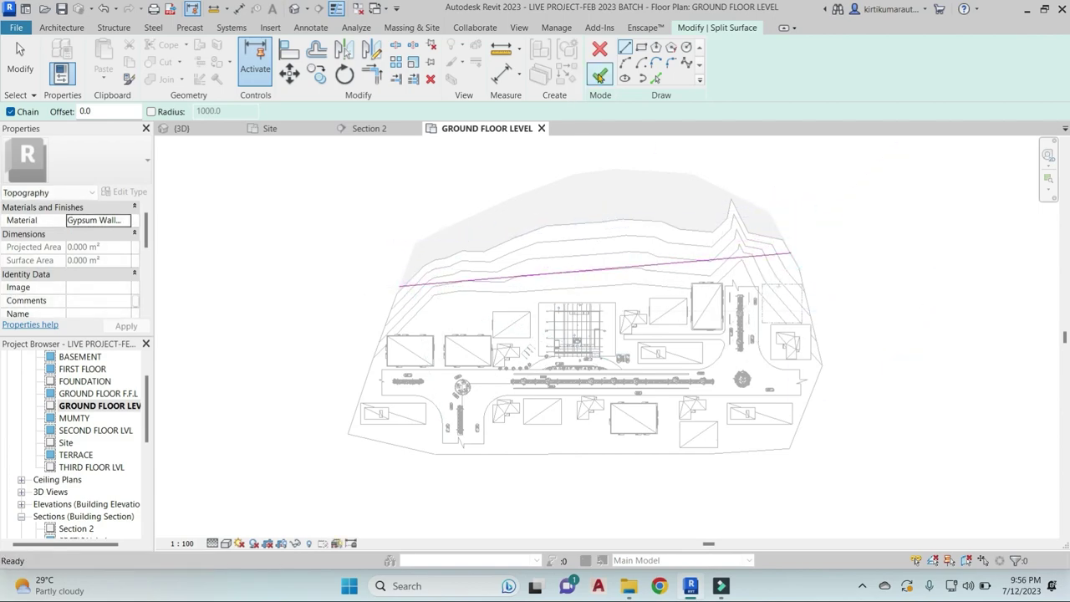
key(Escape)
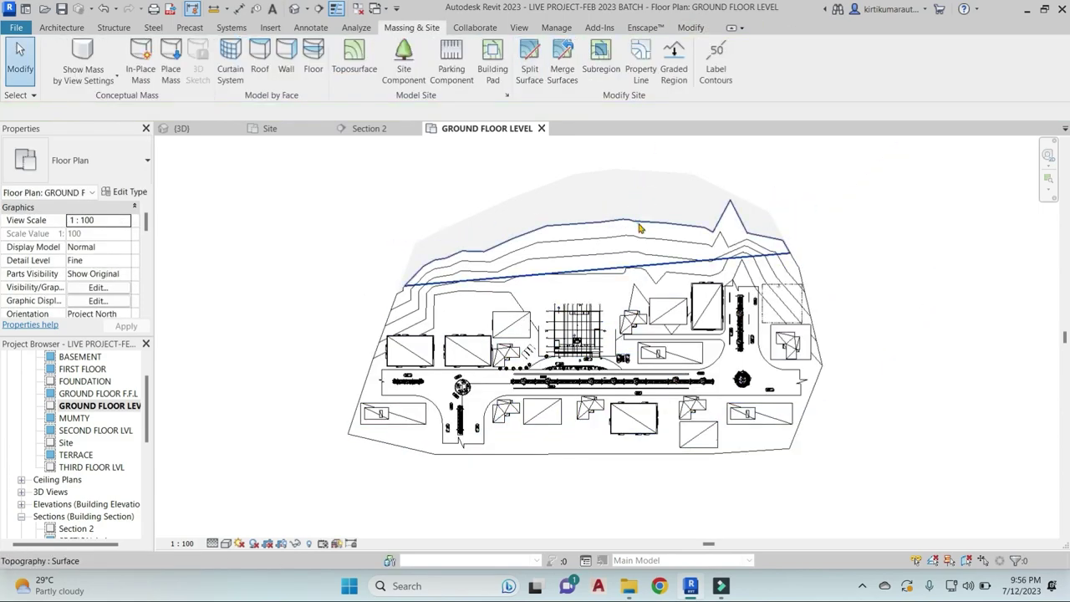
click(653, 243)
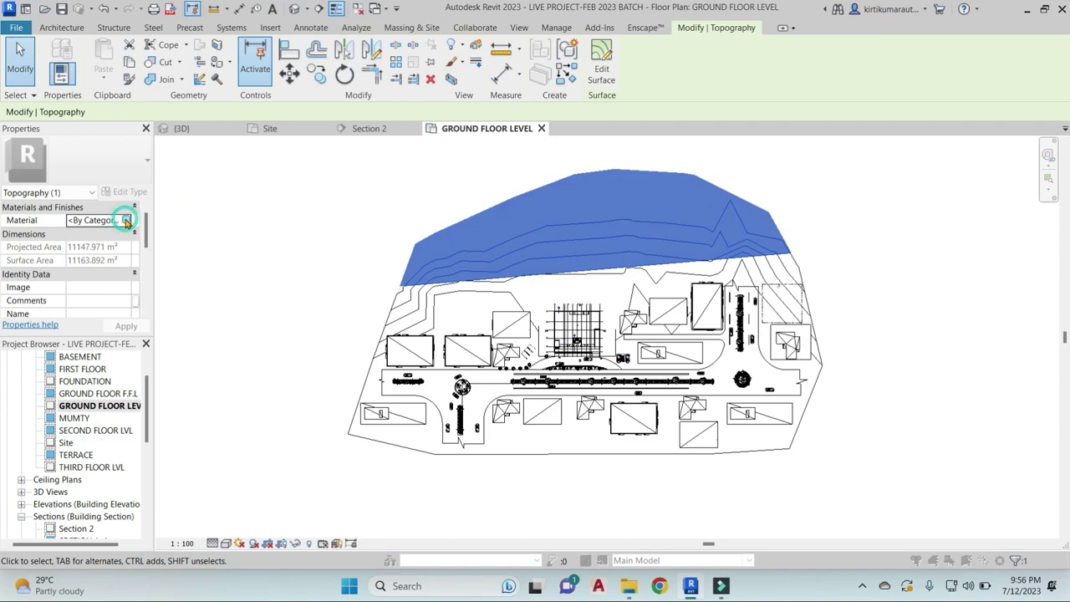
Assign the Grass material to the split hillside piece
click(126, 220)
text(GRASS)
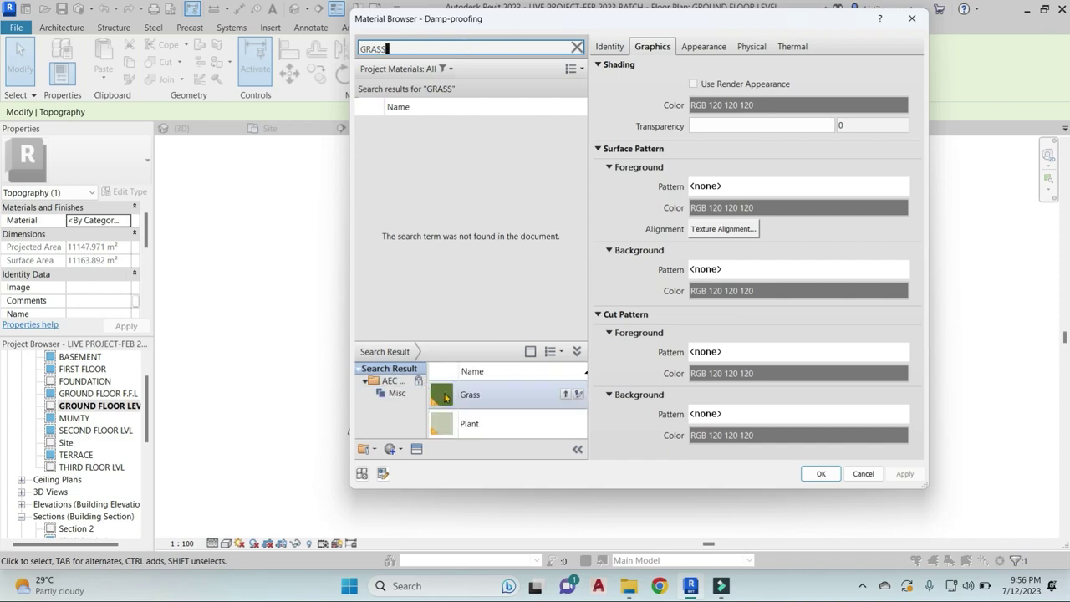
click(567, 394)
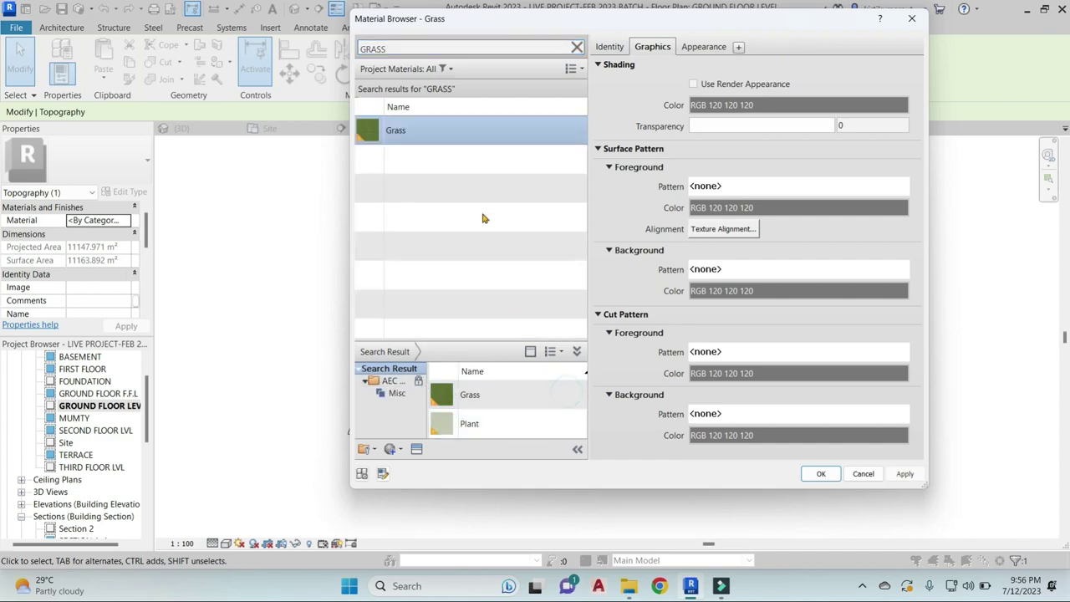
click(821, 474)
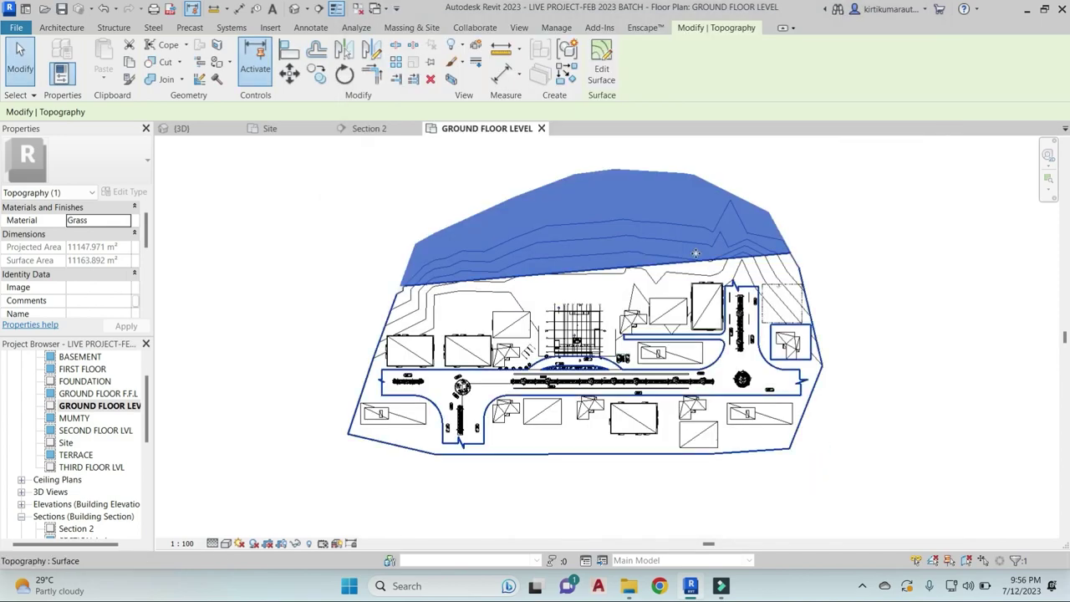
Set the Grass texture sample width to 2400 and apply the material
click(127, 220)
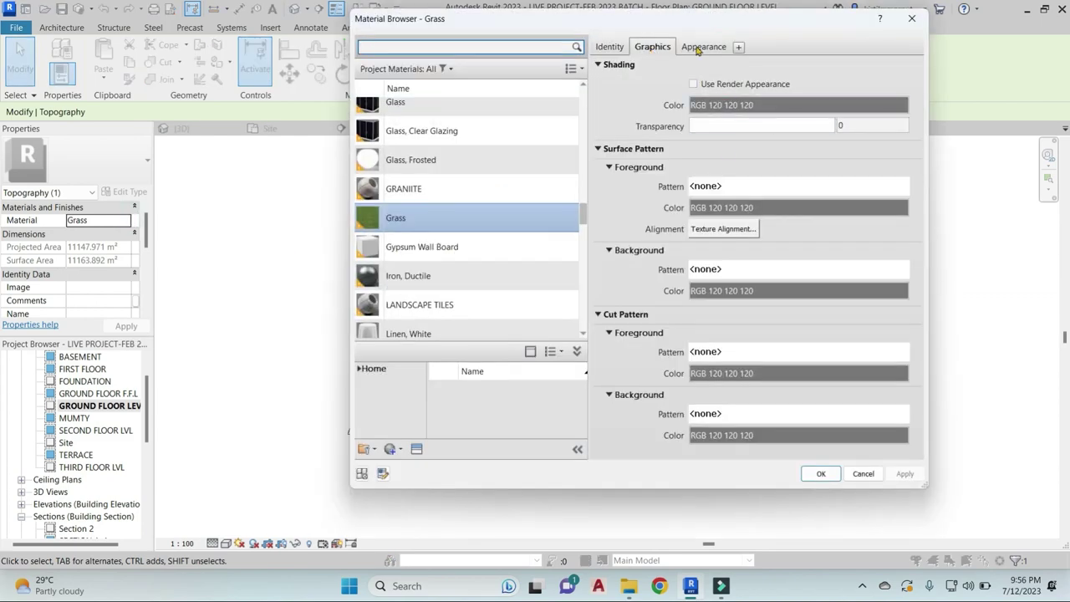
click(700, 48)
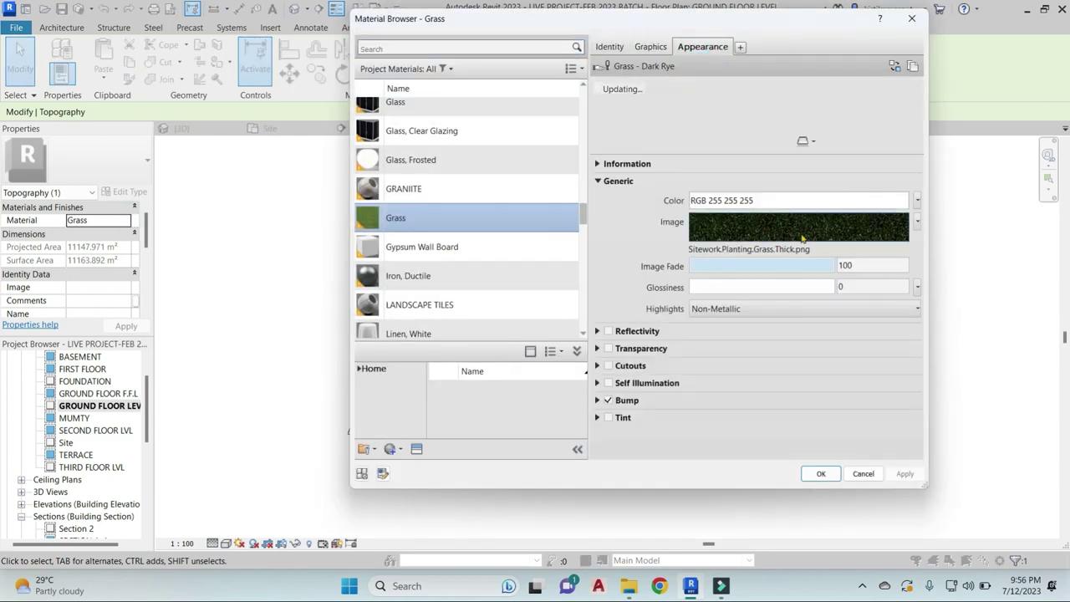
click(809, 236)
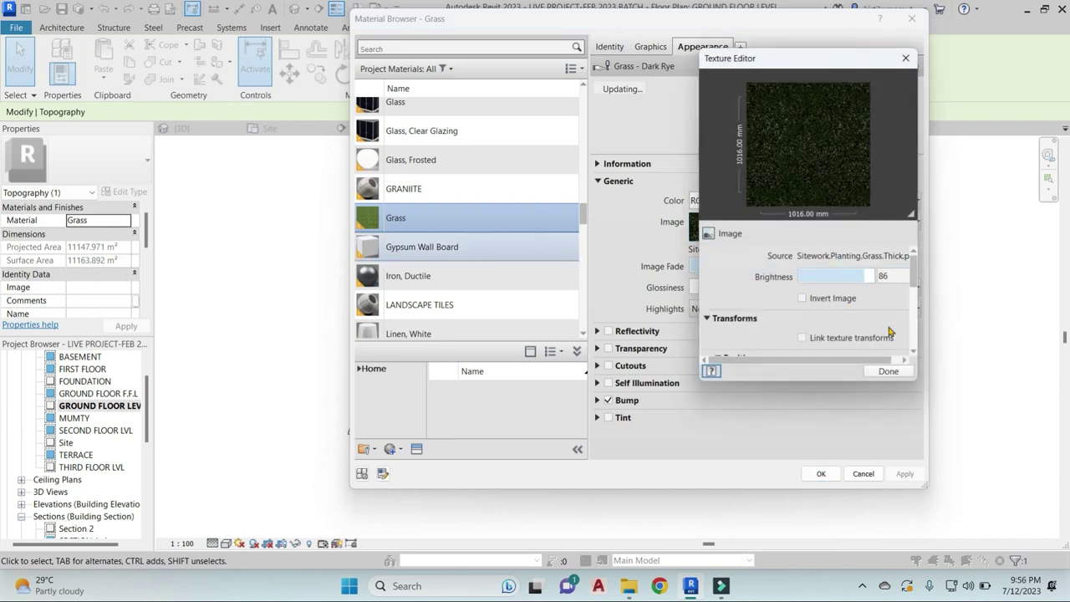
scroll(890, 332, down, 3)
scroll(854, 322, down, 2)
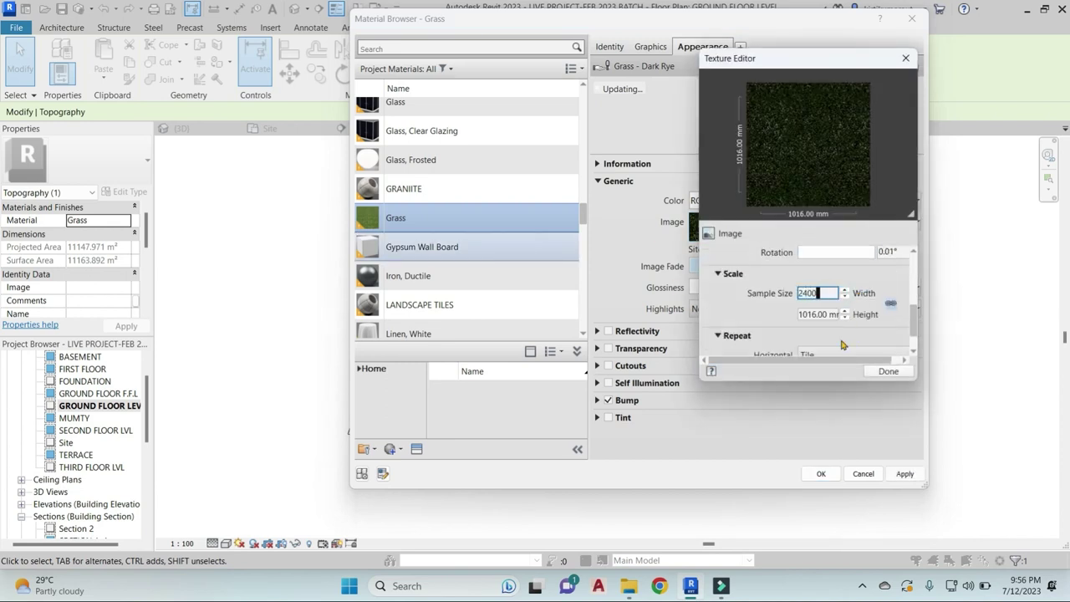
click(888, 371)
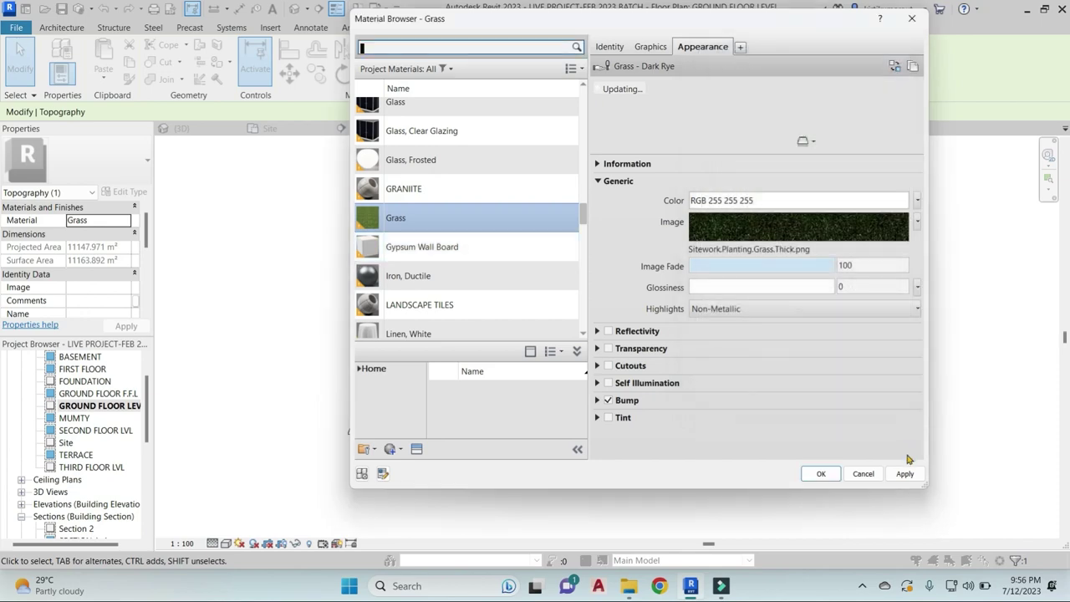
click(821, 473)
Open the {3D} view and orbit to see the whole site
click(705, 524)
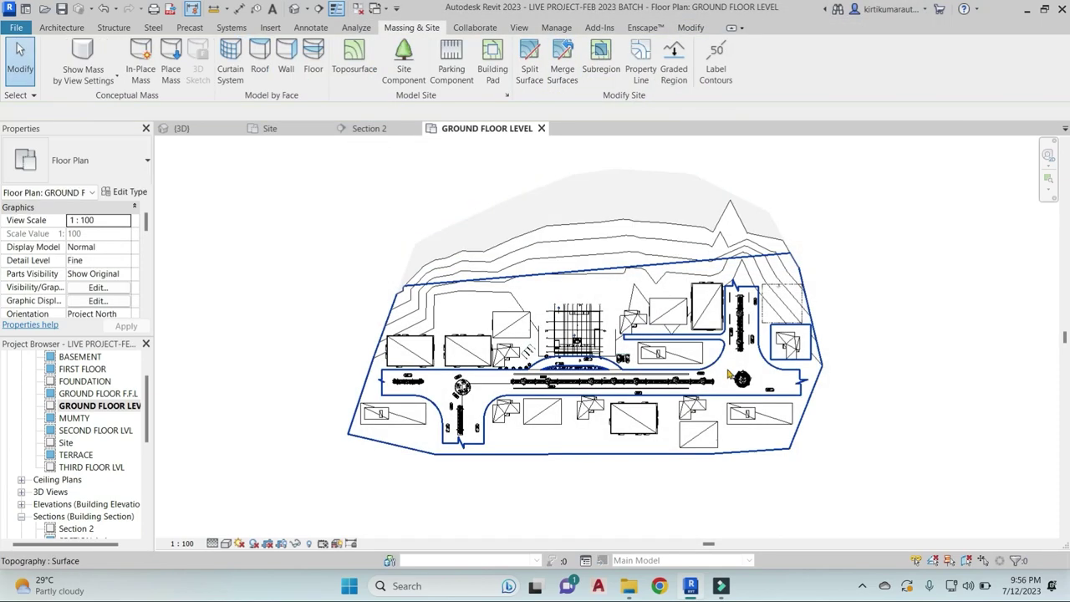
click(294, 8)
shift+middle_drag(624, 355, 585, 351)
scroll(585, 351, down, 4)
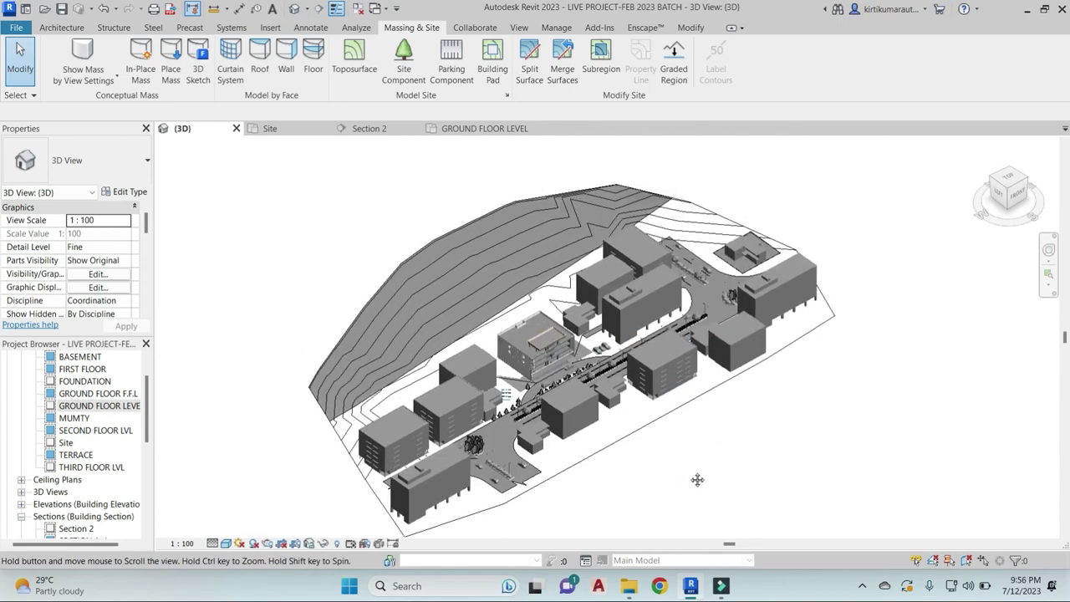
click(227, 543)
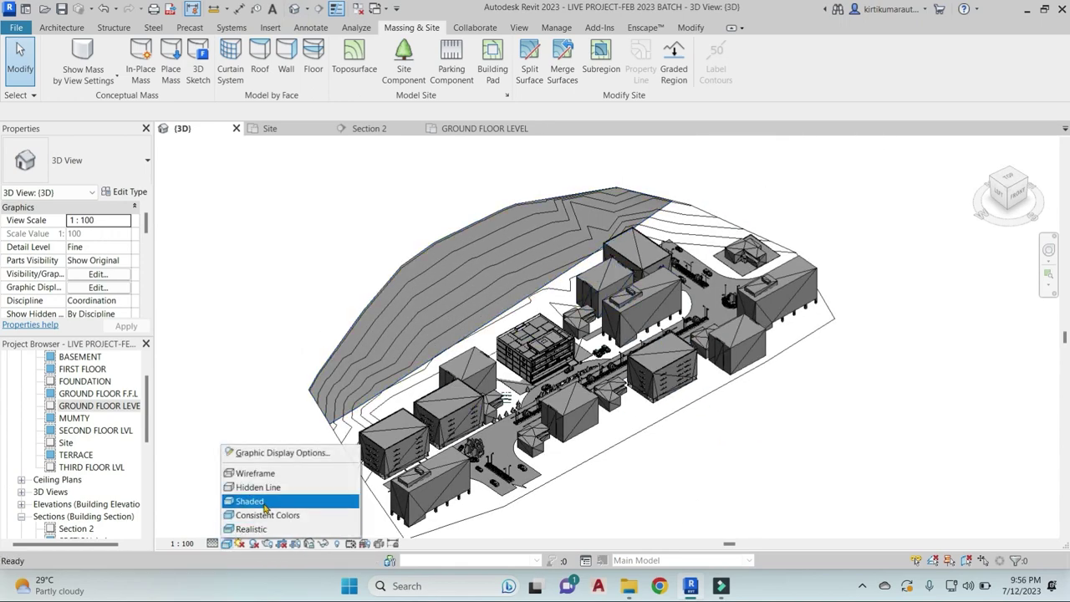
Switch the 3D view to Realistic style and orbit around the grass-textured site
click(262, 528)
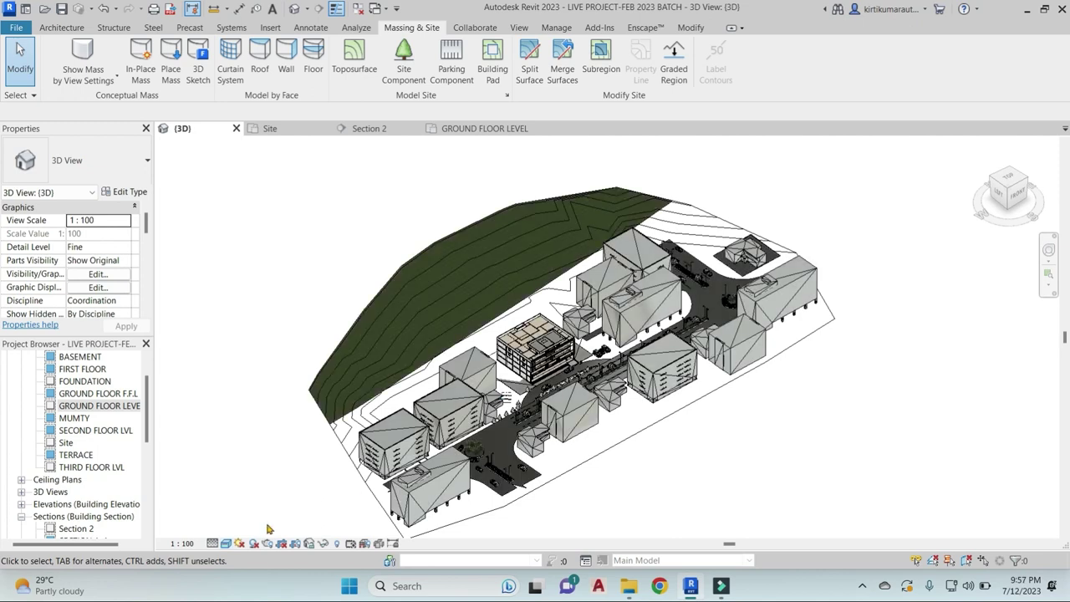
scroll(459, 309, up, 3)
scroll(510, 317, up, 3)
scroll(523, 318, down, 4)
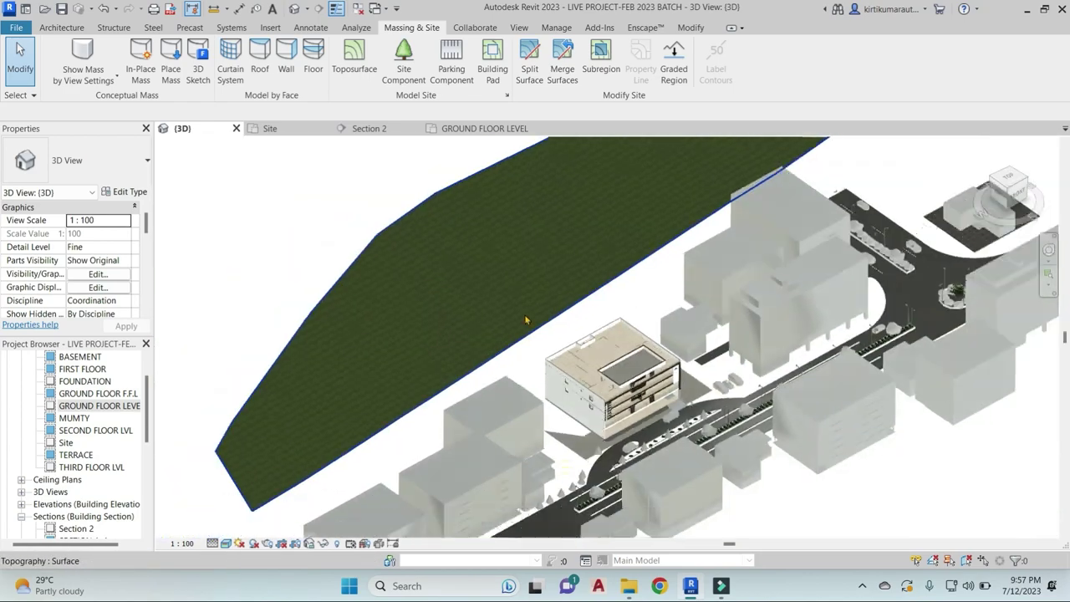
scroll(669, 369, up, 2)
scroll(669, 370, up, 2)
scroll(711, 343, down, 3)
scroll(769, 301, down, 3)
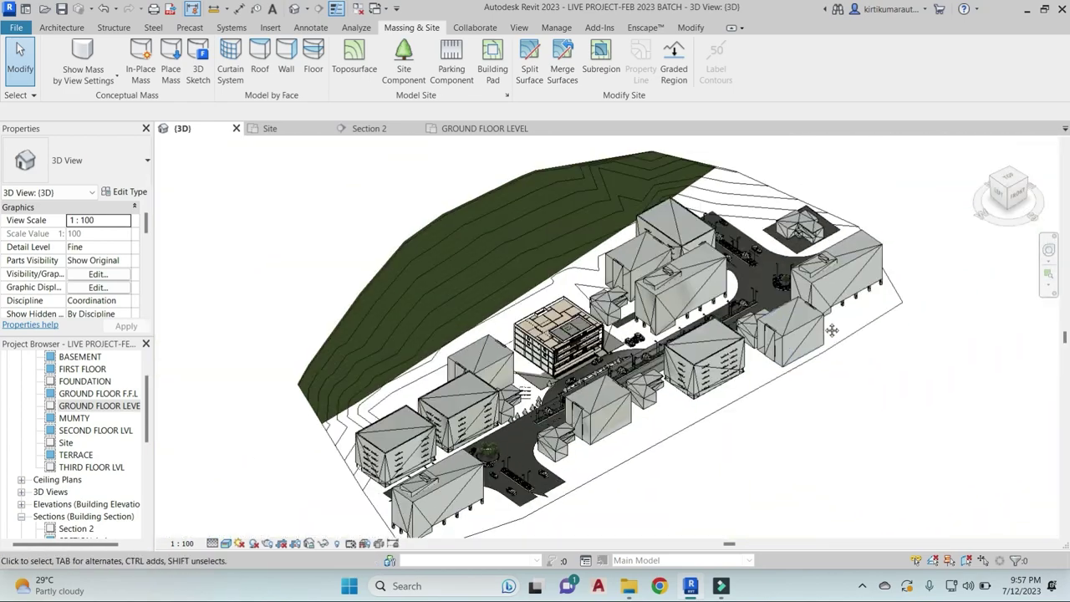
shift+middle_drag(717, 387, 796, 382)
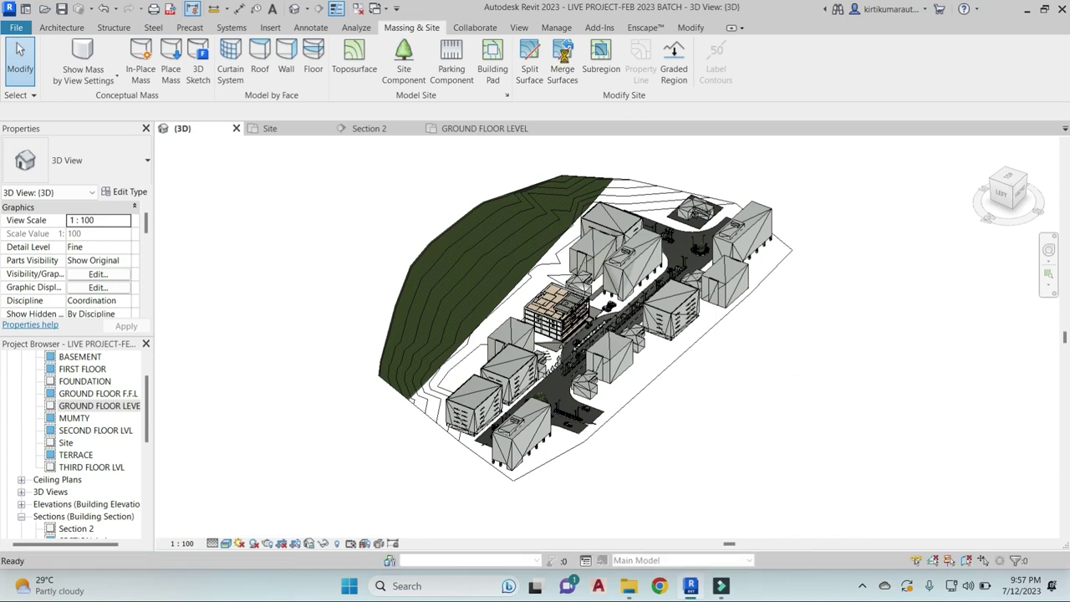
click(566, 58)
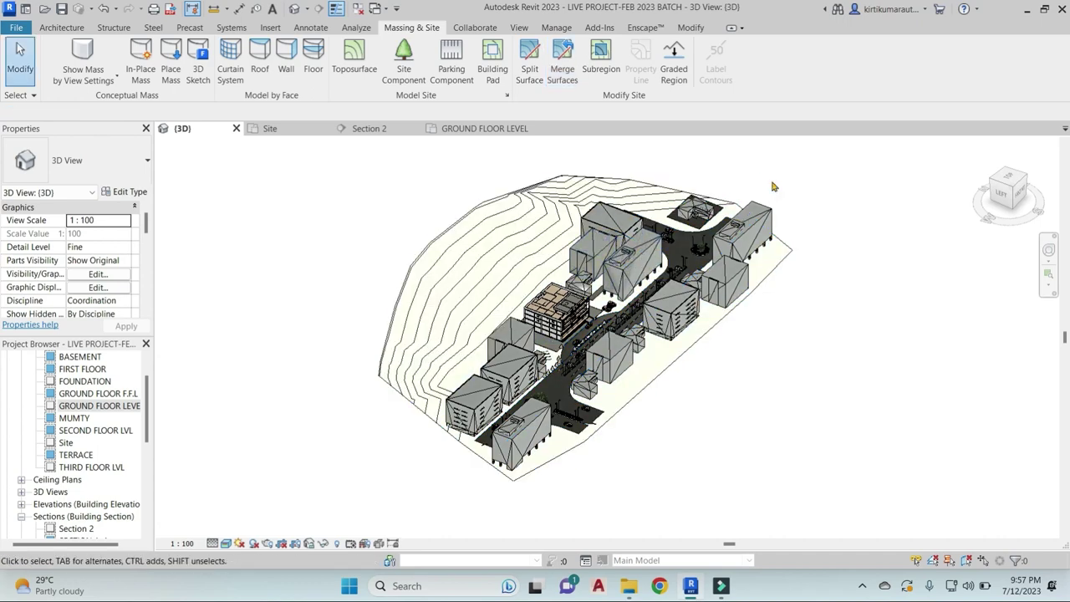
mouse_move(818, 334)
shift+middle_down()
mouse_move(825, 325)
mouse_move(836, 353)
mouse_move(819, 408)
shift+middle_up()
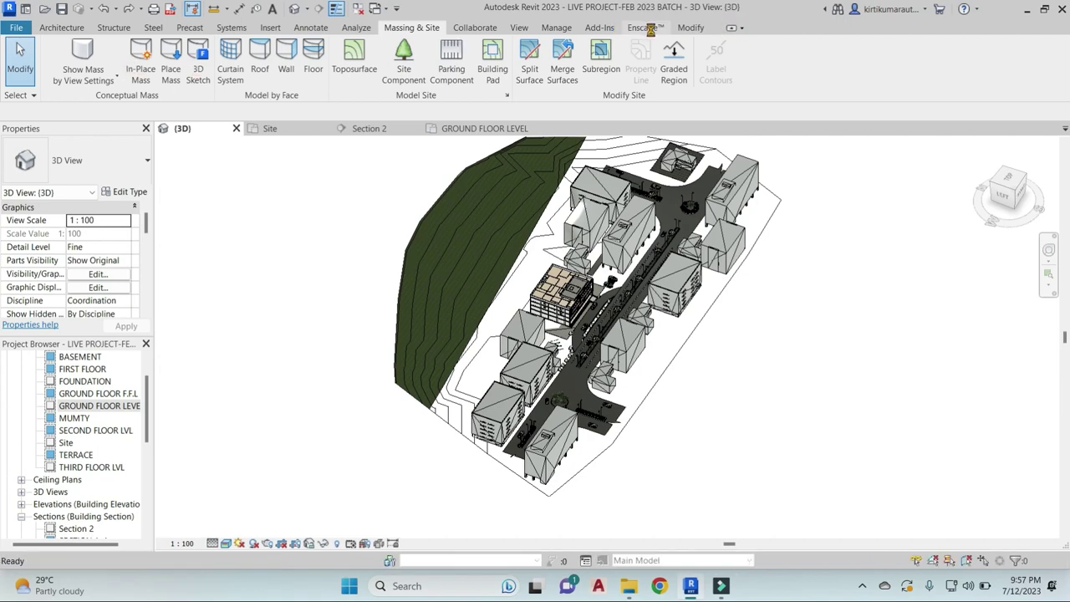
click(650, 28)
Launch the Enscape live rendering and set navigation to Walk Mode
click(18, 58)
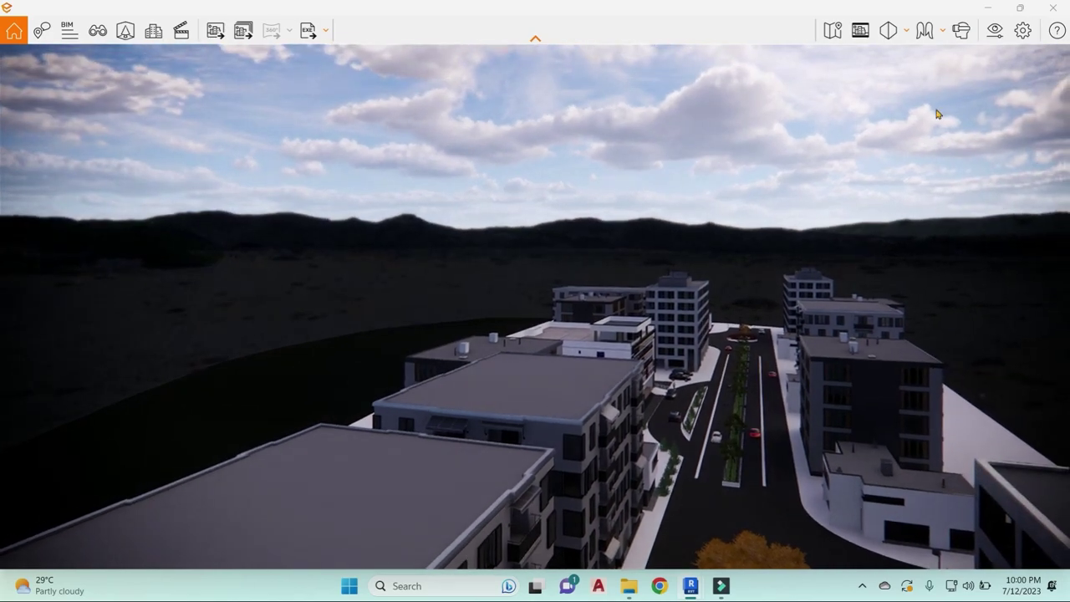
click(942, 34)
click(961, 81)
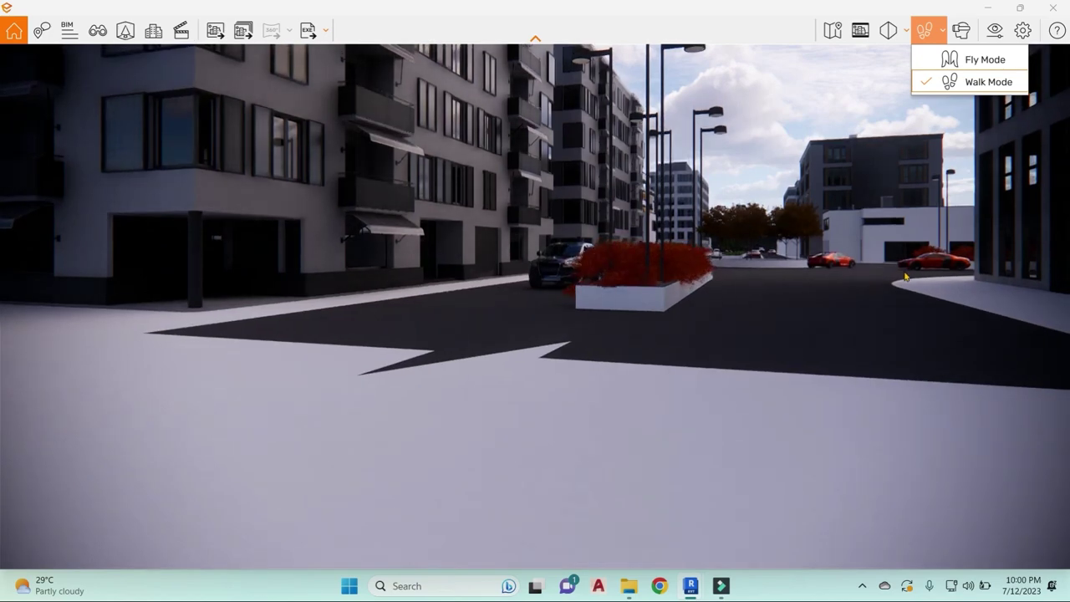
click(904, 279)
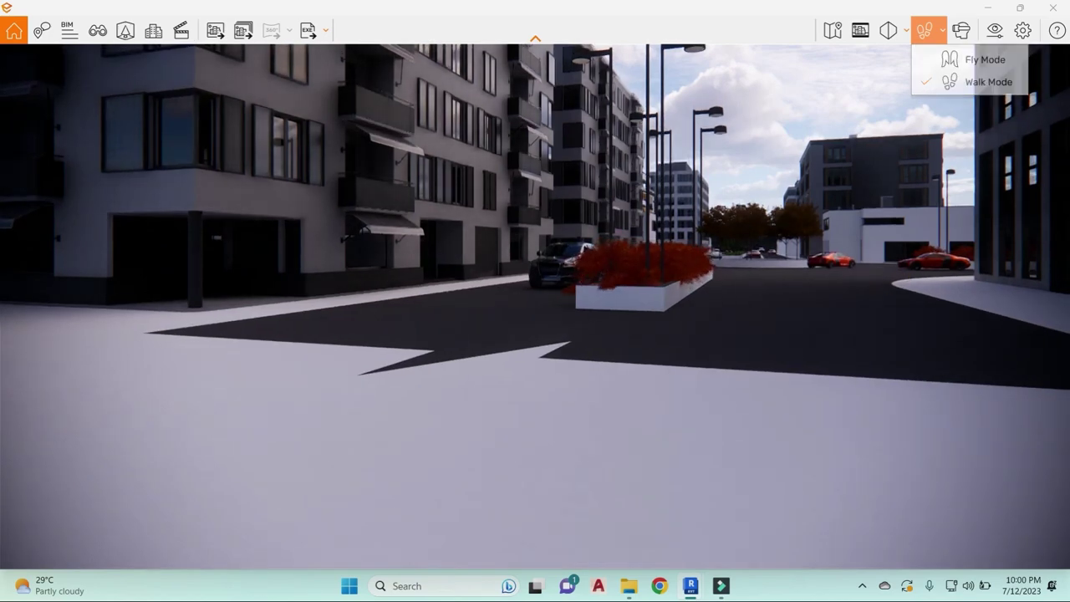
Switch to Fly Mode and move down the street past the planter and car
click(924, 30)
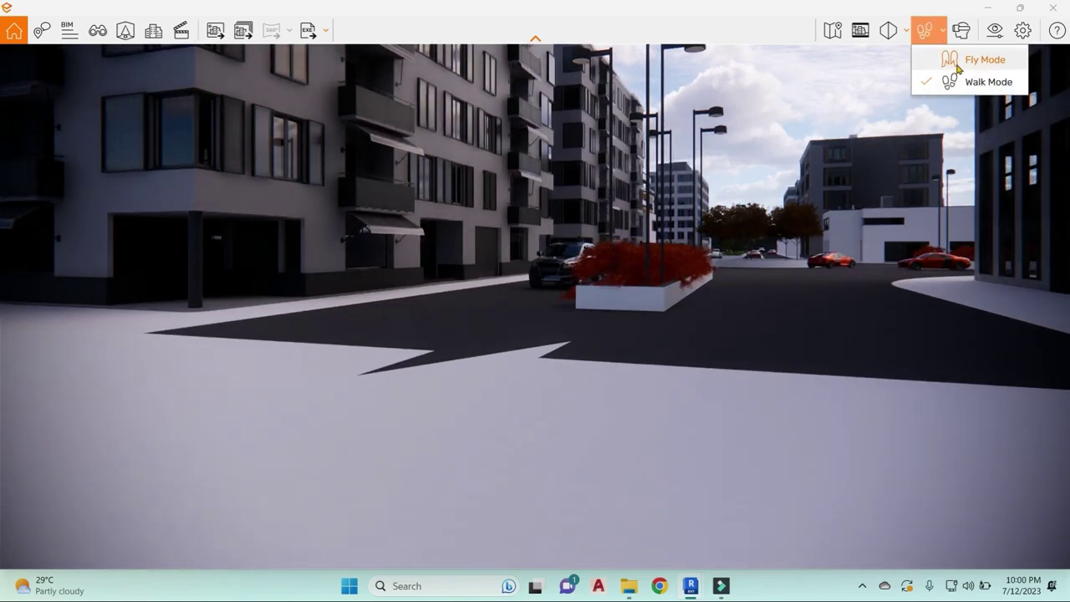
click(801, 334)
mouse_move(801, 334)
mouse_down()
mouse_move(770, 368)
mouse_move(581, 410)
mouse_move(643, 410)
mouse_up()
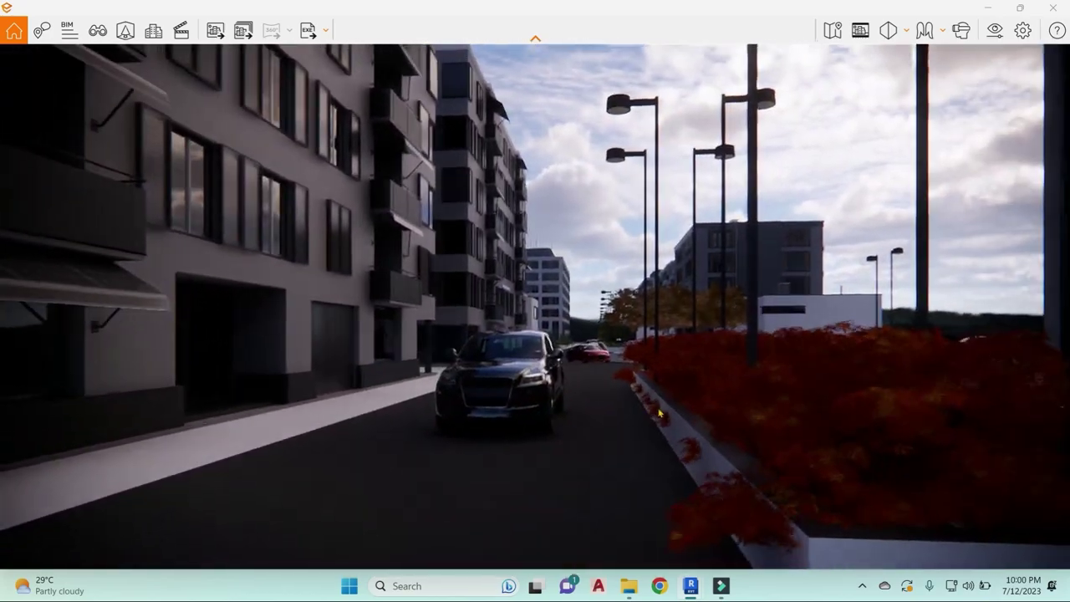
click(924, 30)
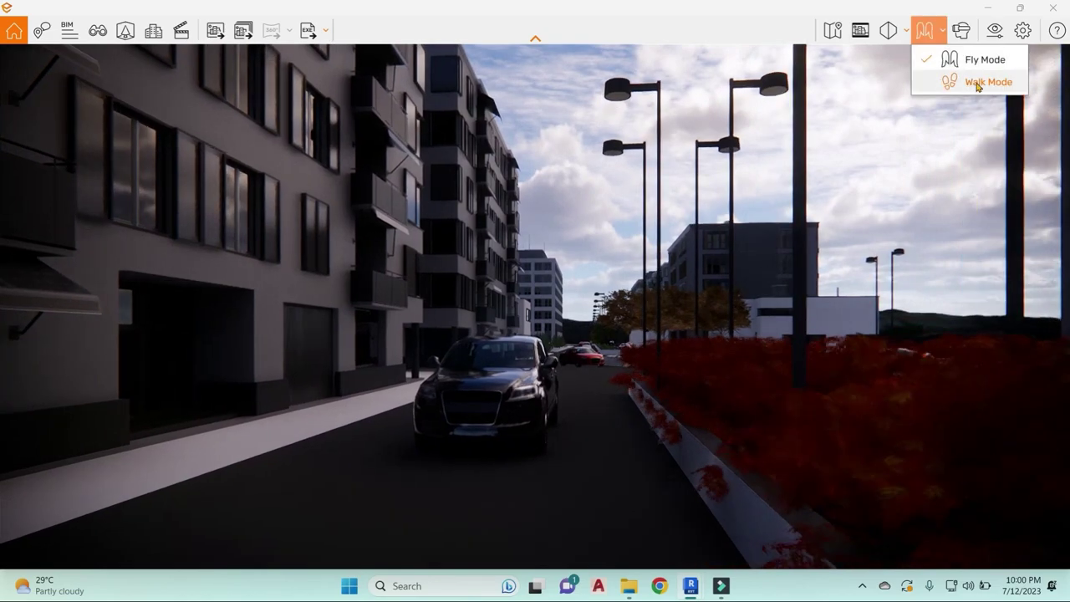
drag(623, 404, 613, 439)
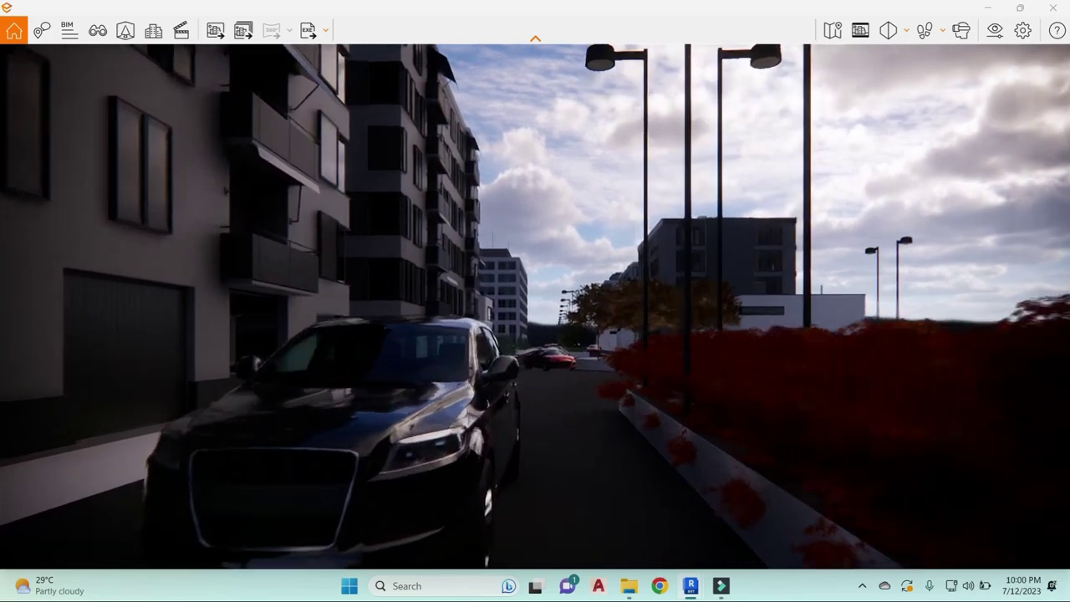
mouse_move(613, 439)
mouse_down()
mouse_move(613, 456)
mouse_move(605, 391)
mouse_up()
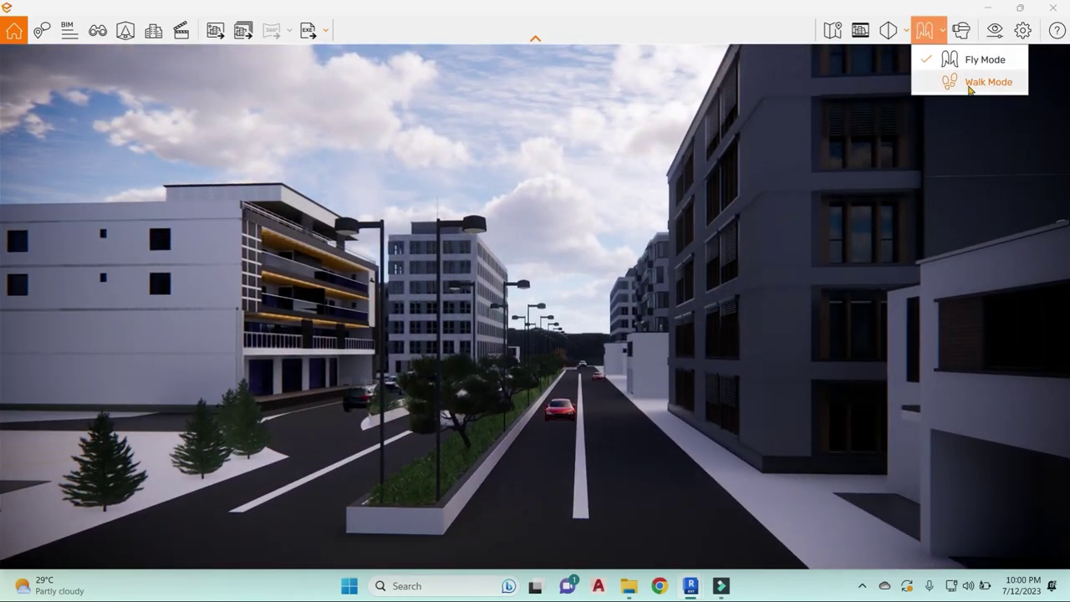
Walk at eye level down the street between the apartment blocks, then return to Revit
click(968, 84)
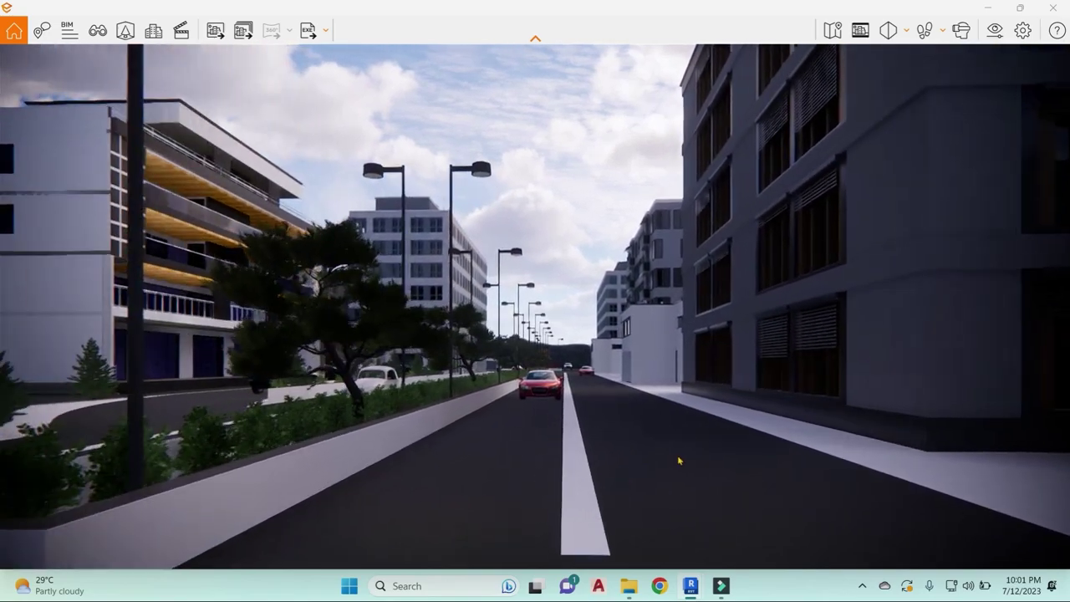
click(675, 451)
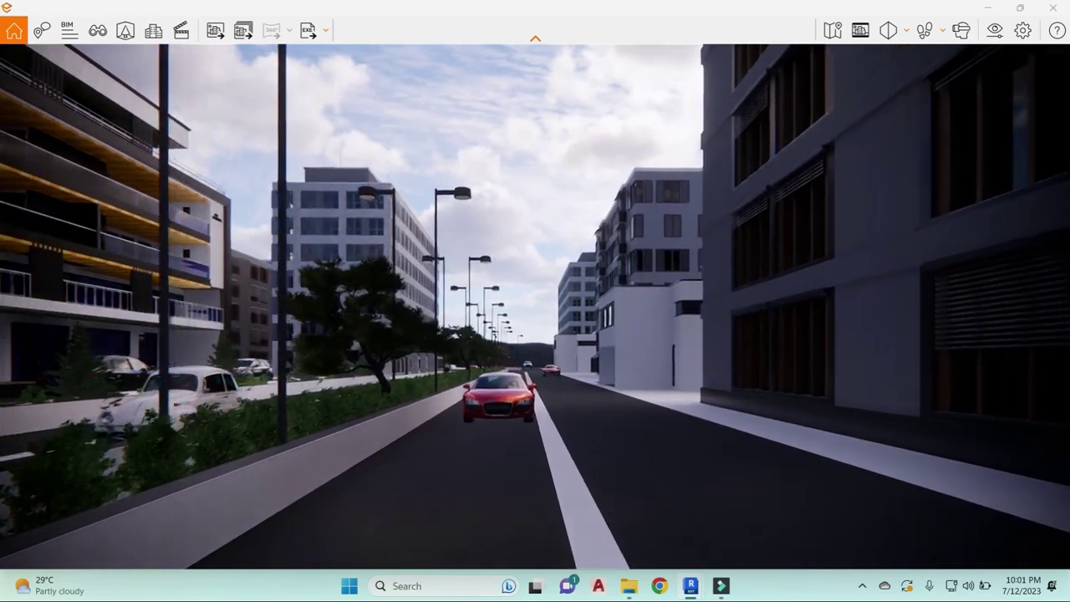
click(638, 425)
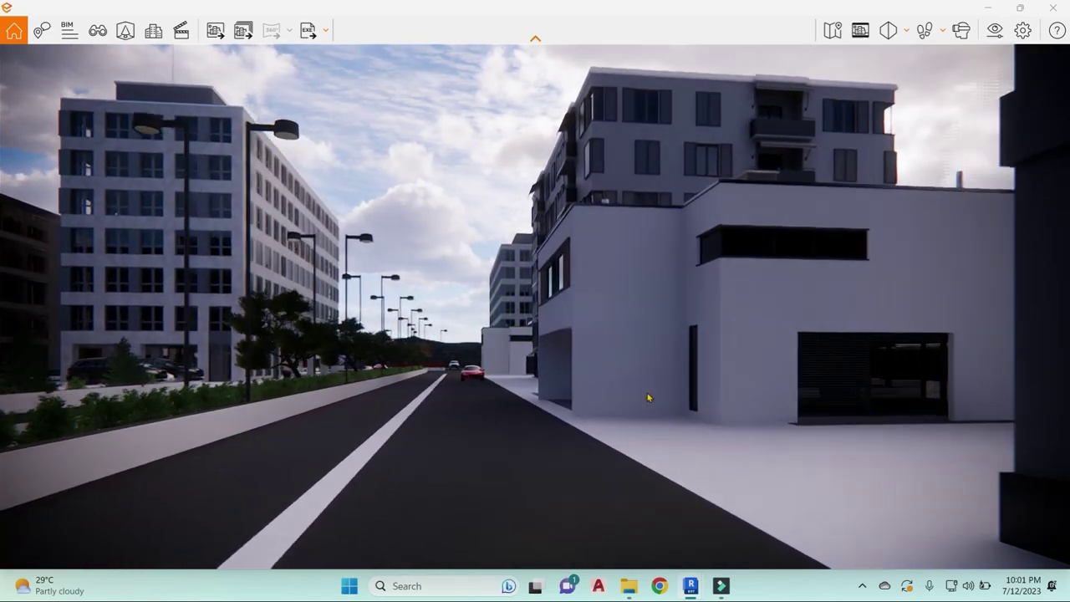
click(647, 384)
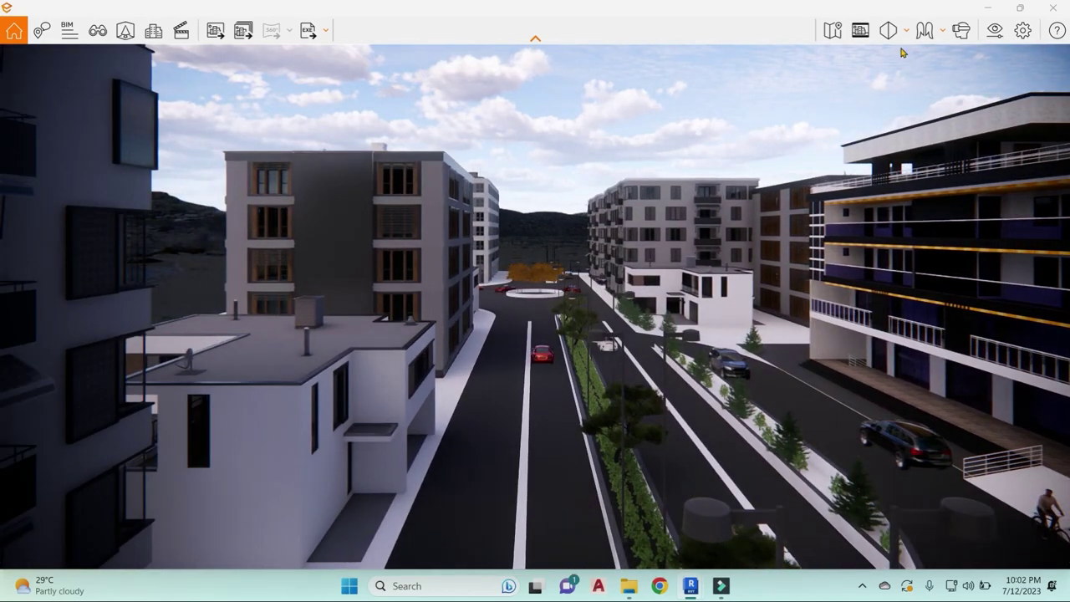
click(690, 585)
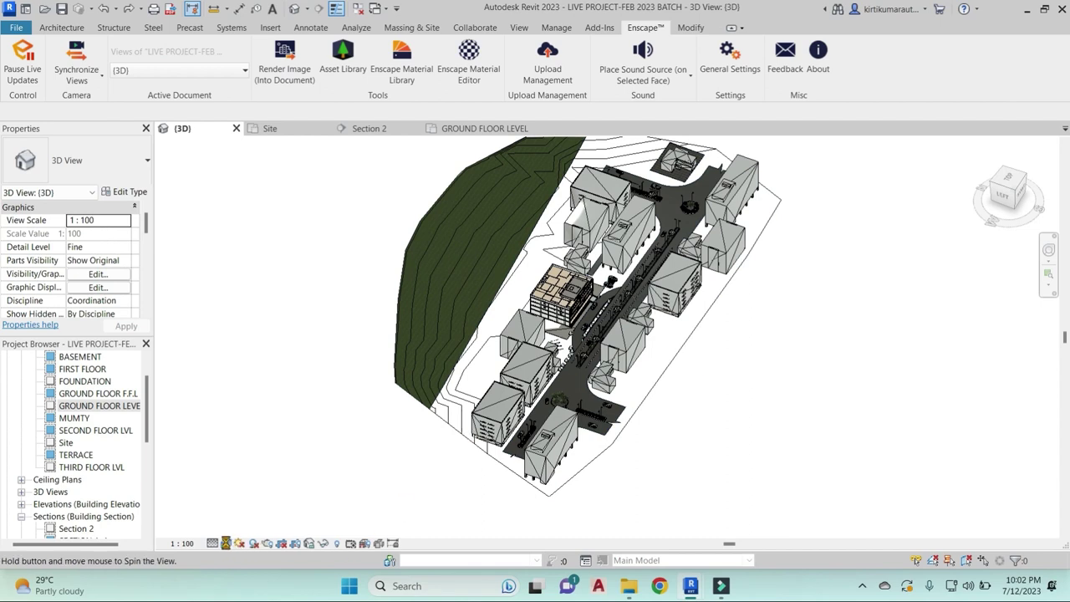
Switch the 3D view to Shaded visual style and orbit to a near top-down view of the site
click(241, 542)
click(251, 498)
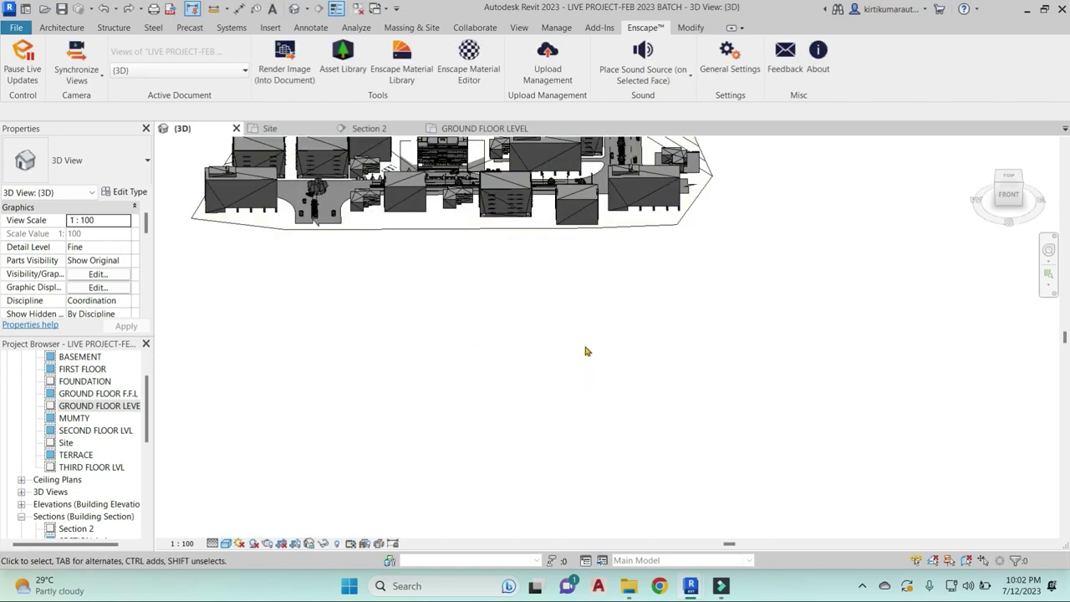
shift+middle_drag(586, 351, 481, 312)
mouse_move(706, 416)
shift+middle_down()
mouse_move(497, 316)
mouse_move(468, 251)
shift+middle_up()
scroll(495, 316, up, 5)
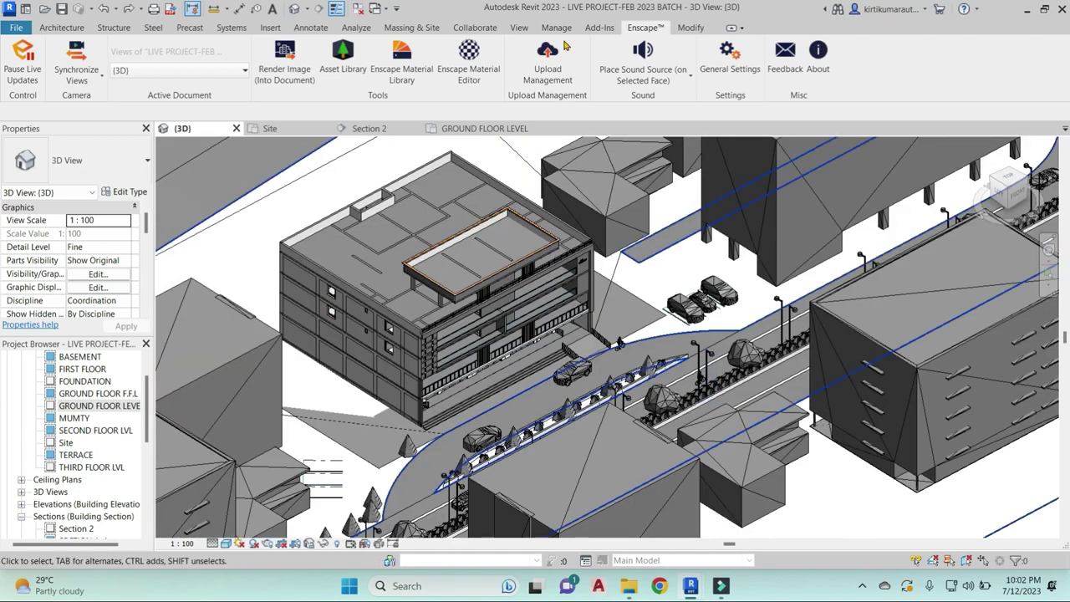
Zoom out on the Massing & Site tab and select the existing toposurface
click(412, 27)
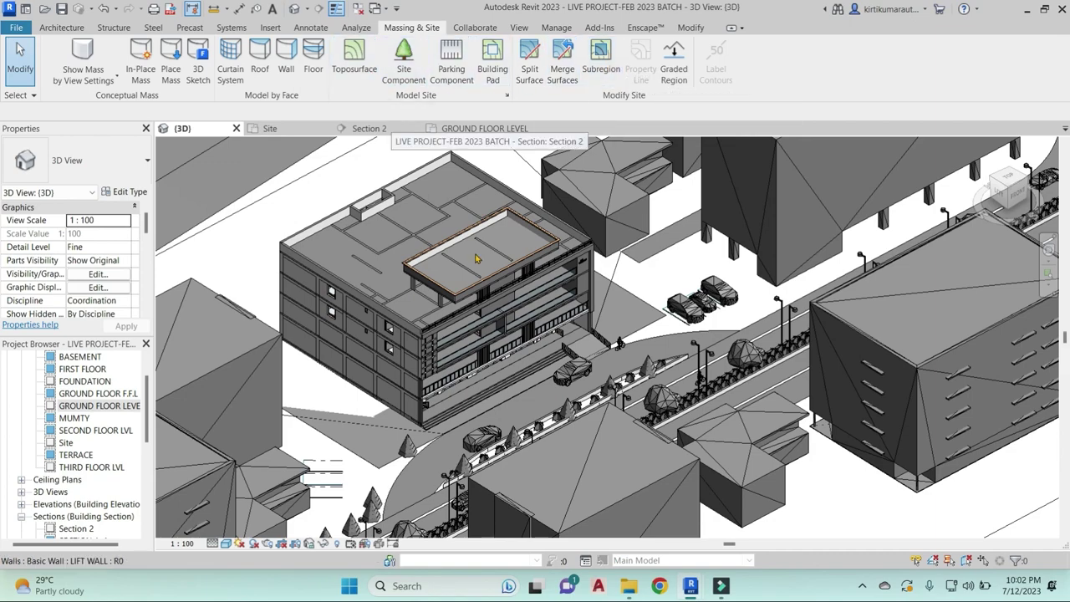
scroll(607, 396, down, 4)
scroll(607, 396, down, 3)
scroll(607, 396, down, 2)
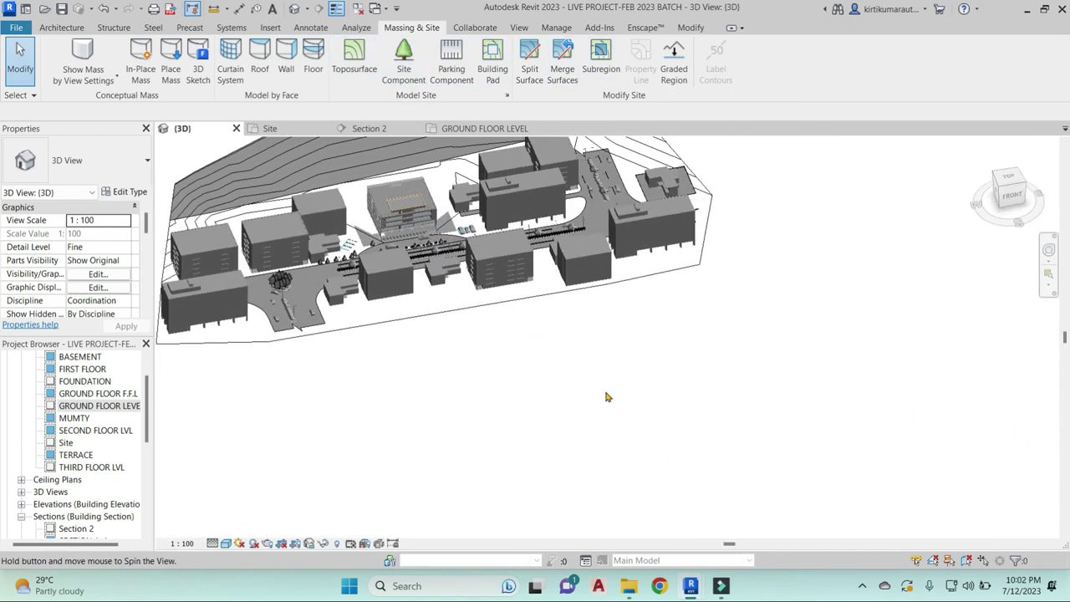
click(692, 272)
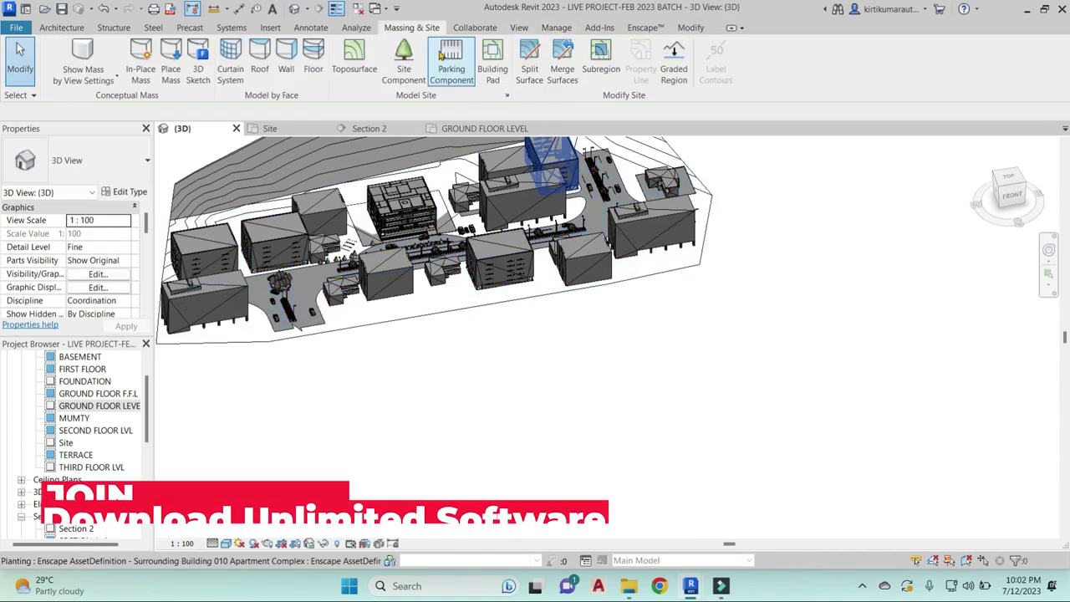
Start a new toposurface with Place Point and place its first four corner points
click(354, 58)
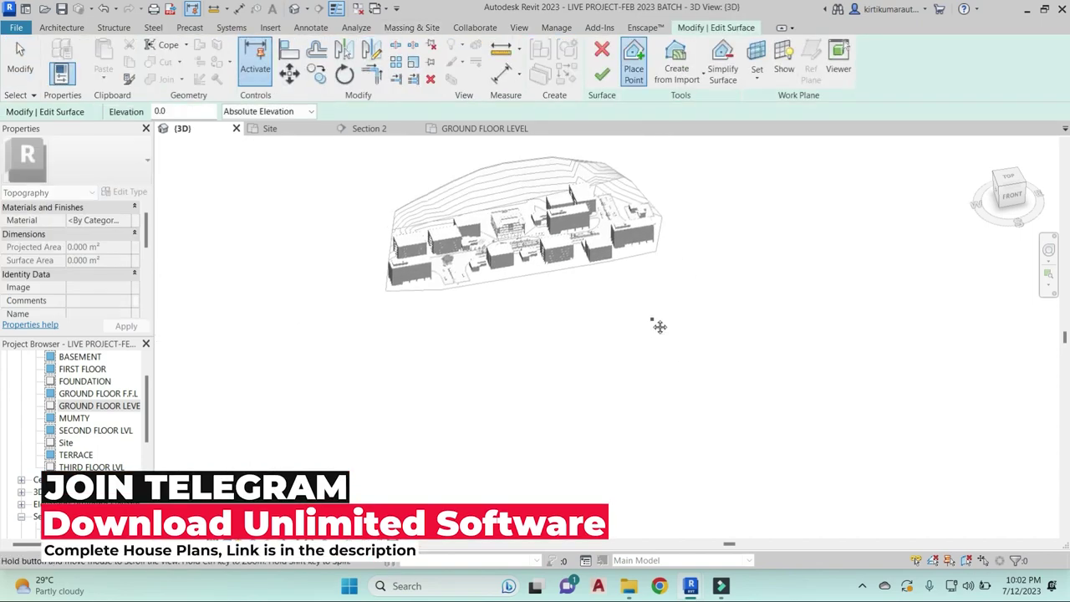
click(736, 275)
click(736, 363)
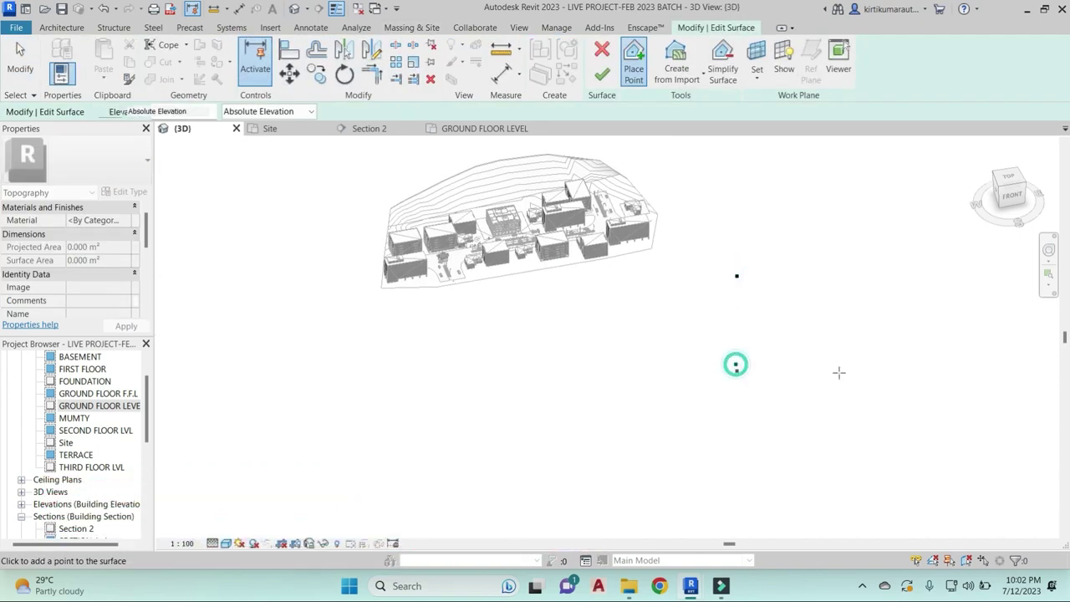
click(876, 372)
click(873, 268)
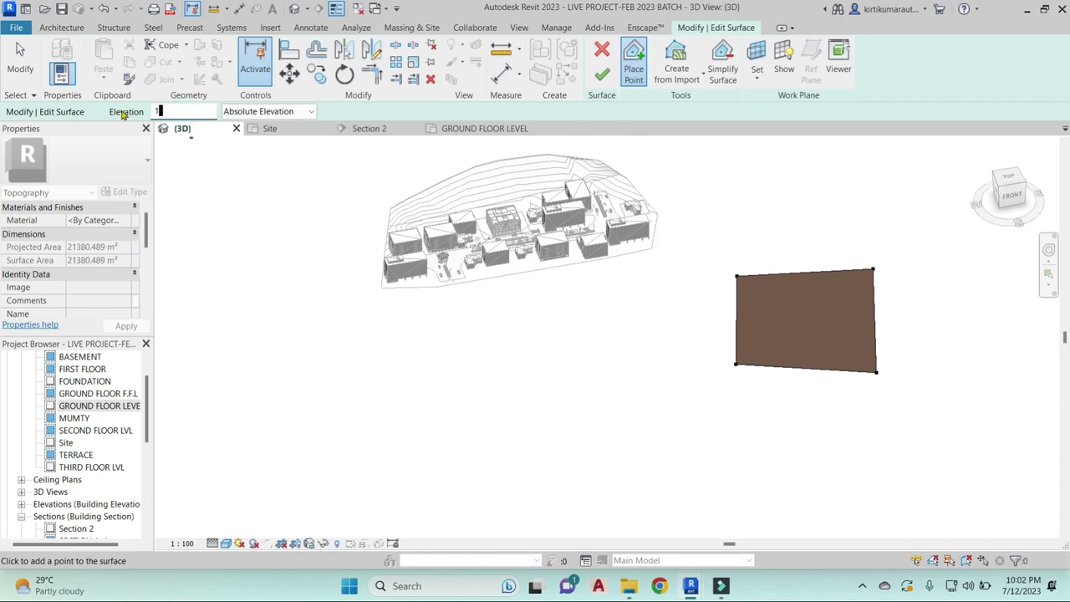
Enlarge the surface with more points along the right, bottom and lower-left edges
click(939, 390)
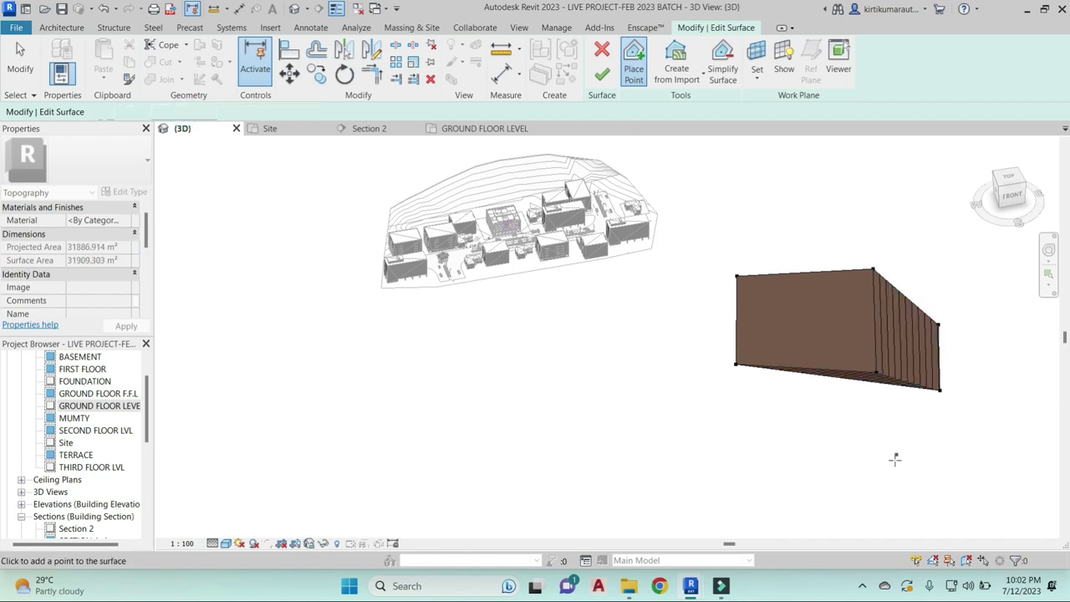
click(896, 453)
click(789, 481)
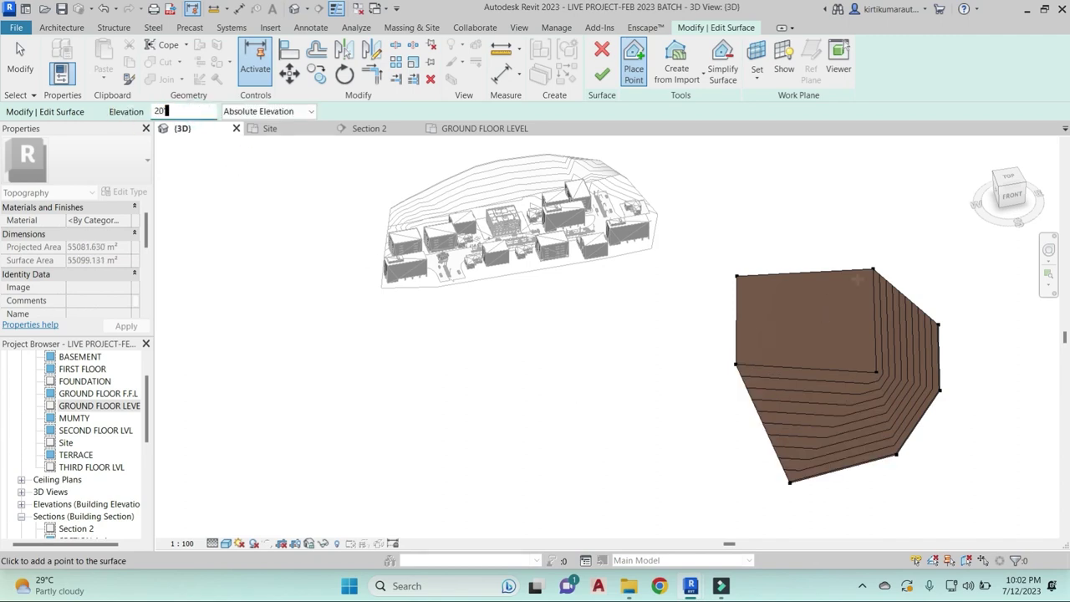
click(975, 280)
click(1027, 349)
click(991, 449)
click(923, 516)
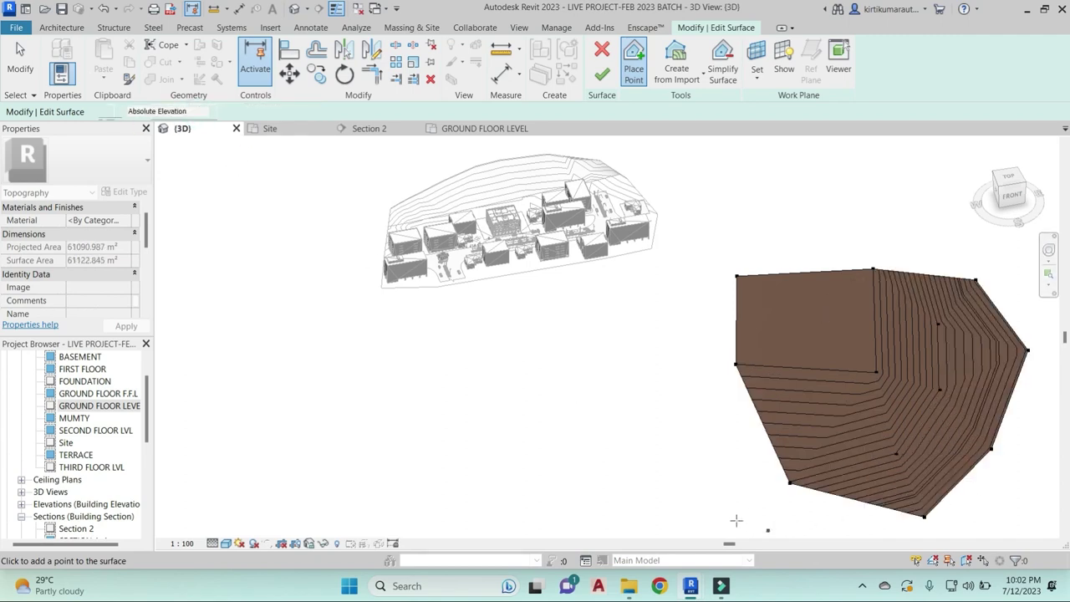
click(767, 530)
click(669, 501)
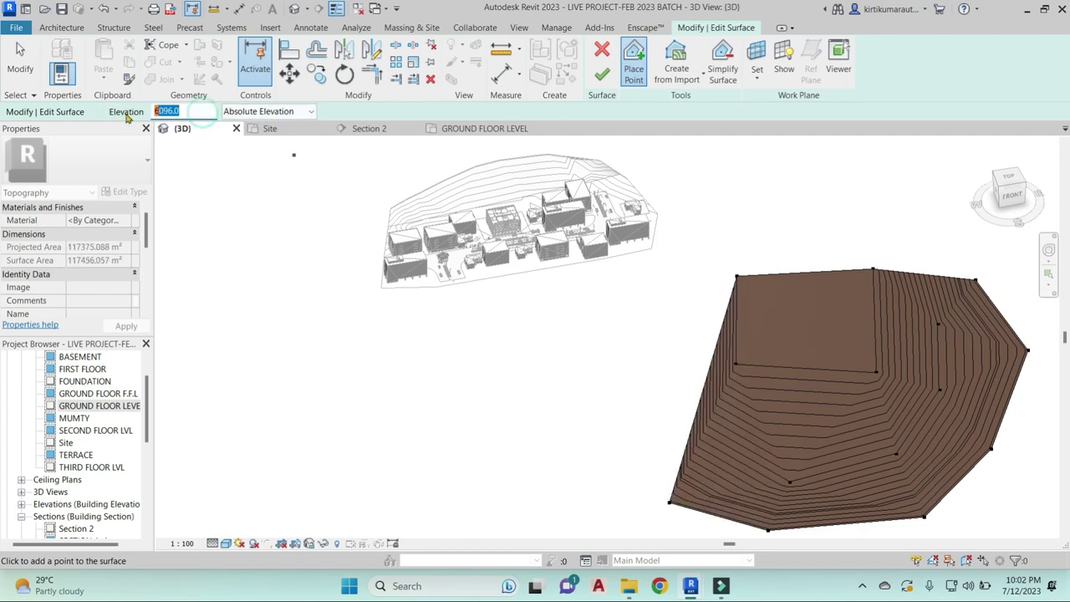
scroll(847, 407, up, 2)
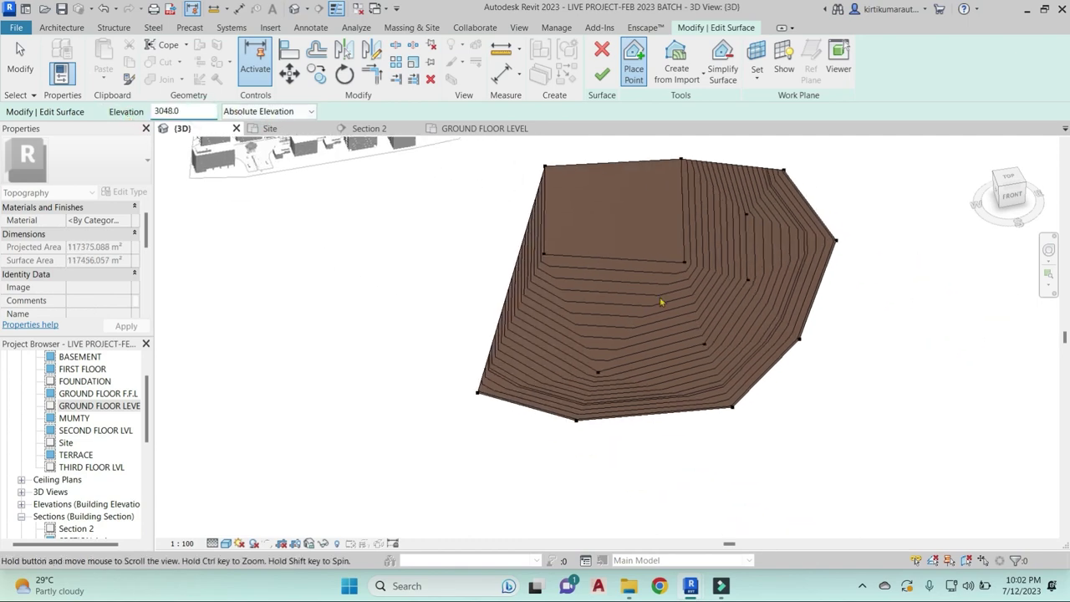
click(507, 505)
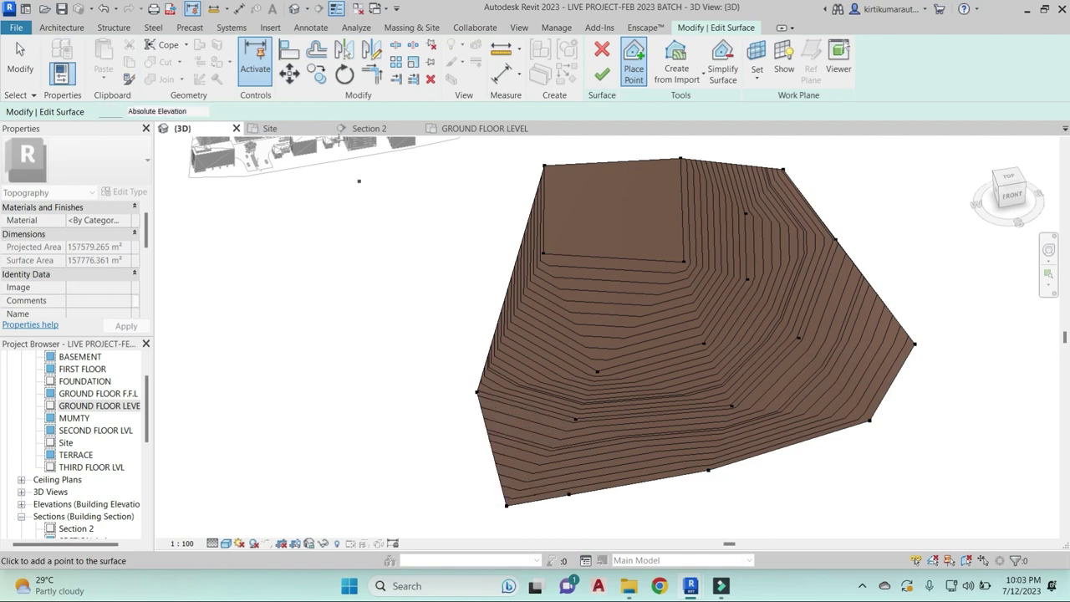
Add points at 1524 elevation along the lower and right edges of the surface
text(5)
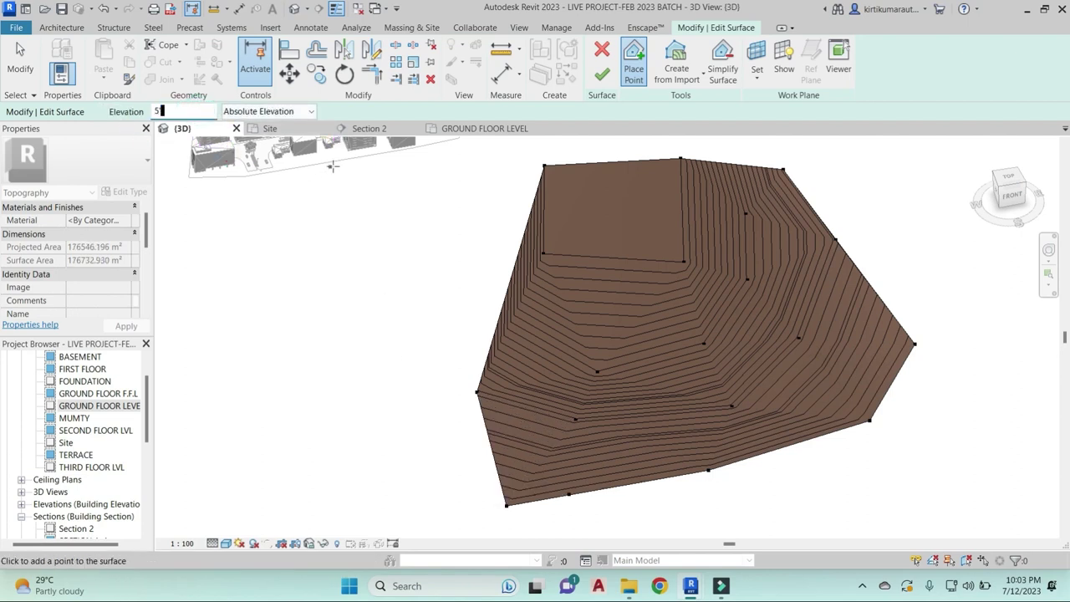
click(900, 432)
click(827, 485)
click(706, 519)
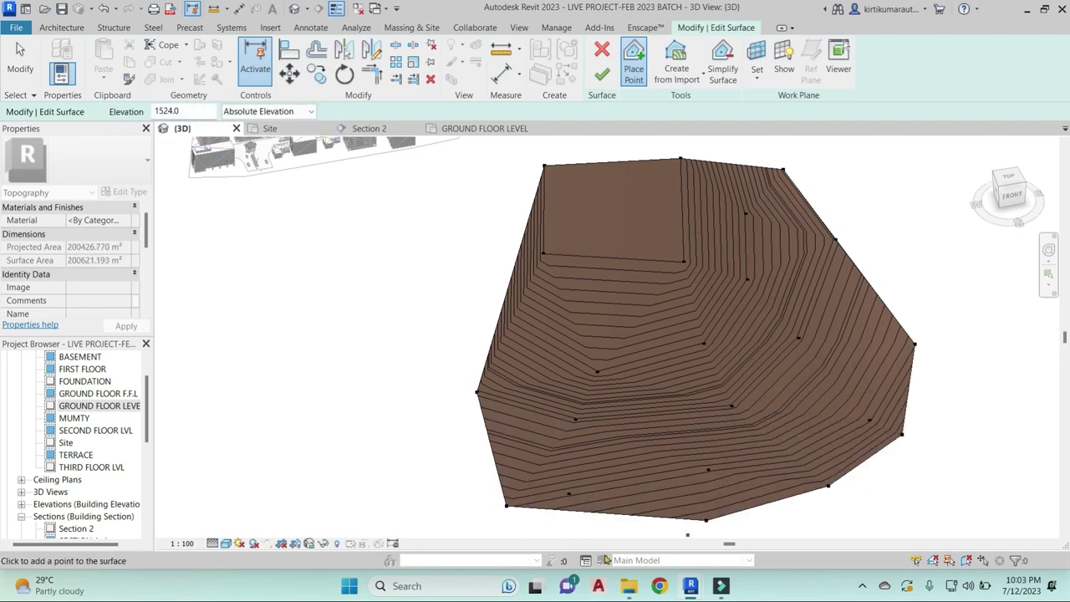
click(970, 441)
click(977, 276)
click(979, 317)
Extend the surface further right and downward, then finish the toposurface
middle_drag(980, 318, 838, 290)
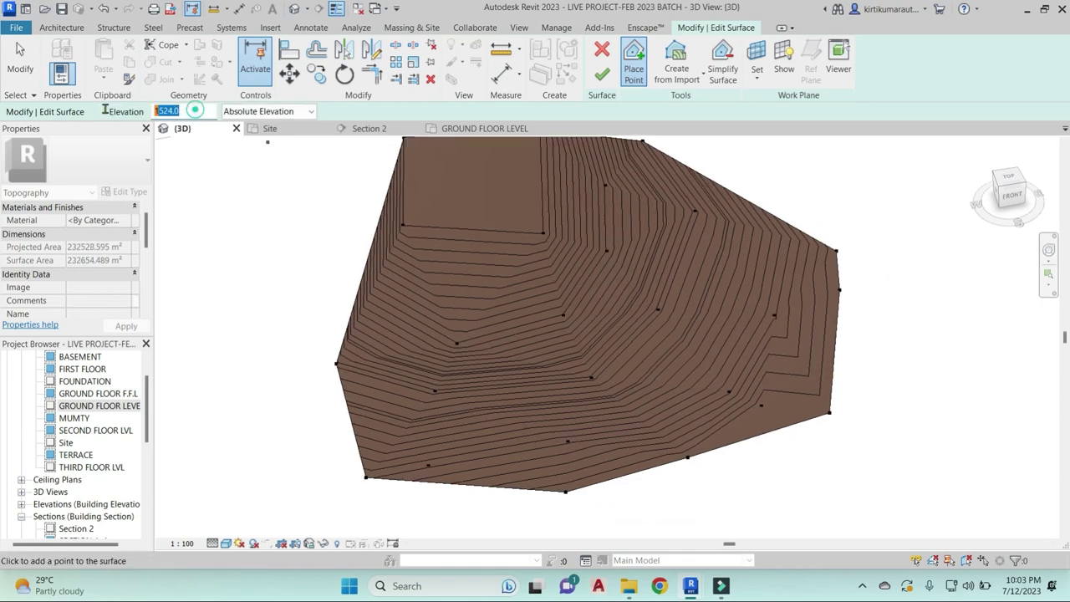
click(962, 365)
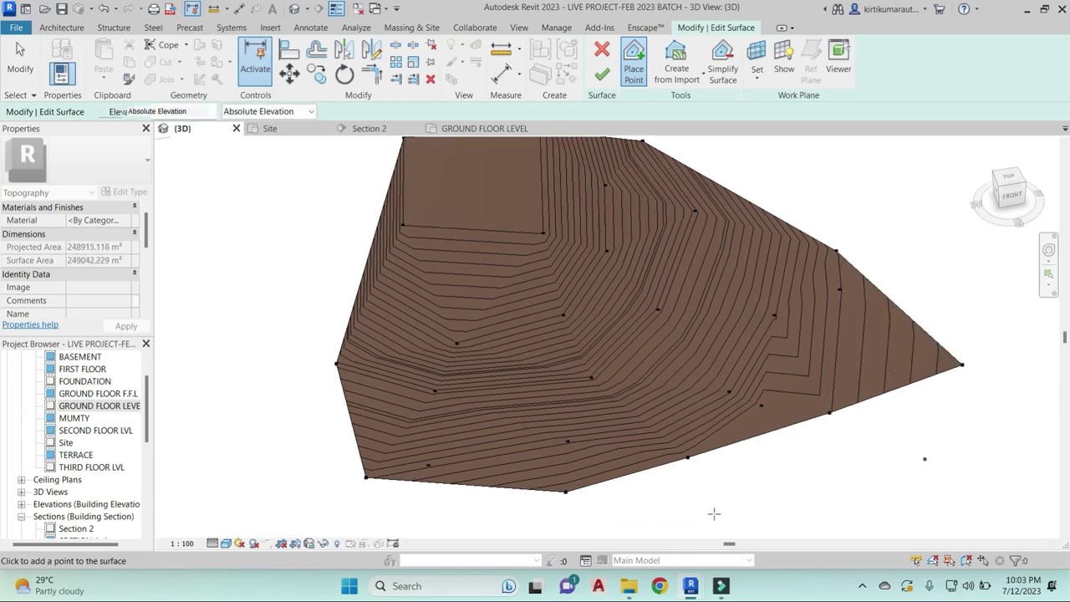
click(924, 457)
middle_drag(924, 456, 619, 422)
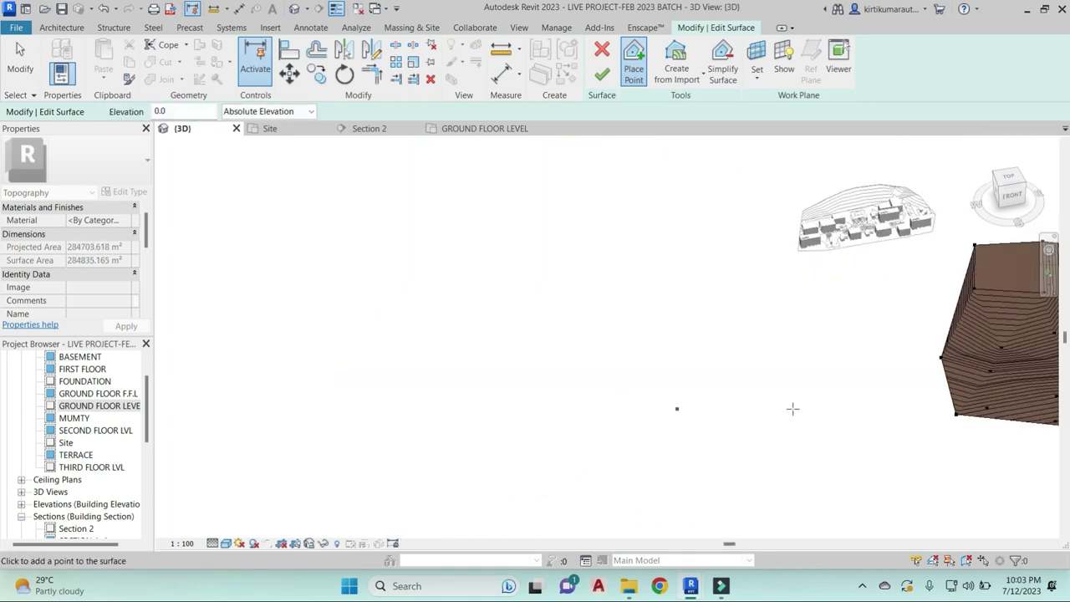
click(969, 444)
middle_drag(969, 444, 618, 410)
click(637, 408)
click(707, 400)
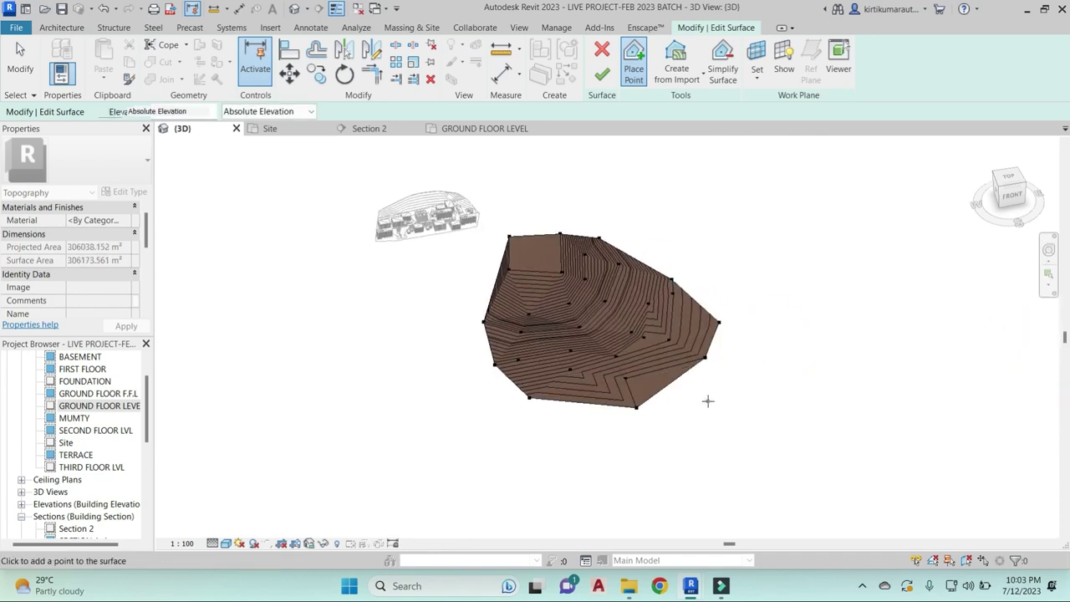
click(601, 73)
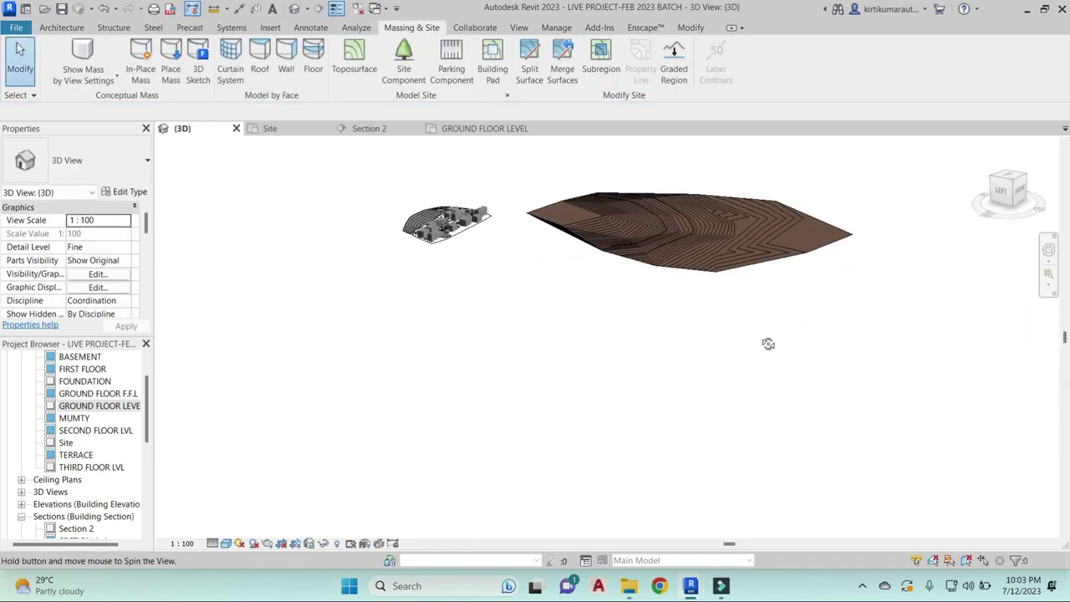
View the new toposurface edge-on from the ViewCube's RIGHT face to check its profile
mouse_move(689, 433)
shift+middle_down()
mouse_move(822, 258)
mouse_move(706, 193)
mouse_move(716, 282)
mouse_move(747, 354)
mouse_move(837, 348)
mouse_move(802, 471)
mouse_move(659, 298)
mouse_move(632, 393)
mouse_move(759, 394)
mouse_move(788, 365)
mouse_move(744, 303)
mouse_move(967, 389)
mouse_move(1045, 280)
mouse_move(1003, 185)
shift+middle_up()
click(719, 286)
key(Escape)
click(1010, 189)
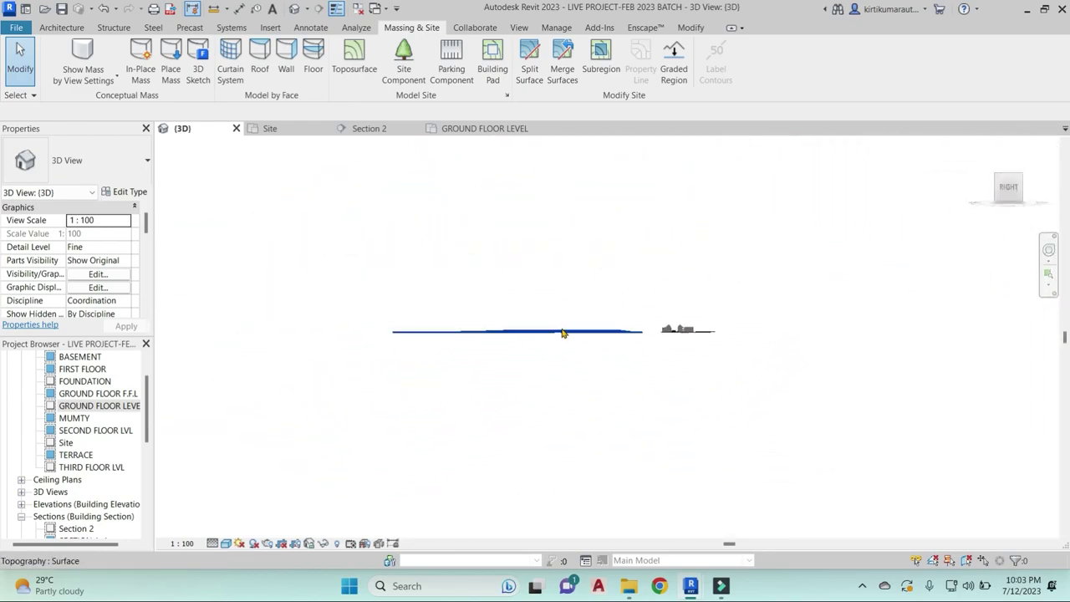
scroll(561, 334, up, 3)
scroll(518, 359, up, 2)
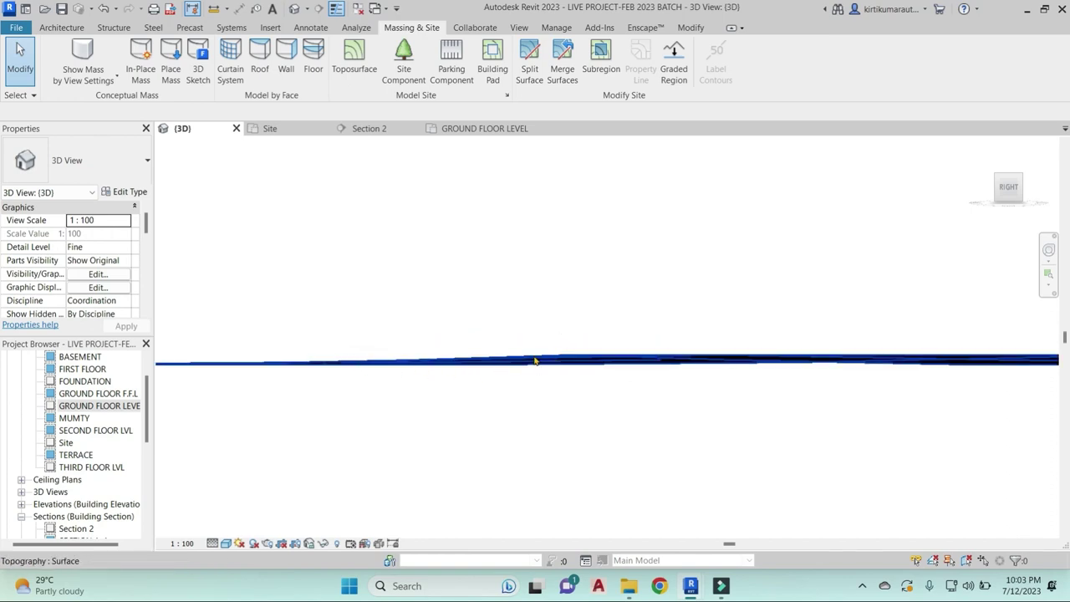
mouse_move(737, 353)
shift+middle_down()
mouse_move(418, 348)
mouse_move(569, 347)
shift+middle_up()
mouse_move(870, 353)
shift+middle_down()
mouse_move(916, 361)
mouse_move(818, 348)
mouse_move(844, 489)
shift+middle_up()
Look through GROUND FLOOR LEVEL and Section 2, ending on the GROUND FLOOR F.F.L plan
double_click(83, 405)
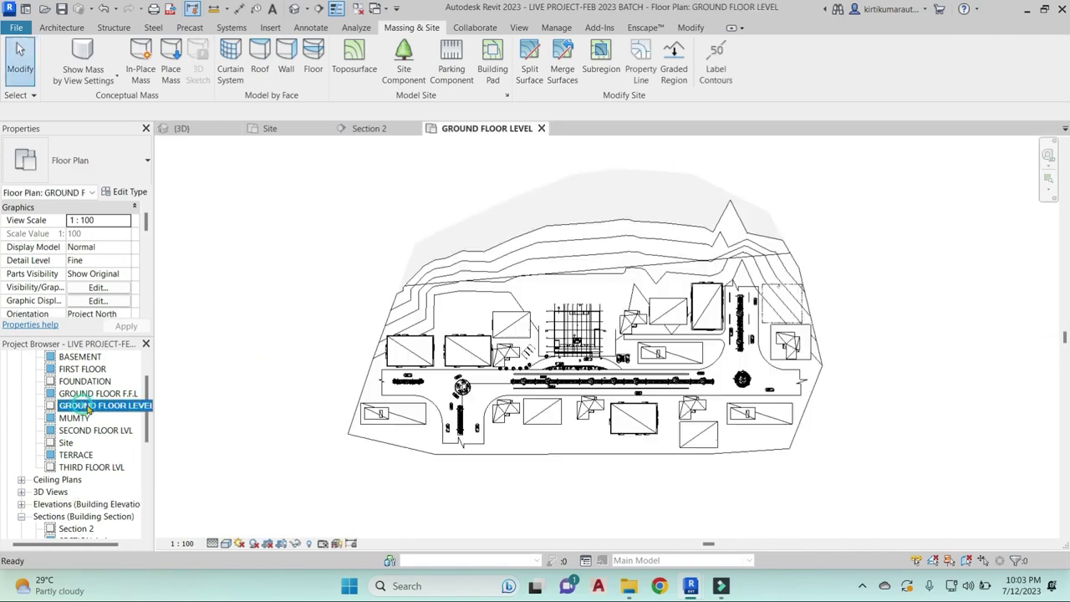
scroll(819, 406, down, 5)
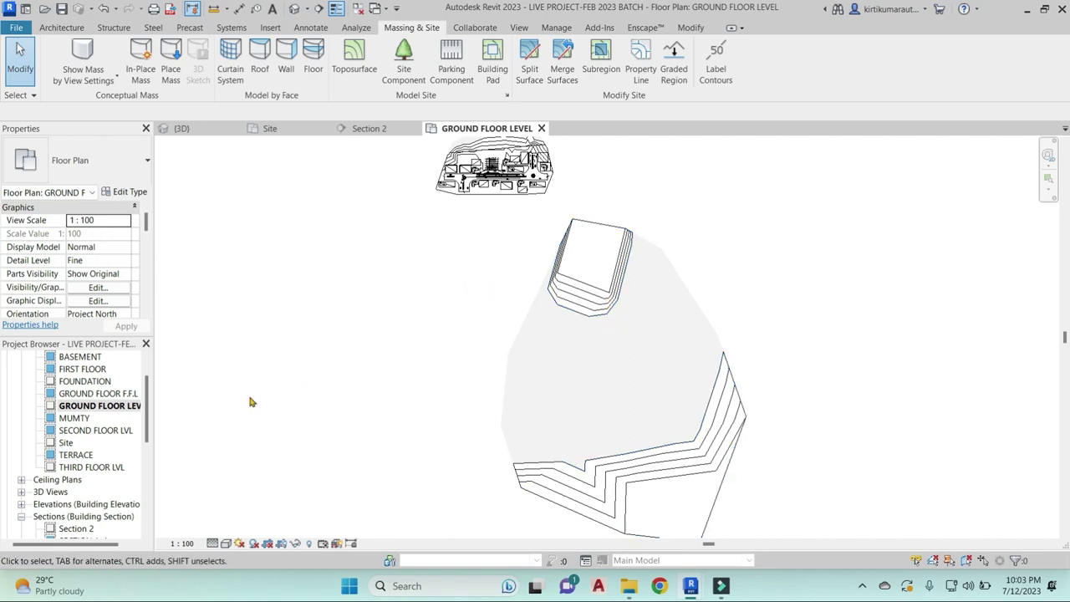
double_click(65, 527)
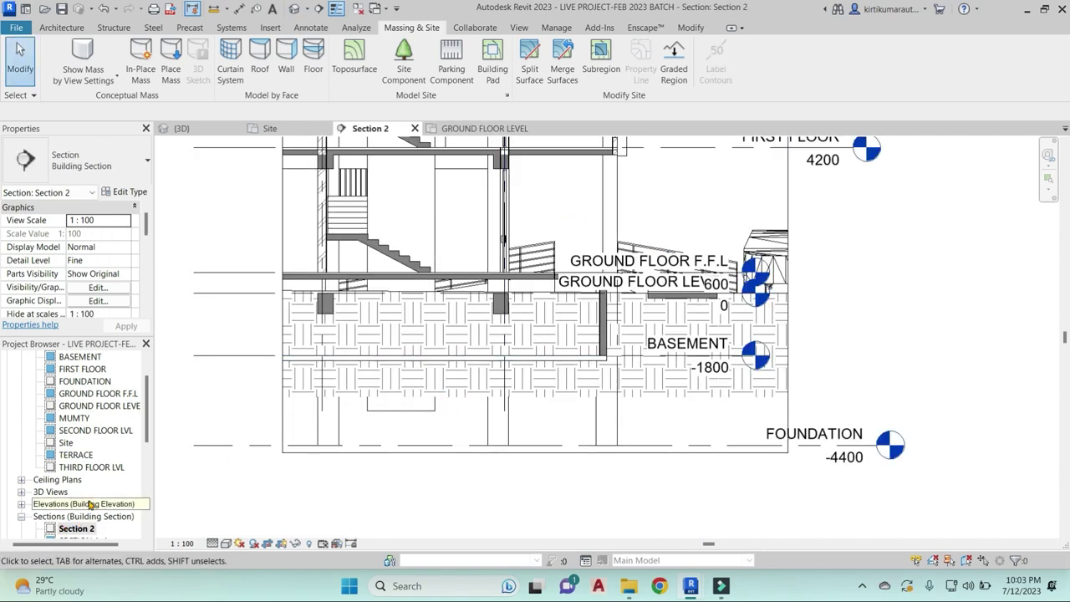
scroll(90, 498, down, 2)
scroll(80, 386, up, 2)
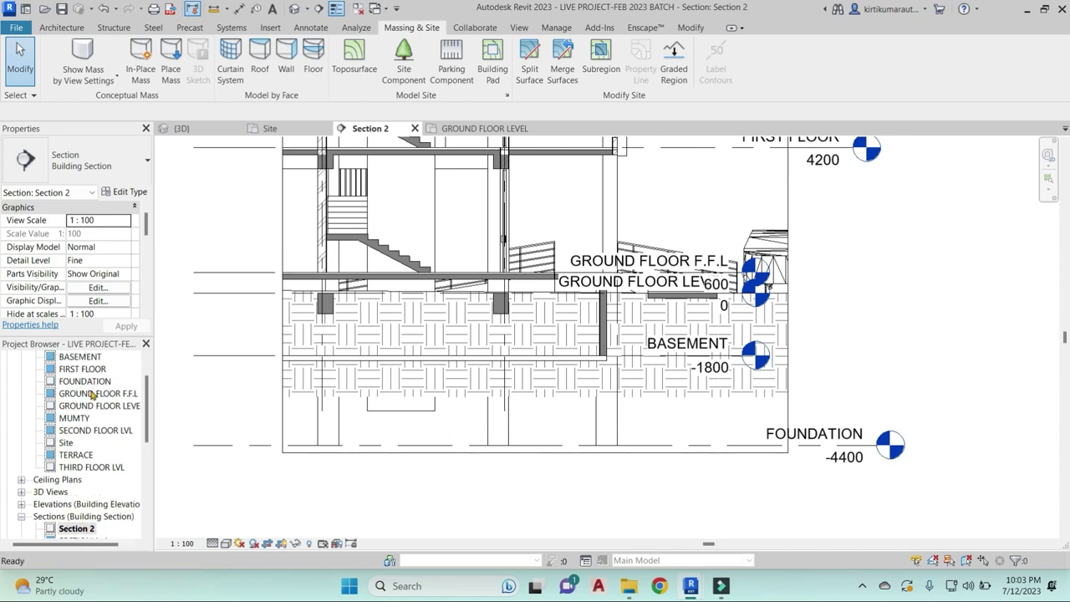
scroll(94, 394, up, 1)
double_click(94, 406)
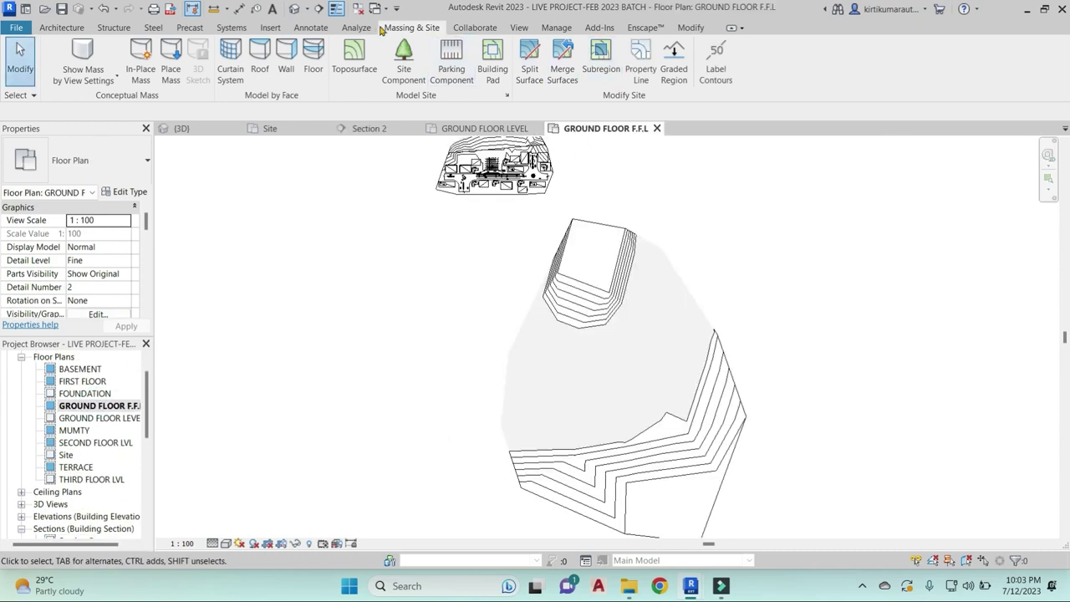
Draw a new section line across the toposurface from above it to below it
click(518, 27)
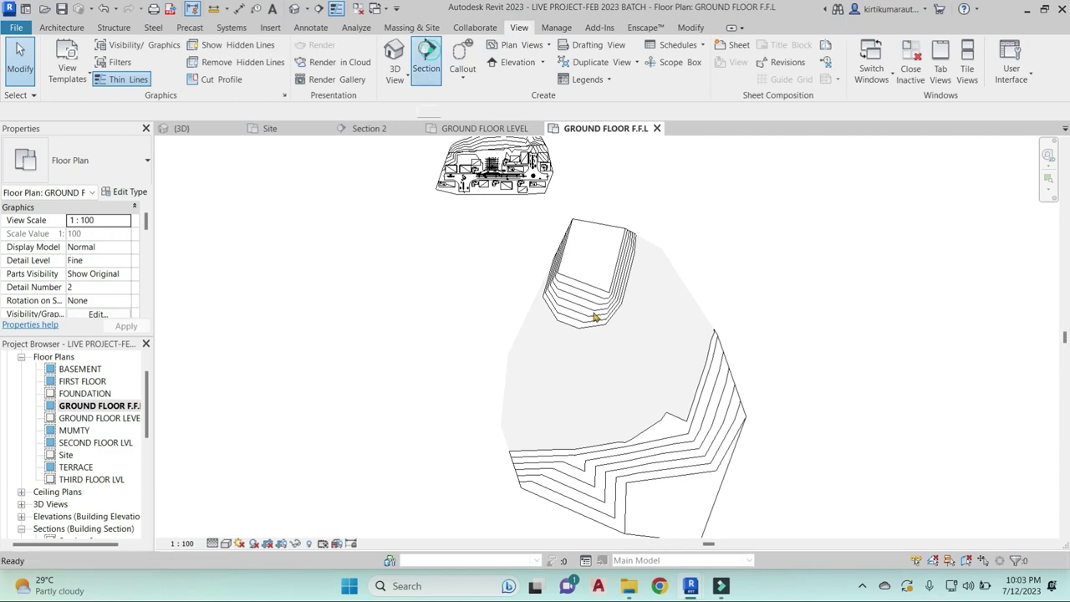
click(428, 63)
click(607, 203)
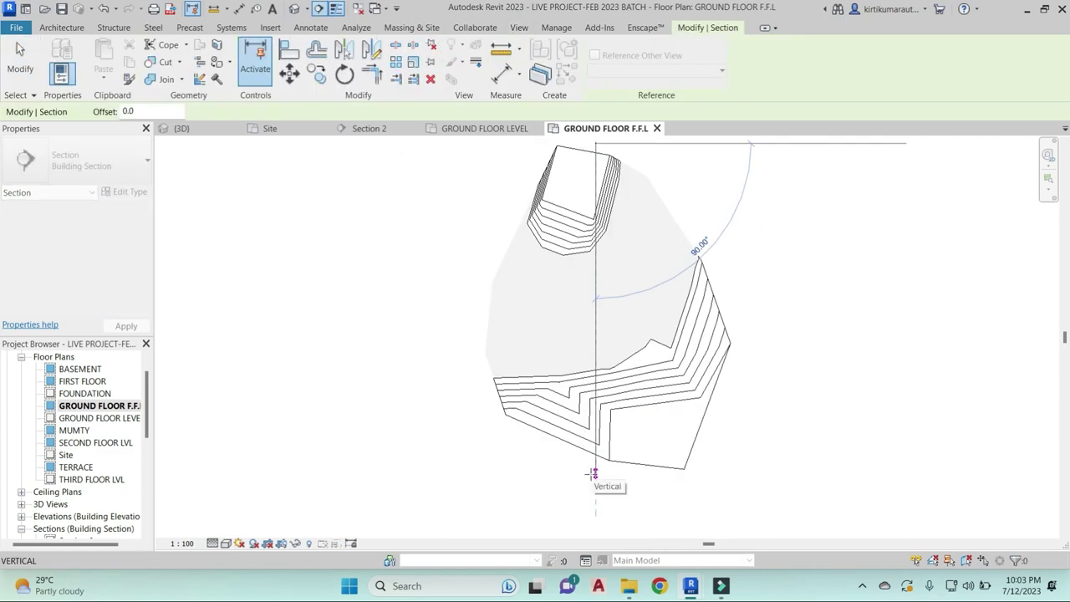
click(593, 474)
key(Escape)
Open Section 3 and extend its crop region down below the ground line
right_click(598, 143)
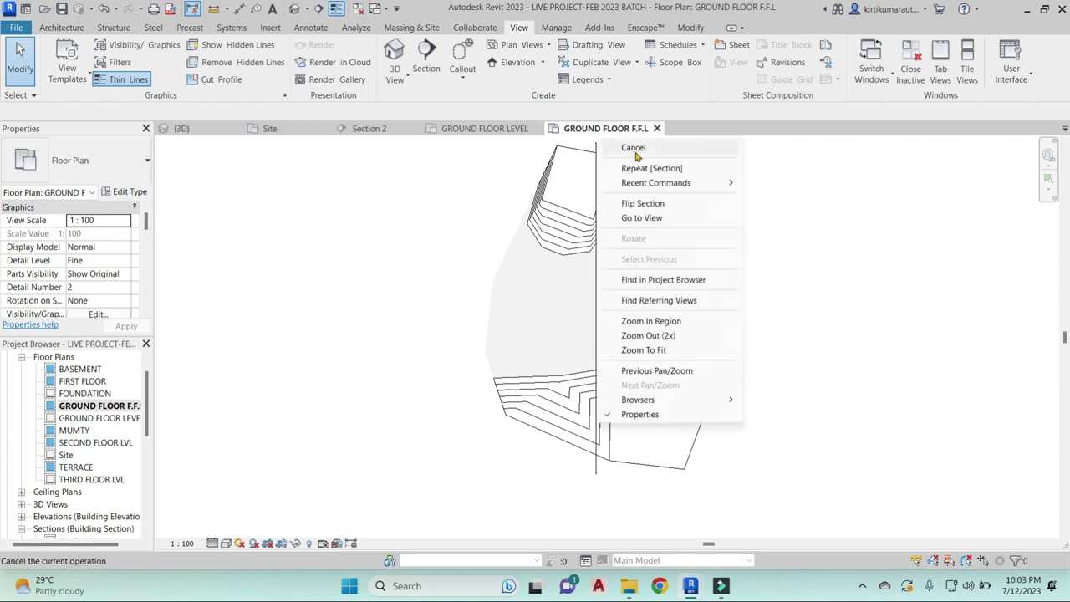
click(649, 218)
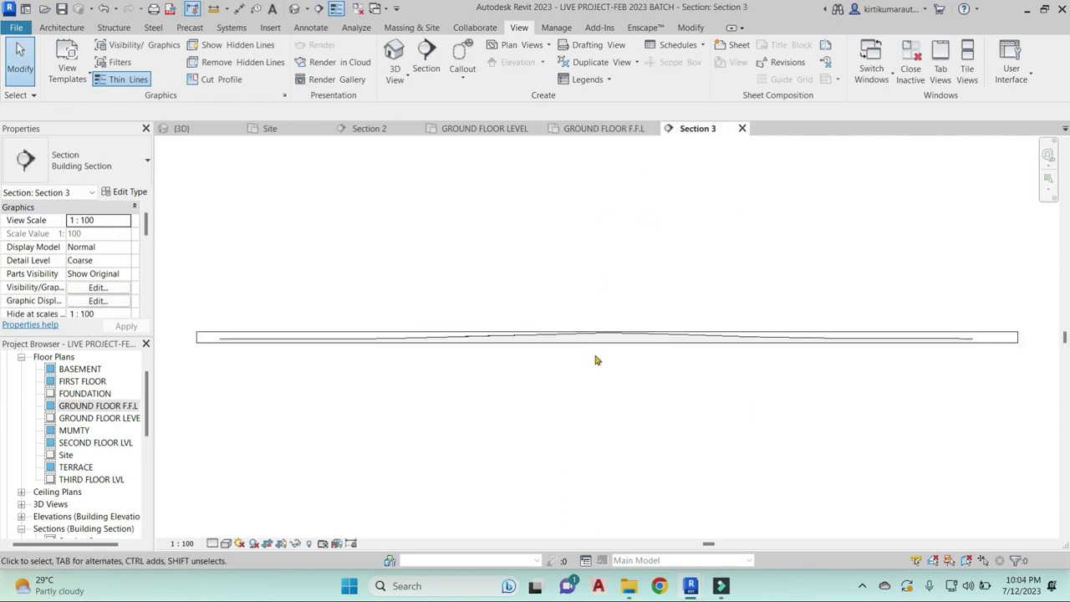
click(439, 341)
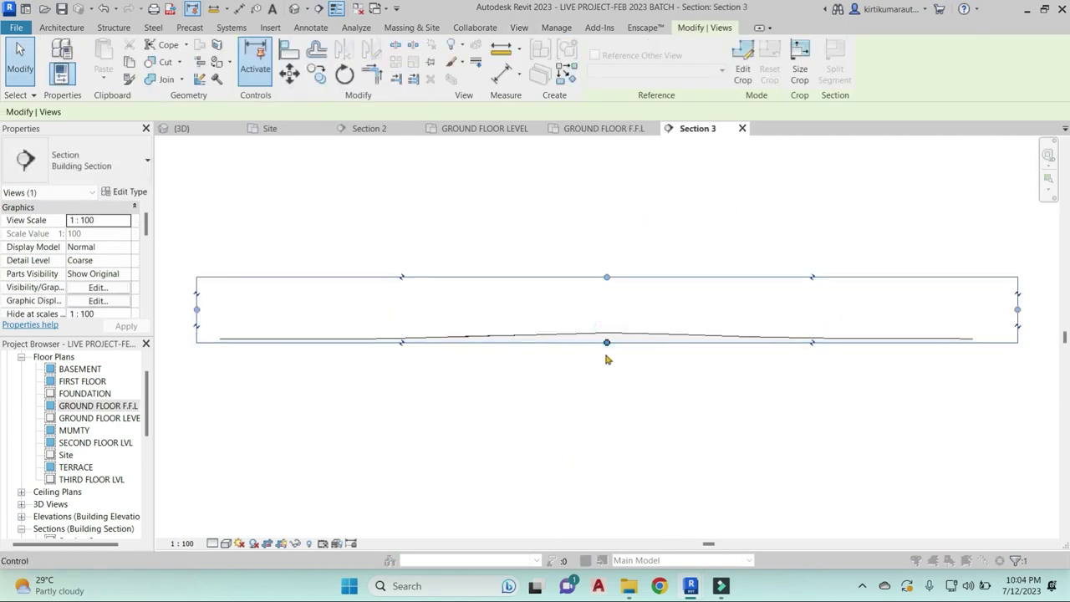
drag(606, 342, 607, 377)
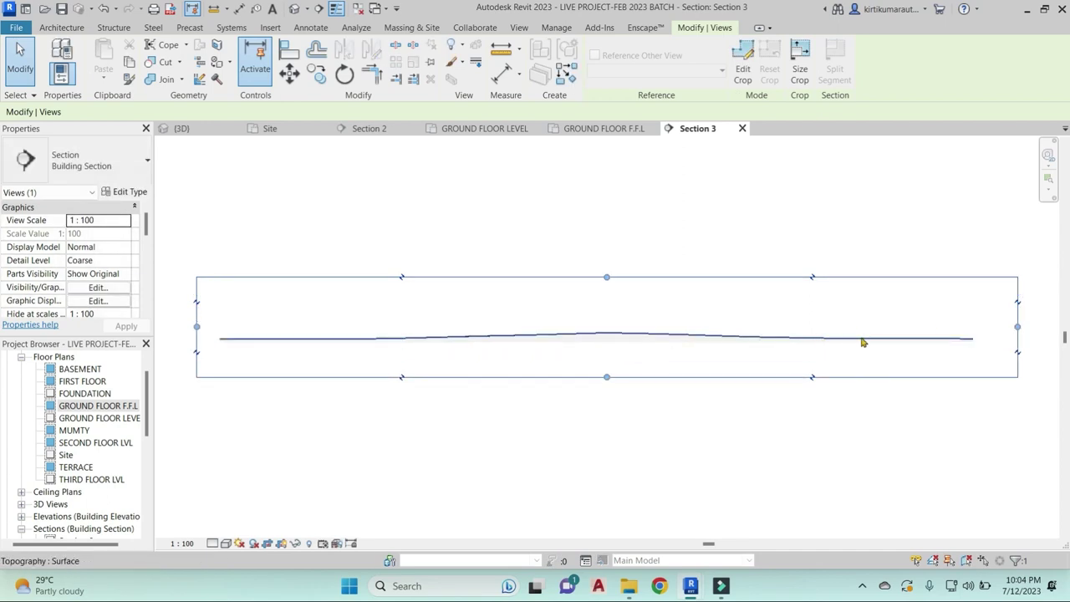
scroll(521, 373, down, 1)
scroll(611, 363, up, 3)
scroll(571, 326, up, 2)
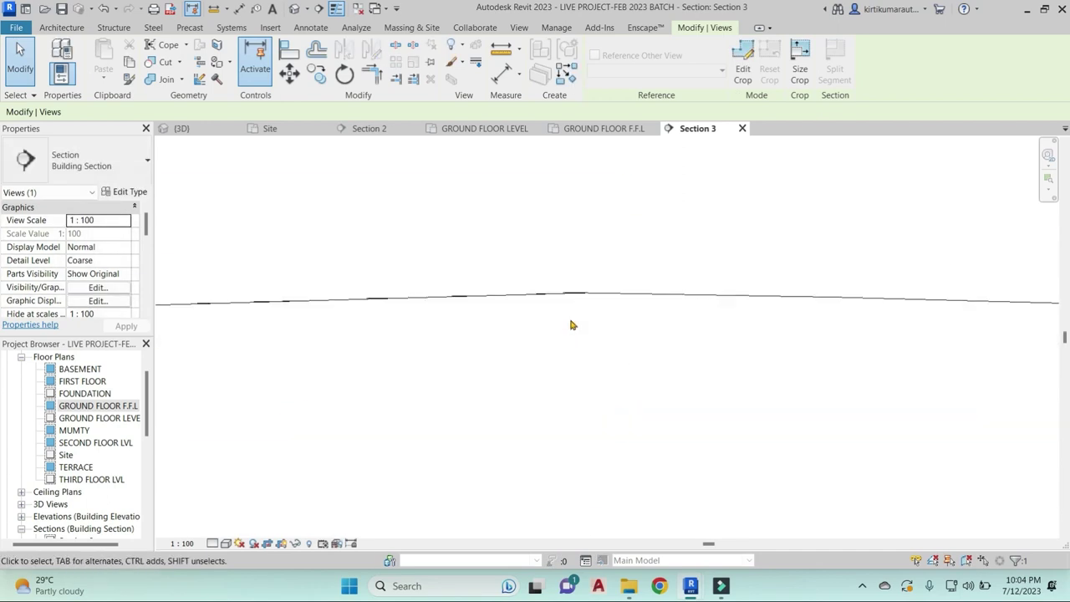
middle_drag(607, 293, 607, 247)
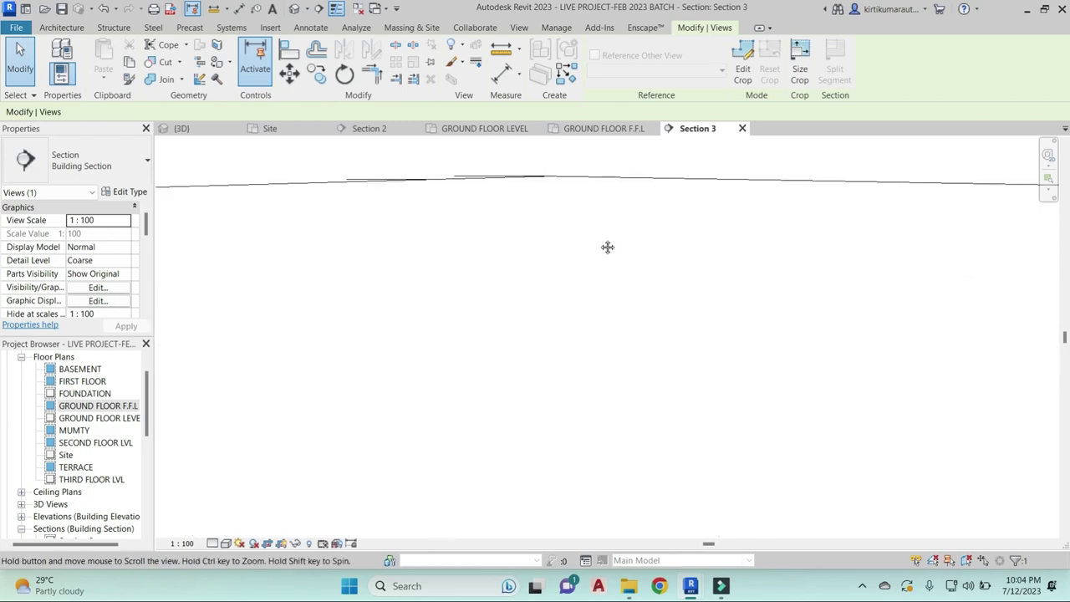
In Site Settings, apply a poche base elevation of -2000, then change it to -500
click(430, 28)
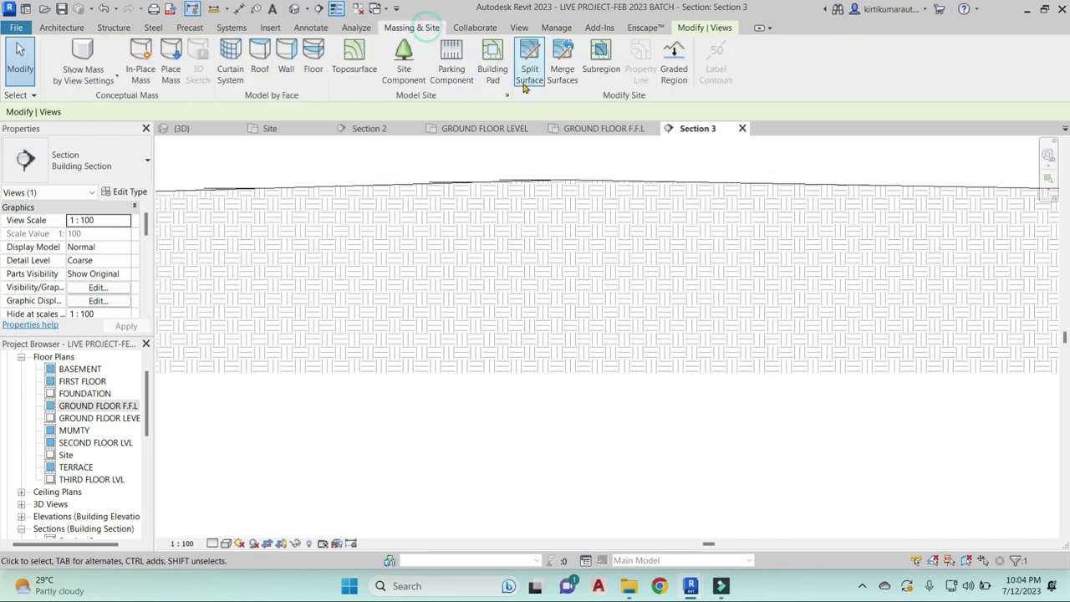
click(507, 97)
text(-2000)
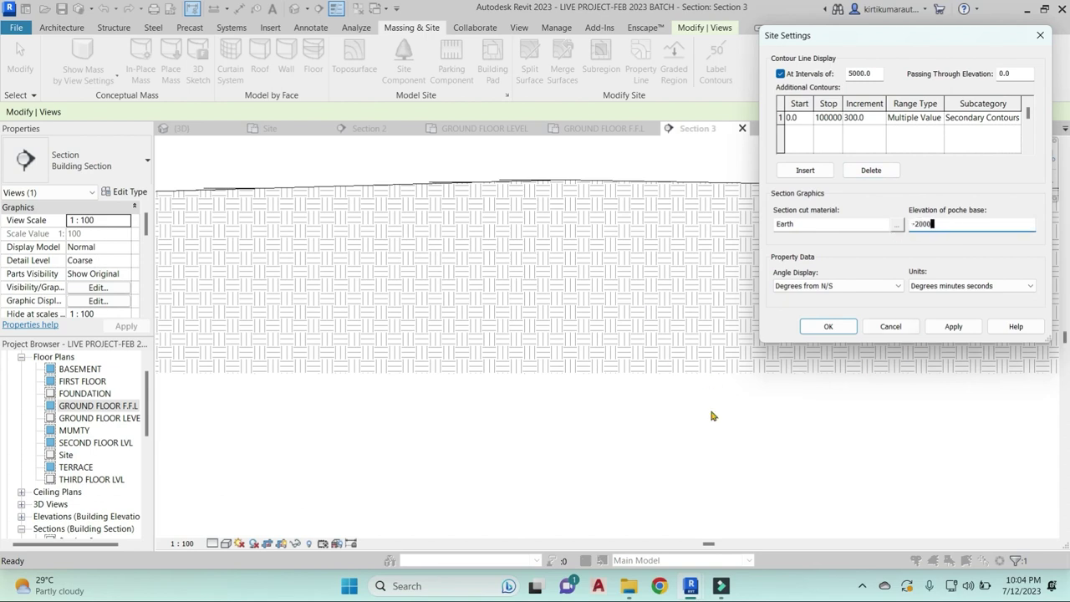
click(972, 327)
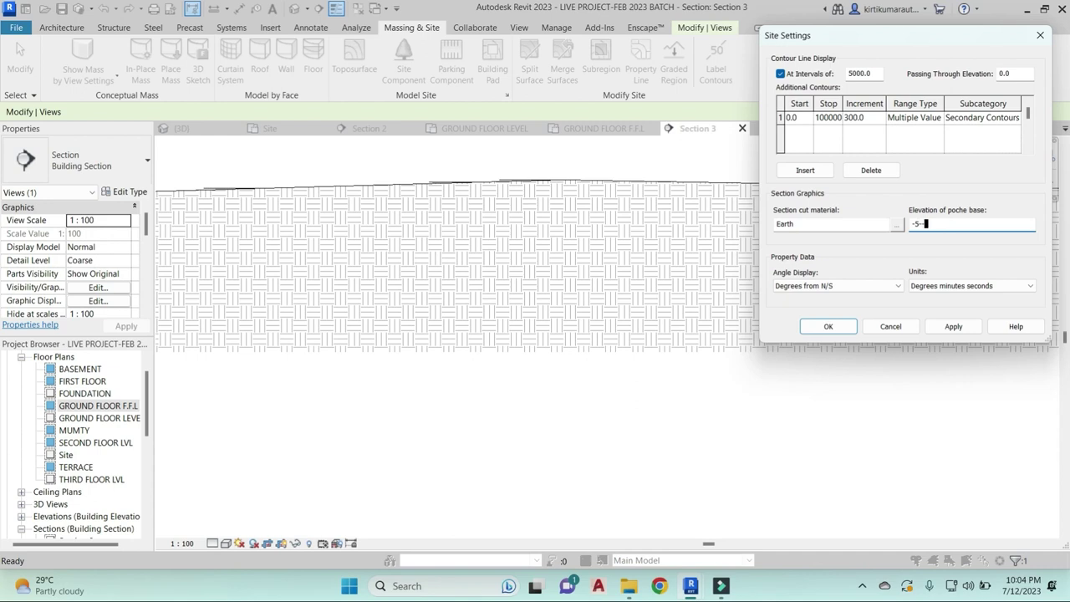
click(965, 326)
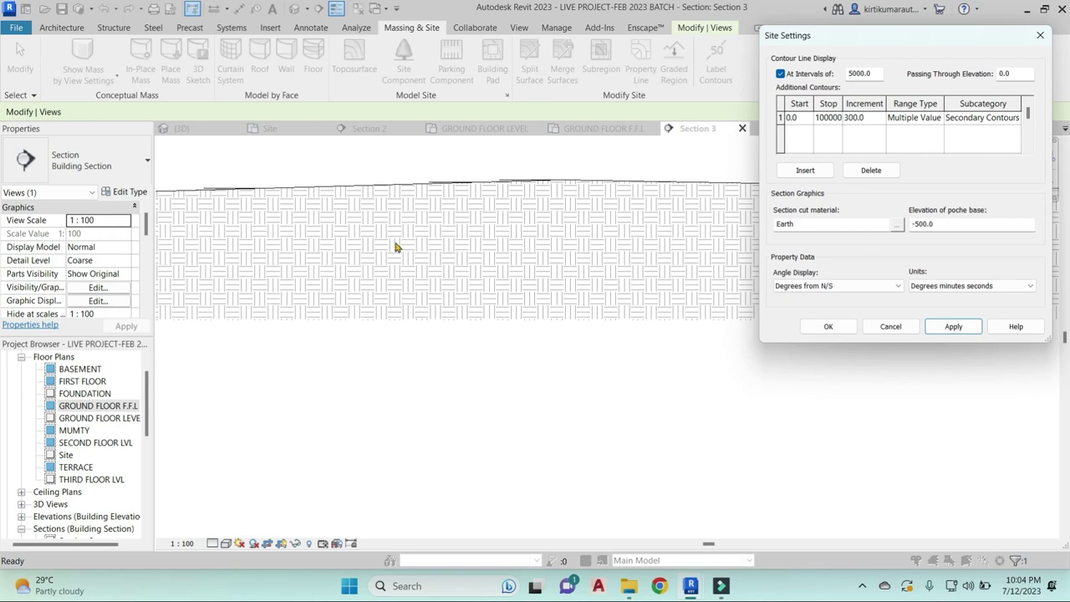
Browse candidate section cut materials such as Door, Metal, Phase and Wood materials
click(898, 231)
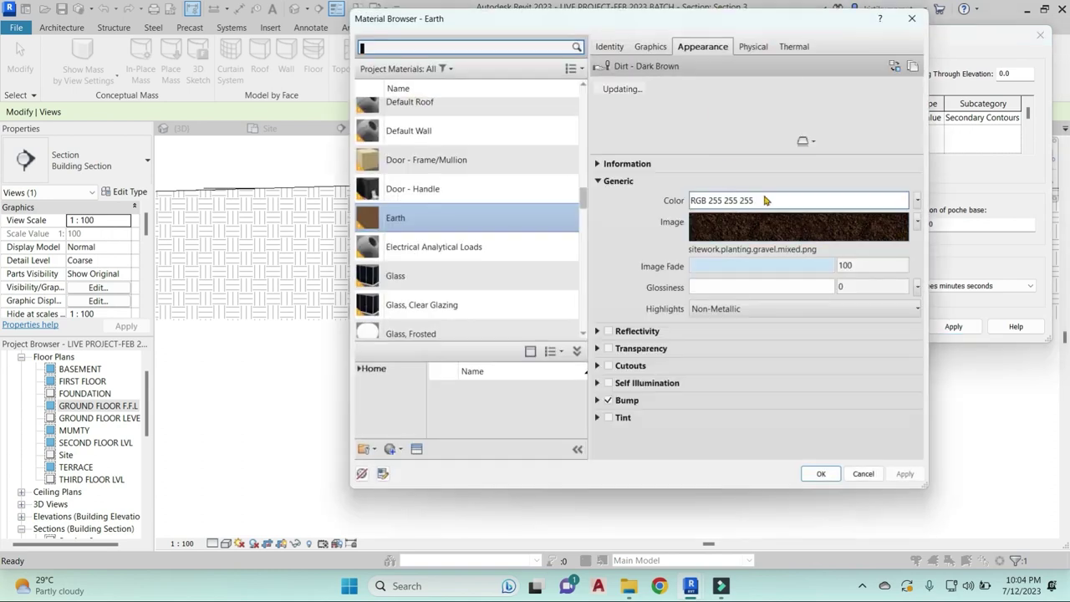
click(436, 178)
click(443, 161)
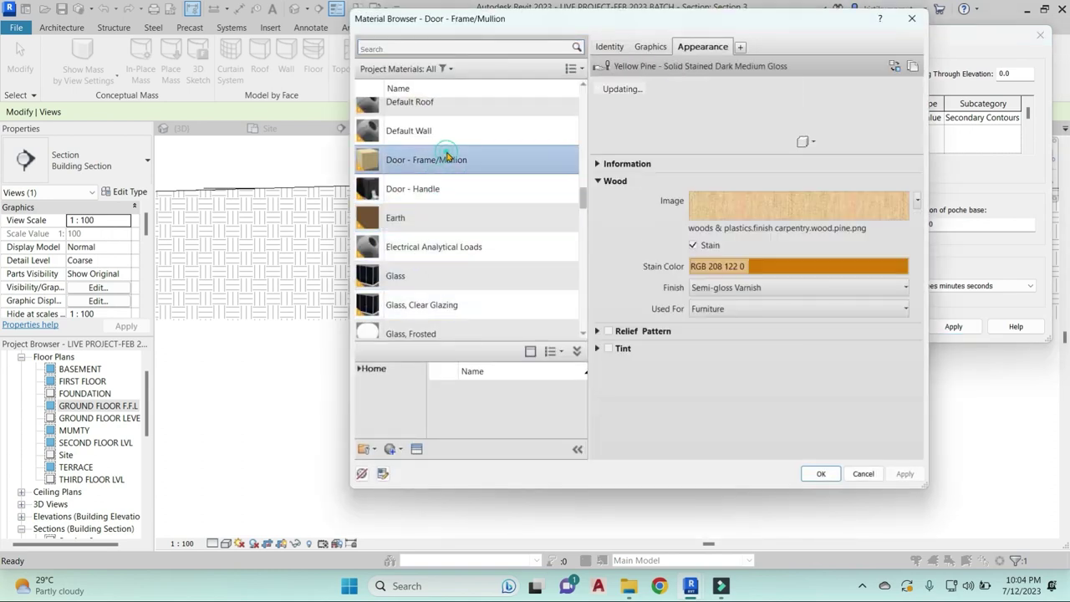
click(642, 46)
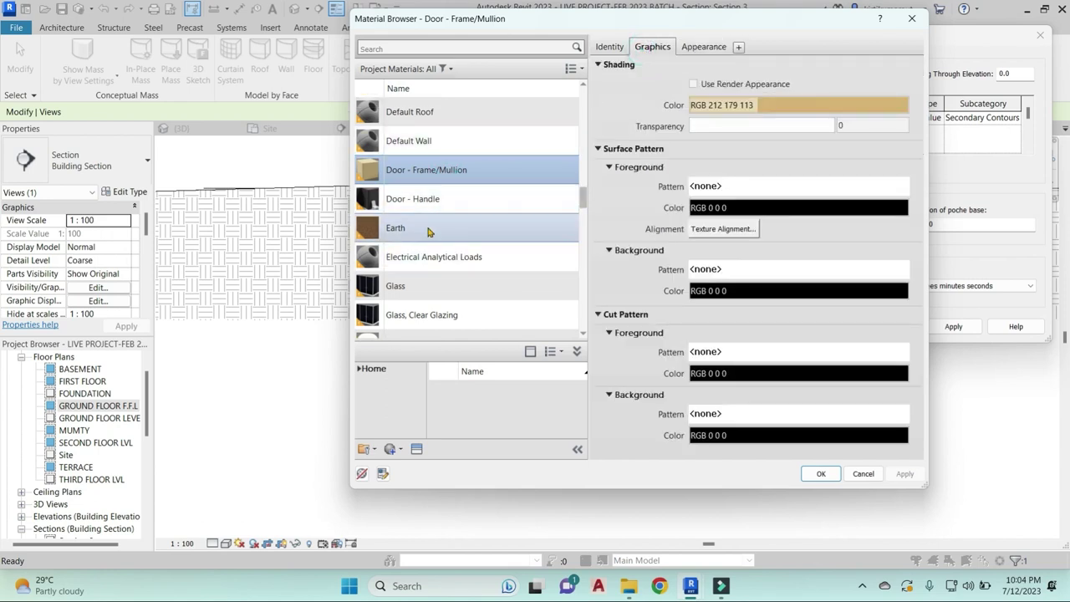
scroll(447, 243, down, 3)
click(445, 249)
click(447, 306)
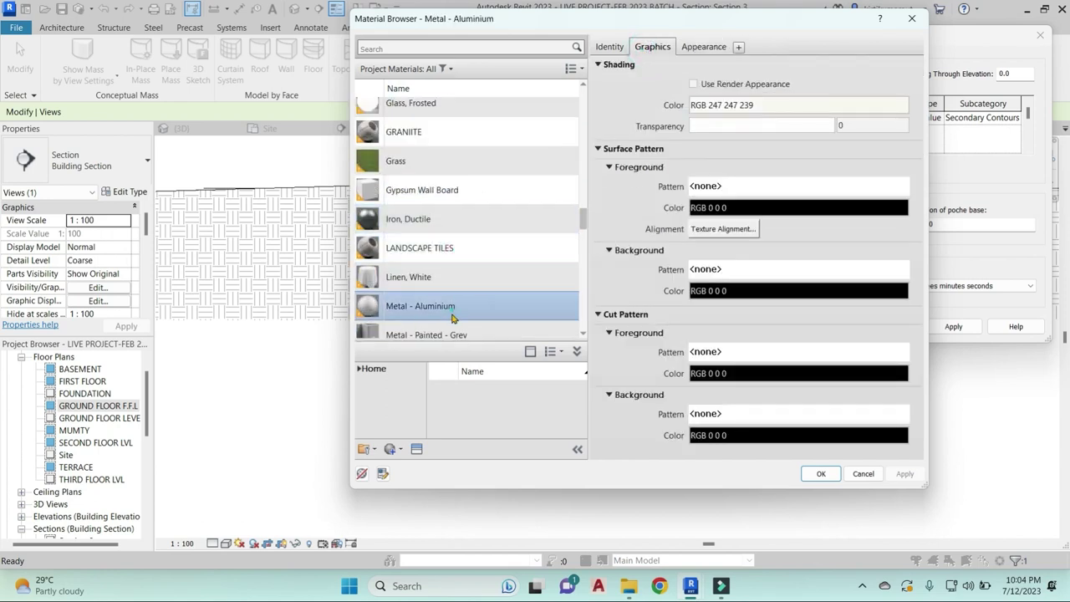
scroll(446, 321, down, 3)
scroll(452, 313, down, 3)
click(460, 293)
click(436, 325)
scroll(452, 276, down, 5)
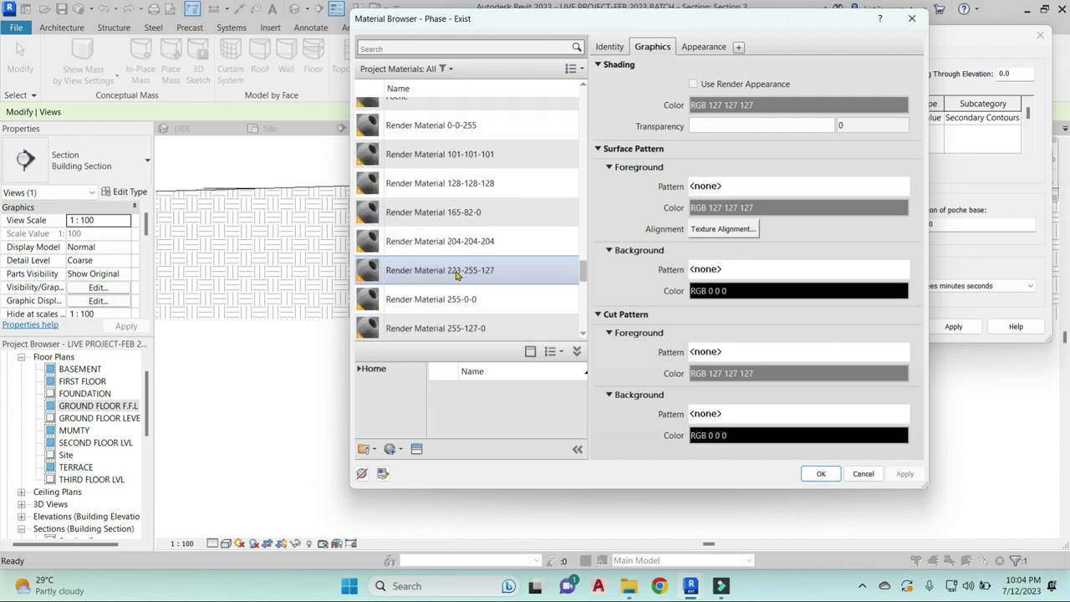
click(445, 303)
scroll(468, 292, down, 5)
click(464, 298)
click(456, 328)
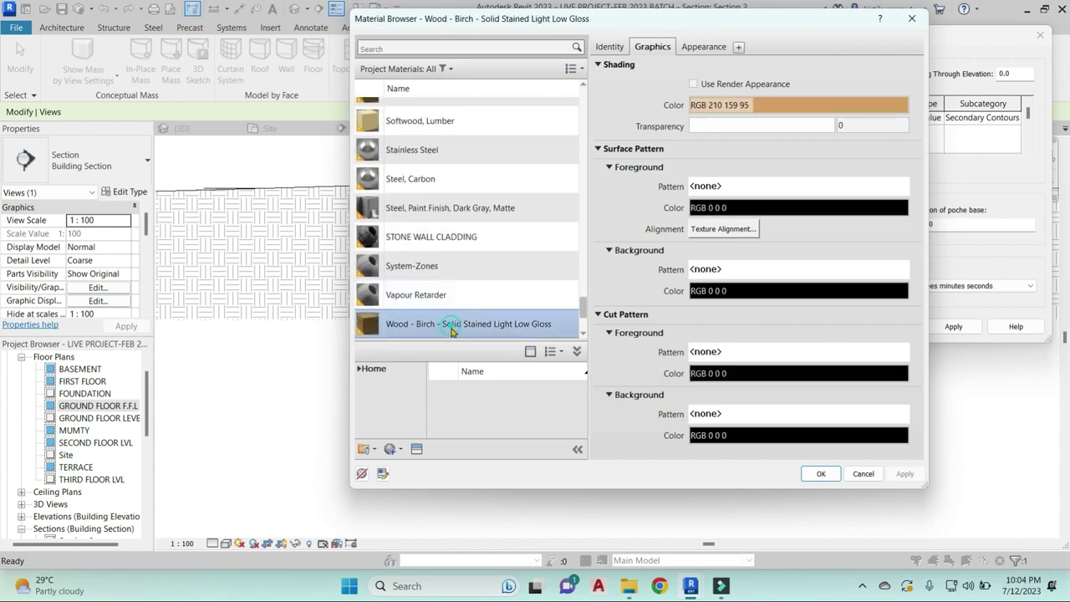
scroll(472, 292, down, 3)
Create a new material and rename it D
click(416, 468)
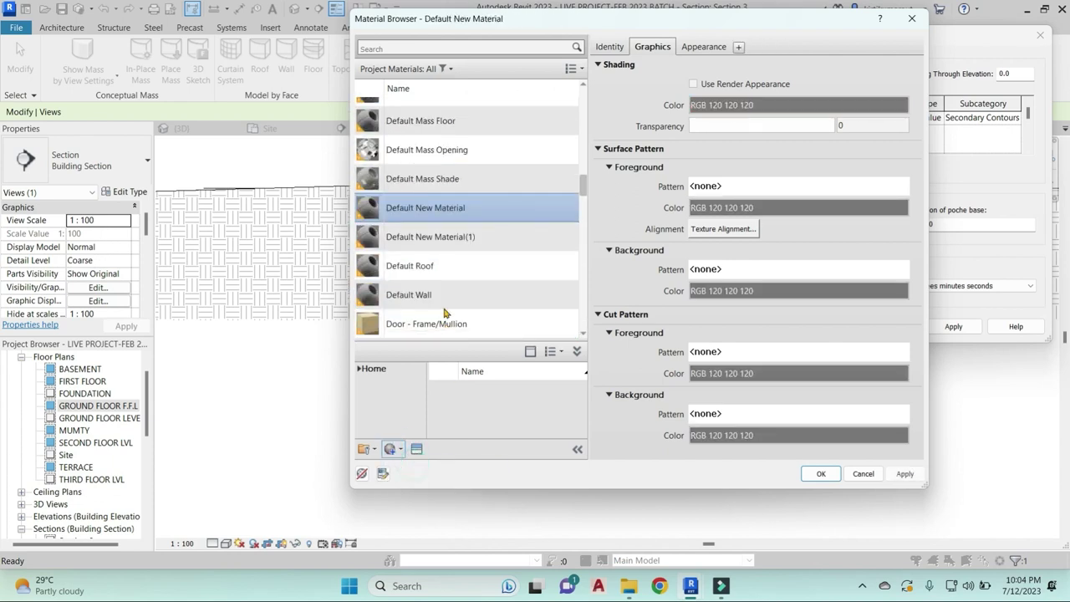
right_click(458, 206)
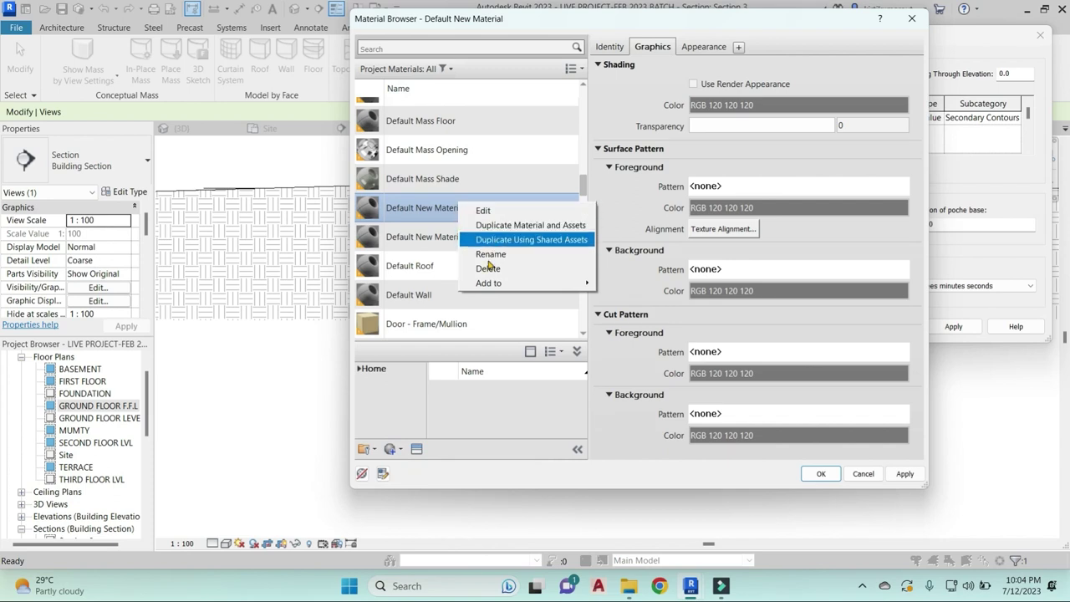
click(513, 255)
text(D)
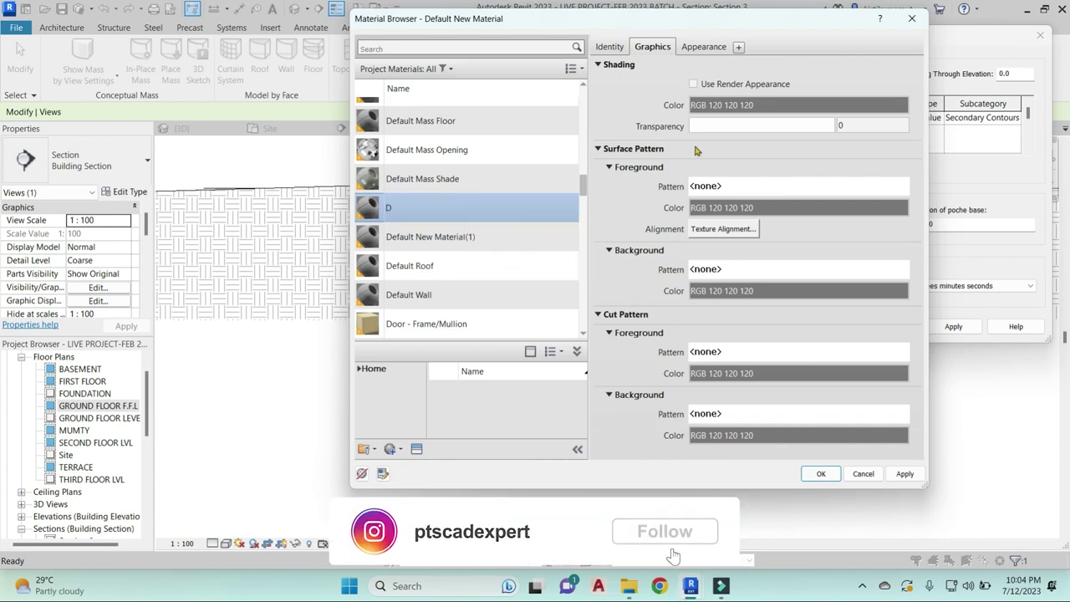
click(797, 352)
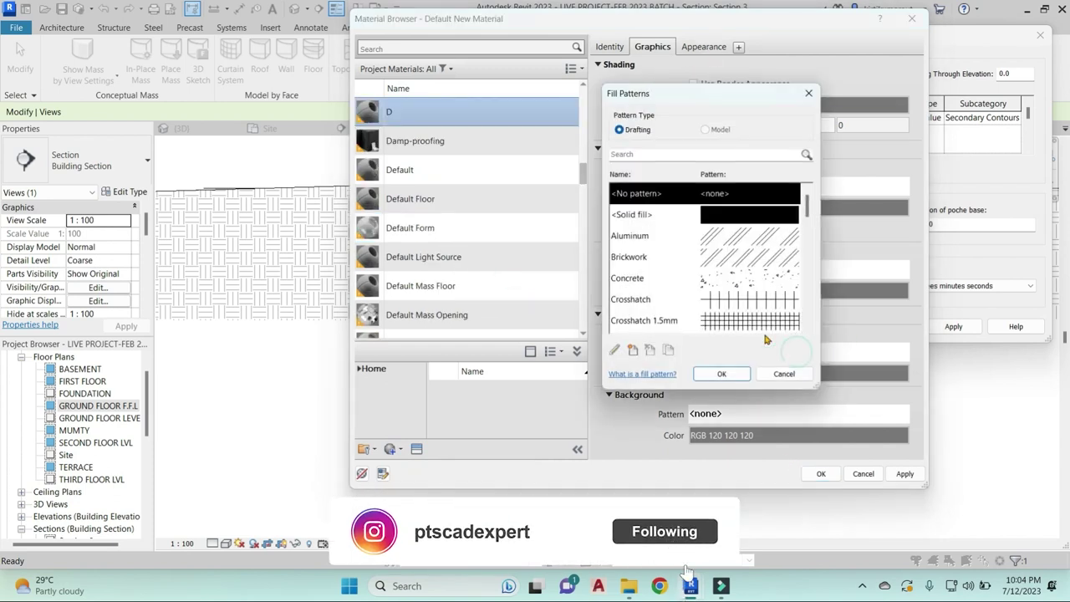
Give material D a Brickwork foreground cut pattern and apply it as the section cut material
click(748, 257)
click(723, 372)
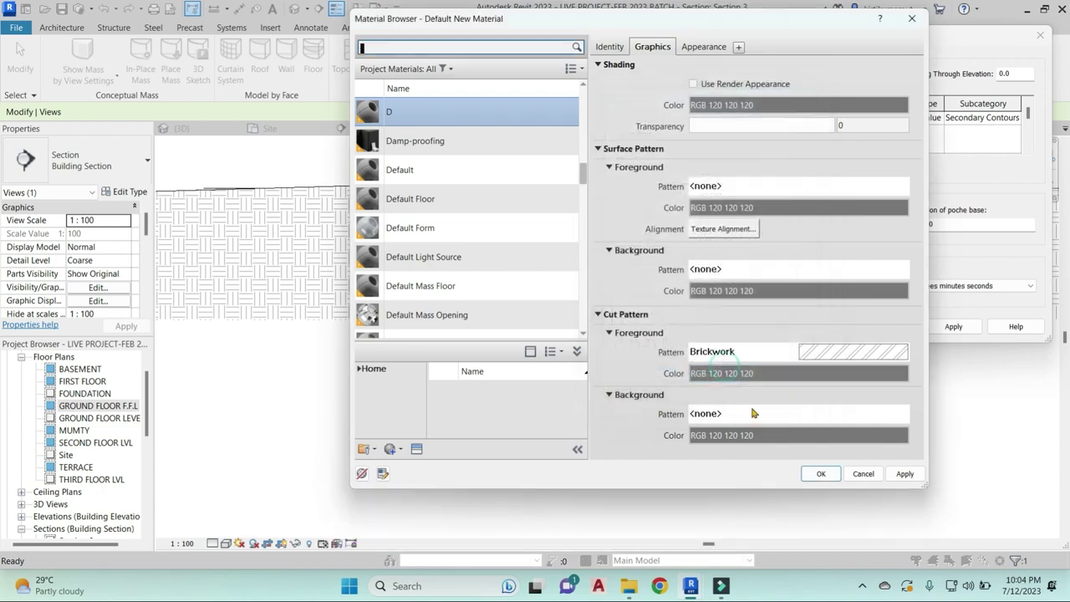
click(811, 477)
click(955, 327)
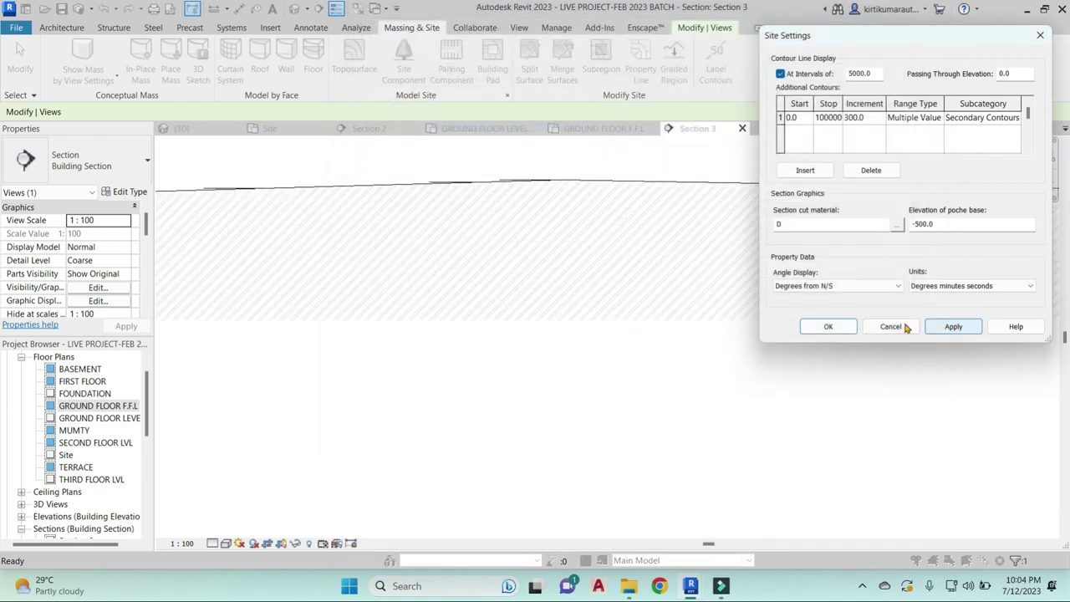
Close Site Settings with OK
click(832, 326)
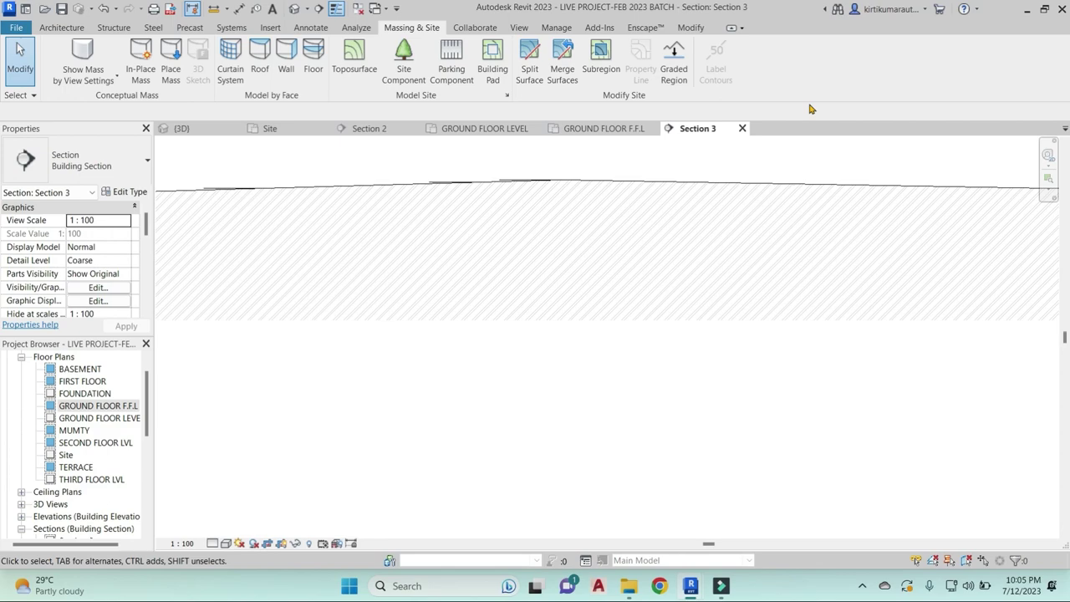
click(298, 10)
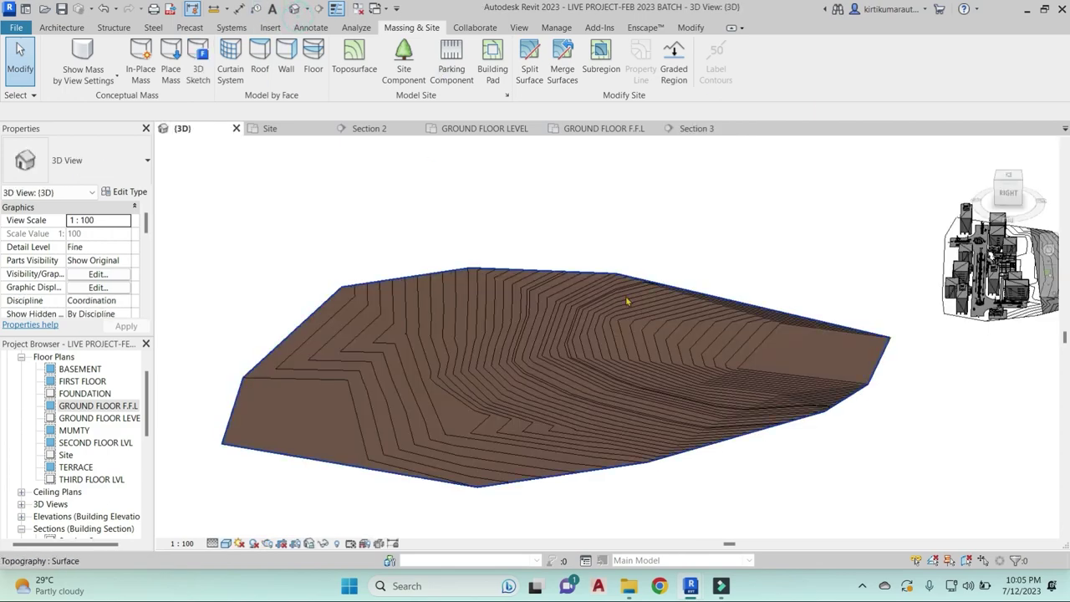
scroll(776, 342, down, 2)
scroll(693, 355, up, 5)
shift+middle_drag(693, 356, 668, 368)
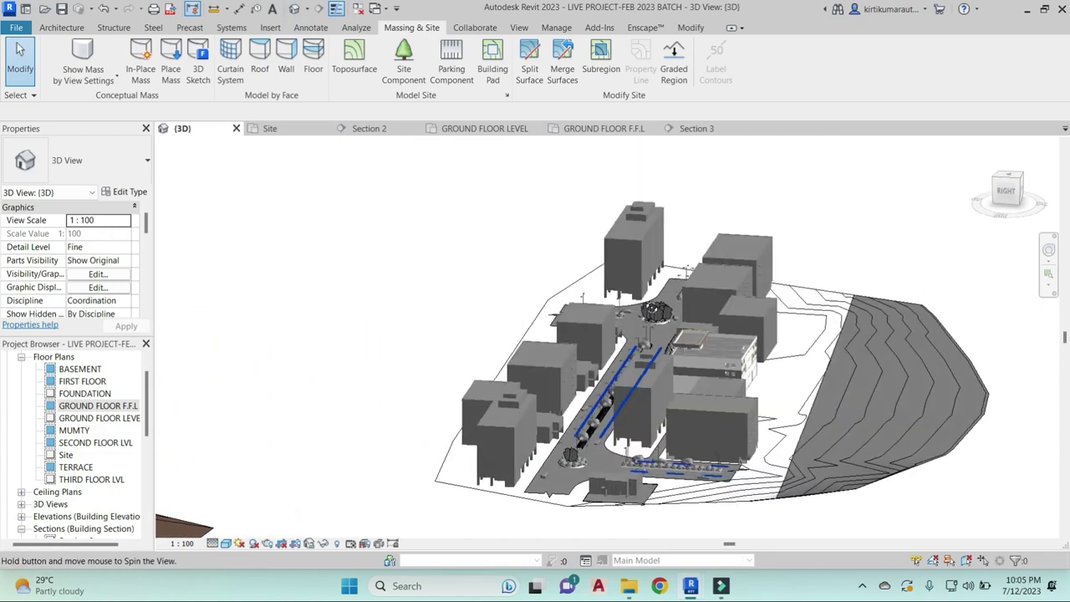
scroll(668, 367, up, 1)
scroll(660, 376, up, 3)
scroll(648, 382, up, 2)
scroll(648, 382, up, 2)
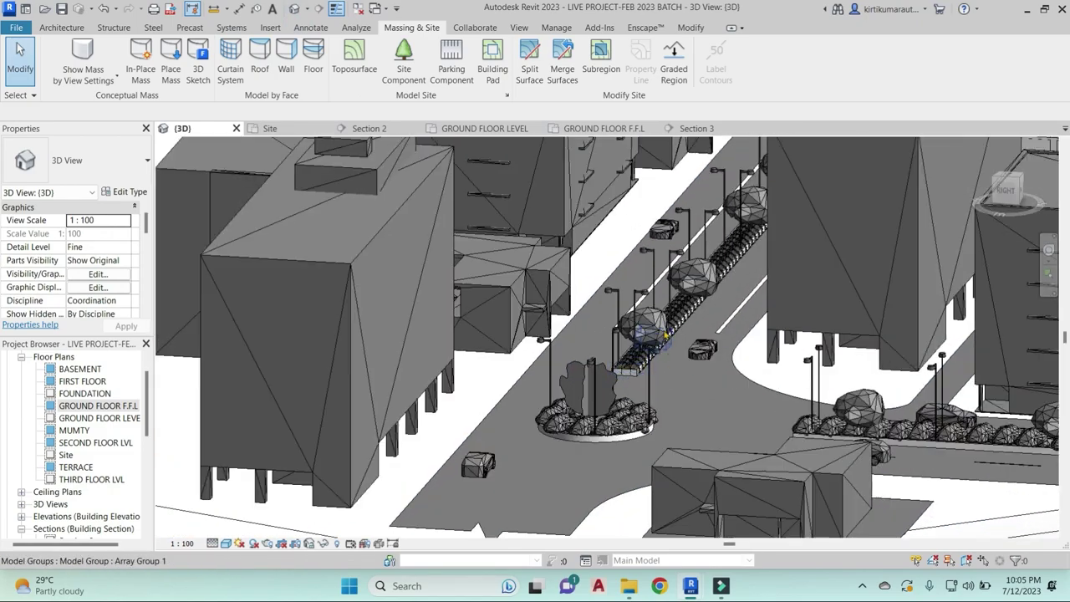
click(651, 330)
mouse_move(652, 330)
shift+middle_down()
mouse_move(664, 453)
mouse_move(660, 434)
mouse_move(721, 335)
shift+middle_up()
scroll(660, 434, up, 3)
click(611, 435)
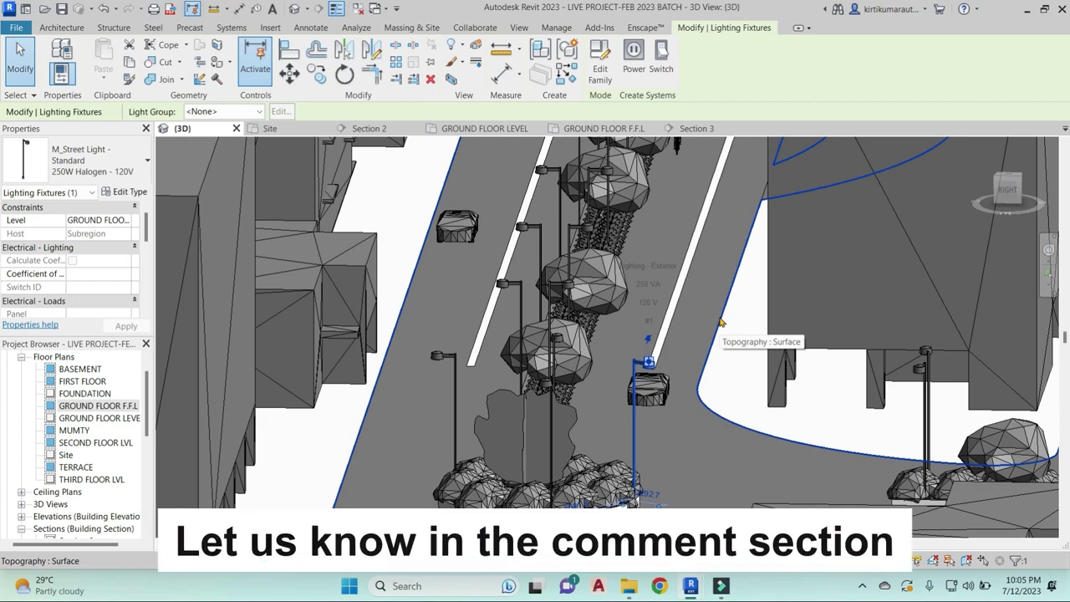
mouse_move(721, 322)
shift+middle_down()
mouse_move(785, 391)
mouse_move(809, 442)
shift+middle_up()
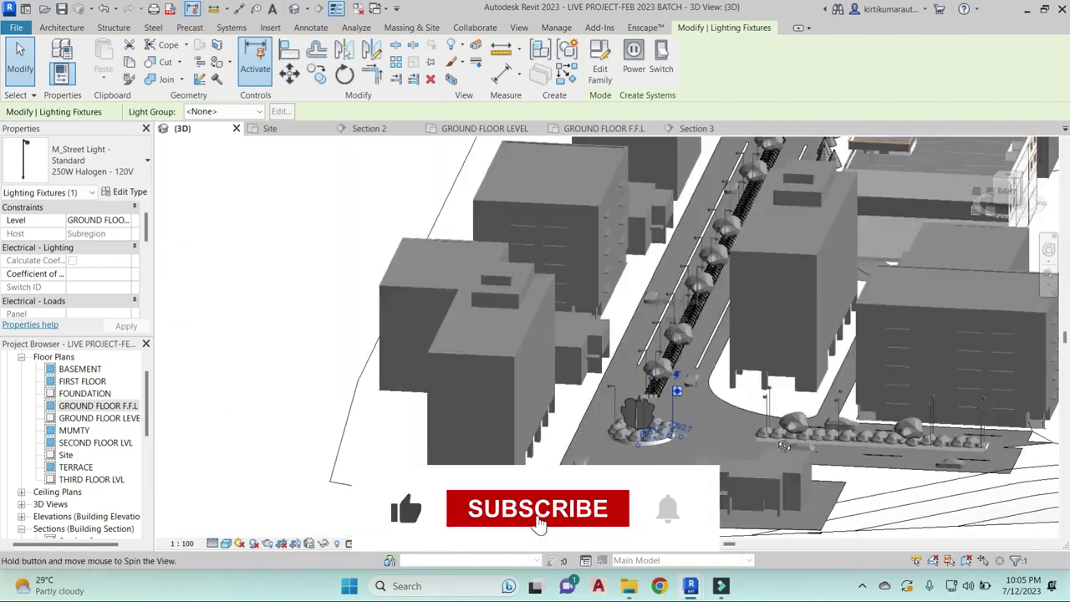